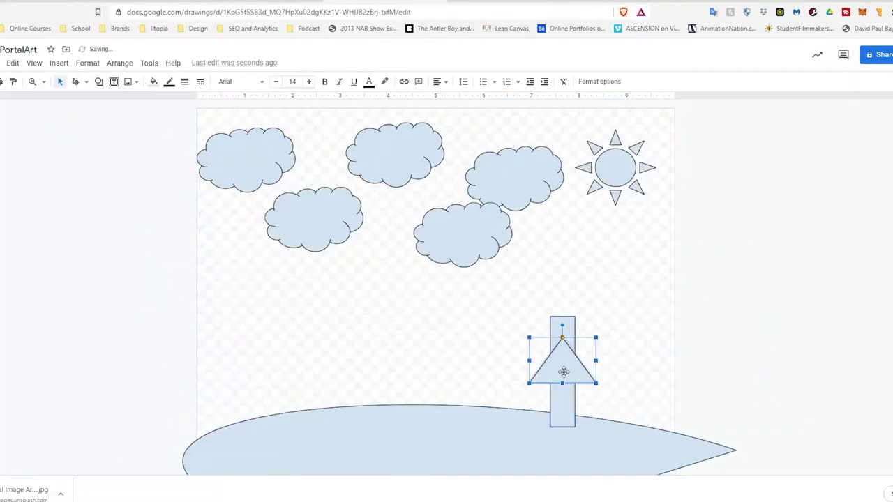
- Drag one cloud slightly left and up in the drawing's sky
left_click_drag(443, 237, 407, 223)
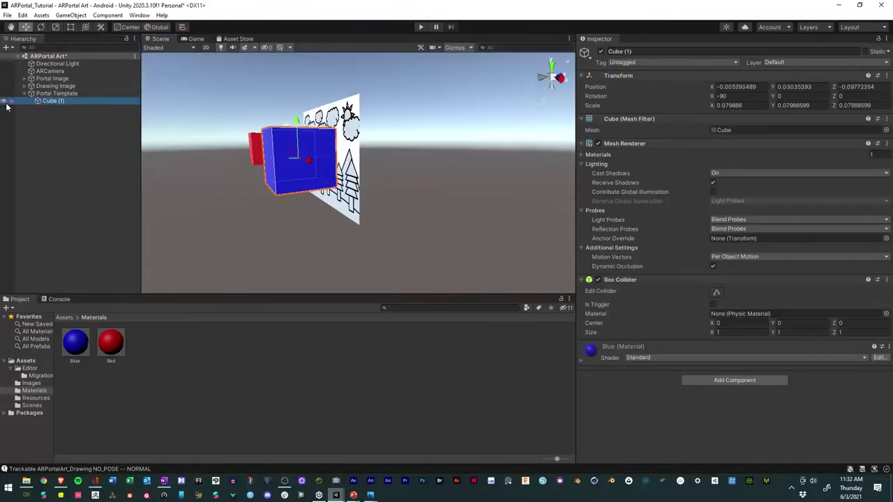
- Finish building the new ProBuilder cube in the ARPortal Art scene
left_click(667, 424)
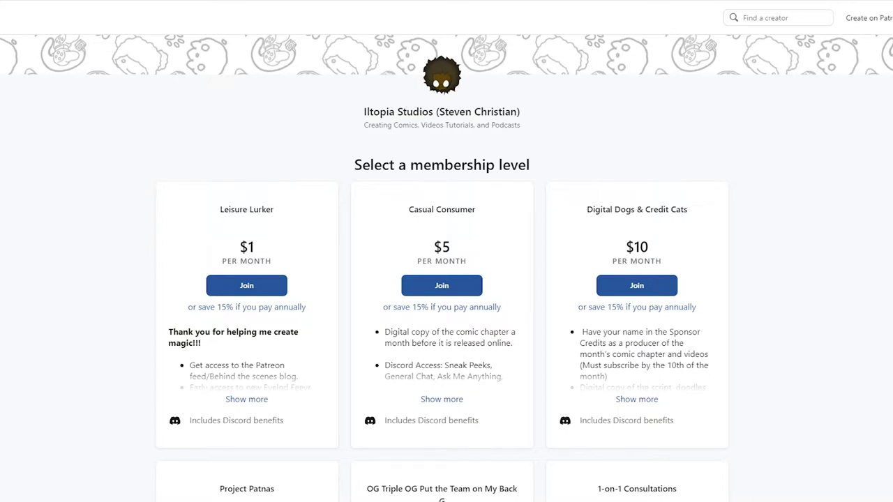
scroll(443, 275, "down", 4)
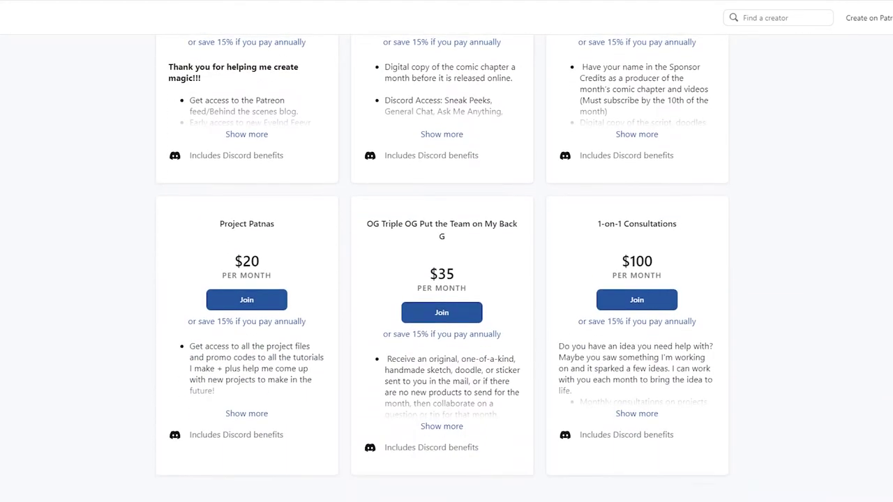
scroll(442, 268, "up", 5)
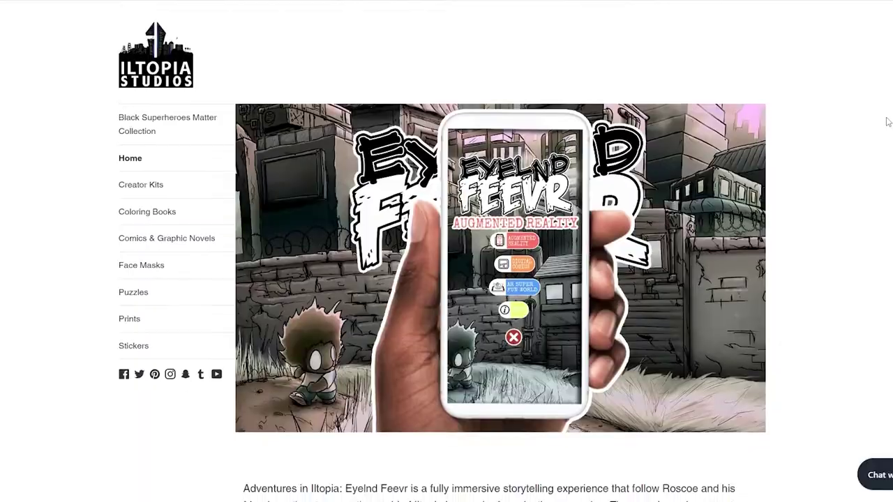
- Scroll down the Eyelnd Feevr store page past the products to the AR videos and sign-up form
scroll(888, 123, "down", 10)
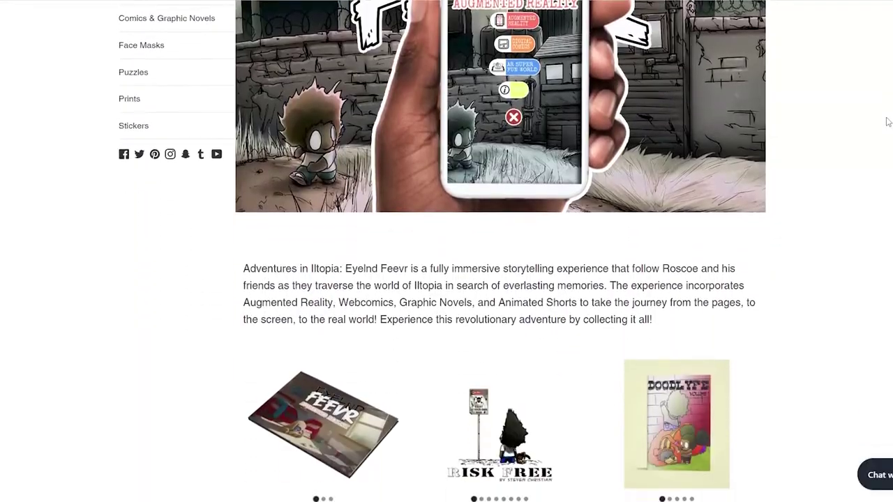
scroll(888, 122, "down", 8)
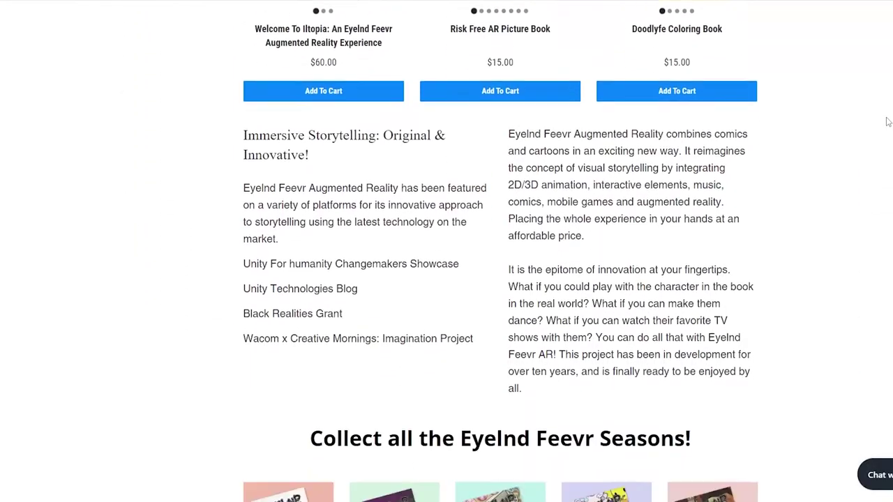
scroll(887, 122, "down", 9)
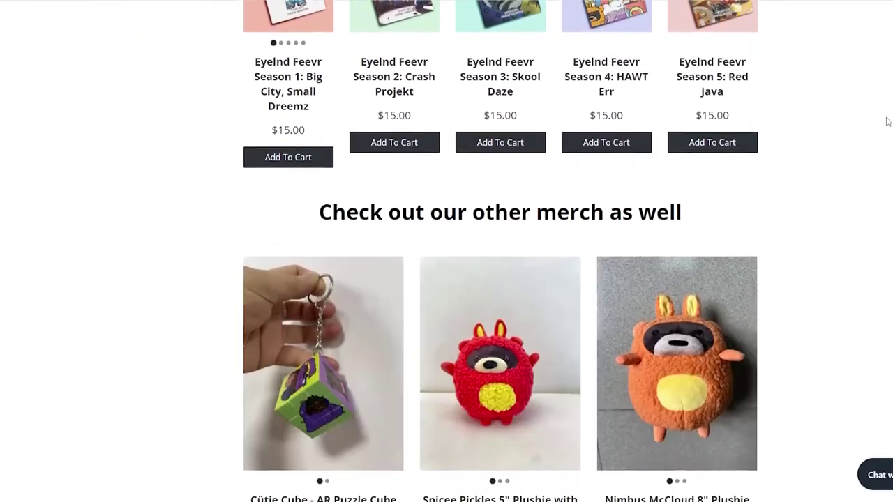
scroll(887, 122, "down", 10)
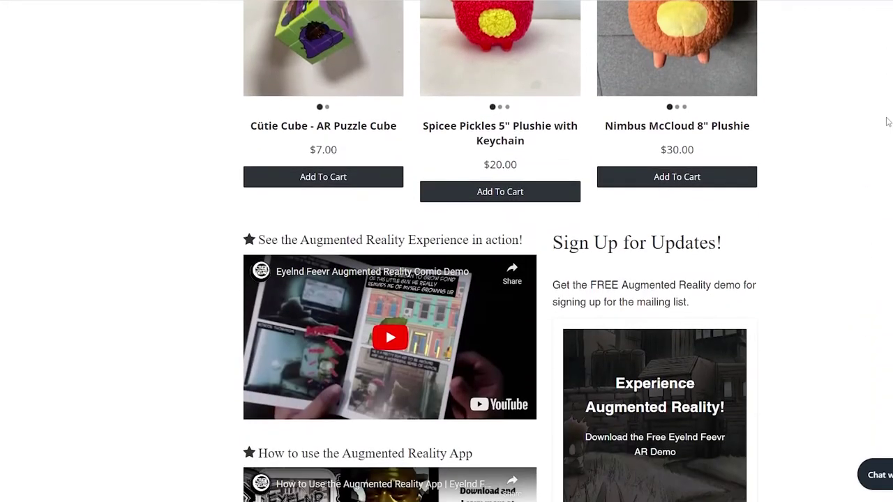
scroll(888, 122, "down", 8)
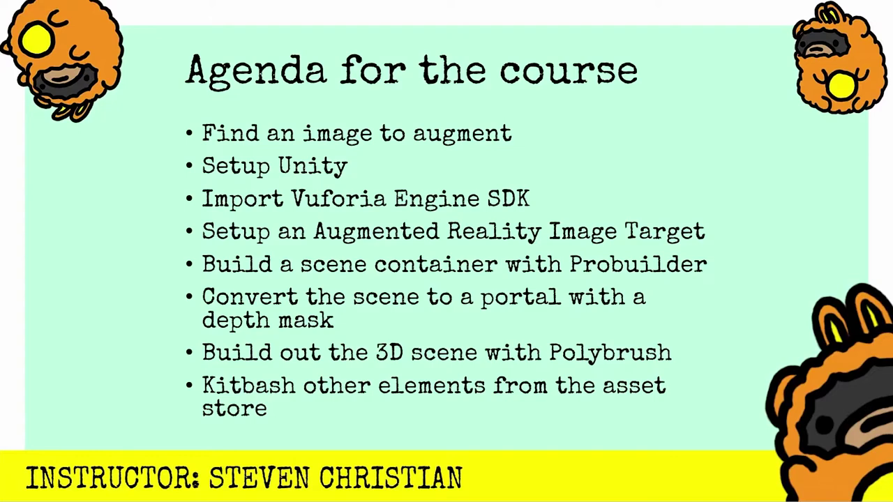
- Advance the presentation to the 'Tools you will need' slide
key("Right")
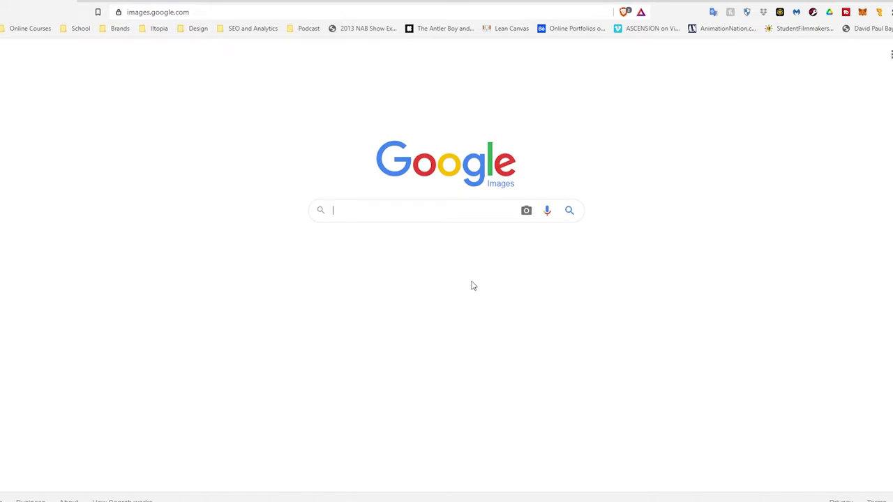
- Search Google Images for 'Nature scene' and preview the mountain valley photo from Unsplash
type("Nature")
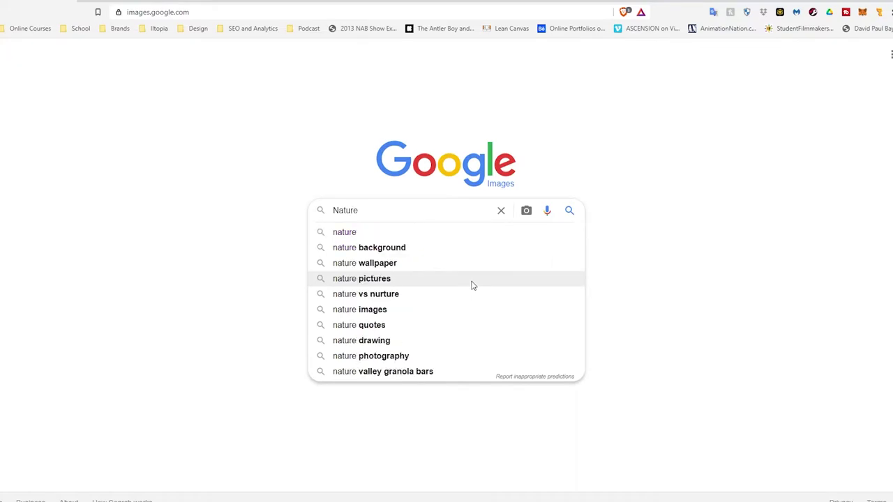
type(" scene")
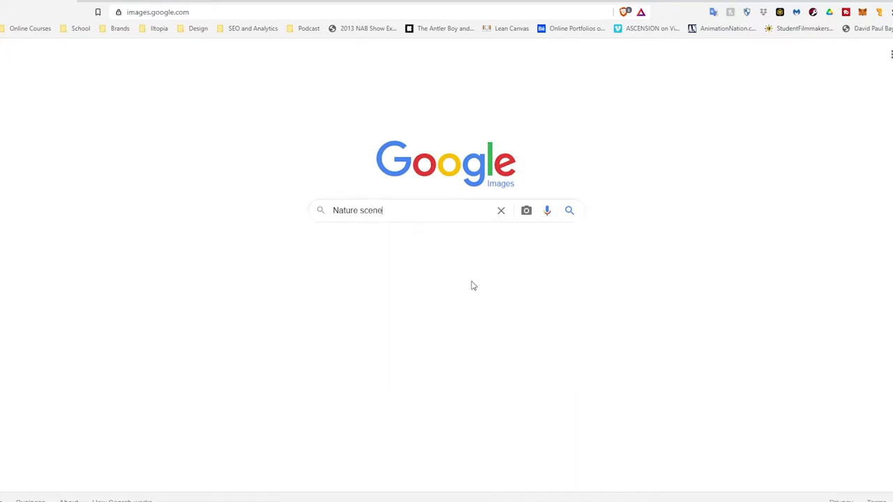
key("Return")
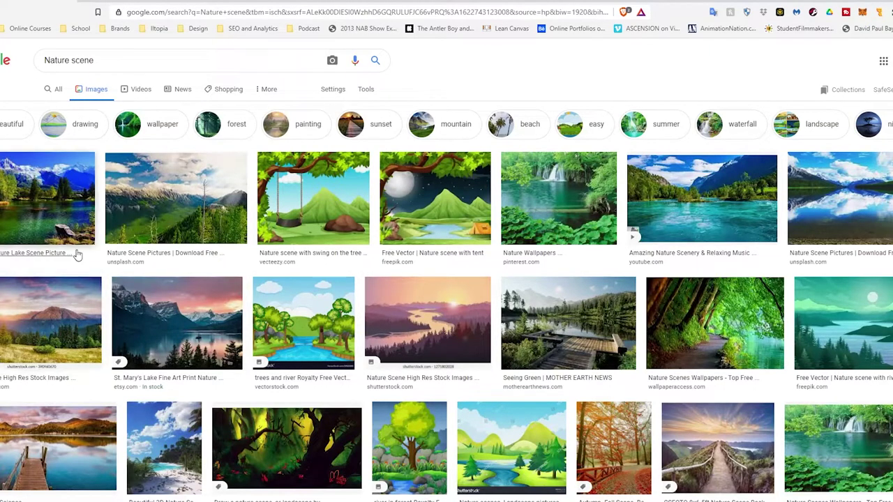
scroll(297, 261, "down", 2)
scroll(237, 231, "up", 2)
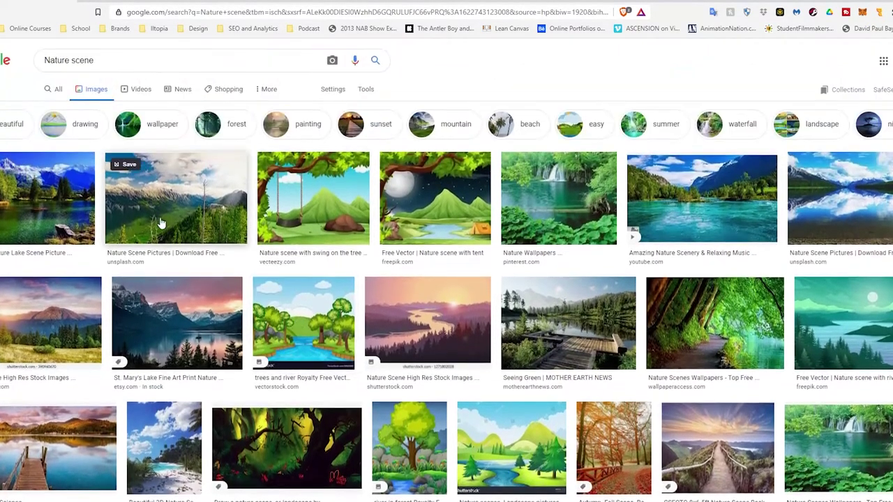
left_click(176, 211)
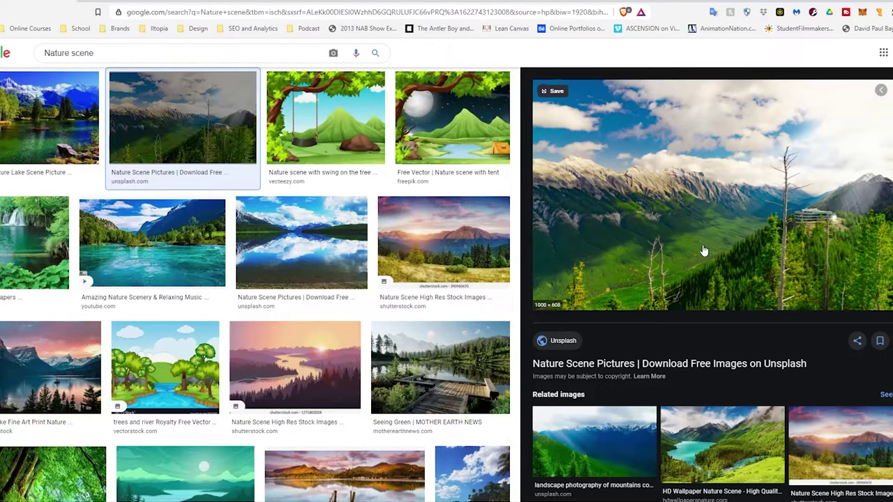
- Go to the photo's Unsplash page and start its free download
left_click(647, 363)
scroll(375, 229, "down", 2)
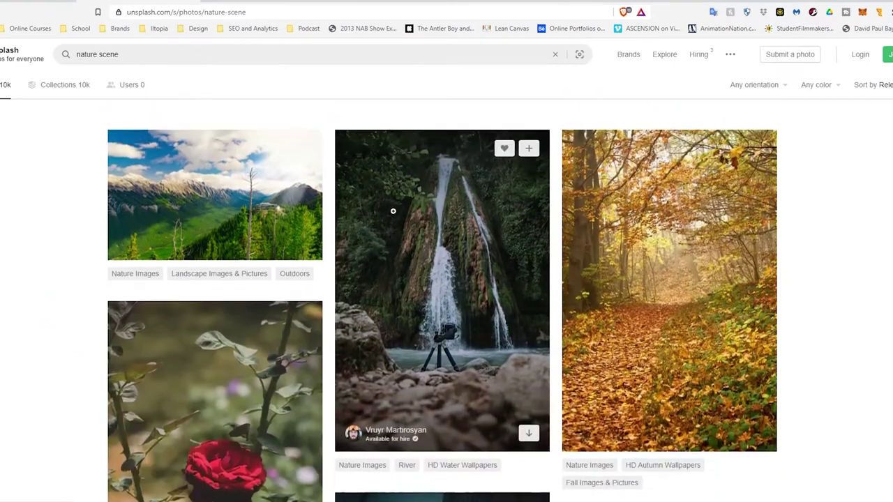
scroll(299, 202, "up", 2)
scroll(234, 208, "down", 2)
left_click(234, 208)
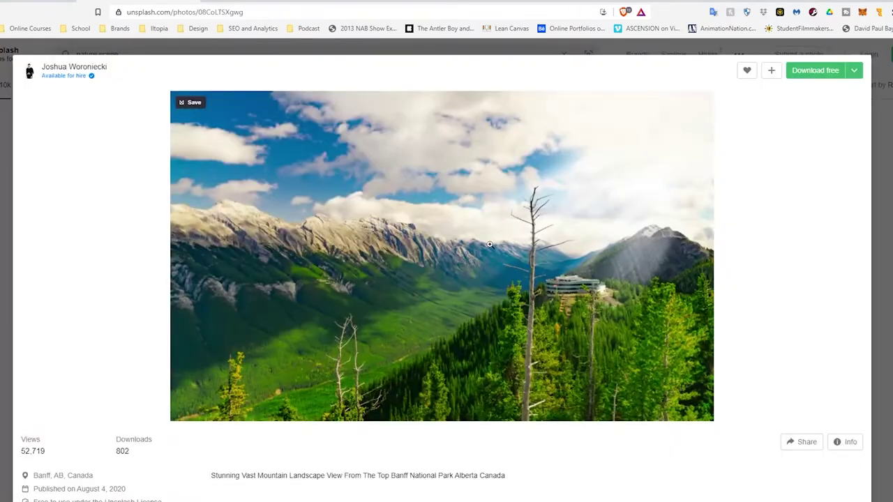
left_click(823, 77)
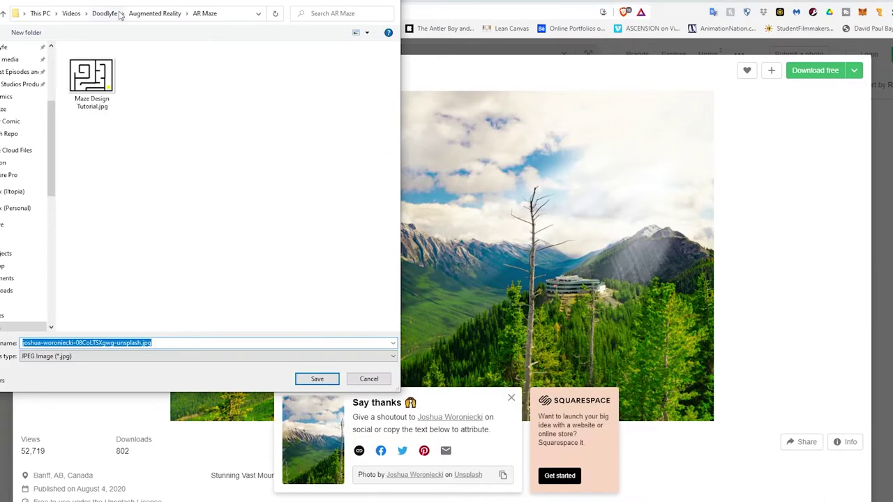
- Choose Augmented Reality > AR Portal Art as the save location
left_click(152, 13)
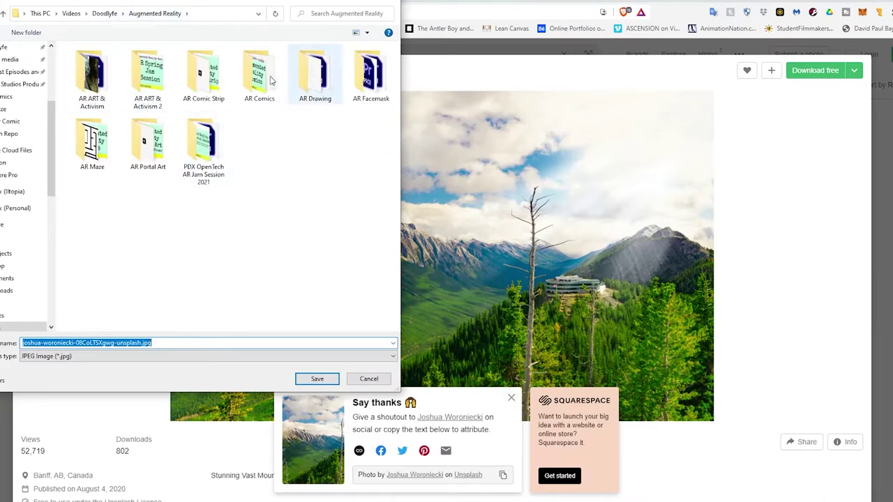
left_click(158, 153)
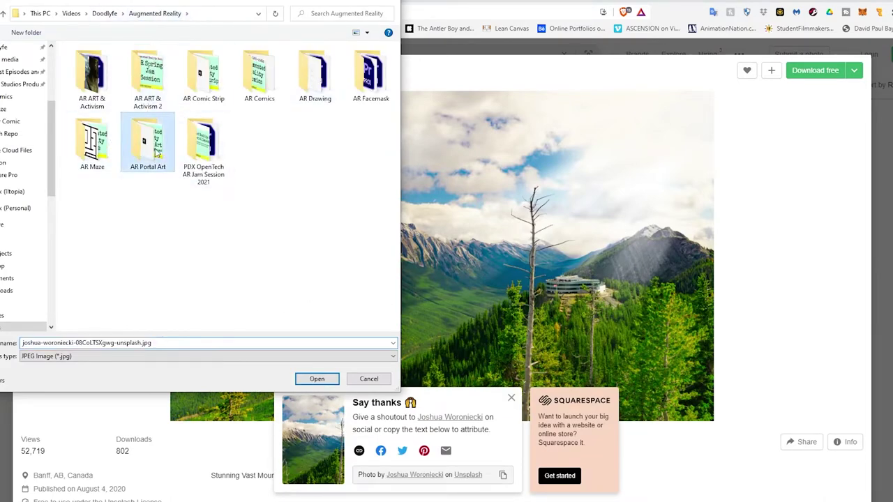
double_click(158, 154)
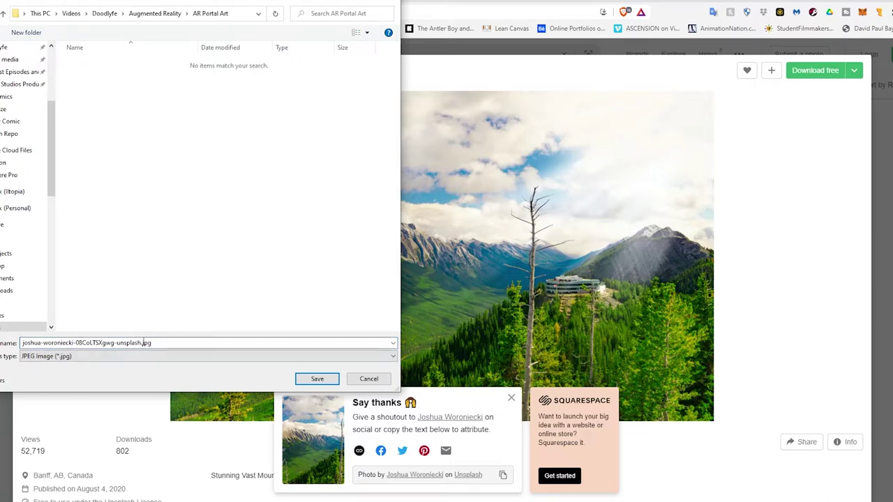
- Prefix the file name with 'AR Portal Image Art_' and save the photo
left_click(23, 341)
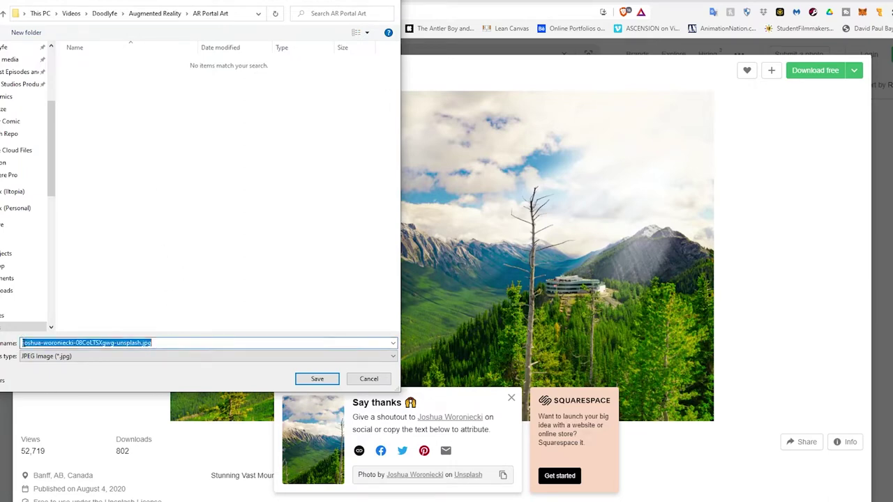
left_click(21, 342)
type("AR Portal")
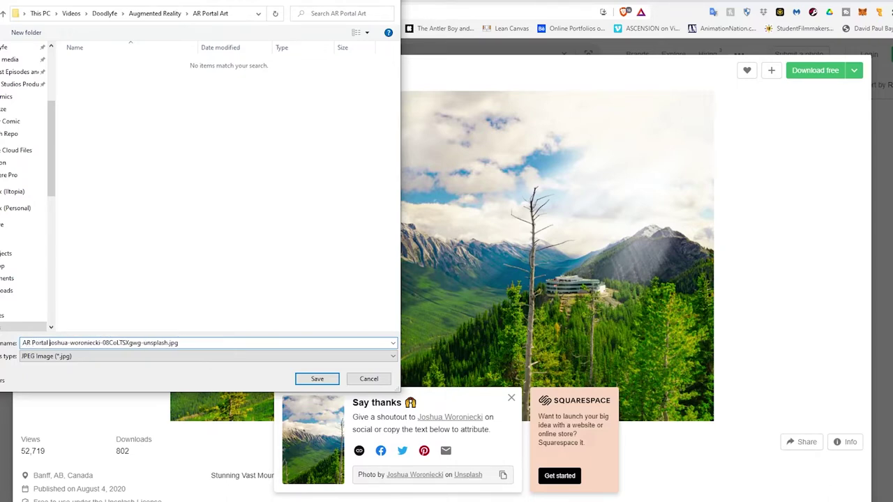
type(" Image Art")
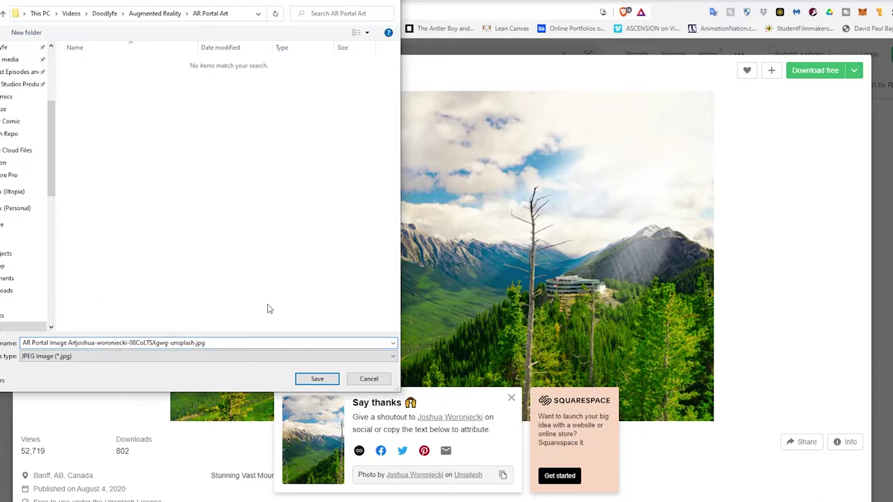
key("ctrl+a")
left_click(76, 342)
type("_")
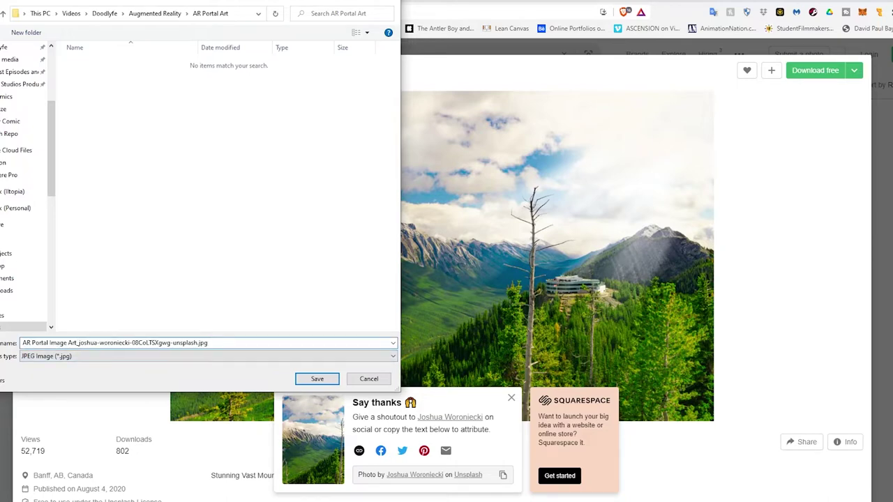
left_click(317, 379)
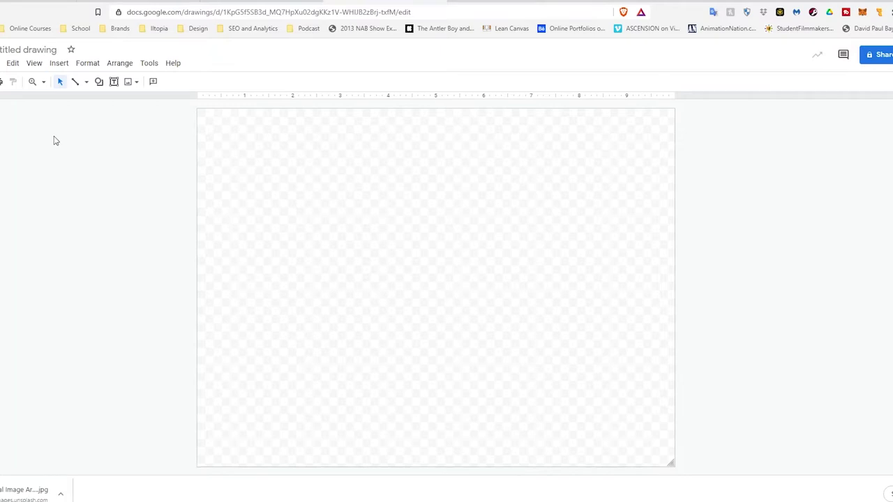
- Retitle the untitled drawing 'PortalArt'
left_click(29, 50)
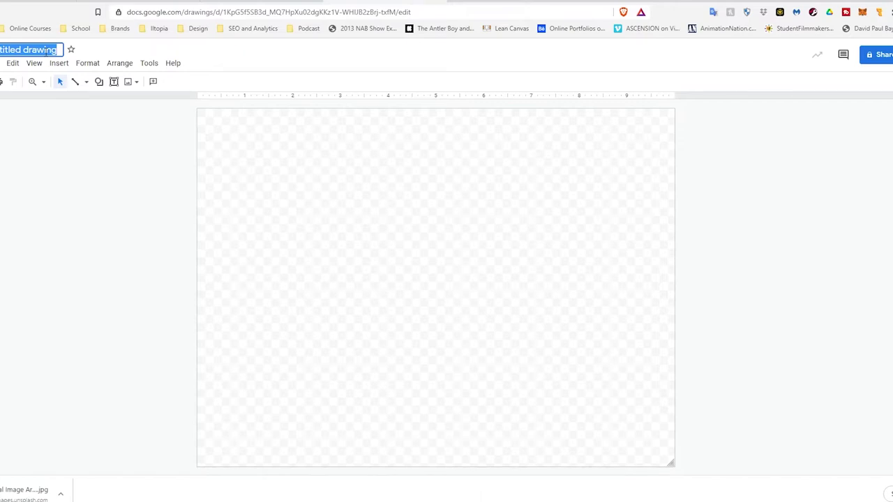
key("BackSpace")
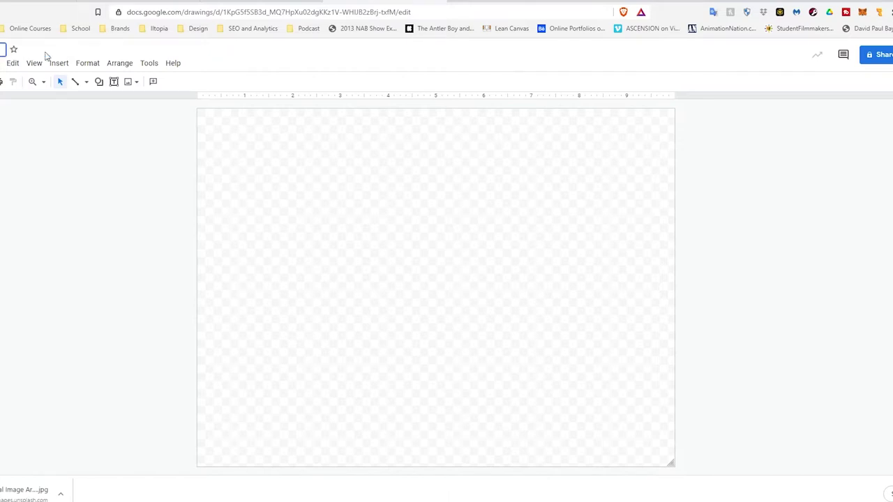
type("PortalA")
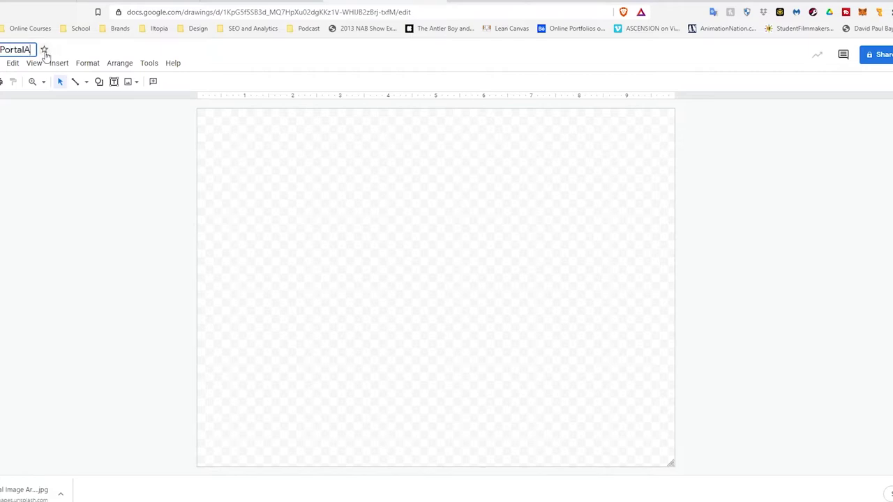
type("rt")
left_click(117, 165)
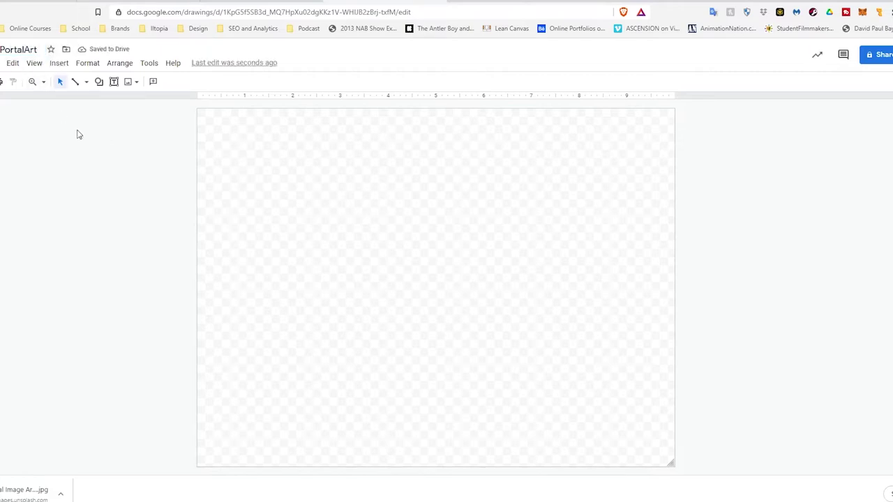
left_click(99, 82)
mouse_move(123, 105)
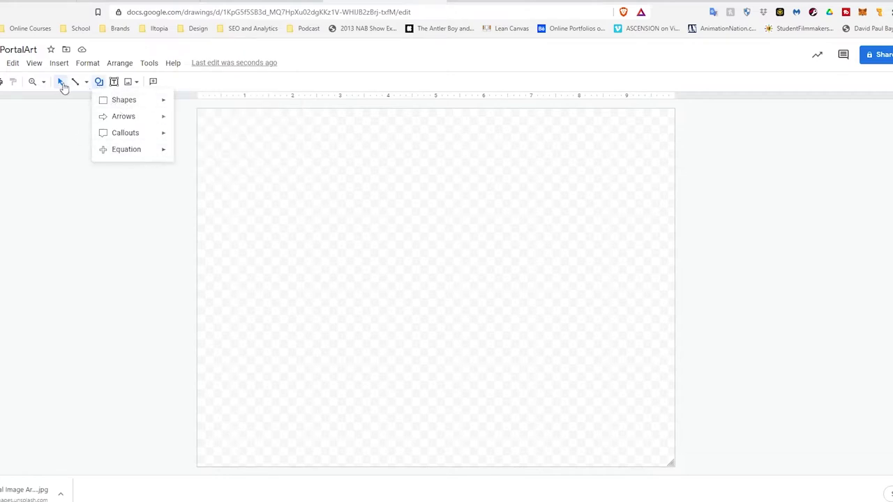
- Draw a freehand scribble on the page, then undo it
left_click(86, 81)
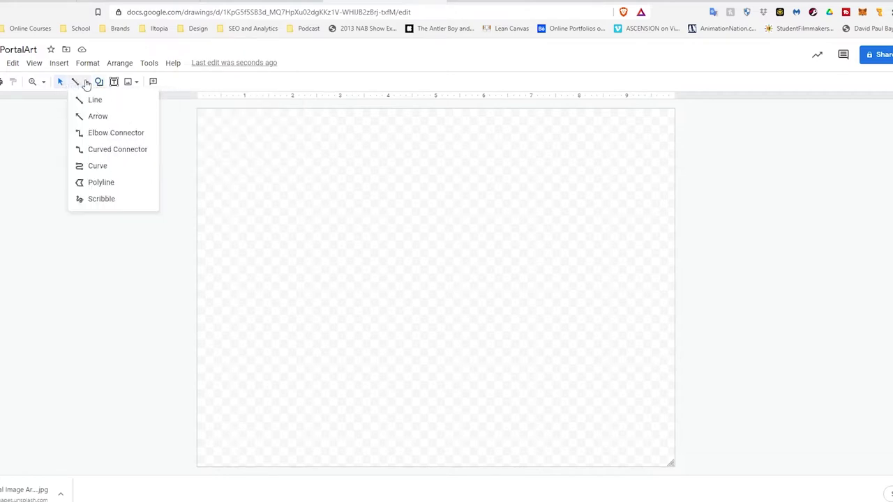
left_click(103, 200)
mouse_move(300, 245)
left_mouse_down()
mouse_move(368, 345)
mouse_move(387, 351)
left_mouse_up()
key("ctrl+z")
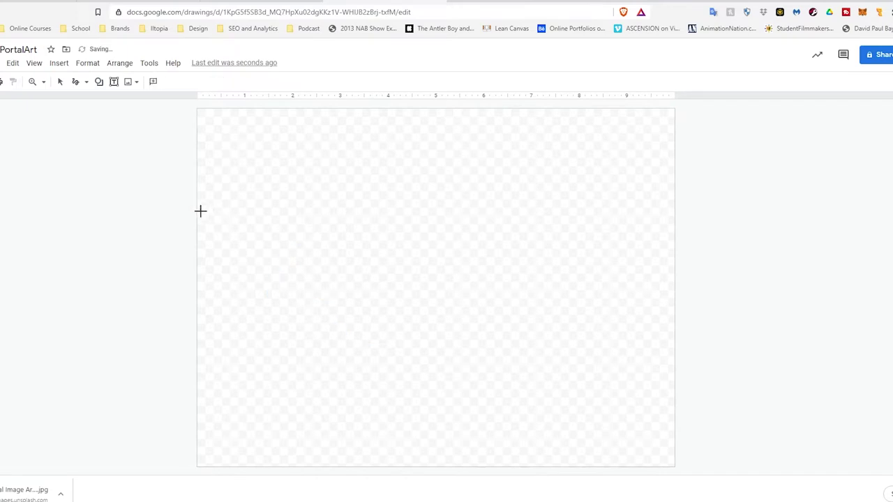
- Draw a sun shape in the top-right corner and nudge it slightly left
left_click(97, 83)
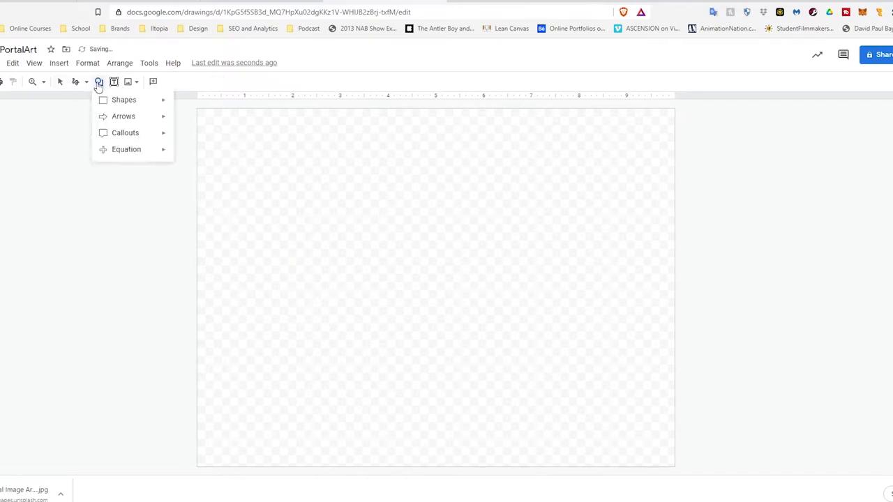
mouse_move(119, 103)
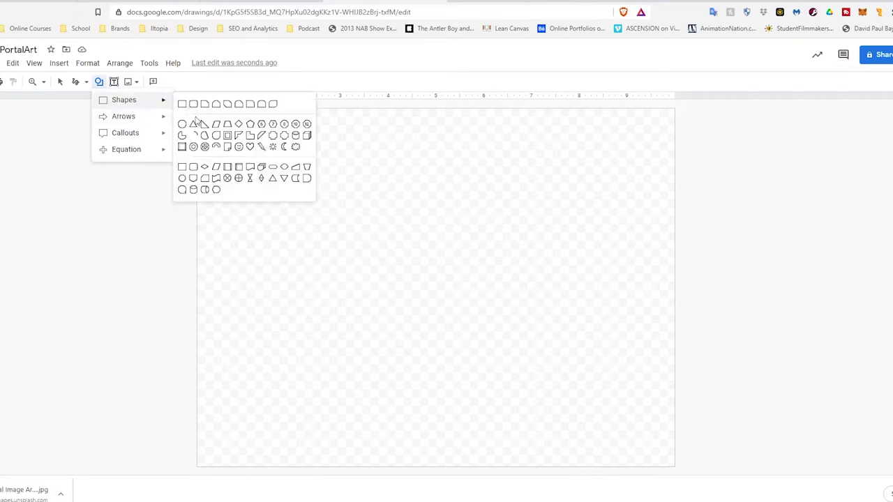
left_click(271, 147)
left_click_drag(586, 131, 668, 206)
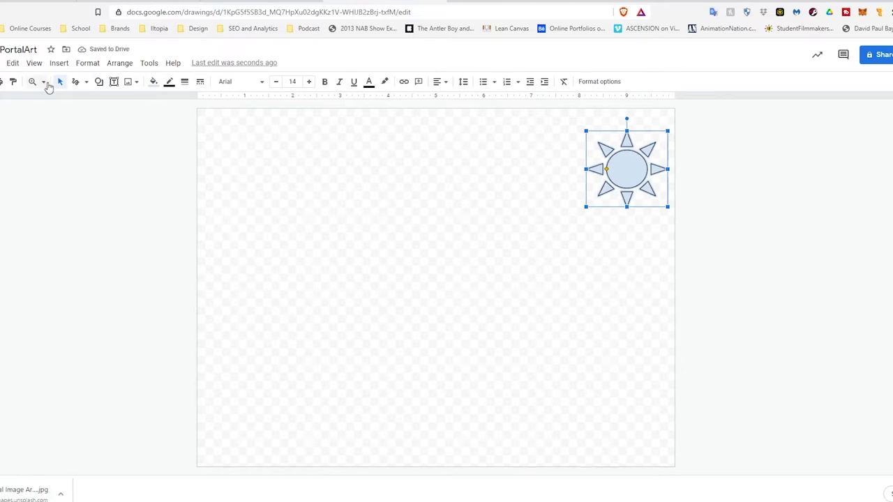
left_click(94, 91)
left_click_drag(649, 172, 622, 174)
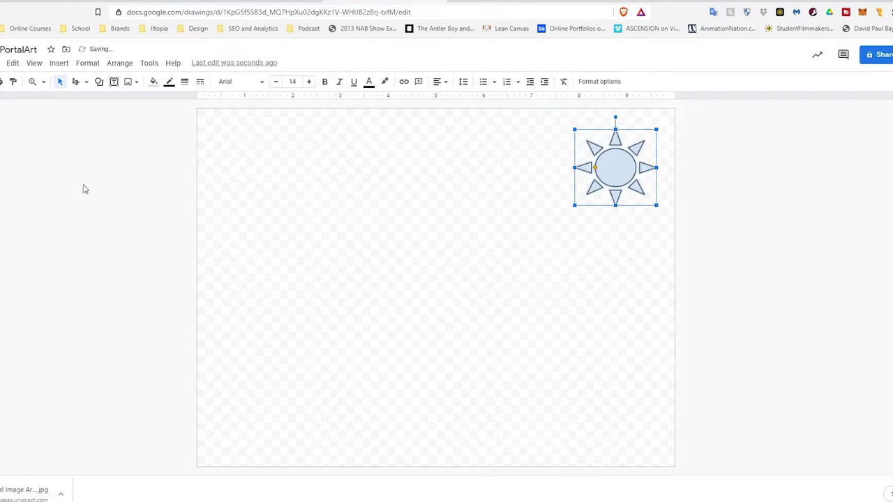
left_click(86, 83)
left_click(99, 81)
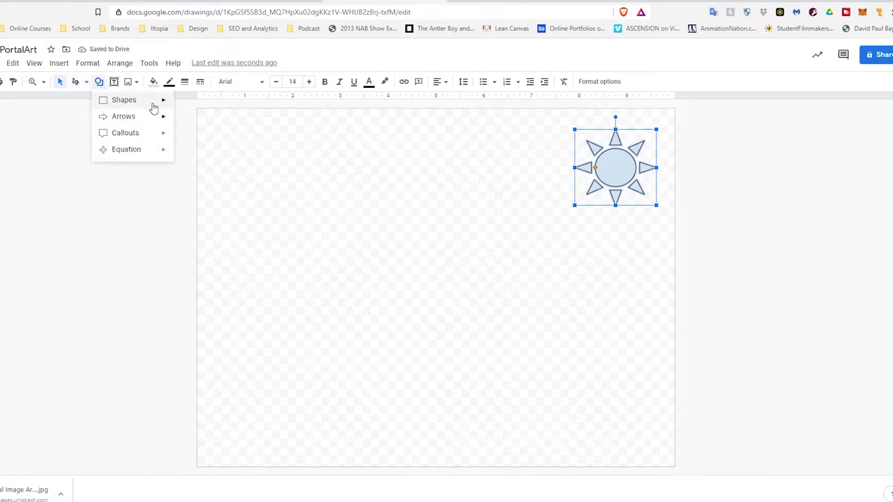
- Draw a cloud near the top-left and duplicate it to its right
mouse_move(155, 107)
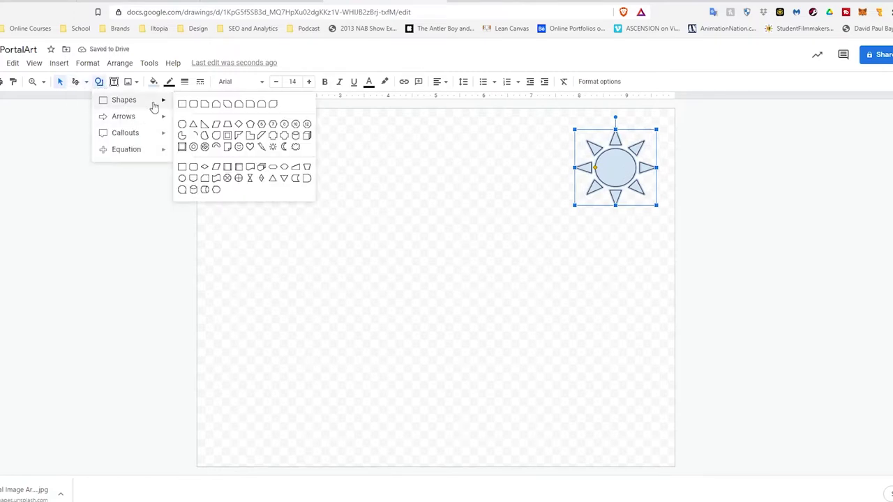
left_click(295, 148)
left_click_drag(225, 135, 323, 200)
left_click_drag(335, 146, 457, 228)
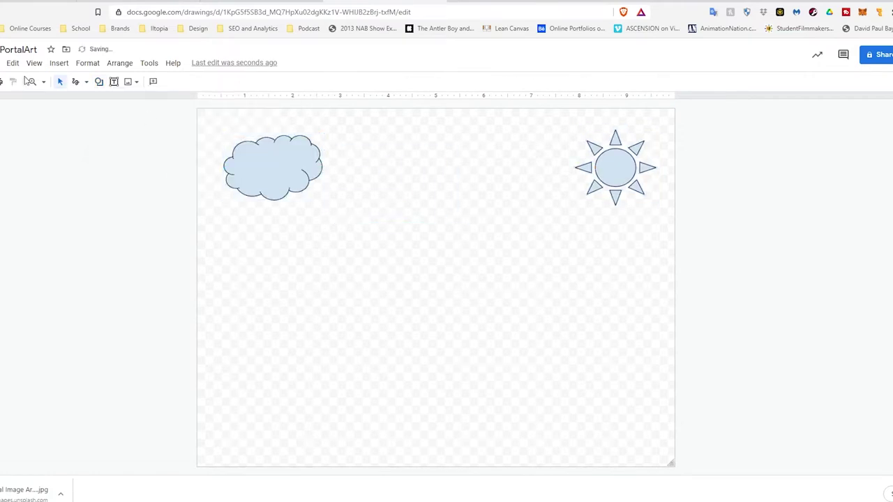
left_click(254, 148)
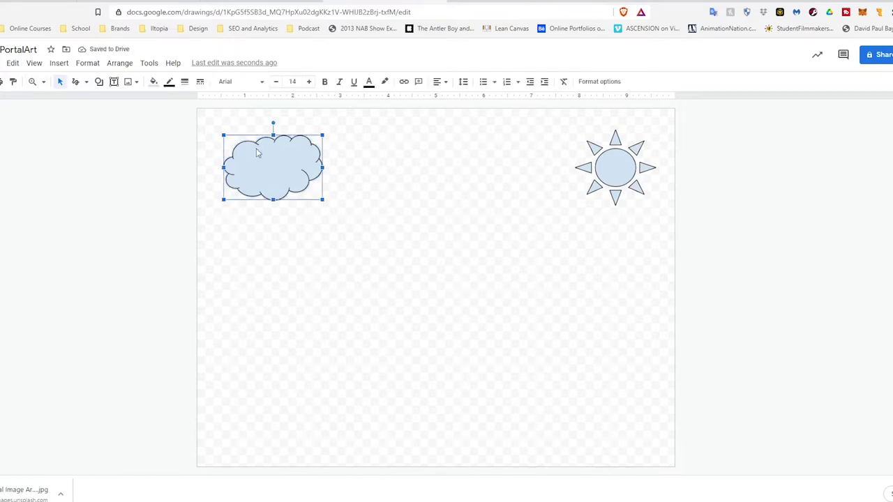
left_click_drag(275, 159, 381, 148, "ctrl")
left_click_drag(299, 163, 265, 192)
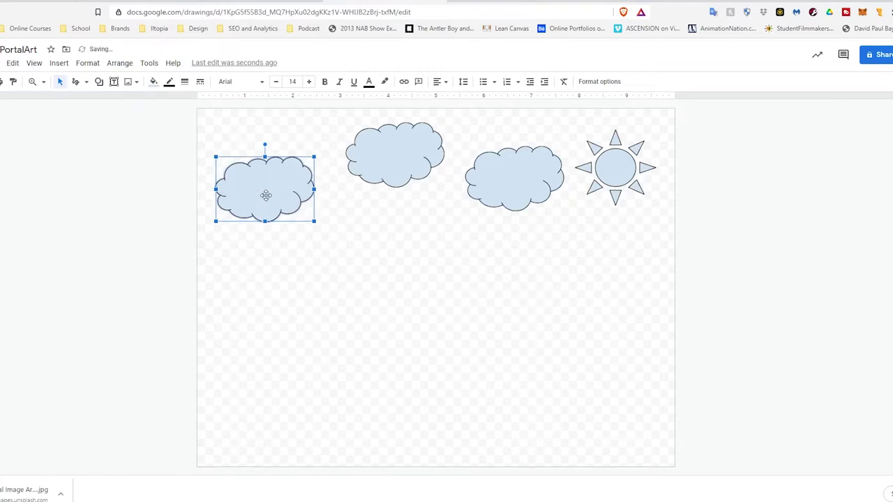
- Duplicate the cloud pair and arrange all the clouds across the top of the page
left_click(384, 162, "shift")
left_click_drag(383, 160, 510, 253, "ctrl")
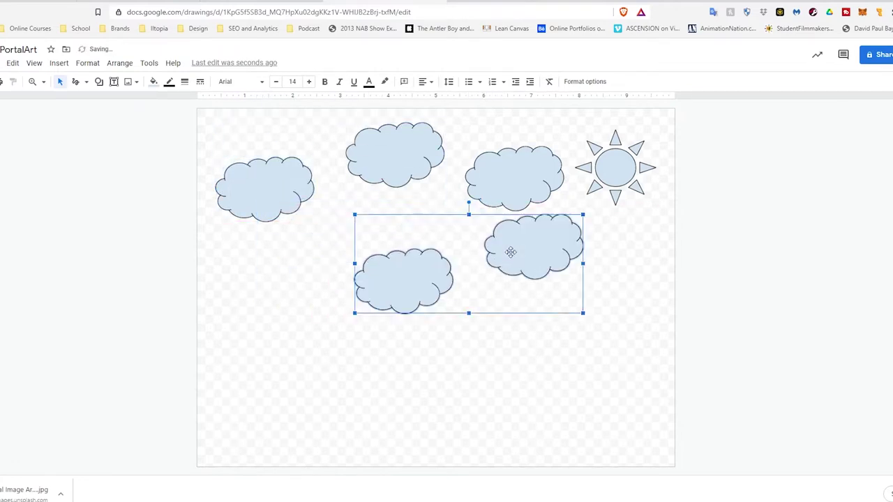
left_click_drag(409, 273, 401, 249)
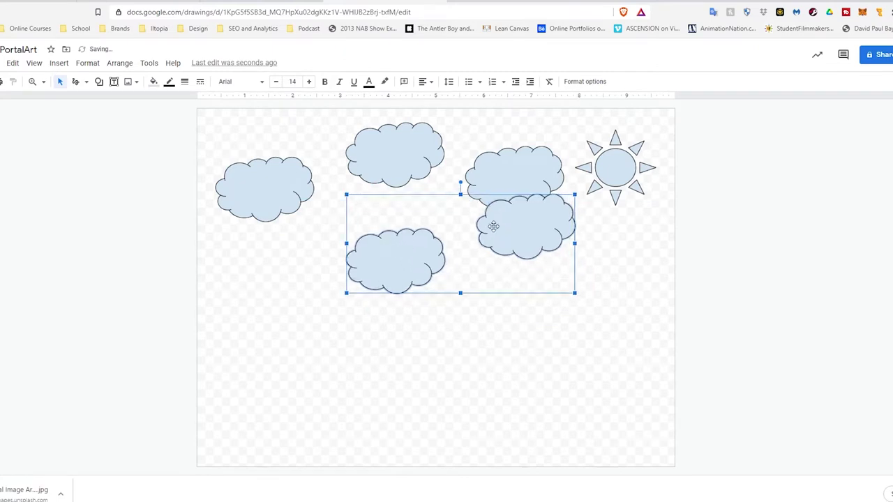
left_click_drag(493, 227, 430, 235)
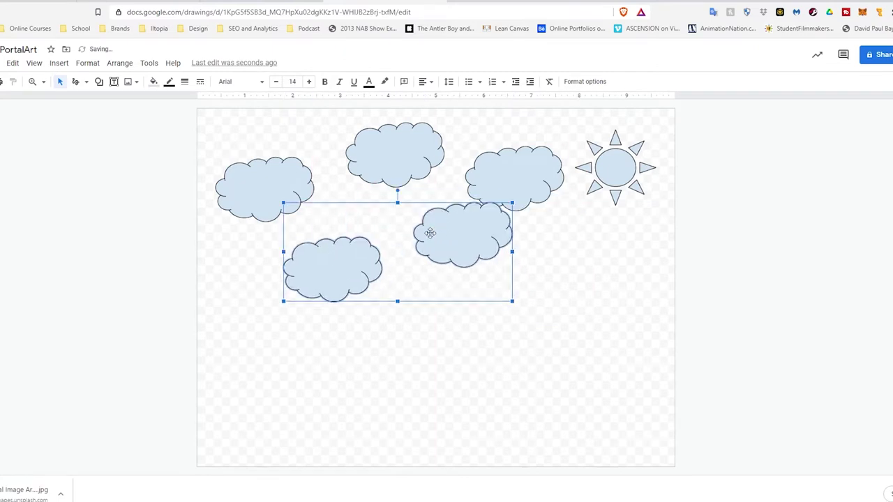
left_click(193, 261)
left_click_drag(291, 192, 271, 160)
left_click_drag(336, 256, 320, 203)
left_click(98, 81)
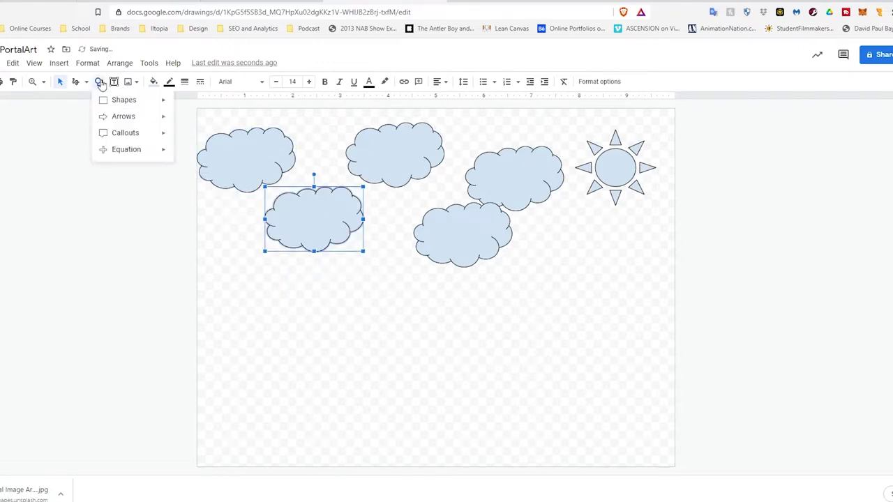
mouse_move(150, 106)
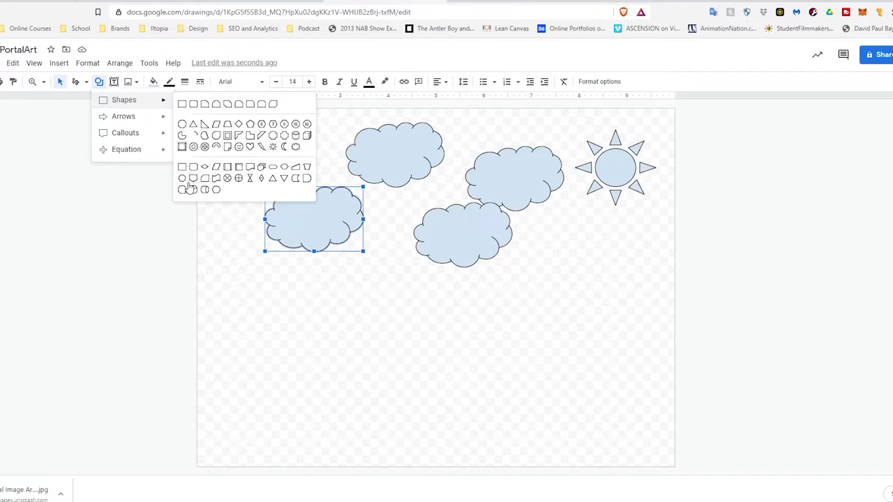
- Draw a teardrop, rotate it near horizontal and stretch it wide along the page bottom
left_click(204, 138)
left_click_drag(207, 340, 277, 473)
left_click_drag(242, 326, 390, 455)
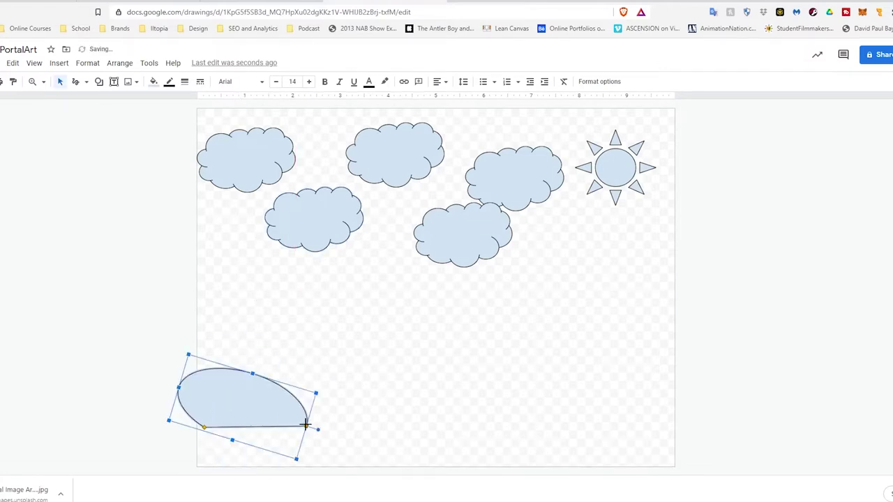
left_click_drag(305, 424, 813, 460)
left_click_drag(349, 400, 309, 443)
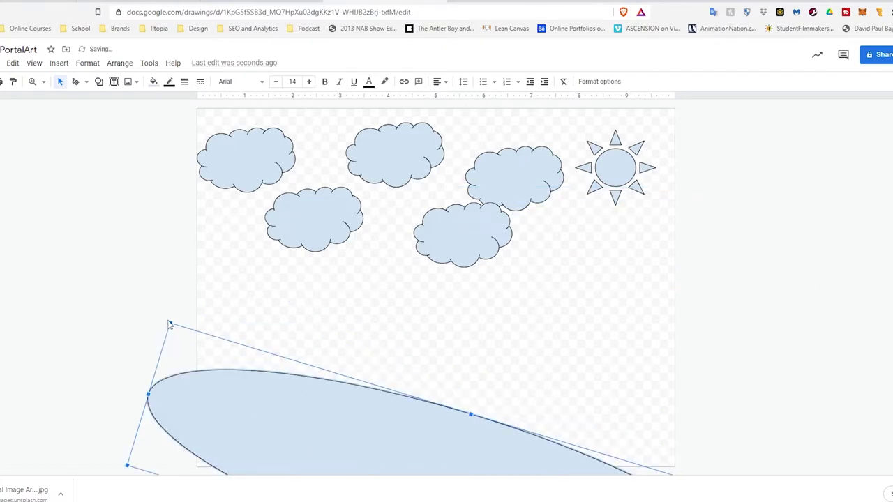
left_click_drag(280, 437, 282, 337)
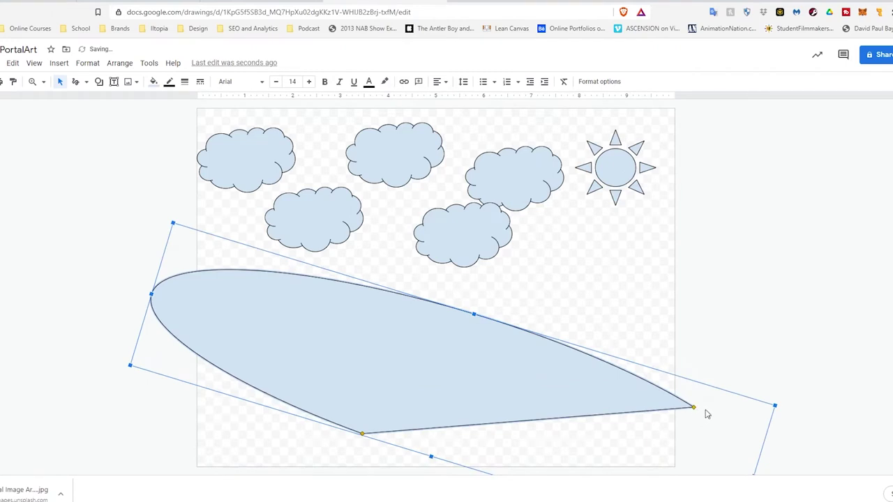
scroll(707, 414, "down", 1)
left_click_drag(767, 400, 776, 327)
left_click_drag(494, 288, 536, 383)
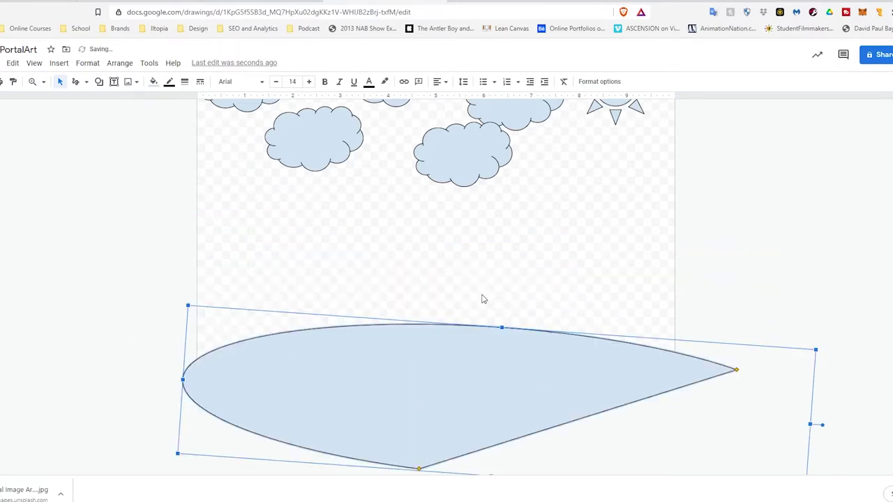
scroll(460, 292, "up", 1)
left_click(171, 299)
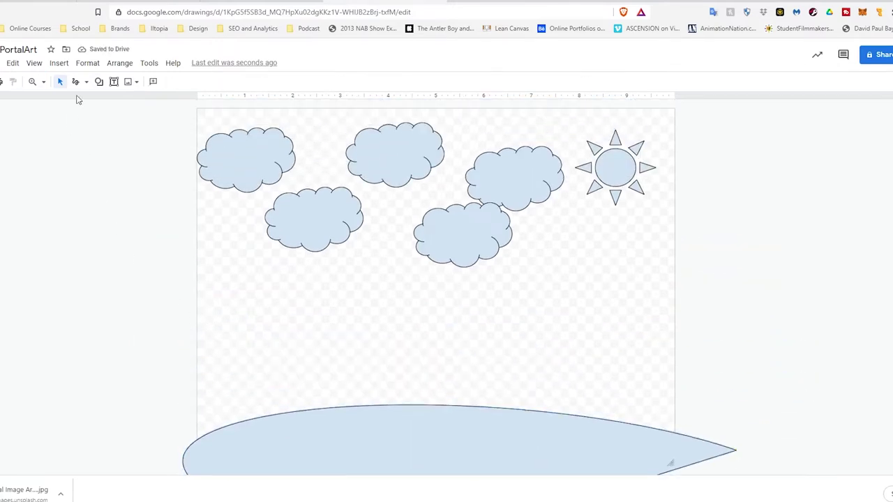
- Draw a tall narrow rectangle trunk above the ground shape
left_click(99, 82)
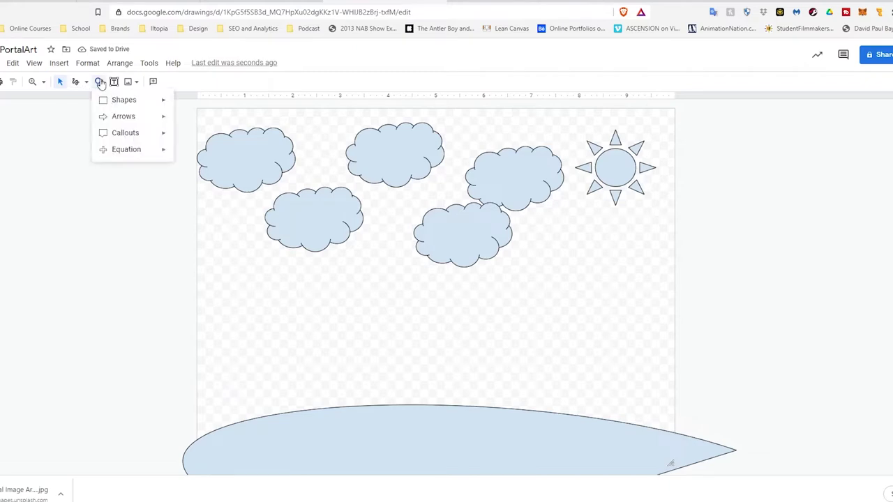
mouse_move(124, 100)
left_click(183, 104)
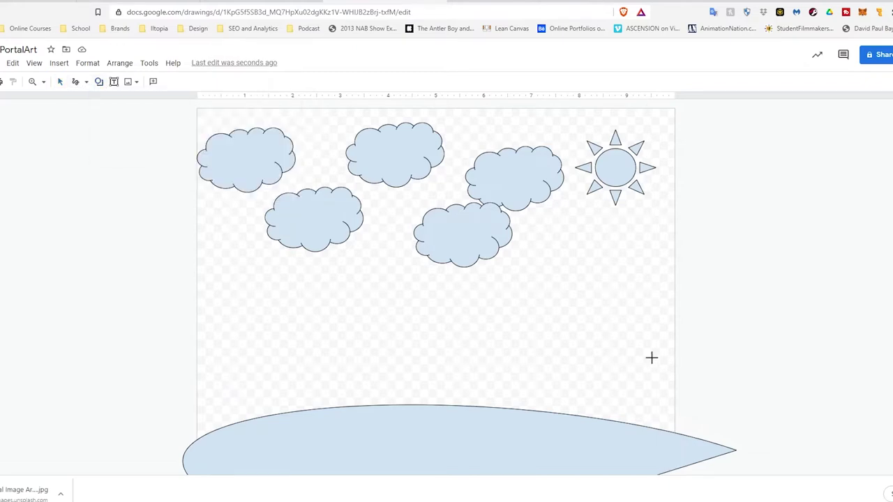
mouse_move(549, 317)
left_mouse_down()
mouse_move(582, 416)
mouse_move(566, 421)
mouse_move(576, 426)
left_mouse_up()
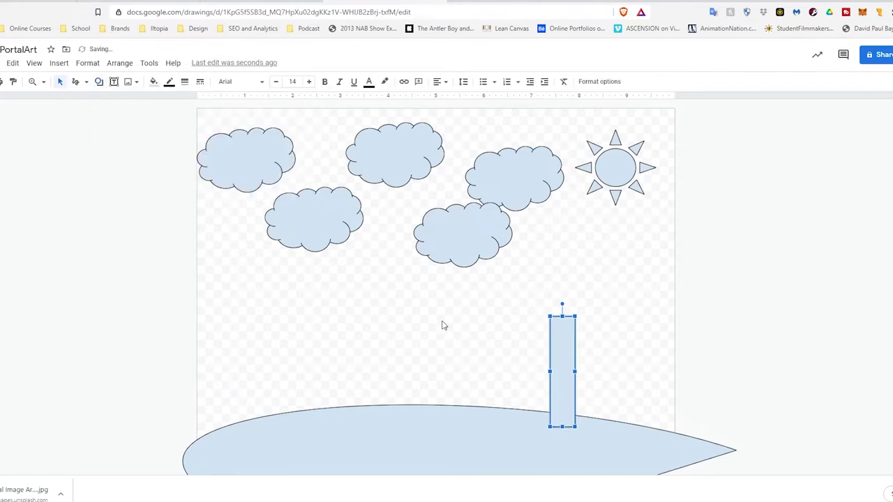
- Draw a triangle centred over the trunk, then drag-select all the tree shapes
left_click(99, 83)
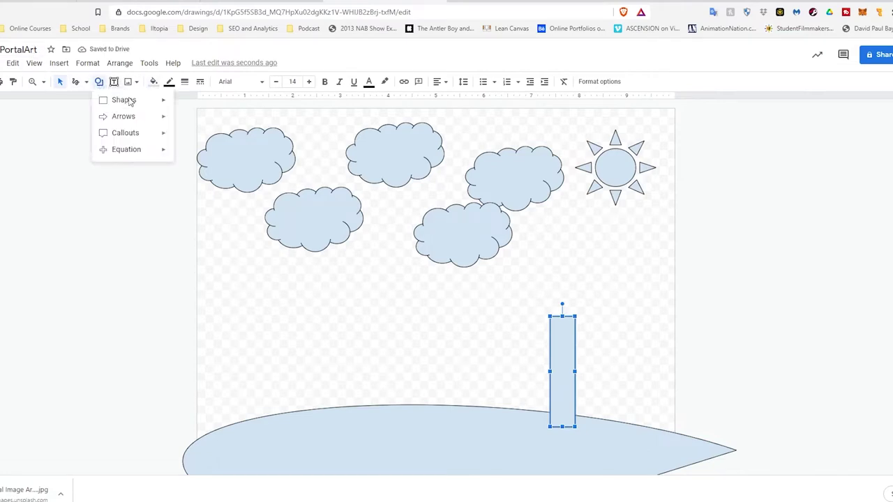
mouse_move(151, 103)
left_click(193, 124)
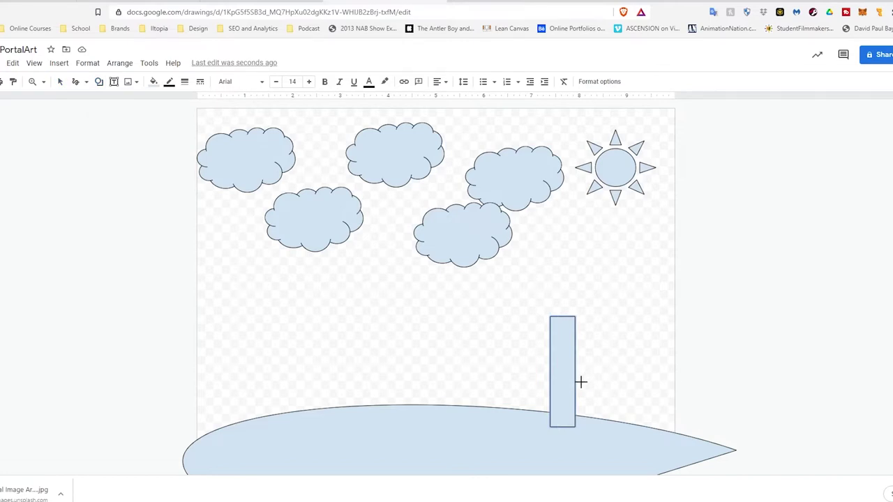
left_click_drag(583, 381, 520, 337)
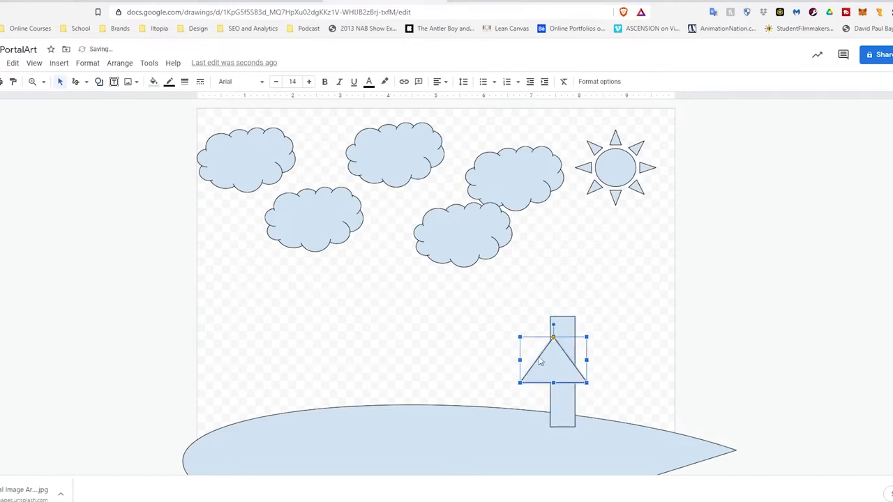
left_click_drag(554, 372, 563, 314)
left_click_drag(511, 295, 618, 397)
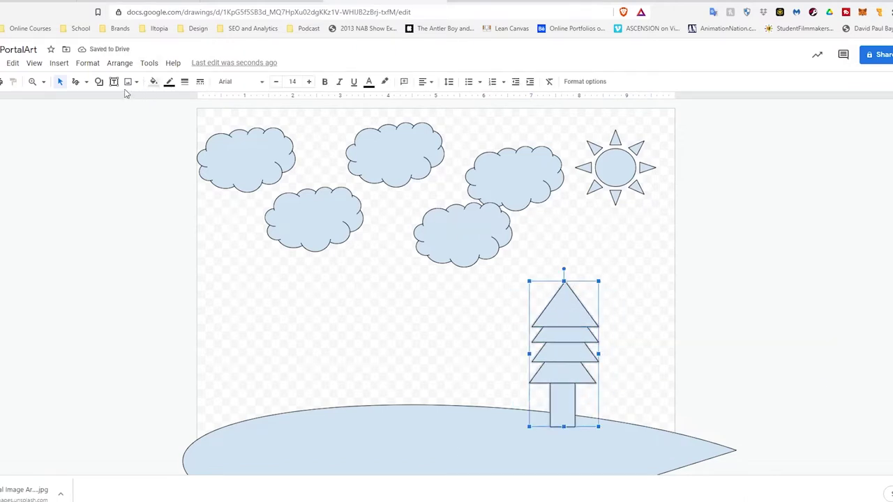
- Group the tree's shapes into one object and undo a stray copy
right_click(566, 309)
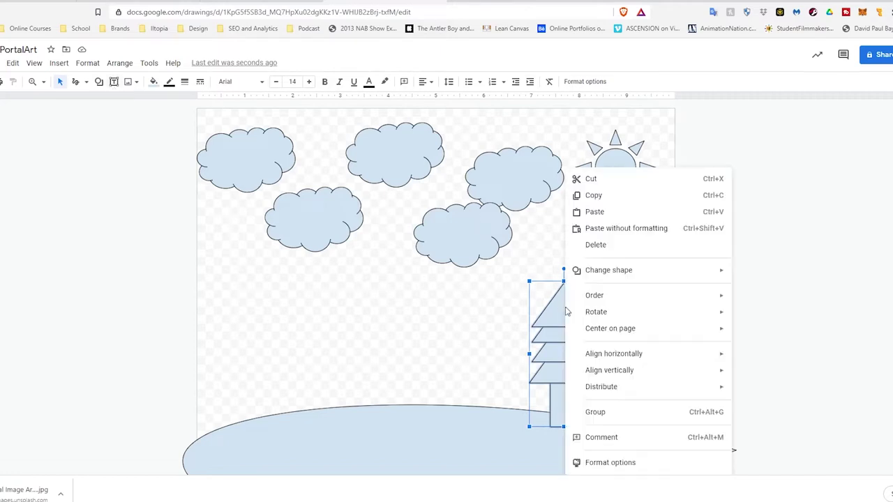
left_click(606, 412)
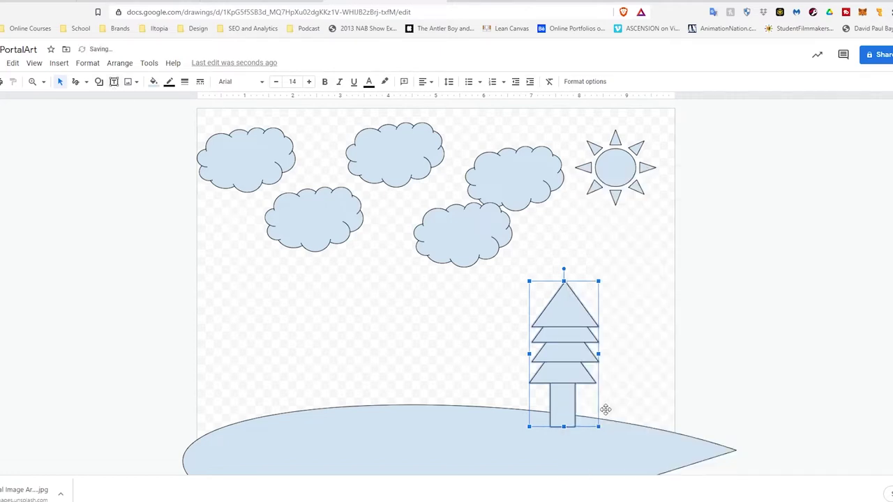
left_click(483, 339)
left_click(558, 342)
left_click(488, 340)
left_click(591, 339)
left_click(457, 319)
left_click(556, 332)
left_click_drag(562, 338, 471, 335, "ctrl")
key("ctrl+z")
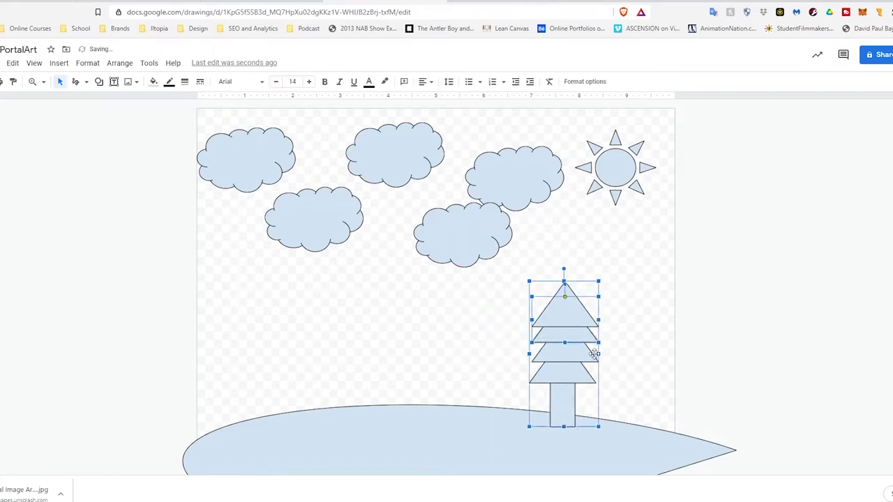
left_click(569, 328)
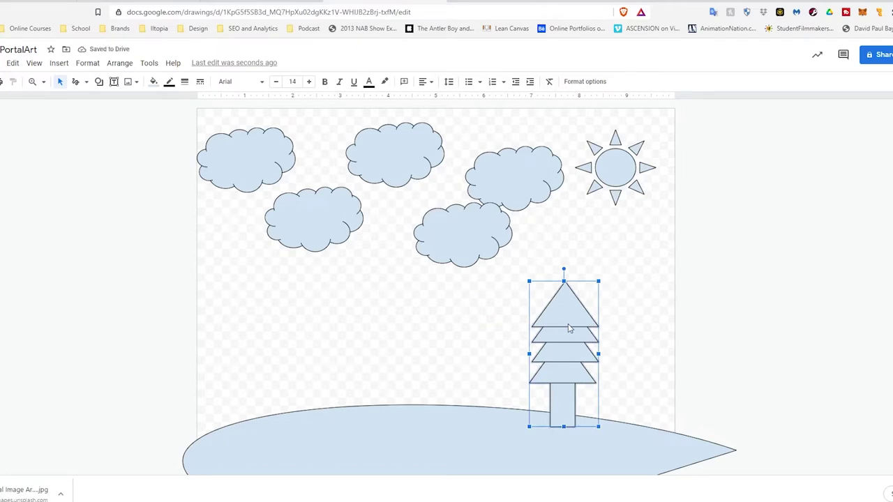
- Paste five tree copies spread along the hill, then select every shape
left_click(441, 339)
key("ctrl+v")
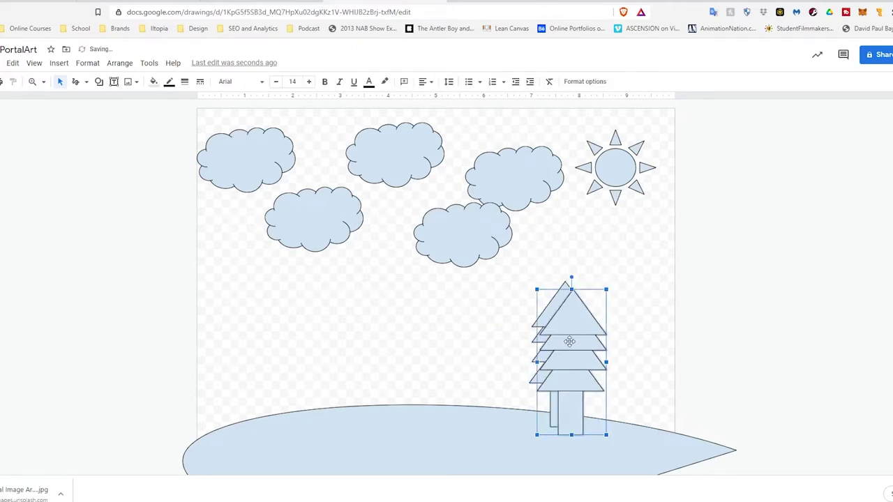
left_click_drag(570, 341, 473, 343)
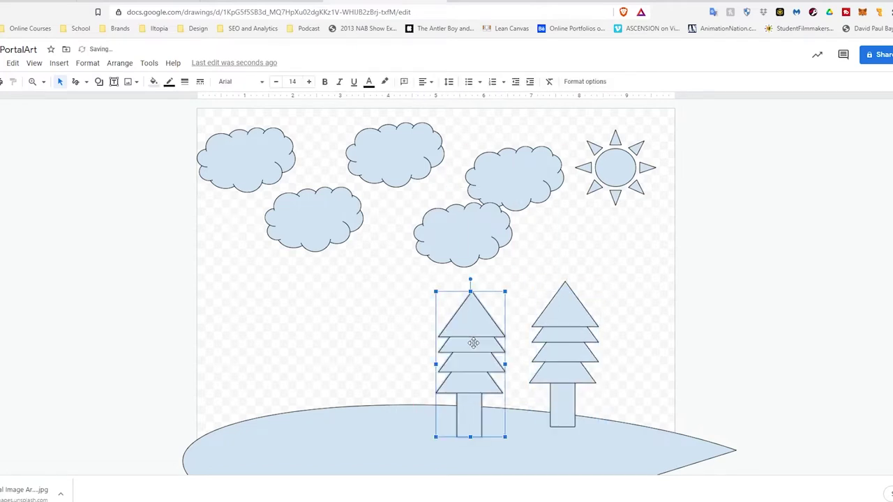
key("ctrl+v")
left_click_drag(568, 347, 323, 342)
key("ctrl+v")
left_click_drag(591, 349, 252, 342)
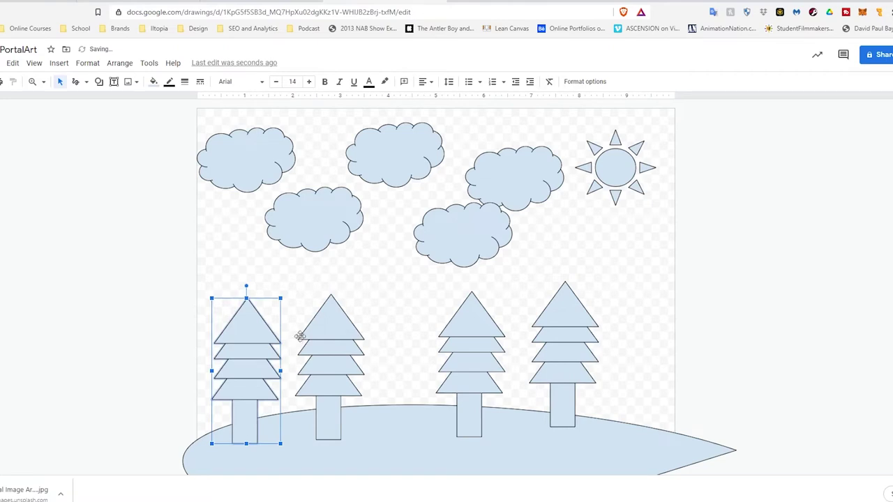
key("ctrl+v")
left_click_drag(590, 358, 400, 344)
key("ctrl+v")
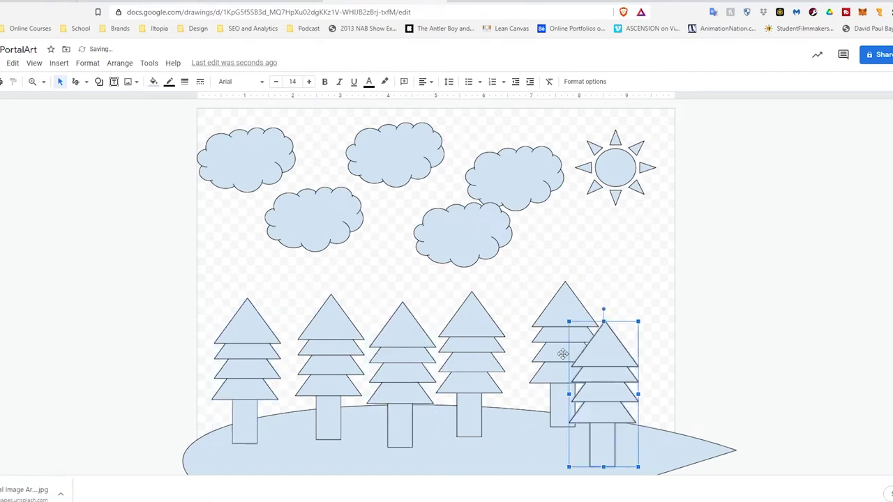
left_click_drag(604, 381, 626, 352)
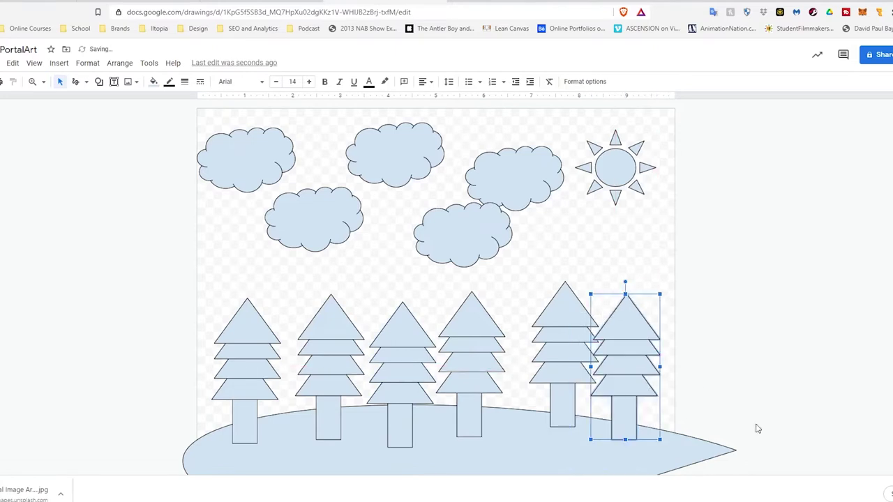
mouse_move(780, 462)
left_mouse_down()
mouse_move(319, 163)
mouse_move(145, 109)
mouse_move(137, 121)
left_mouse_up()
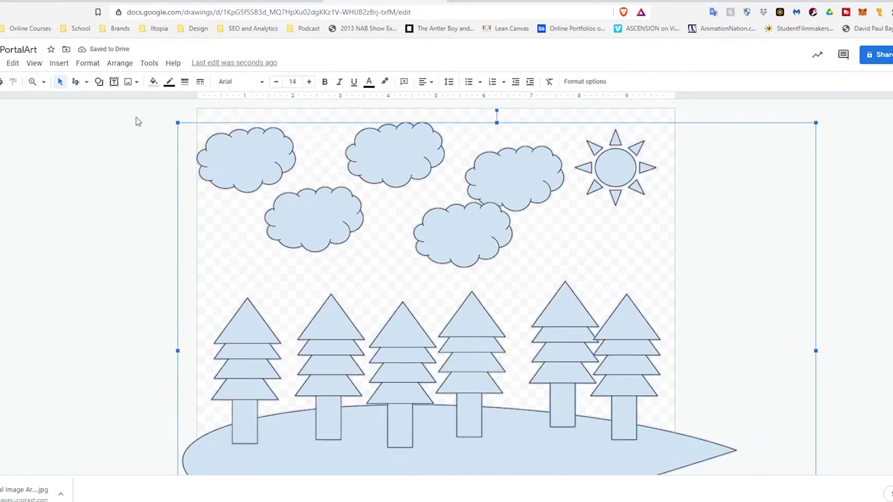
- Try 12px, thinner and 4px border weights on all shapes, settling on a heavier outline
left_click(184, 81)
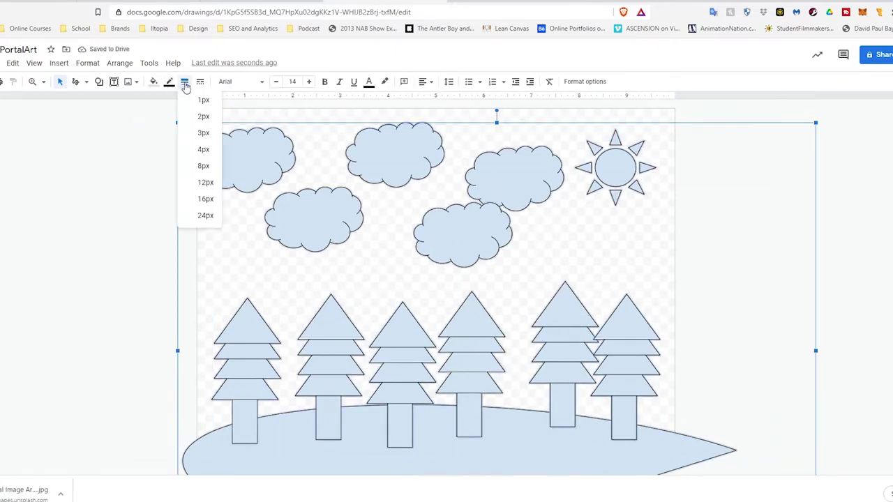
left_click(210, 183)
left_click(184, 82)
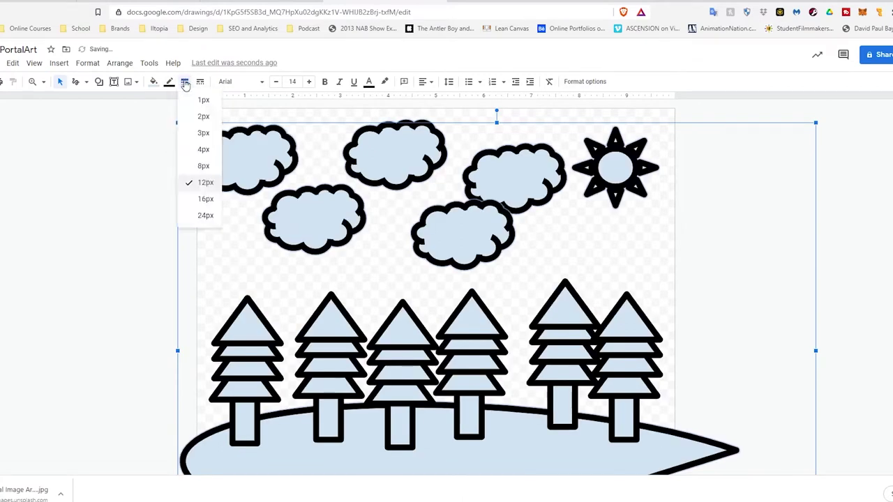
left_click(202, 168)
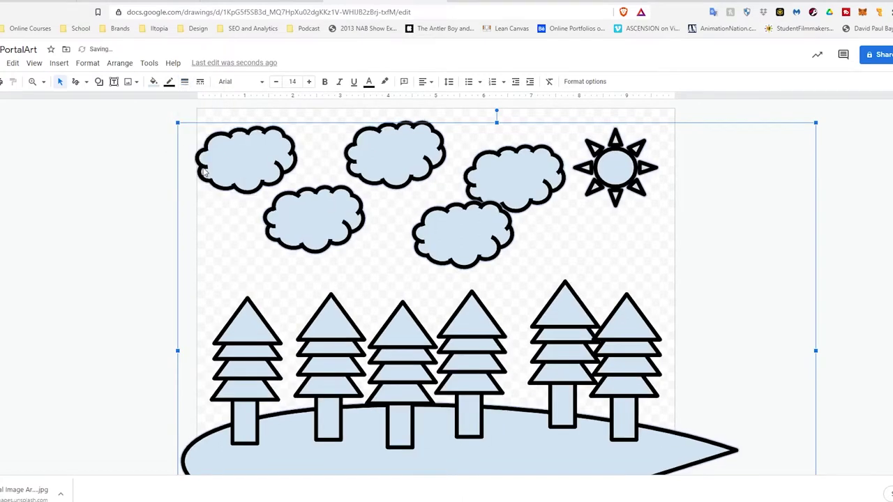
left_click(186, 84)
left_click(194, 153)
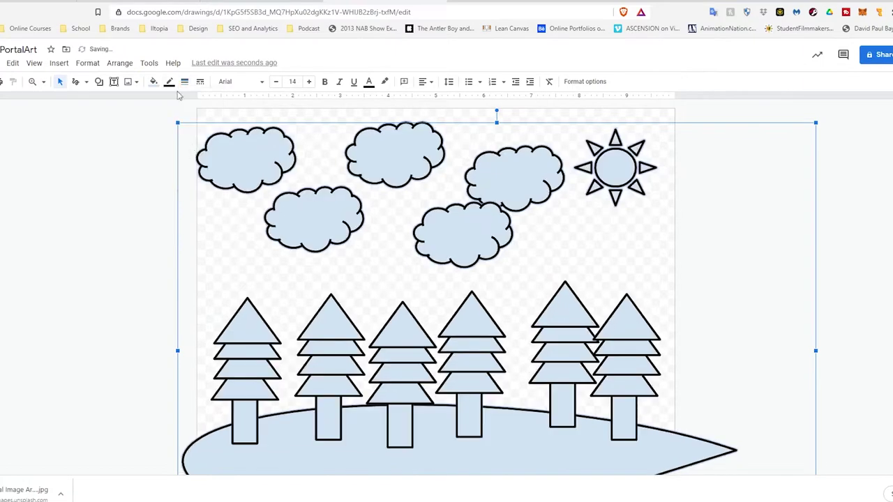
left_click(184, 82)
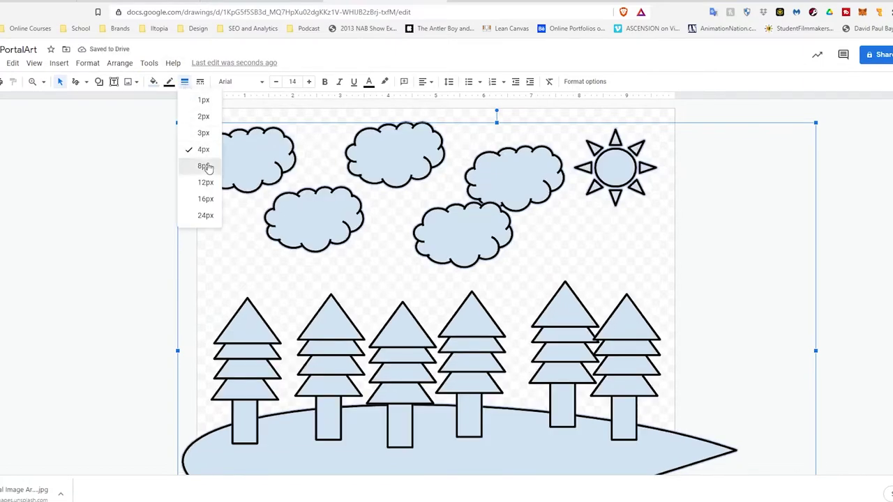
left_click(206, 166)
left_click(109, 224)
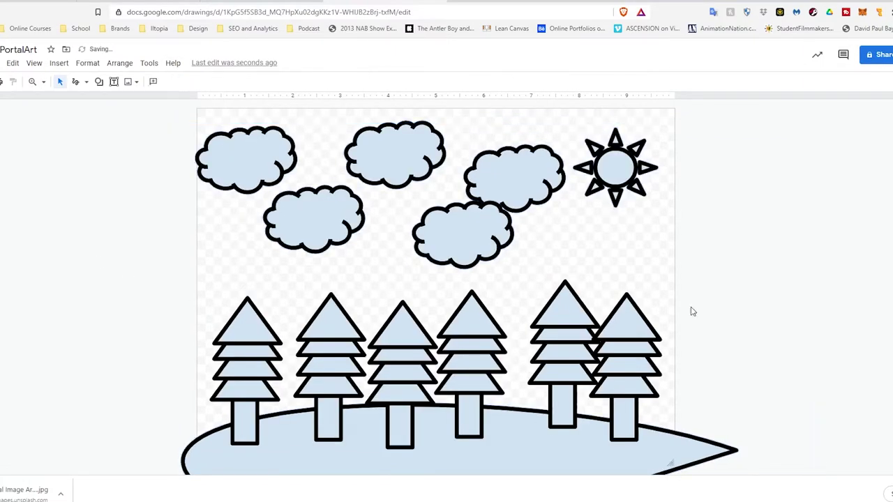
left_click(98, 82)
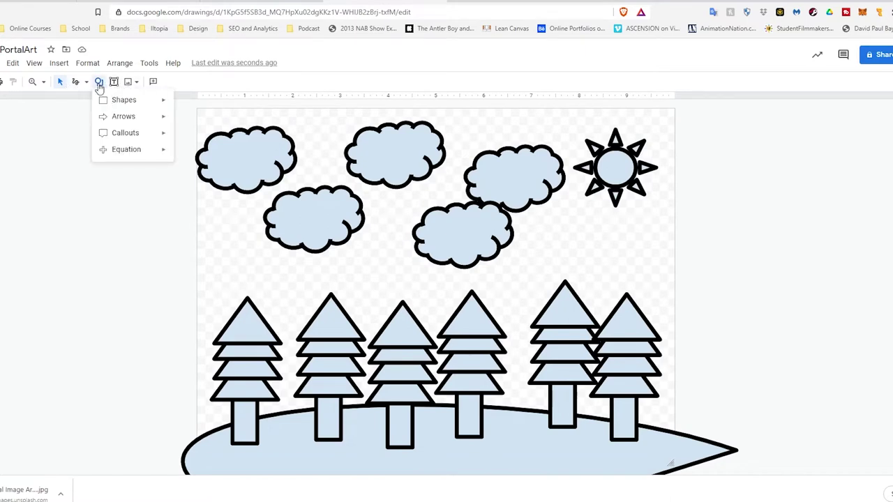
mouse_move(133, 108)
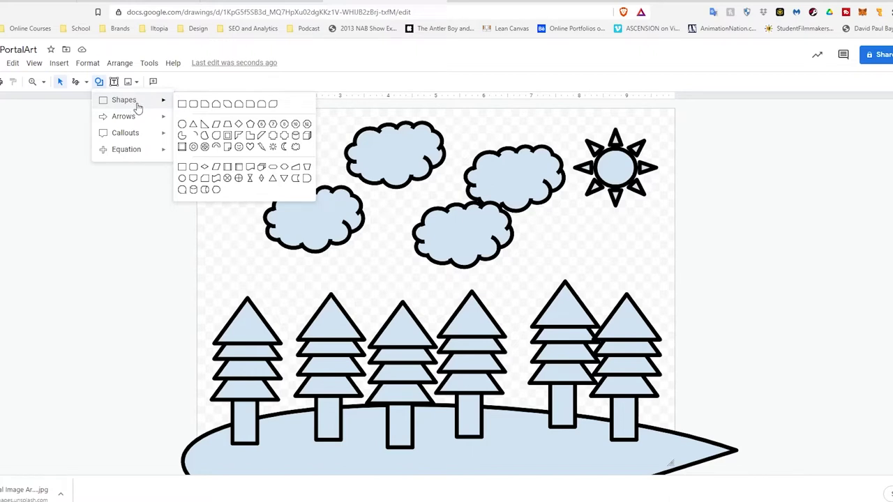
left_click(215, 104)
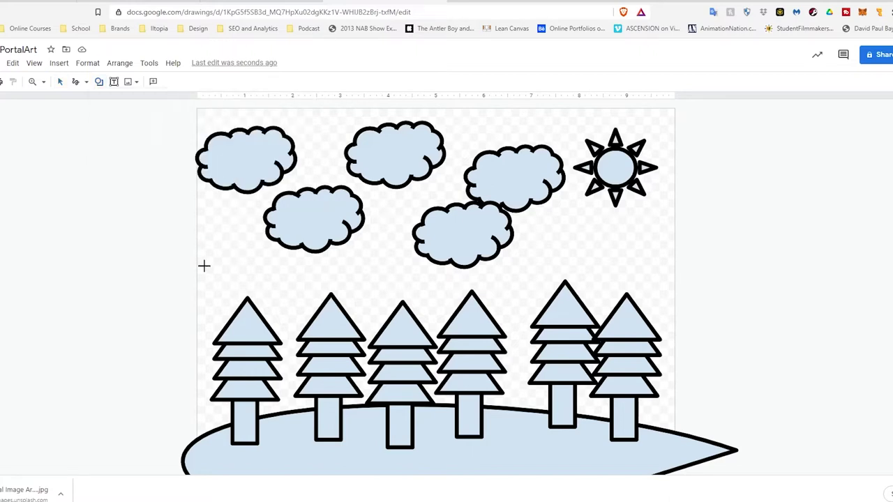
left_click_drag(179, 189, 307, 320)
key("Delete")
left_click(99, 82)
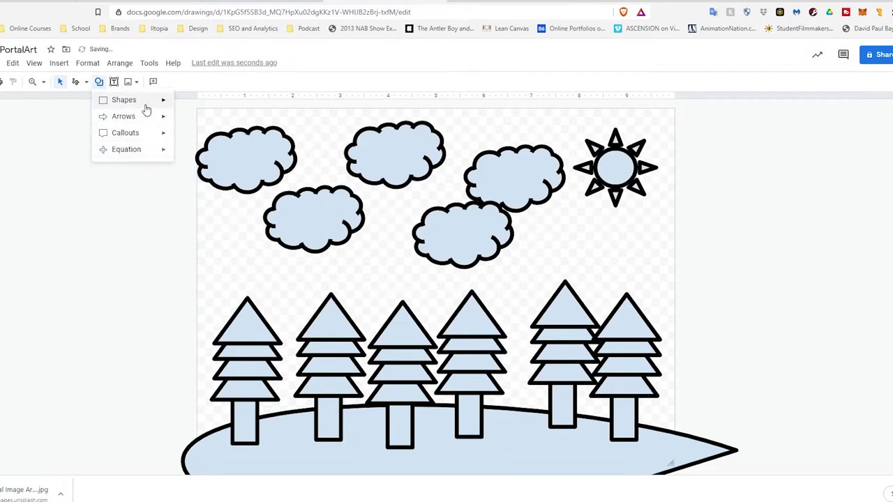
mouse_move(149, 102)
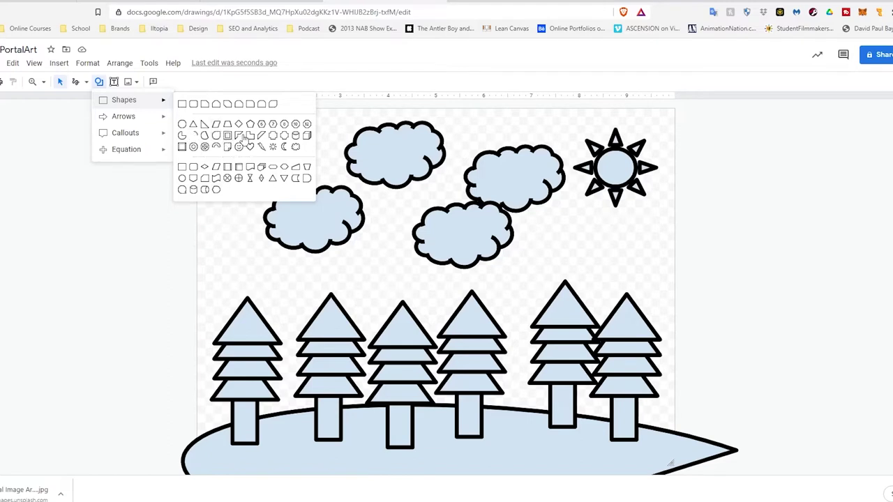
- Start a polyline mountain outline from the lower left with peaks at left and middle
left_click(85, 81)
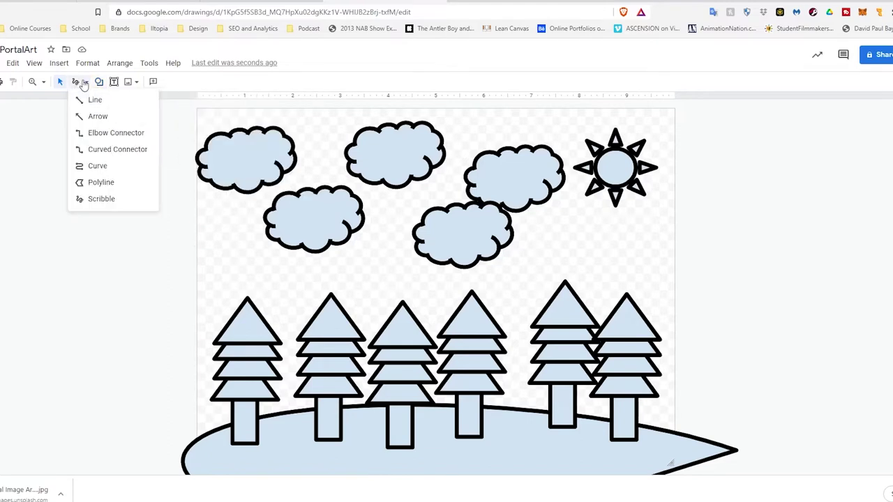
left_click(94, 182)
left_click(178, 417)
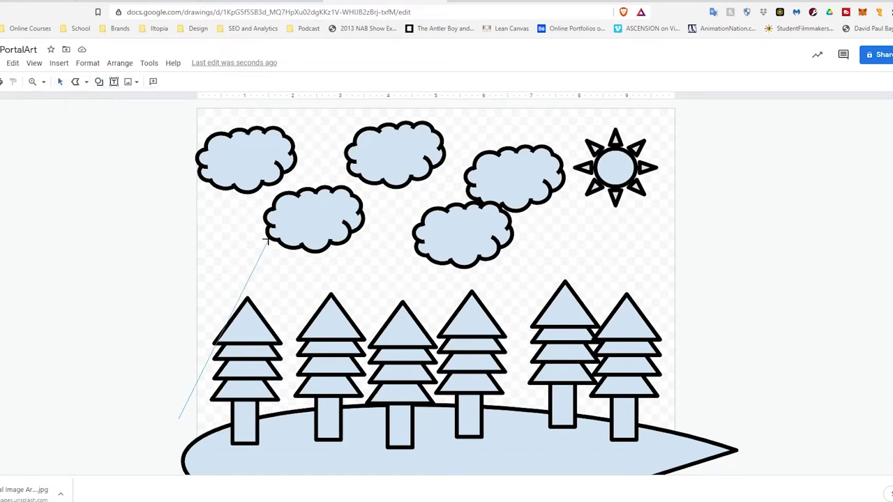
left_click(274, 225)
left_click(386, 390)
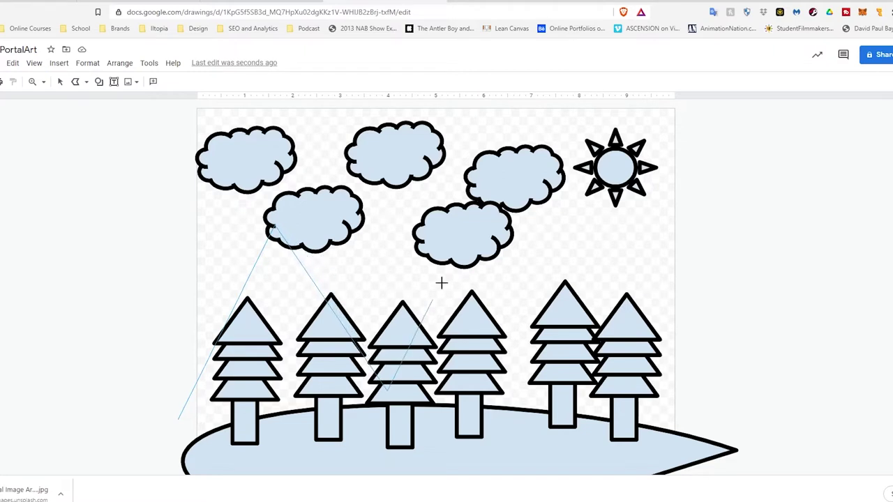
left_click(483, 252)
- Add the right-hand peak, close the mountain shape, and give it a 4px outline
left_click(572, 399)
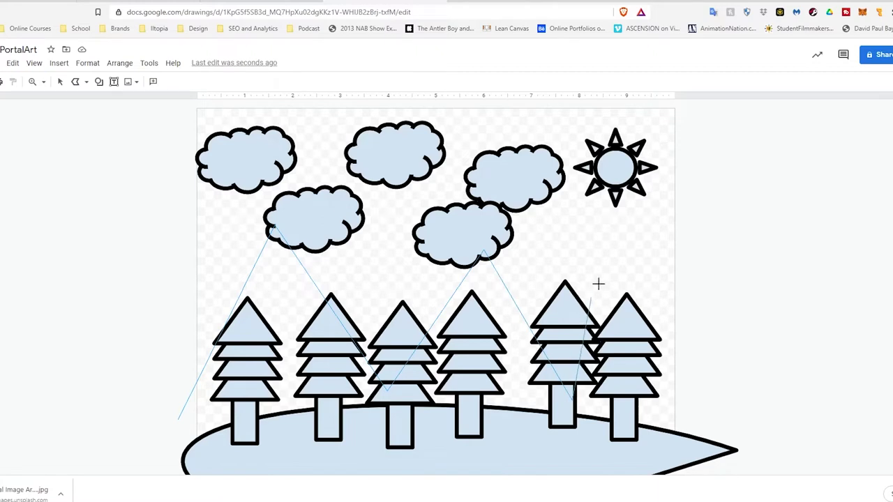
left_click(640, 267)
left_click(739, 413)
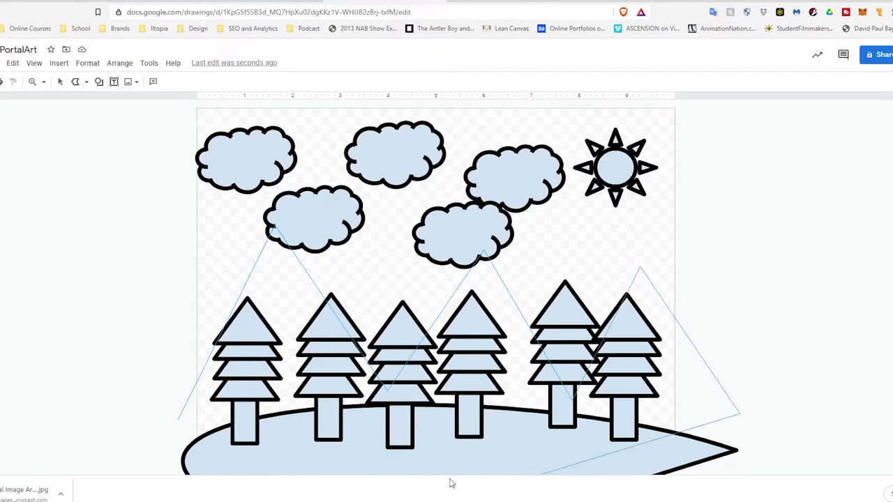
left_click(387, 472)
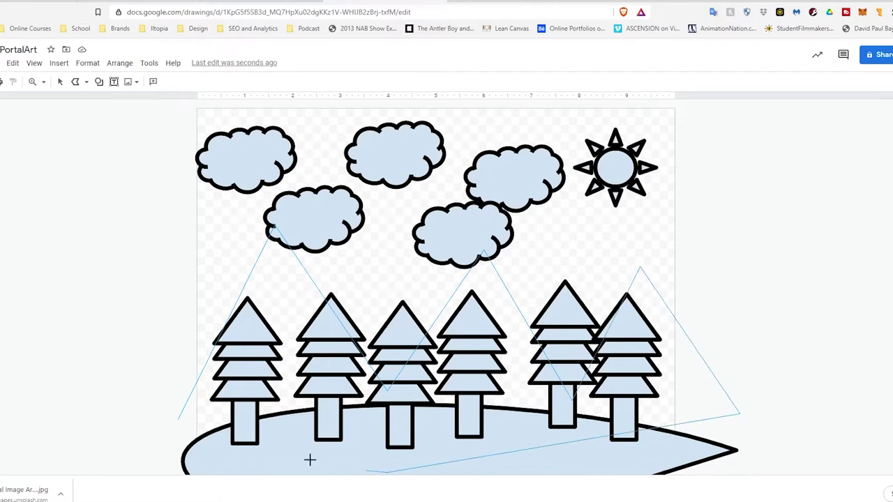
left_click(177, 418)
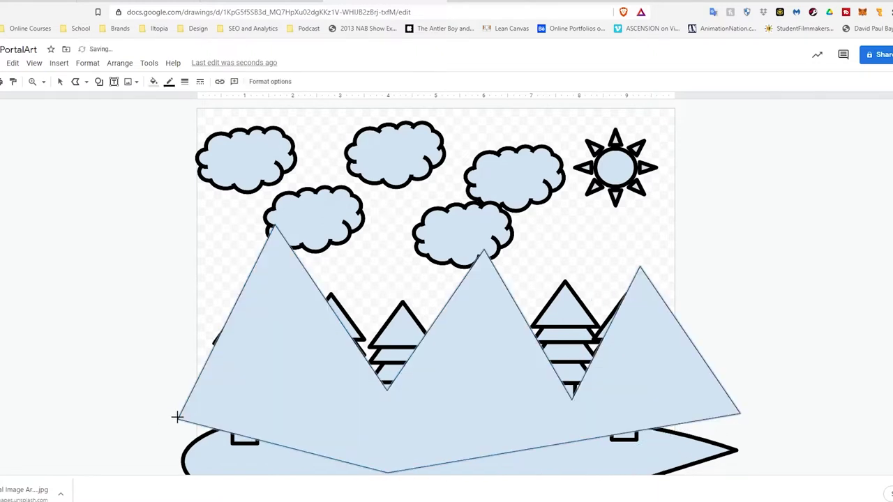
left_click(184, 82)
left_click(204, 150)
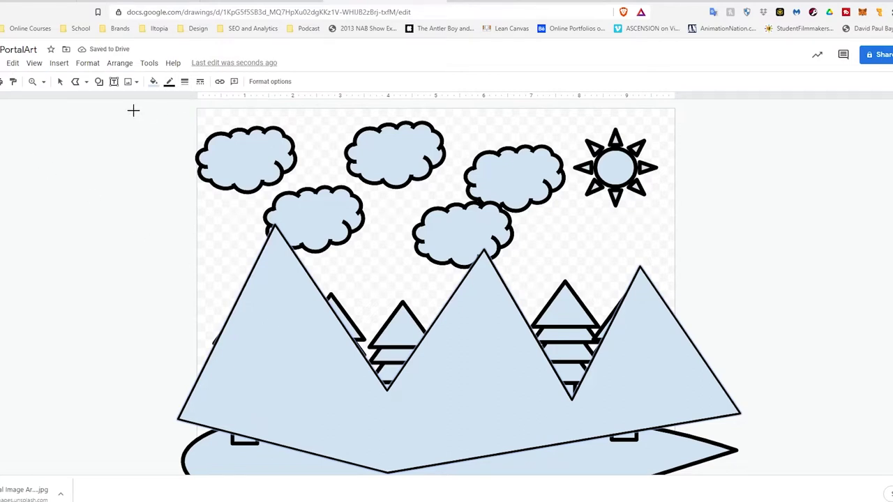
- Send the mountain shape to the back and shift it slightly left and down
left_click(60, 81)
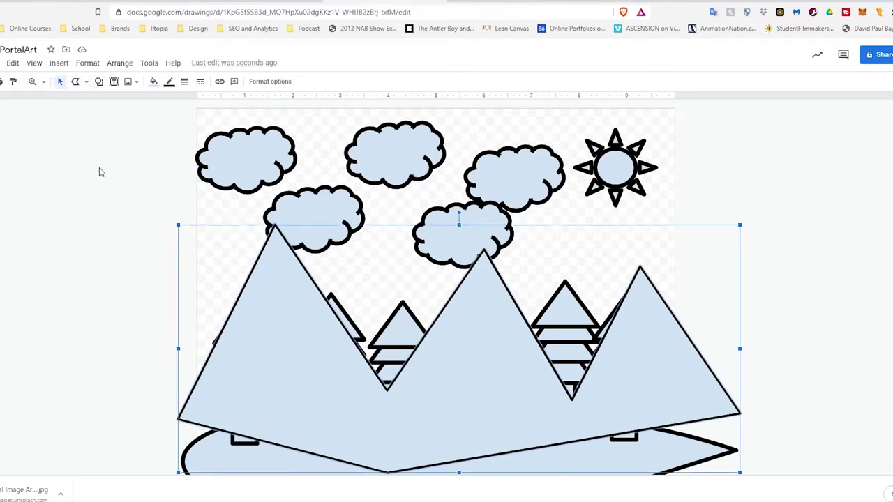
right_click(312, 350)
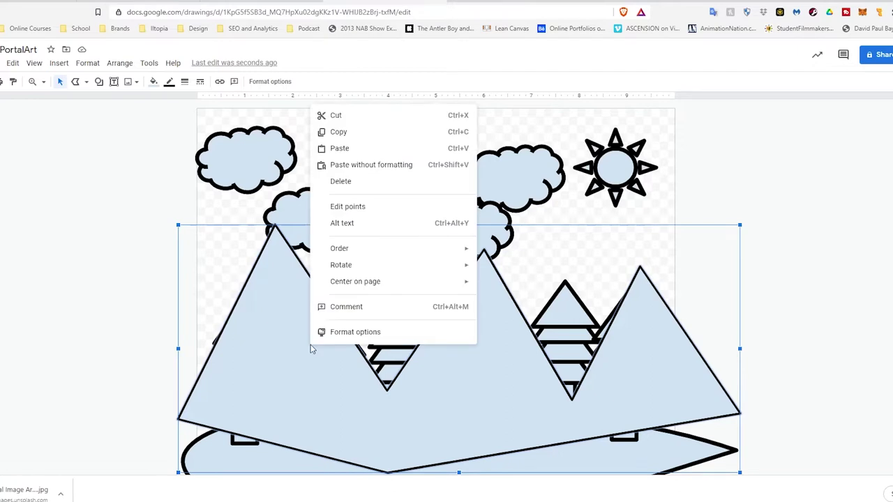
mouse_move(390, 253)
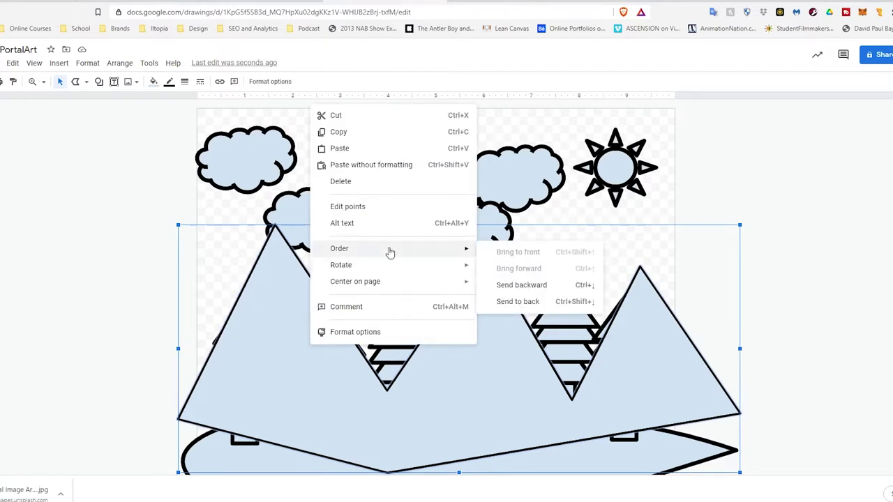
left_click(517, 301)
left_click(44, 351)
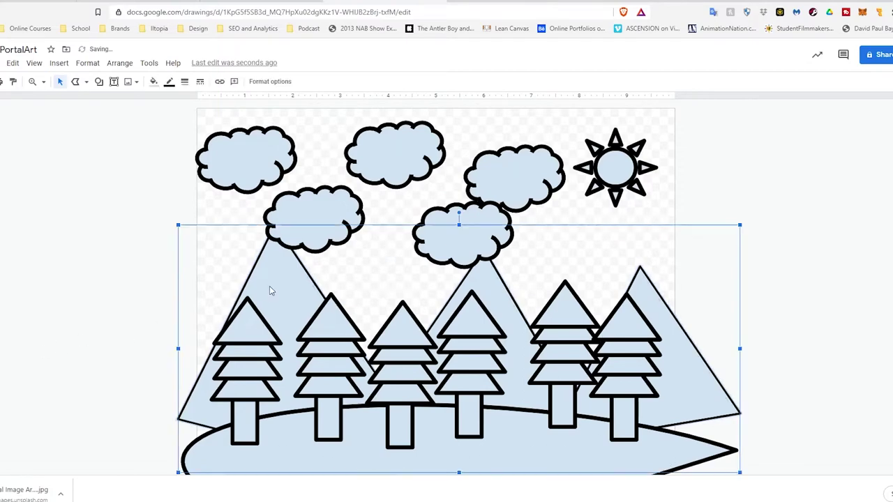
left_click_drag(270, 289, 250, 293)
- Move and shrink the clouds to spread them across the sky
left_click_drag(447, 240, 403, 219)
left_click_drag(311, 220, 305, 204)
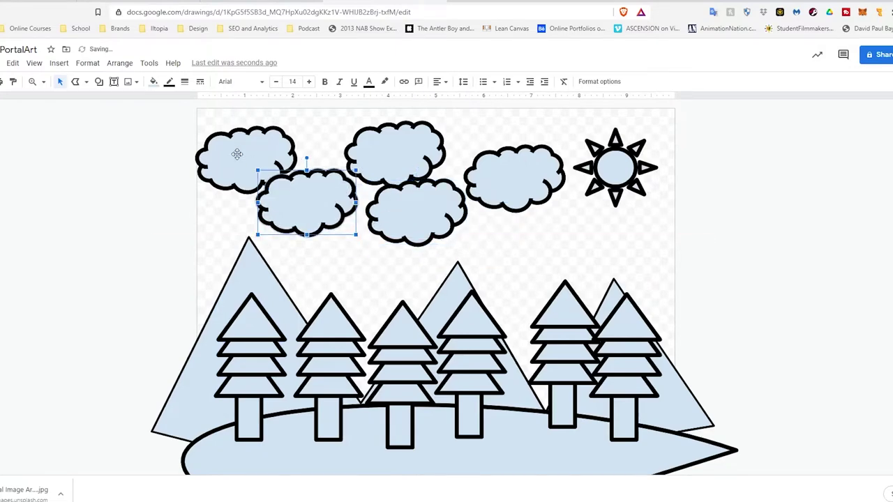
left_click_drag(237, 151, 258, 139)
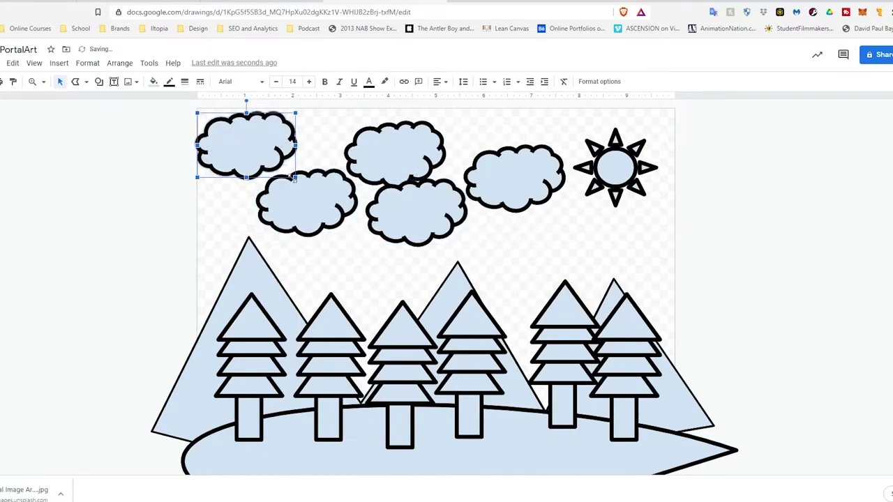
left_click_drag(295, 177, 266, 170)
left_click_drag(224, 137, 240, 149)
left_click_drag(323, 197, 313, 182)
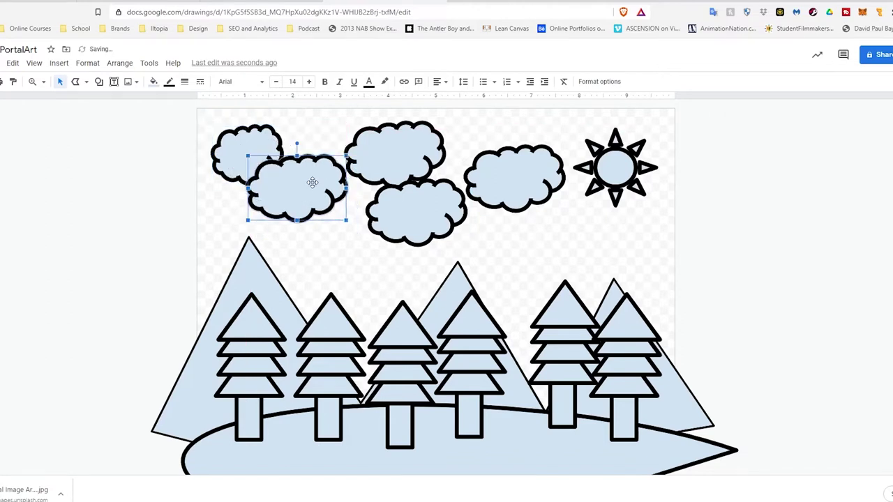
left_click(393, 156)
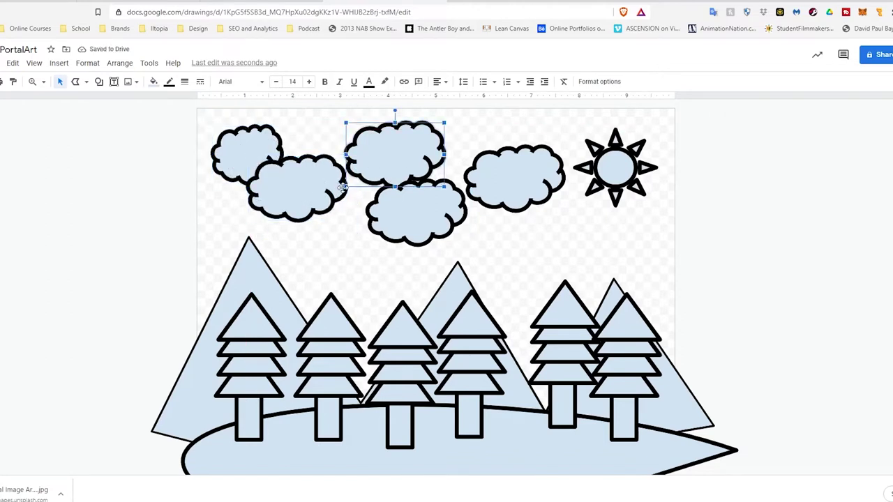
left_click_drag(345, 186, 384, 143)
left_click_drag(421, 221, 409, 201)
left_click_drag(517, 205, 508, 176)
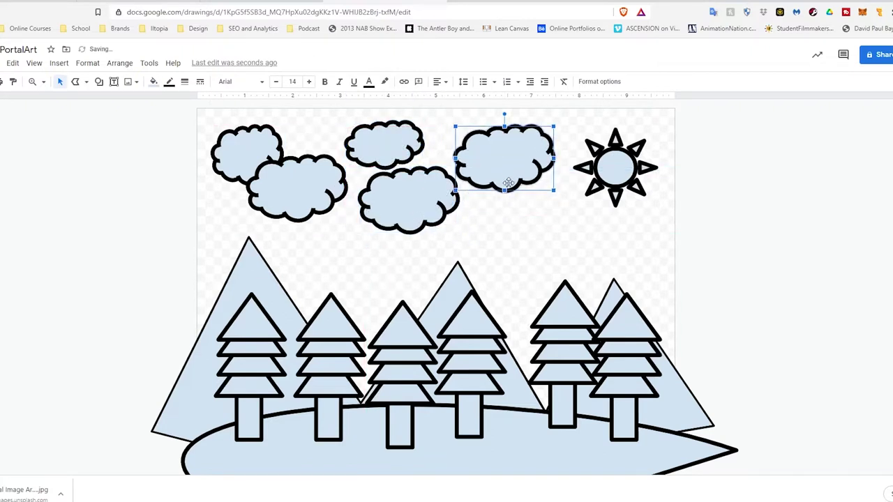
- Duplicate the right cloud and place the copy over the sun's lower half
key("ctrl+d")
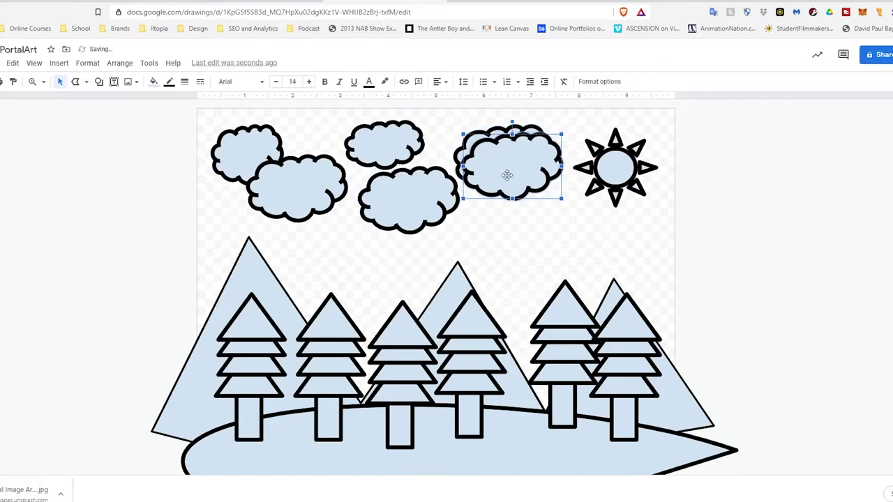
left_click_drag(507, 175, 623, 218)
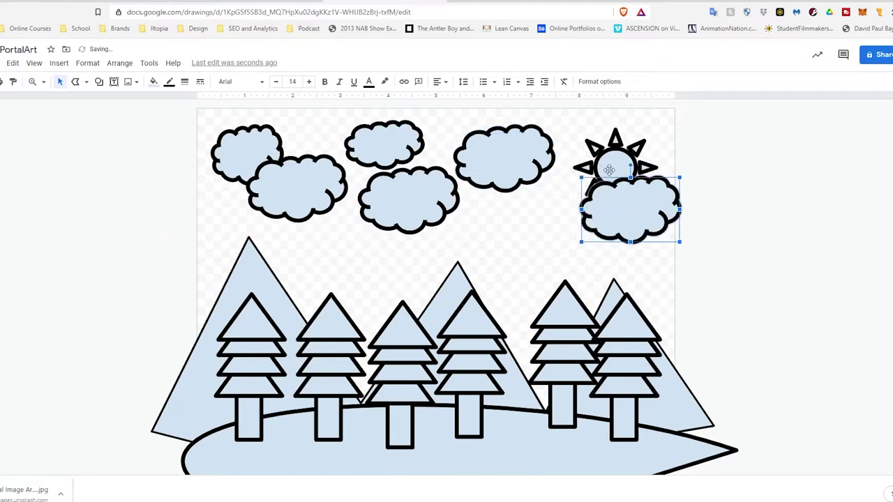
left_click_drag(609, 169, 605, 161)
mouse_move(649, 234)
left_mouse_down()
mouse_move(641, 213)
mouse_move(640, 222)
left_mouse_up()
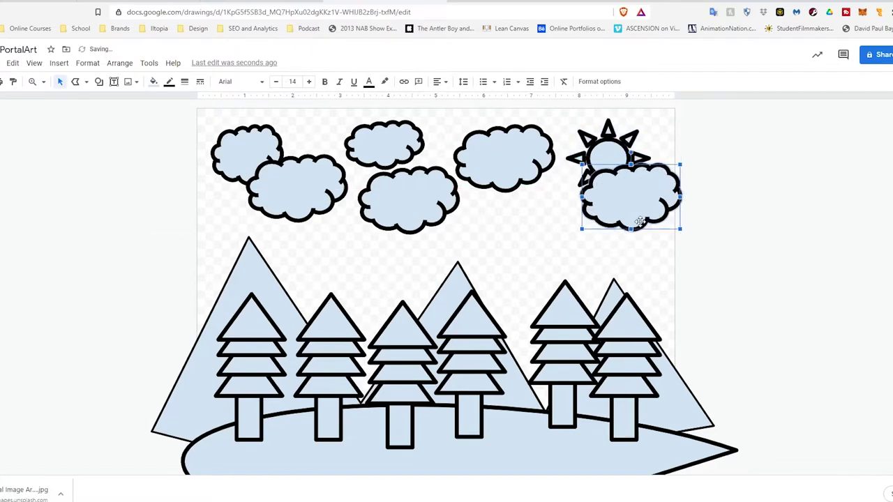
left_click(66, 191)
- Move the mountain range up a little
scroll(687, 290, "down", 2)
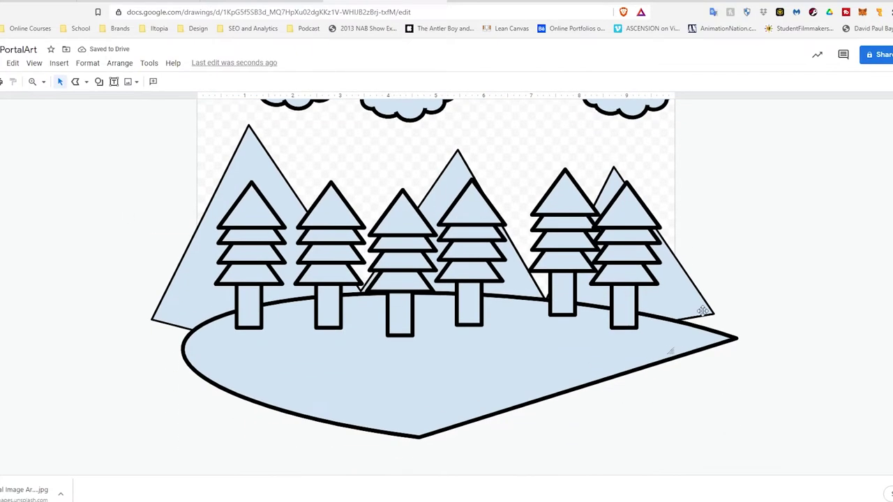
scroll(598, 318, "up", 2)
left_click_drag(444, 298, 446, 276)
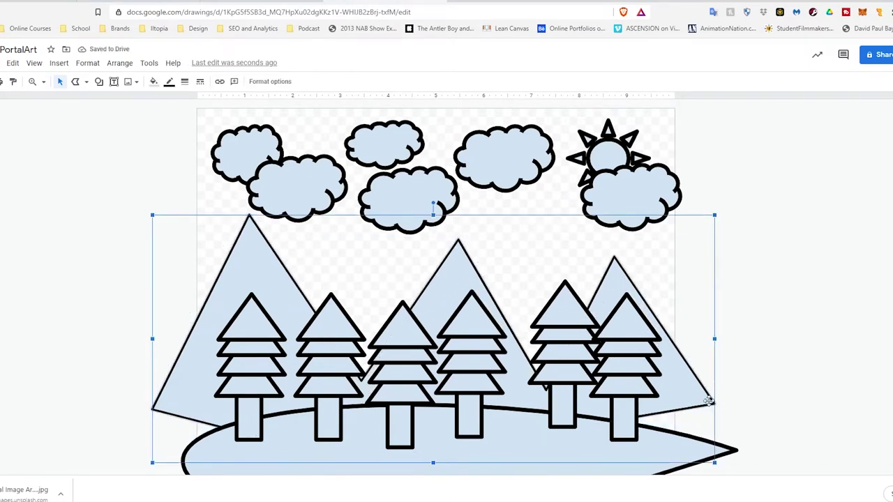
- Edit the mountain's points: lower both base corners, raise both valleys, adjust the right peak
right_click(708, 401)
left_click(757, 261)
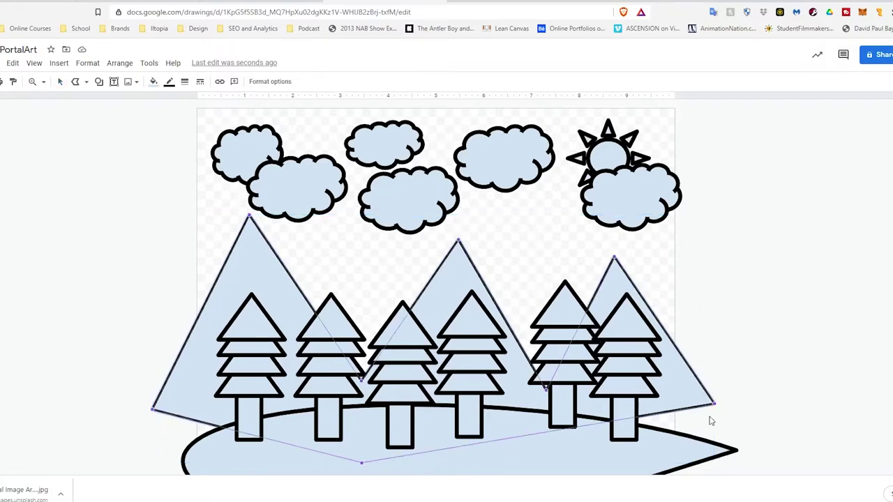
left_click_drag(715, 403, 715, 447)
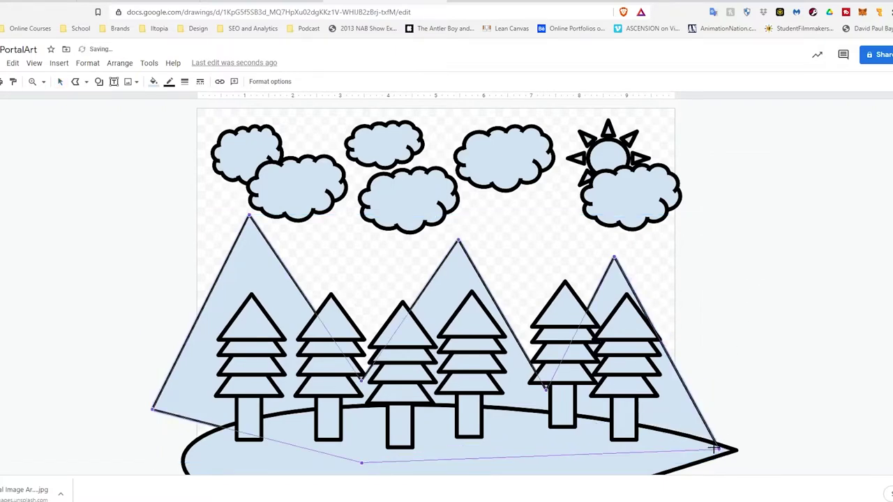
left_click_drag(152, 409, 156, 451)
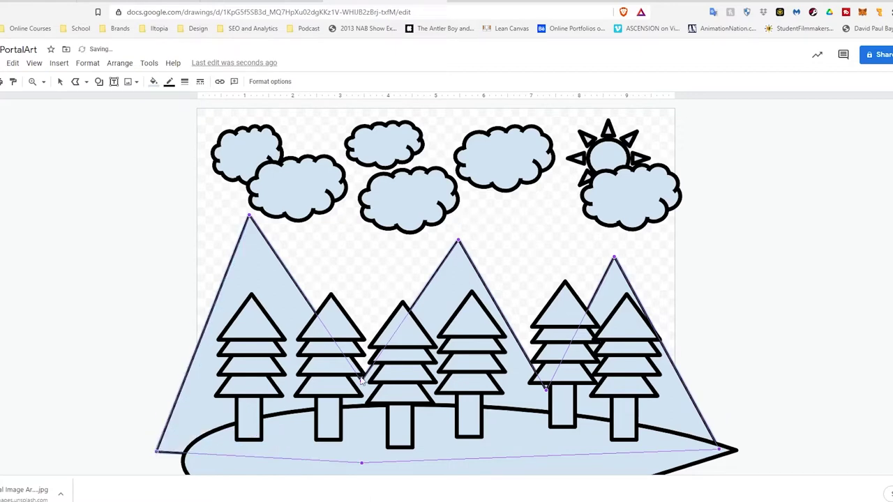
left_click_drag(362, 380, 364, 344)
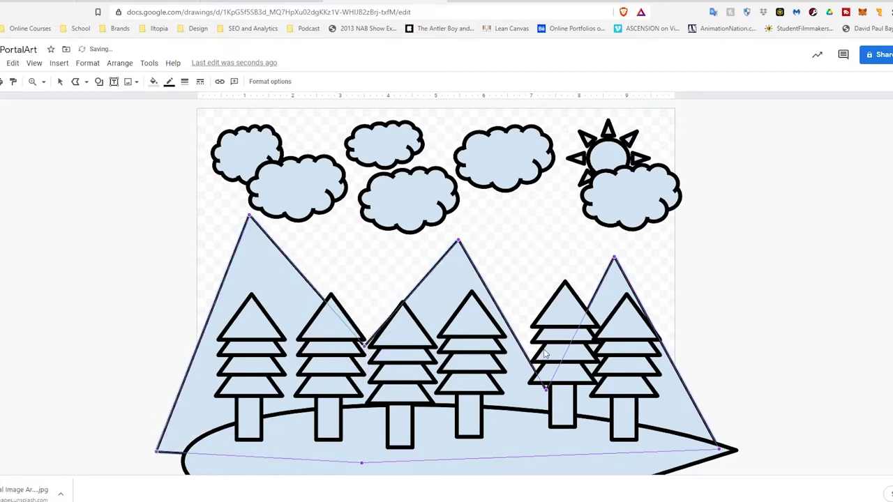
left_click_drag(546, 388, 544, 354)
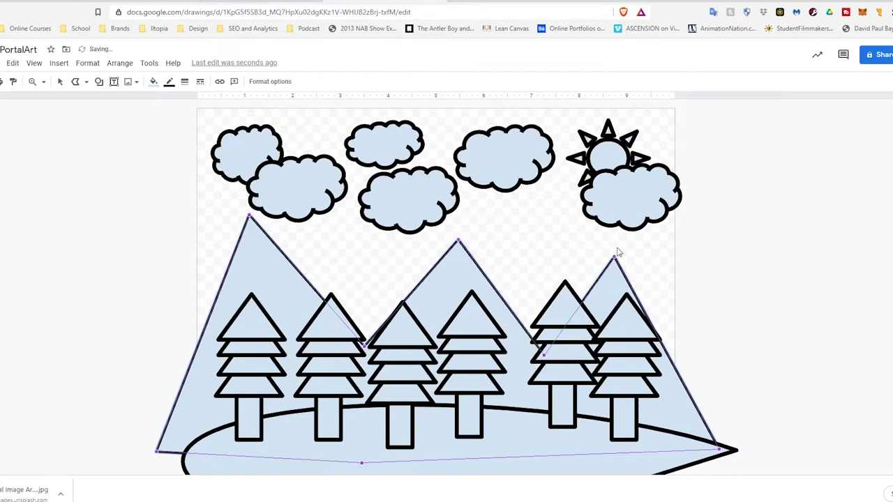
left_click_drag(615, 257, 618, 253)
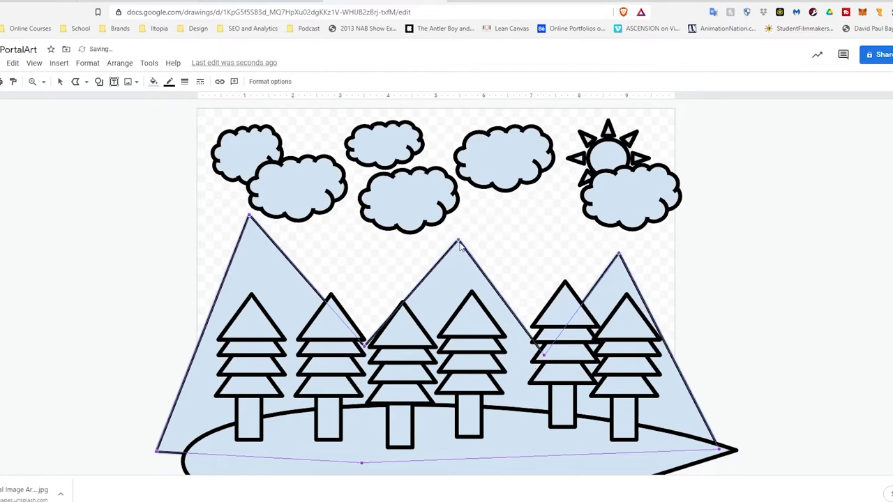
left_click(458, 243)
left_click(15, 324)
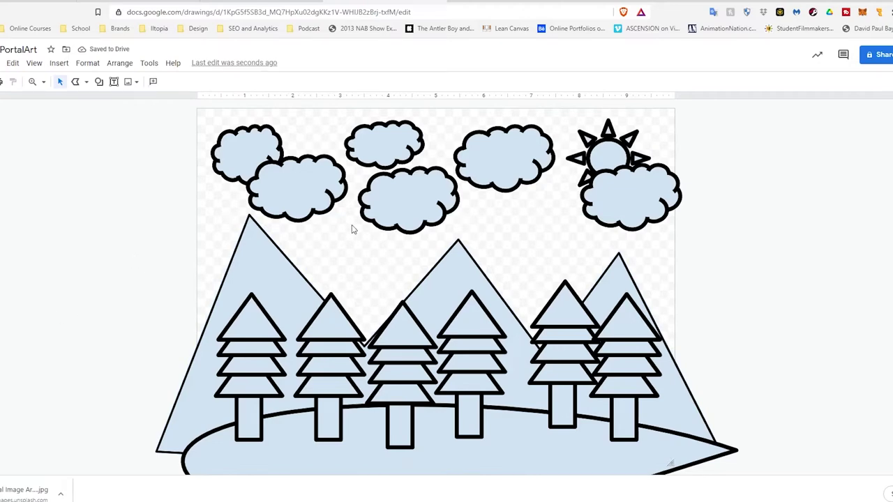
scroll(730, 279, "down", 1)
- Thicken the mountain range outline to 8px
scroll(734, 280, "up", 1)
left_click(262, 258)
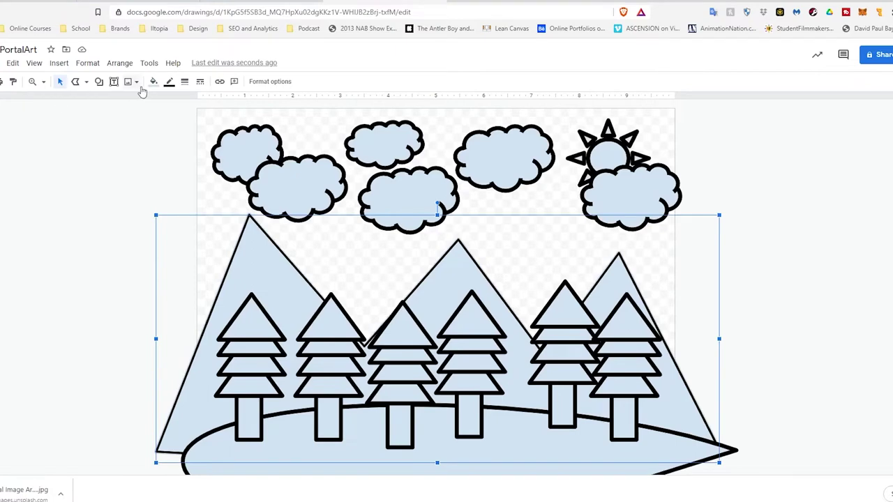
left_click(184, 83)
left_click(219, 171)
left_click(79, 243)
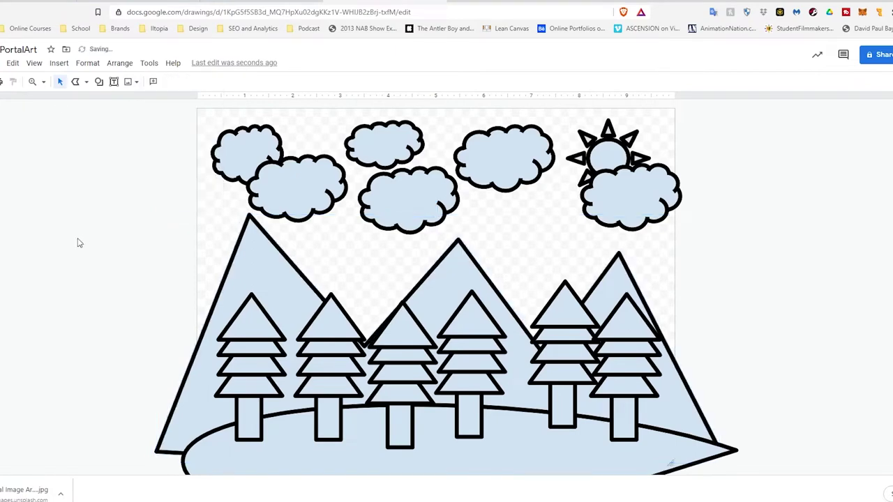
- Nudge and shrink the middle trees, making one tree narrower and shorter
left_click(388, 385)
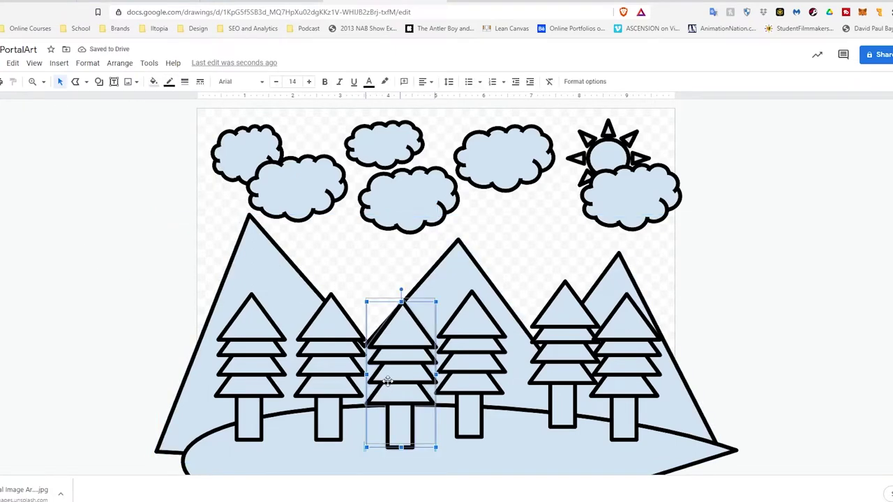
left_click_drag(390, 377, 379, 376)
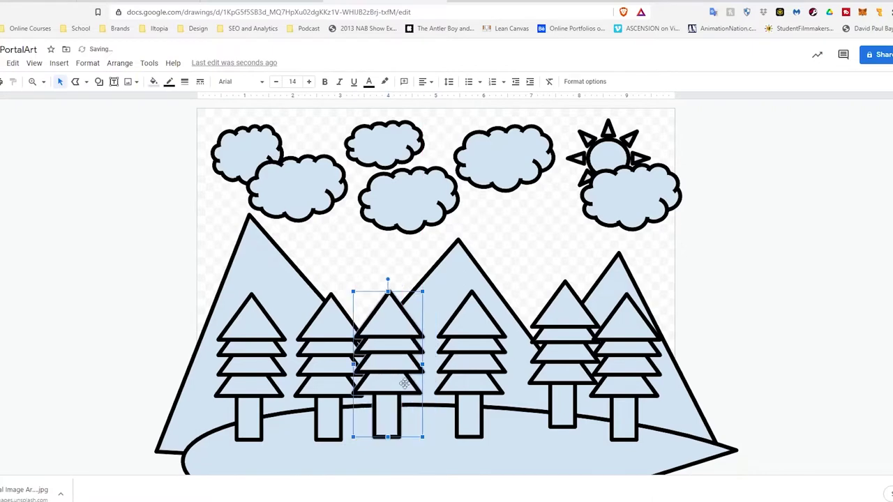
left_click(464, 389)
left_click_drag(506, 437, 493, 426)
left_click_drag(464, 351, 458, 351)
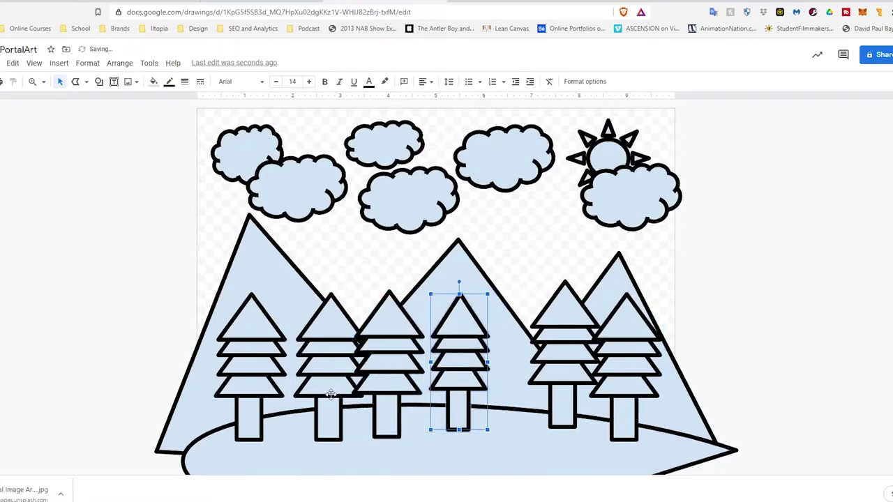
left_click(310, 431)
left_click_drag(296, 439, 339, 417)
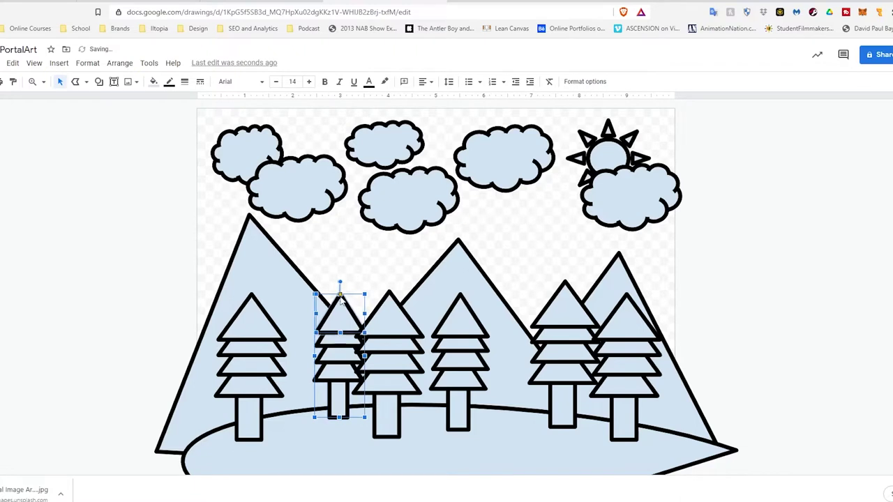
left_click_drag(340, 293, 340, 301)
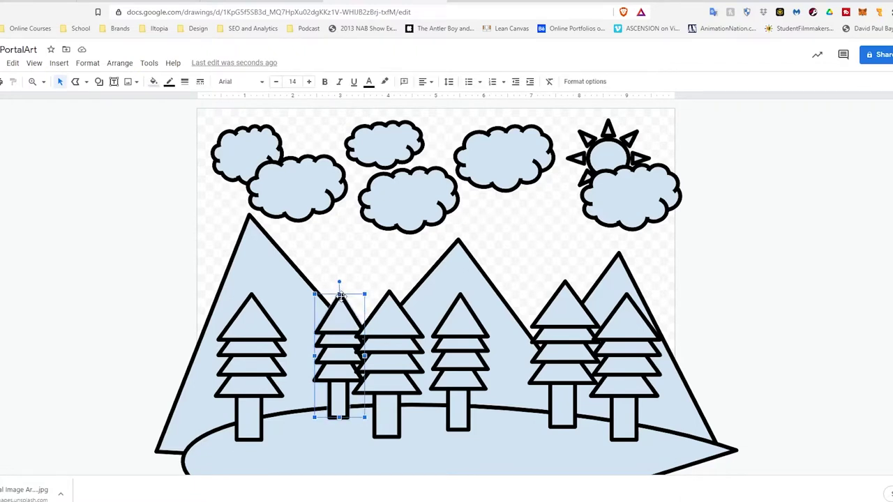
left_click_drag(365, 295, 361, 307)
- Shrink the trees right of centre and enlarge the rightmost tree
left_click(461, 321)
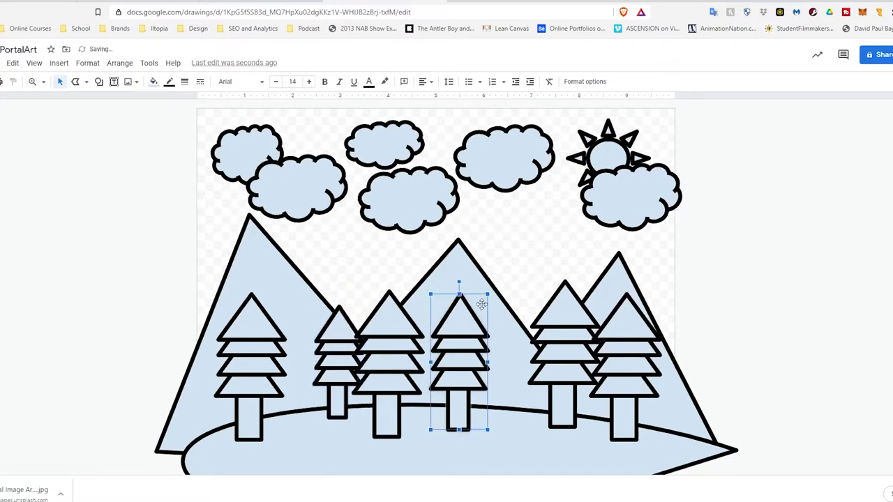
left_click_drag(488, 294, 485, 302)
left_click(562, 321)
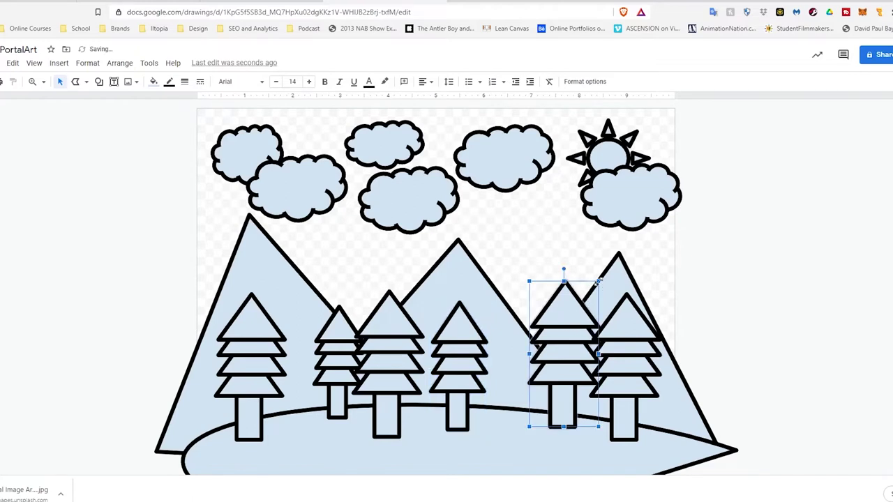
left_click_drag(598, 282, 591, 300)
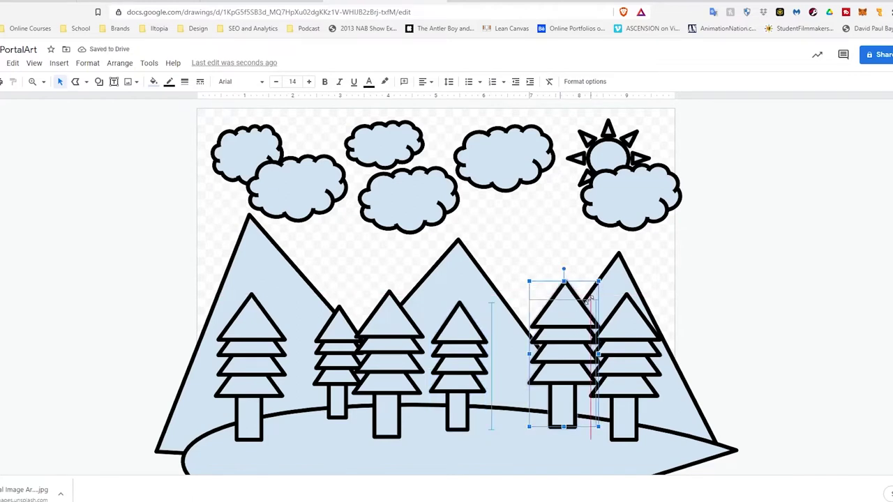
left_click(625, 315)
left_click_drag(660, 292, 668, 279)
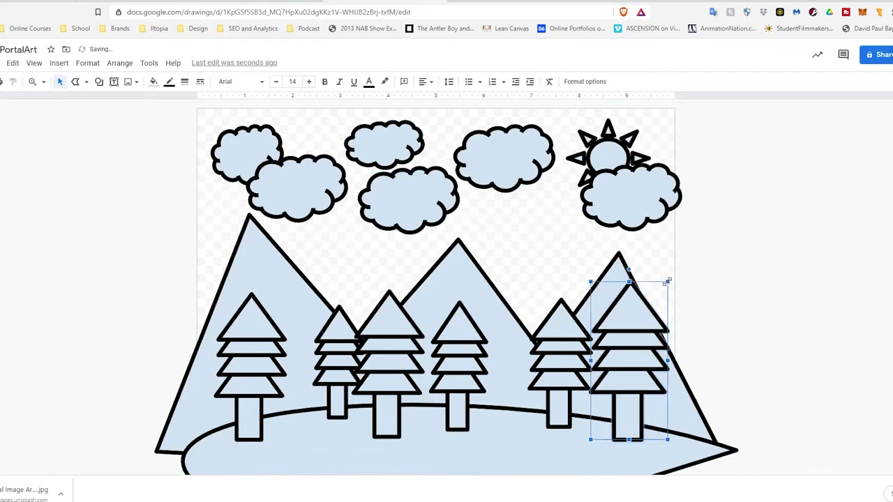
- Shift trees left and right into alignment and lower the leftmost tree onto the hill
left_click(548, 357)
left_click_drag(548, 357, 534, 357)
left_click_drag(370, 370, 388, 370)
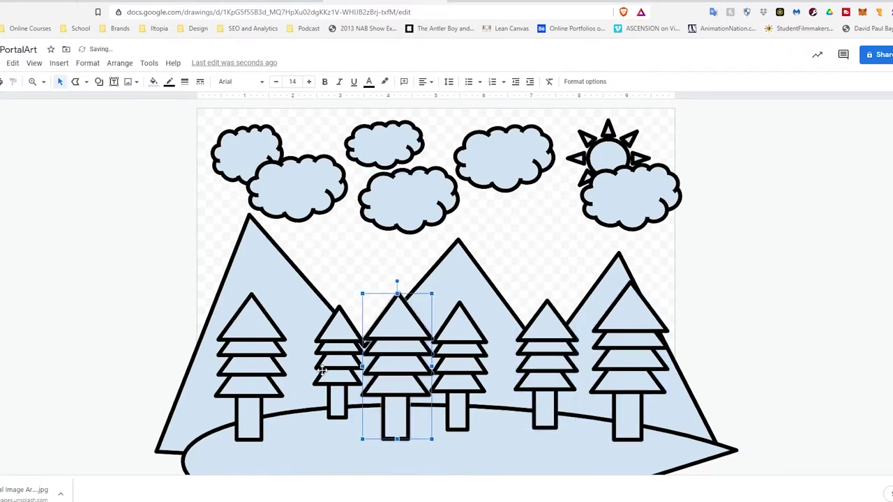
left_click_drag(242, 376, 244, 383)
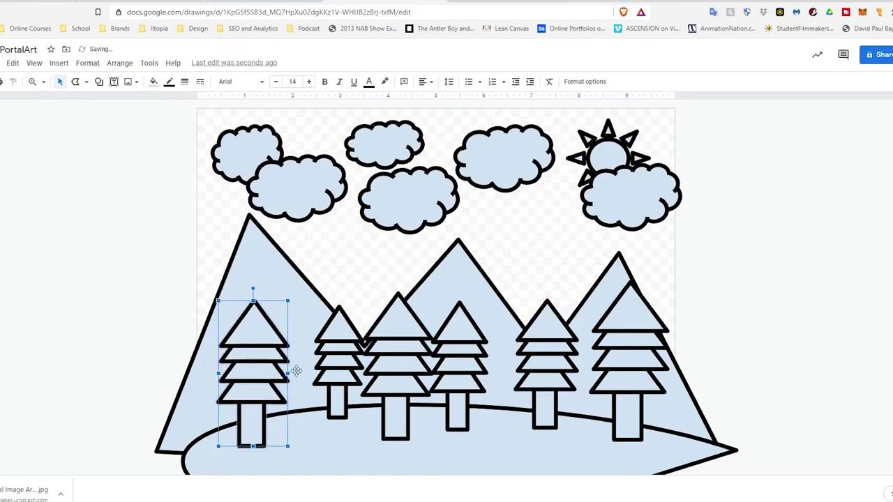
left_click(726, 287)
scroll(742, 295, "down", 2)
scroll(744, 297, "up", 1)
scroll(744, 298, "up", 1)
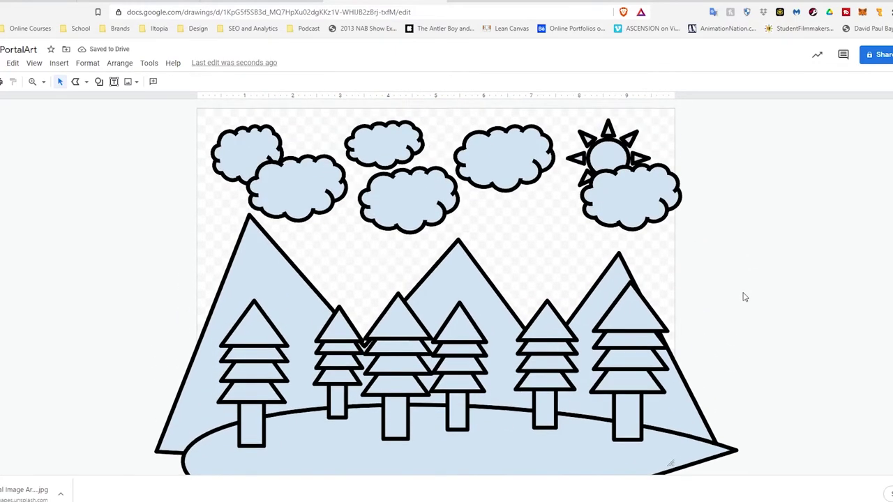
- Download the drawing as a JPEG named ARPortalArt_Drawing.jpg
left_click(2, 62)
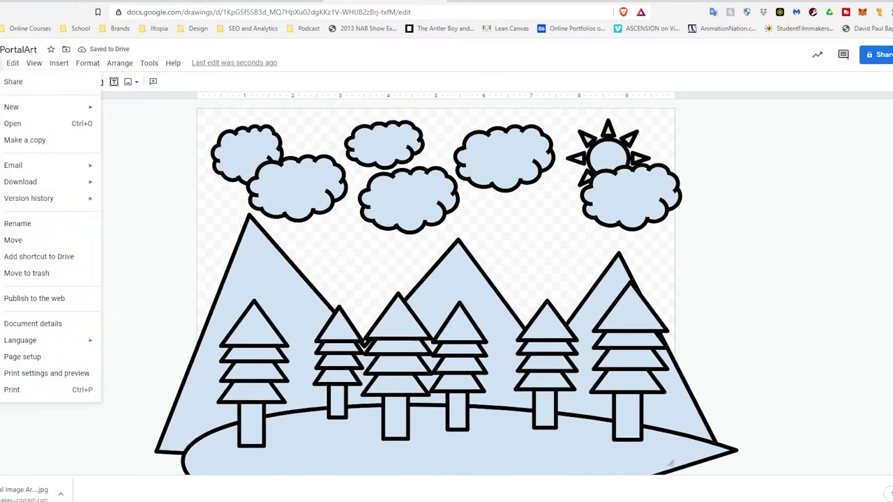
mouse_move(42, 181)
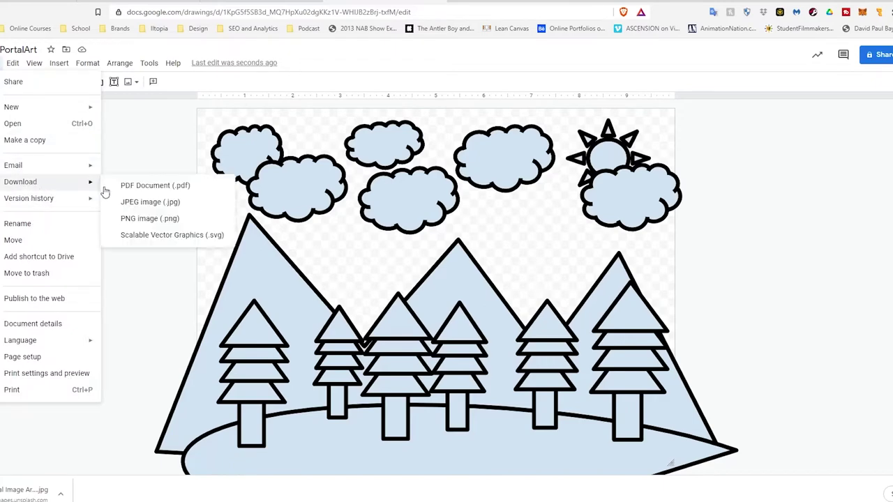
left_click(149, 205)
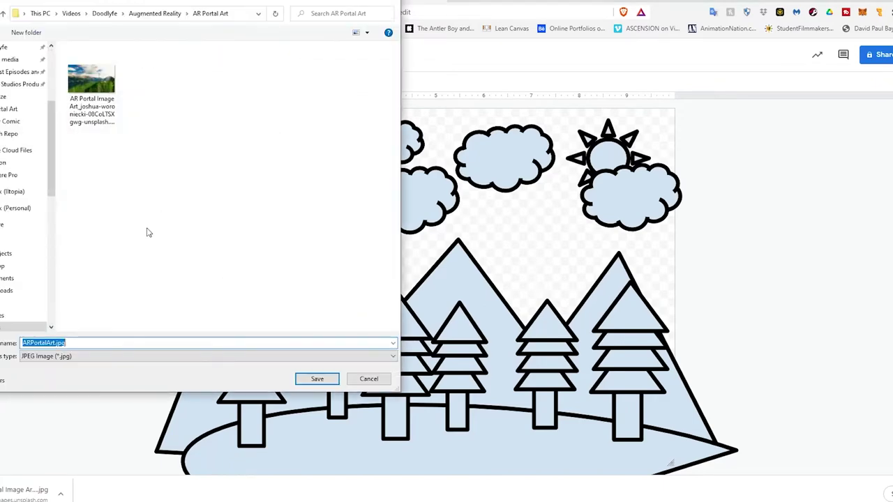
left_click(54, 343)
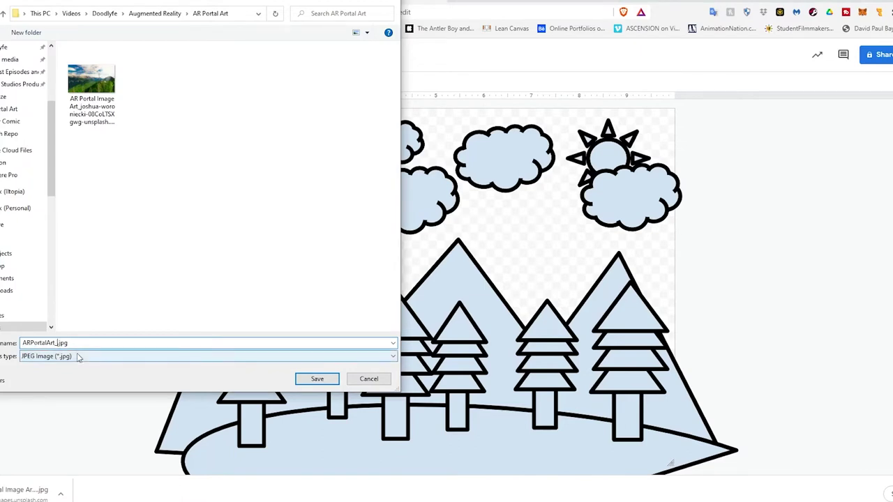
type("_Imag")
key("BackSpace")
key("BackSpace")
key("BackSpace")
type("wing")
key("Return")
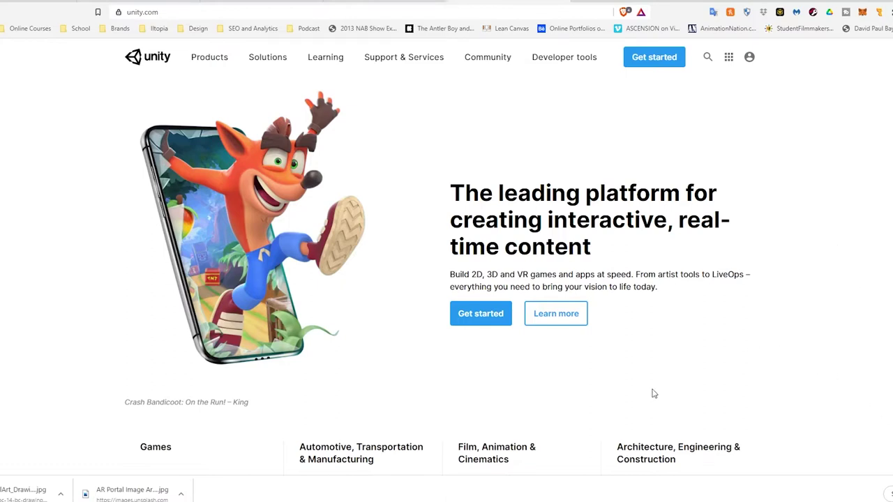
- Choose Unity's free Personal plan under Individual and start the first-time download, dismissing the terms
left_click(481, 316)
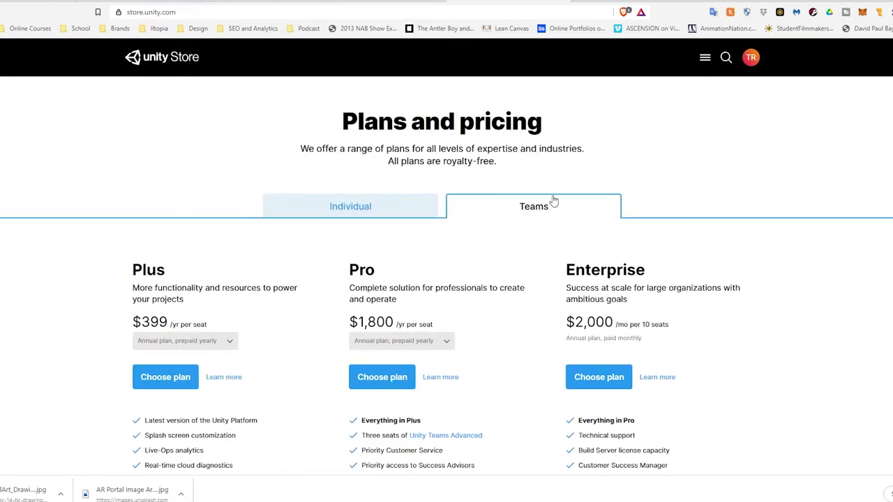
left_click(335, 209)
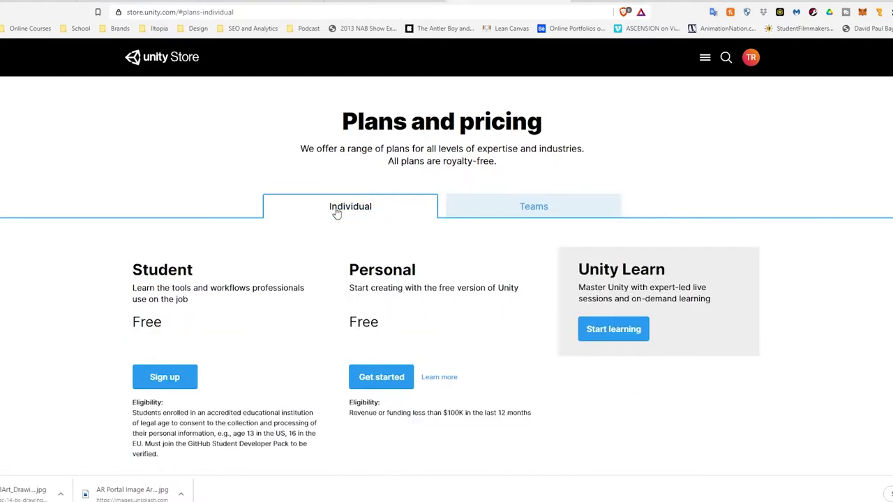
left_click(370, 382)
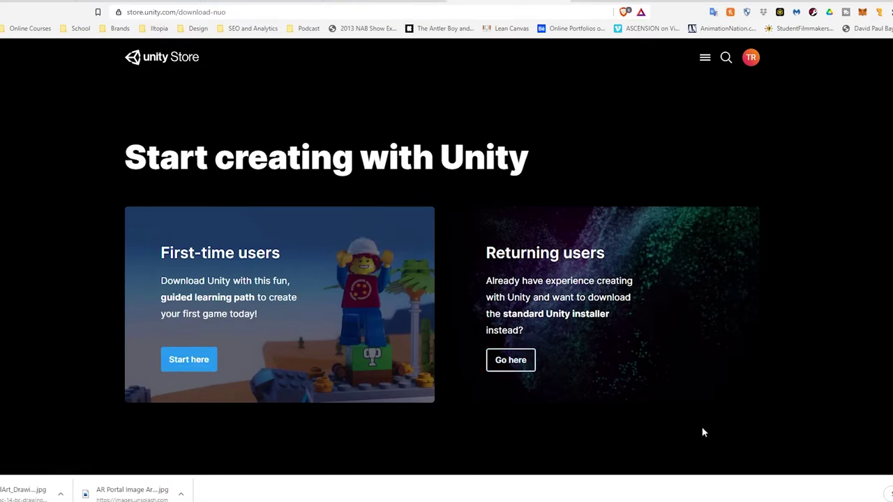
left_click(886, 494)
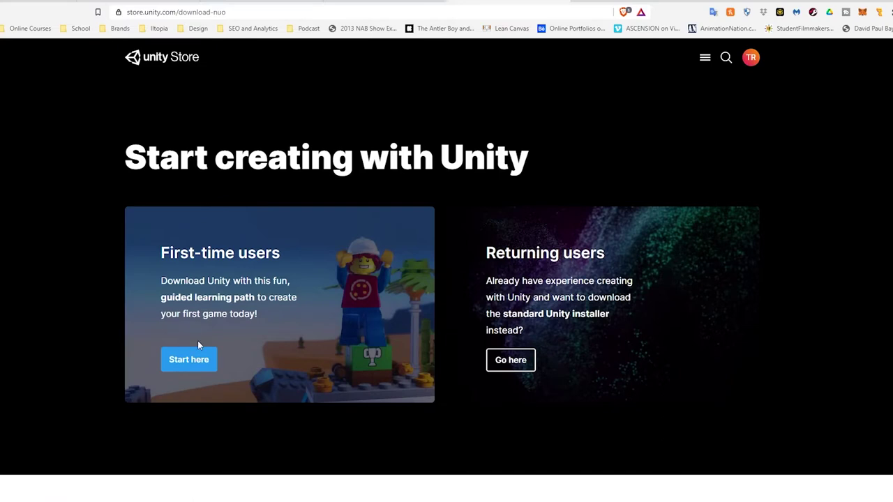
scroll(340, 335, "down", 2)
scroll(279, 327, "up", 1)
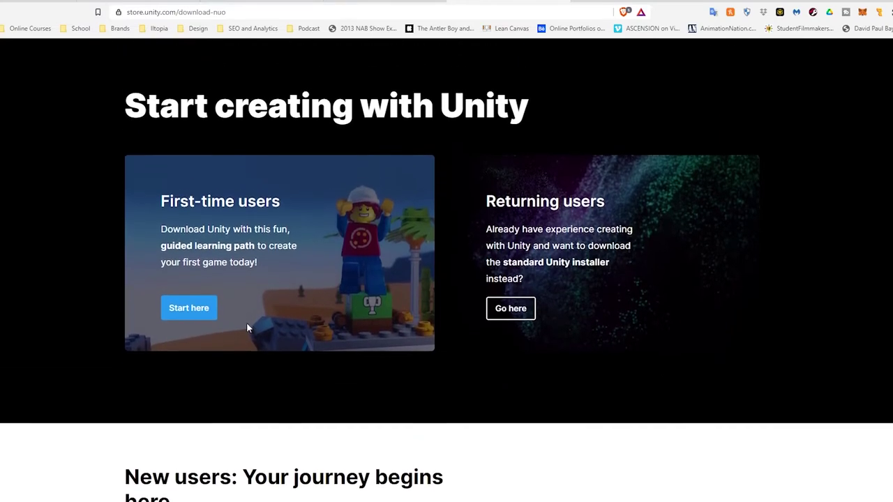
left_click(189, 314)
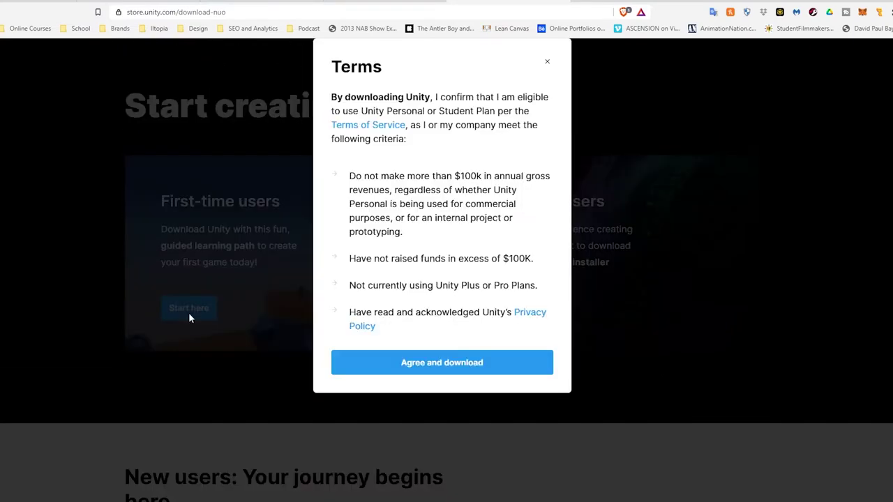
left_click(547, 64)
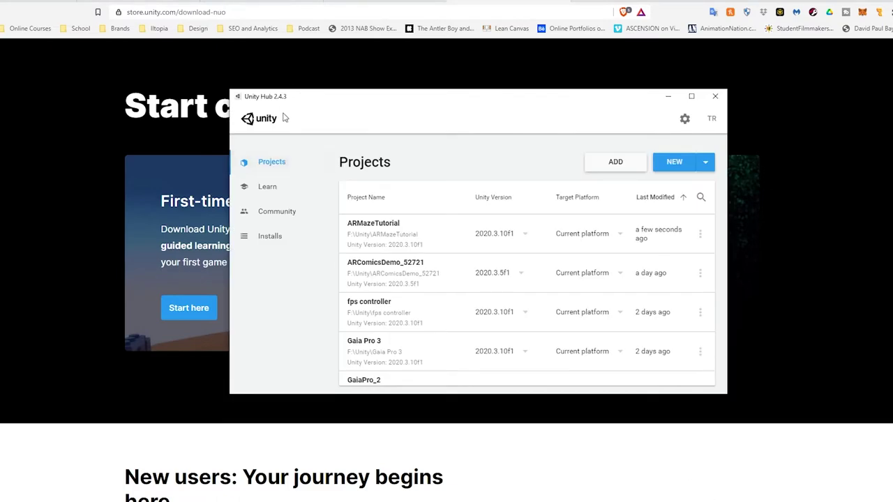
- Reposition the Unity Hub window and browse the Learn section's tutorials
left_click_drag(328, 99, 279, 78)
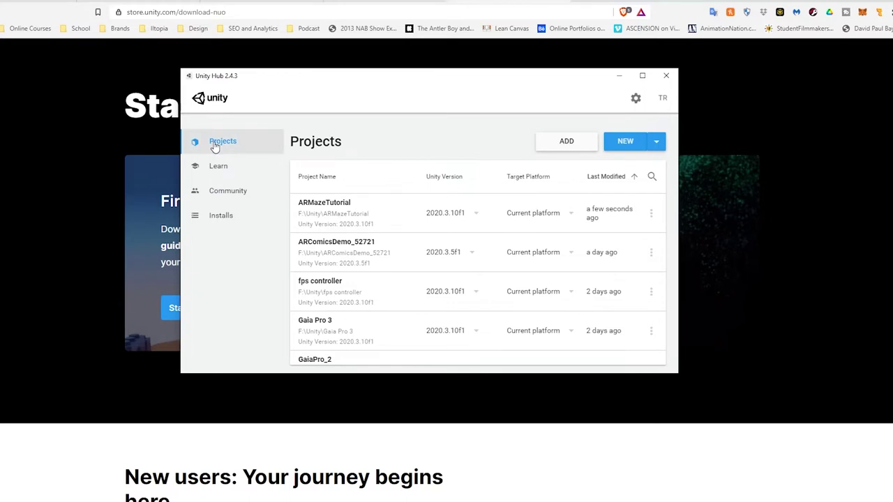
scroll(450, 237, "down", 1)
scroll(447, 233, "up", 1)
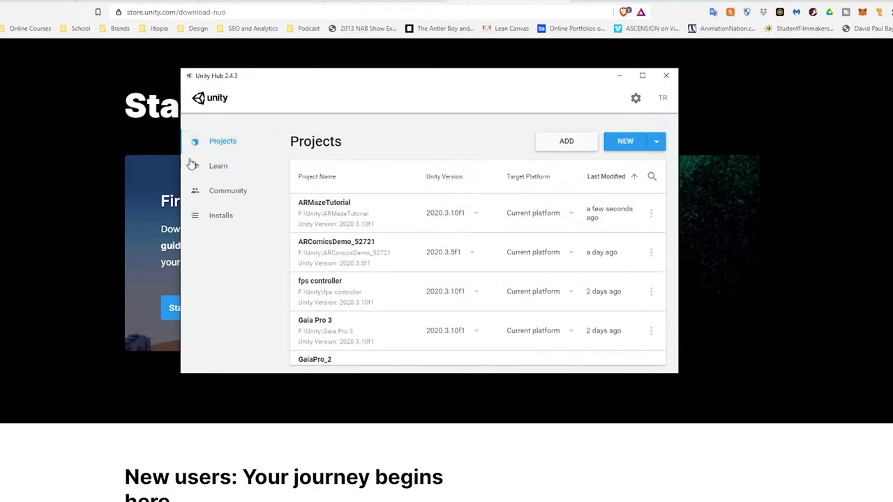
left_click(218, 165)
scroll(355, 233, "down", 1)
scroll(410, 263, "up", 1)
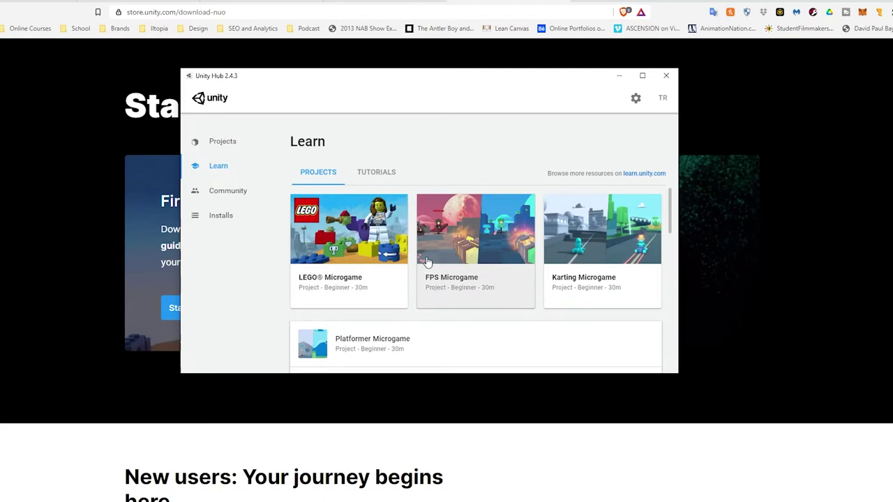
left_click(374, 173)
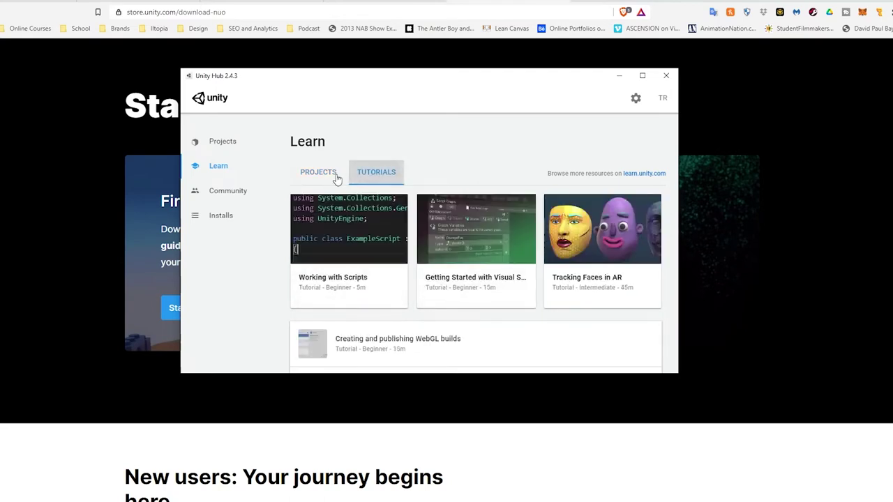
- Look over the Community resources, then view the installed Unity editor versions
left_click(233, 197)
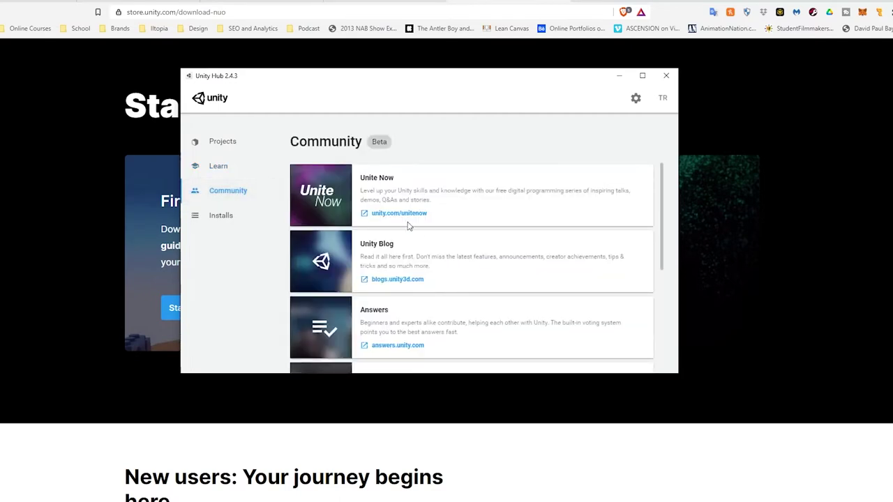
scroll(407, 226, "down", 3)
scroll(349, 222, "up", 3)
scroll(408, 285, "down", 3)
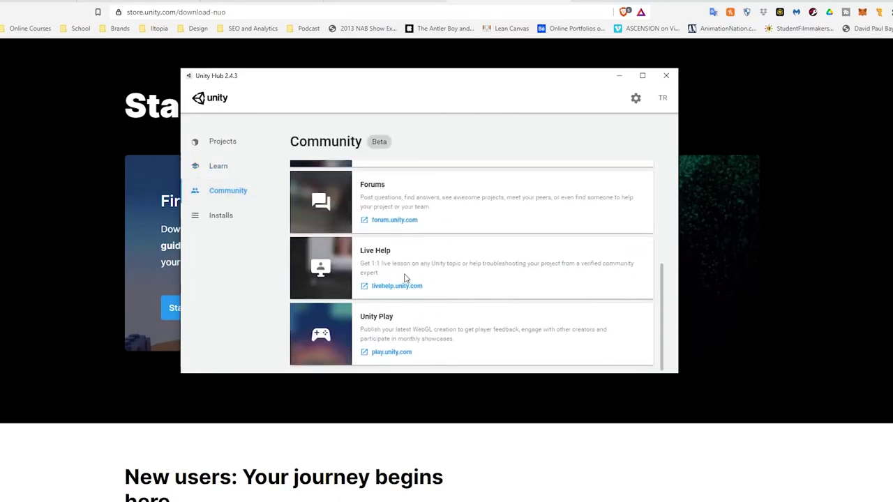
scroll(404, 279, "up", 3)
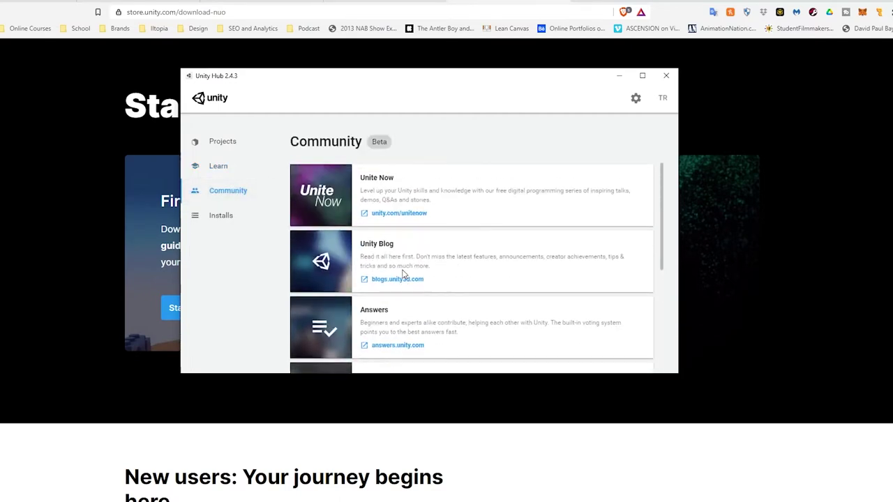
left_click(218, 215)
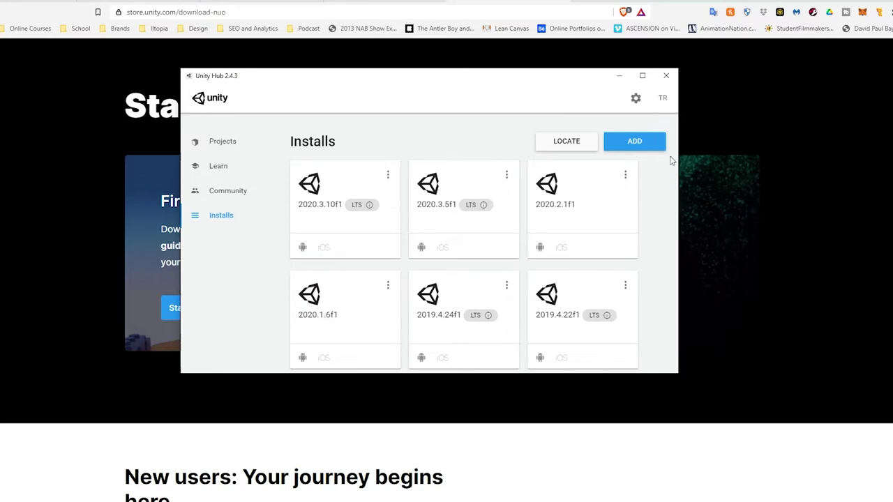
- Add Unity 2020.3.11f1 LTS, leaving Visual Studio Community 2019 out of the modules
left_click(628, 144)
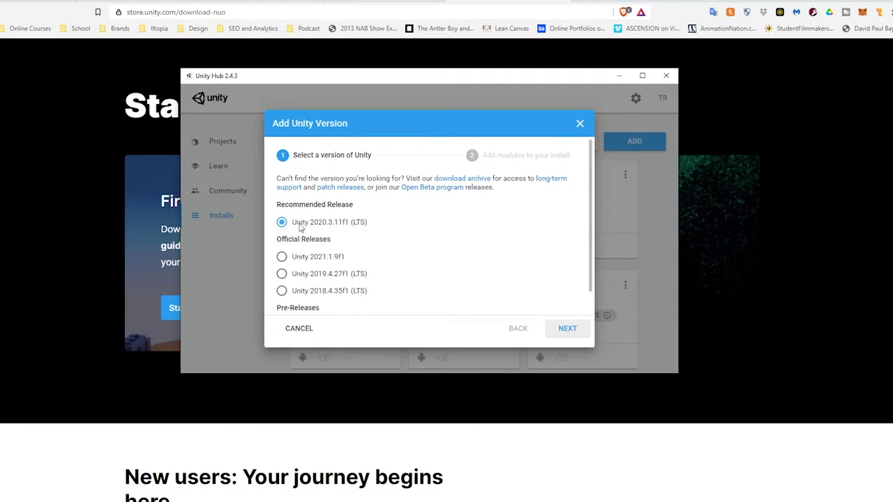
scroll(286, 255, "down", 1)
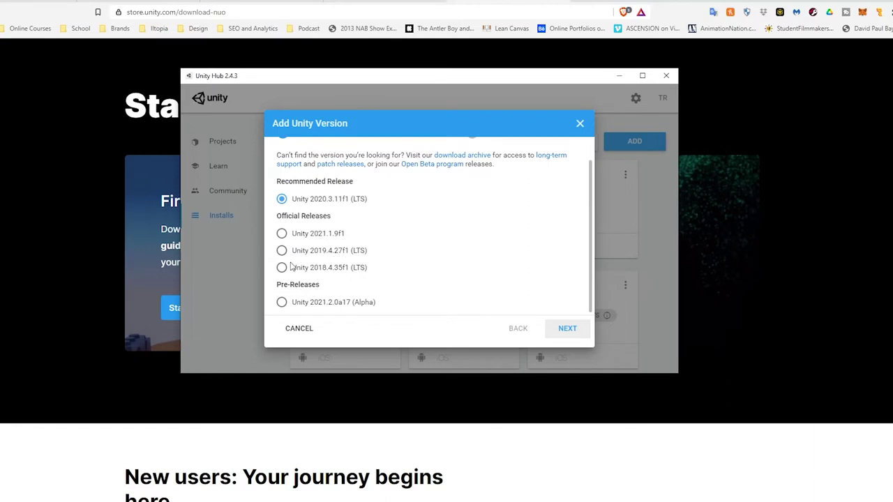
left_click(569, 333)
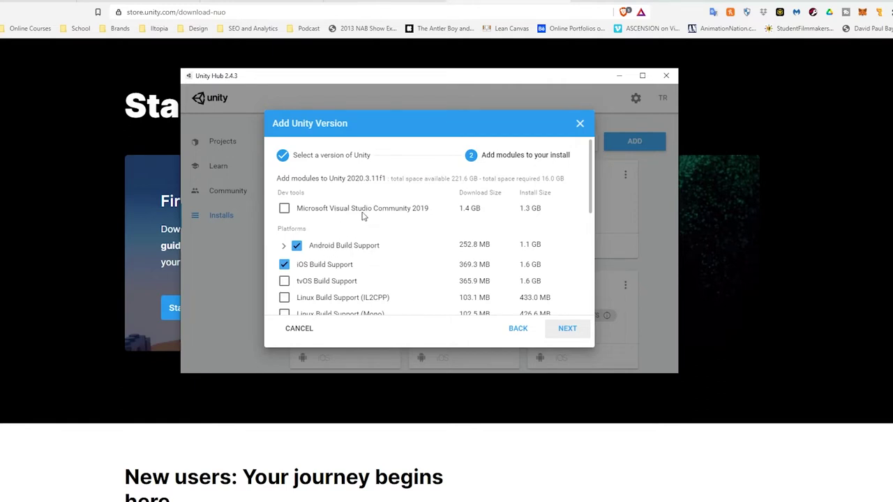
left_click(284, 209)
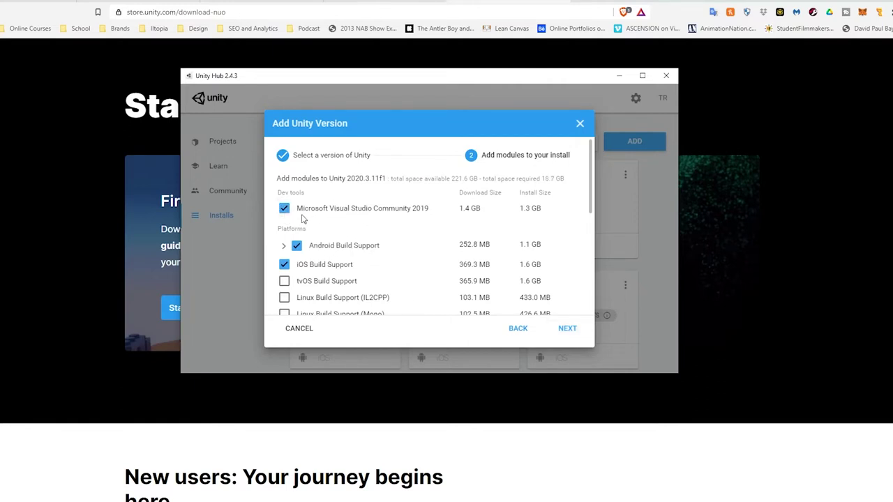
left_click(285, 210)
- Accept the Android SDK and NDK licence to start the install, then return to Projects
left_click(568, 329)
left_click(309, 305)
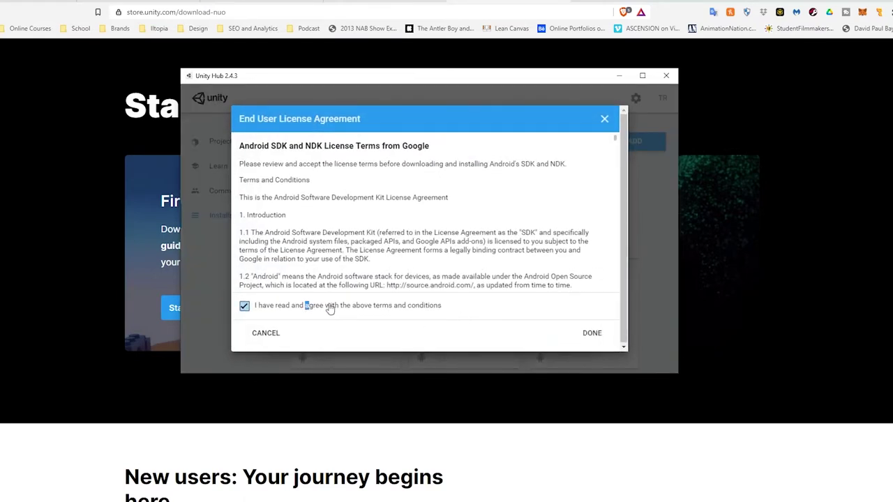
left_click(592, 333)
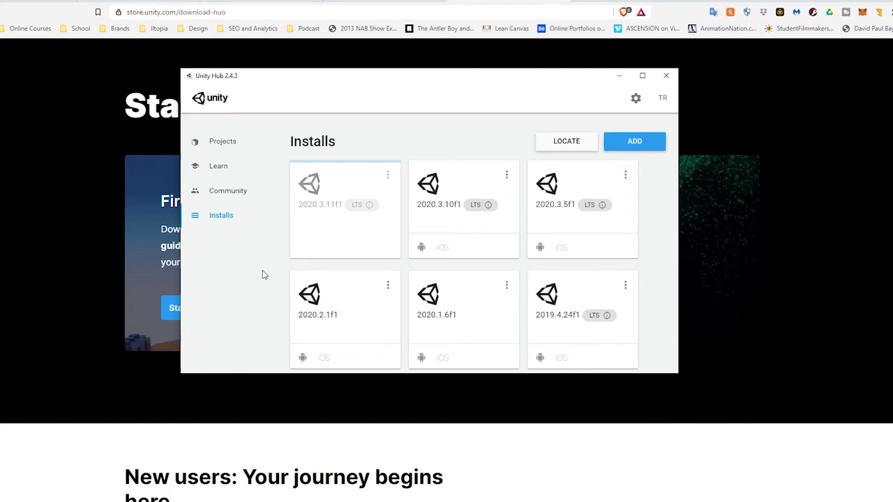
left_click(233, 148)
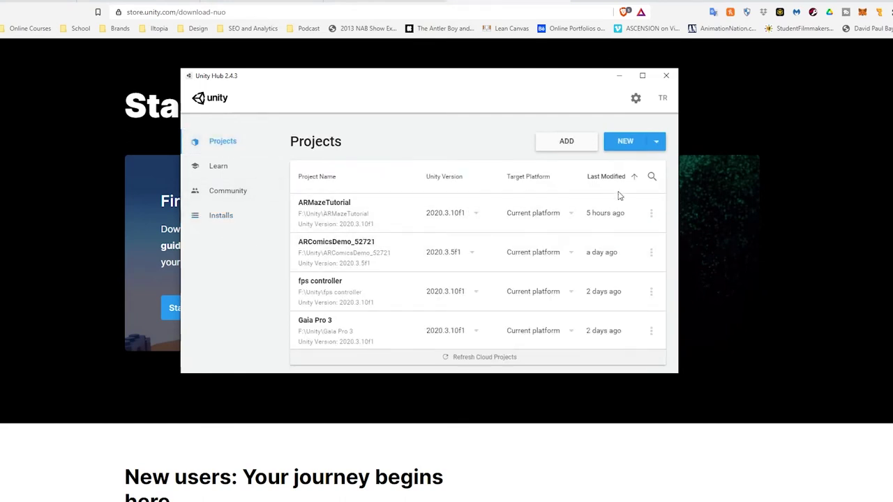
left_click(658, 143)
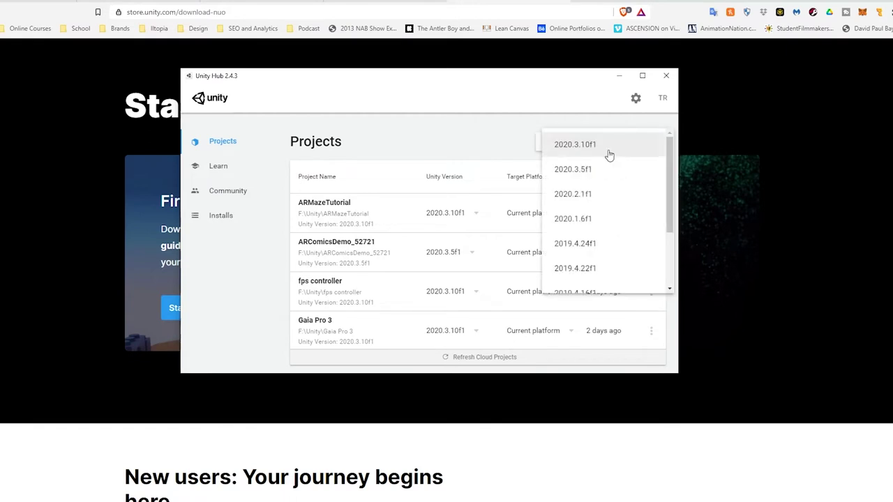
- Create a 3D project named ARPortal_Tutorial in F:\Unity with Unity 2020.3.10f1
left_click(608, 154)
left_click(557, 191)
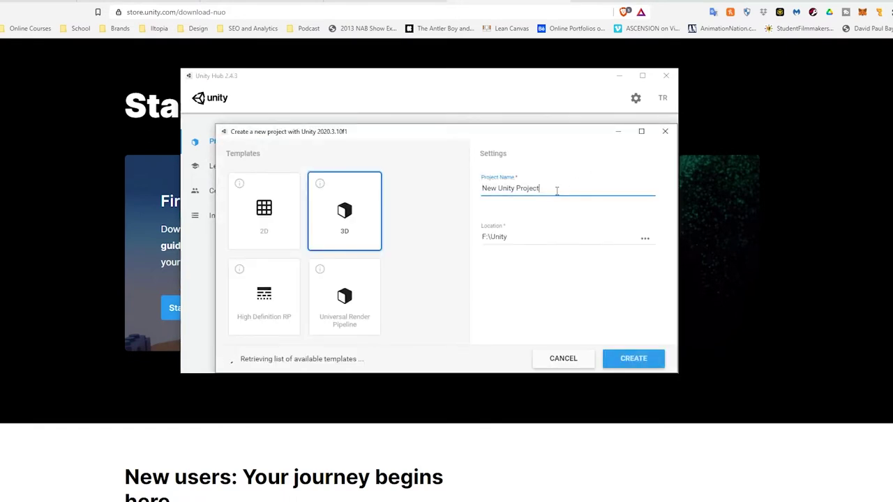
triple_click(556, 191)
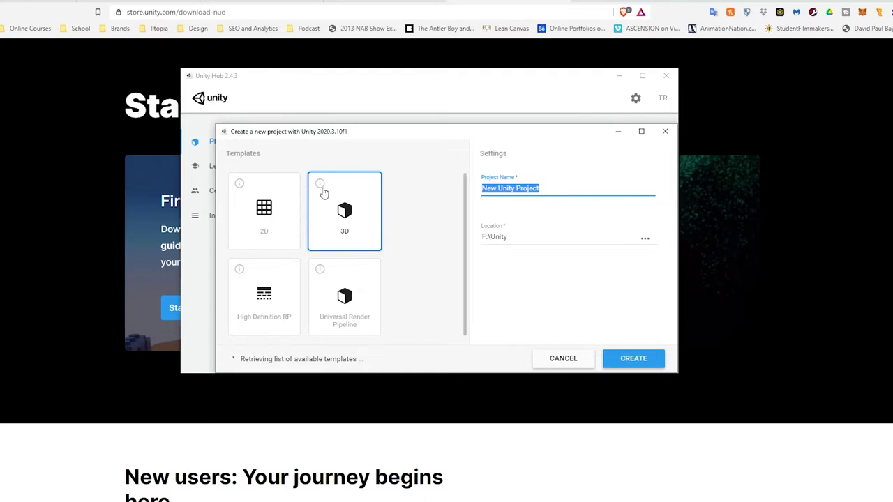
left_click(340, 222)
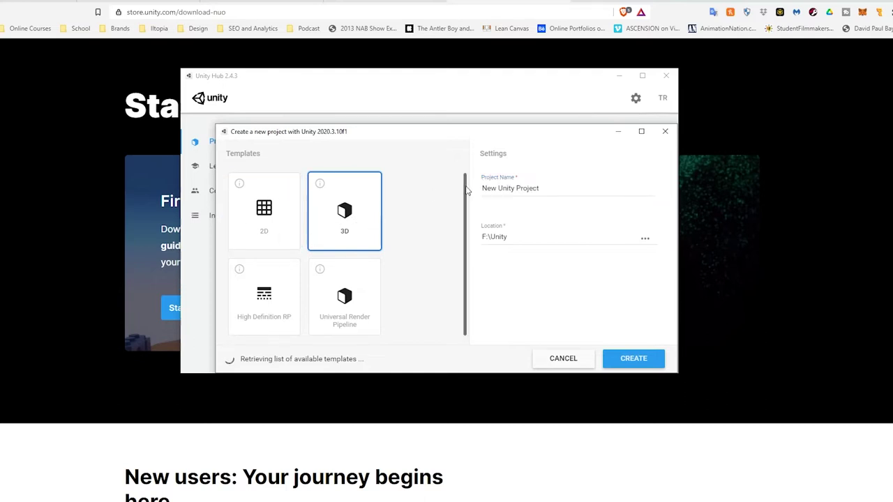
double_click(533, 188)
triple_click(533, 188)
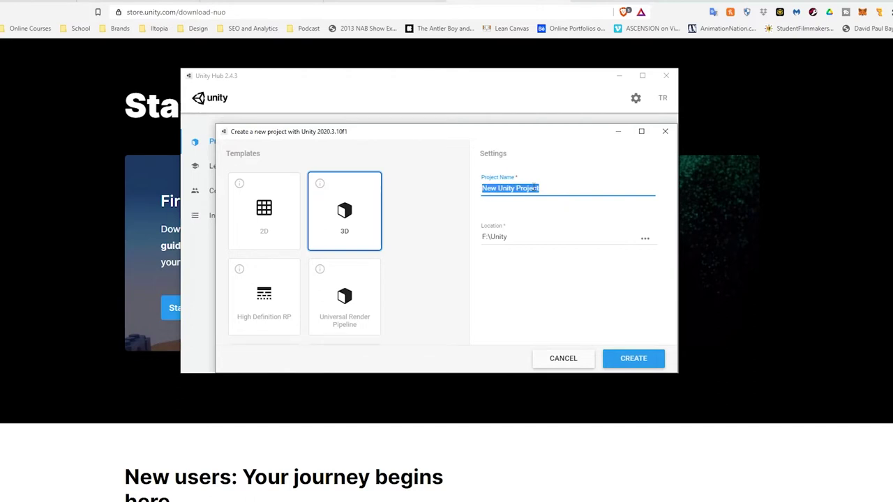
type("ARP_ortal")
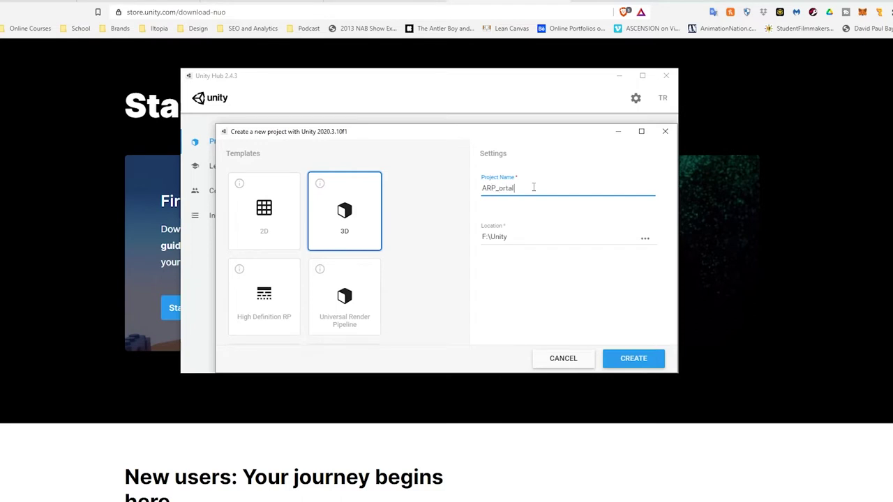
key("BackSpace")
key("BackSpace")
key("BackSpace")
left_click(620, 315)
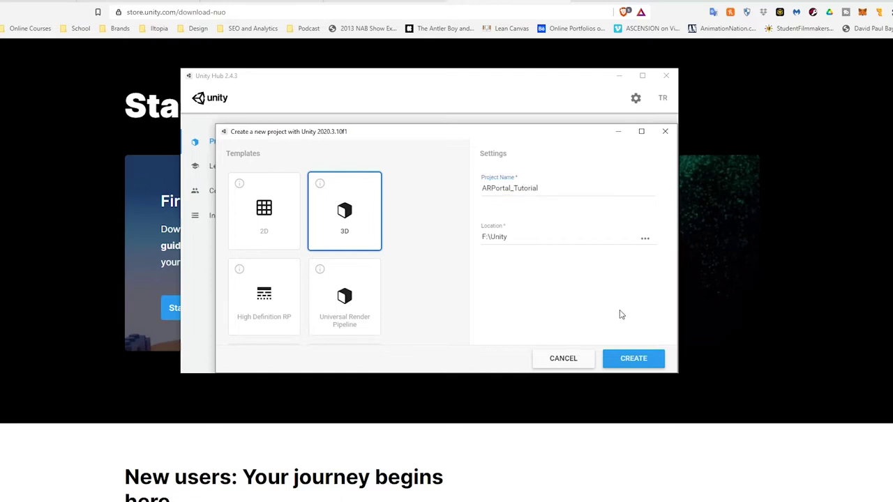
left_click(636, 358)
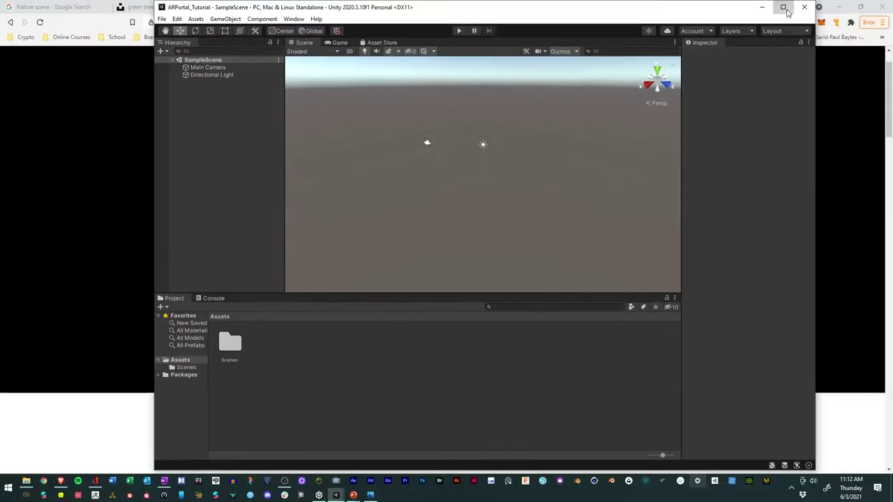
- Maximize the editor and switch the build platform to Android in Build Settings
left_click(785, 8)
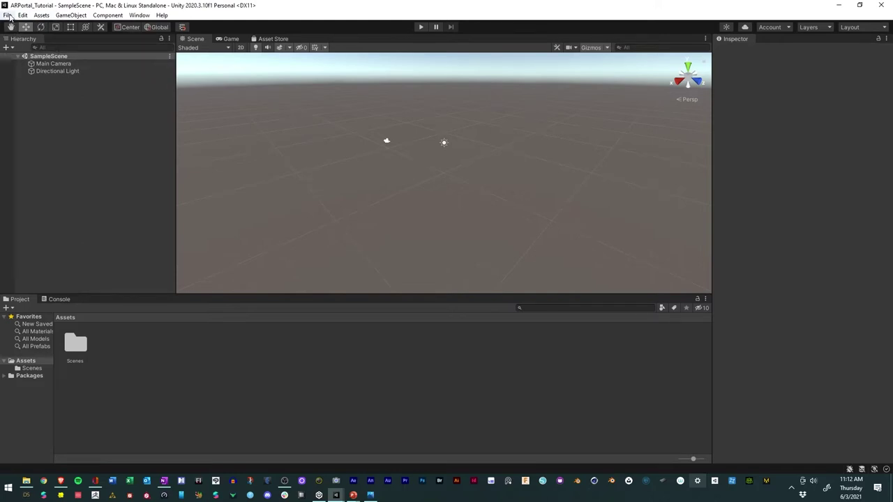
left_click(8, 14)
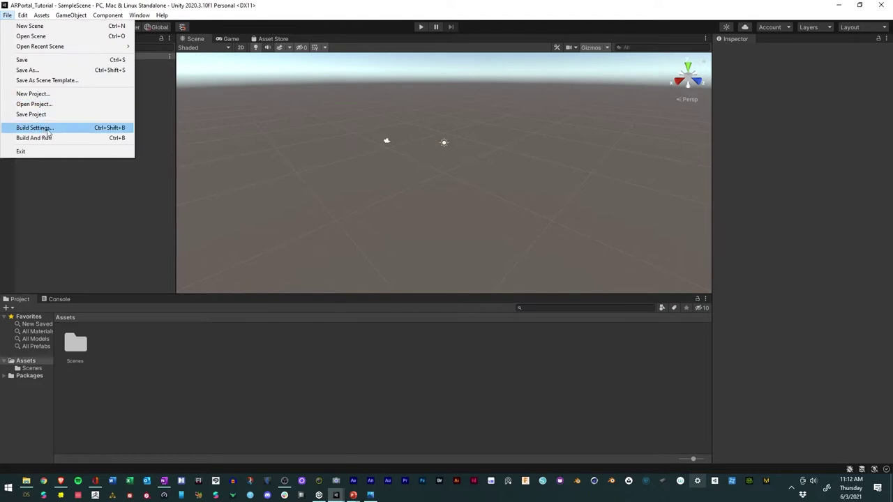
left_click(34, 128)
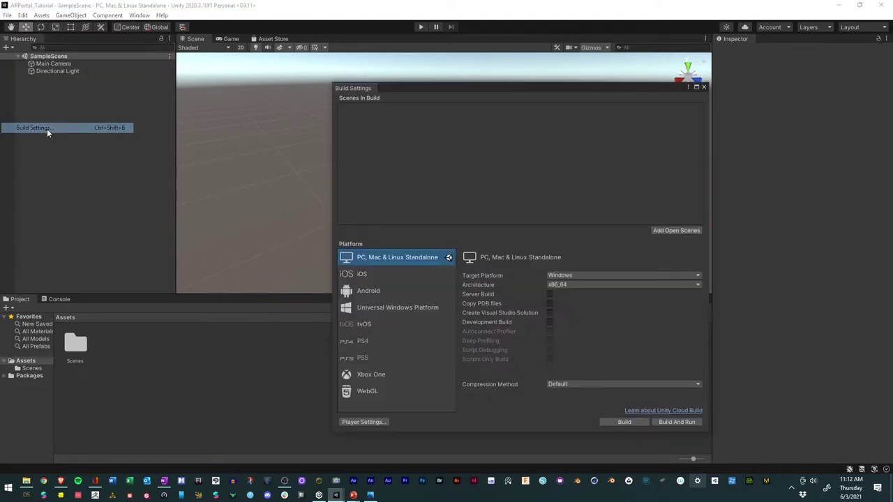
left_click(392, 293)
left_click(356, 276)
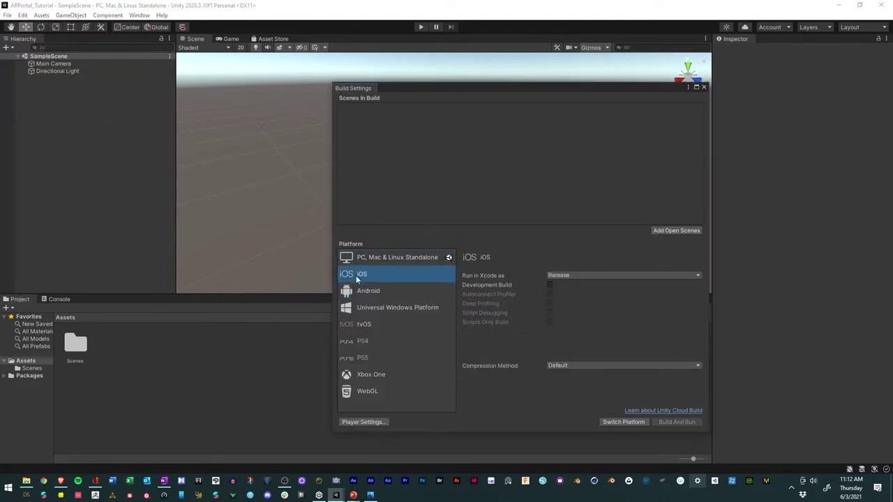
left_click(360, 292)
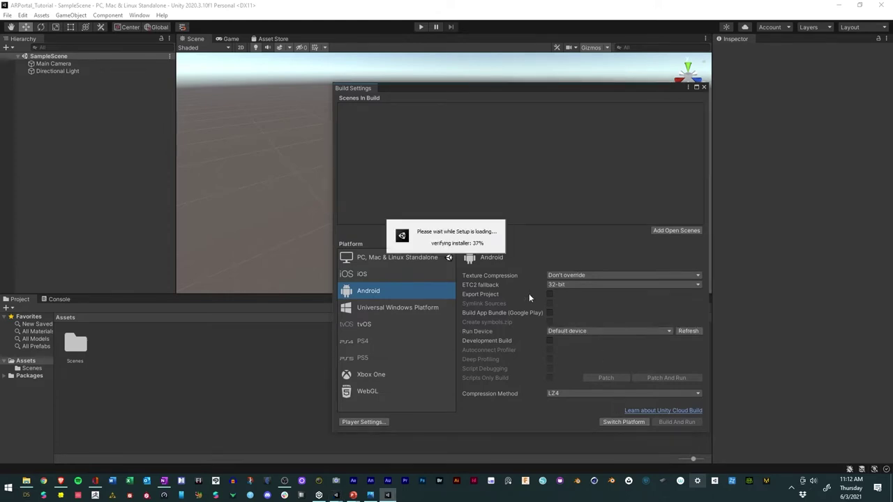
left_click(621, 422)
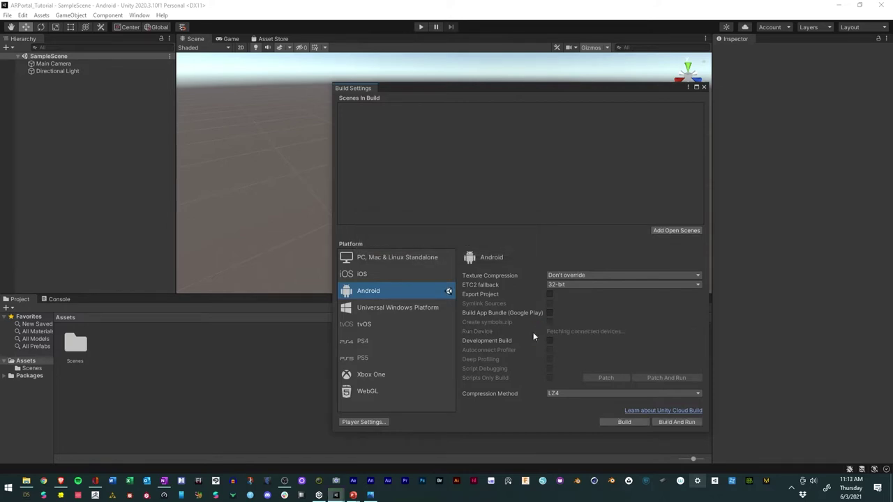
- Set the Player settings colour space to Linear
left_click(360, 422)
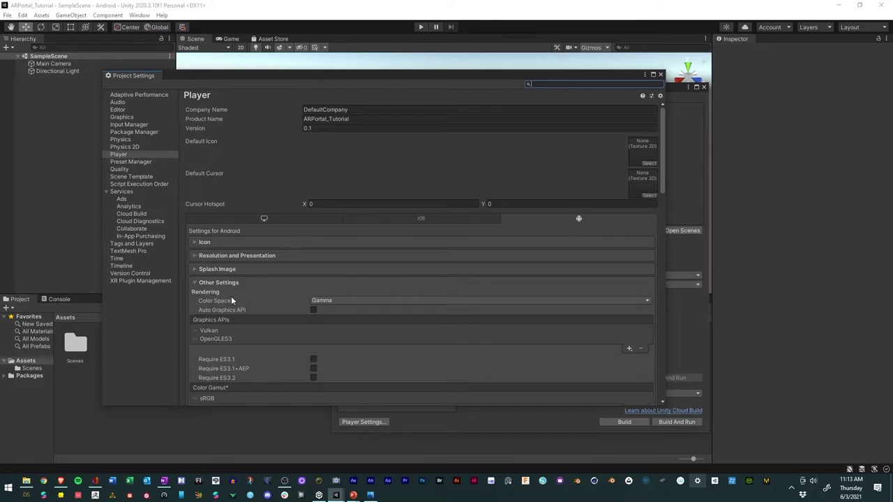
left_click(320, 302)
left_click(326, 323)
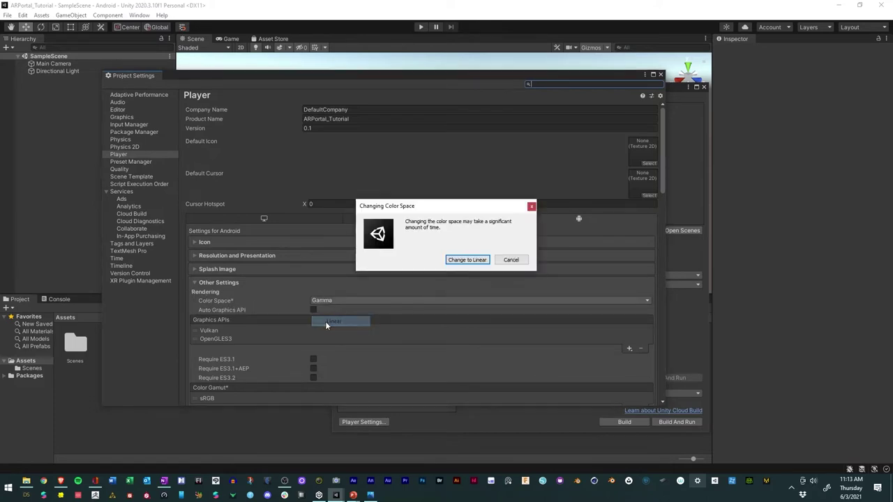
left_click(452, 259)
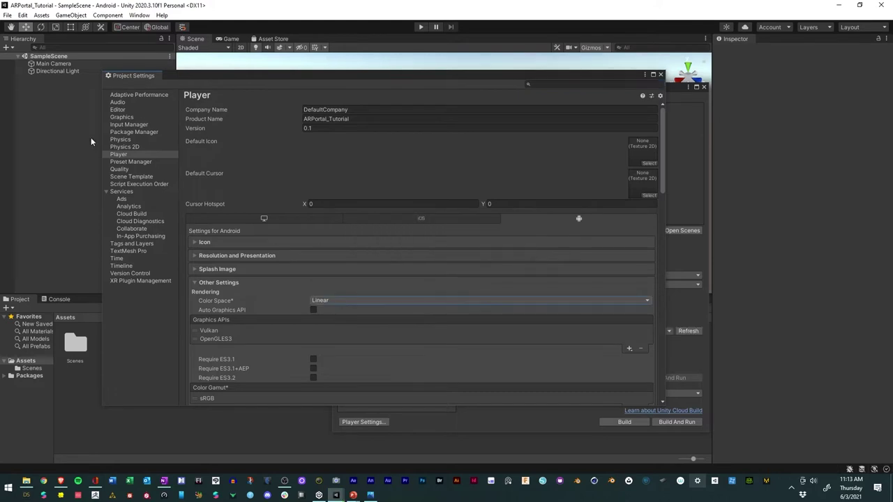
- Review the Medium quality level, then close Project Settings
left_click(128, 171)
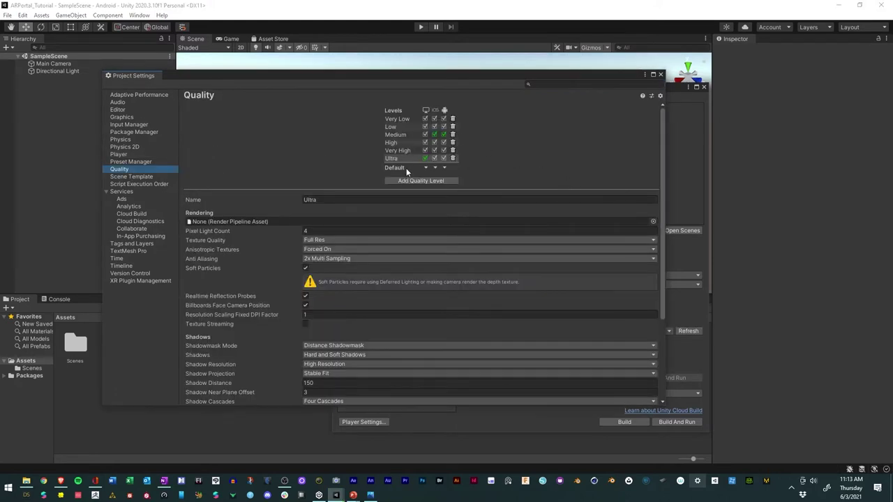
left_click(400, 135)
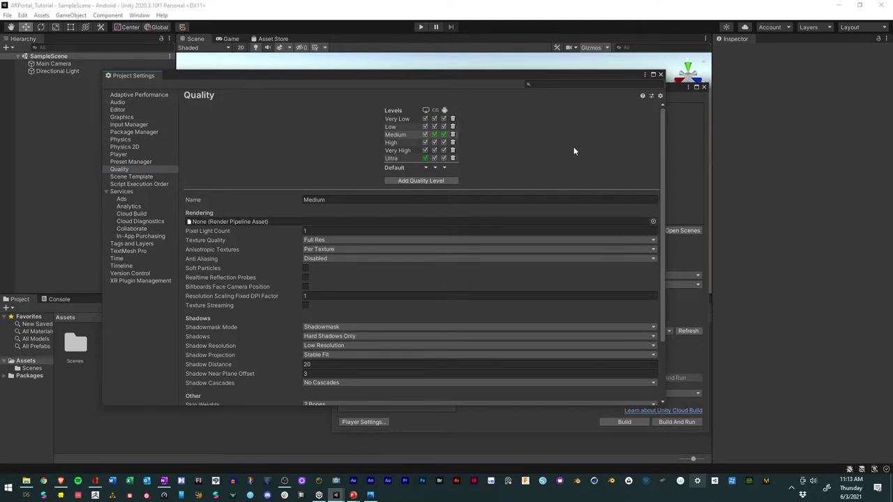
left_click(660, 75)
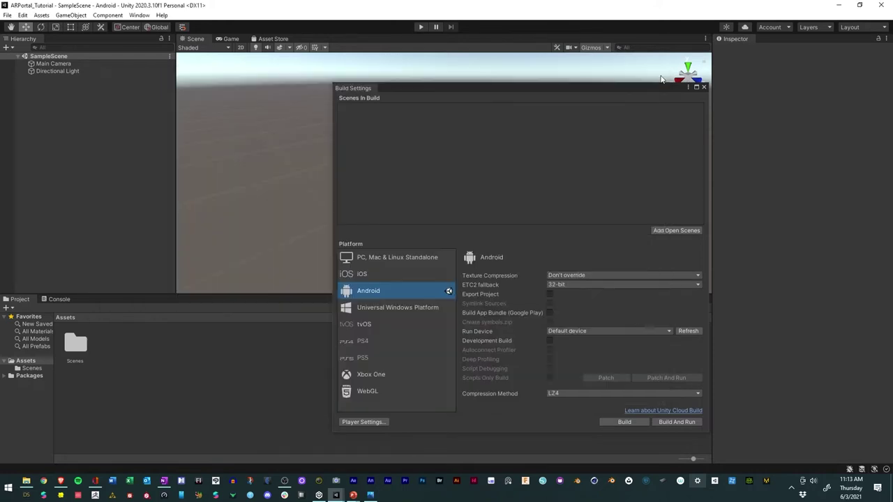
- Close Build Settings and inspect the Main Camera and Directional Light components
left_click(703, 87)
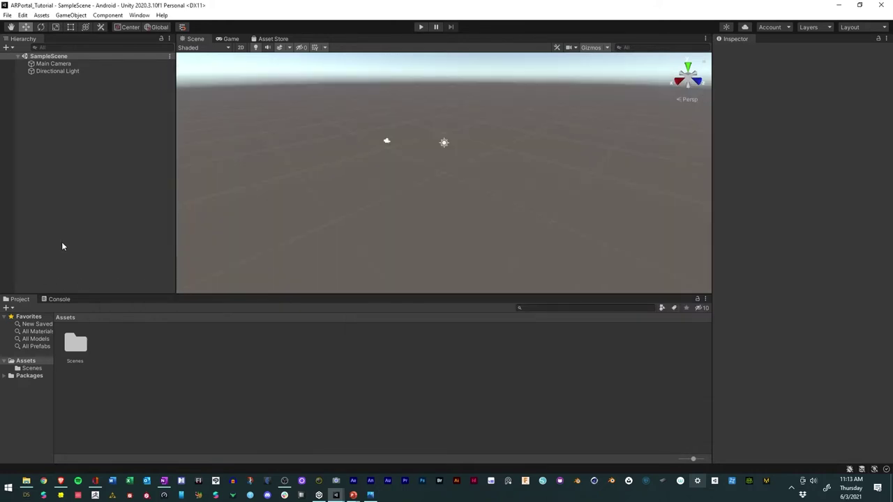
left_click(53, 63)
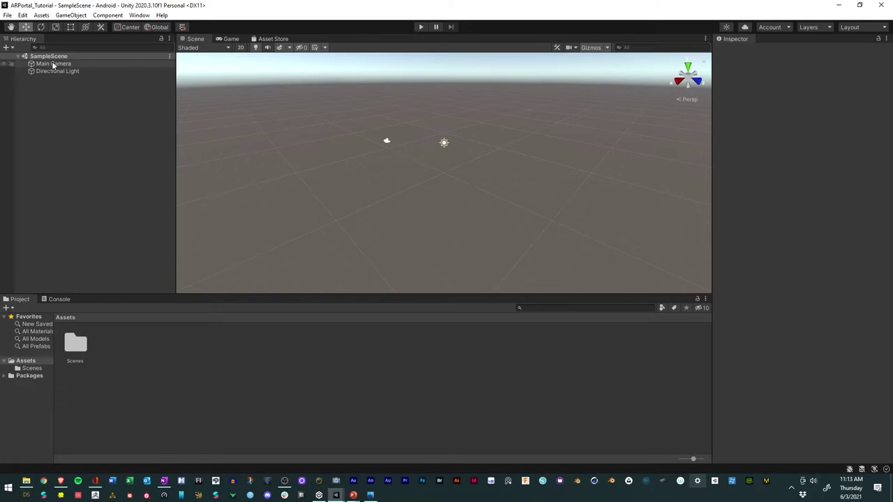
left_click(70, 72)
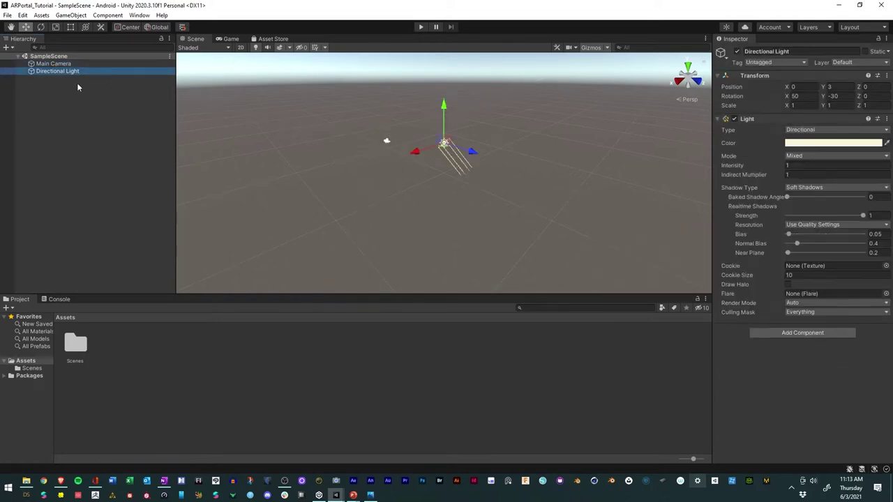
left_click(56, 63)
left_click(60, 72)
left_click(52, 63)
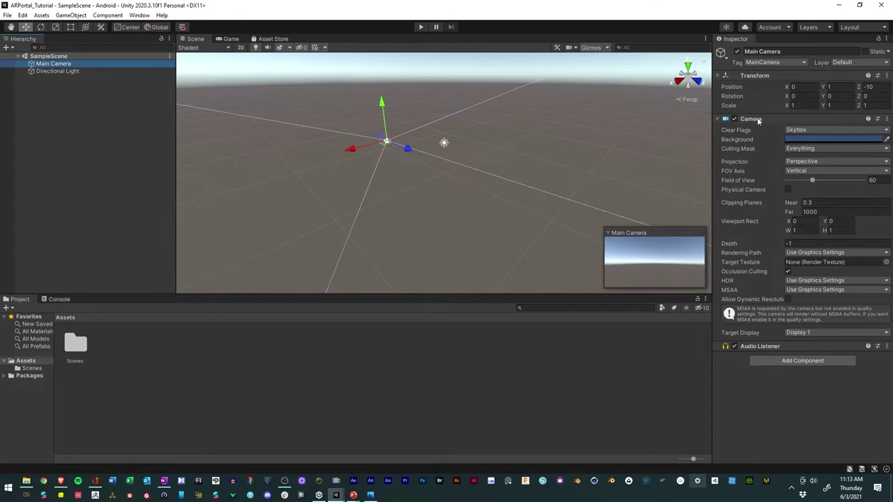
left_click(57, 71)
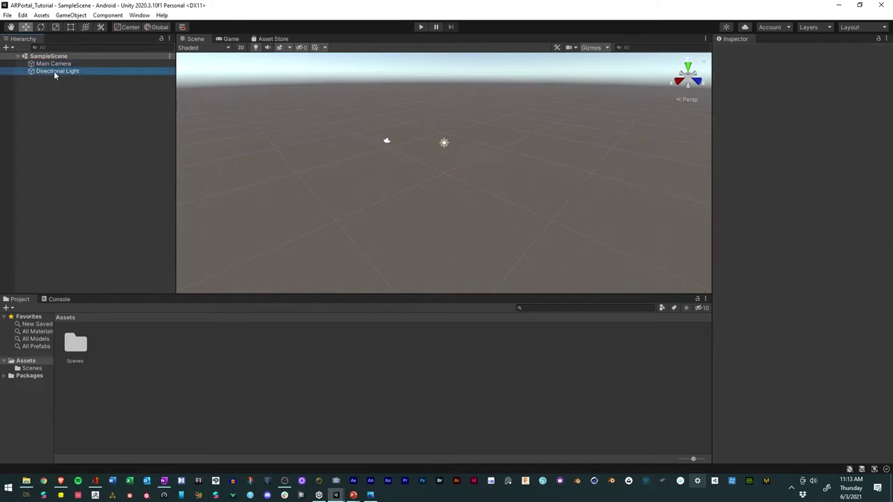
- Add a temporary empty GameObject to the Hierarchy, then delete it
right_click(51, 134)
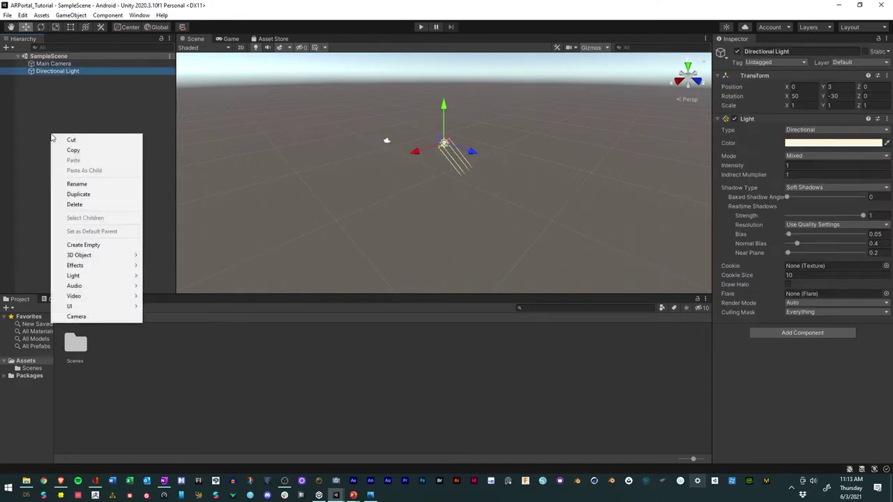
left_click(154, 100)
right_click(91, 129)
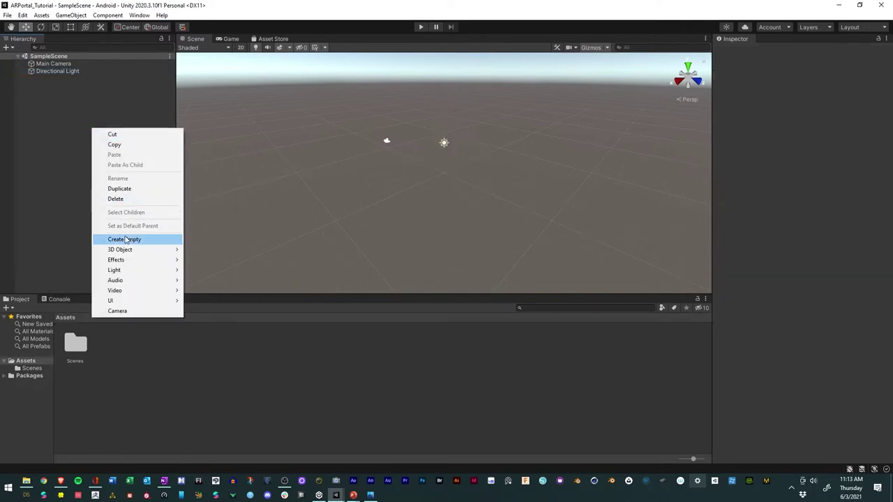
left_click(125, 240)
left_click(803, 124)
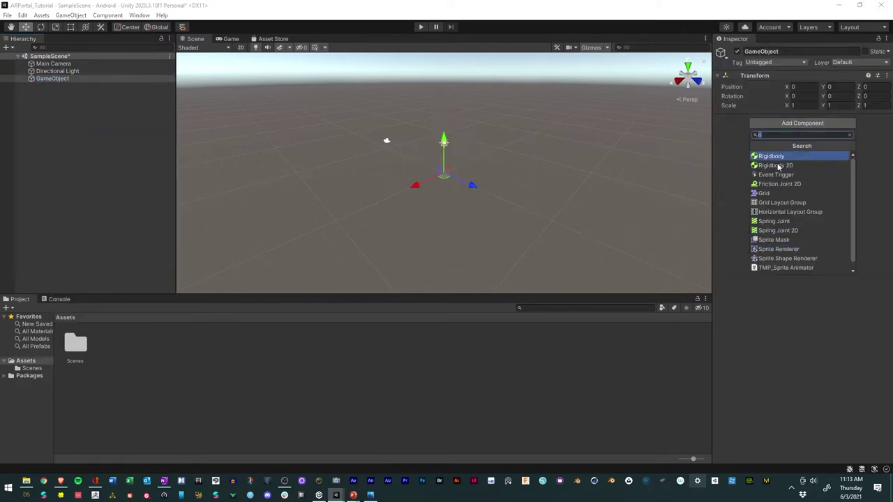
left_click(83, 156)
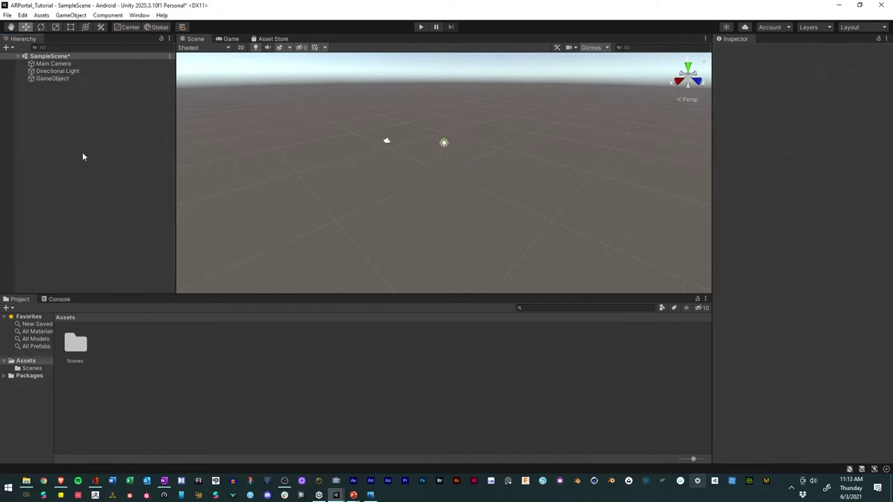
left_click(66, 79)
key("Delete")
- Glance at the Console messages, then return to the project's assets
left_click(725, 51)
left_click(49, 299)
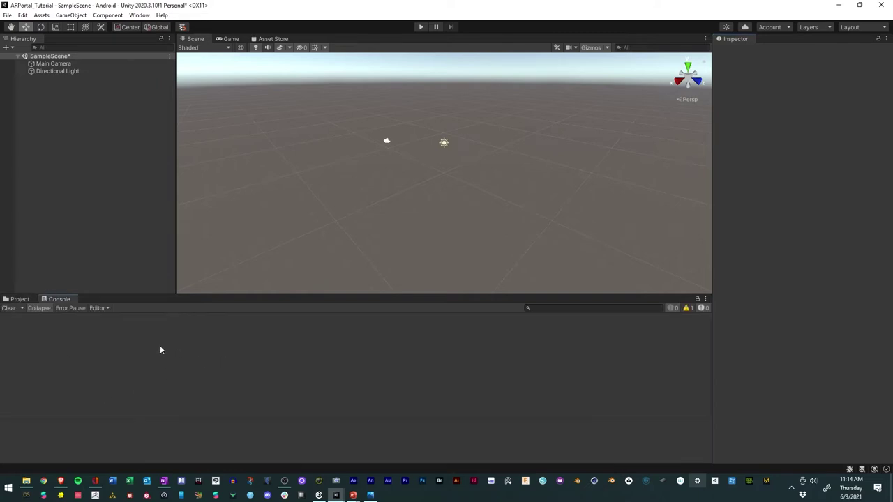
left_click(17, 299)
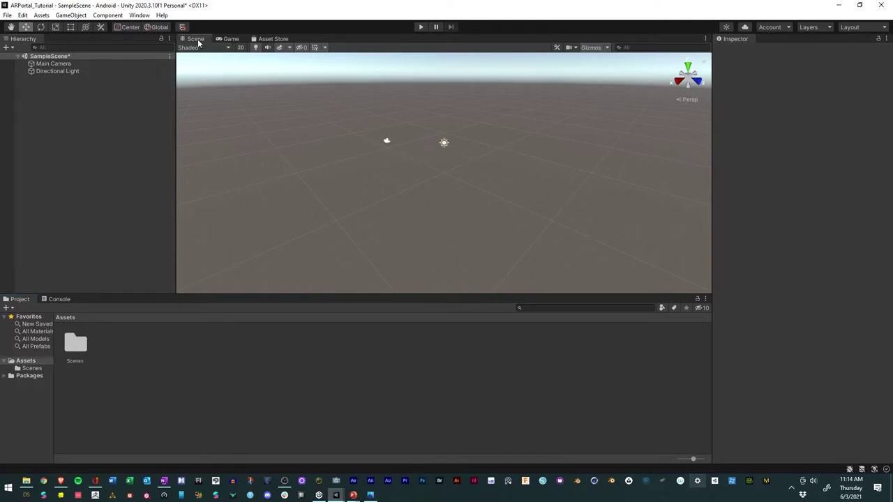
left_click_drag(416, 165, 372, 146, "alt")
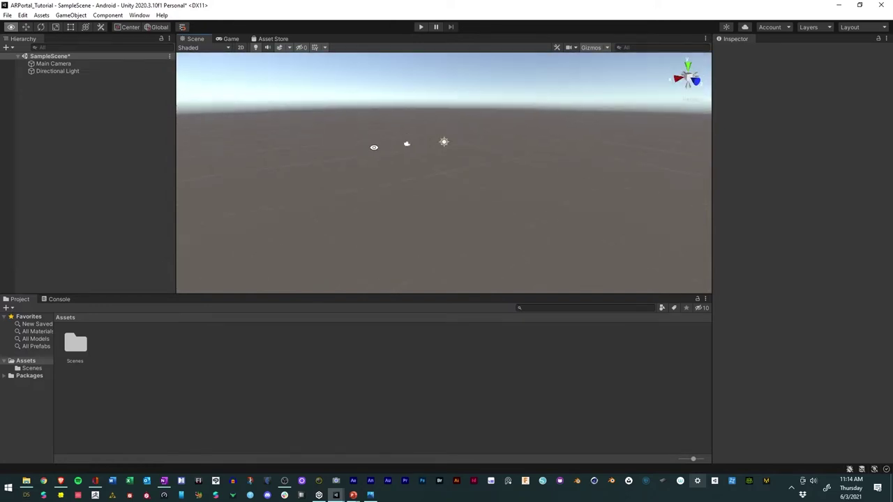
left_click(230, 39)
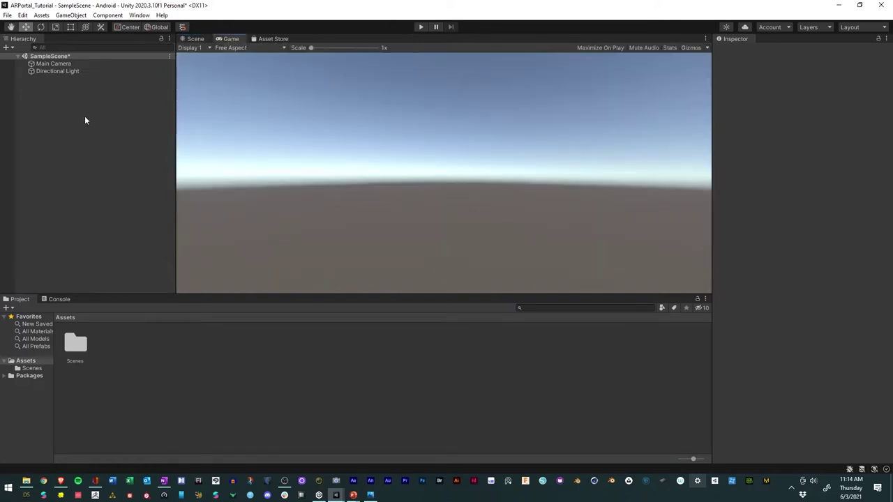
left_click(203, 39)
left_click(54, 63)
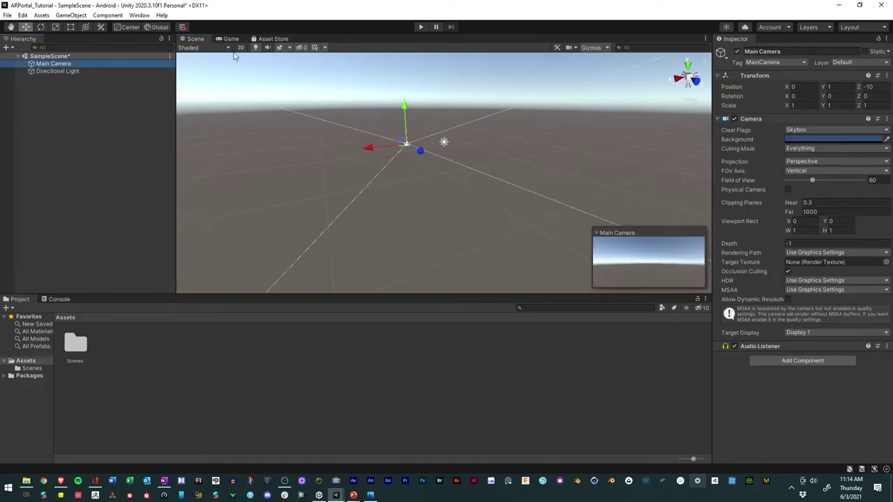
left_click(229, 39)
left_click(197, 40)
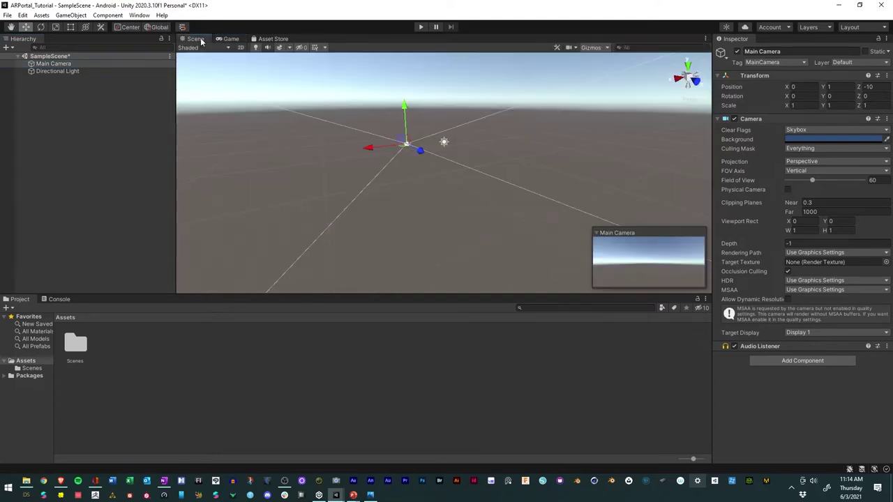
left_click_drag(403, 192, 474, 190, "alt")
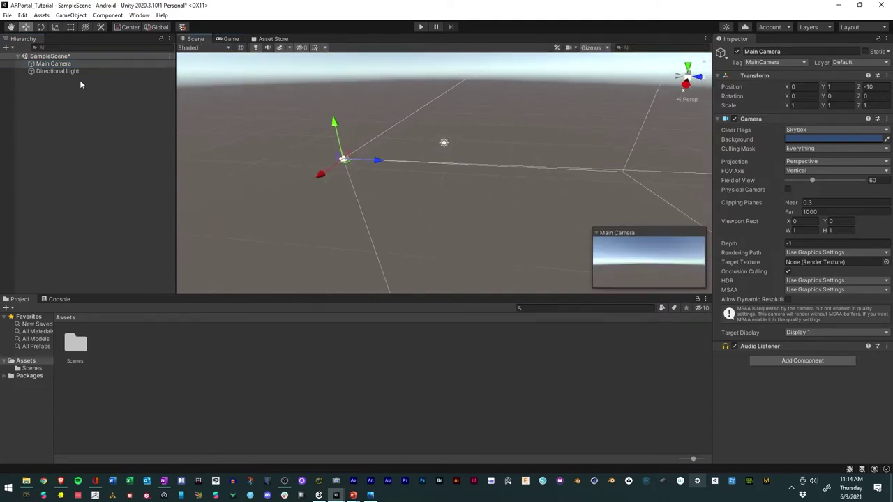
double_click(50, 71)
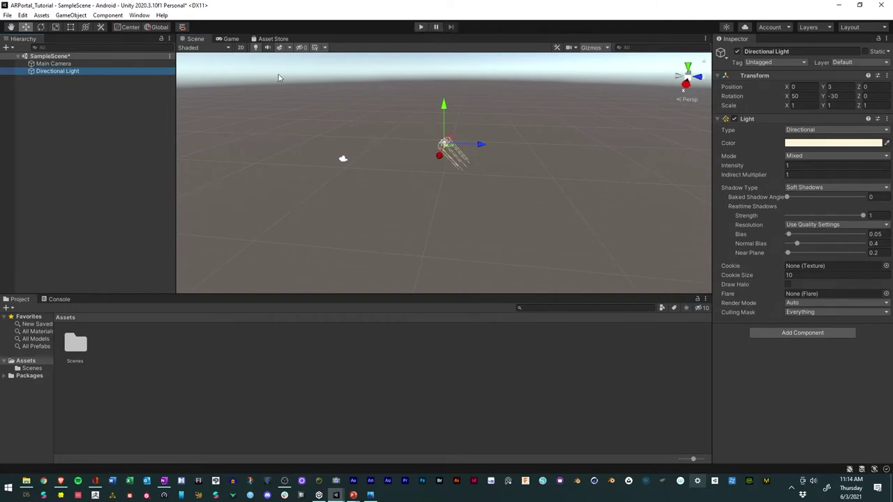
left_click(380, 144)
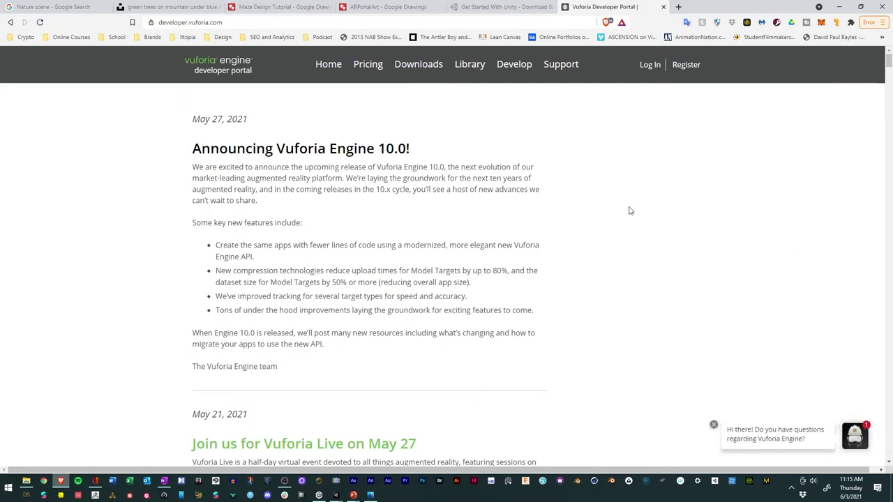
- Go to the Vuforia Engine SDK downloads page on developer.vuforia.com
left_click(422, 69)
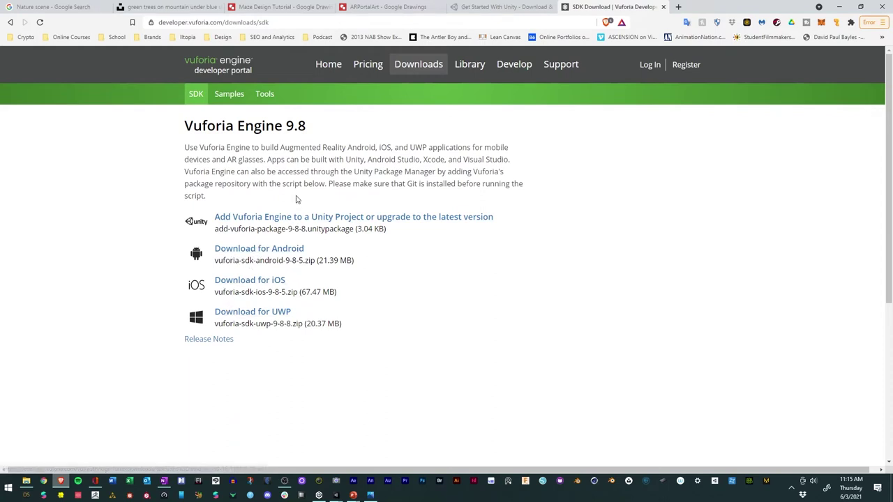
- Log in and accept the licence for add-vuforia-package-9-8-8, skipping the duplicate download
left_click(298, 221)
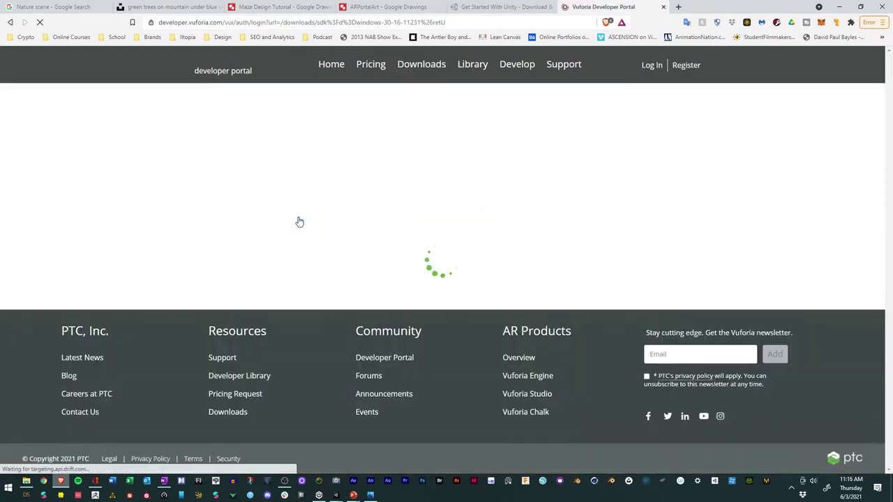
left_click(443, 197)
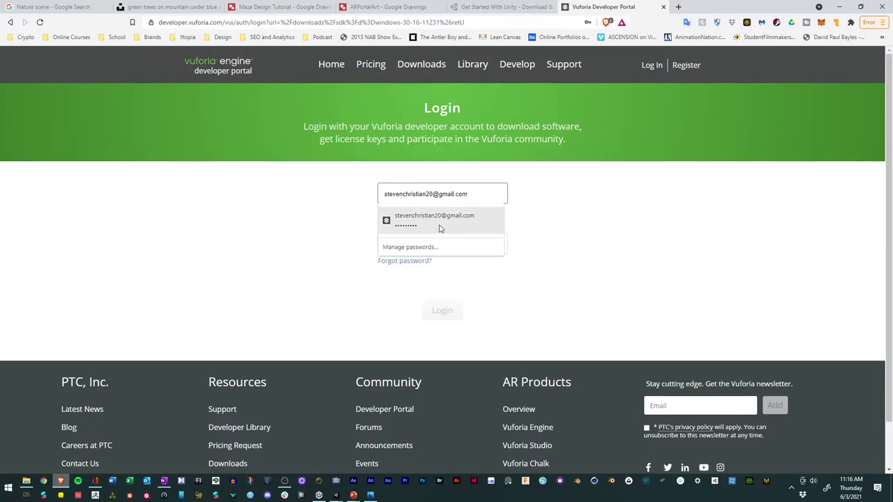
left_click(440, 227)
left_click(440, 307)
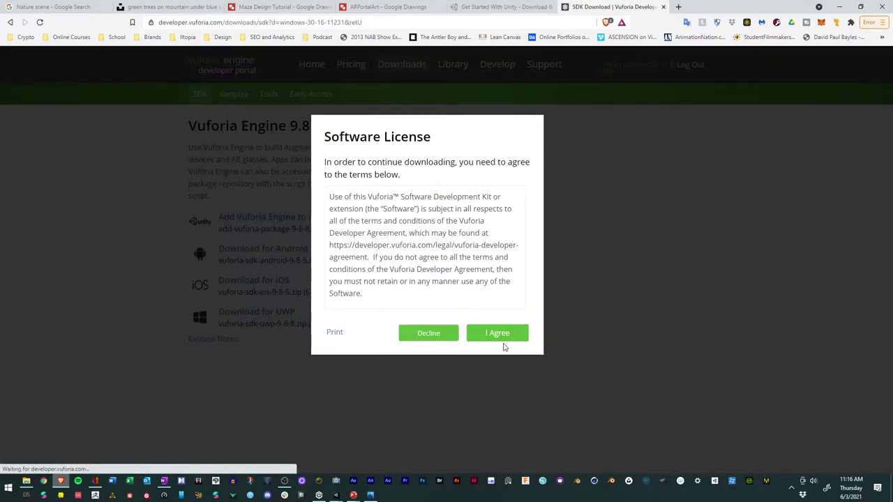
left_click(503, 337)
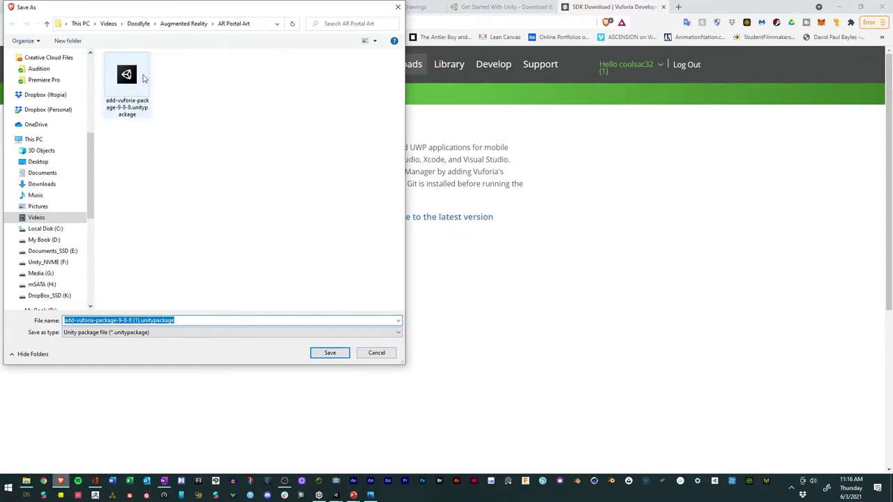
left_click(369, 354)
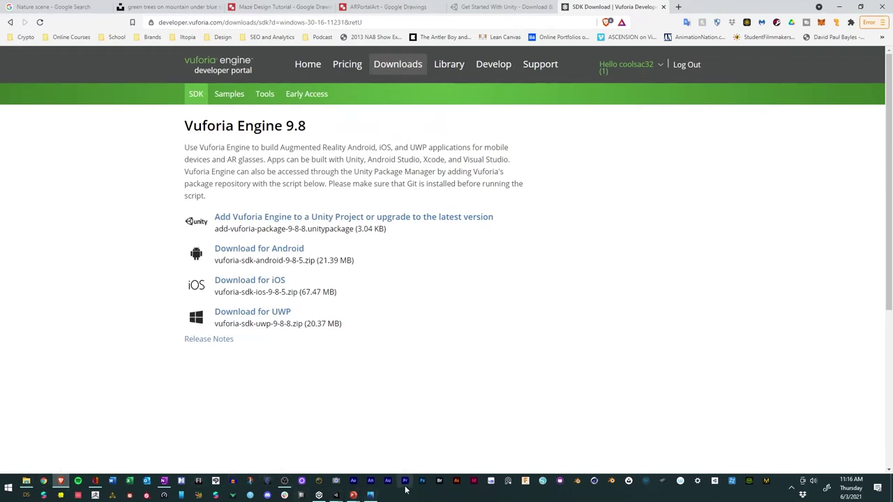
- Choose add-vuforia-package-9-8-8.unitypackage from AR Portal Art as a custom package to import
mouse_move(345, 481)
left_click(375, 451)
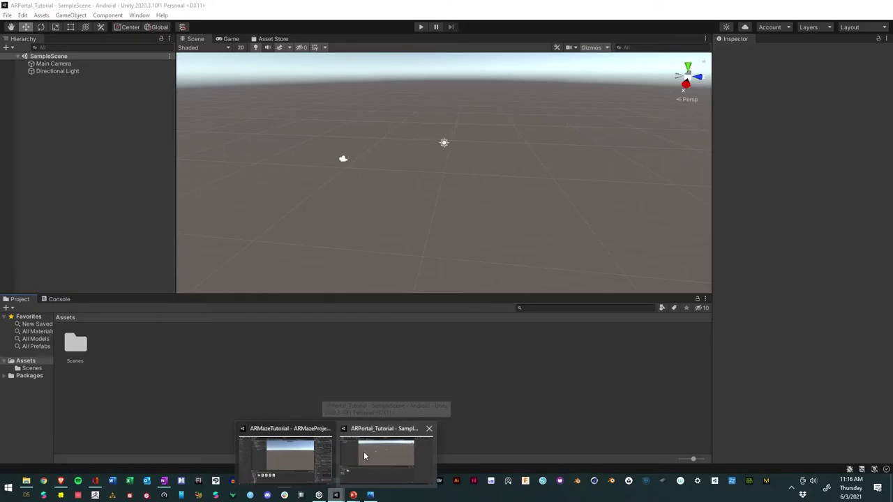
left_click(23, 15)
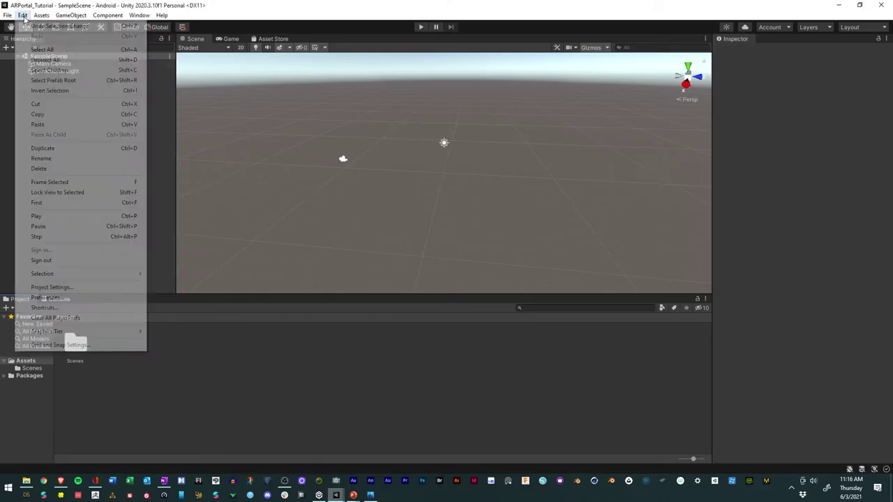
mouse_move(49, 17)
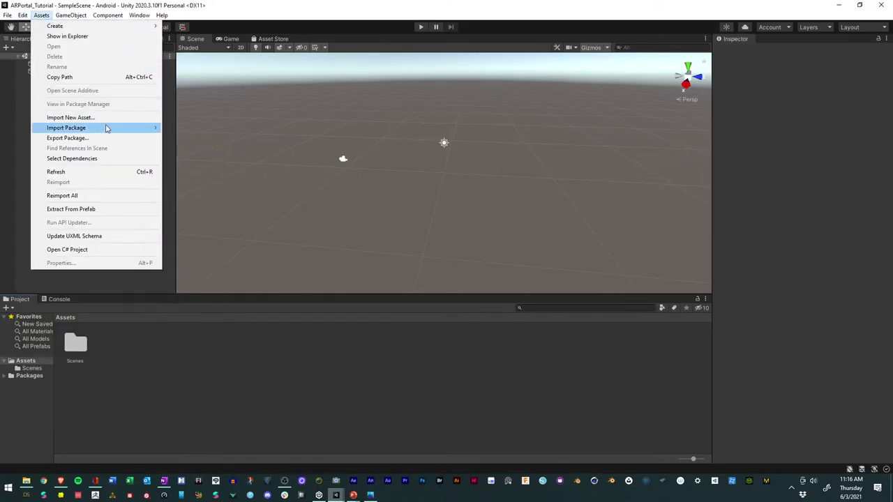
mouse_move(108, 127)
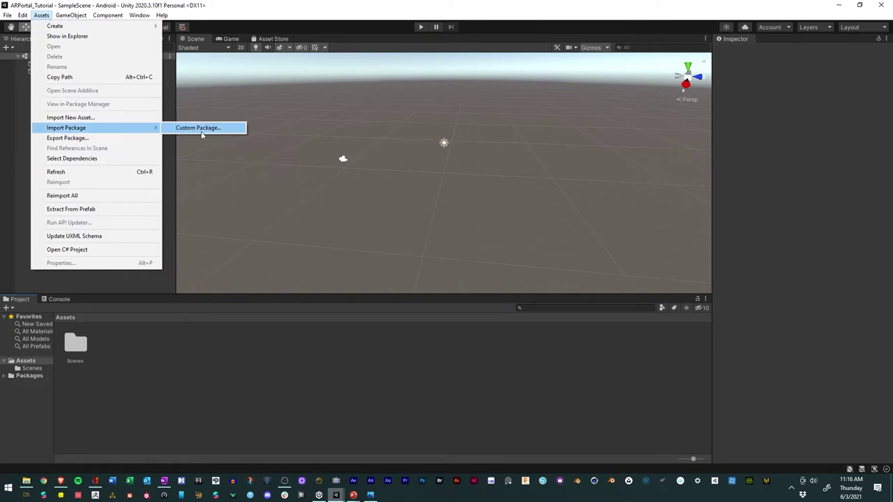
left_click(198, 130)
left_click(185, 44)
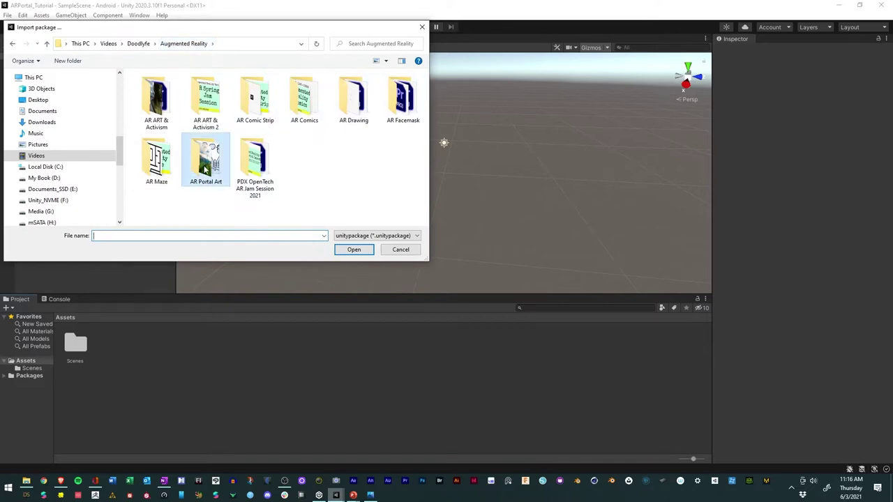
double_click(187, 169)
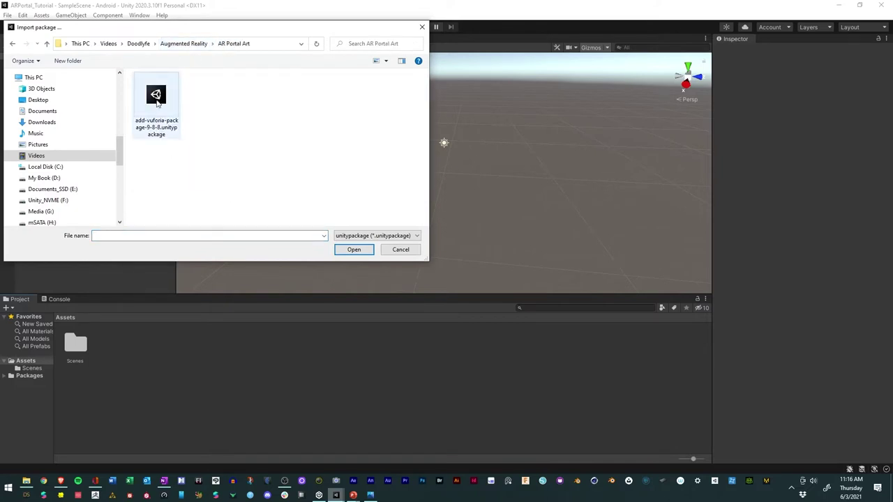
double_click(157, 103)
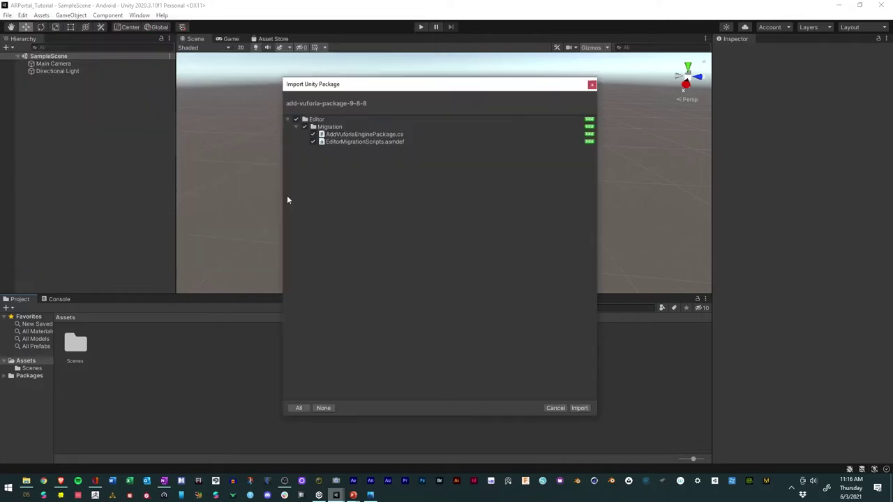
- Import the package, agree to add Vuforia Engine 9.8.8, and open Assets/Editor/Migration
left_click(581, 408)
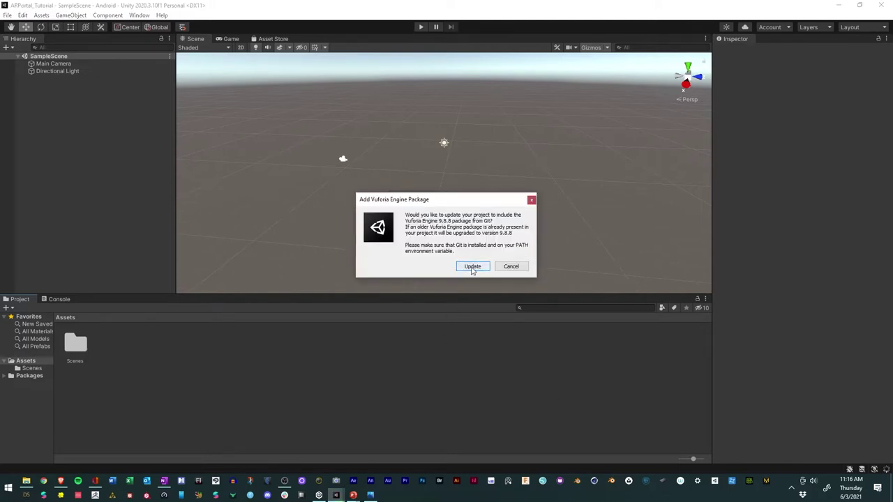
left_click(473, 267)
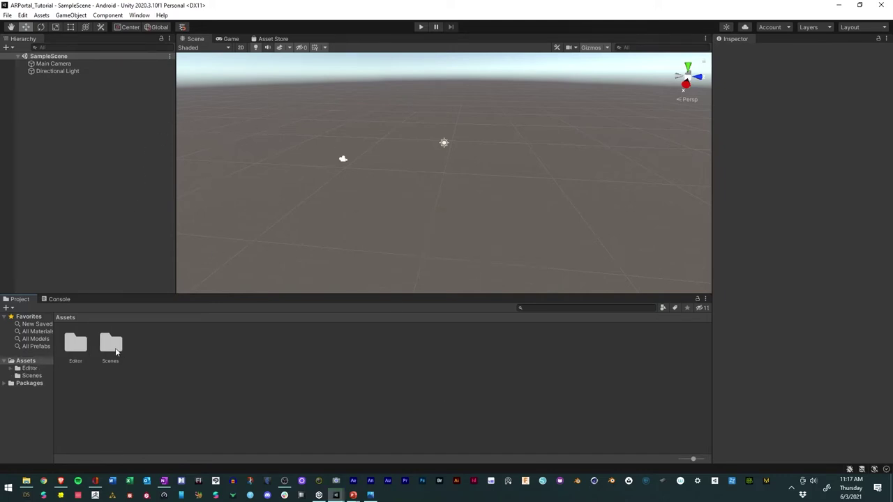
double_click(78, 343)
double_click(79, 345)
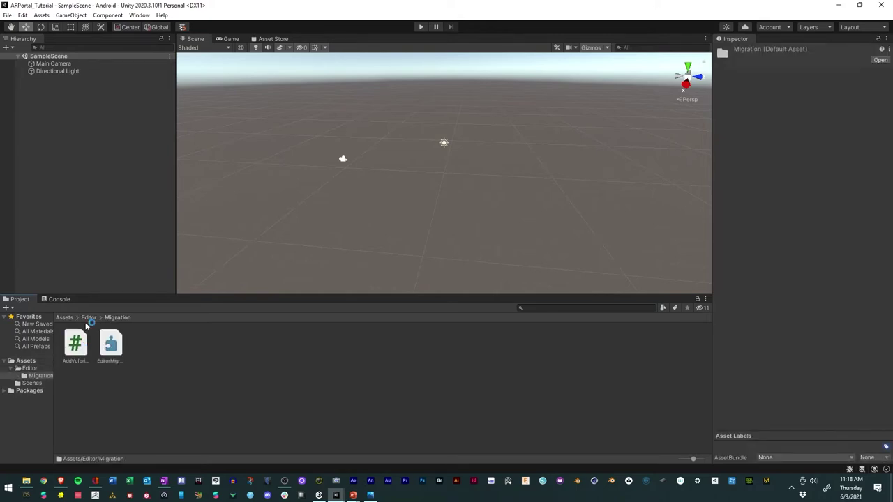
- Open Window > Vuforia Configuration and widen the Inspector to read its 9.8.8 settings
left_click(148, 15)
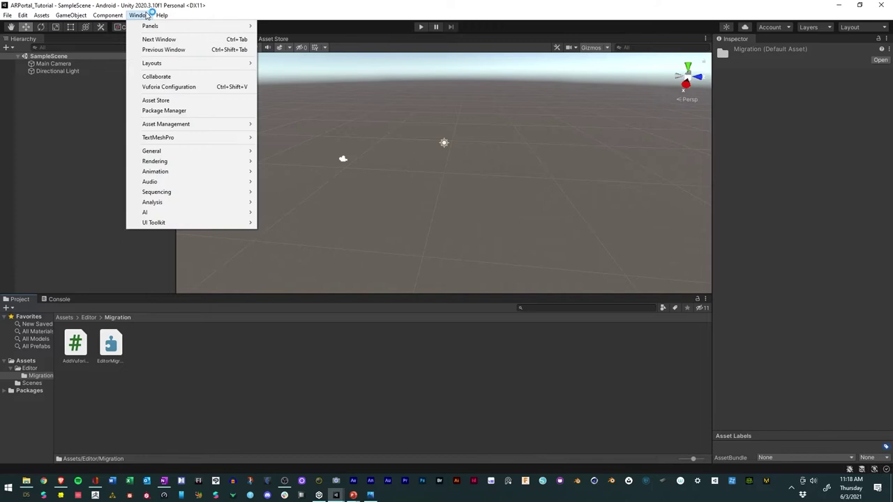
left_click(161, 88)
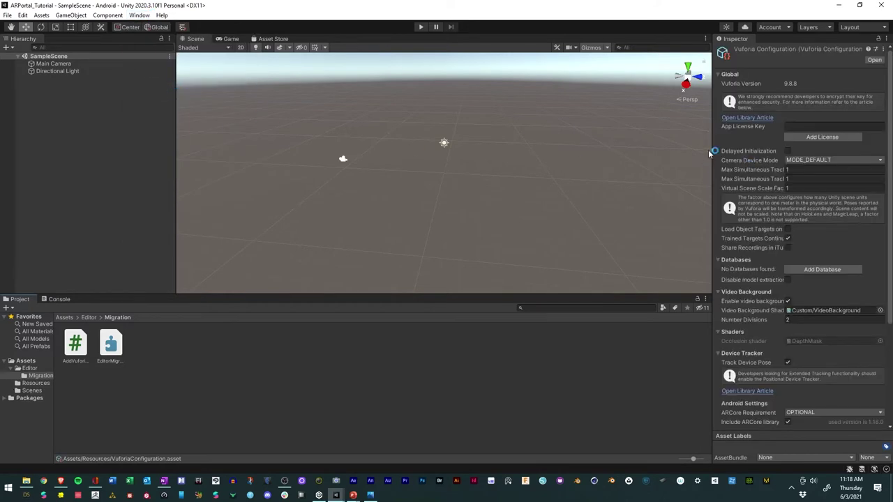
left_click_drag(712, 153, 577, 168)
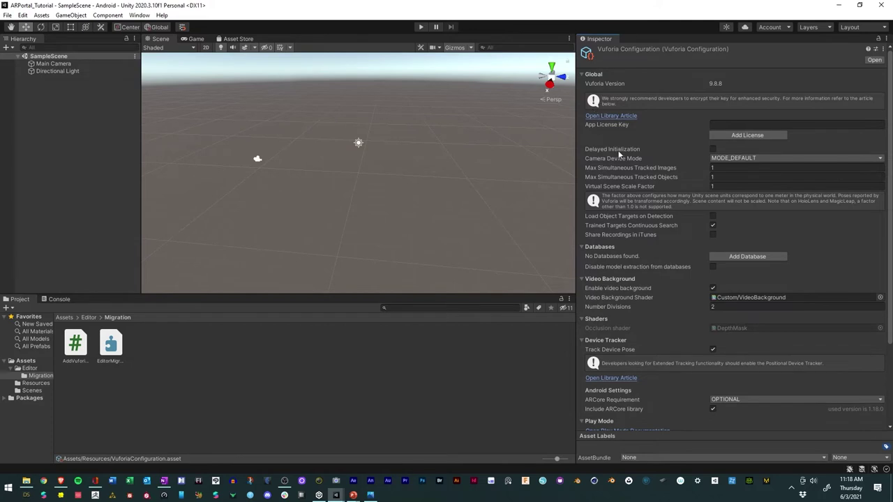
scroll(650, 174, "down", 3)
scroll(650, 174, "up", 3)
- Open the AR Comics license in the Vuforia License Manager and copy its license key
left_click(735, 135)
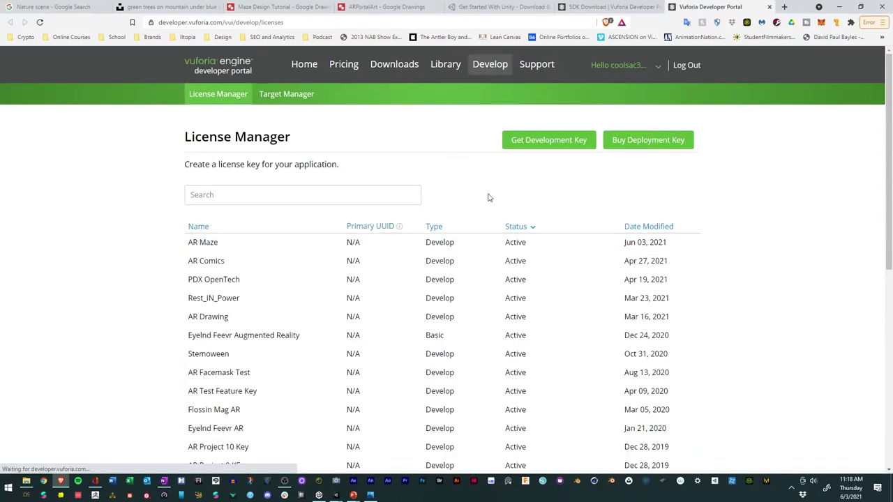
left_click(215, 261)
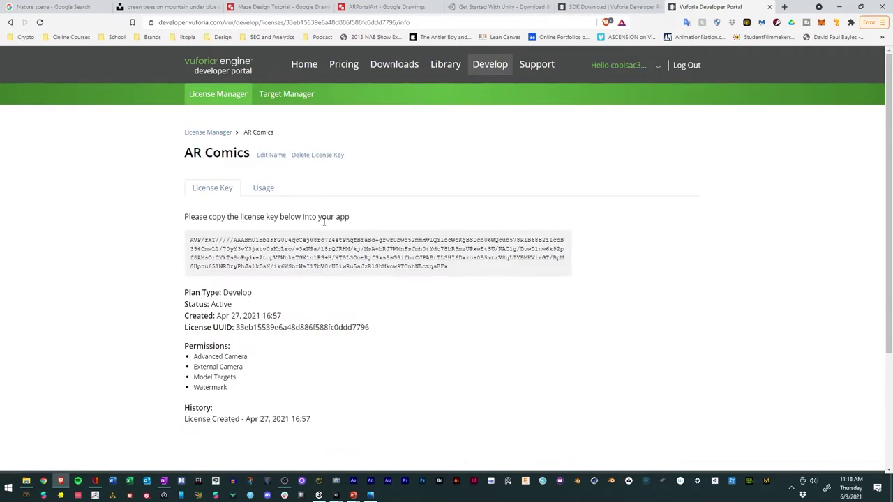
left_click(341, 241)
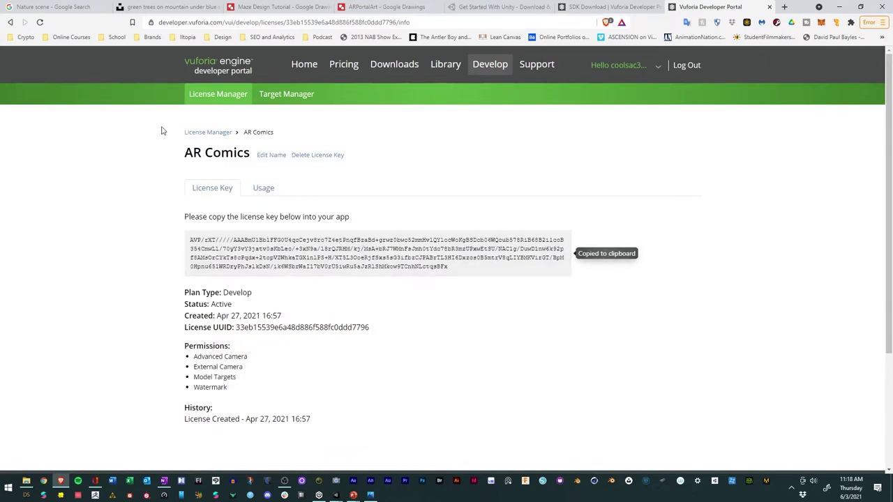
left_click(208, 132)
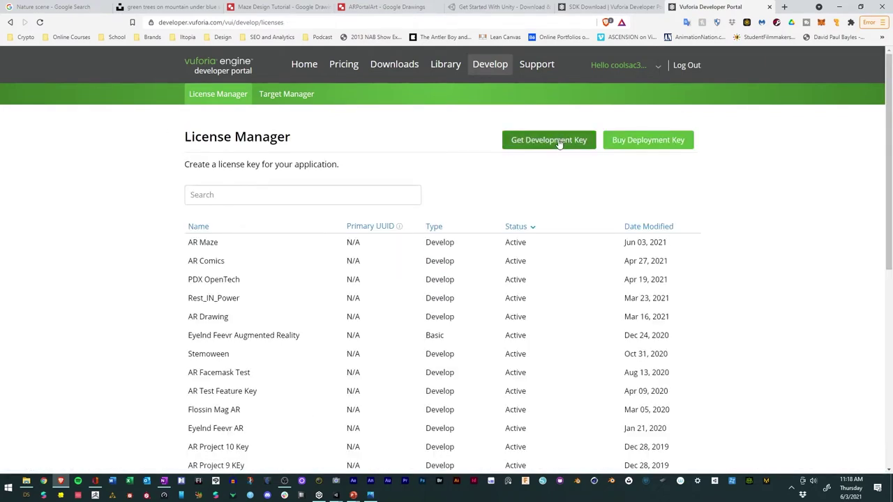
left_click(558, 142)
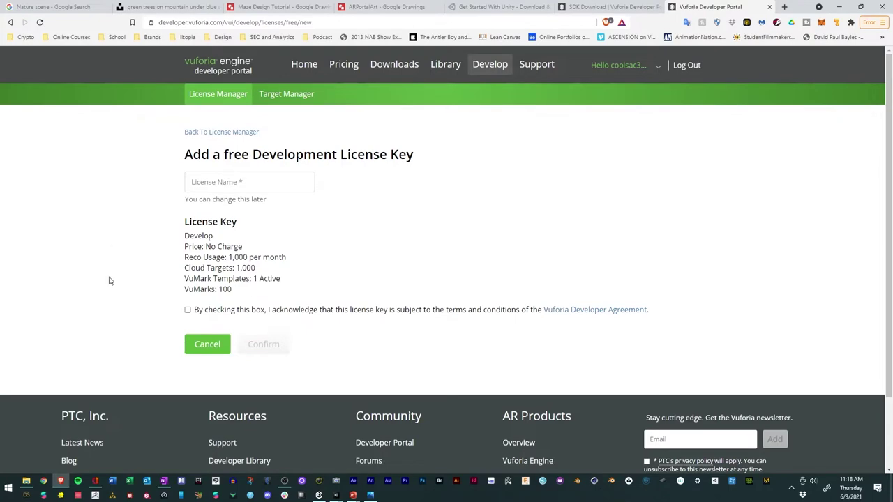
left_click(200, 344)
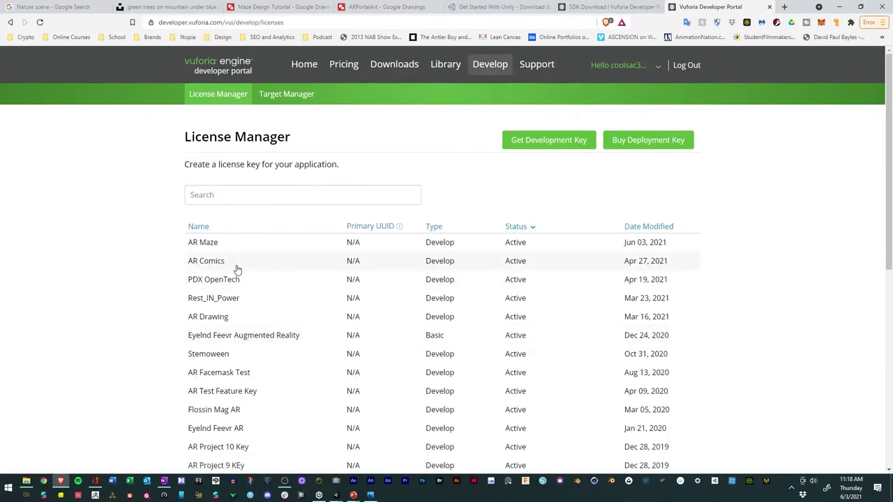
left_click(233, 262)
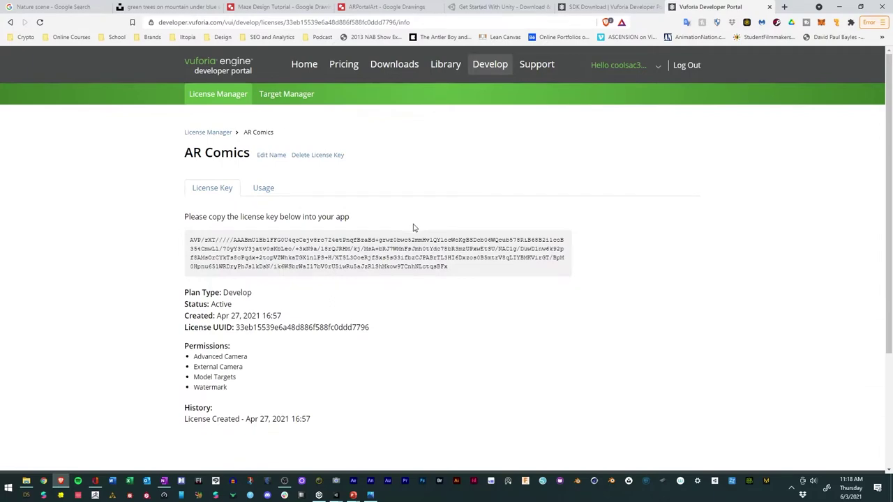
left_click(399, 257)
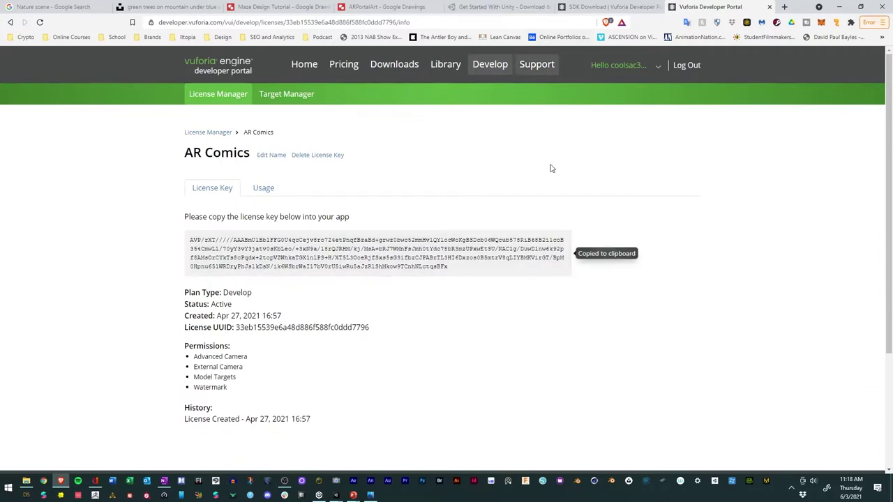
- Back in the ARPortal_Tutorial Unity project, paste the copied key into App License Key
mouse_move(335, 496)
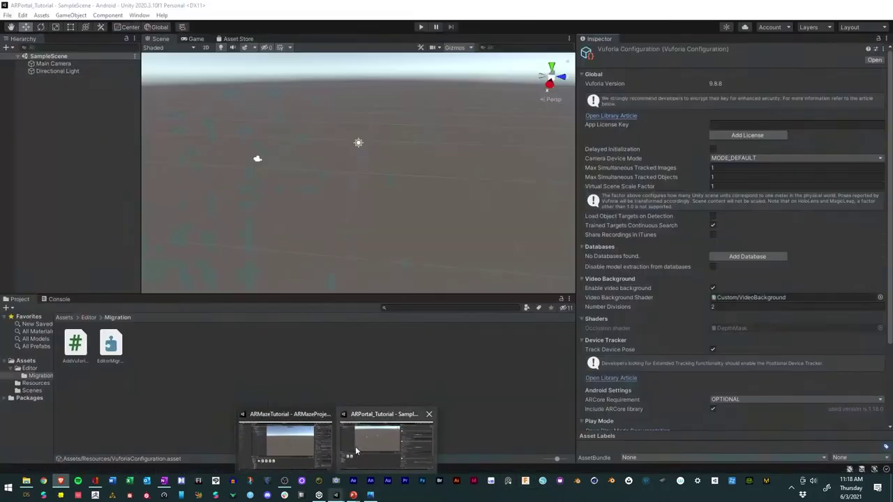
left_click(370, 441)
left_click(733, 124)
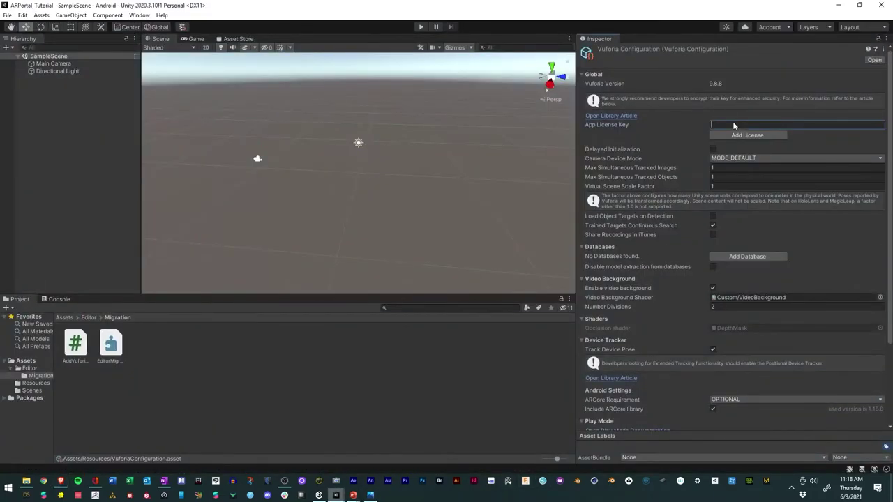
key("ctrl+v")
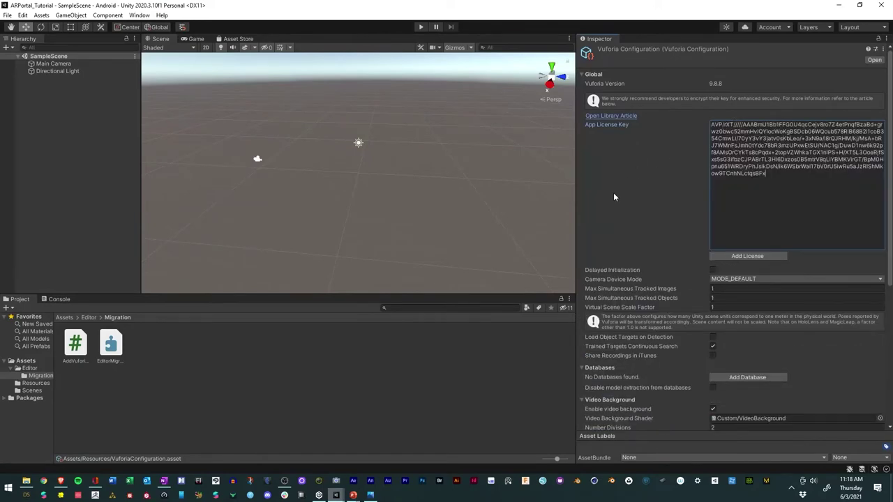
- Turn off Track Device Pose in the Vuforia Configuration
scroll(631, 210, "down", 5)
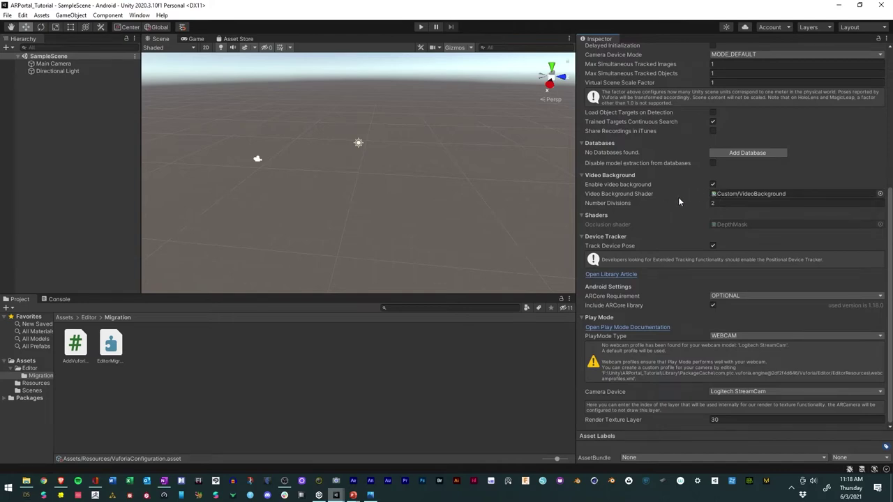
scroll(678, 198, "up", 5)
scroll(679, 202, "down", 4)
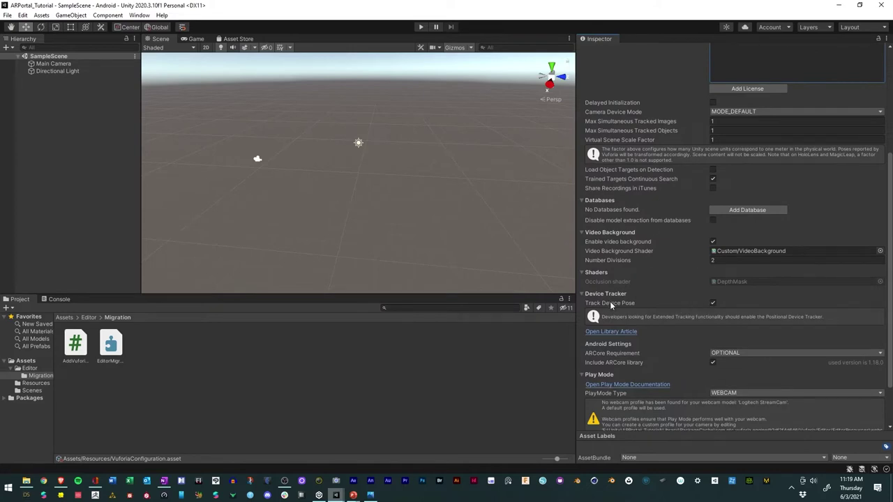
left_click(713, 302)
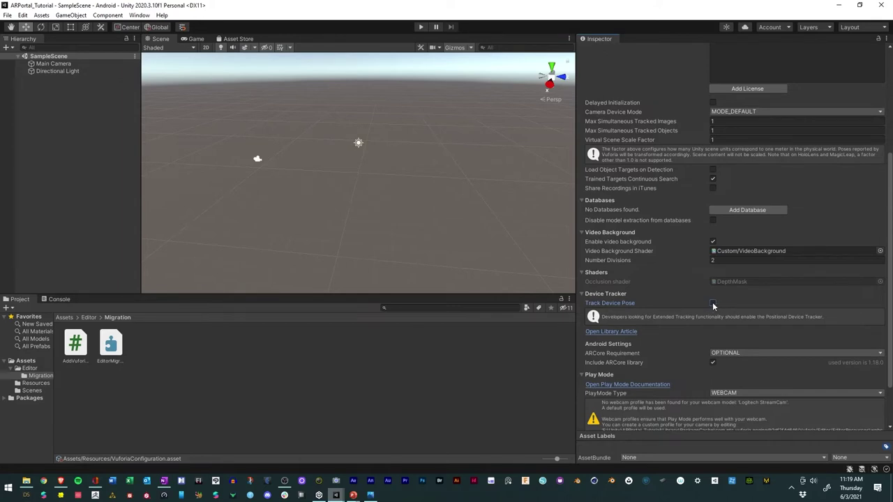
- Keep Vuforia's play mode type as WEBCAM and the camera device as Logitech StreamCam
scroll(715, 354, "down", 2)
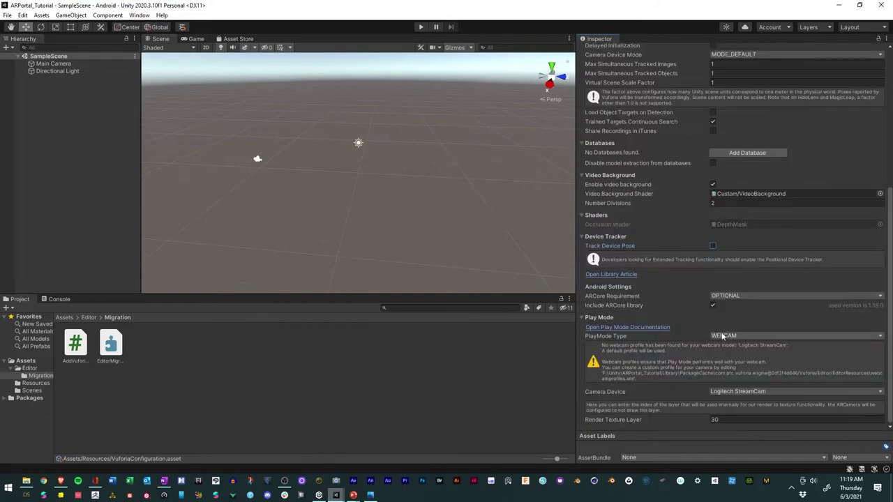
left_click(723, 337)
left_click(692, 341)
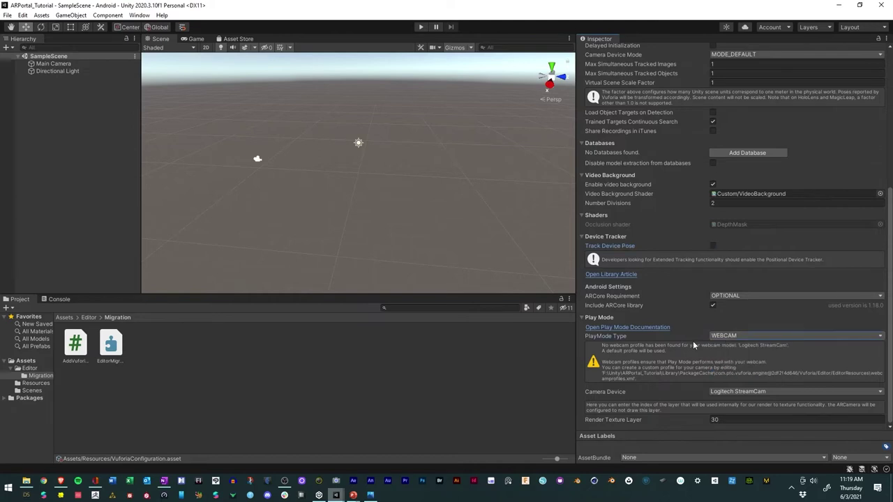
left_click(716, 392)
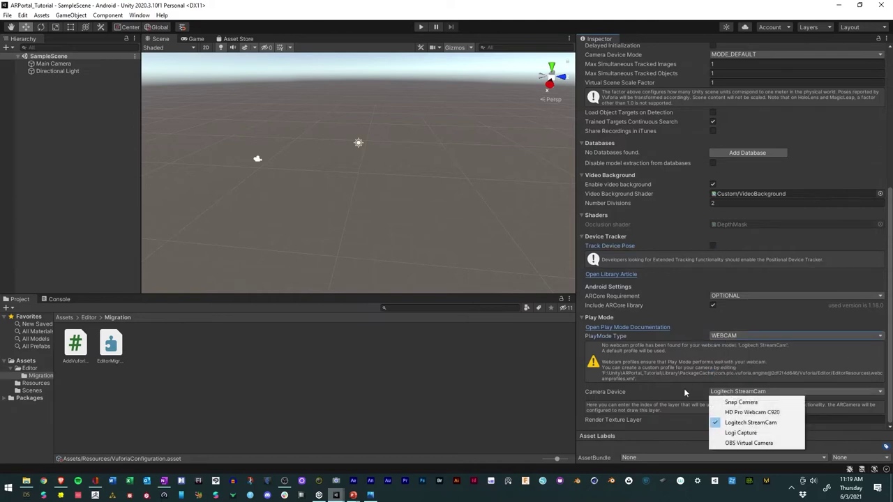
left_click(684, 393)
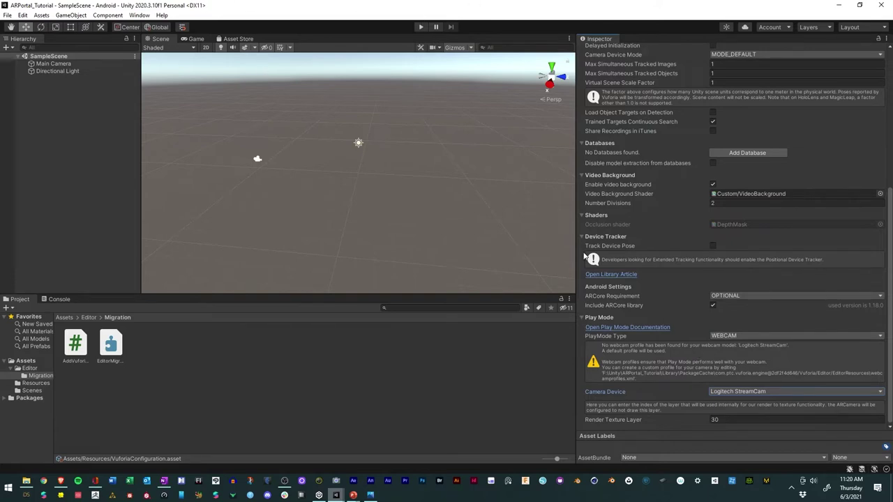
scroll(612, 238, "up", 3)
scroll(613, 239, "down", 3)
scroll(462, 185, "down", 2)
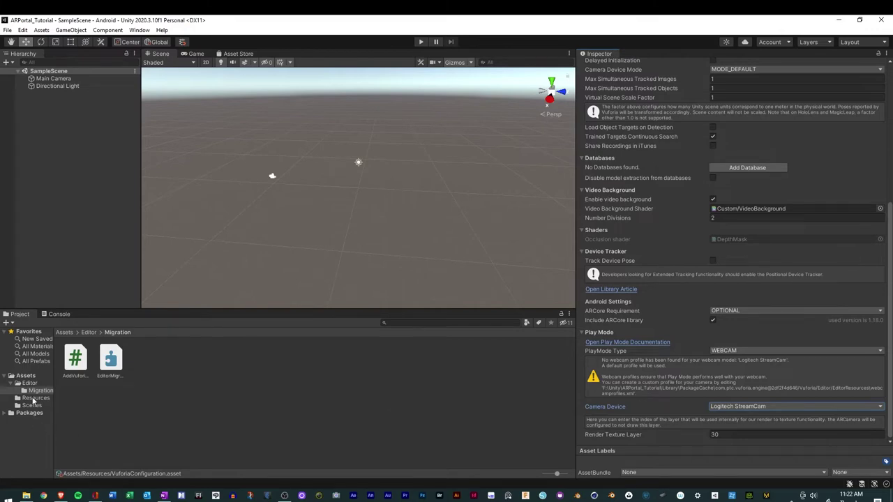
- Create an Images folder under Assets and open it
left_click(27, 375)
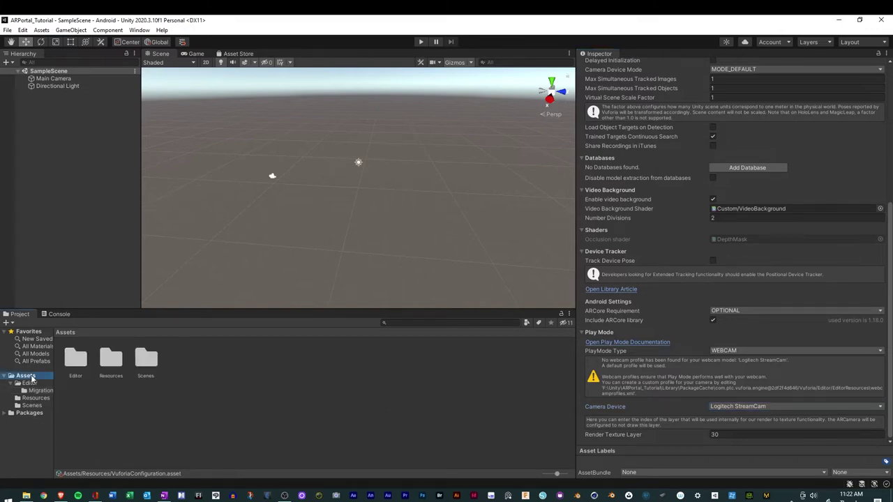
right_click(187, 397)
mouse_move(300, 149)
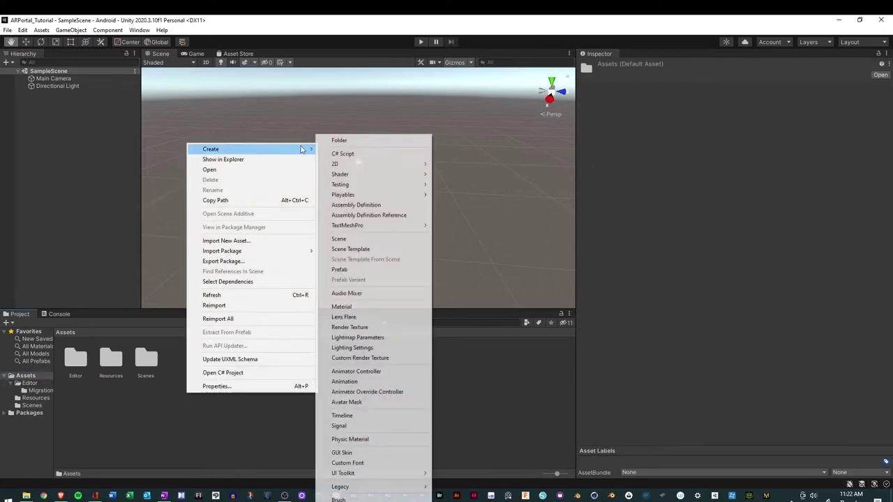
left_click(341, 140)
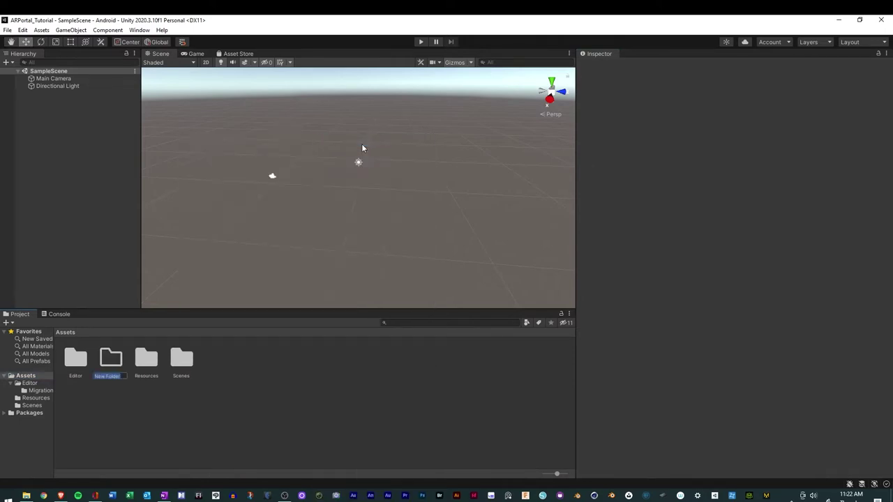
type("Images")
key("Return")
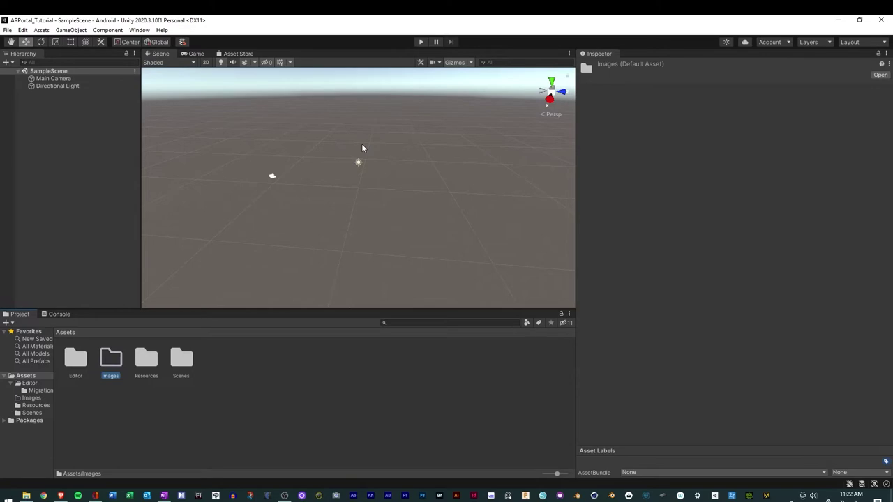
double_click(111, 359)
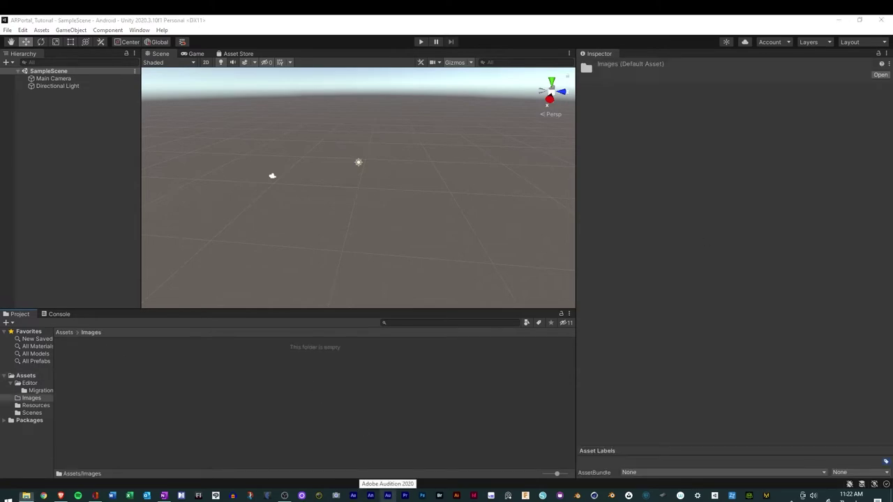
key("alt+Tab")
- Import the two JPG portal images into the Images folder and inspect each one
left_click_drag(636, 268, 223, 395)
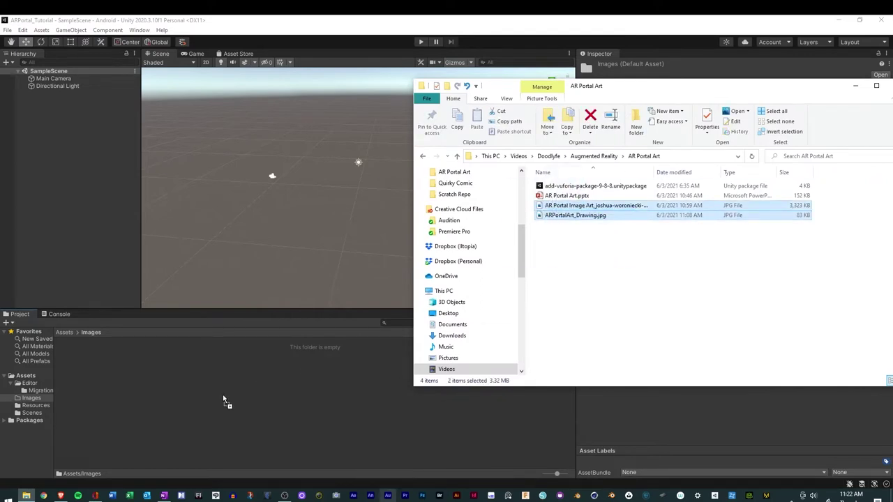
left_click(297, 414)
left_click(108, 361)
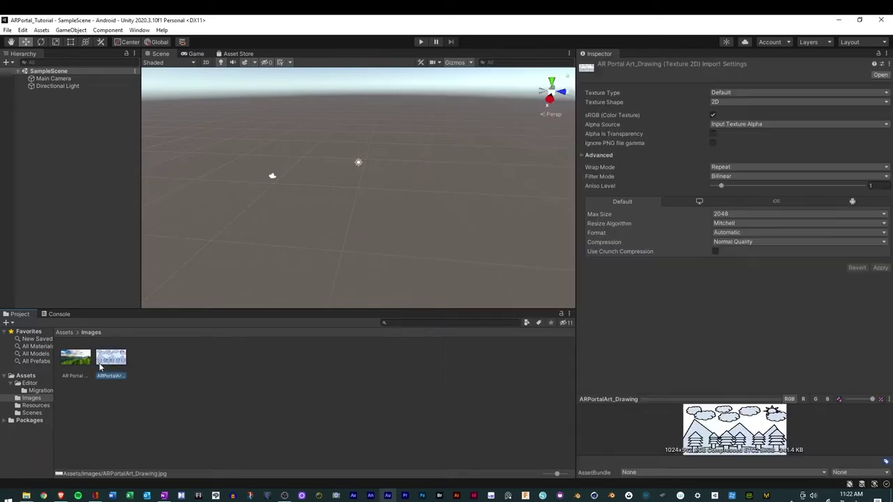
left_click(71, 359)
left_click(175, 397)
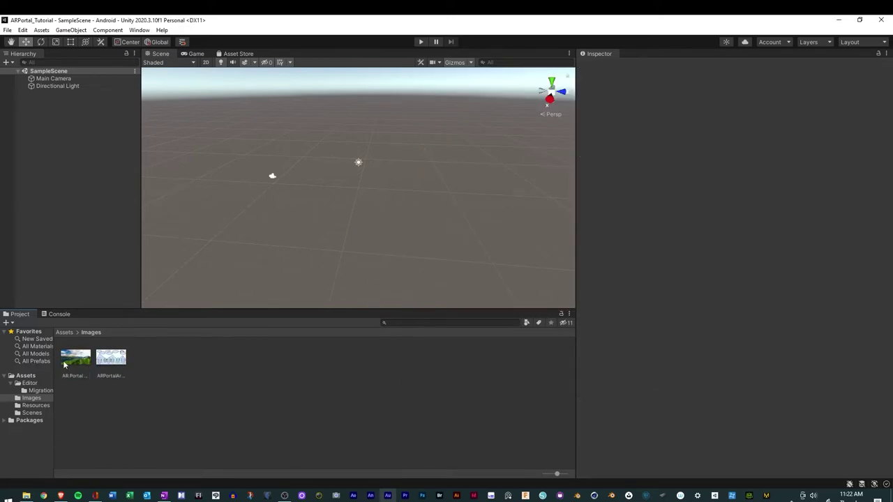
- Set both images' Texture Type to Sprite (2D and UI) and apply it
left_click(112, 368, "shift")
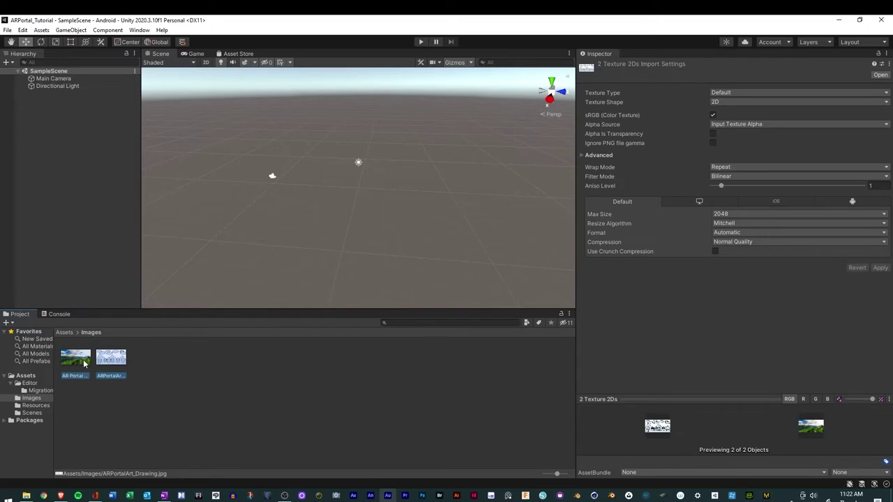
left_click(736, 92)
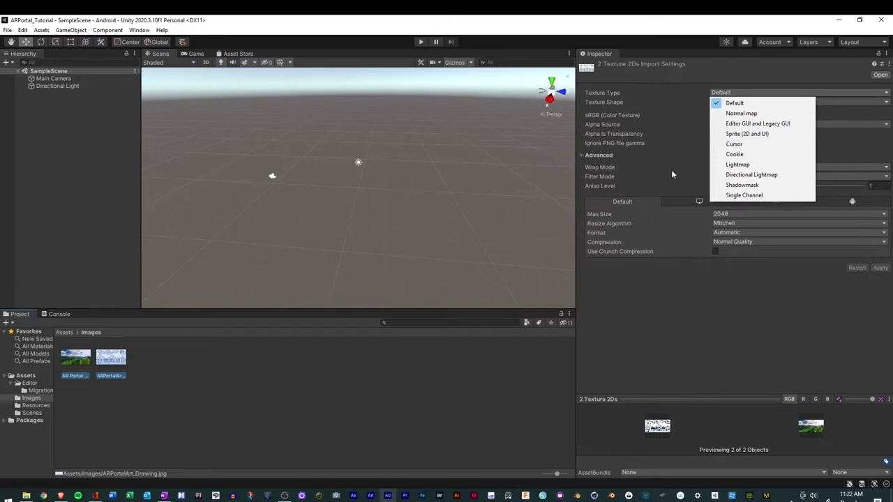
left_click(747, 134)
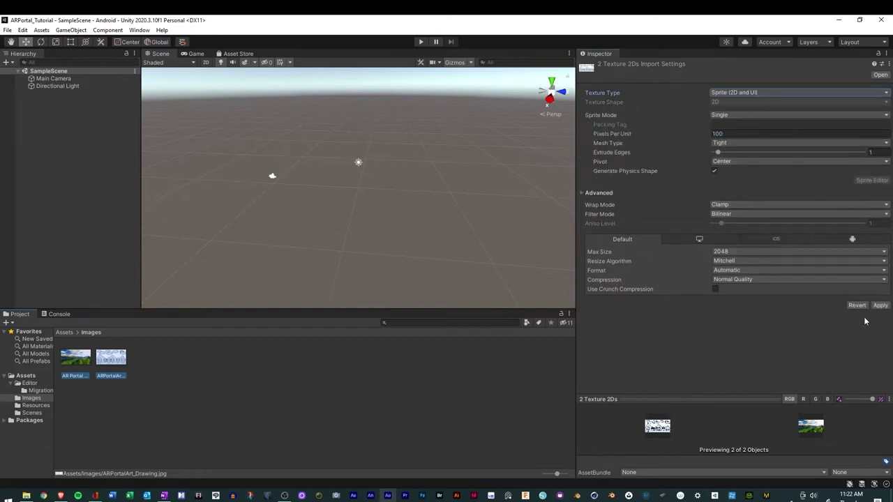
left_click(880, 305)
left_click(413, 429)
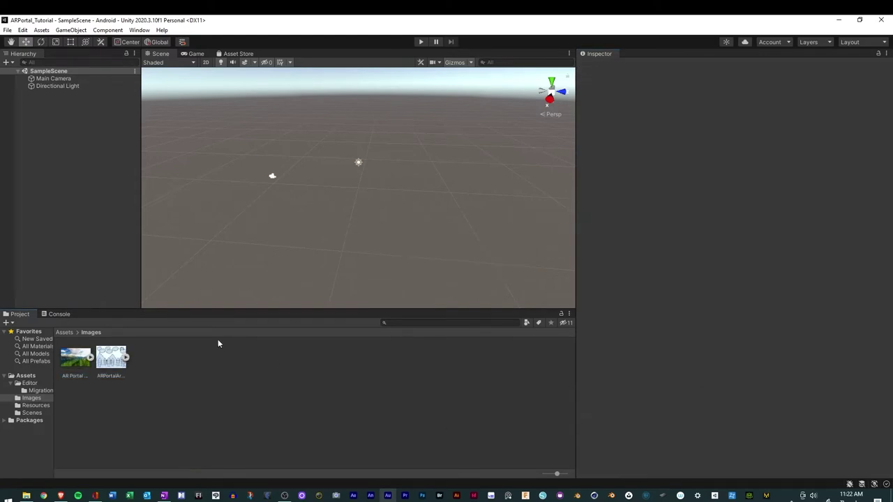
- Create a scene named ARPortal Art in the Scenes folder and open it
left_click(31, 413)
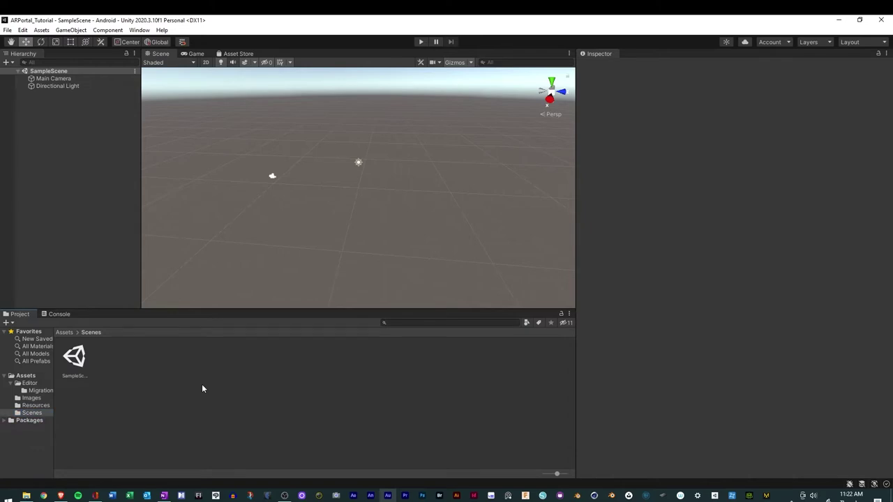
left_click(37, 413)
right_click(125, 360)
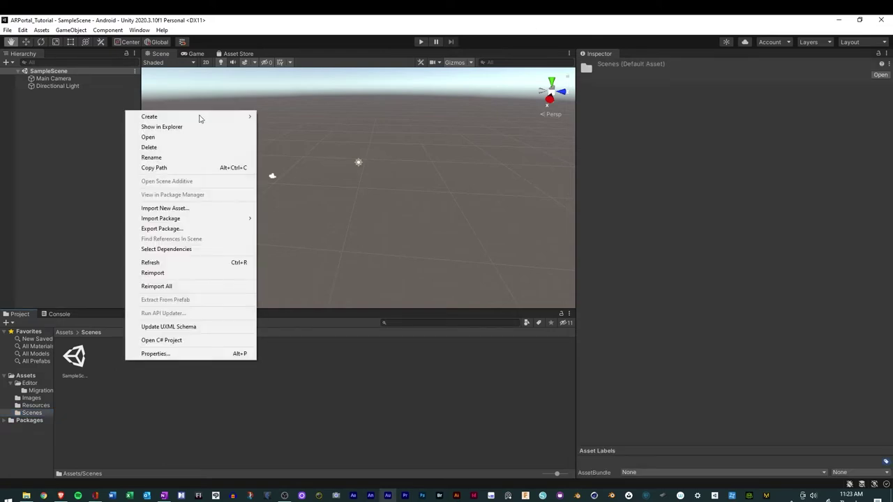
mouse_move(207, 122)
left_click(304, 214)
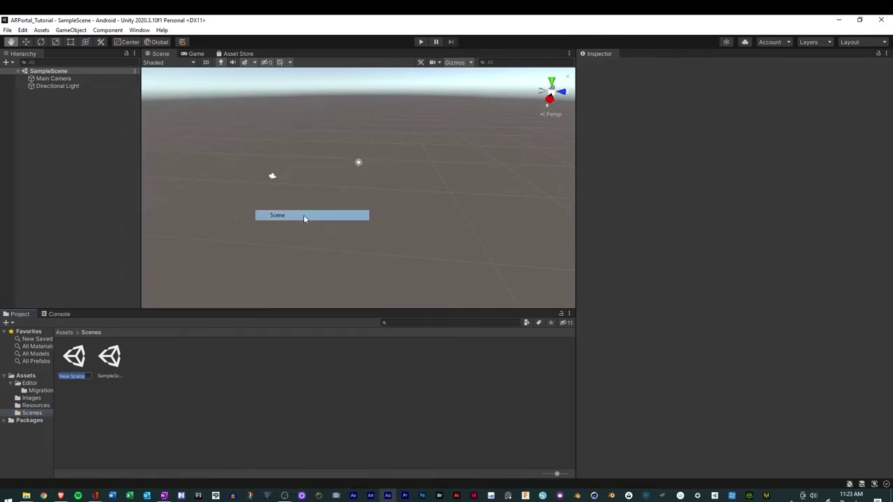
type("AR")
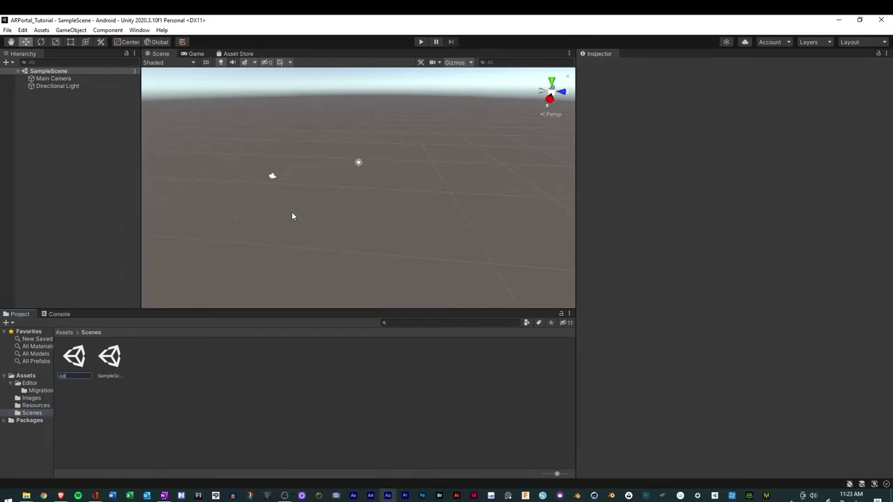
type("Portal_Tut")
key("Return")
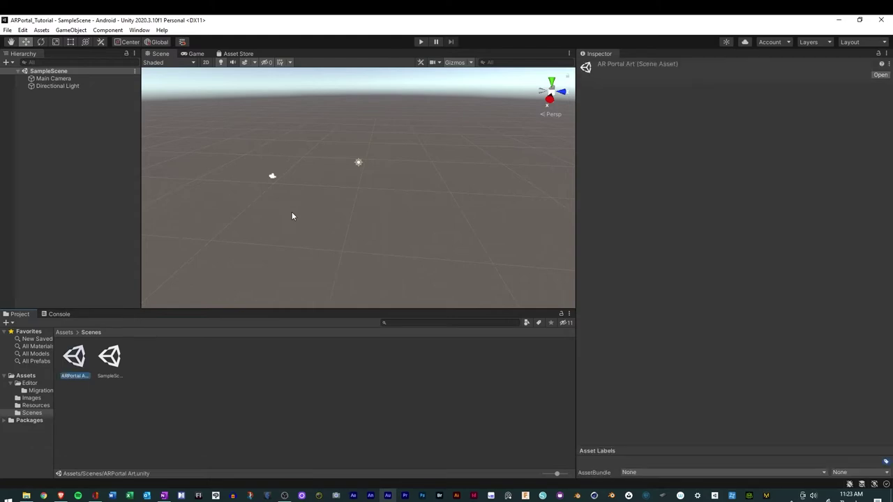
double_click(74, 359)
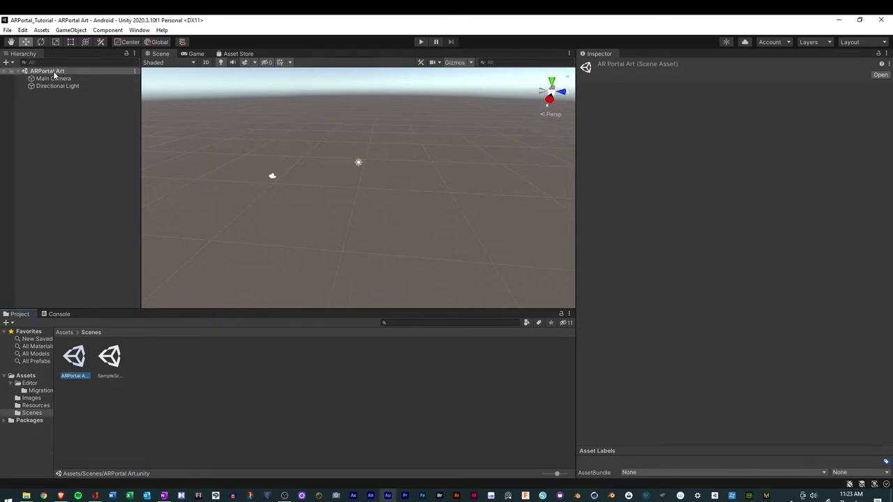
left_click(66, 167)
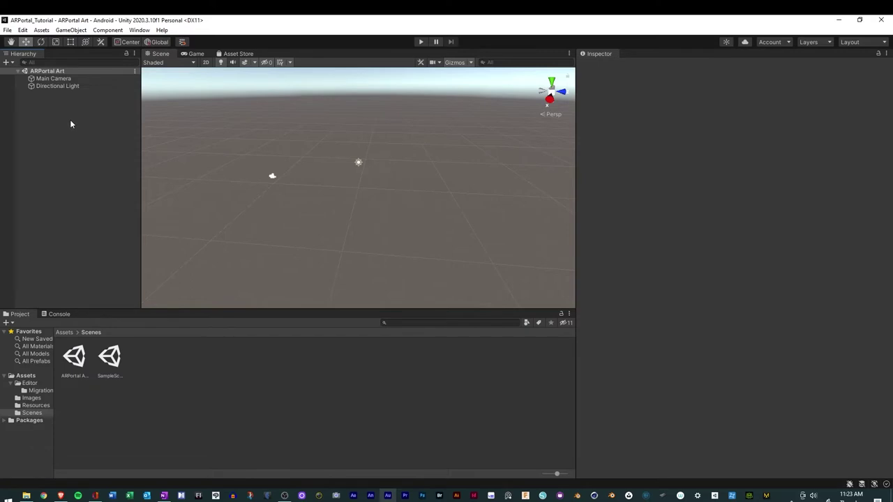
- Add a Vuforia AR Camera to the scene
left_click(56, 80)
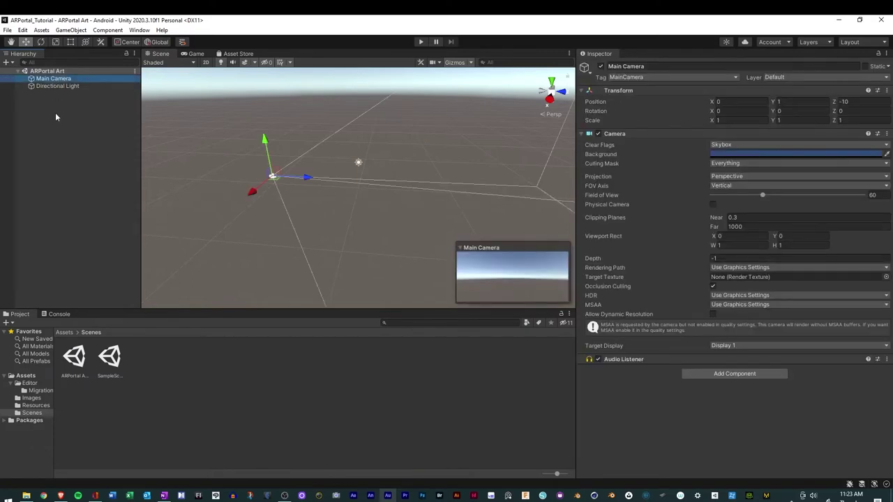
left_click(56, 111)
left_click(61, 81)
left_click(78, 126)
right_click(66, 110)
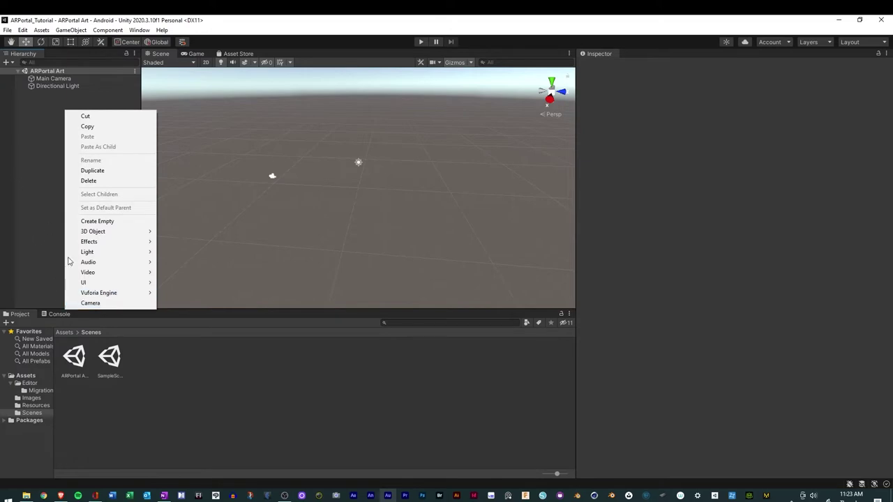
mouse_move(99, 295)
left_click(201, 293)
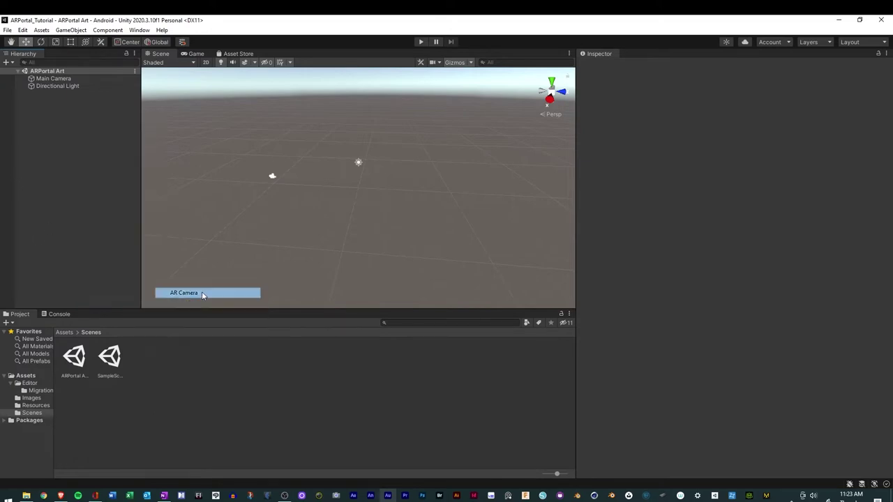
left_click(60, 93)
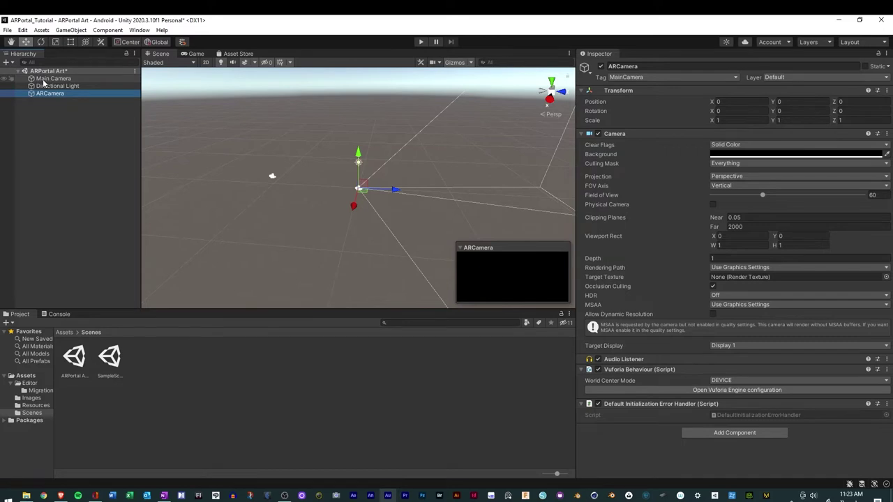
- Delete the default Main Camera and review the ARCamera's settings
left_click(43, 79)
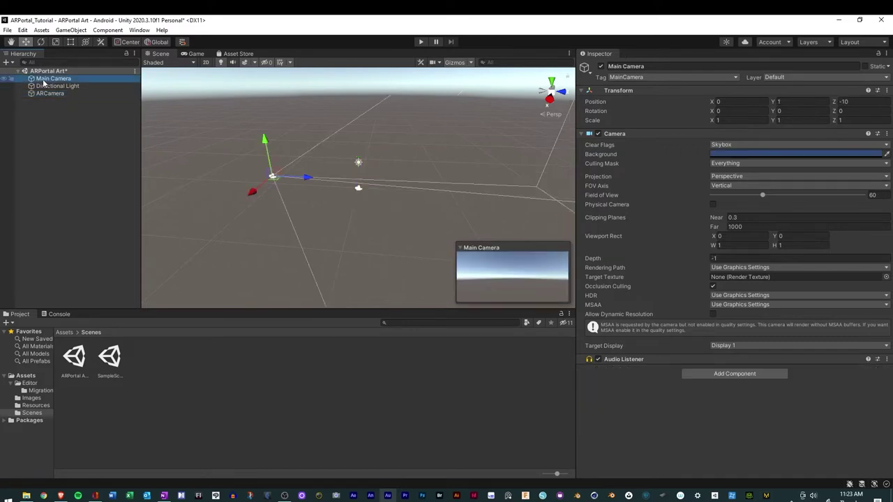
key("Delete")
left_click(42, 87)
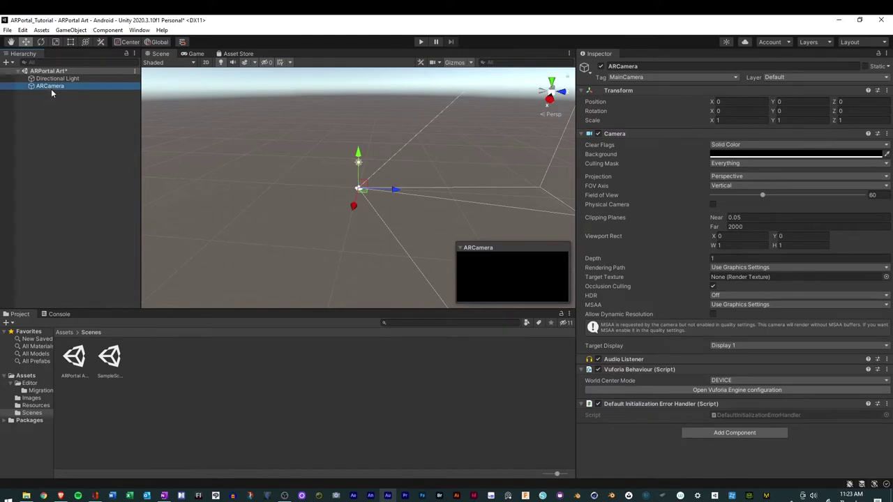
left_click(91, 111)
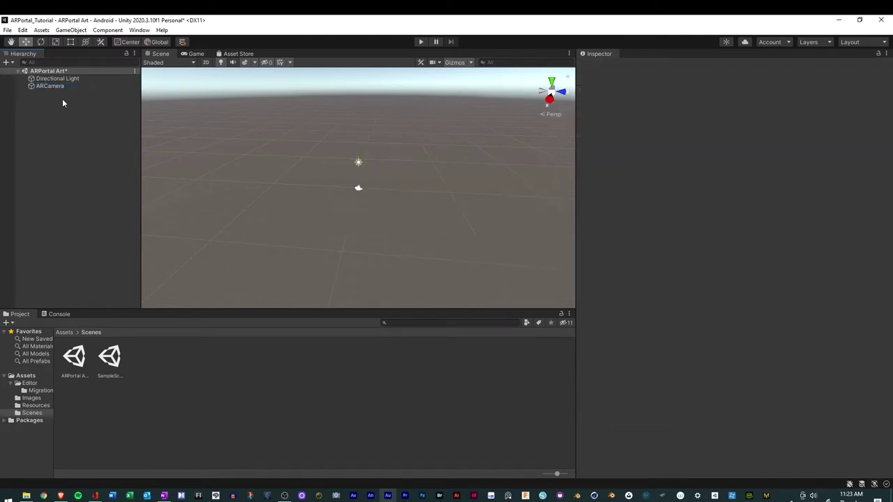
- Add a Vuforia Image Target to the scene
right_click(64, 109)
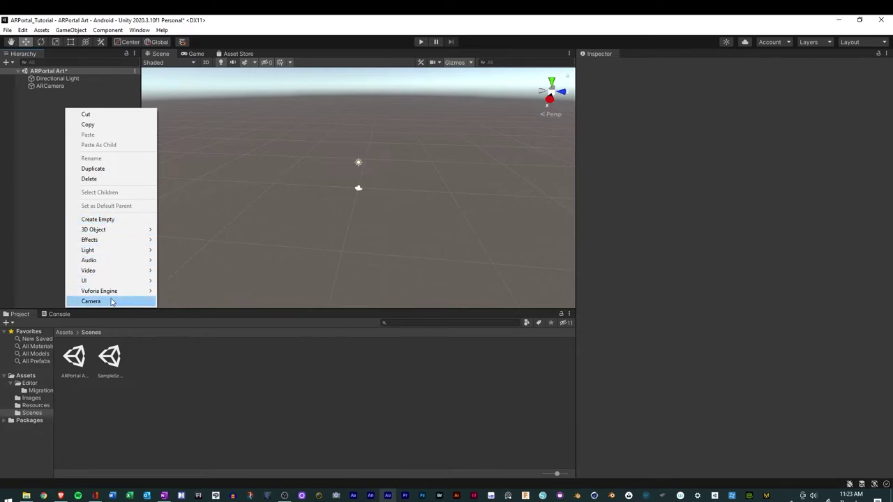
mouse_move(114, 293)
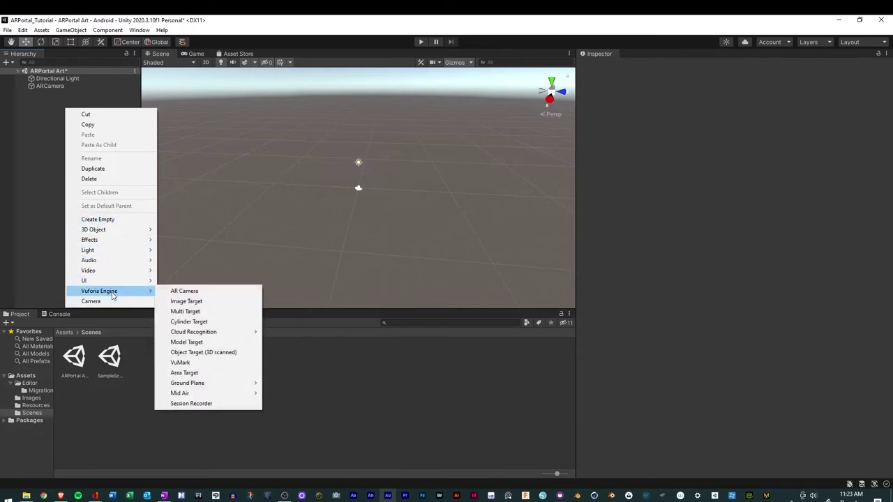
left_click(187, 301)
left_click(62, 116)
left_click(57, 79)
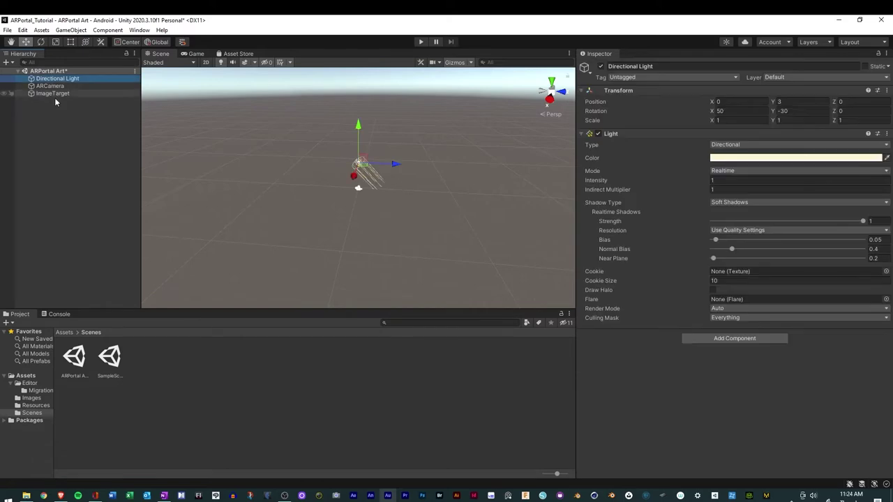
left_click(56, 94)
- Rename the ImageTarget to Portal Image and select it
left_click(58, 95)
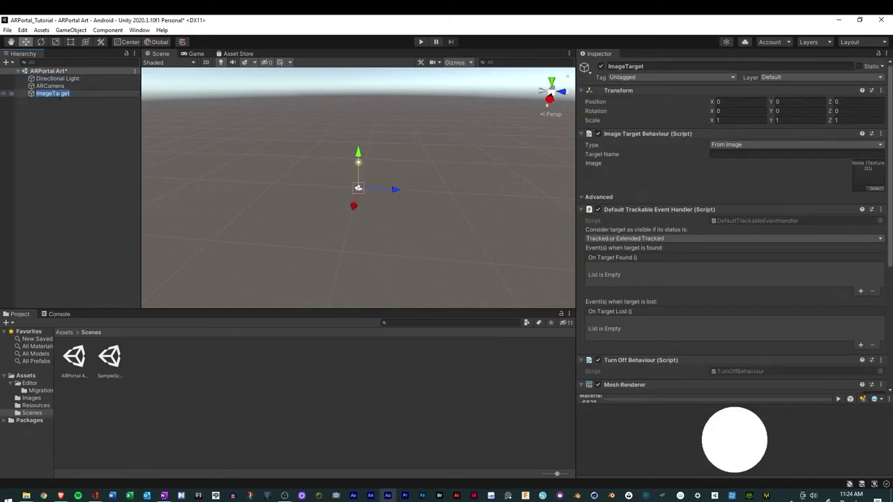
type("Portal Inv")
type("age")
key("Return")
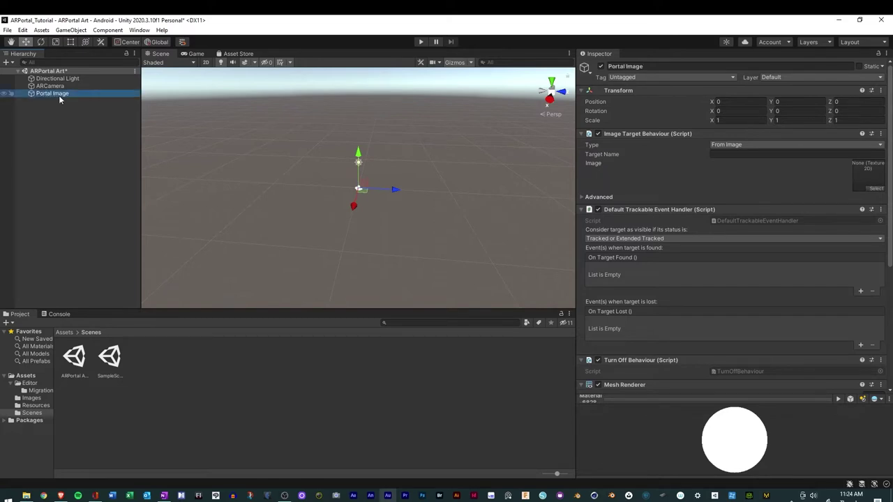
left_click(69, 106)
left_click(65, 92)
- Assign the mountain landscape picture as Portal Image's target image and frame it in view
left_click(876, 189)
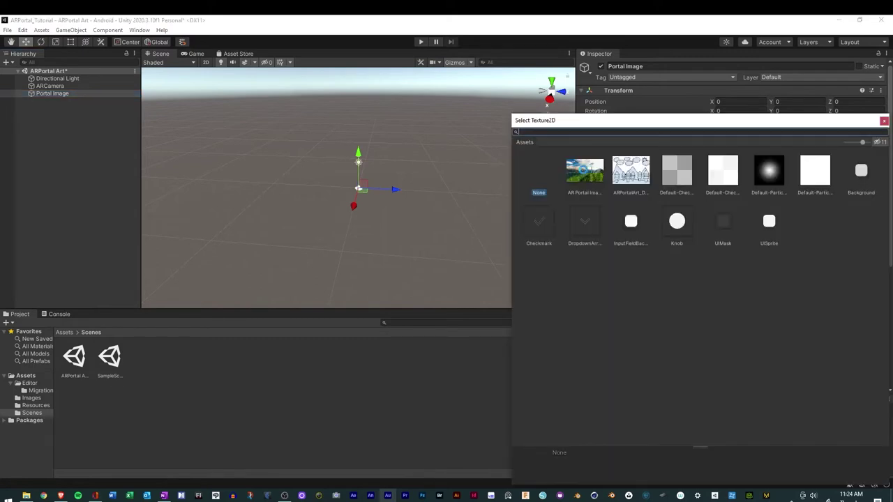
double_click(583, 171)
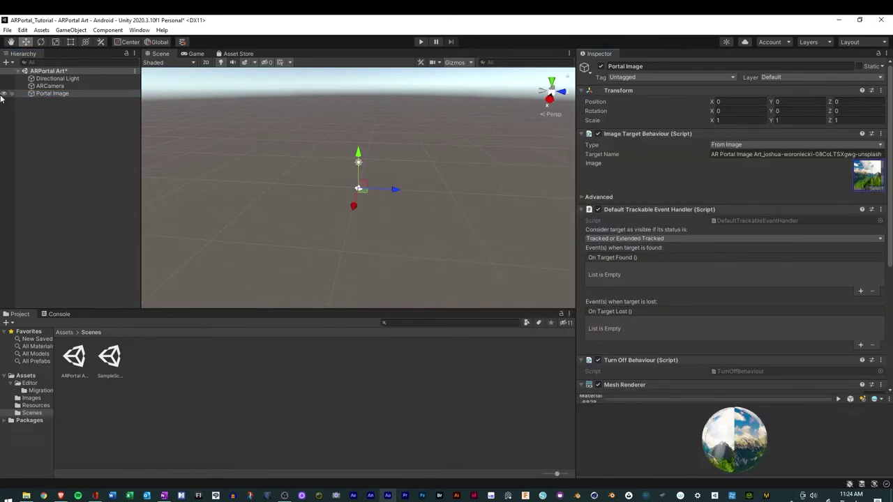
left_click(30, 93)
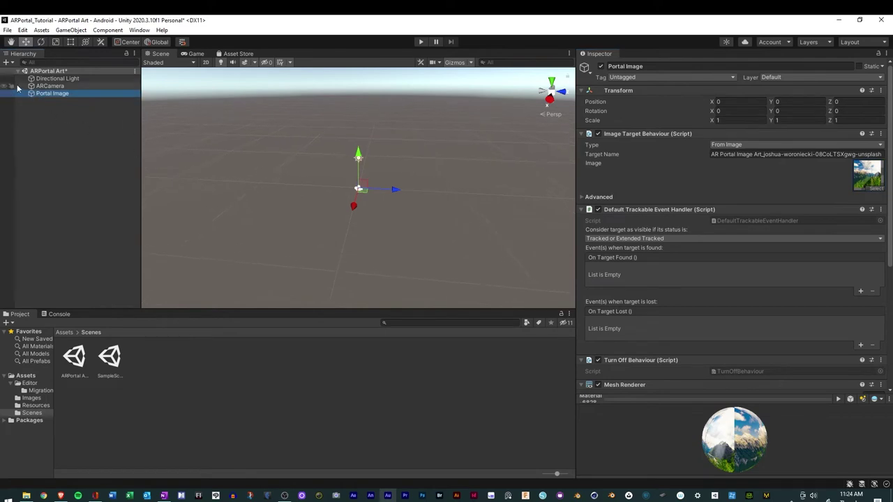
double_click(32, 93)
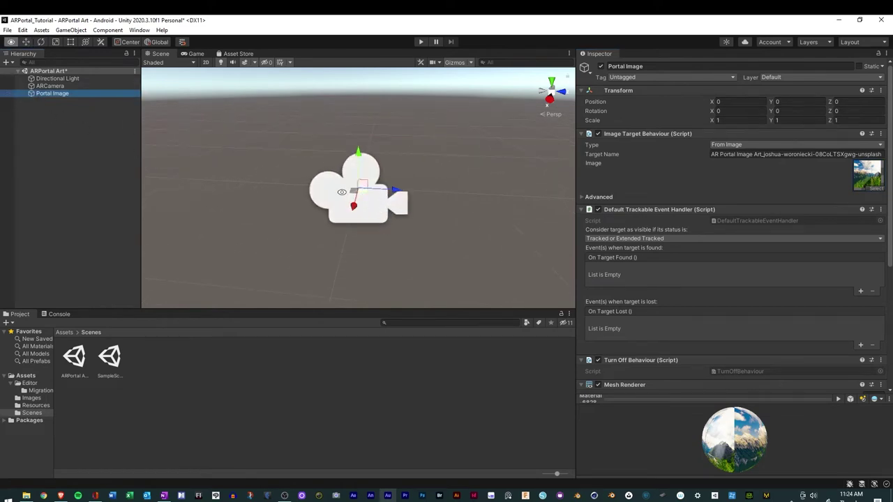
left_click_drag(328, 244, 346, 247, "alt")
scroll(339, 243, "up", 3)
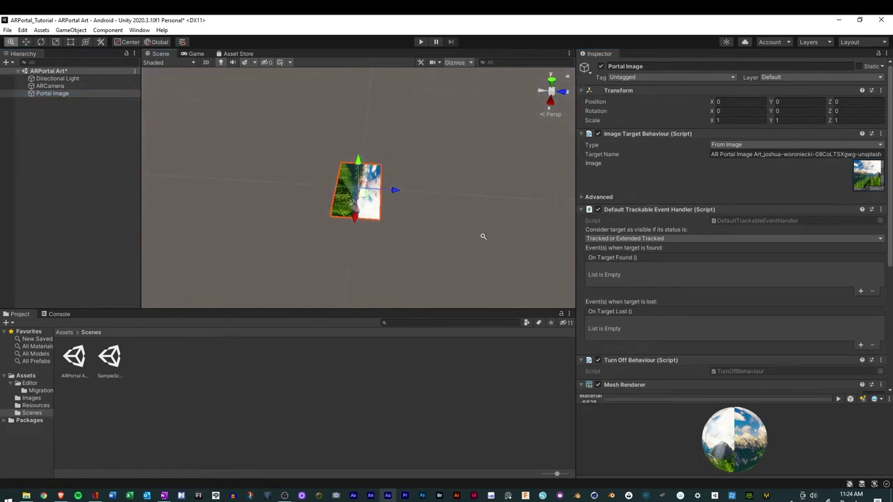
left_click_drag(198, 215, 459, 289, "alt")
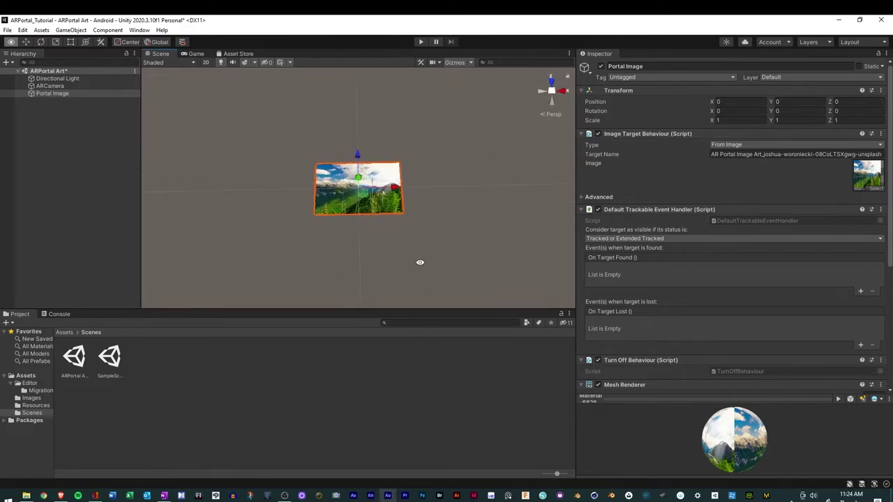
scroll(352, 214, "up", 5)
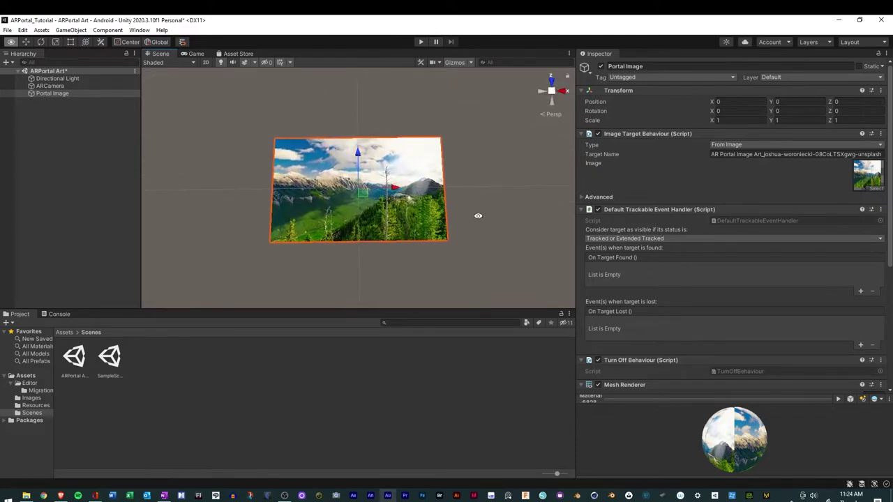
left_click_drag(377, 232, 375, 257, "alt")
- Add a 3D Cube to the scene
left_click_drag(379, 253, 377, 252, "alt")
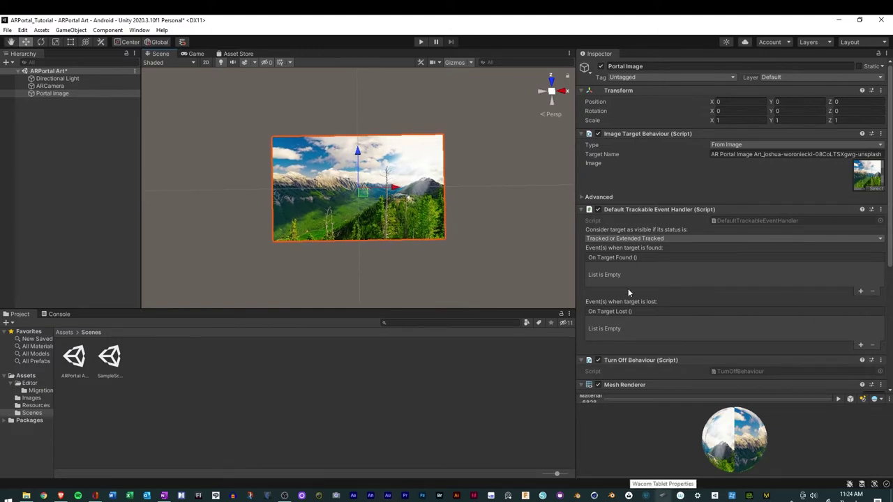
right_click(56, 107)
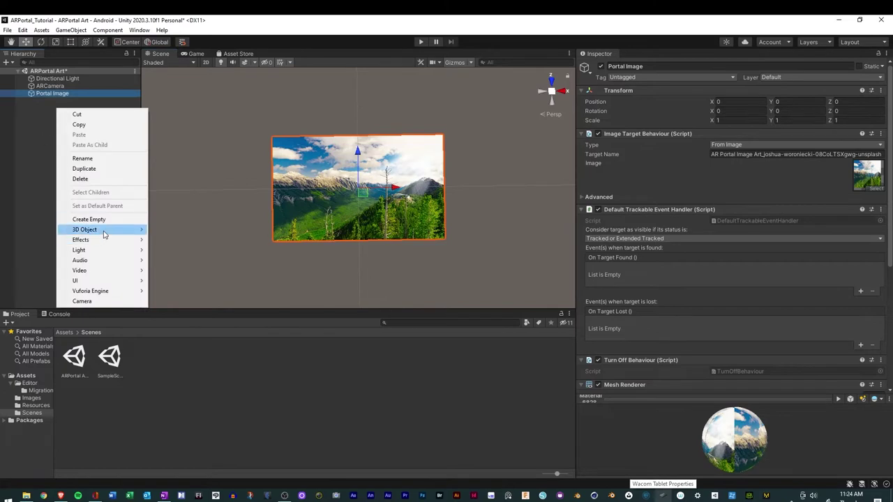
mouse_move(104, 235)
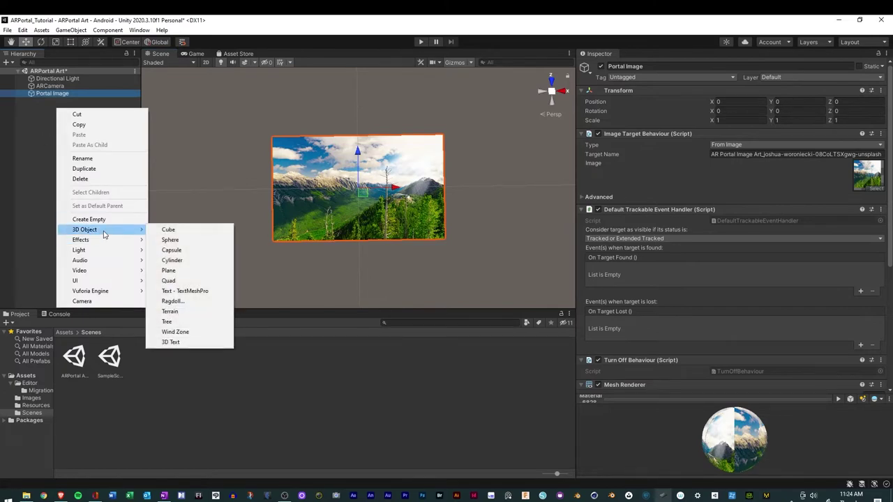
key("Down")
key("Down")
key("Up")
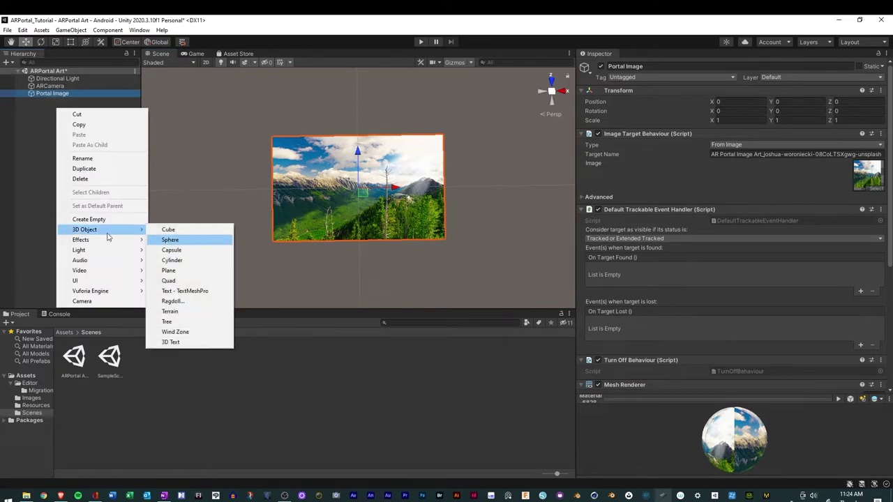
key("Left")
mouse_move(141, 235)
left_click(170, 226)
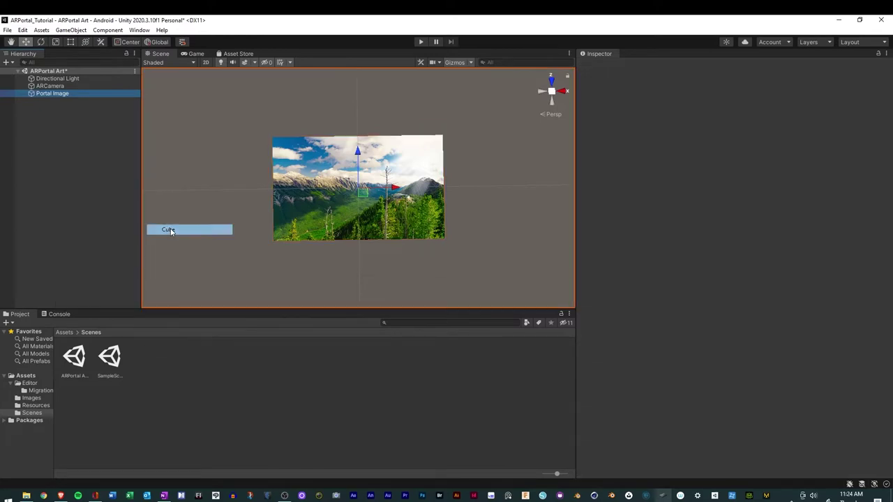
- Shrink the cube to about 0.08 scale over the image centre
left_click(56, 42)
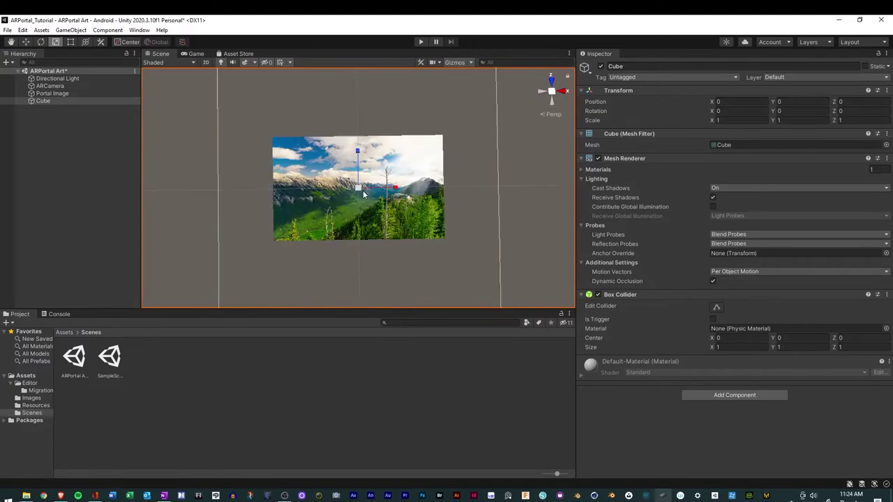
left_click_drag(349, 189, 325, 198)
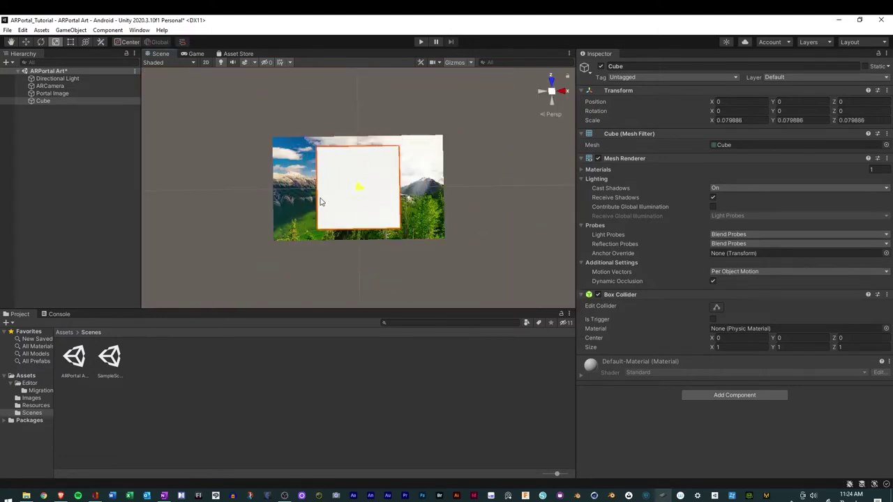
left_click(25, 377)
- Create a Materials folder in Assets and open it
right_click(178, 392)
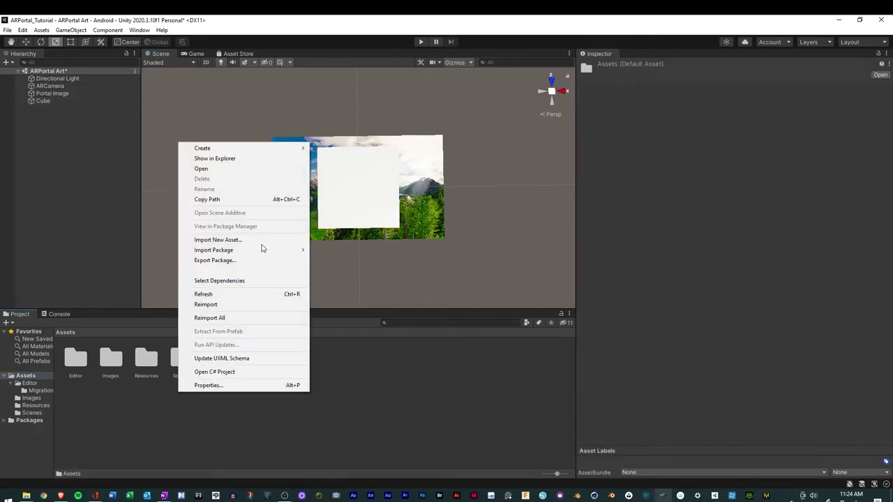
mouse_move(283, 153)
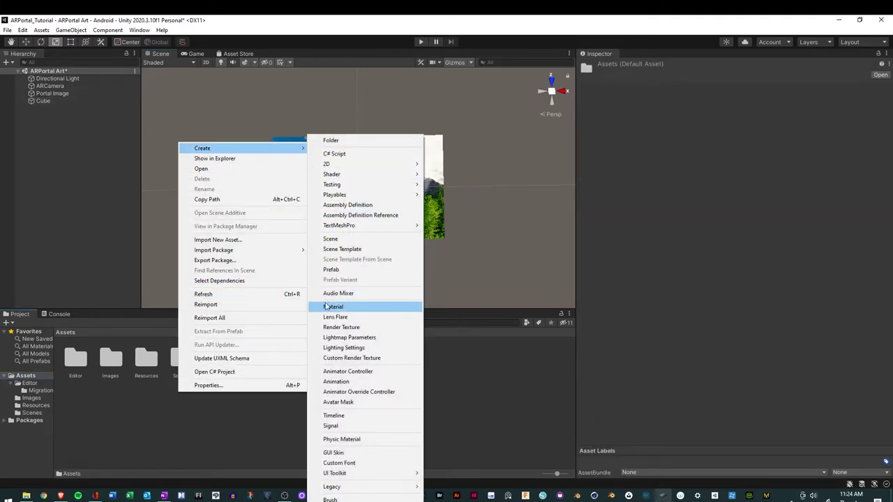
left_click(355, 140)
type("Mat")
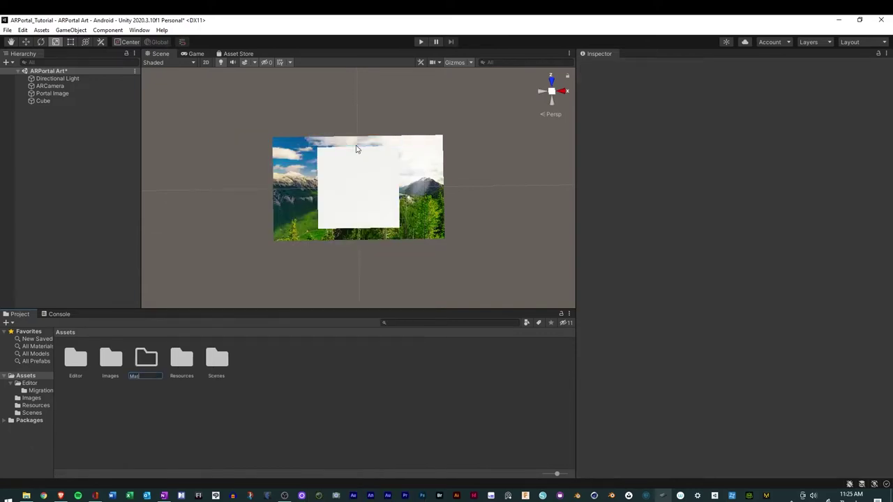
type("erials")
key("Return")
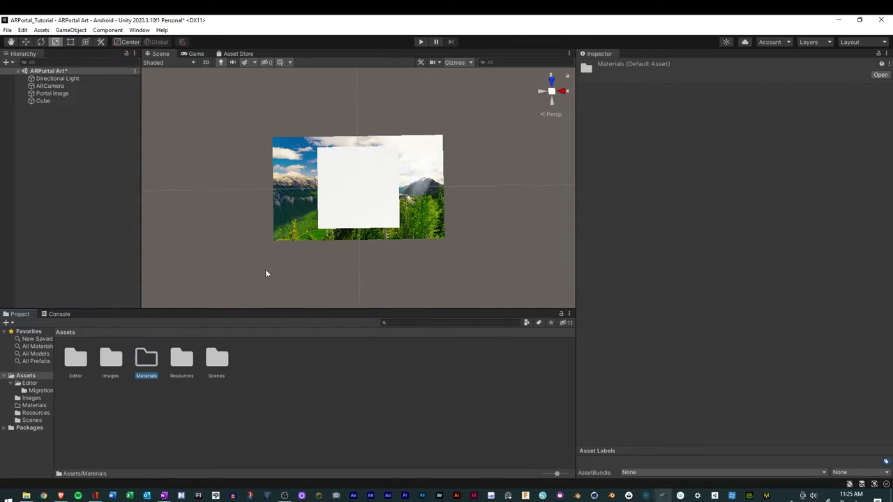
double_click(148, 360)
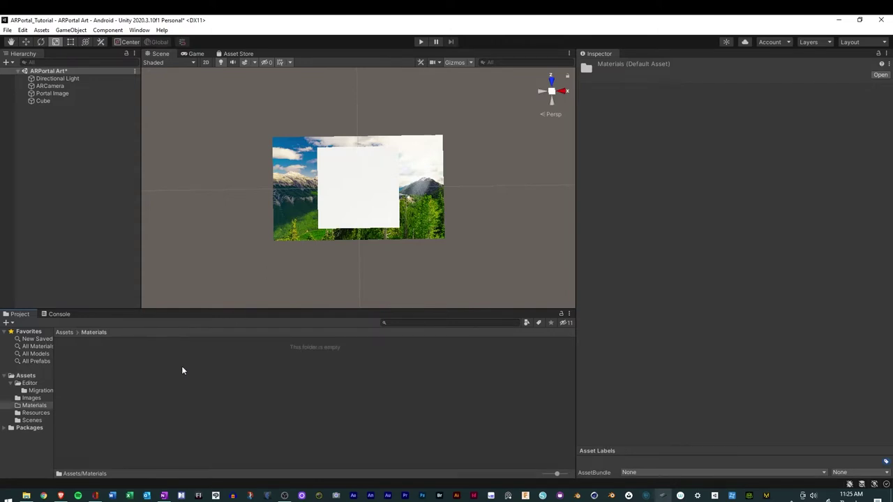
- Create a material named Red with a bright red base colour
left_click_drag(237, 204, 257, 221, "alt")
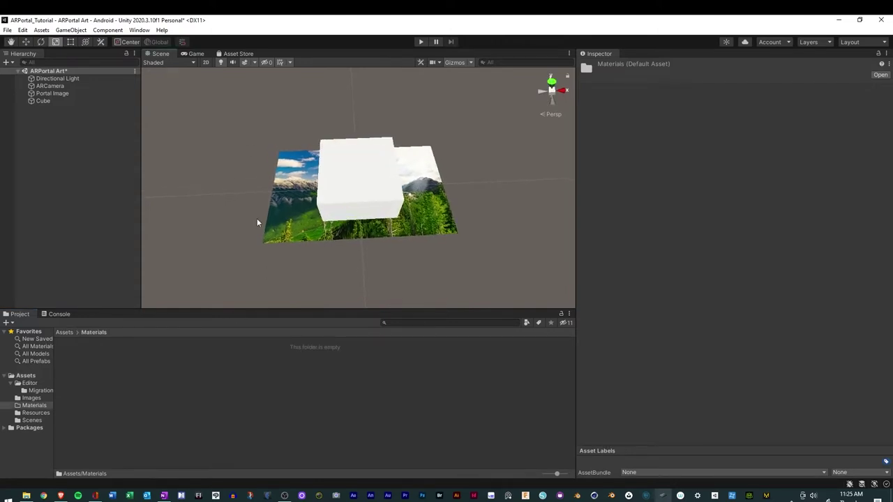
right_click(260, 372)
mouse_move(353, 126)
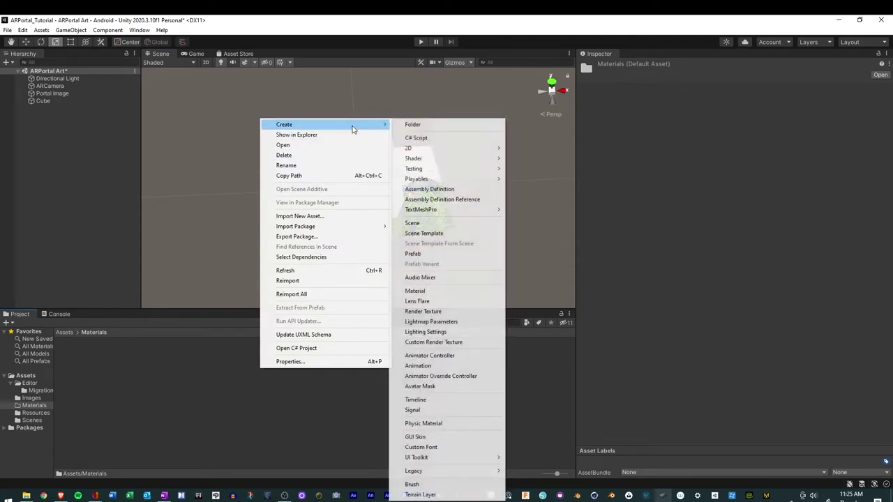
left_click(415, 291)
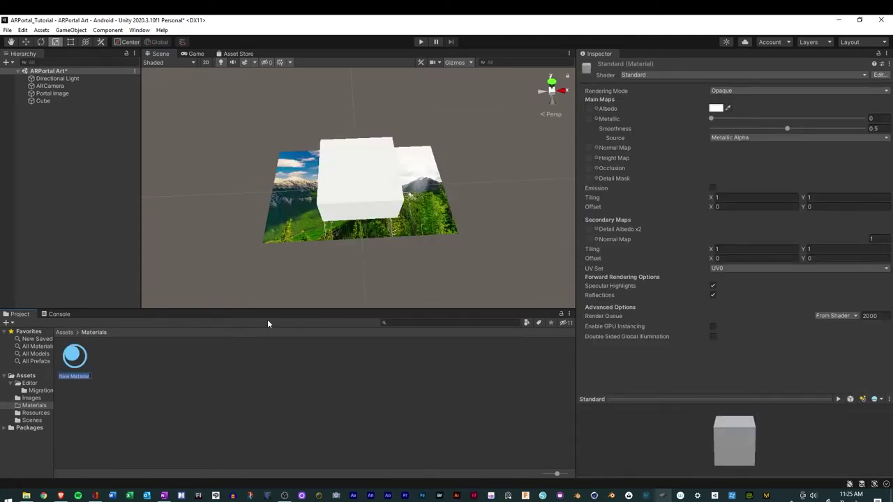
type("Red")
key("Return")
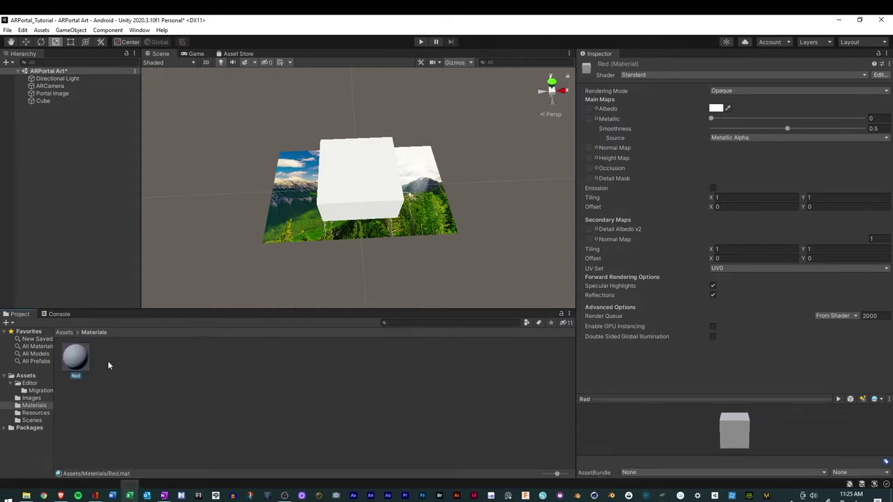
left_click(715, 109)
left_click(778, 166)
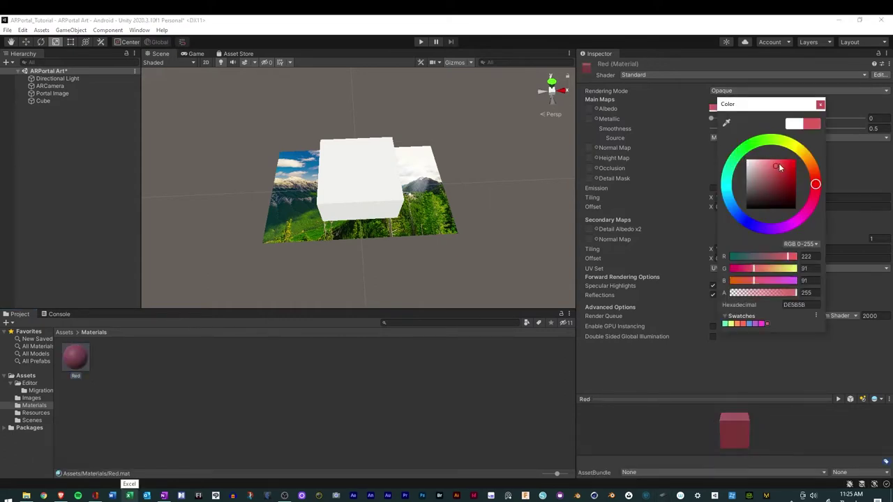
left_click_drag(780, 167, 815, 136)
left_click(820, 104)
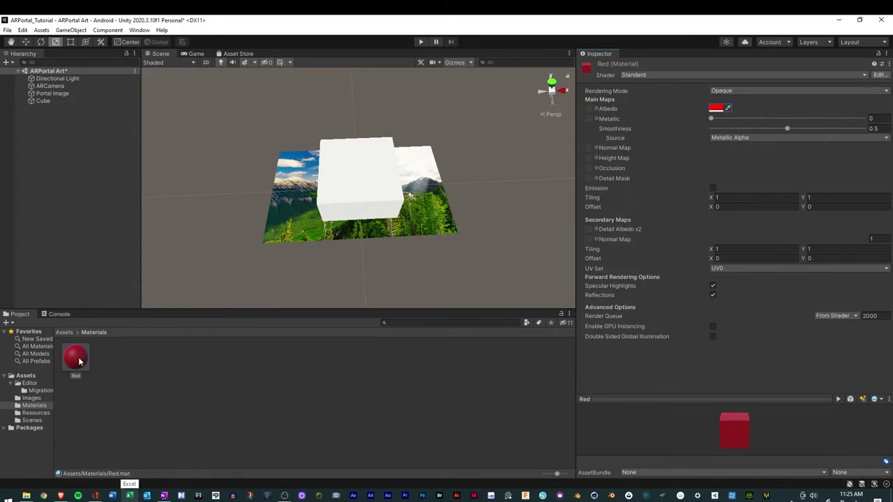
- Apply the Red material to the cube and reselect the cube
left_click_drag(79, 361, 403, 194)
left_click_drag(373, 257, 318, 155, "alt")
key("r")
left_click(344, 172)
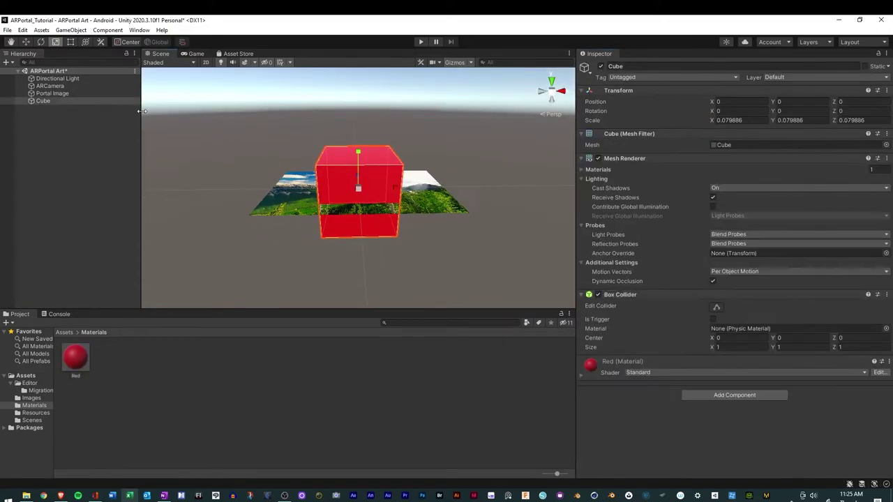
- Raise the red cube slightly above the portal image and save the scene
left_click(26, 41)
left_click_drag(358, 156, 480, 253)
left_click(480, 253)
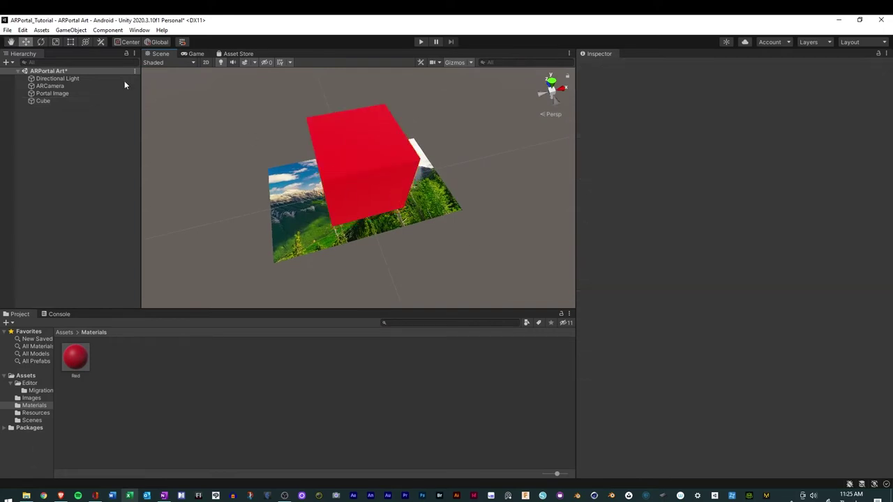
left_click(7, 30)
left_click(27, 75)
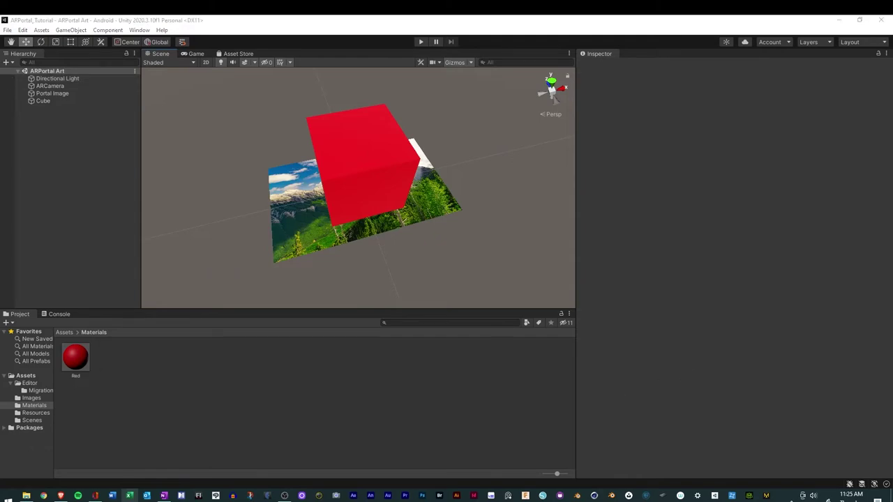
- Test webcam tracking of the printed mountain photo in Play mode, then stop
key("alt+Tab")
double_click(569, 19)
key("alt+Tab")
left_click(421, 42)
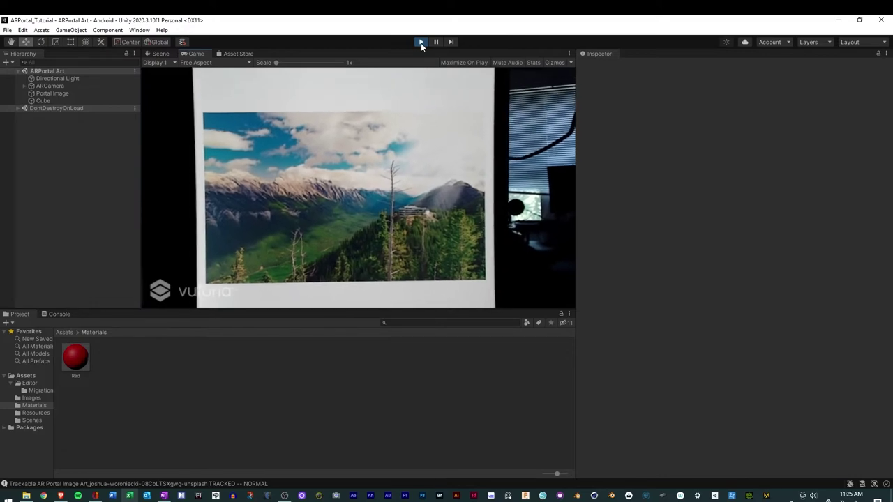
left_click(421, 43)
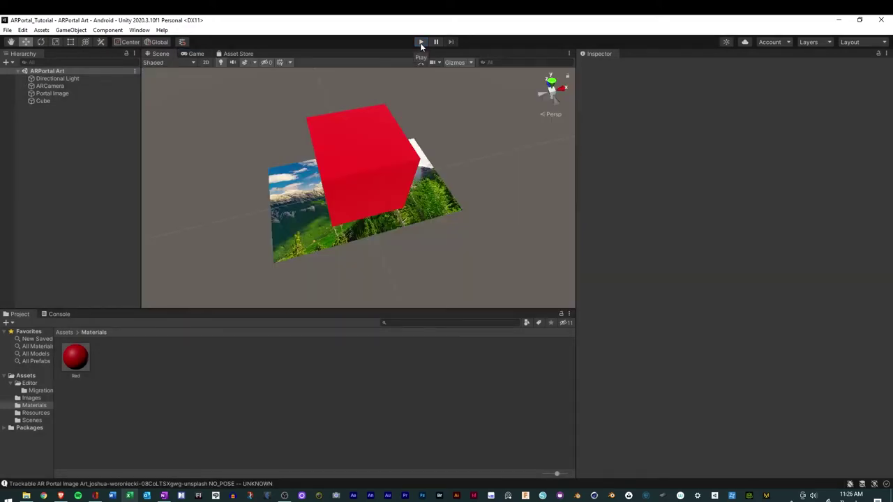
- Make the Cube a child of Portal Image in the Hierarchy
left_click(50, 93)
left_click(42, 102)
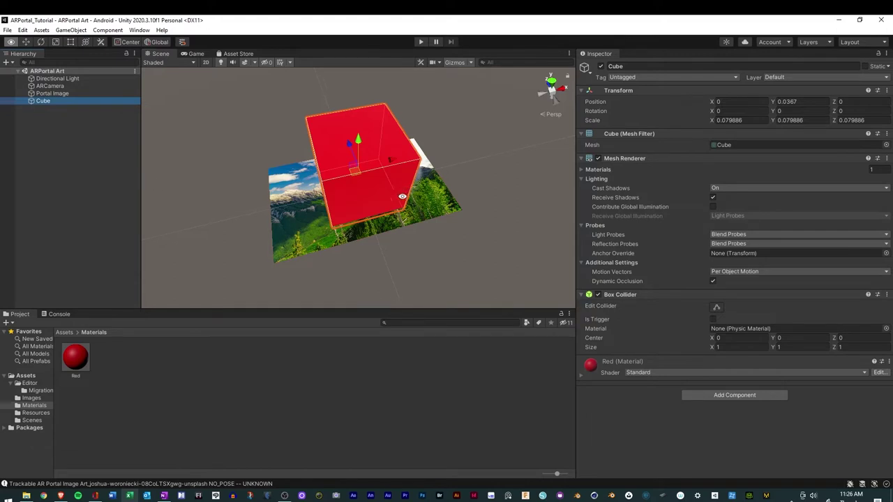
left_click_drag(321, 209, 143, 223, "alt")
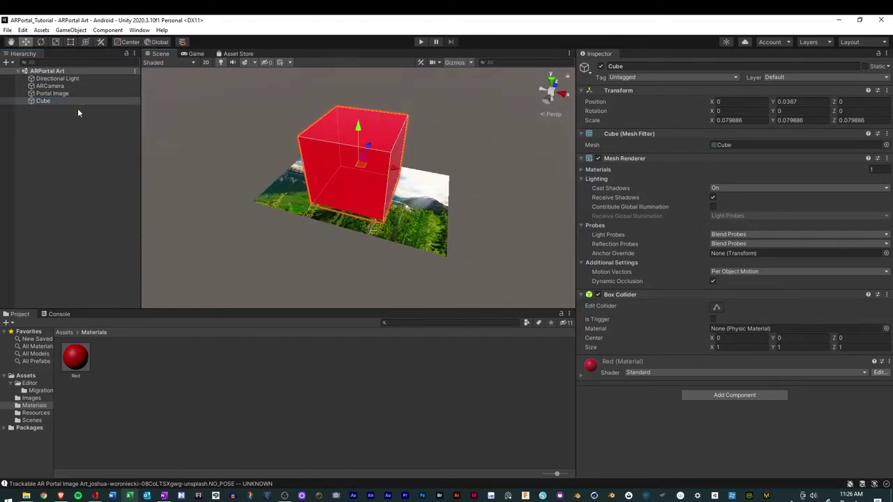
left_click(46, 95)
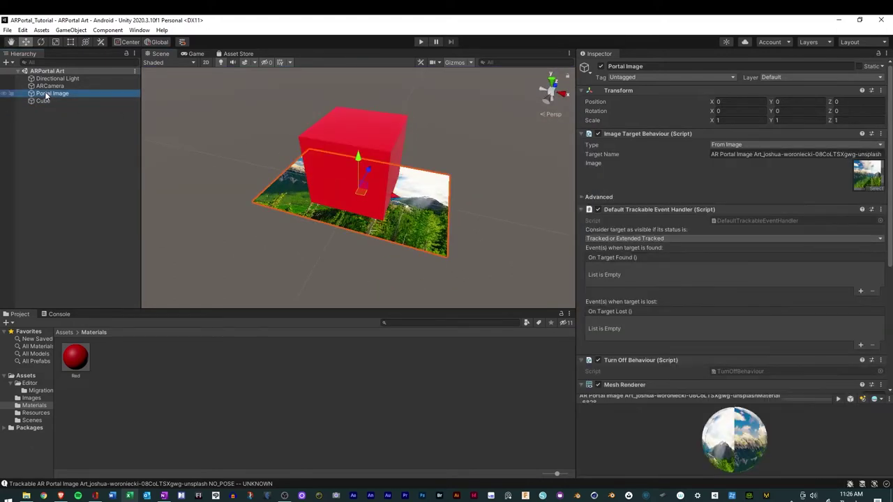
left_click(42, 101)
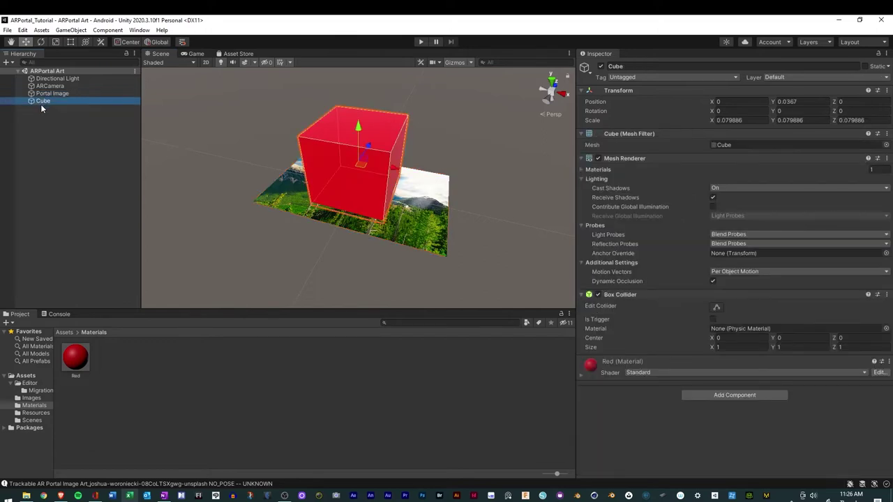
left_click_drag(41, 100, 54, 93)
mouse_move(43, 119)
left_mouse_down()
mouse_move(43, 92)
mouse_move(45, 102)
left_mouse_up()
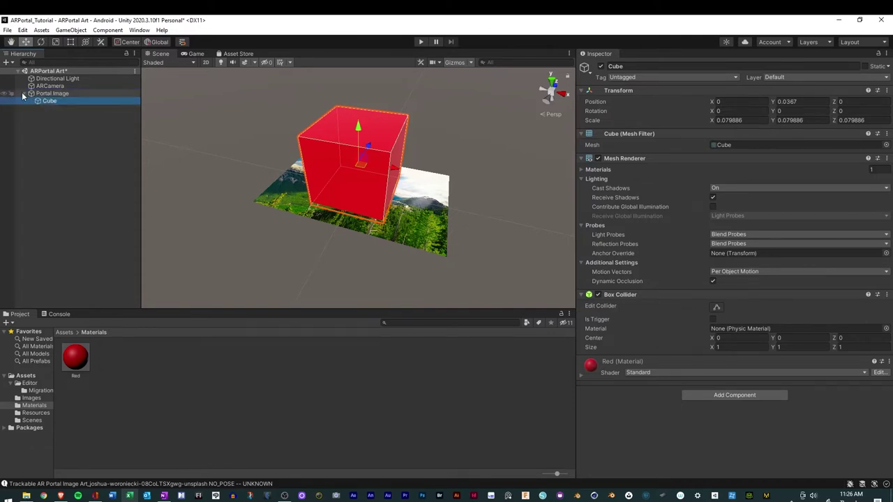
- Collapse Portal Image's children and save the ARPortal Art scene
left_click(24, 93)
left_click(24, 95)
left_click(24, 95)
left_click(24, 95)
left_click(24, 95)
left_click(23, 95)
left_click(24, 95)
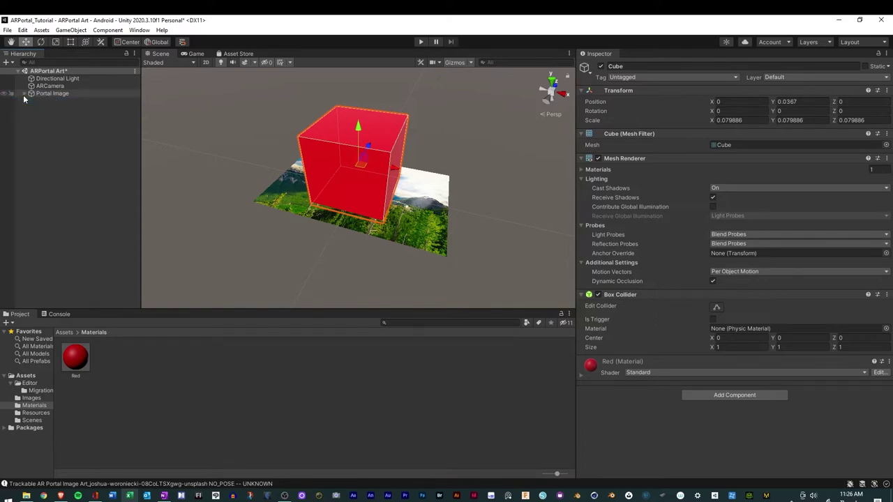
left_click(24, 94)
left_click(24, 95)
left_click(24, 95)
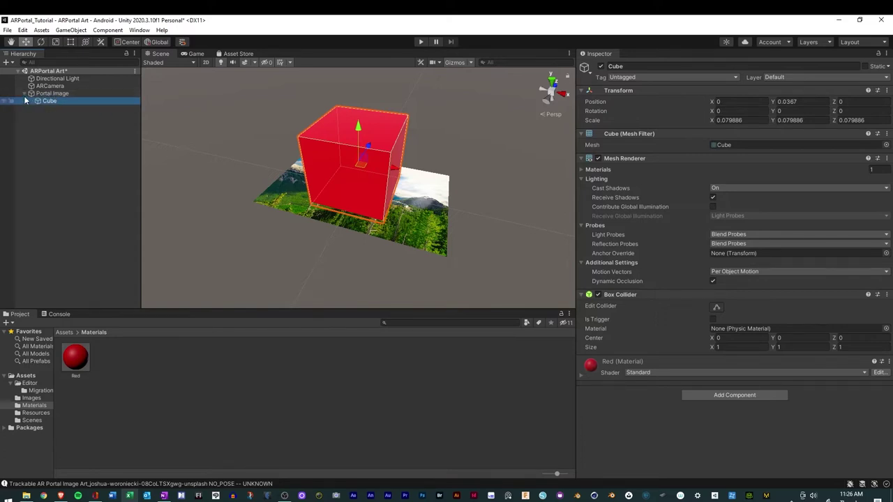
left_click(24, 94)
left_click(24, 95)
left_click(24, 95)
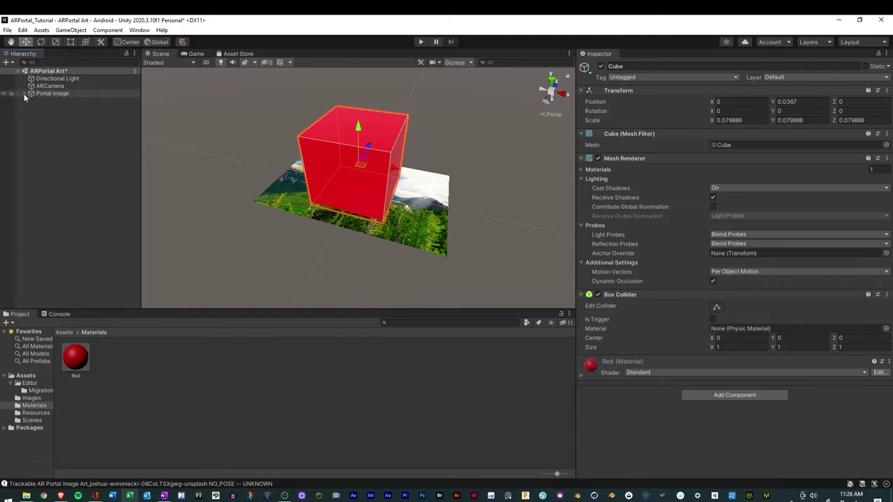
left_click(24, 95)
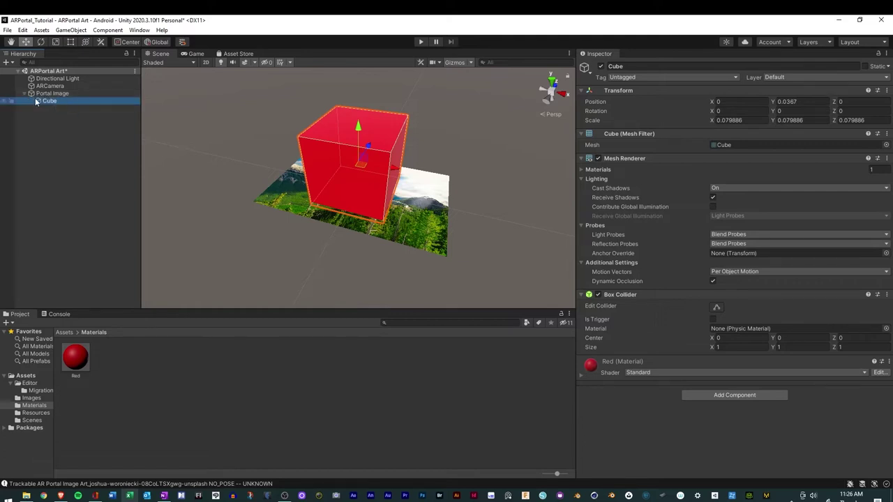
left_click(24, 95)
left_click(6, 30)
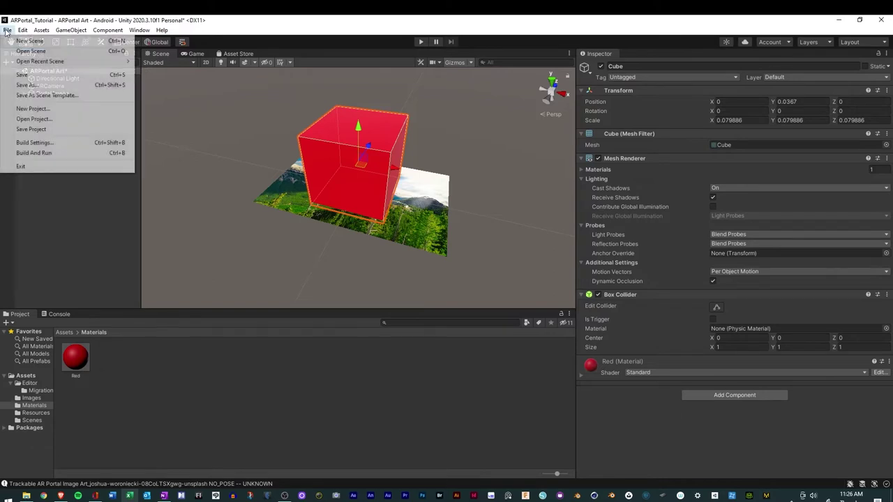
left_click(25, 74)
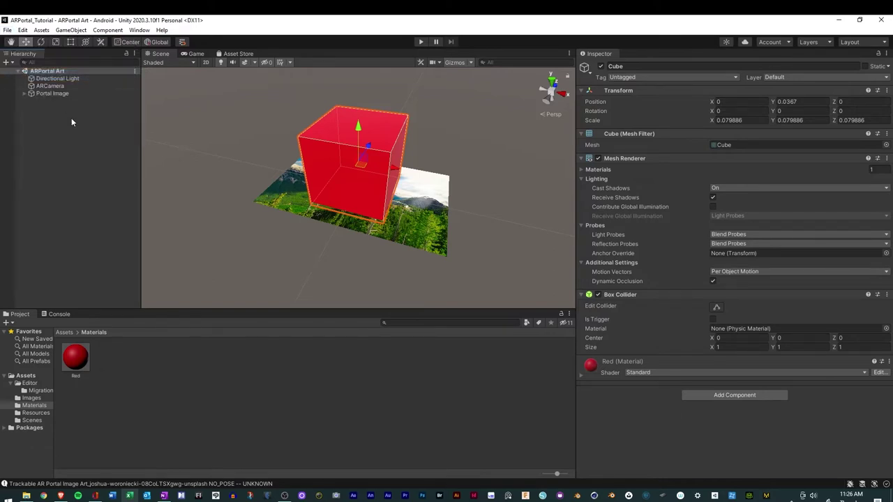
left_click(58, 96)
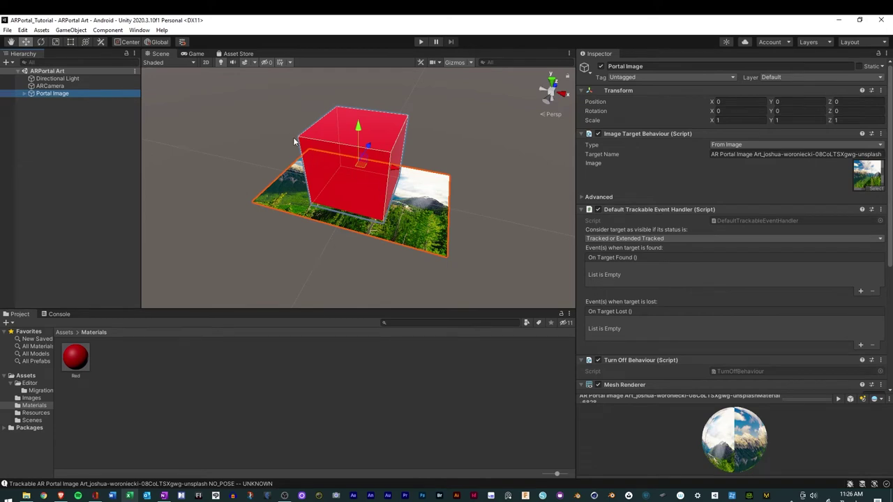
left_click(420, 41)
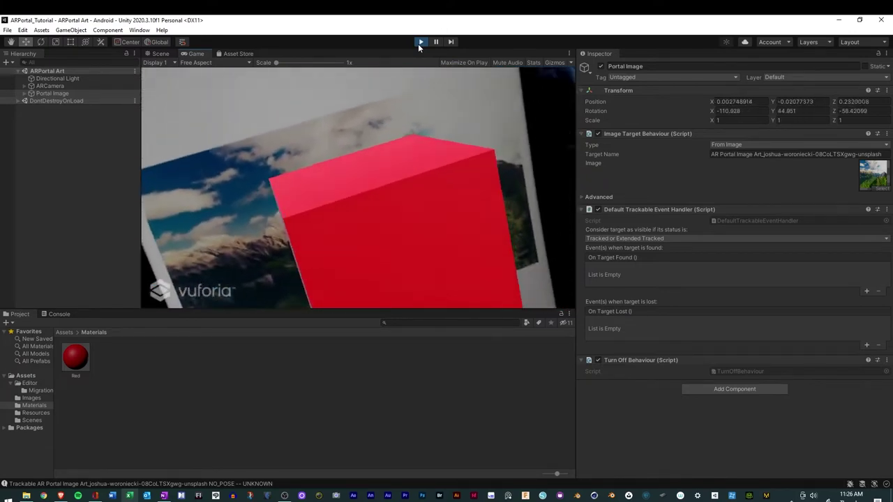
left_click(420, 42)
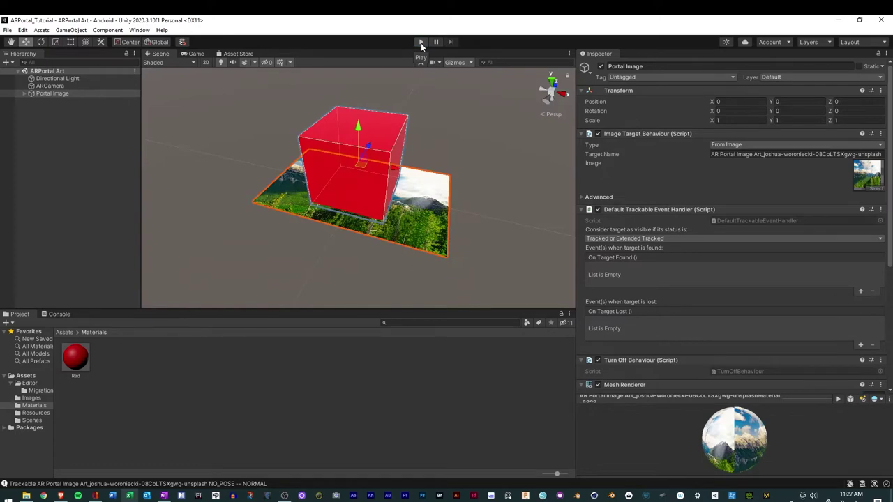
left_click(74, 118)
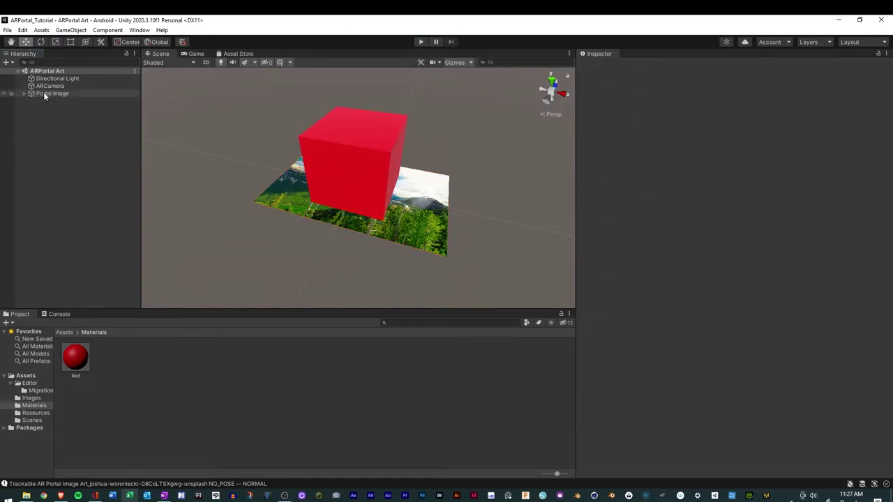
- Add an empty child named AR Content under Portal Image and move the red Cube into it
left_click(43, 94)
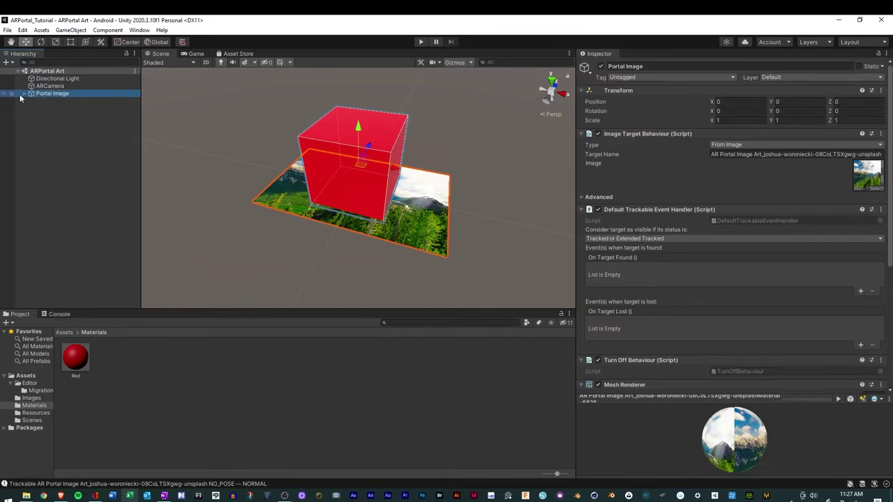
left_click(24, 94)
right_click(60, 97)
left_click(118, 206)
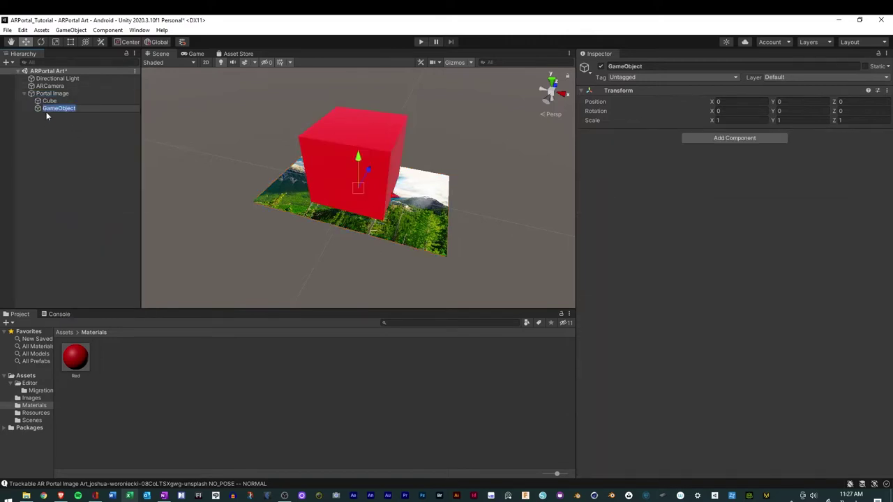
type("AR Content")
key("Return")
left_click(88, 129)
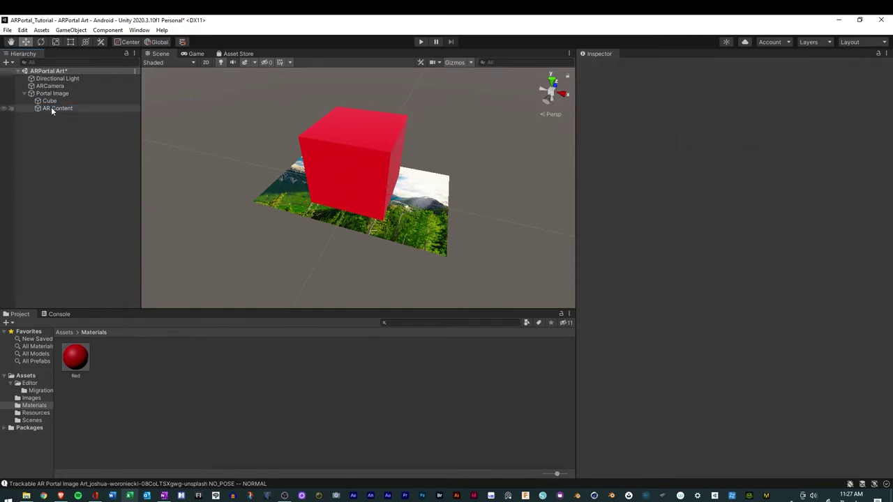
left_click(49, 101)
left_click_drag(46, 103, 54, 108)
left_click(65, 141)
left_click(48, 102)
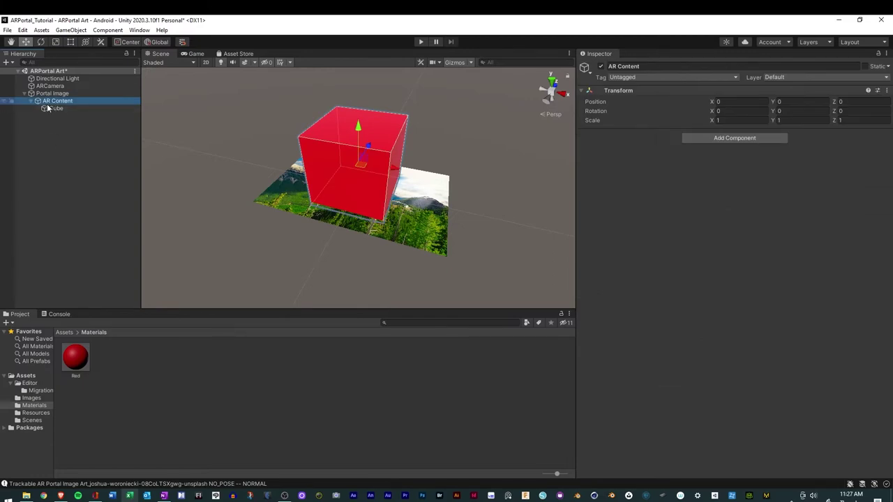
- Duplicate the Portal Image target with Ctrl+D and start renaming the copy, Portal Image (1)
left_click(44, 94)
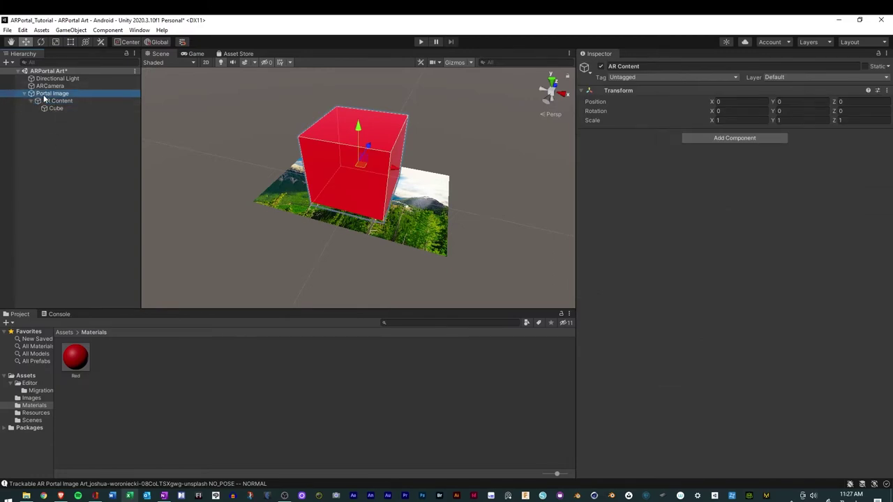
key("ctrl+d")
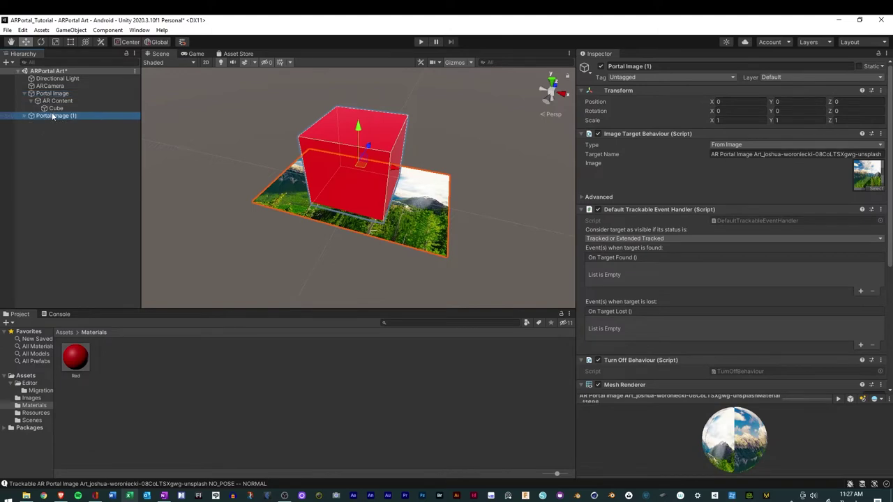
left_click(53, 114)
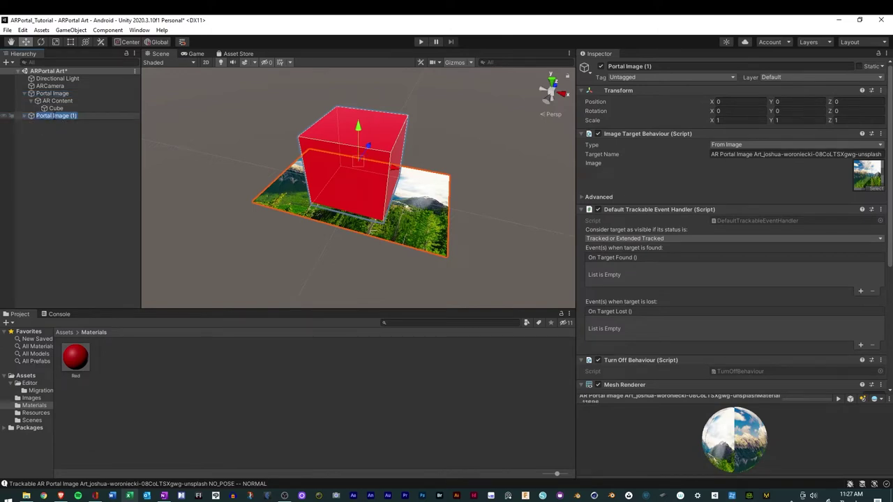
- Rename the copy to Drawing Image and check its AR Content and Cube children
type("Dra")
type("wing (")
type("mage")
key("Return")
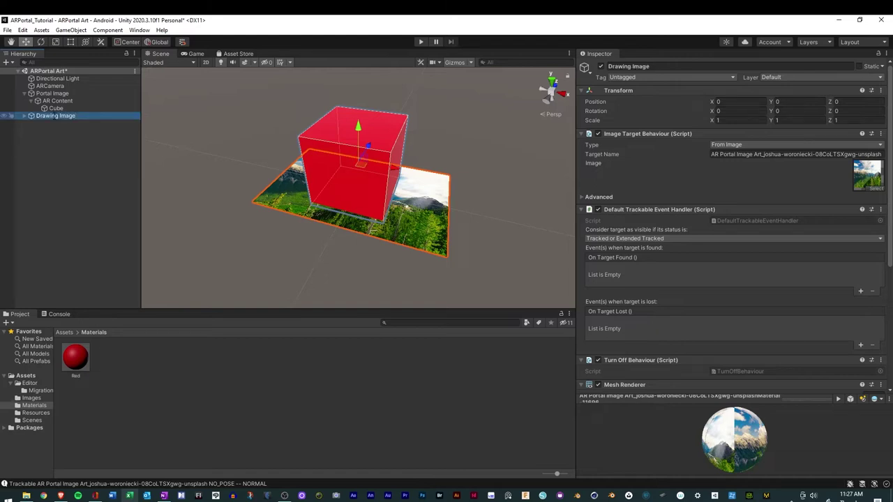
left_click(24, 116)
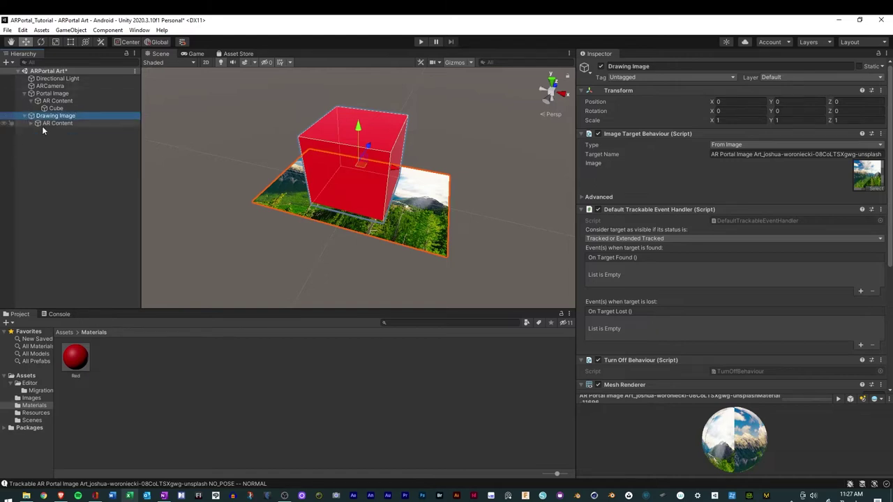
left_click(44, 123)
left_click(30, 124)
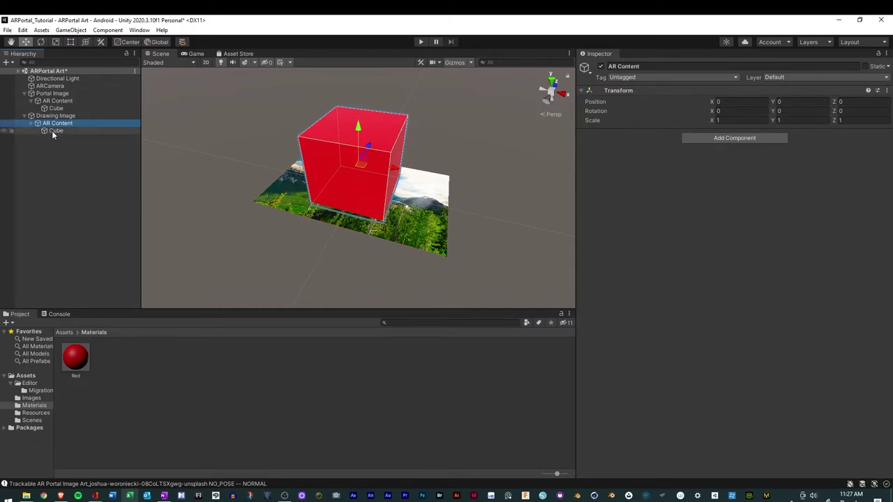
left_click(54, 116)
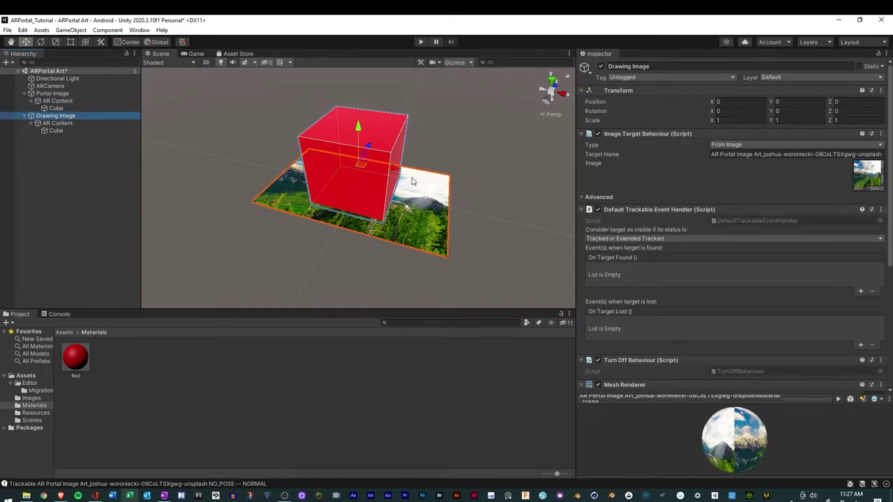
- Move Drawing Image right to X 0.2122 and set its target image to ARPortalArt_Drawing
left_click_drag(399, 176, 544, 223)
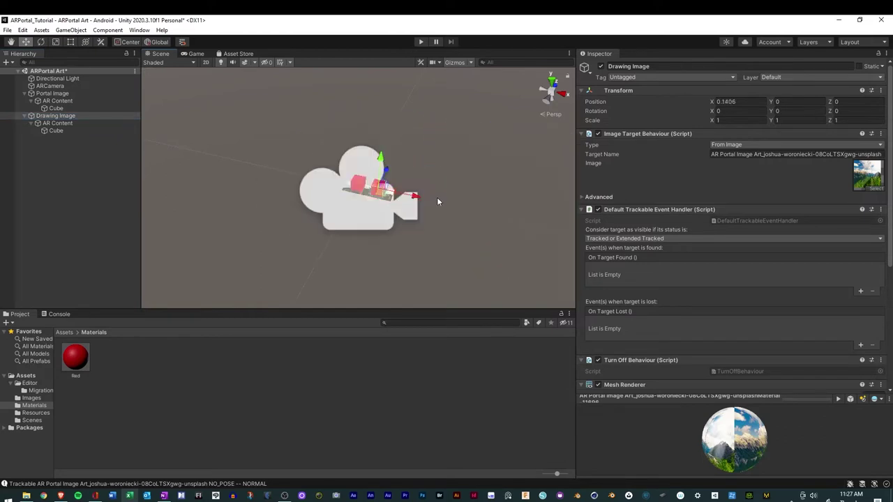
left_click_drag(393, 231, 360, 211, "alt")
left_click_drag(433, 162, 505, 165)
left_click(877, 187)
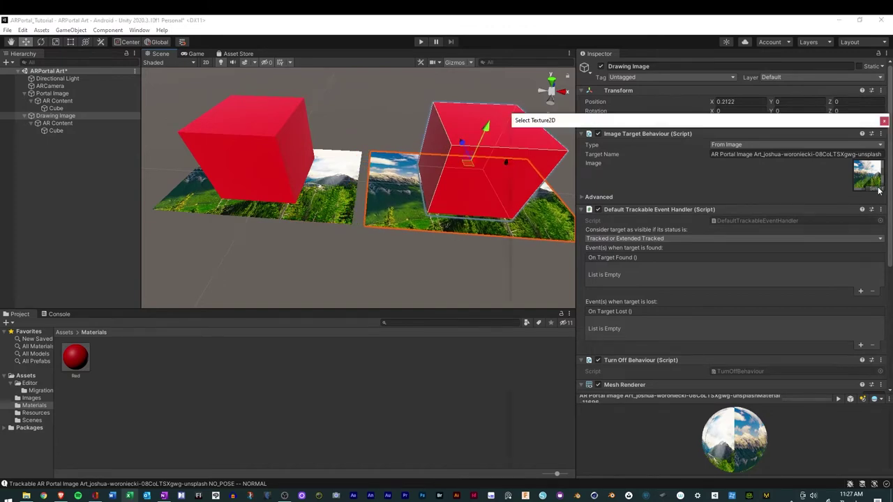
left_click(633, 182)
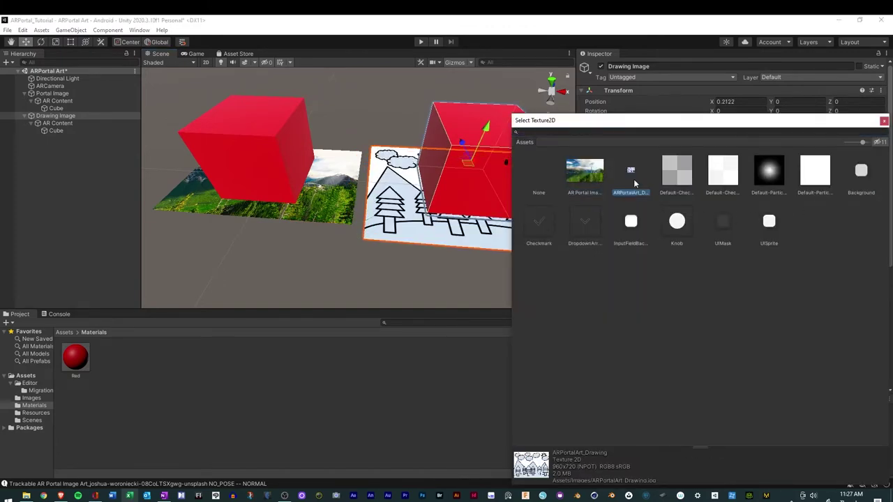
left_click(408, 262)
left_click_drag(424, 245, 183, 304, "alt")
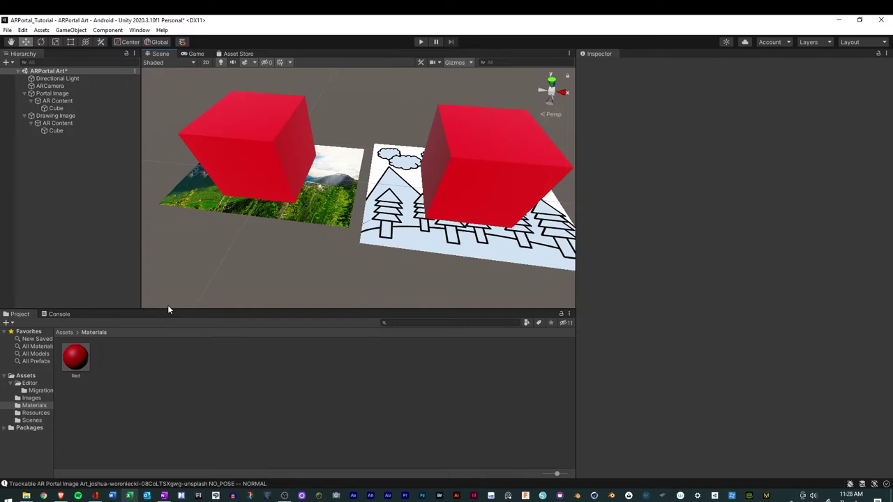
- Duplicate the Red material in the Materials folder and name the copy Blue
left_click_drag(225, 254, 174, 241, "alt")
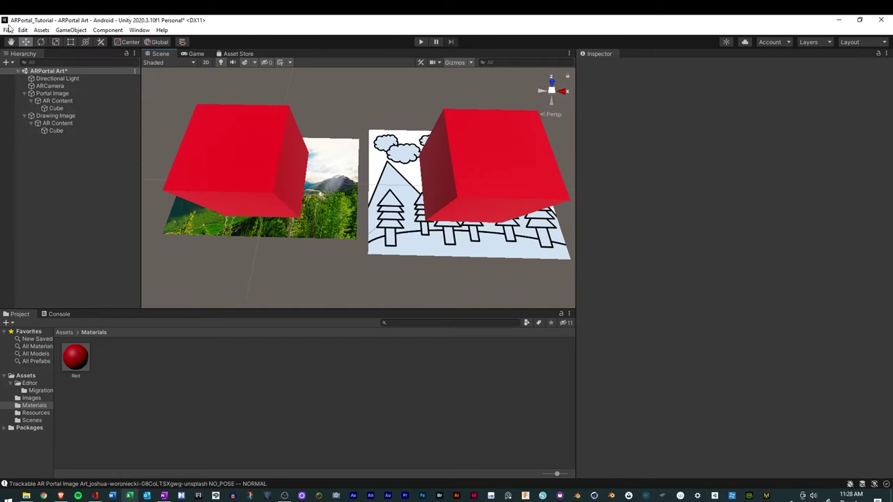
right_click(142, 381)
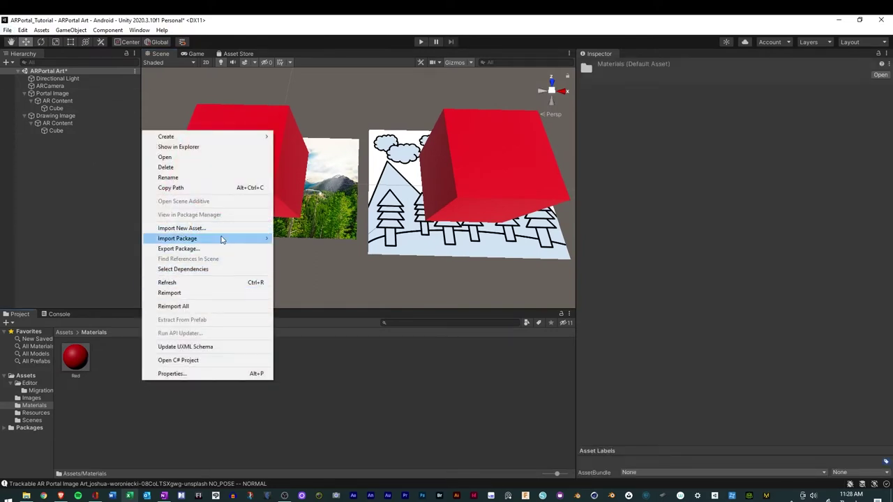
left_click(239, 137)
left_click(147, 445)
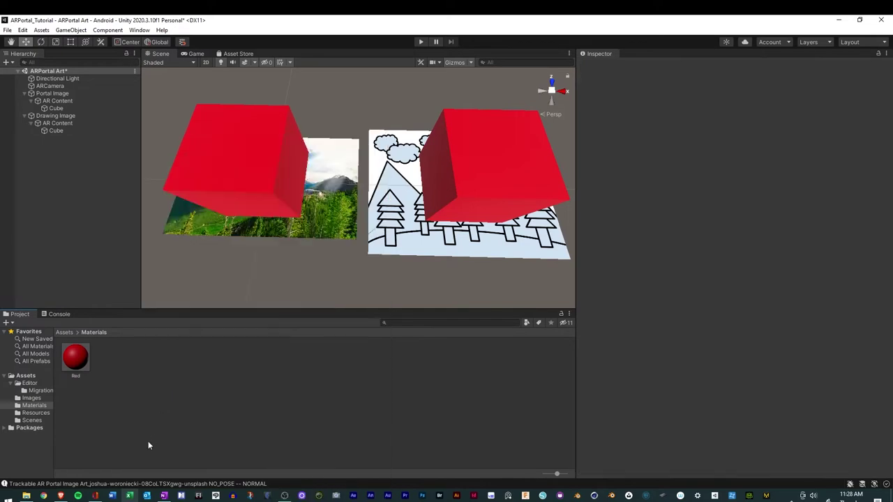
left_click(81, 370)
key("ctrl+d")
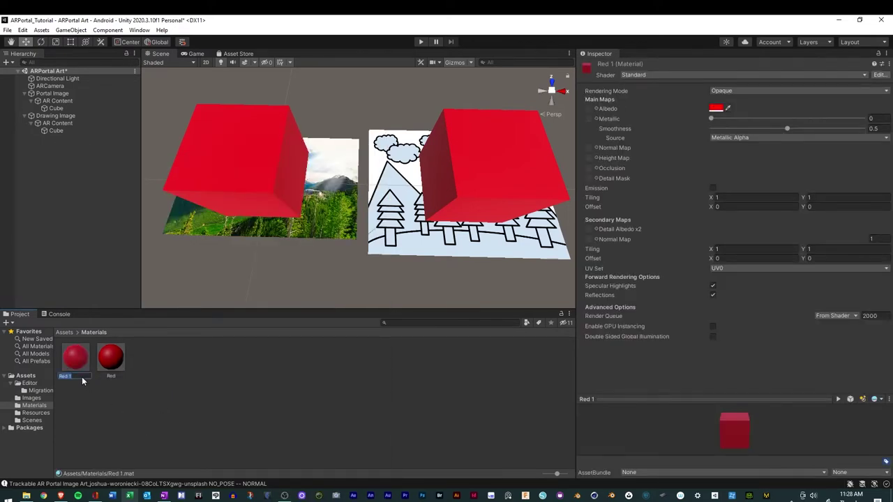
type("Blue")
key("Return")
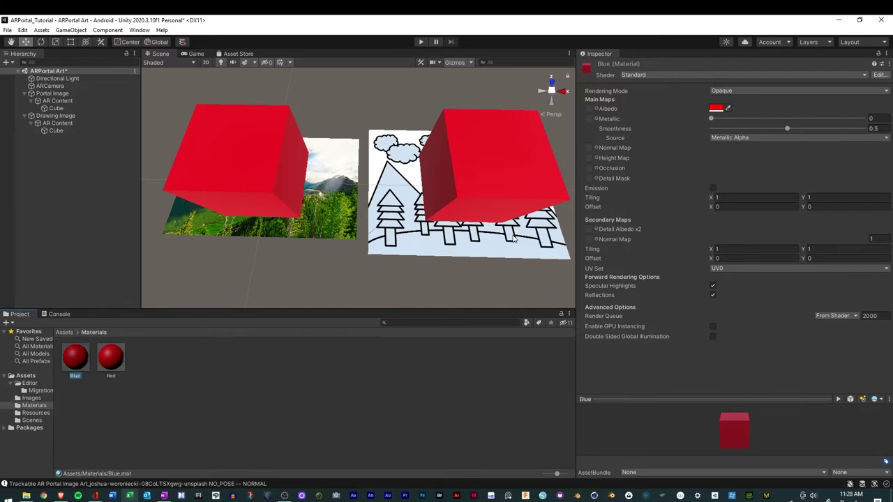
- Set Blue's albedo to 0015FF and apply it to the cube on the Drawing Image target
left_click(722, 108)
left_click(749, 213)
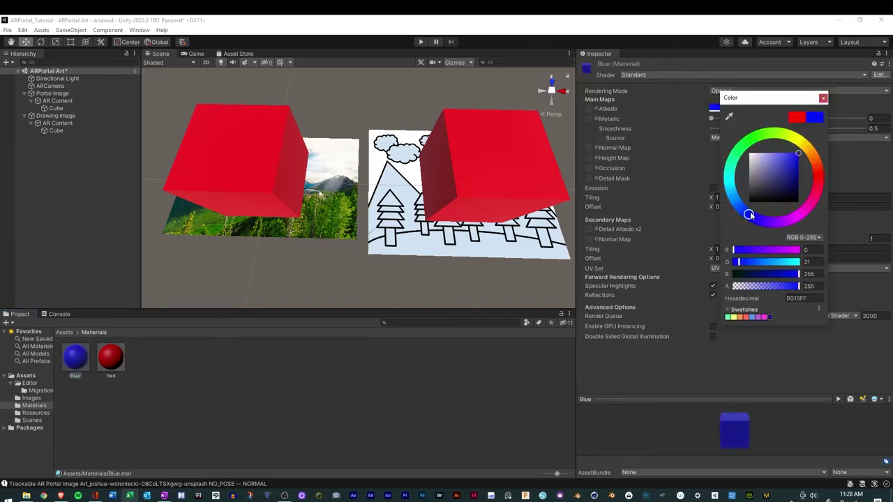
left_click(824, 97)
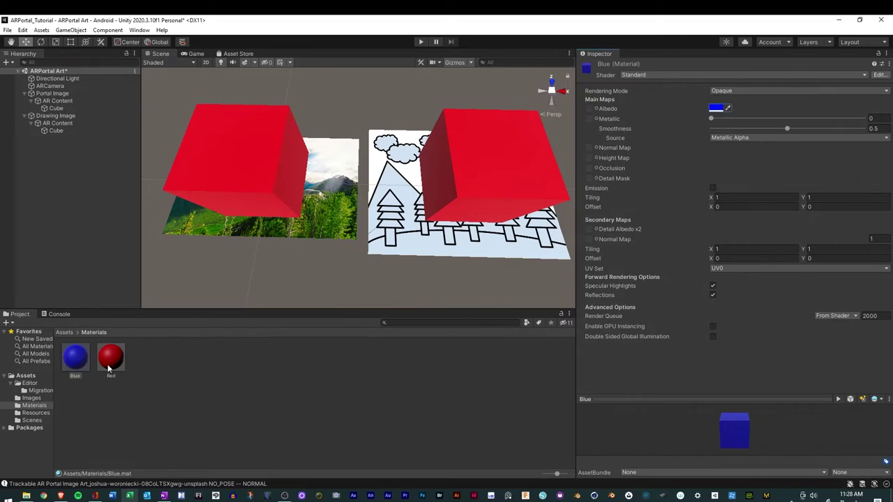
left_click_drag(75, 362, 486, 162)
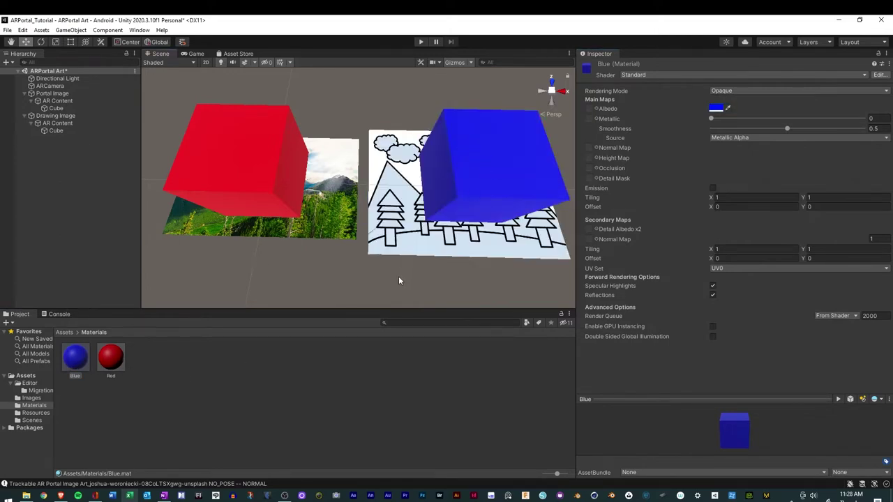
left_click_drag(399, 277, 408, 245, "alt")
left_click_drag(393, 185, 379, 159, "alt")
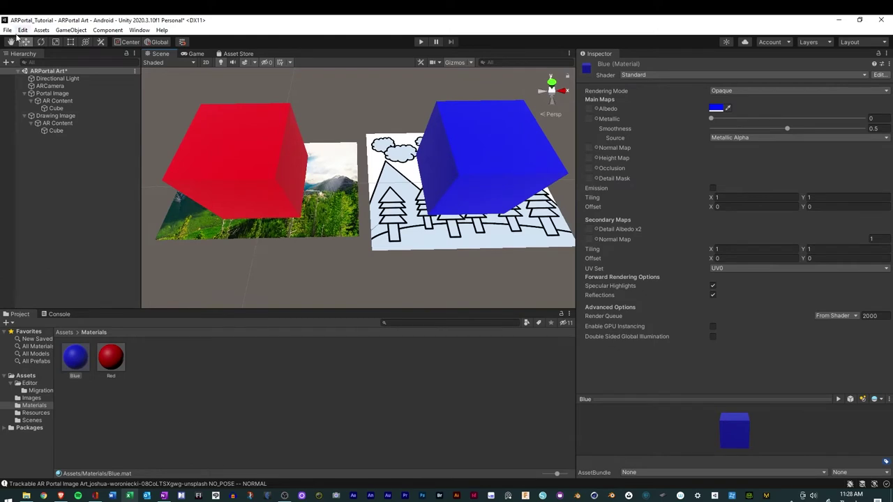
- Save the scene, then run and stop play mode to test tracking on the printed drawing
left_click(22, 30)
left_click(6, 30)
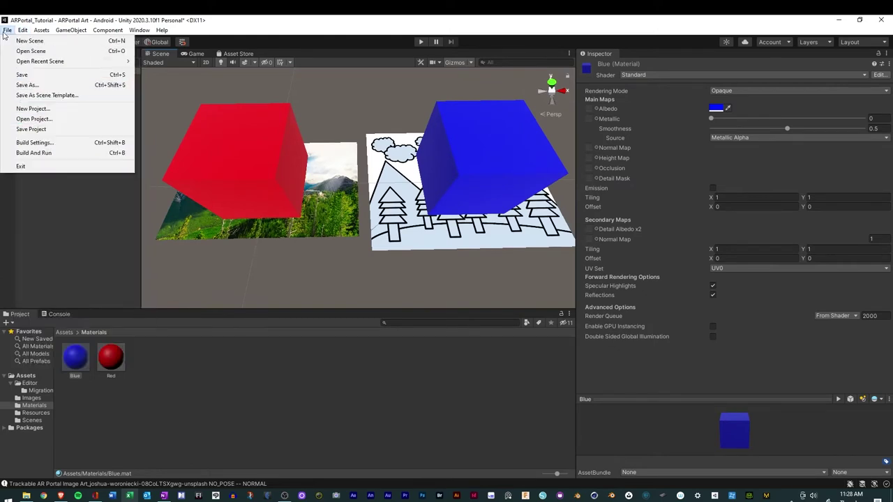
left_click(10, 75)
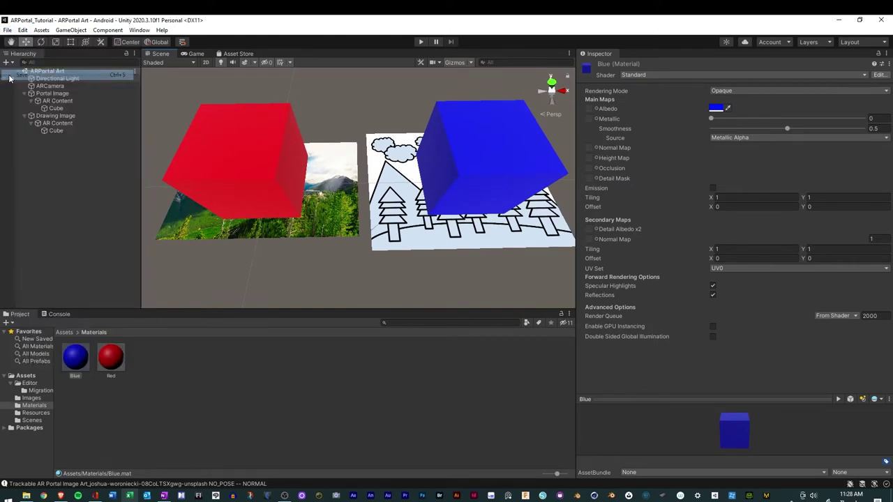
left_click(420, 43)
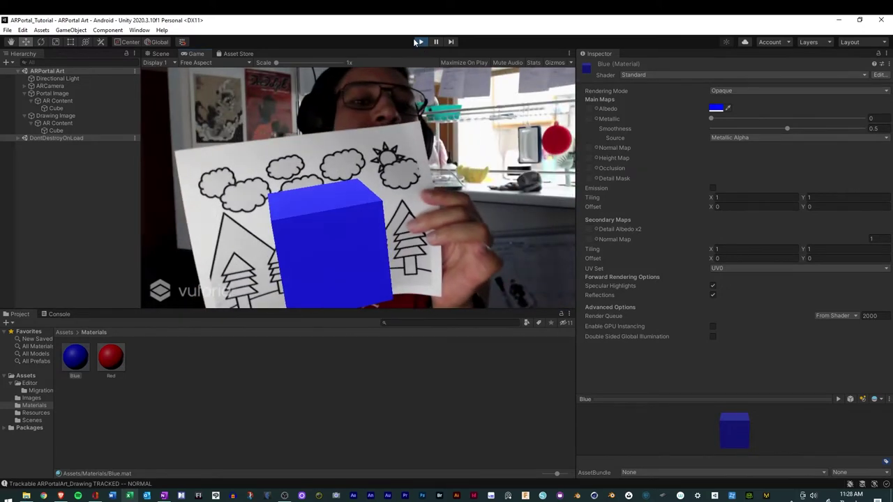
left_click(422, 42)
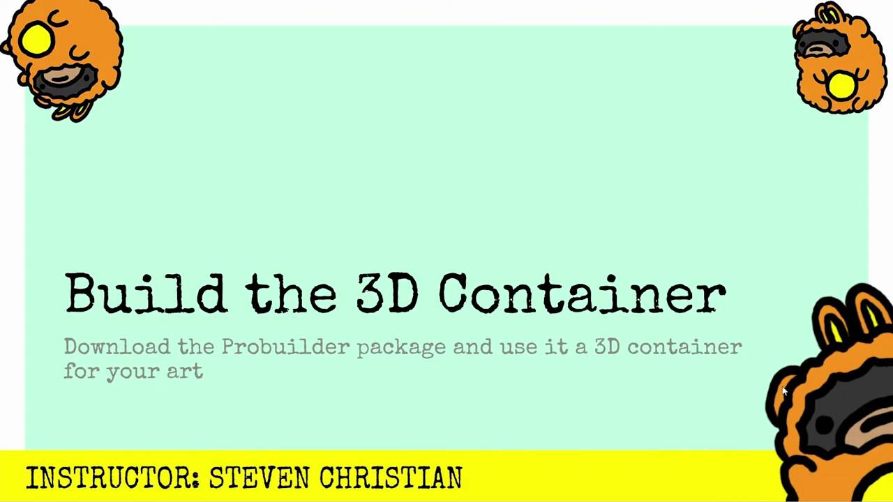
- Go from the 'Build the 3D Container' title slide back to the Unity editor
mouse_move(392, 498)
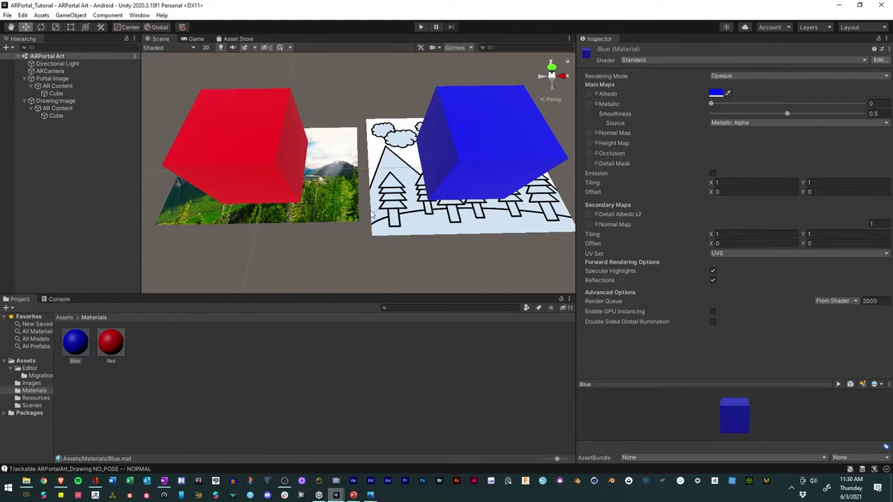
- Select both Portal Image and Drawing Image and set their X rotation to -90
left_click(59, 103)
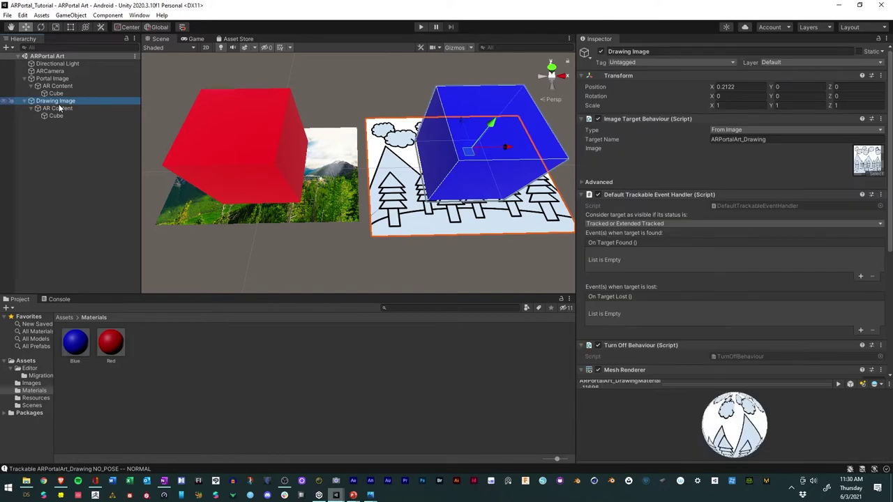
left_click(54, 79, "shift")
left_click(57, 125)
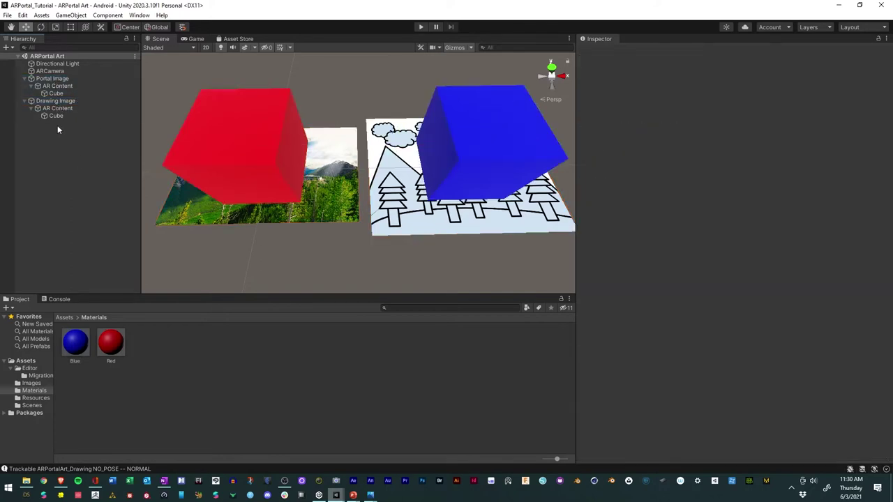
left_click(23, 79)
left_click(24, 79)
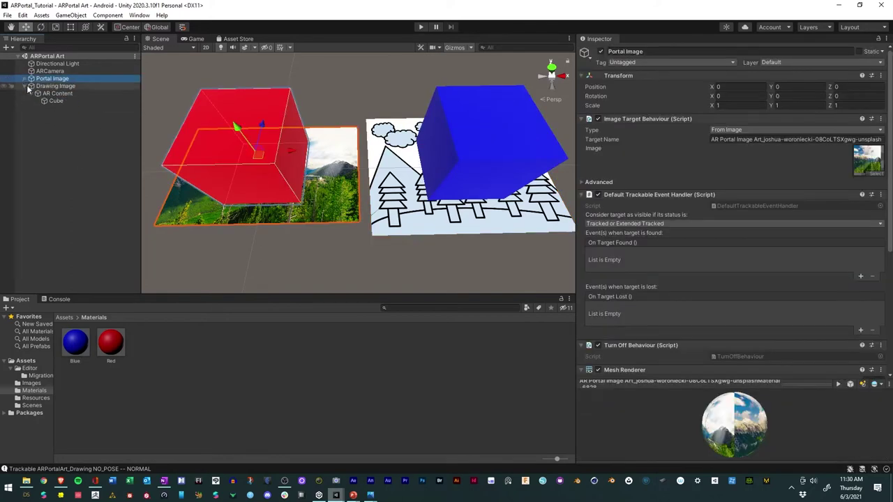
left_click(24, 86)
left_click(43, 85)
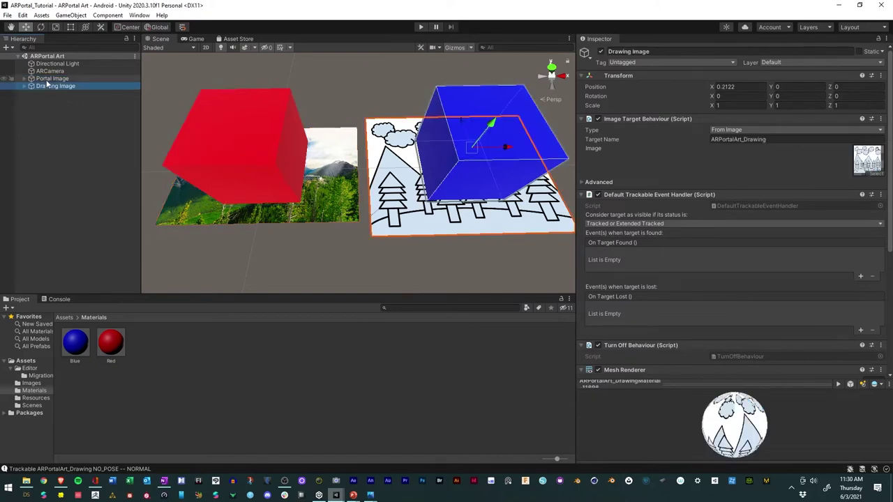
left_click(48, 79, "shift")
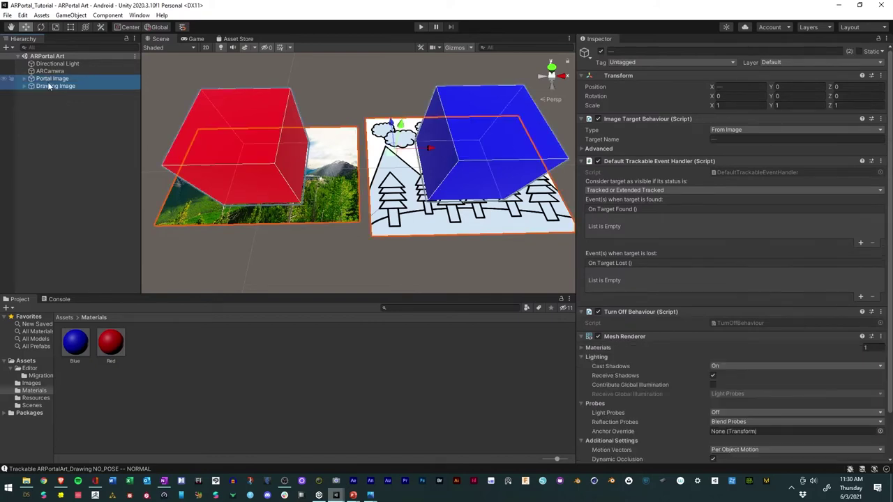
left_click_drag(712, 98, 28, 172)
left_click(726, 95)
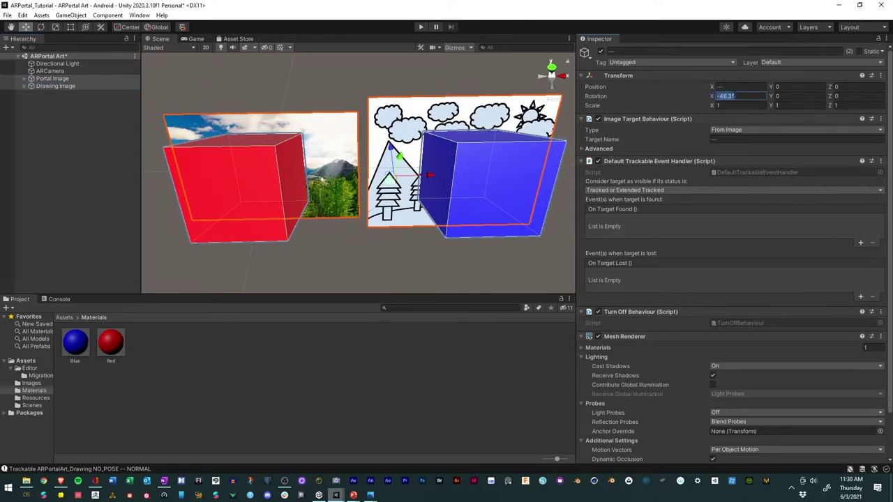
key("BackSpace")
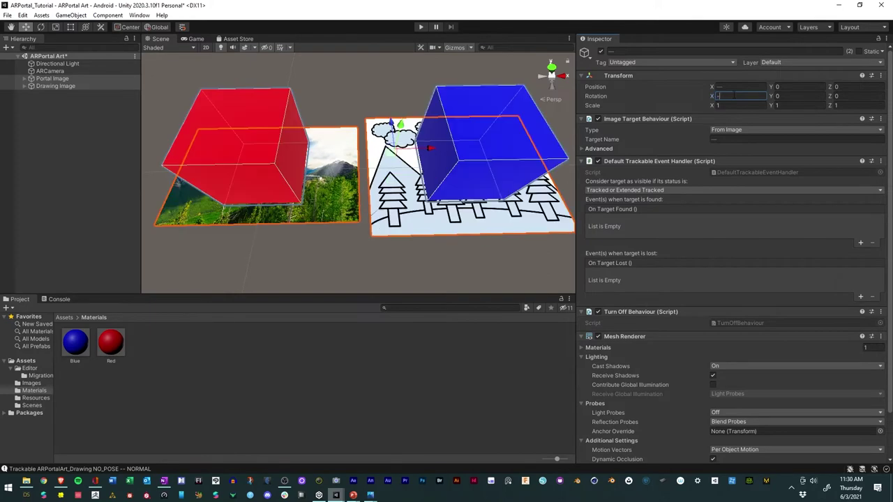
type("-90")
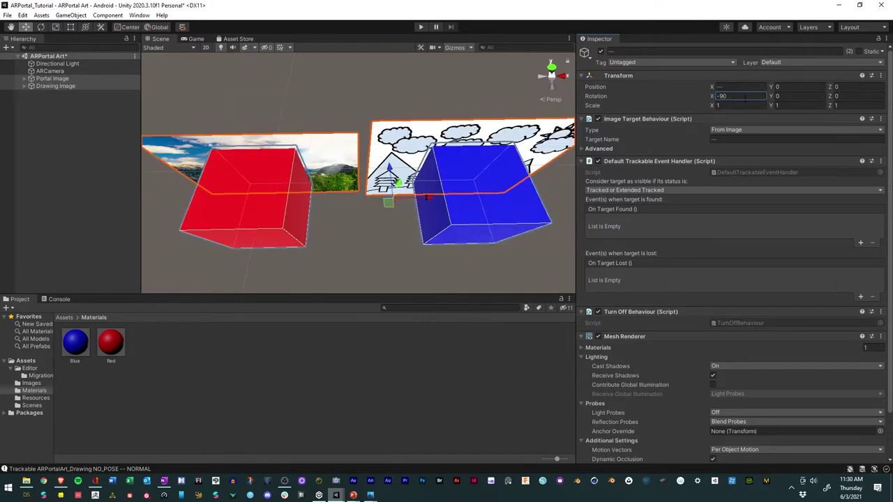
- Slide Drawing Image further right to X 0.3163, widening the gap from Portal Image
middle_click_drag(198, 214, 510, 47)
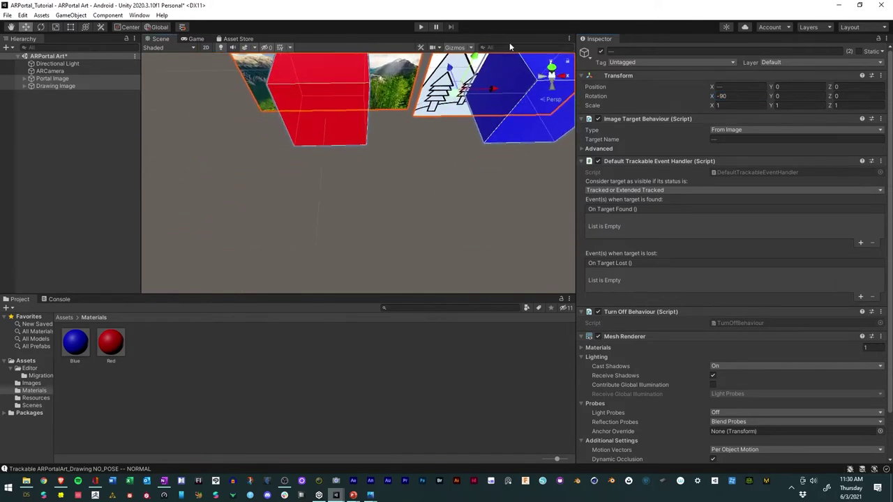
left_click(556, 95)
left_click(552, 84)
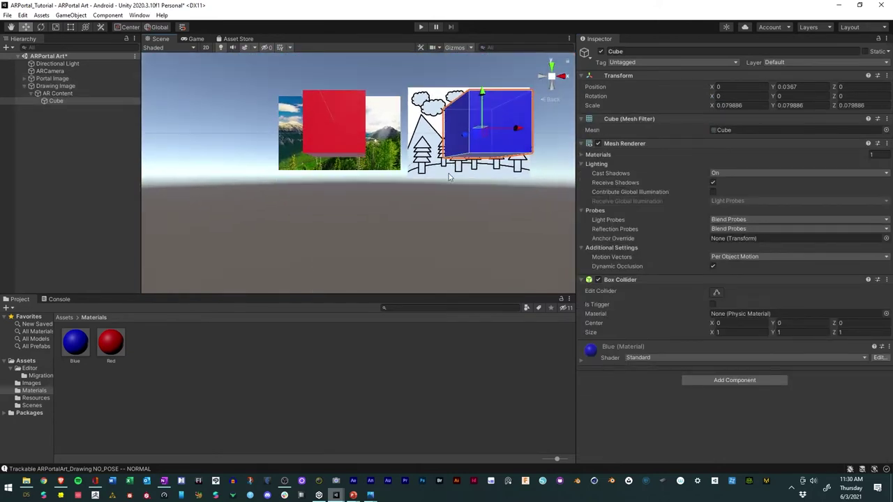
middle_click_drag(418, 174, 363, 195)
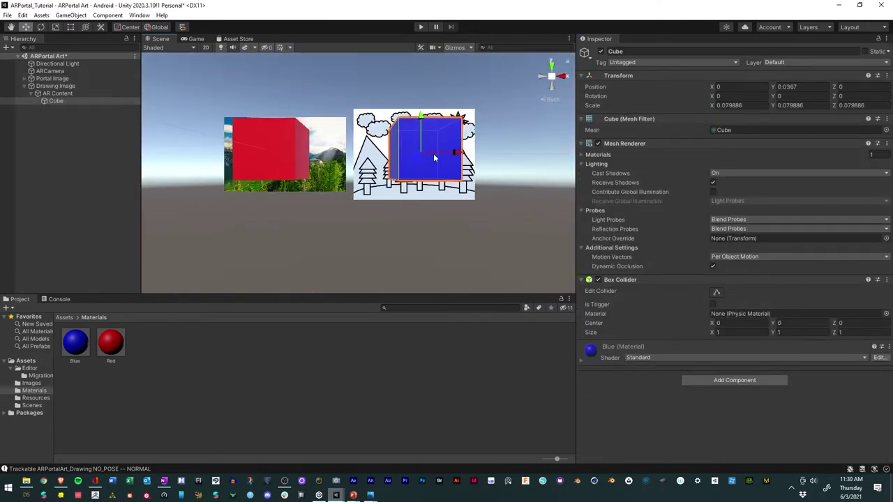
left_click(43, 85)
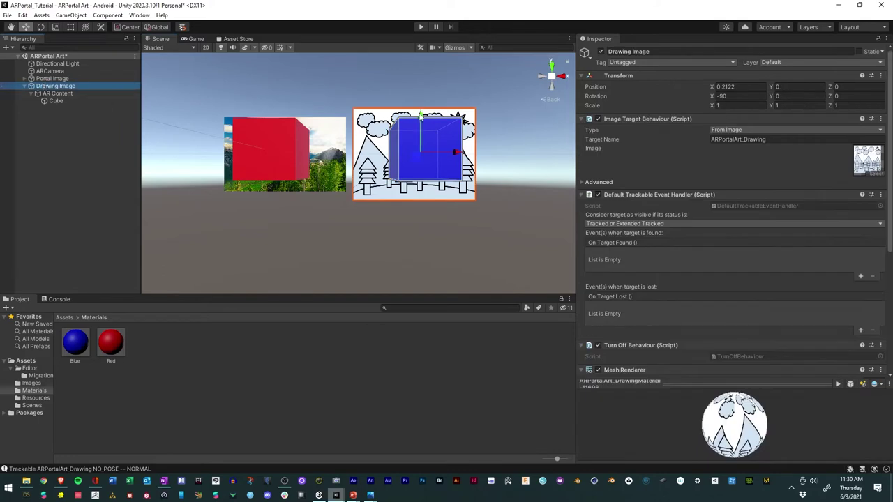
left_click_drag(459, 152, 522, 152)
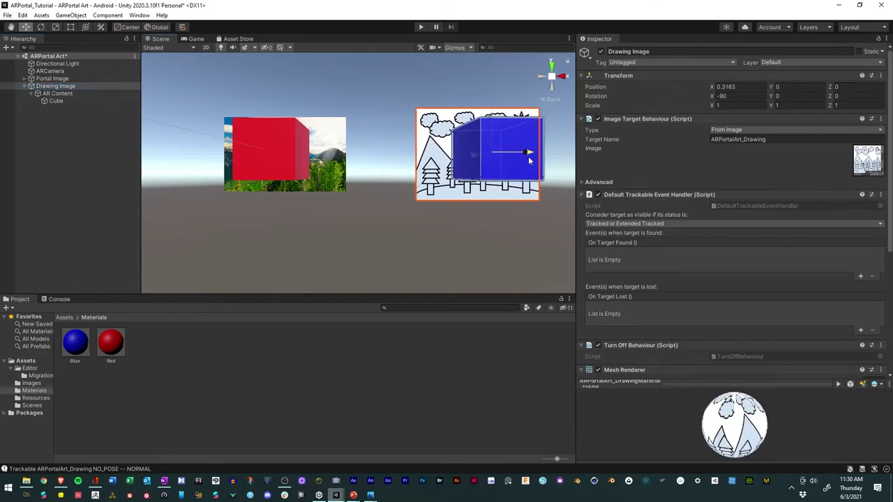
left_click(353, 221)
mouse_move(355, 200)
right_mouse_down()
mouse_move(231, 195)
mouse_move(331, 209)
mouse_move(198, 211)
right_mouse_up()
- Raise the blue Cube on the drawing slightly, to about Y 0.039
scroll(279, 205, "down", 5)
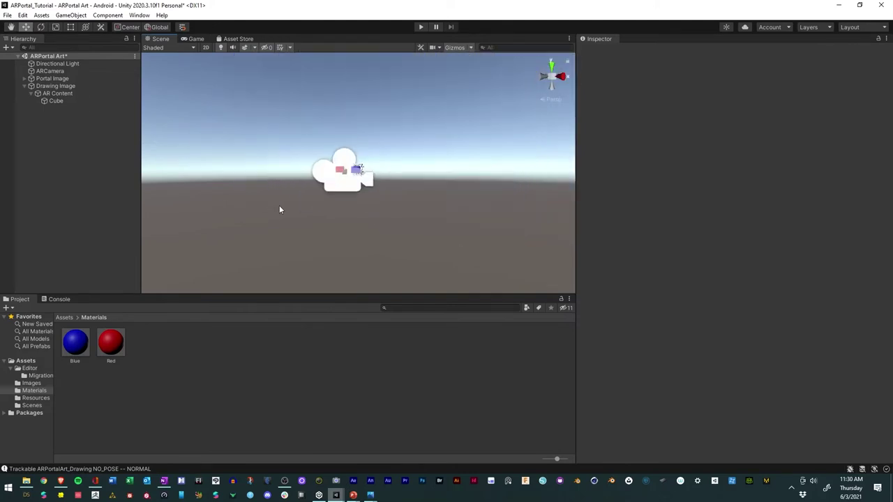
scroll(279, 203, "up", 5)
right_click_drag(301, 207, 306, 221)
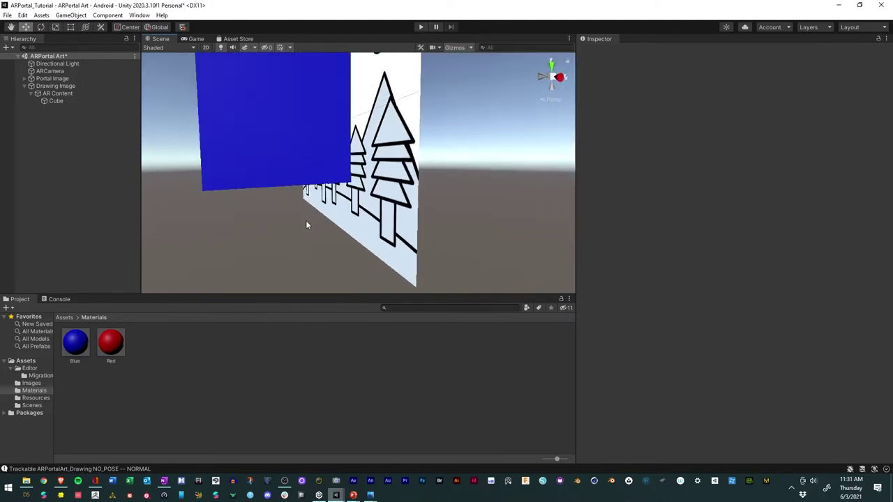
scroll(306, 220, "down", 5)
scroll(305, 220, "up", 5)
scroll(310, 216, "down", 5)
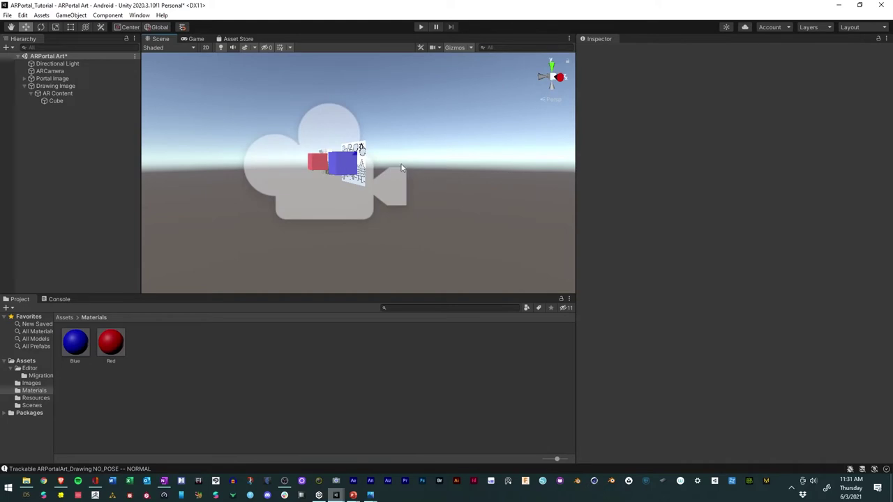
left_click(51, 101)
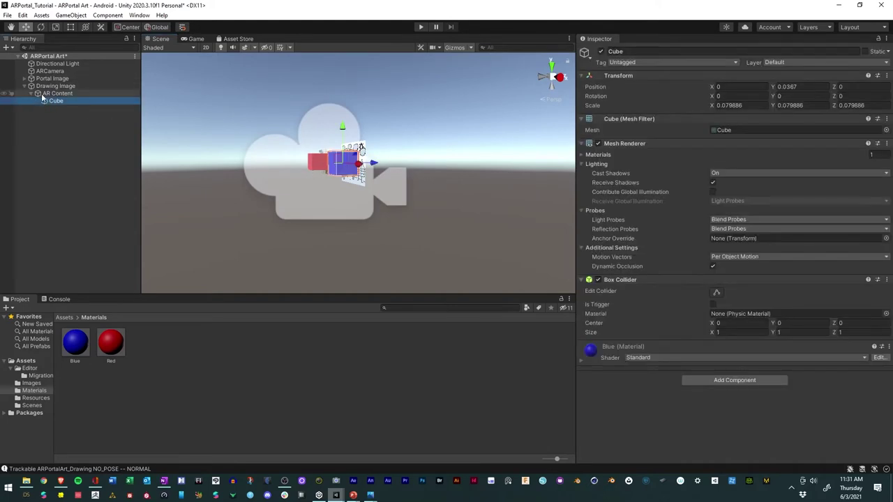
left_click(50, 78)
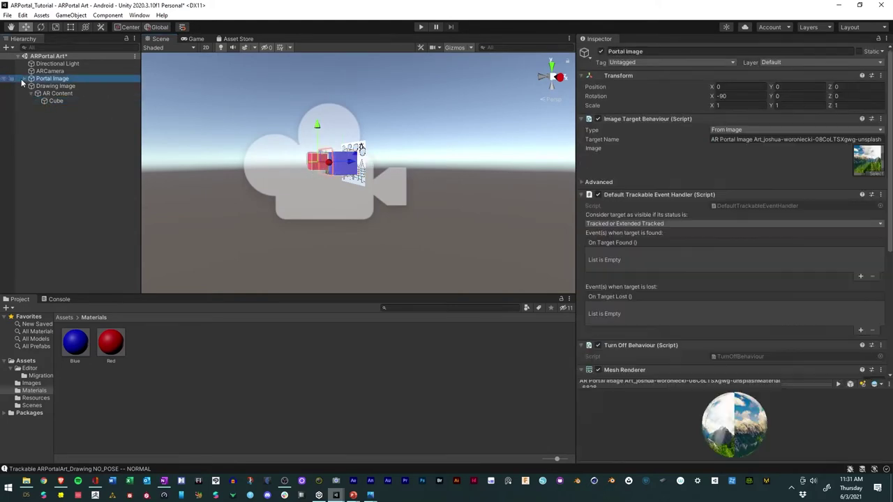
left_click(57, 101)
mouse_move(375, 166)
left_mouse_down()
mouse_move(395, 167)
mouse_move(374, 165)
left_mouse_up()
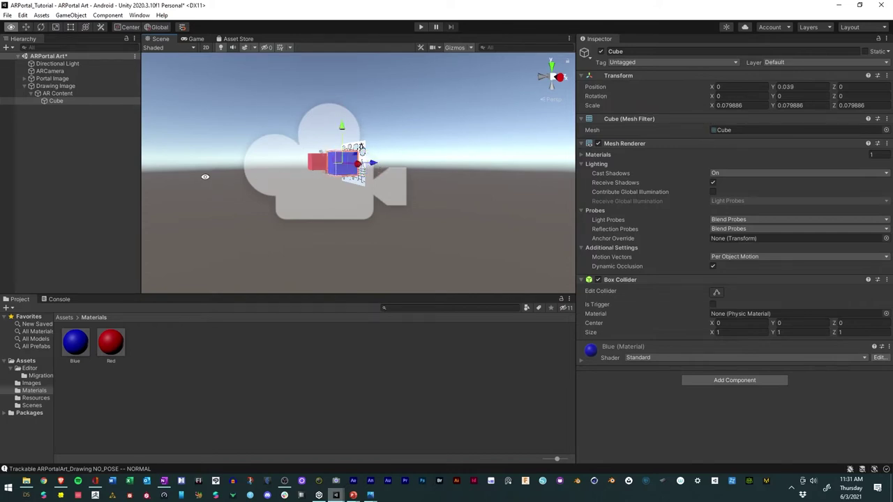
- Orbit, pan and zoom the Scene view to a front view of the drawing
left_click_drag(202, 177, 265, 177, "alt")
scroll(370, 166, "down", 5)
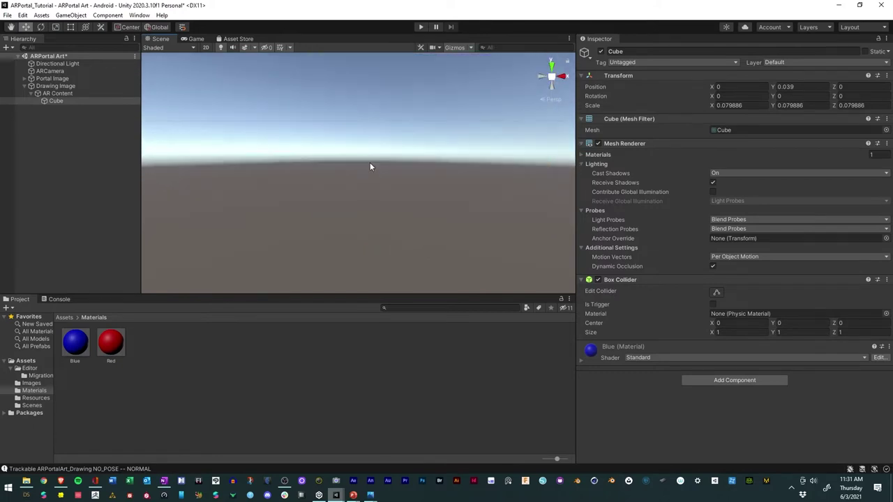
scroll(368, 166, "up", 5)
scroll(405, 171, "up", 3)
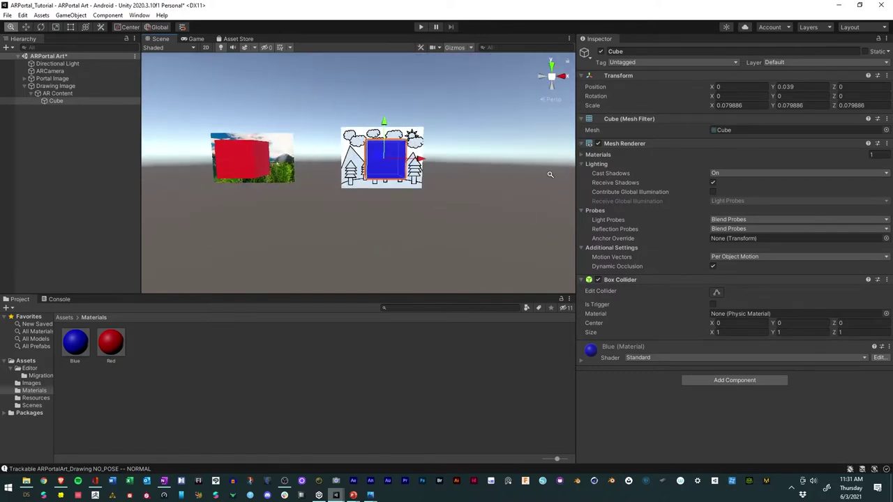
middle_click_drag(439, 175, 349, 175)
mouse_move(349, 175)
left_mouse_down("alt")
mouse_move(478, 154)
mouse_move(502, 140)
mouse_move(470, 166)
mouse_move(383, 187)
mouse_move(331, 154)
left_mouse_up("alt")
scroll(471, 166, "up", 3)
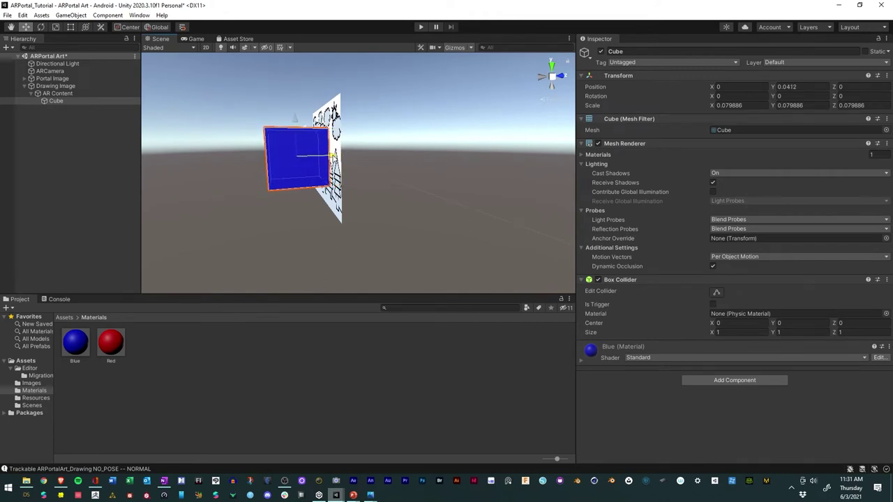
- Duplicate the blue Cube, parent Cube (1) under a new empty Portal Template, and make it unpickable
left_click(55, 101)
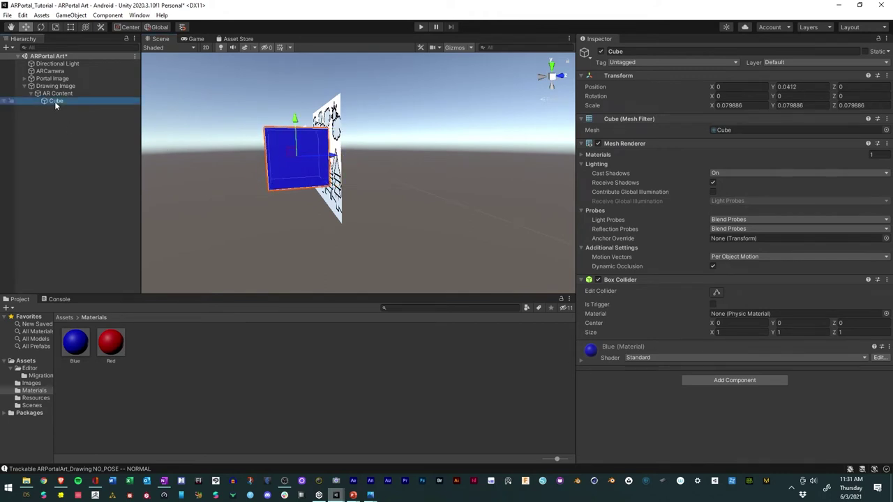
key("ctrl+d")
mouse_move(55, 112)
left_mouse_down()
mouse_move(55, 86)
mouse_move(56, 118)
left_mouse_up()
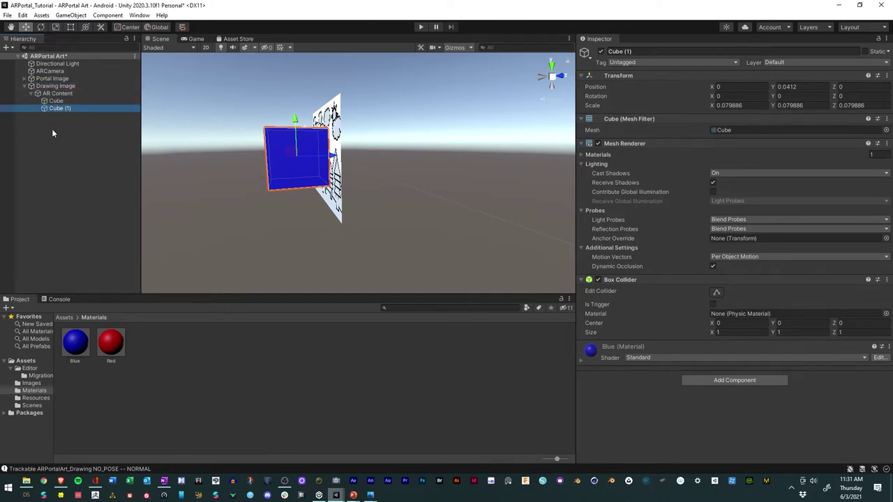
right_click(52, 128)
left_click(90, 240)
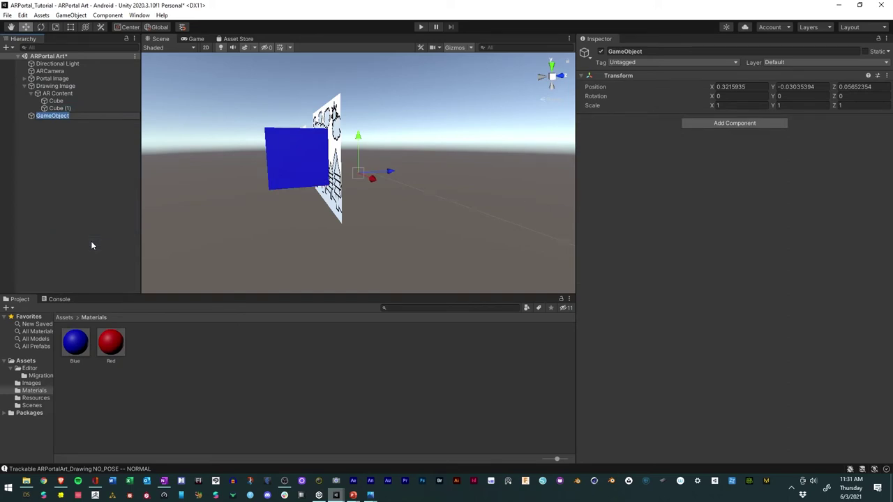
key("BackSpace")
type("Portal Template")
key("Return")
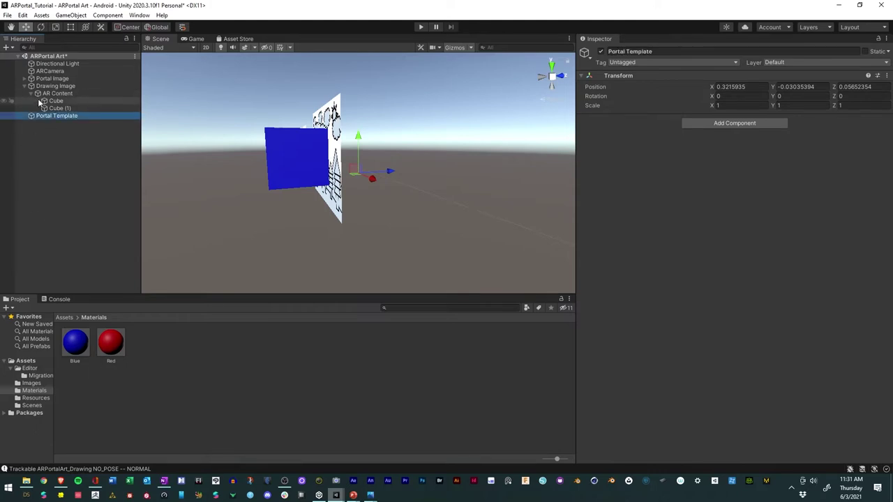
left_click_drag(55, 108, 53, 116)
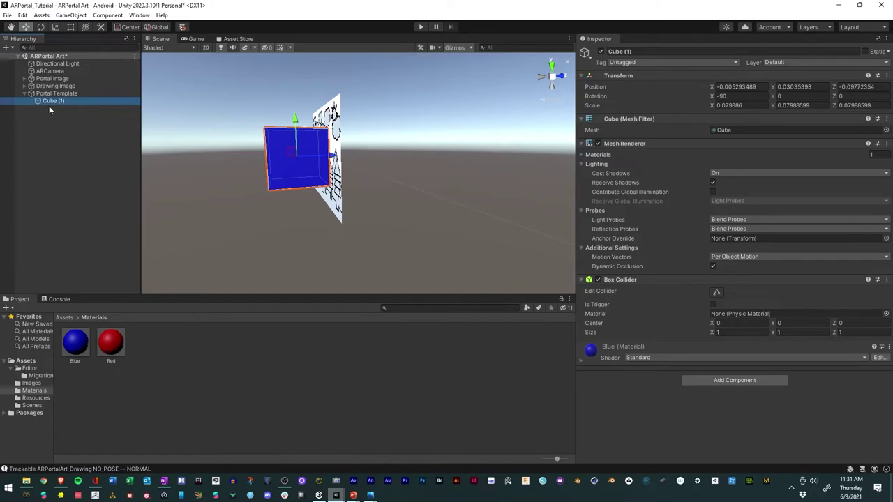
left_click(11, 101)
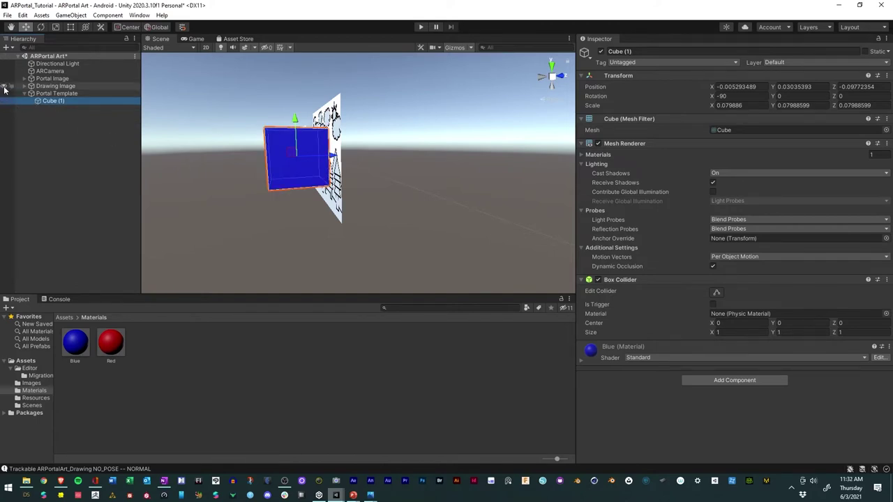
- Move Cube (1) forward across the drawing, toggling Drawing Image's visibility to check placement
left_click(4, 85)
mouse_move(225, 219)
left_mouse_down("alt")
mouse_move(295, 229)
mouse_move(266, 221)
left_mouse_up("alt")
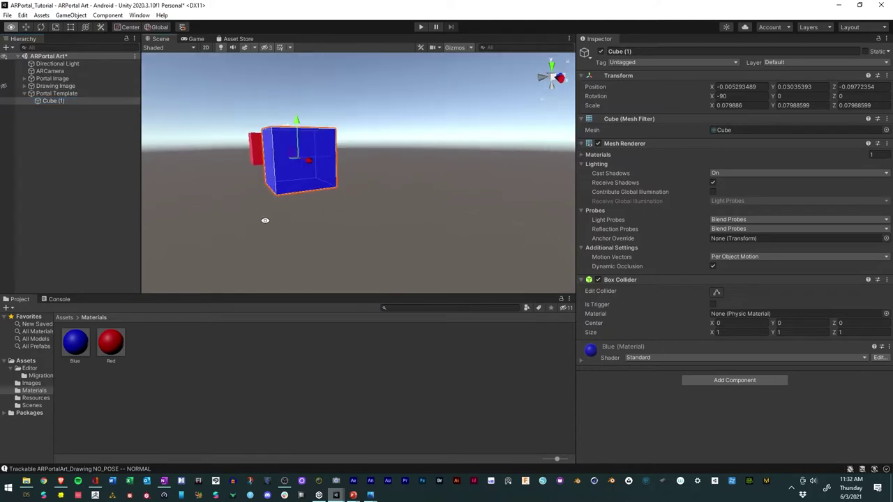
left_click(4, 86)
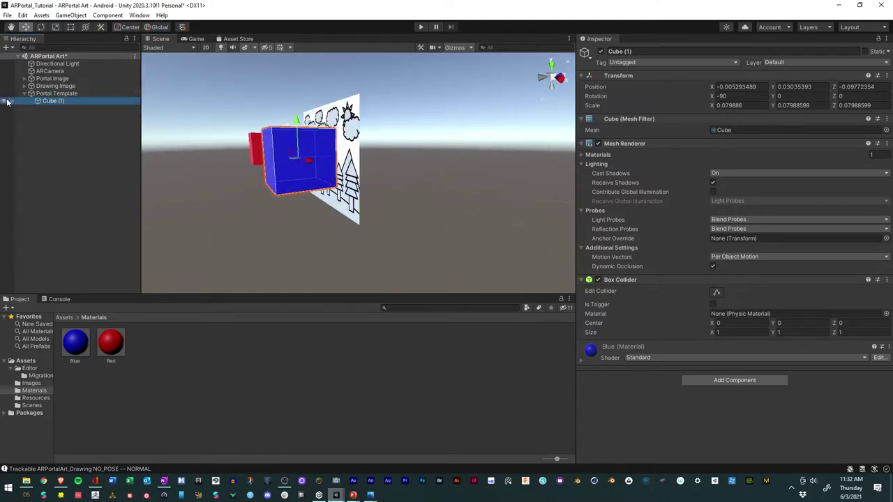
left_click(58, 103)
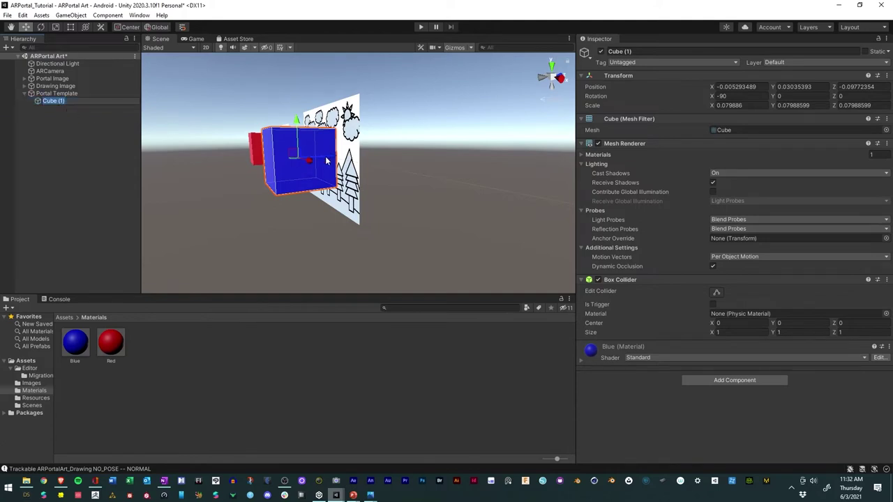
left_click_drag(326, 161, 371, 160)
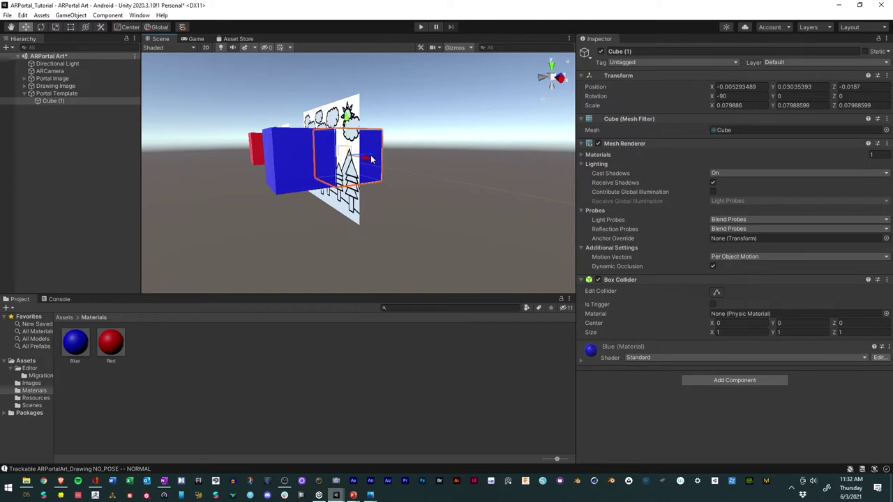
left_click(5, 86)
mouse_move(299, 210)
left_mouse_down("alt")
mouse_move(309, 216)
mouse_move(471, 189)
mouse_move(438, 234)
mouse_move(395, 226)
mouse_move(430, 216)
left_mouse_up("alt")
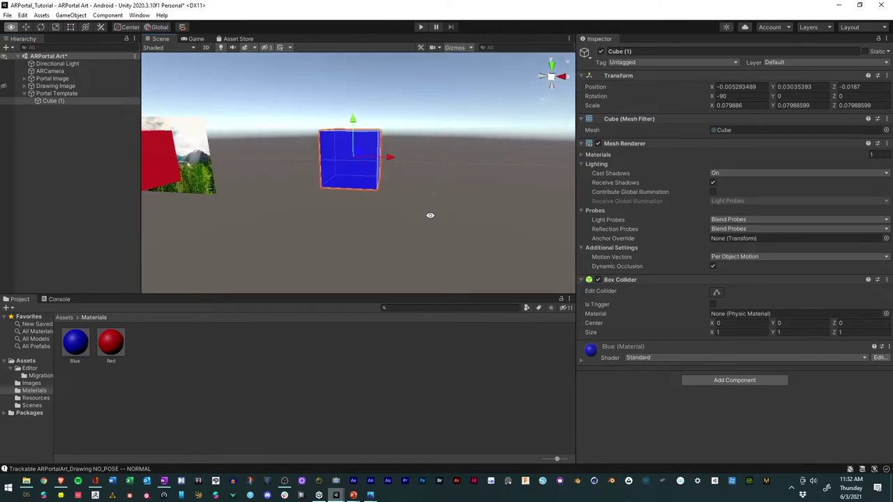
left_click(4, 86)
mouse_move(377, 233)
left_mouse_down("alt")
mouse_move(385, 221)
mouse_move(400, 221)
left_mouse_up("alt")
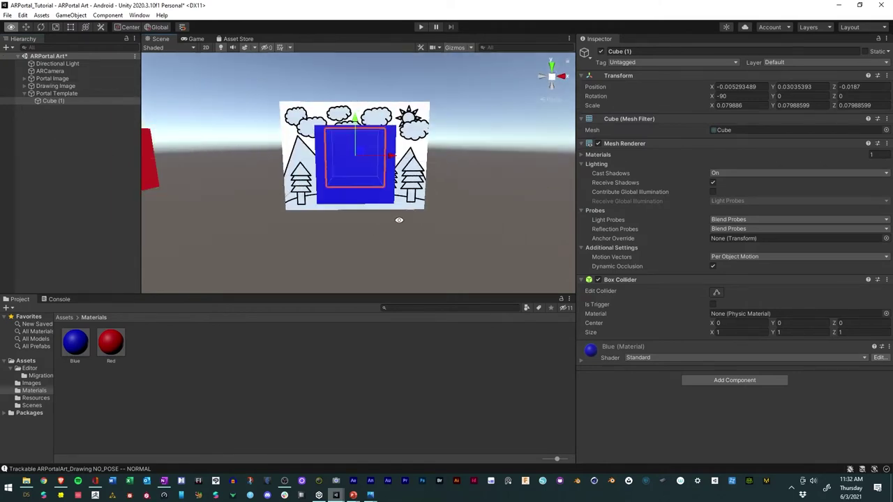
- Clear the selection and open the Window menu
left_click(11, 87)
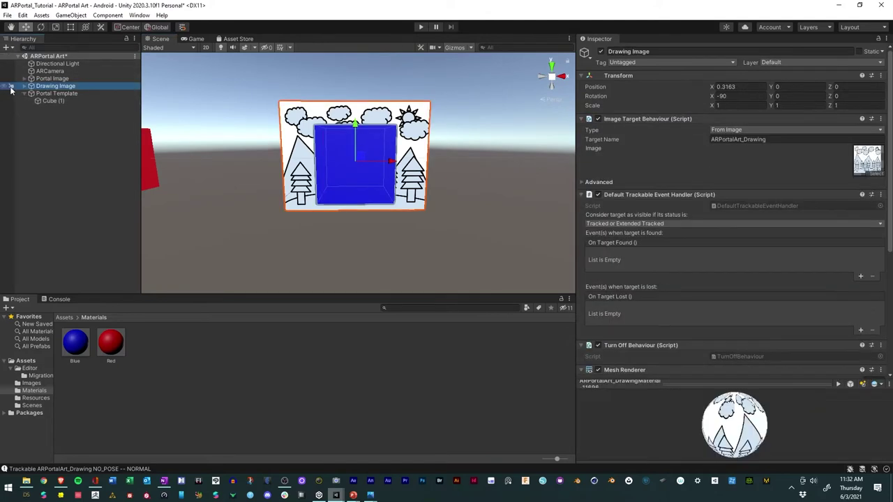
left_click(229, 182)
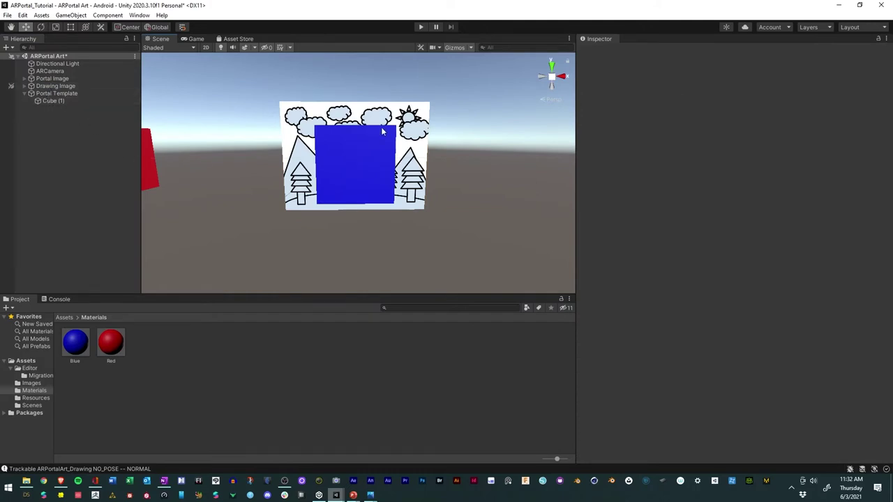
left_click(138, 16)
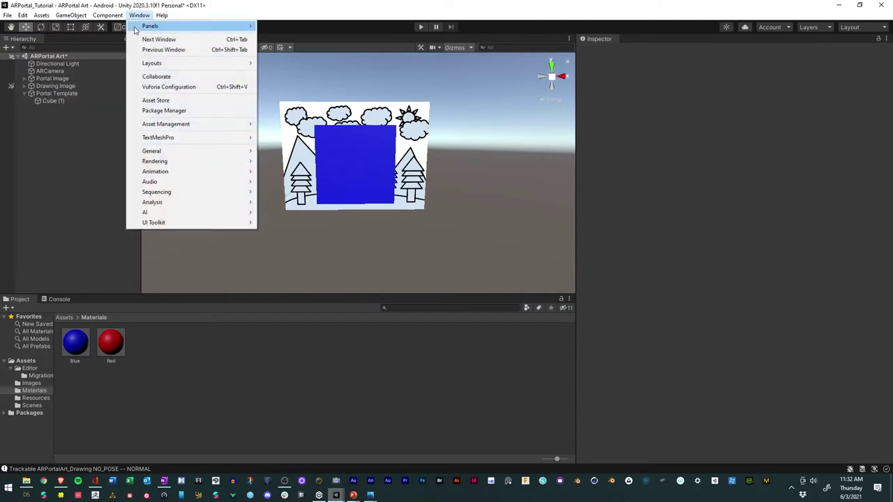
- Install ProBuilder 4.5.0 from the Unity Registry in Package Manager, view its samples, then close it
left_click(171, 112)
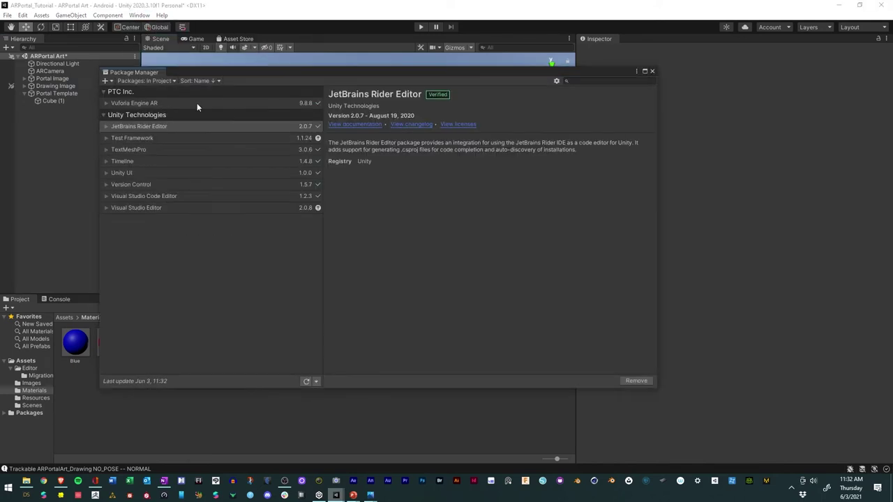
left_click(157, 82)
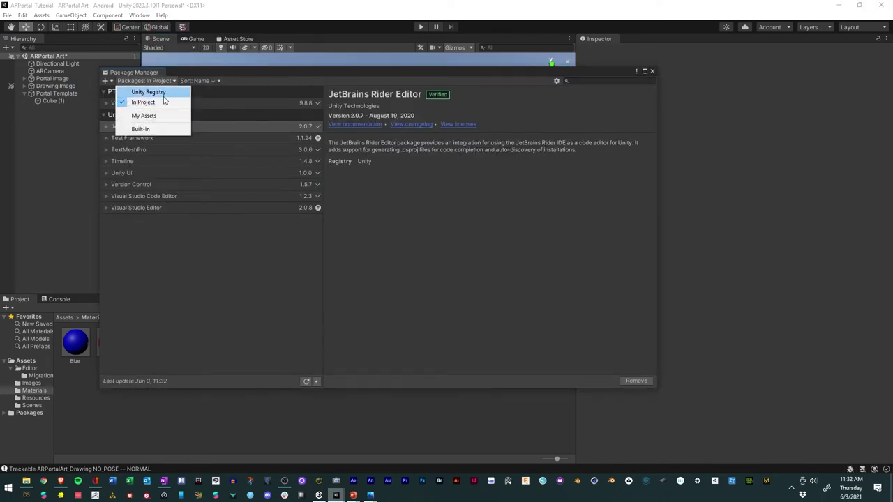
left_click(157, 93)
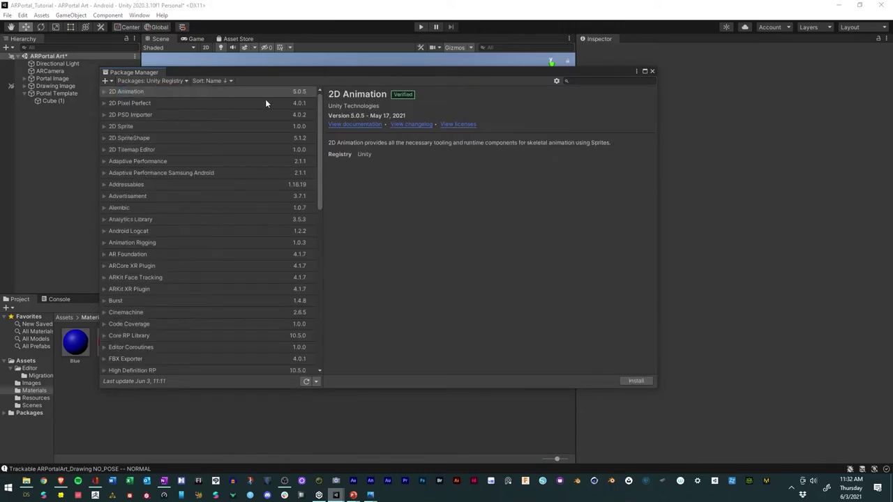
scroll(251, 227, "down", 5)
scroll(238, 232, "down", 3)
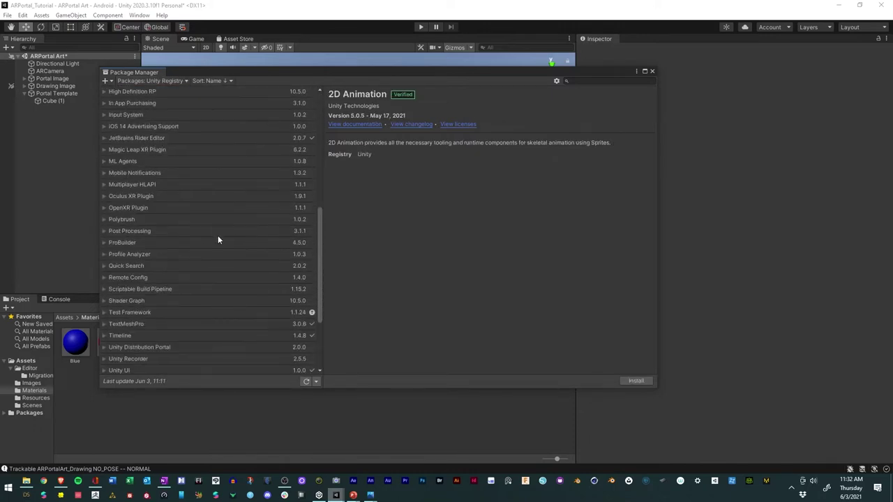
left_click(117, 244)
left_click(103, 243)
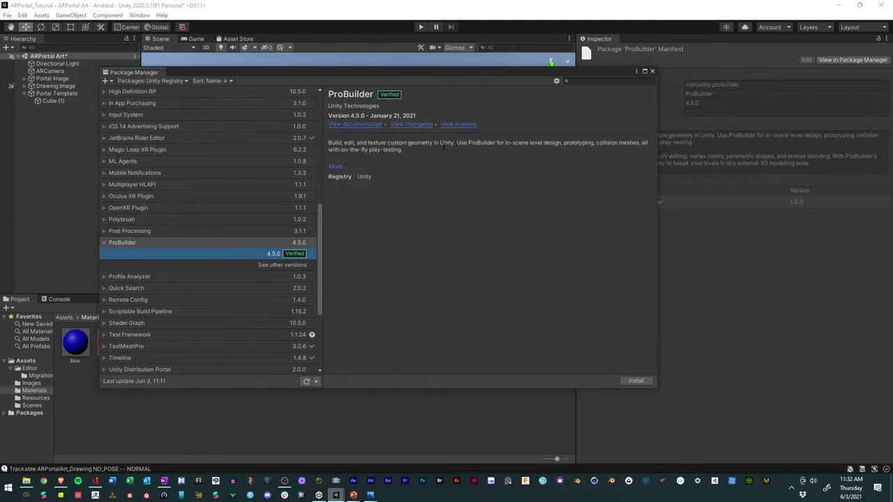
left_click(636, 381)
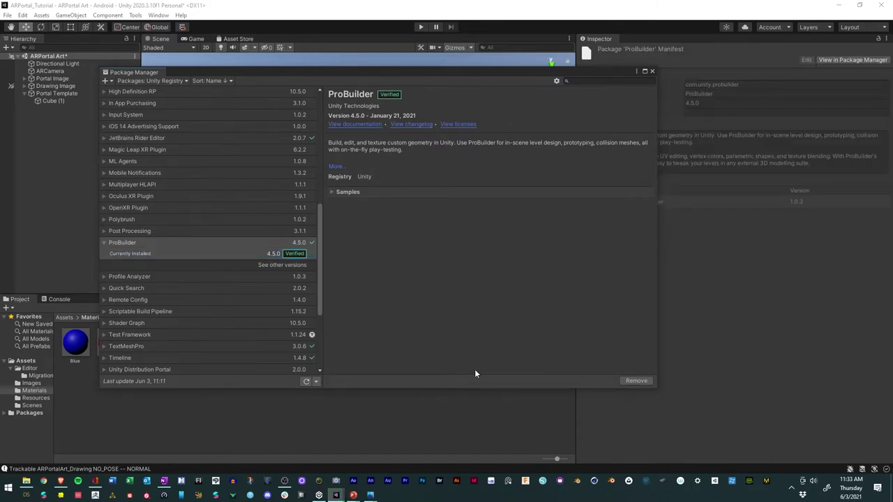
left_click(332, 192)
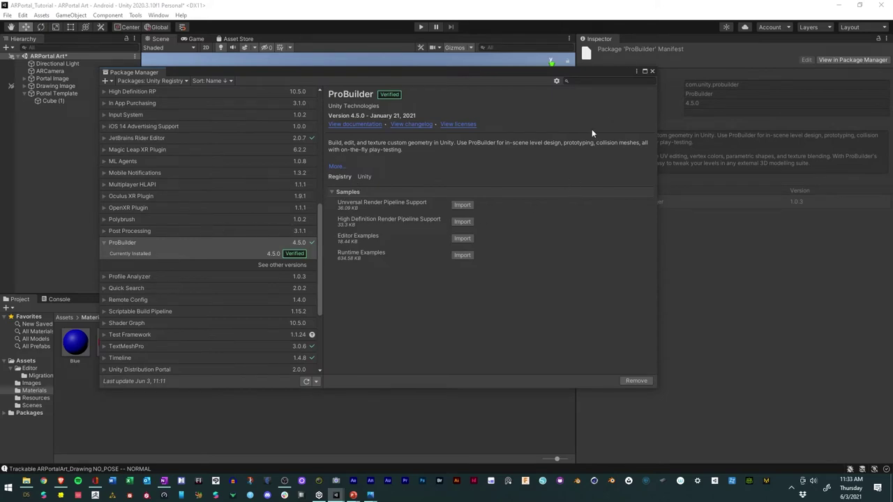
left_click(653, 71)
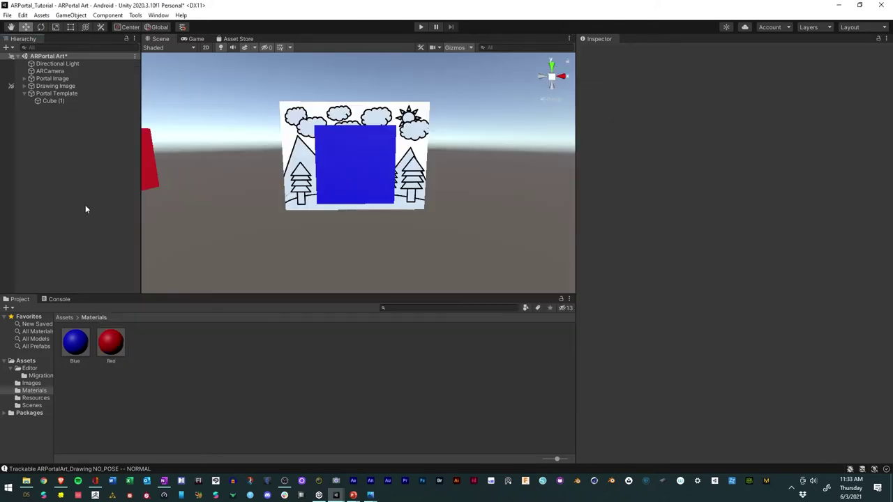
- Open the ProBuilder Window from the Tools menu and dock it left of the Hierarchy
left_click(136, 15)
mouse_move(147, 27)
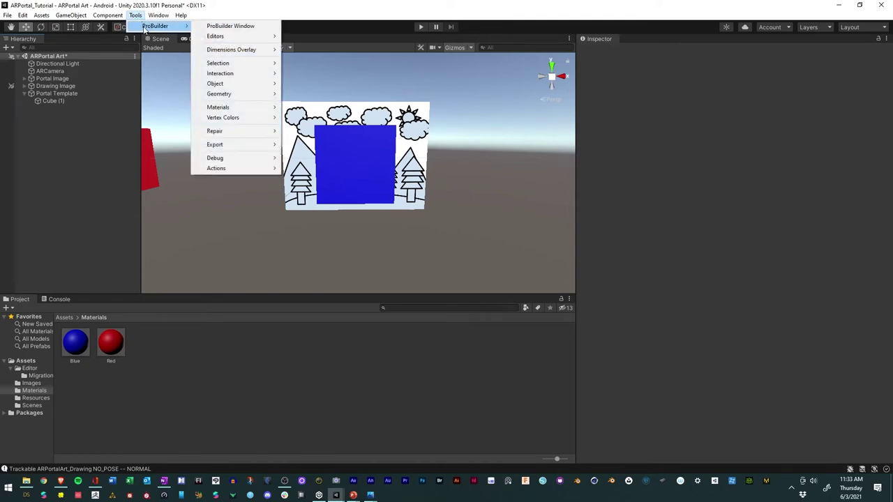
left_click(230, 27)
left_click_drag(223, 79, 293, 124)
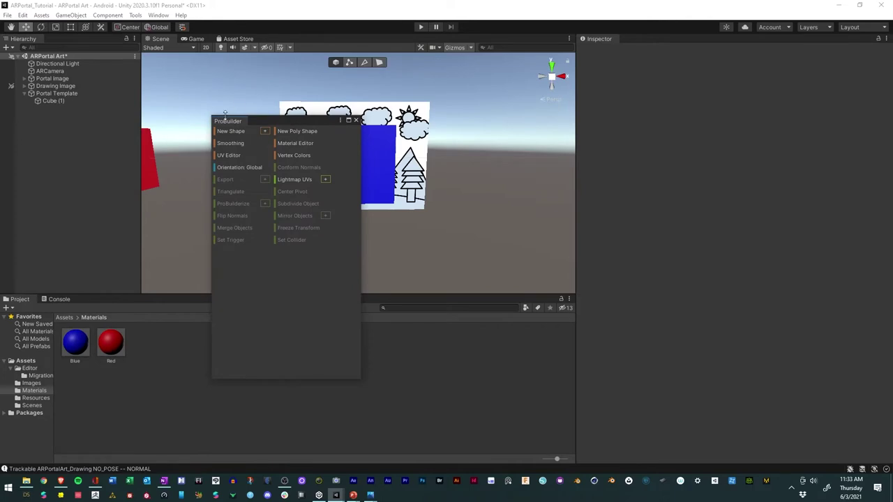
left_click_drag(230, 122, 8, 127)
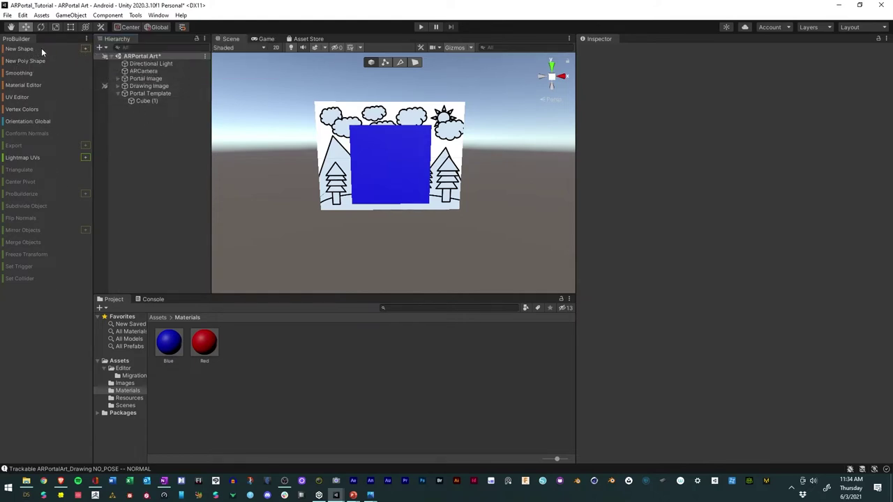
- Start a new ProBuilder shape and place the cube preview in the Scene view
left_click(85, 49)
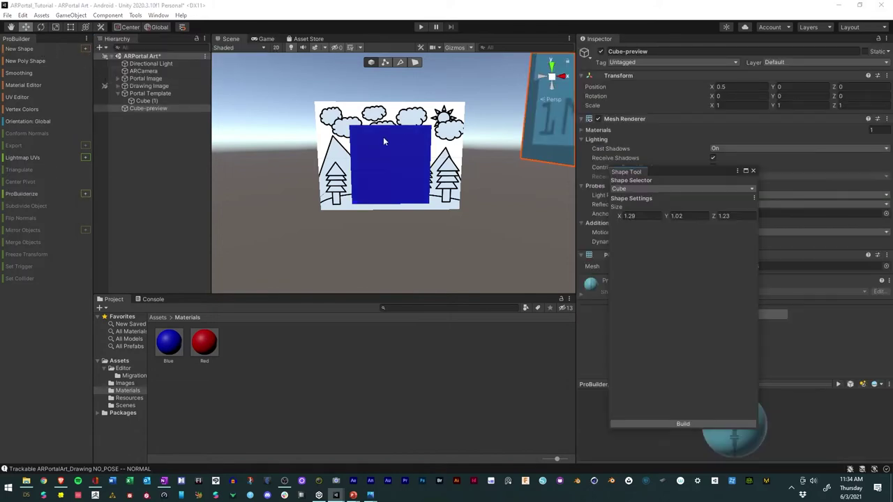
left_click(408, 131)
scroll(408, 134, "up", 3)
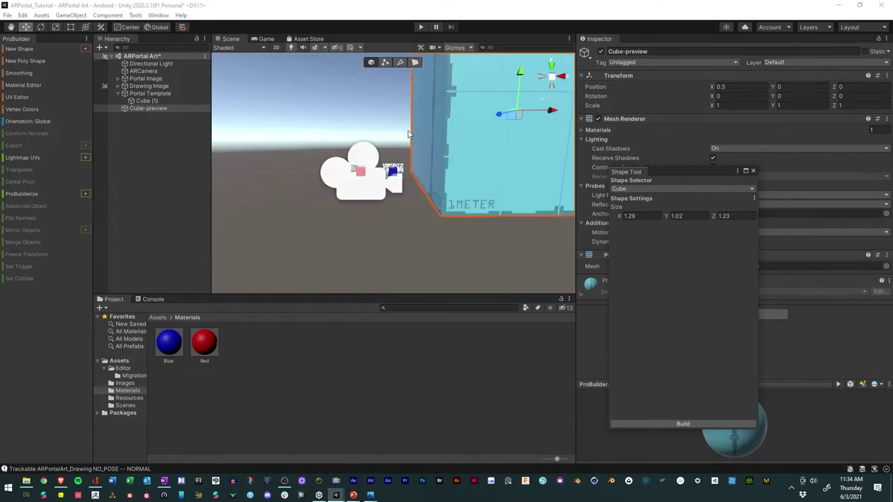
scroll(404, 137, "down", 3)
left_click_drag(418, 157, 457, 157, "alt")
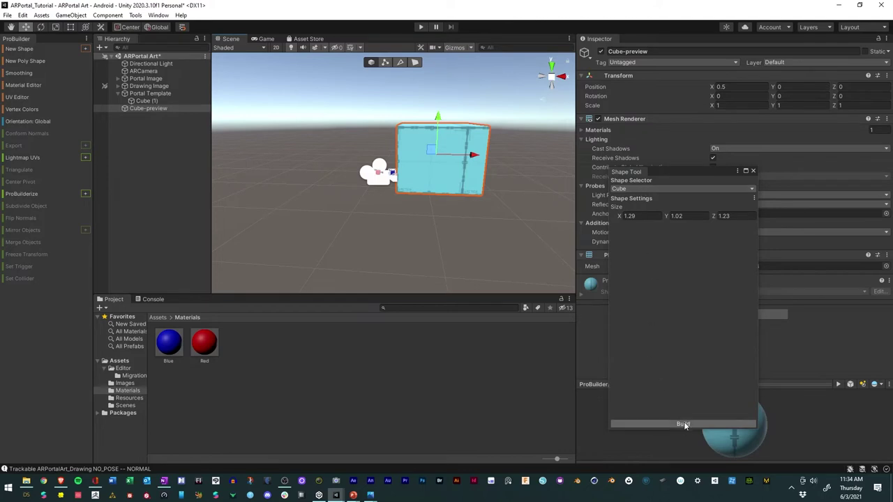
- Preview the Sprite, Prism and Stair shapes, narrowing the stairs and reducing steps to 8
left_click(682, 189)
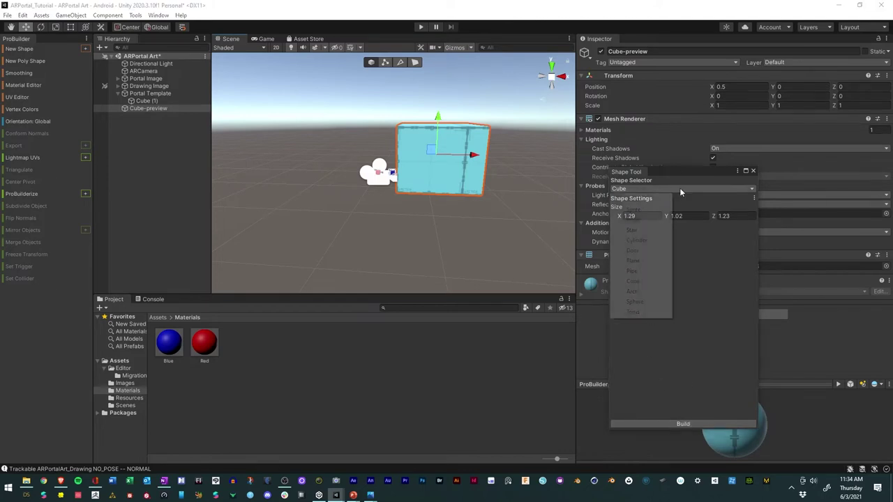
left_click(634, 210)
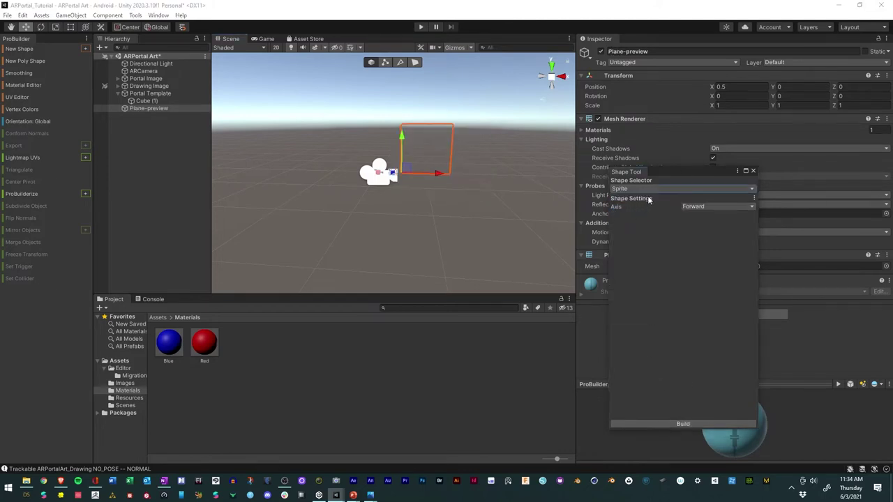
left_click(649, 189)
left_click(634, 220)
left_click(657, 189)
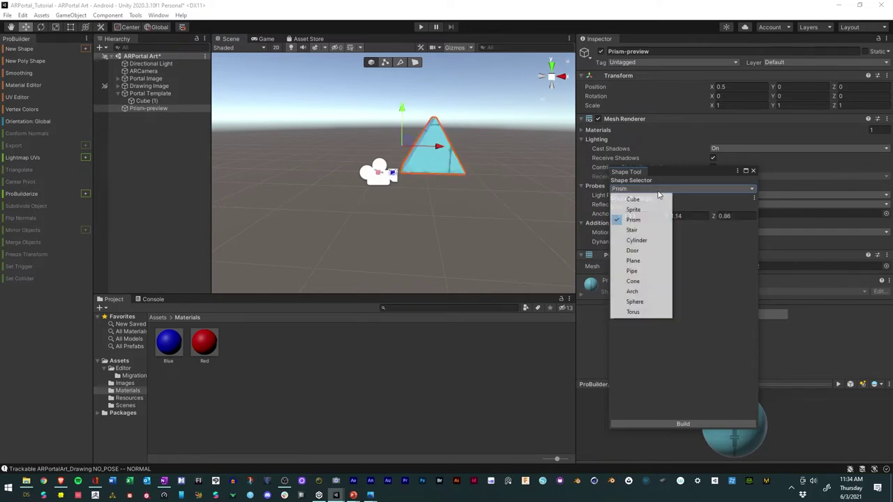
left_click(649, 231)
mouse_move(663, 237)
left_mouse_down()
mouse_move(671, 237)
mouse_move(656, 237)
left_mouse_up()
mouse_move(645, 208)
left_mouse_down()
mouse_move(637, 206)
mouse_move(661, 204)
mouse_move(641, 207)
left_mouse_up()
- Preview the Plane and Arch shapes, shrinking the arch radius to 0.88
left_click(645, 190)
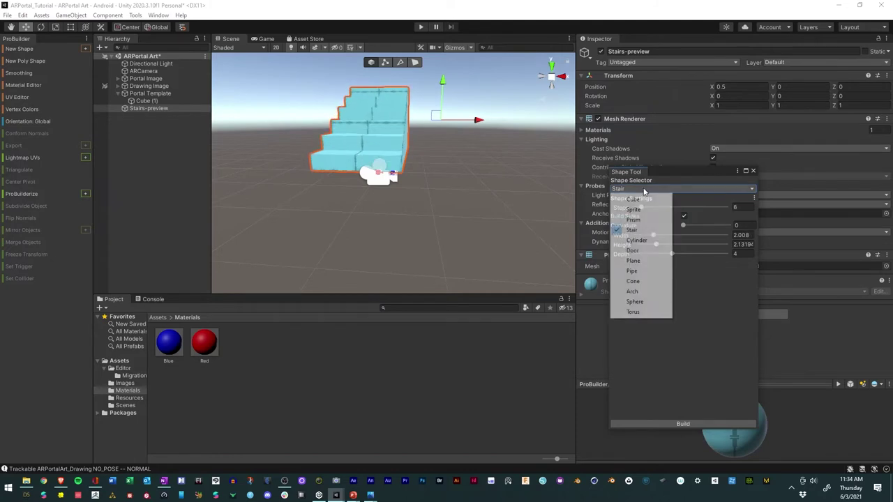
left_click(637, 260)
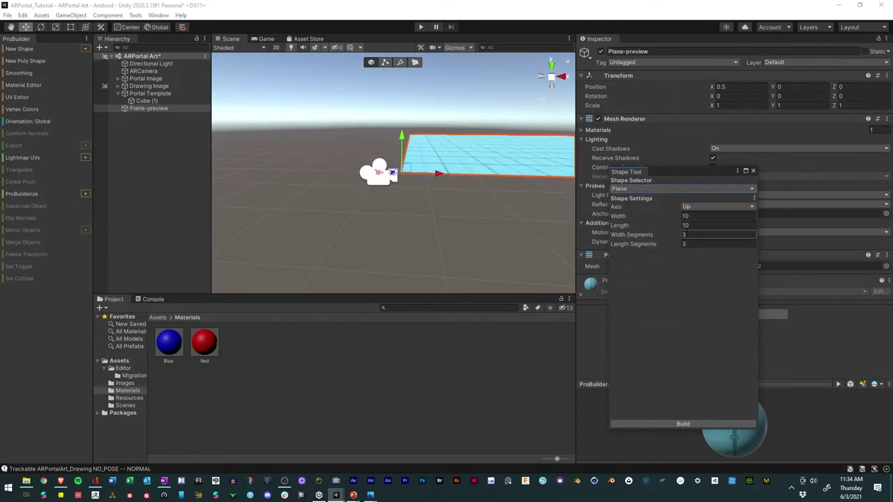
left_click(666, 190)
left_click(635, 291)
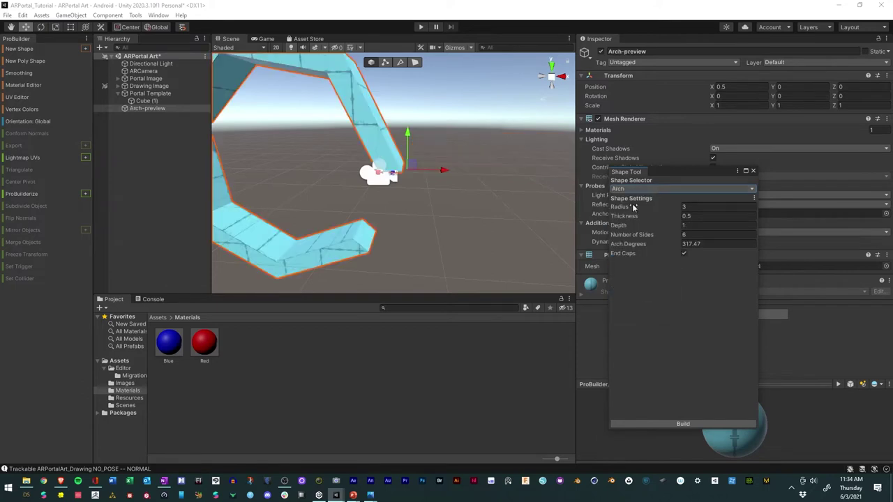
mouse_move(635, 207)
left_mouse_down()
mouse_move(670, 207)
mouse_move(630, 194)
left_mouse_up()
- Return to the Cube shape and build it at 1.29 × 1.02 × 1.23
left_click(630, 189)
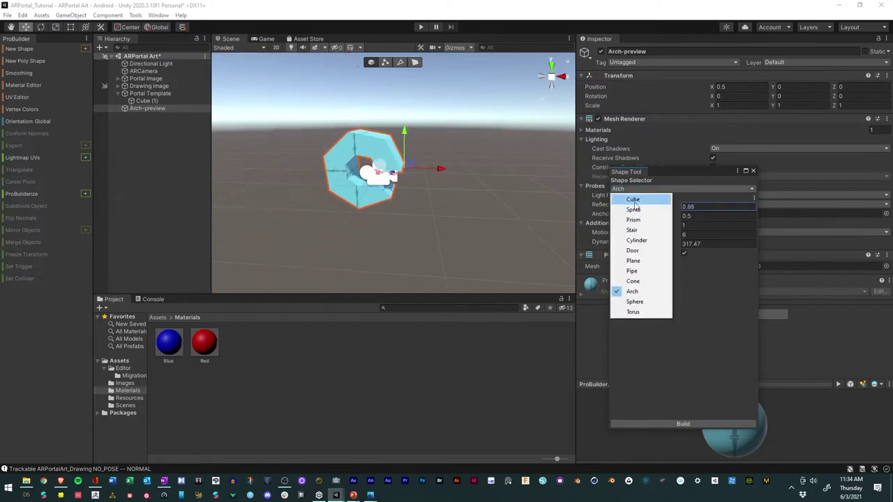
left_click(633, 200)
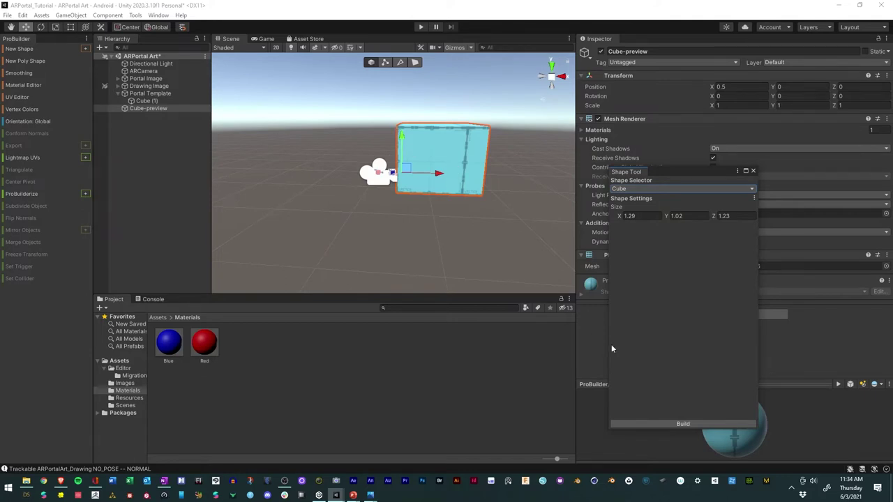
left_click(675, 421)
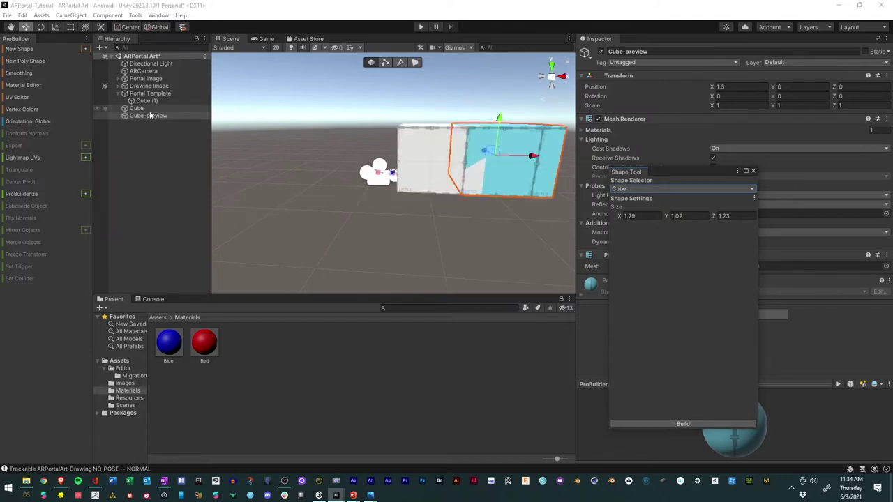
left_click(753, 170)
left_click_drag(463, 228, 409, 225, "alt")
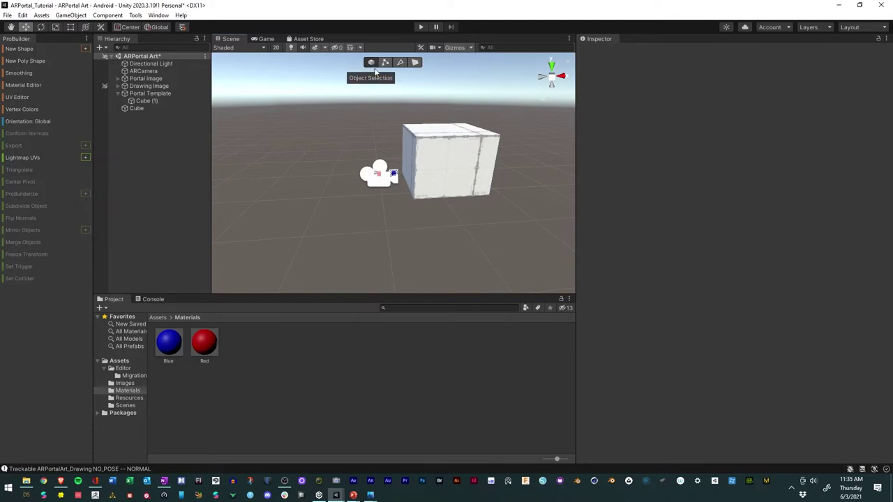
left_click(455, 147)
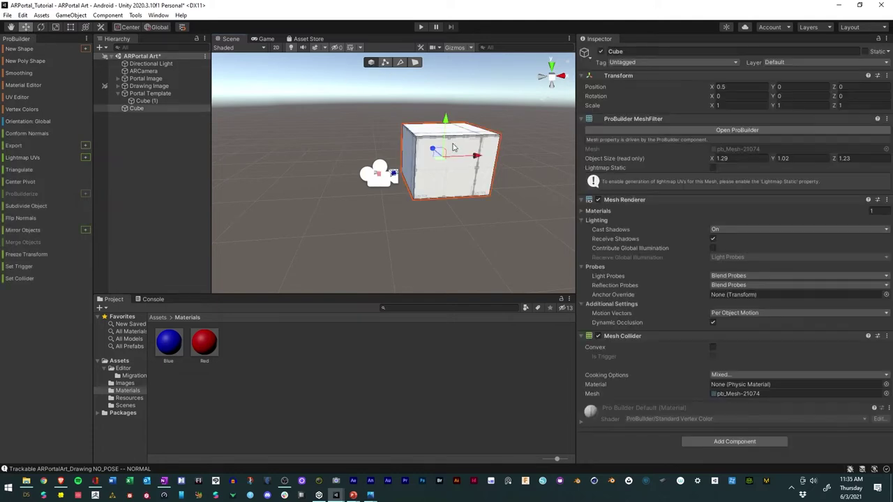
left_click(386, 63)
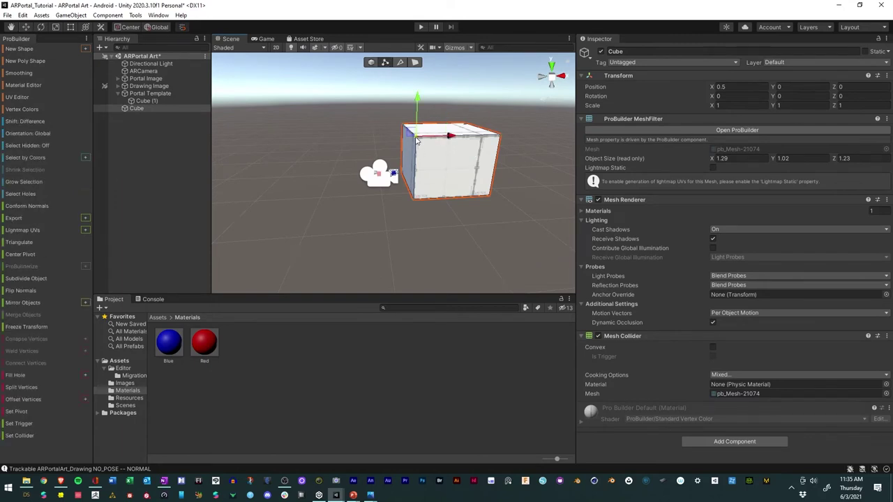
left_click(404, 127)
left_click_drag(404, 127, 433, 145)
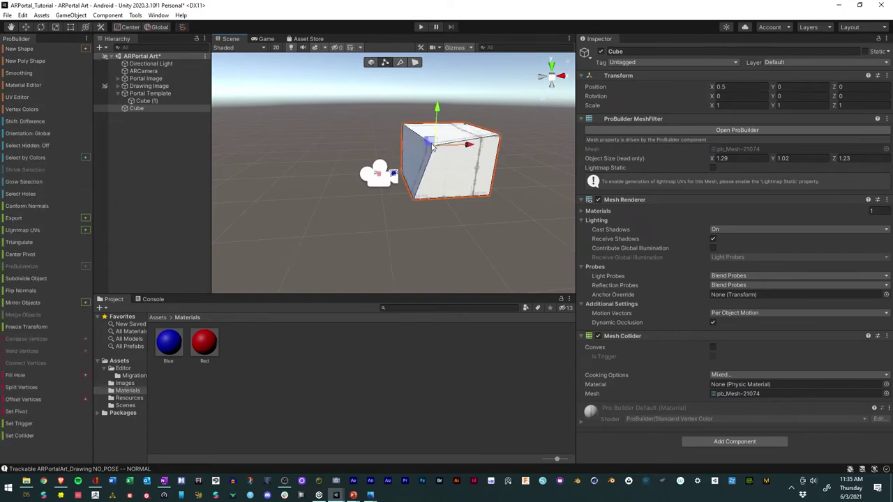
key("ctrl+z")
left_click(399, 62)
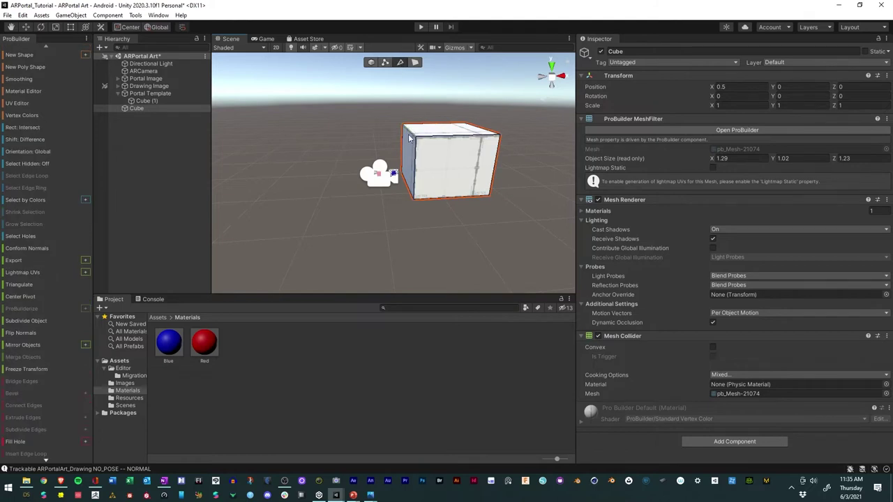
left_click(411, 135)
left_click_drag(407, 90, 369, 106)
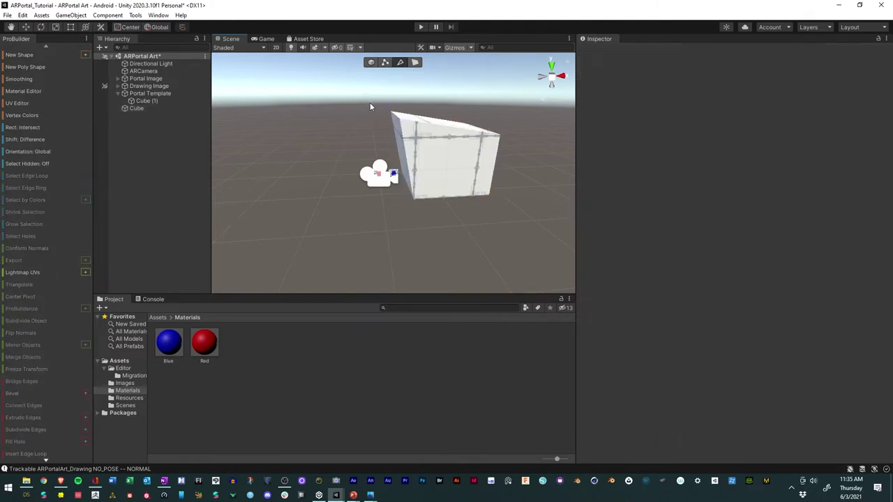
key("ctrl+z")
key("ctrl+z")
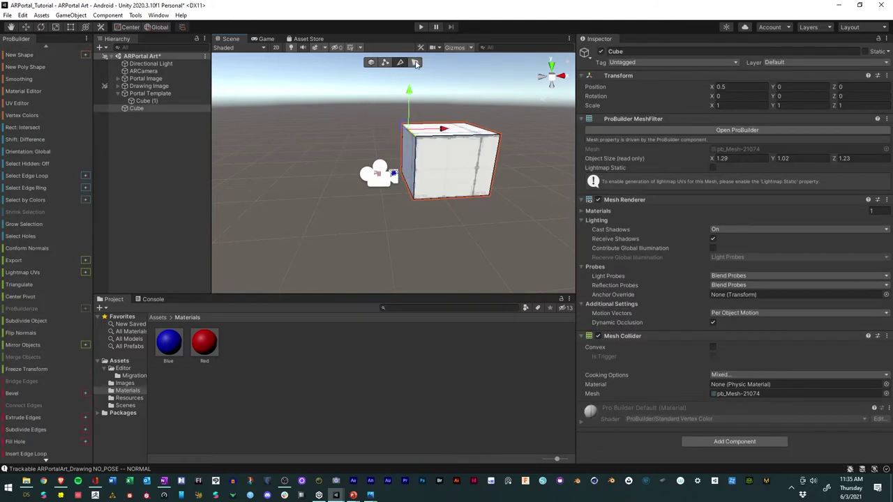
left_click(415, 62)
left_click(443, 130)
left_click_drag(442, 128, 427, 79)
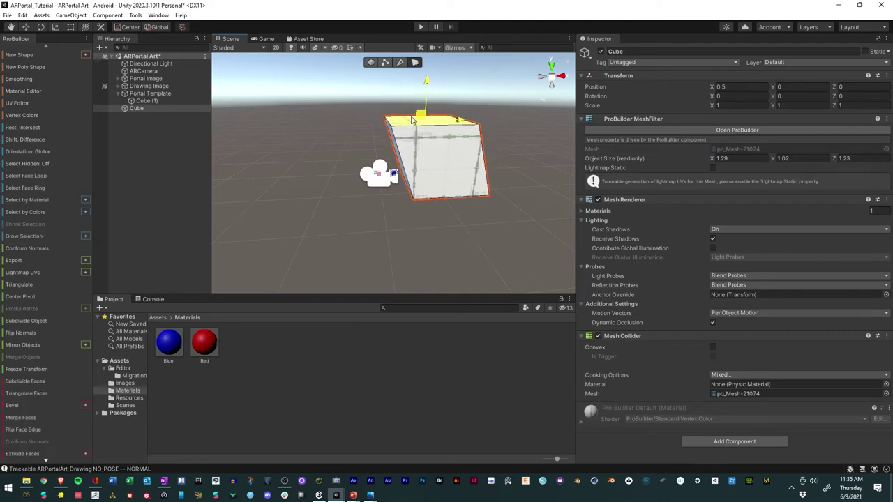
key("ctrl+z")
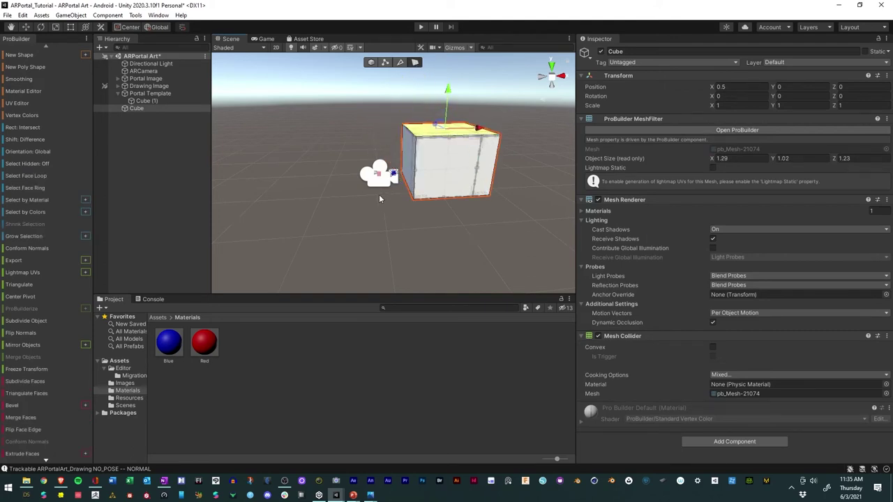
left_click(56, 27)
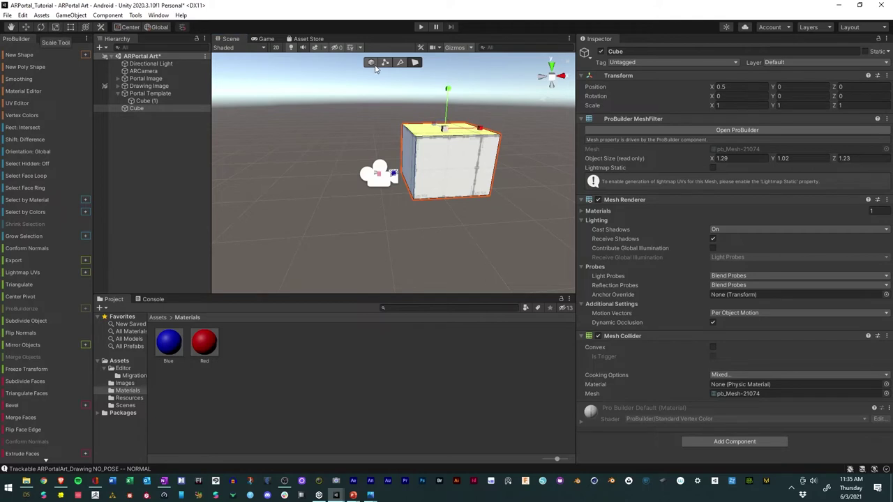
key("g")
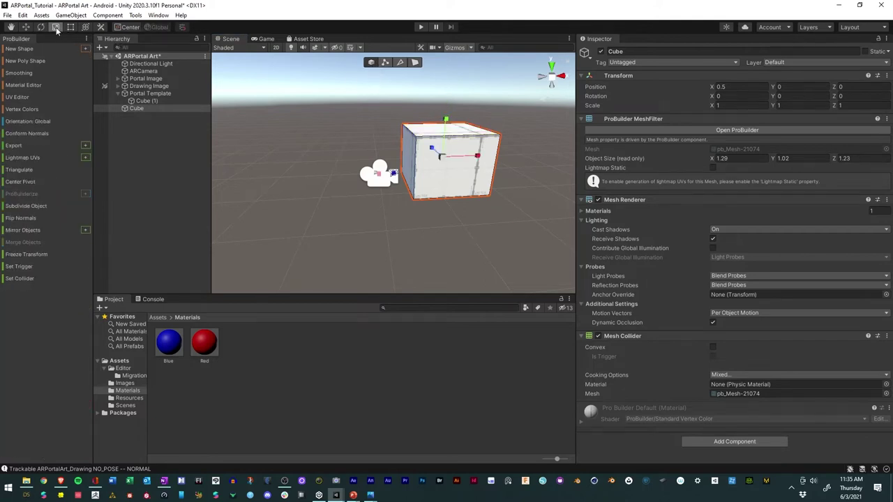
- Shrink the cube to scale 0.34544, parent it under Portal Template and rename it PRobuilderVCube
left_click_drag(438, 156, 417, 174)
scroll(414, 168, "up", 3)
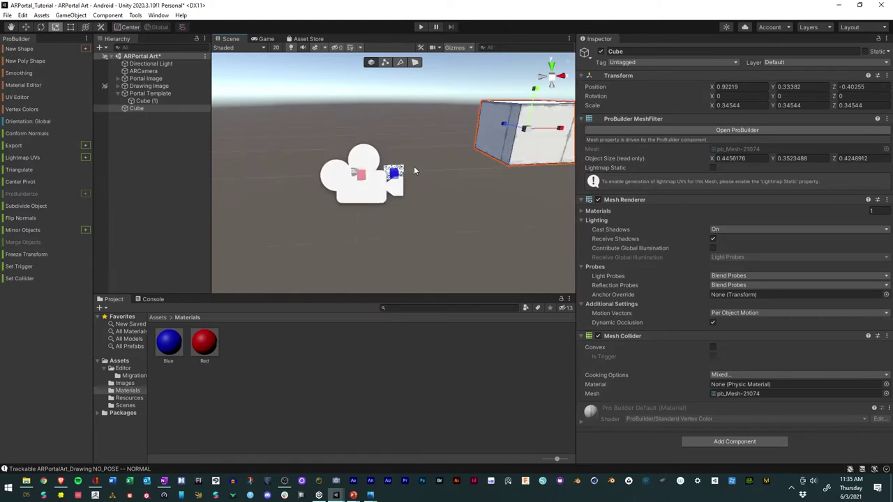
left_click_drag(137, 109, 157, 94)
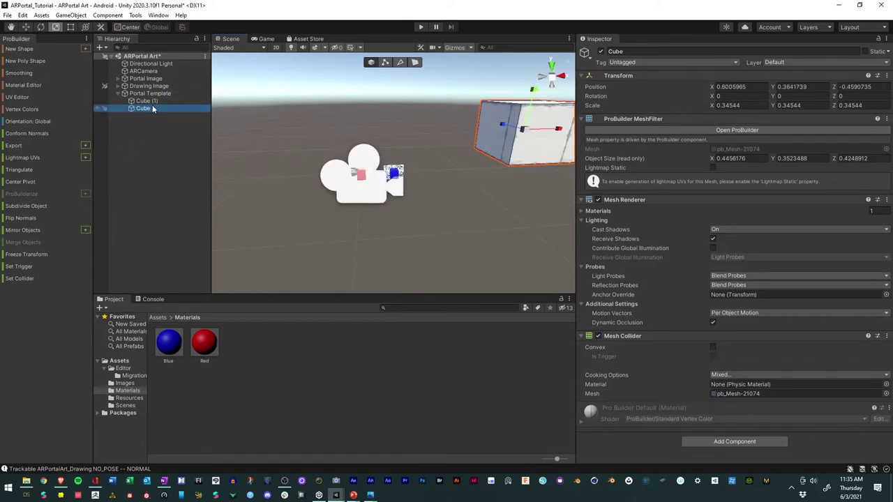
left_click(156, 121)
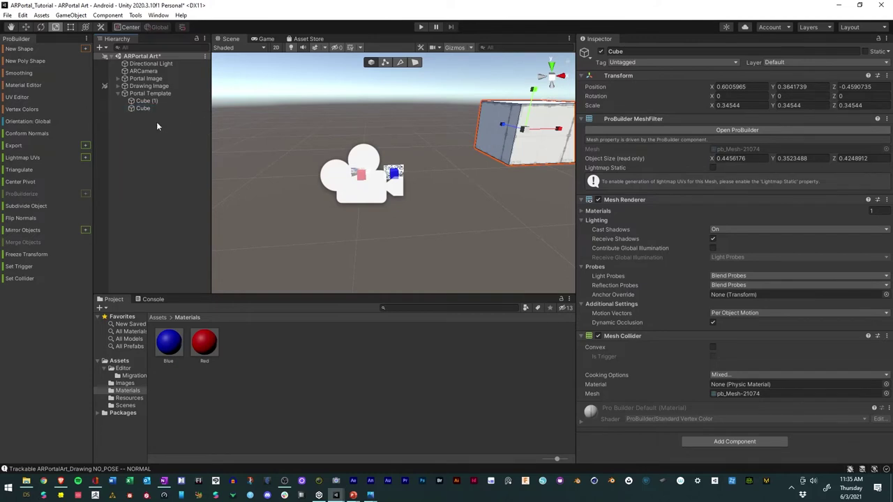
left_click(149, 101)
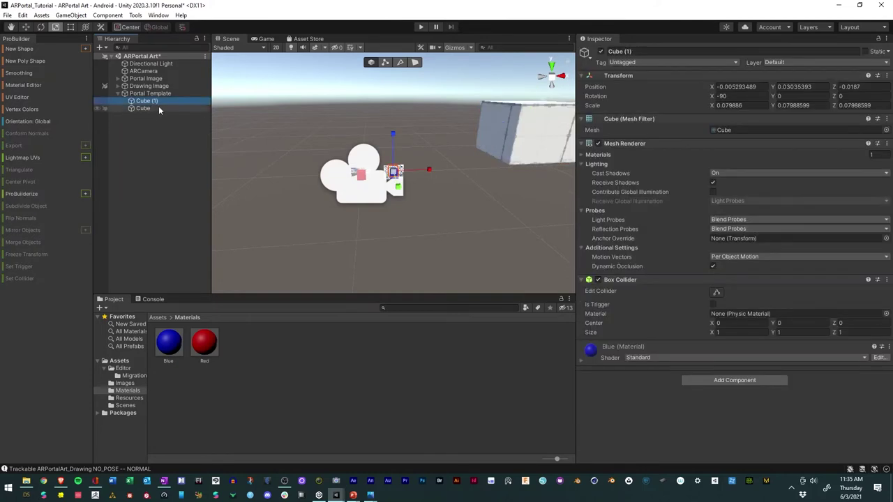
left_click(149, 109)
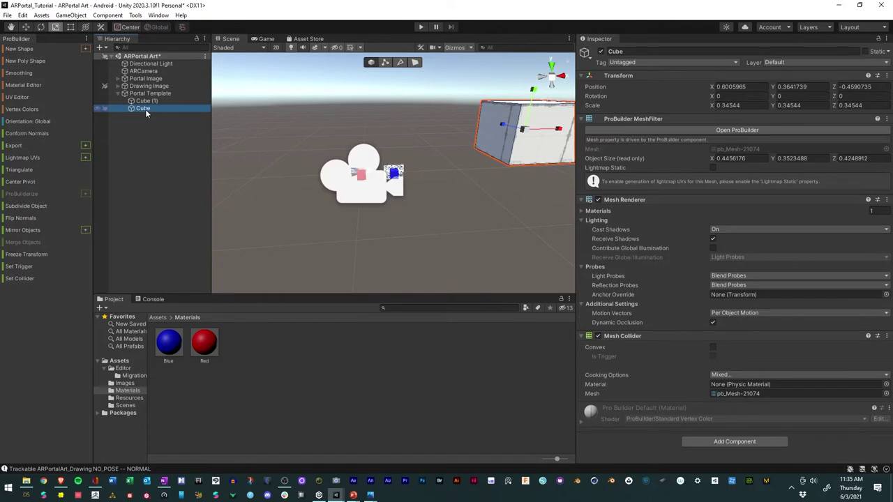
left_click(145, 109)
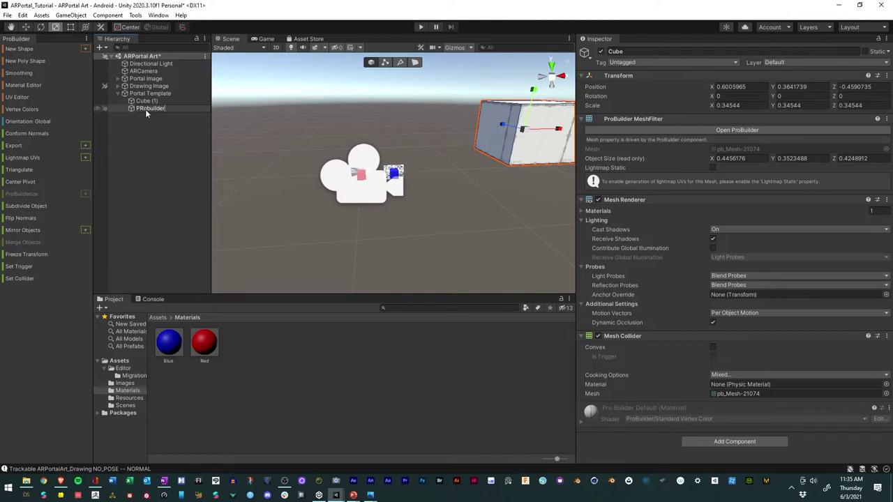
type("be")
key("Return")
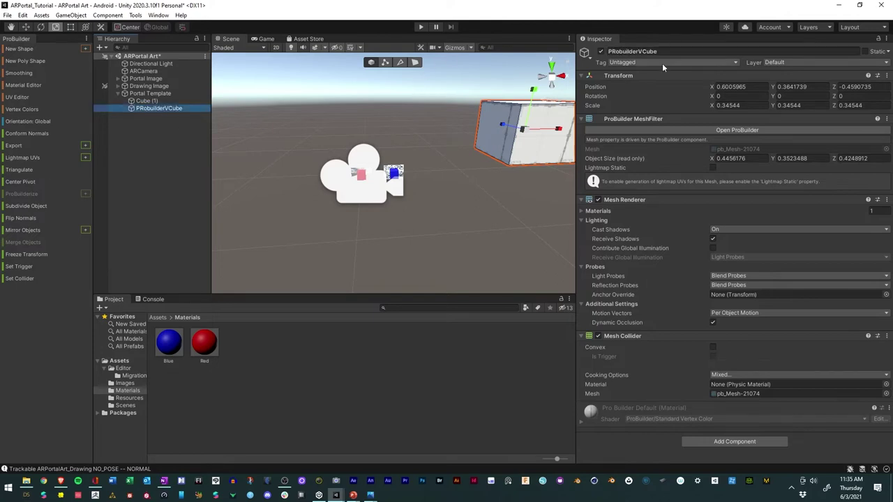
- Reset PRobuilderVCube's position to 0, 0, 0
left_click(726, 87)
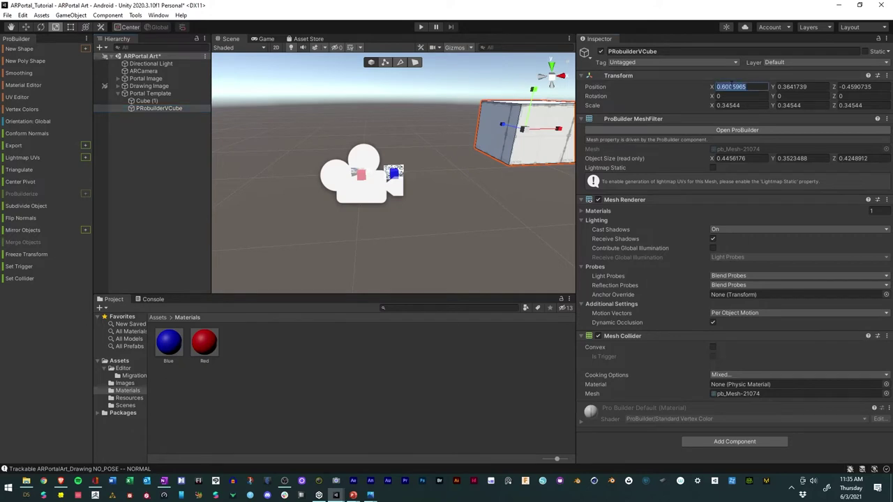
type("0")
left_click(788, 87)
type("0")
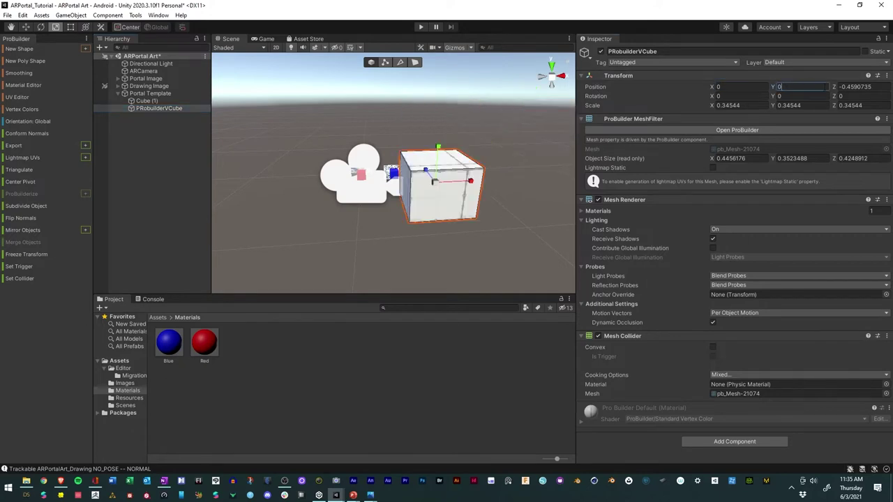
left_click(850, 87)
type("0")
scroll(450, 195, "up", 4)
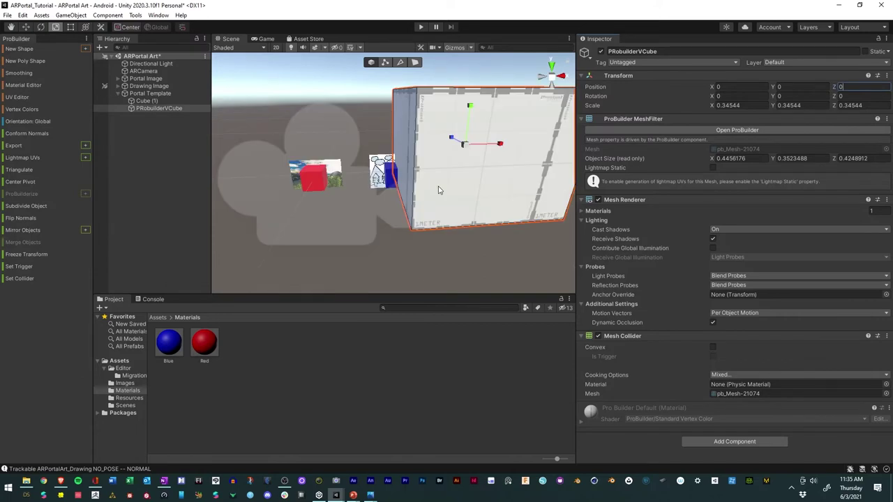
- Move PRobuilderVCube to -0.235, -0.128, 0.366 around the blue cube and frame it
left_click_drag(450, 194, 111, 42, "alt")
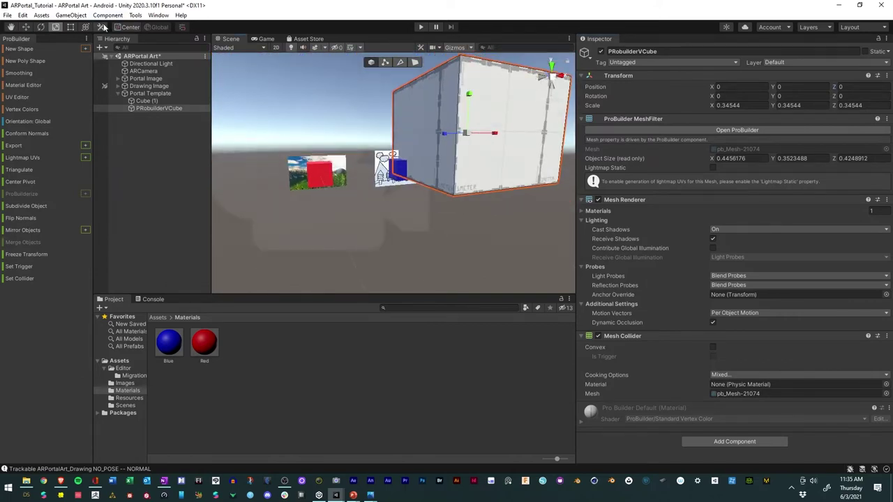
left_click(29, 27)
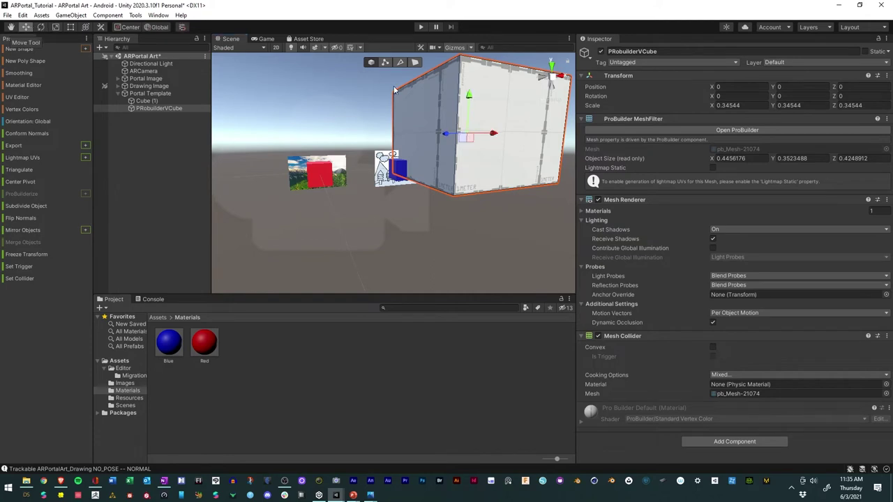
left_click_drag(467, 139, 394, 156)
scroll(369, 171, "up", 5)
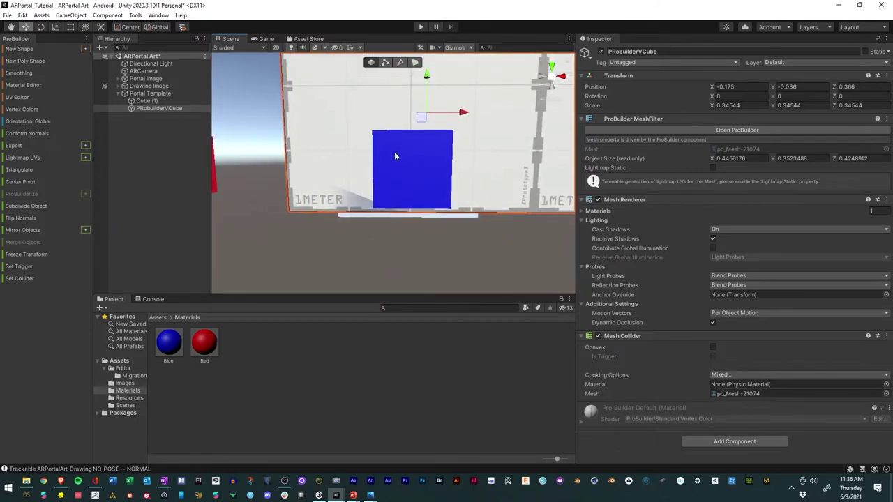
scroll(395, 156, "down", 5)
scroll(394, 155, "up", 5)
mouse_move(394, 152)
right_mouse_down("alt")
mouse_move(455, 154)
mouse_move(409, 150)
right_mouse_up("alt")
scroll(396, 150, "down", 1)
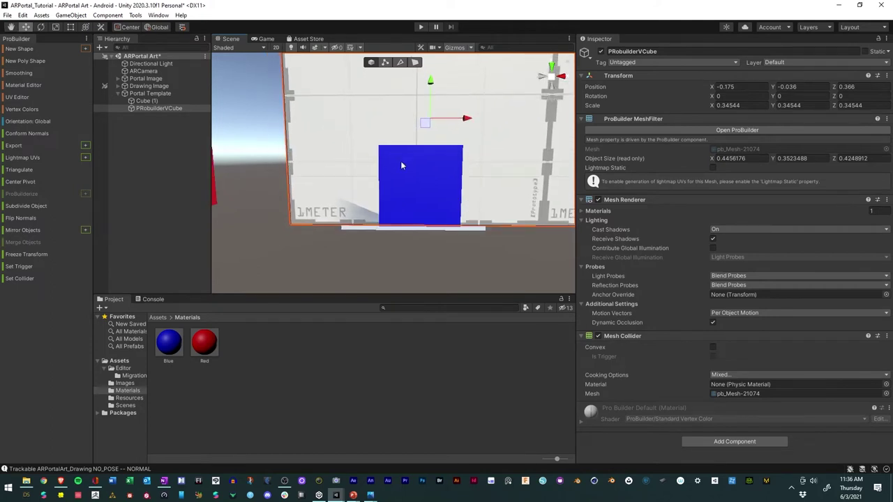
left_click_drag(431, 87, 418, 125)
left_click_drag(465, 158, 339, 97)
scroll(430, 131, "down", 3)
key("f")
scroll(340, 94, "down", 5)
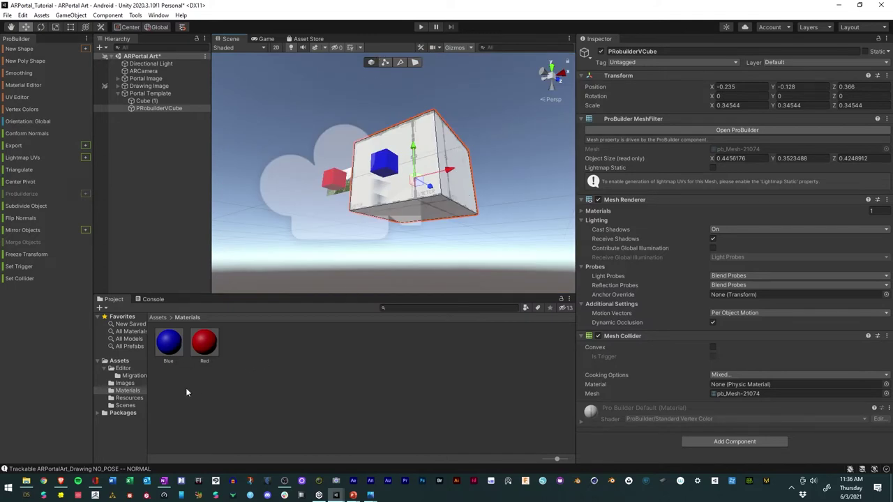
- Duplicate the Red material and rename the copy Transparent
left_click(208, 343)
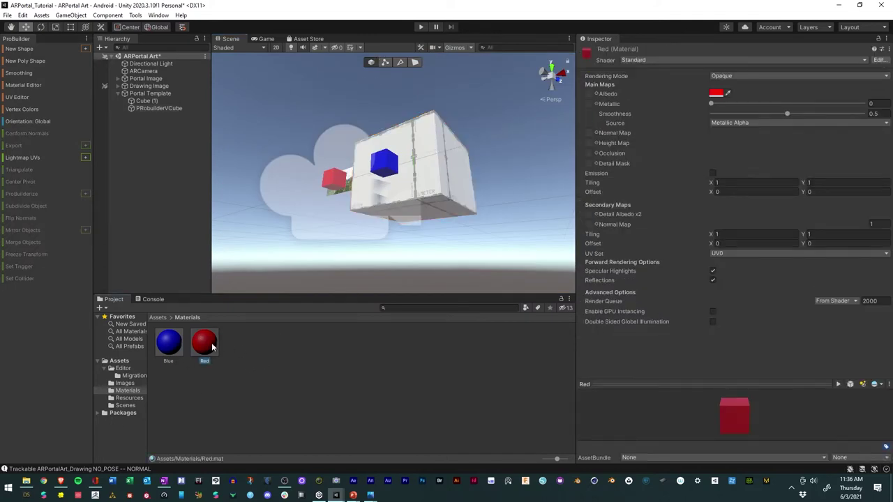
key("ctrl+d")
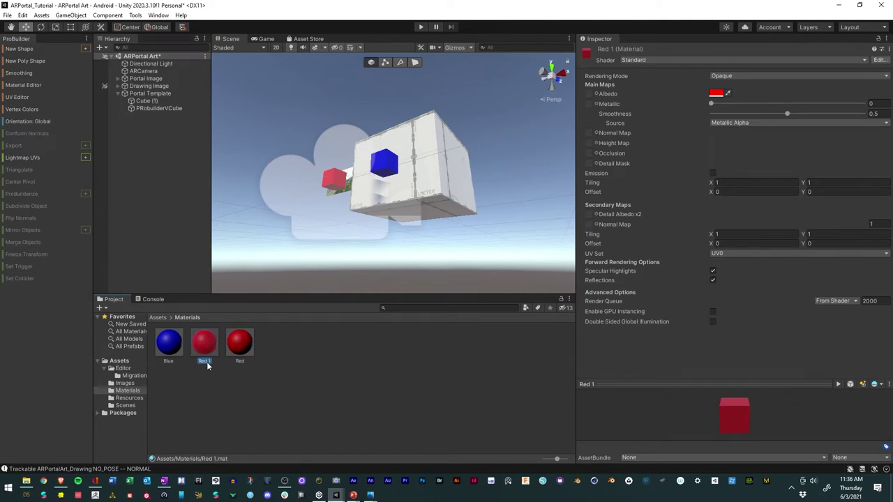
left_click(204, 361)
type("Transparent")
key("Return")
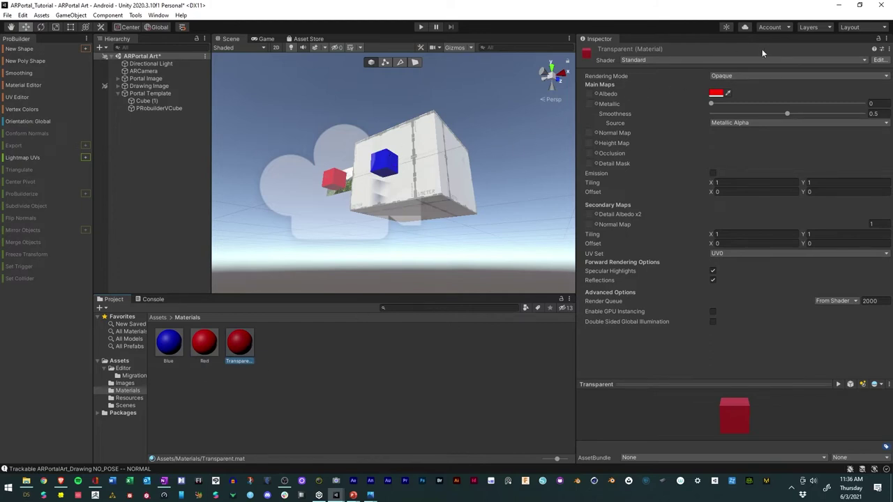
- Give Transparent the Transparent rendering mode and translucent green colour, then apply it to PRobuilderVCube
left_click(755, 76)
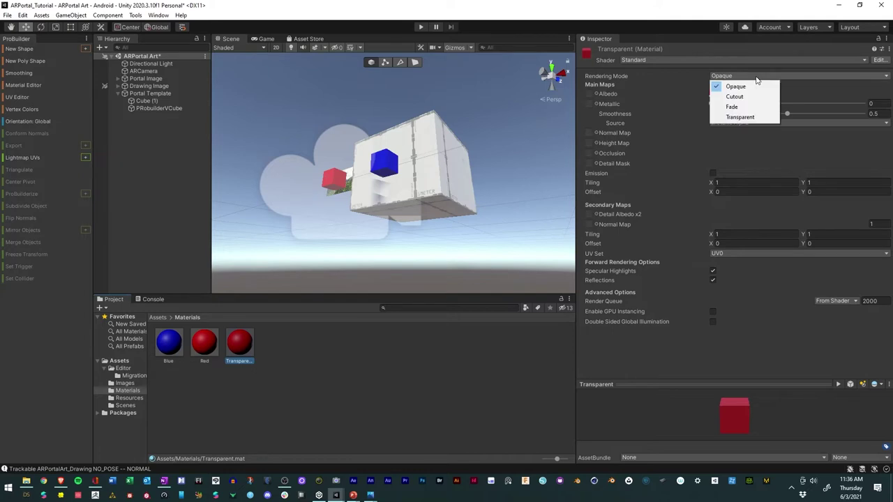
left_click(729, 117)
left_click(717, 94)
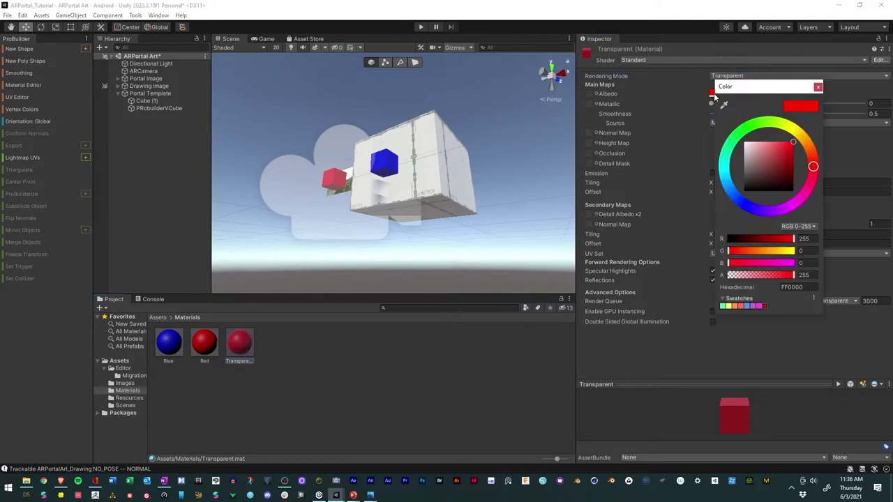
left_click(747, 137)
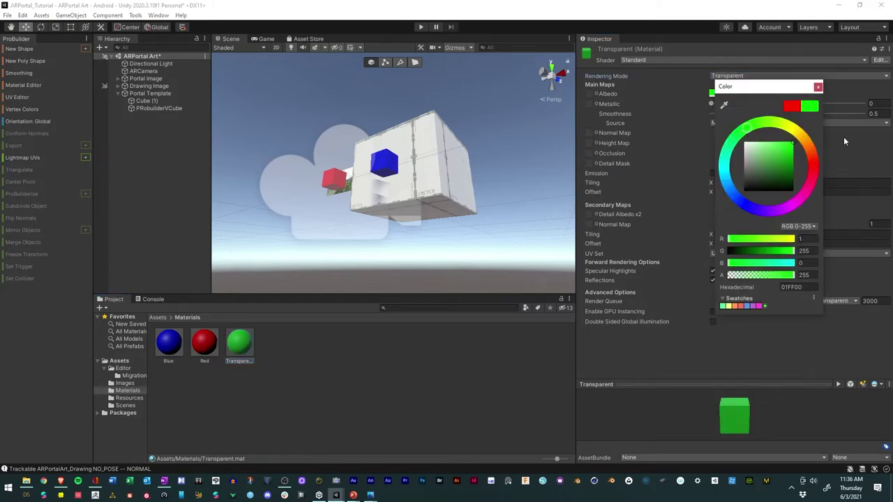
left_click_drag(760, 277, 750, 279)
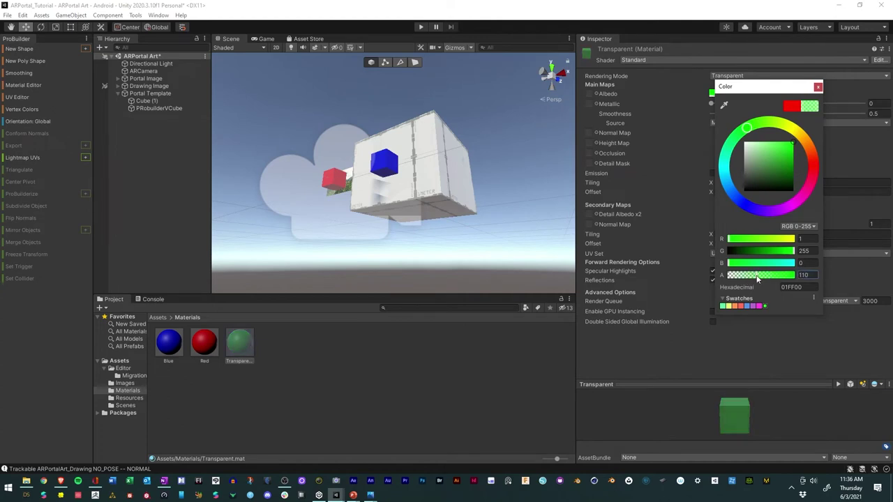
left_click(819, 87)
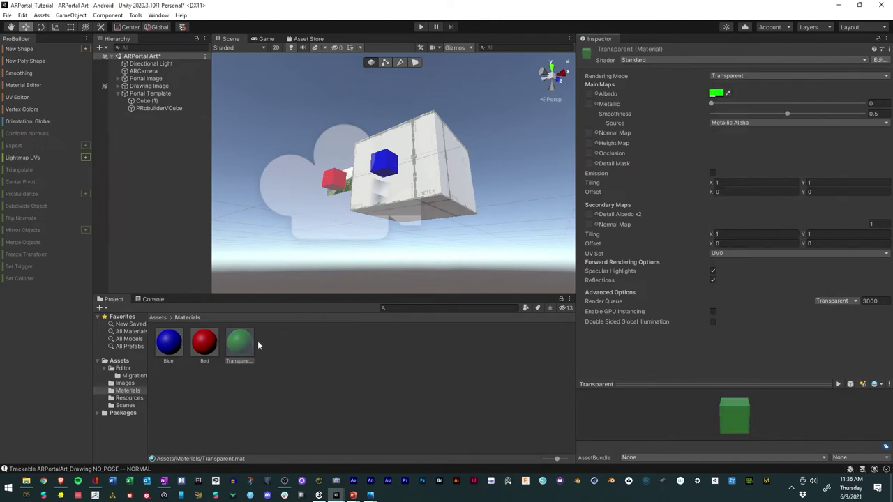
left_click_drag(239, 341, 452, 191)
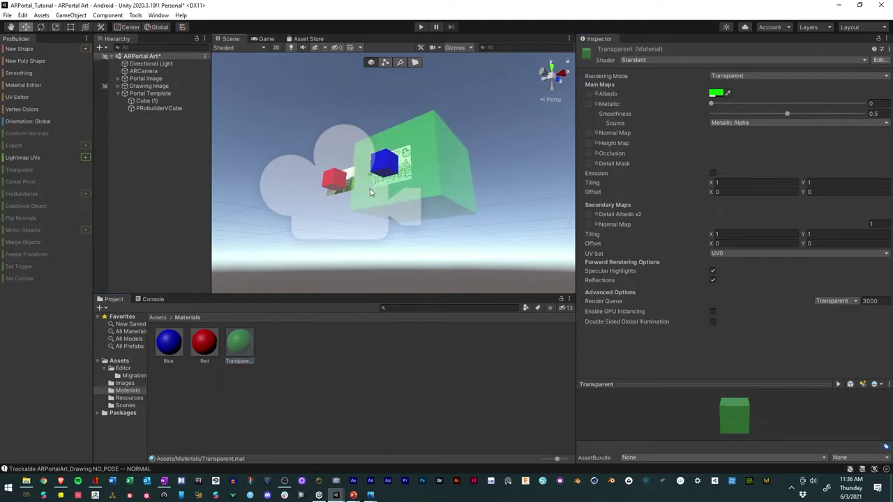
- Select PRobuilderVCube, undo an accidental depth move leaving Z at 0.3677, and enter Face mode
left_click_drag(371, 192, 342, 189, "alt")
scroll(433, 160, "up", 5)
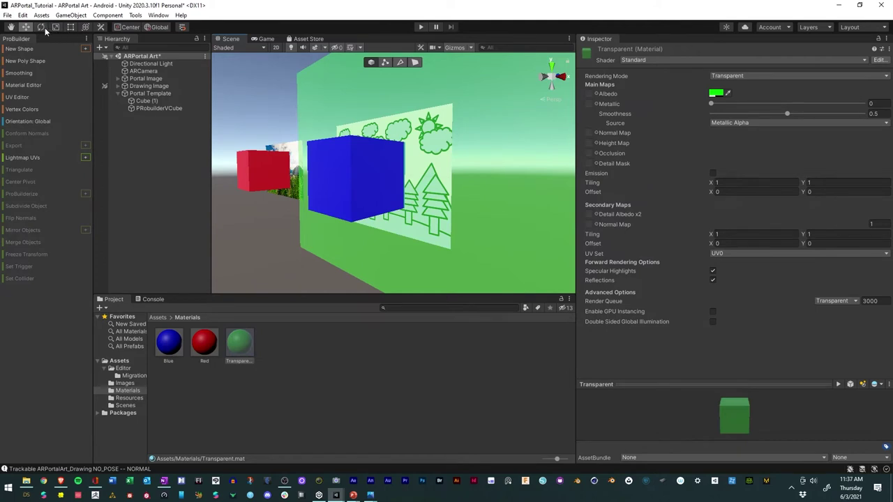
left_click(507, 119)
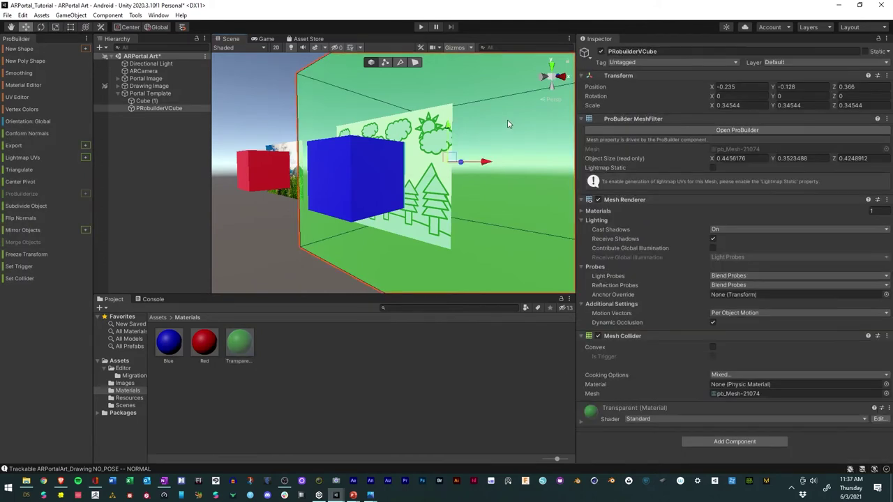
left_click_drag(480, 133, 381, 160, "alt")
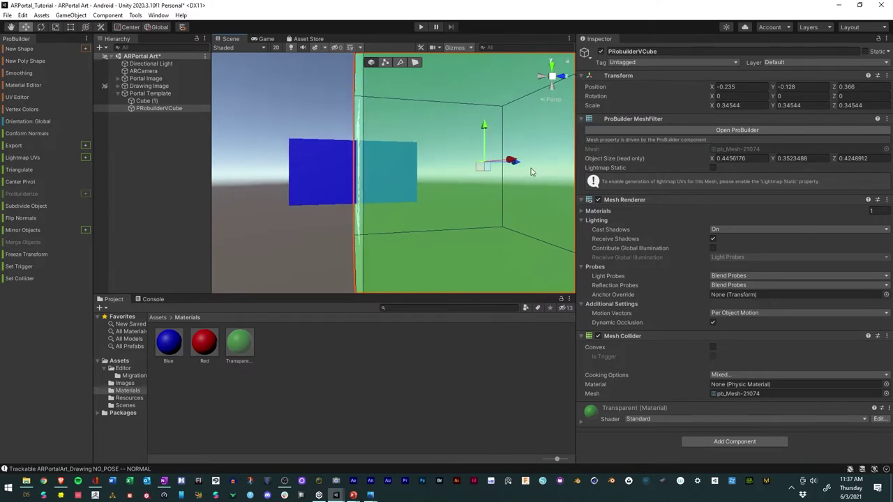
mouse_move(519, 170)
left_mouse_down()
mouse_move(509, 164)
mouse_move(521, 161)
mouse_move(495, 207)
mouse_move(722, 175)
mouse_move(505, 177)
left_mouse_up()
key("ctrl+z")
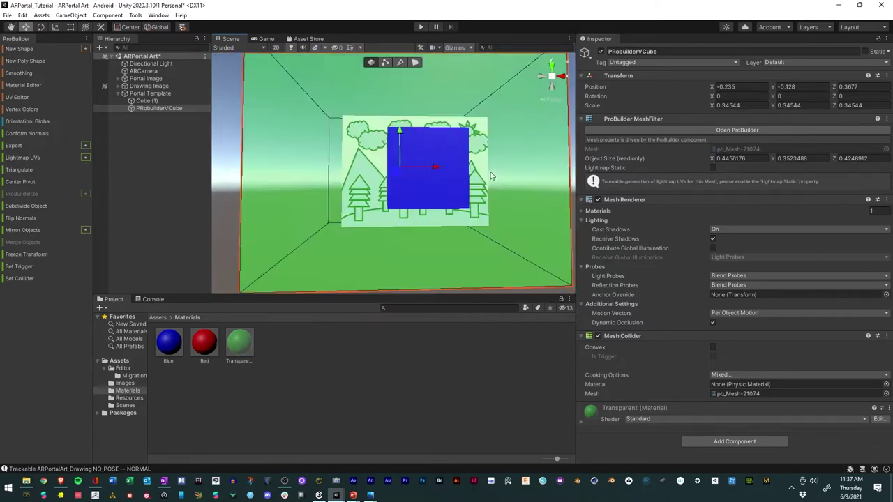
left_click(414, 62)
- Select the portal cube's front face, frame it and scale it down around the picture
left_click(491, 116)
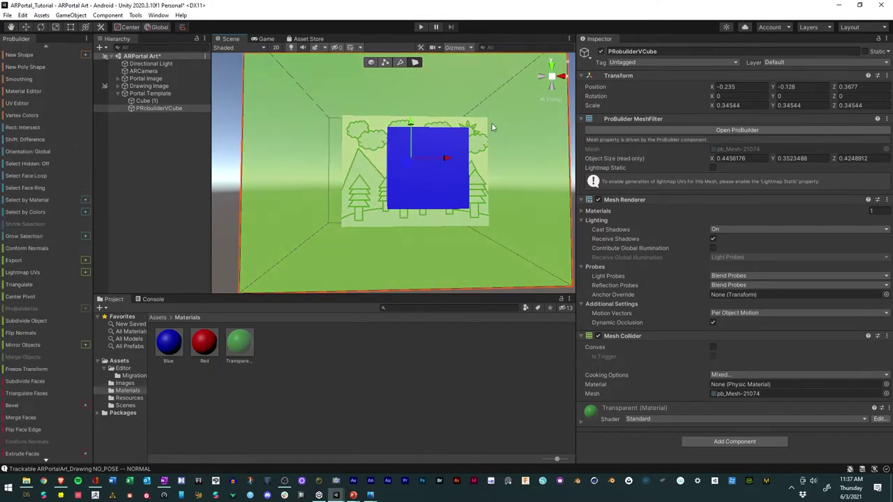
left_click_drag(492, 124, 480, 150, "alt")
scroll(480, 150, "down", 6)
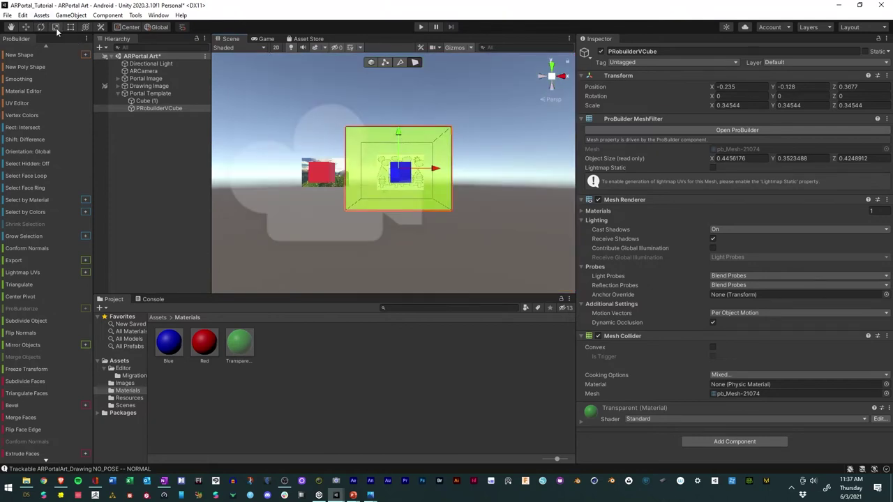
key("f")
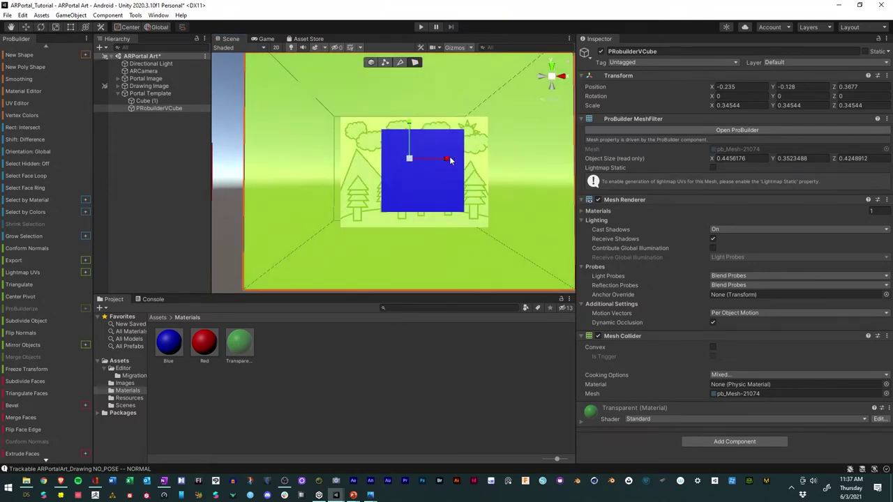
key("r")
left_click_drag(410, 159, 422, 223)
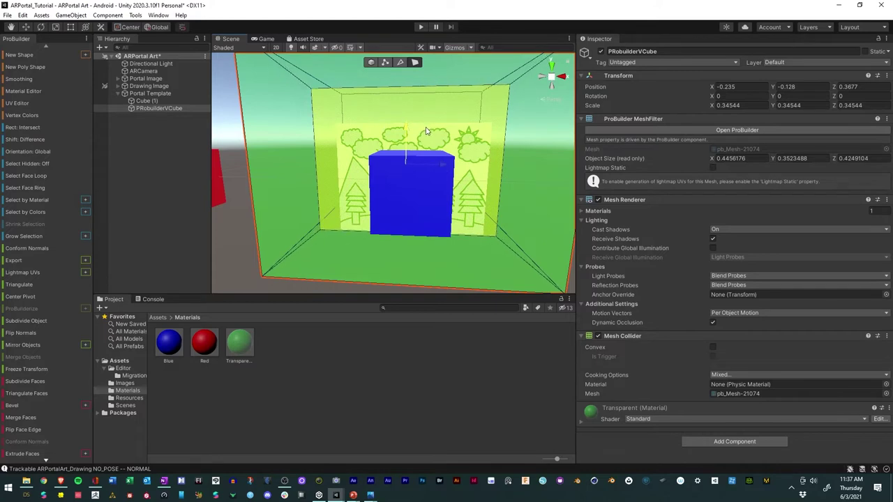
- In Edge mode, lower the top edge and move the right edge inward
left_click_drag(417, 134, 418, 191, "alt")
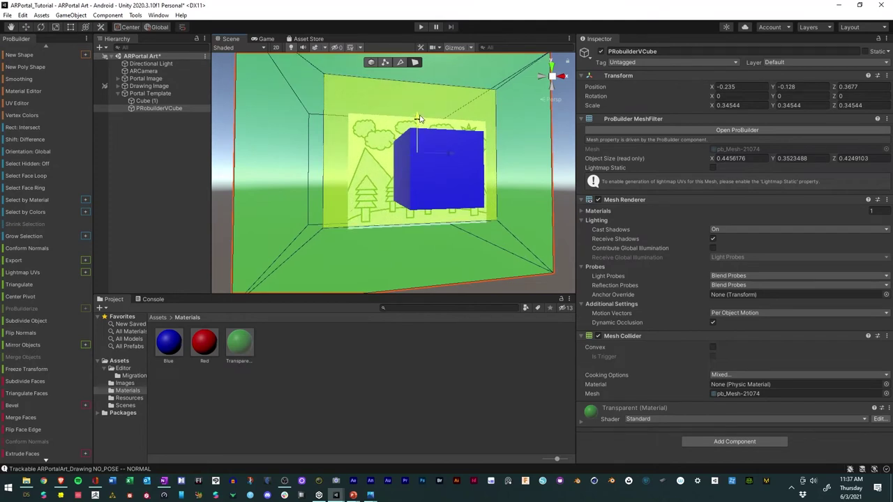
left_click_drag(418, 118, 342, 136, "alt")
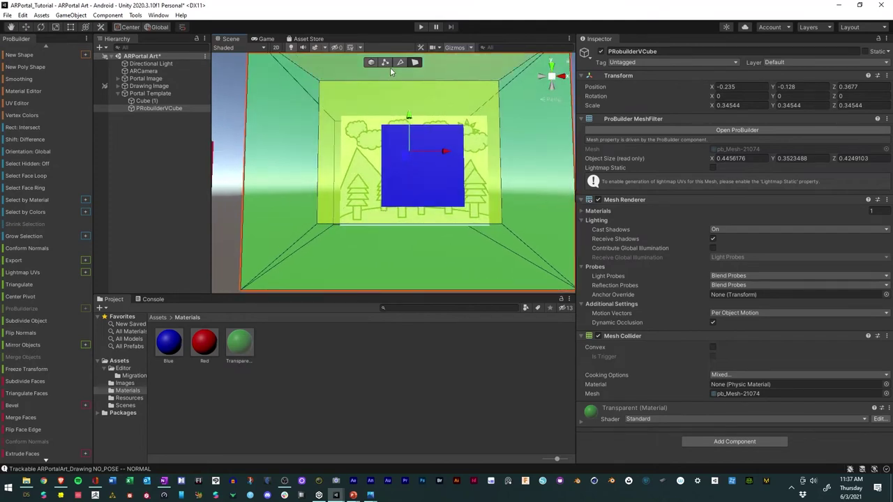
left_click(400, 62)
left_click(322, 146)
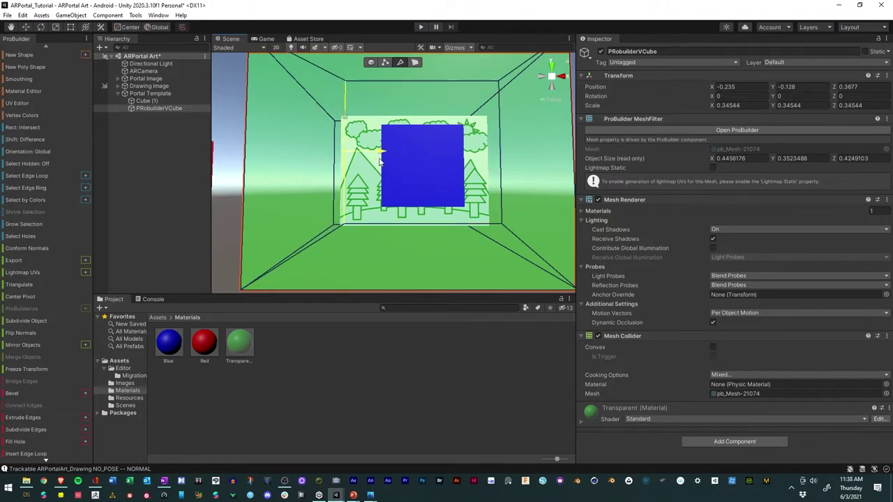
left_click(378, 123)
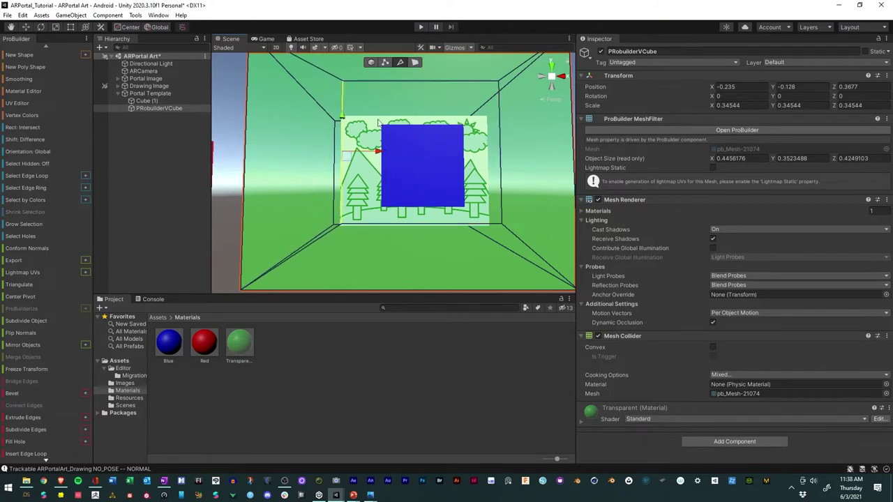
left_click(388, 82)
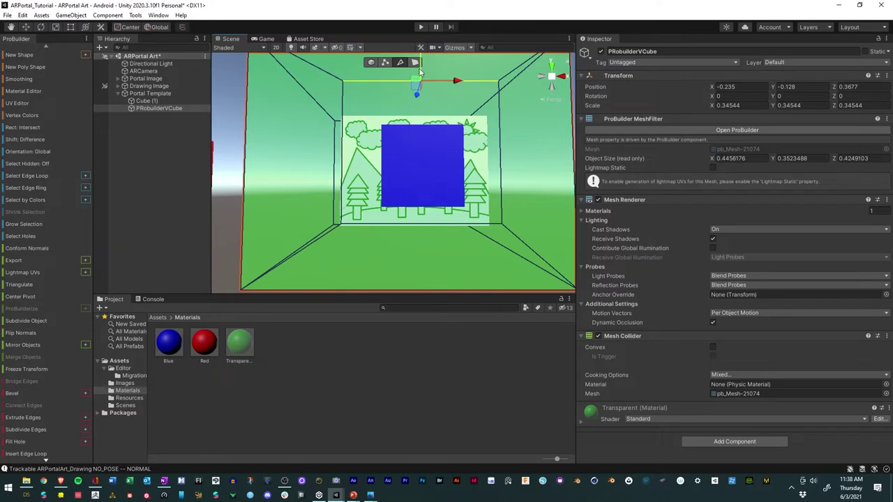
left_click_drag(417, 98, 415, 105)
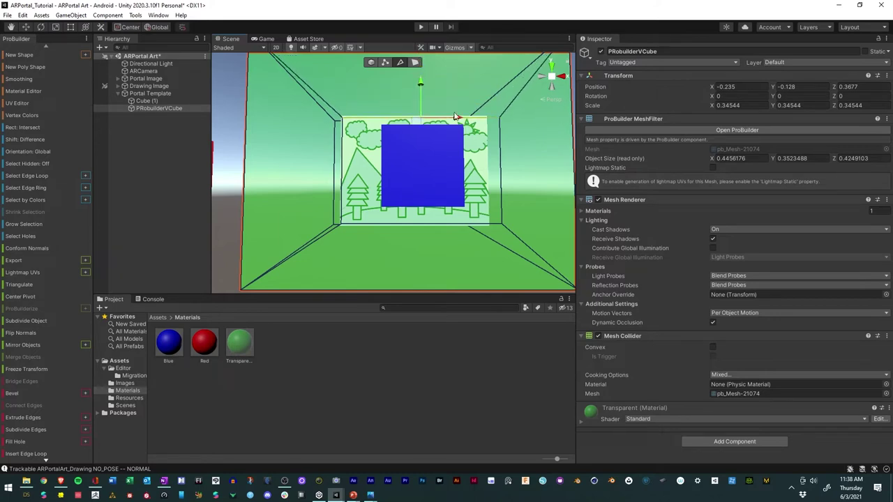
left_click(500, 159)
left_click_drag(538, 173, 428, 185)
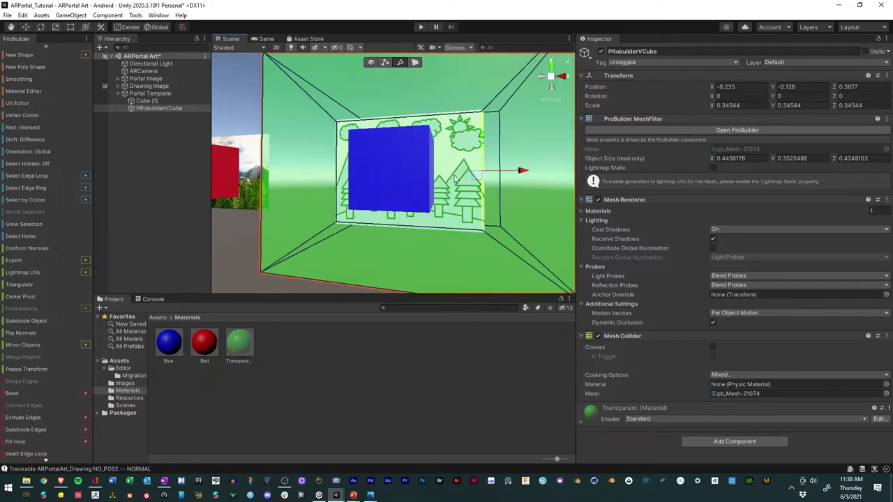
left_click(453, 180)
- Reselect the front face in Face mode and delete it, then look into the opening
left_click(415, 62)
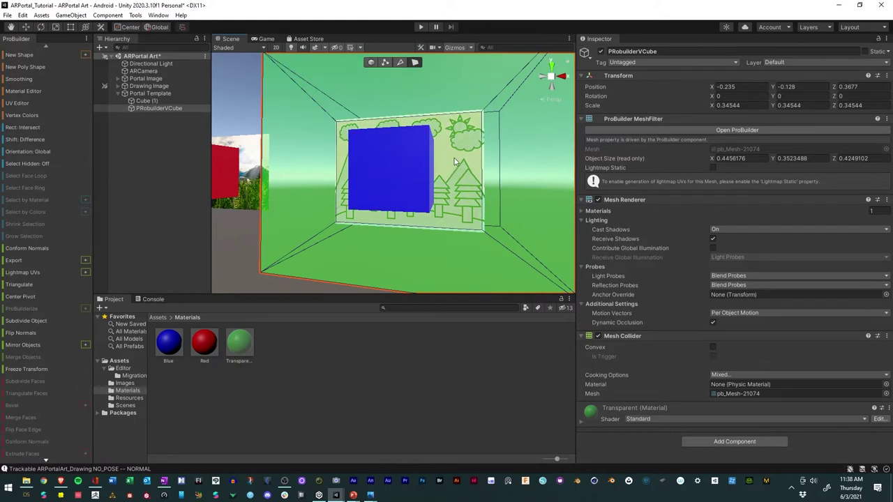
left_click(457, 162)
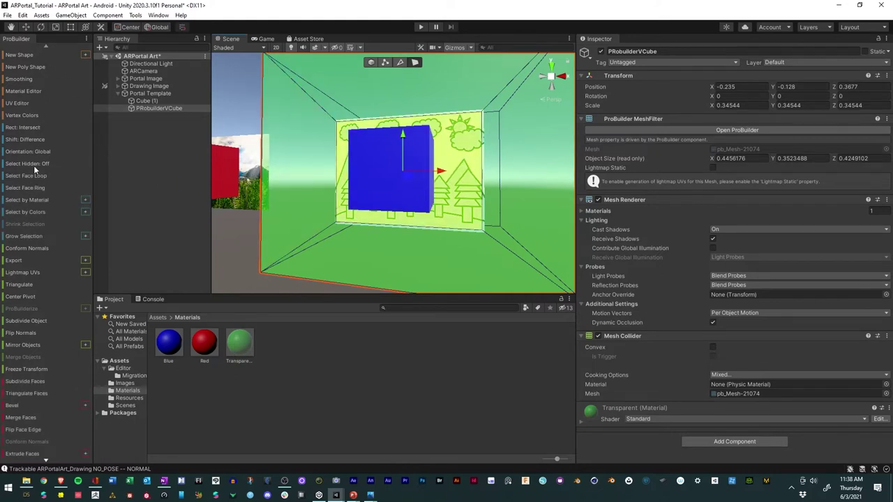
scroll(37, 399, "down", 5)
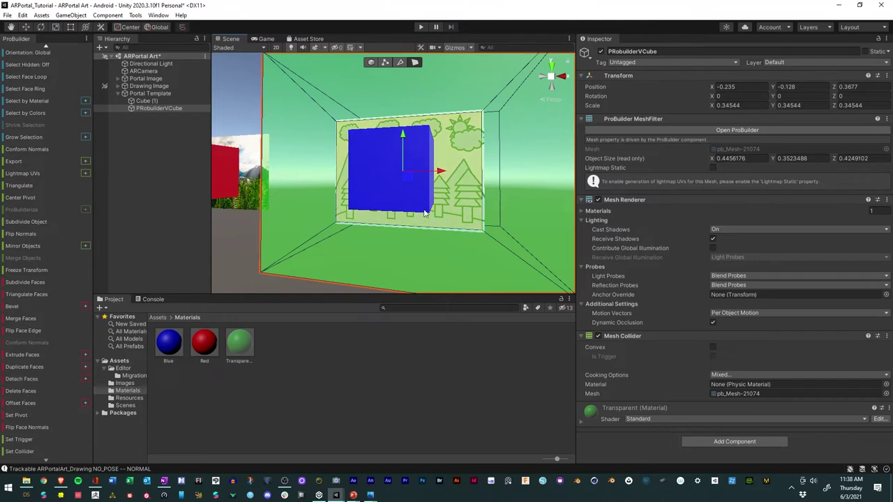
left_click(22, 393)
mouse_move(492, 295)
right_mouse_down()
mouse_move(304, 263)
mouse_move(472, 310)
right_mouse_up()
mouse_move(545, 308)
right_mouse_down()
mouse_move(572, 297)
mouse_move(379, 275)
mouse_move(298, 284)
mouse_move(332, 318)
mouse_move(378, 330)
mouse_move(323, 284)
right_mouse_up()
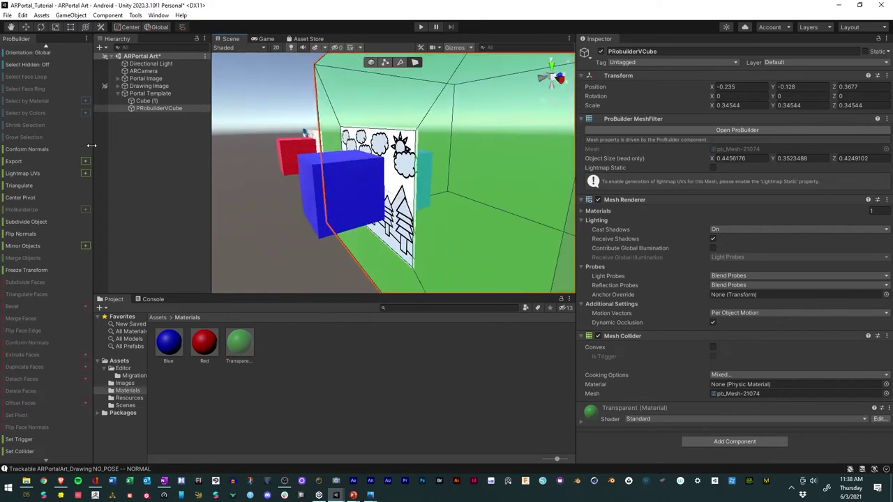
- Select Cube (1) in object mode and move it right past the wall
left_click(143, 101)
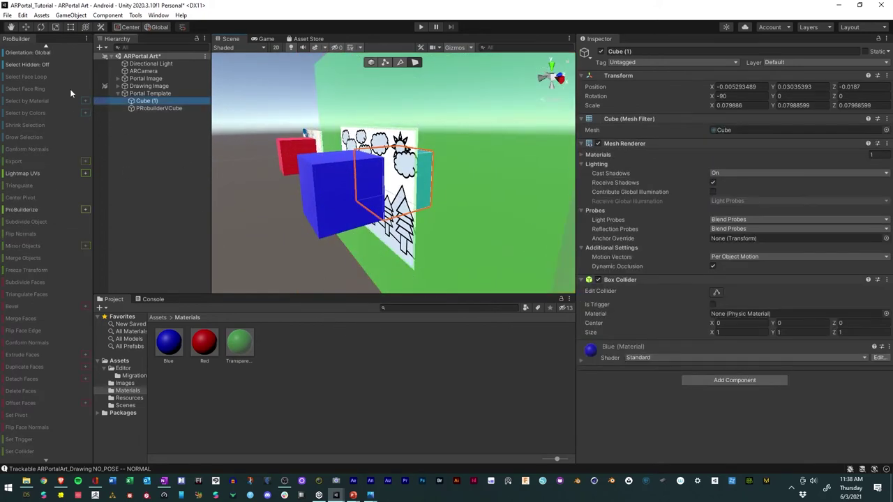
left_click(25, 27)
left_click(162, 167)
left_click(152, 101)
scroll(79, 100, "up", 3)
left_click(28, 27)
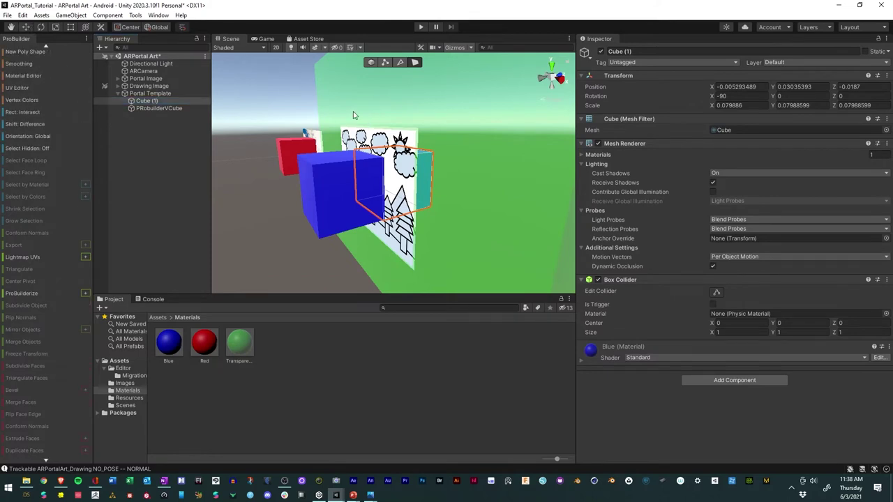
left_click(370, 63)
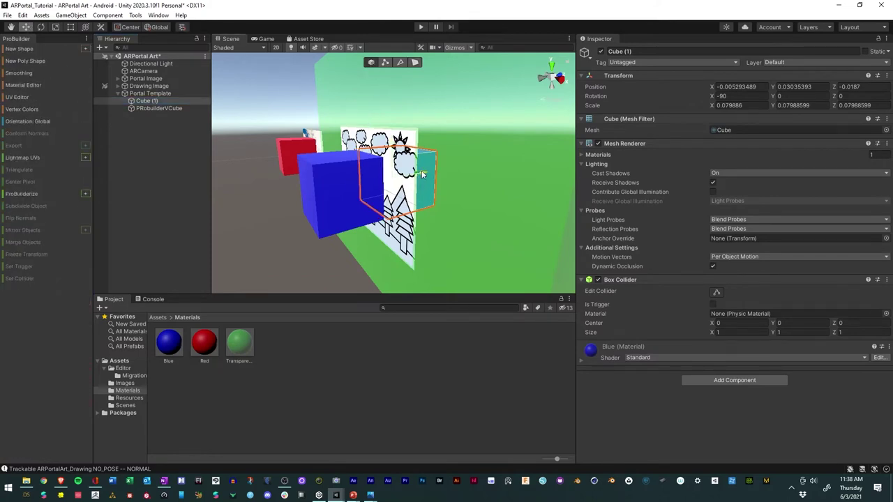
left_click_drag(418, 179, 471, 174)
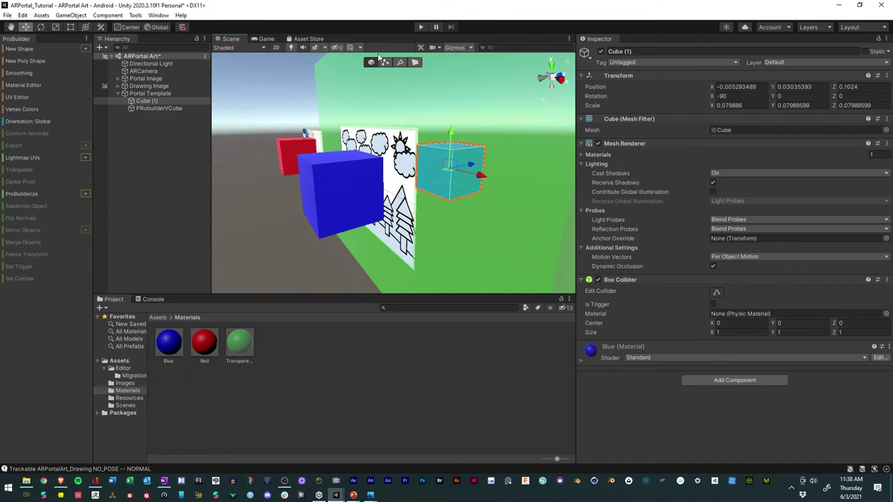
- Reselect Cube (1) in object mode and push it out along Z to 0.218
left_click(415, 62)
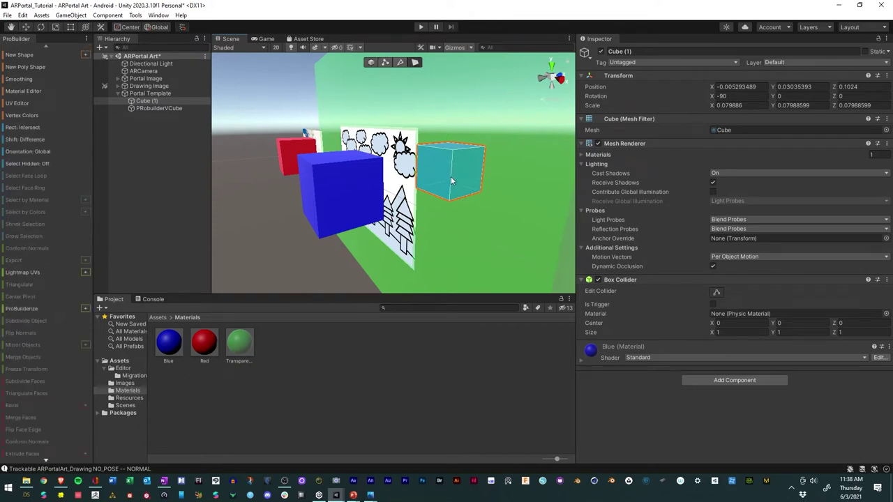
left_click(148, 102)
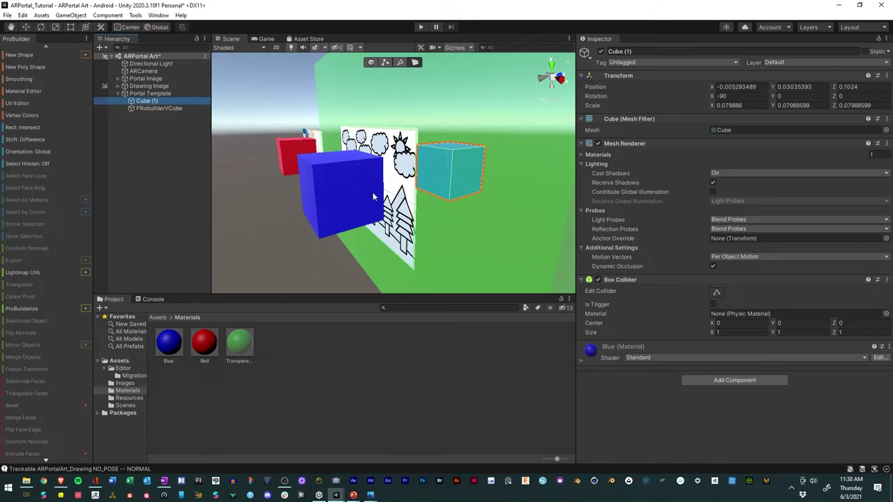
left_click(346, 194)
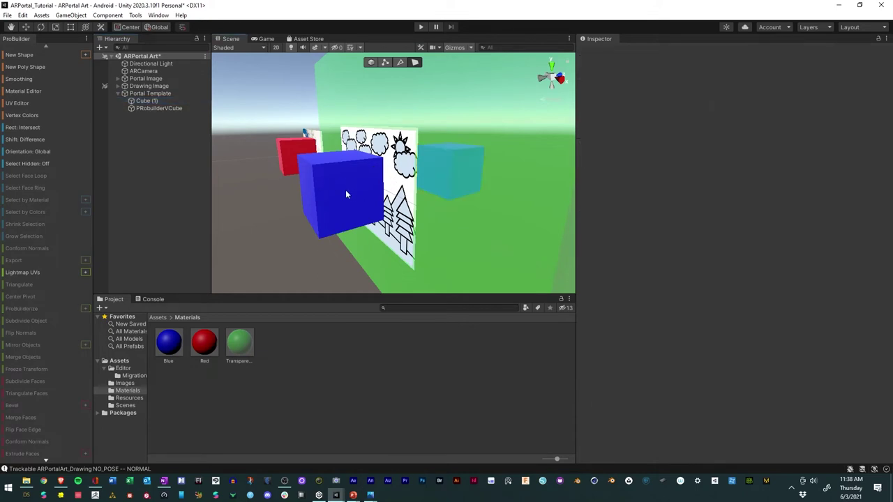
left_click_drag(388, 175, 450, 179, "alt")
left_click(448, 166)
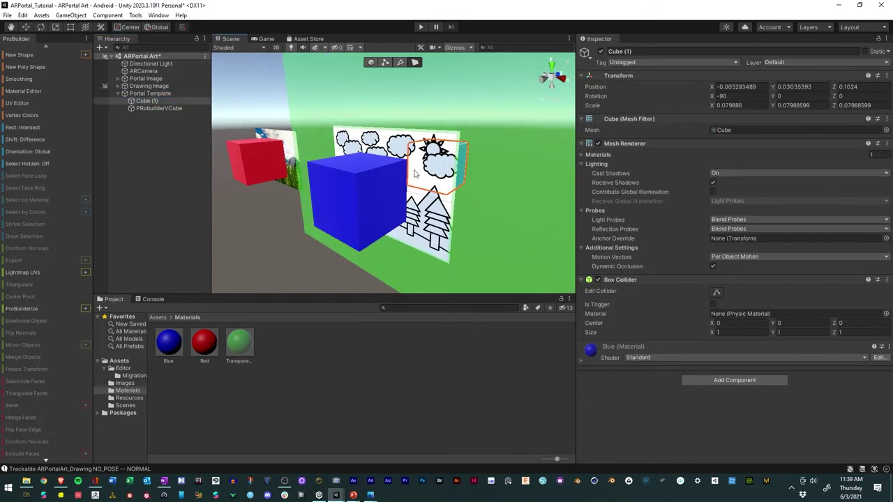
left_click(371, 62)
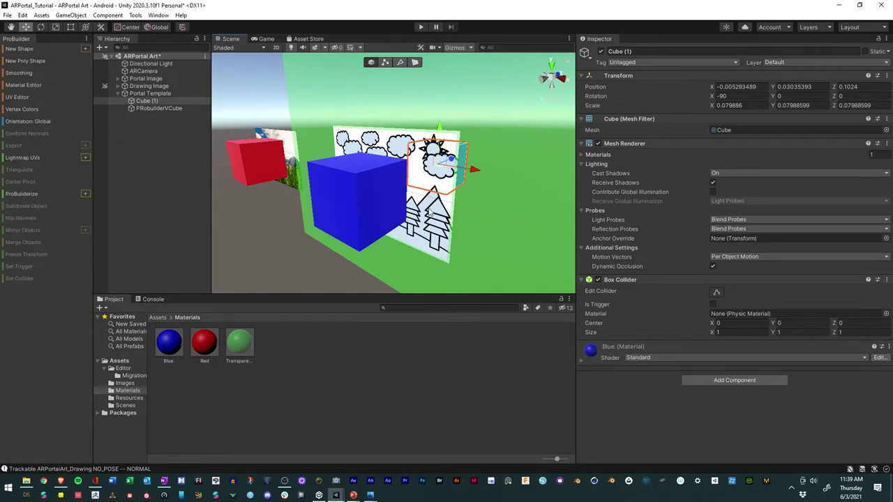
left_click_drag(430, 212, 300, 176, "alt")
right_click_drag(358, 190, 536, 211, "alt")
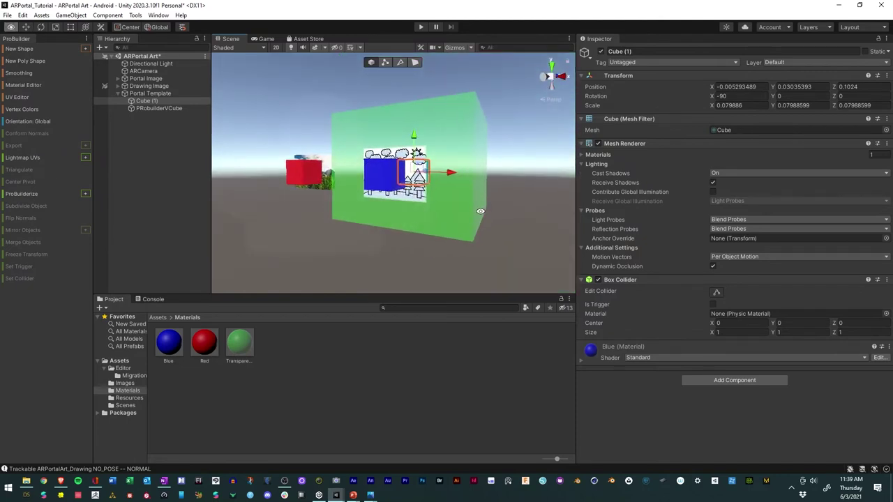
left_click_drag(535, 211, 485, 175, "alt")
key("w")
left_click_drag(369, 207, 329, 208, "alt")
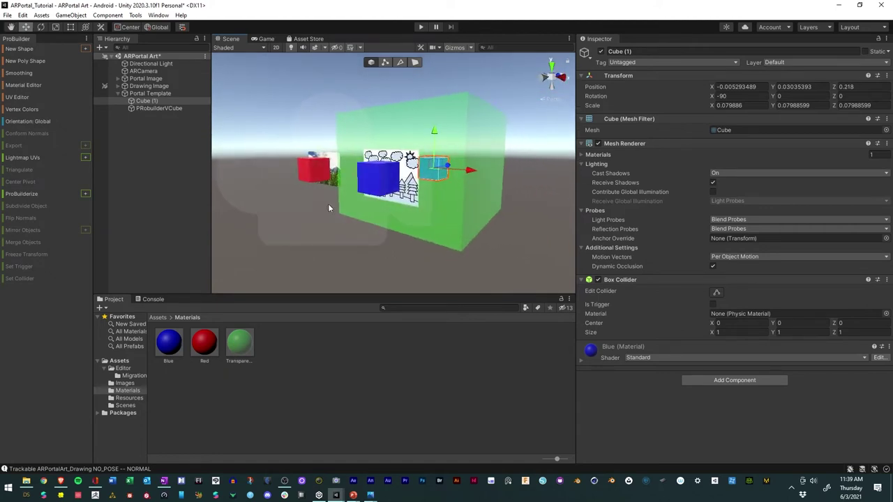
- Collapse Portal Template, toggle its visibility off and on, and save the scene
left_click(141, 94)
left_click(118, 93)
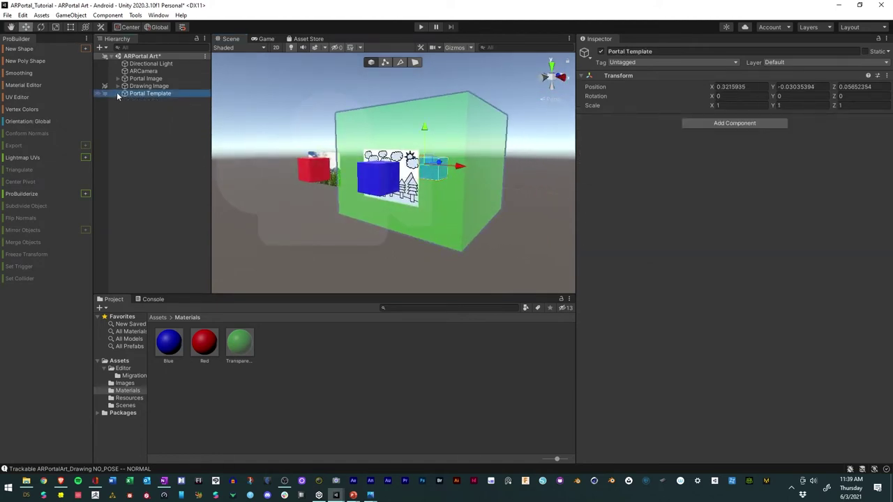
left_click(98, 95)
left_click(98, 94)
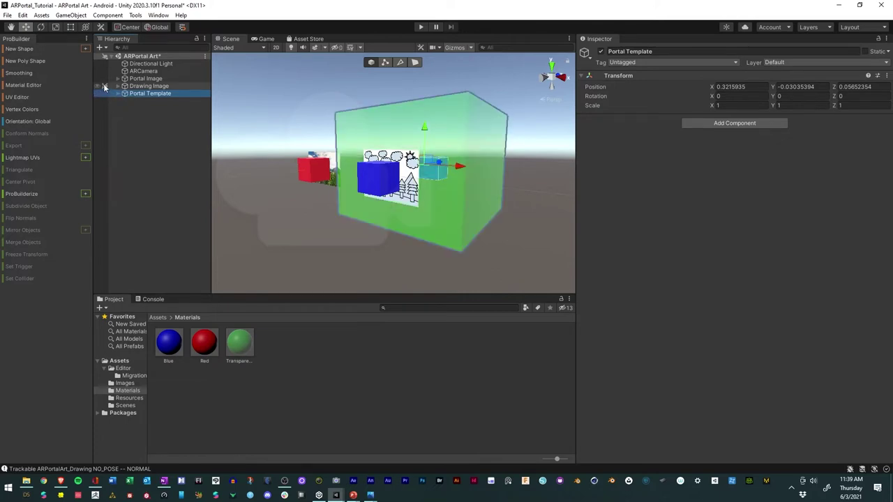
left_click(7, 14)
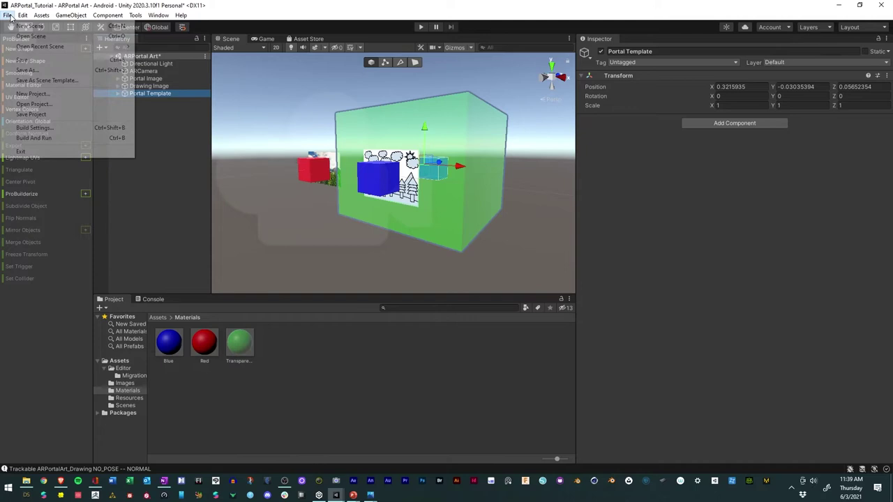
left_click(31, 60)
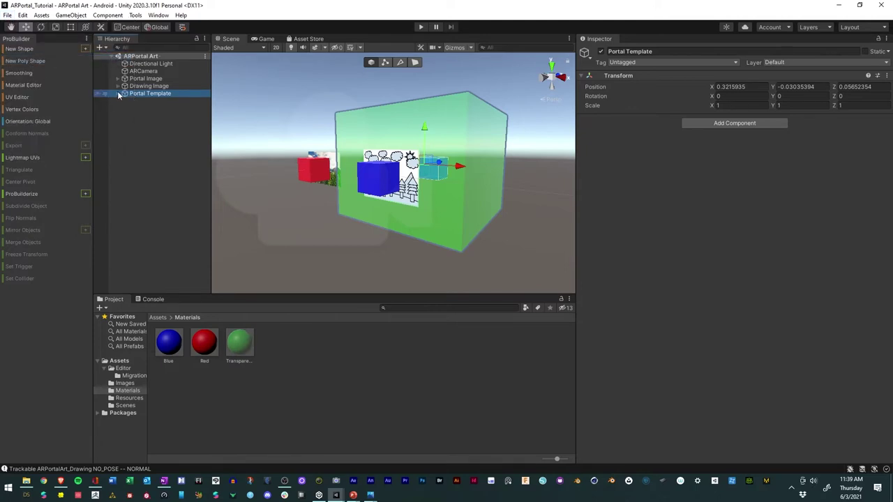
- Parent Portal Template under AR Content and disable the blue Cube
left_click(118, 85)
left_click(125, 93)
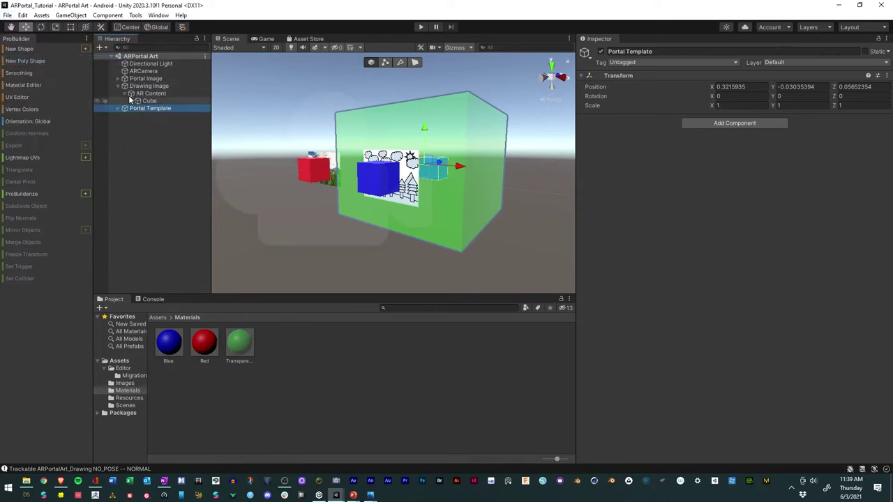
left_click_drag(132, 113, 150, 98)
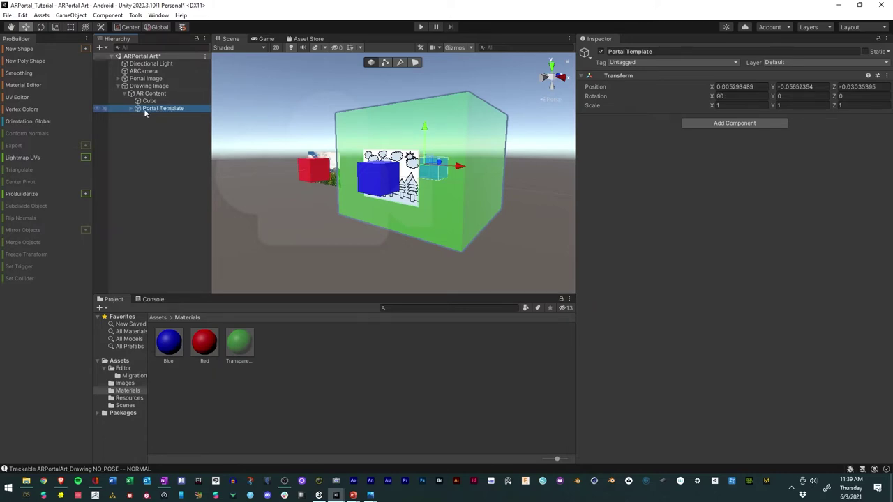
left_click(148, 101)
left_click(600, 52)
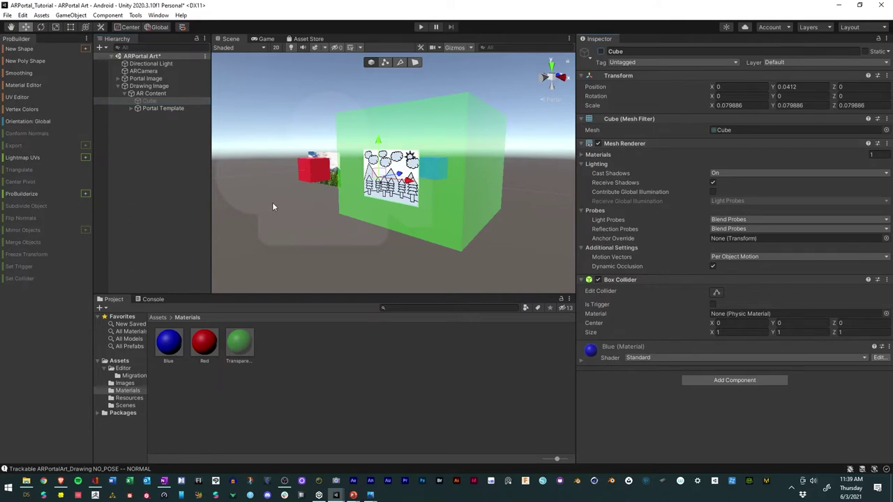
left_click(174, 161)
- Inspect the portal box from front and side, save the ARPortal Art scene, and select AR Content
left_click_drag(277, 214, 382, 210, "alt")
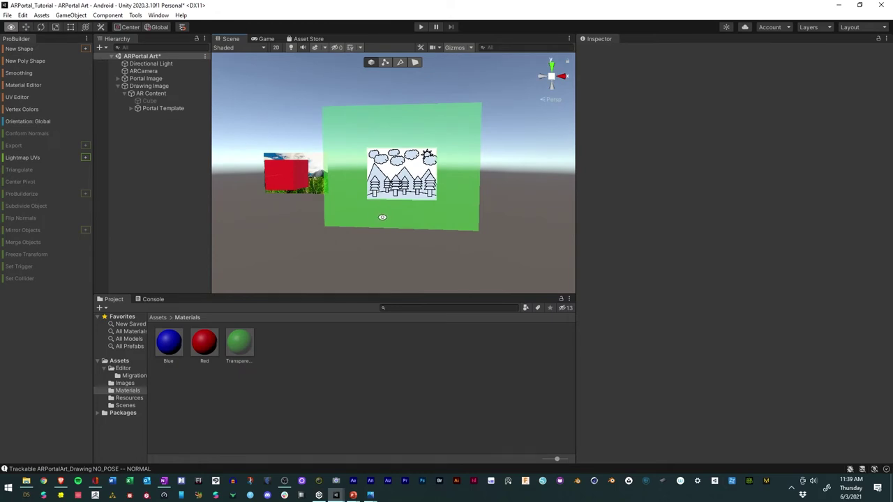
mouse_move(377, 215)
left_mouse_down("alt")
mouse_move(198, 243)
mouse_move(494, 199)
mouse_move(433, 209)
mouse_move(383, 245)
mouse_move(475, 158)
mouse_move(471, 107)
mouse_move(447, 182)
mouse_move(372, 253)
mouse_move(424, 214)
mouse_move(393, 221)
left_mouse_up("alt")
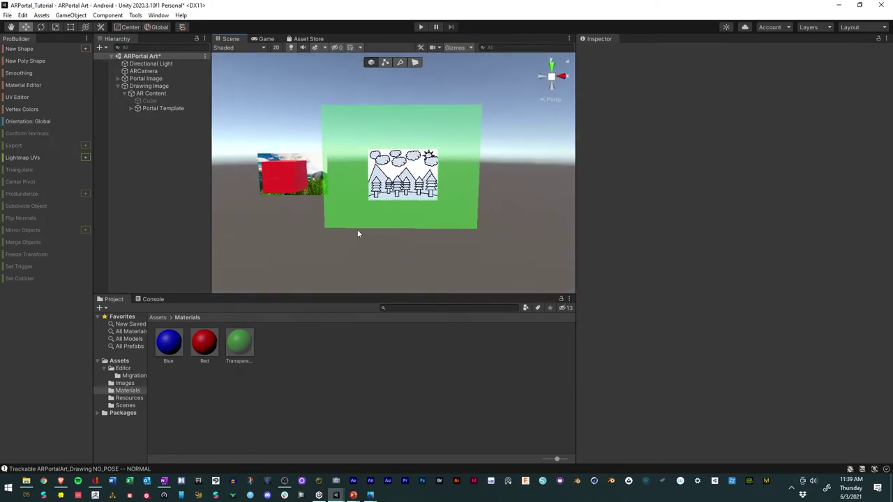
left_click(7, 15)
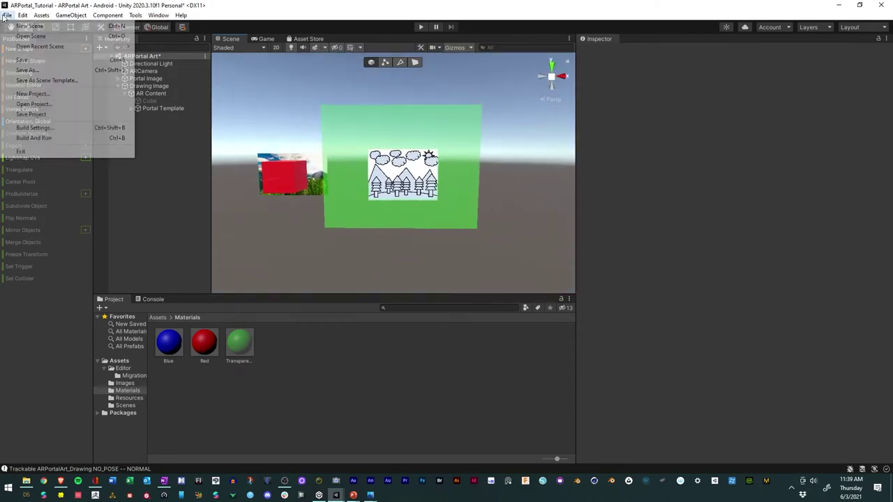
left_click(22, 61)
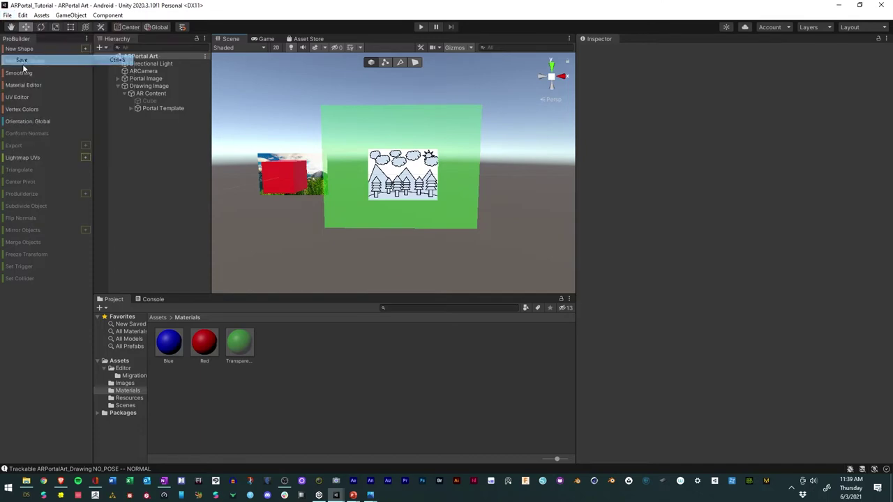
left_click(159, 94)
mouse_move(307, 154)
left_mouse_down("alt")
mouse_move(363, 155)
mouse_move(298, 152)
mouse_move(310, 145)
left_mouse_up("alt")
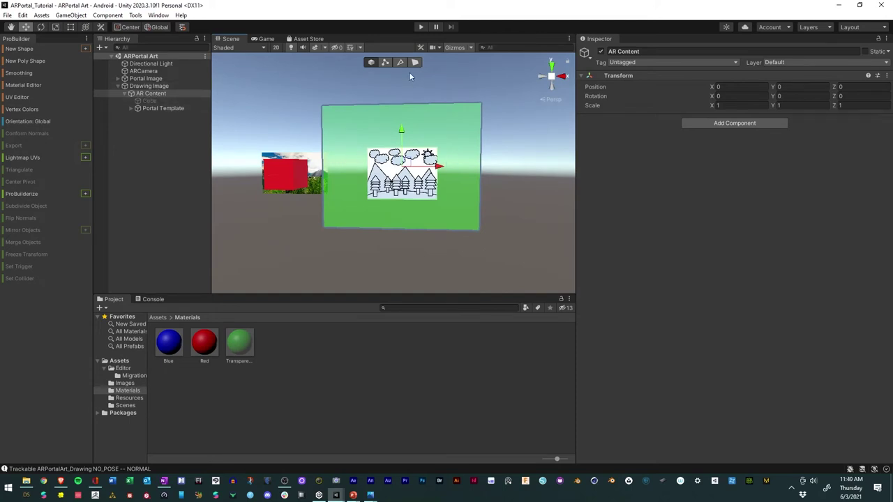
left_click(420, 28)
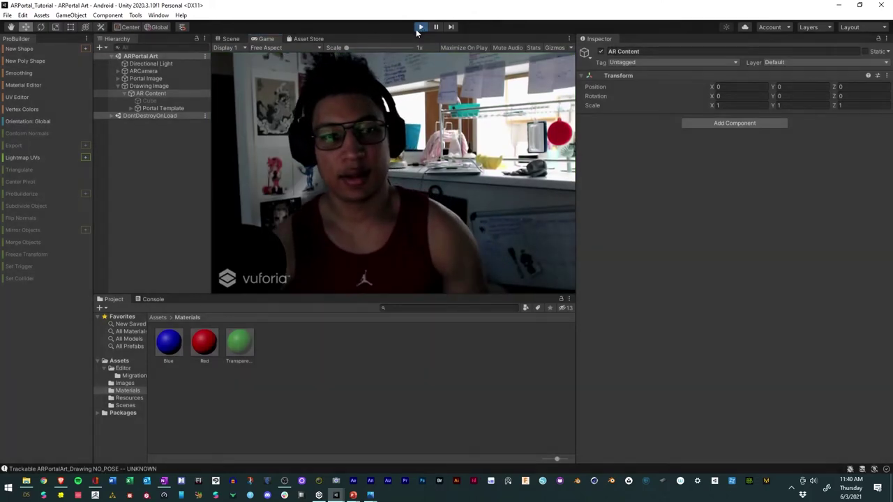
left_click(420, 27)
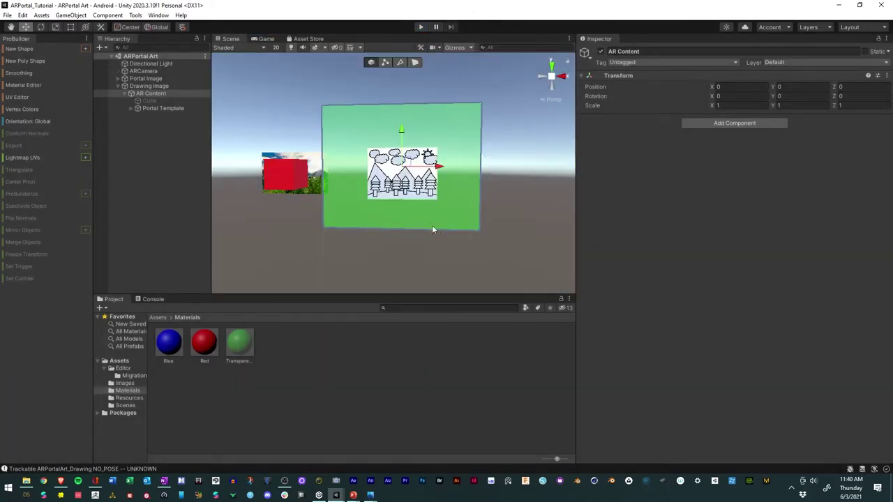
left_click_drag(432, 229, 335, 250, "alt")
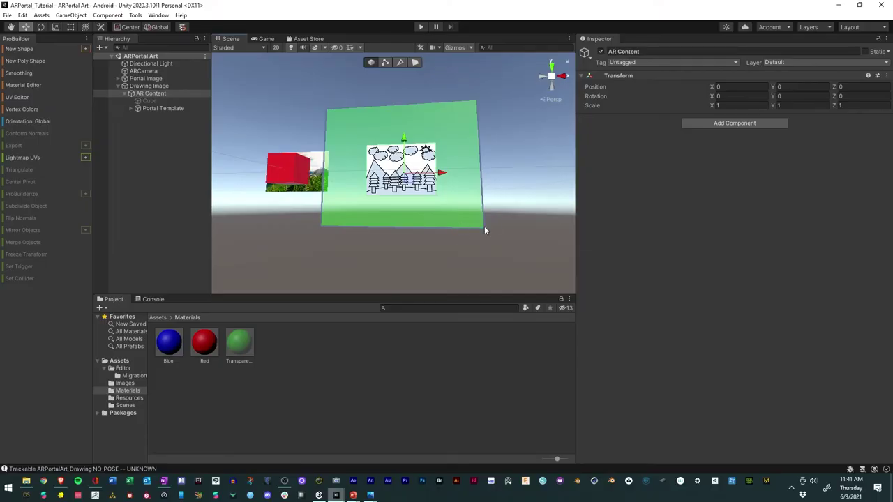
right_click_drag(485, 230, 288, 143)
left_click_drag(287, 144, 334, 266, "alt")
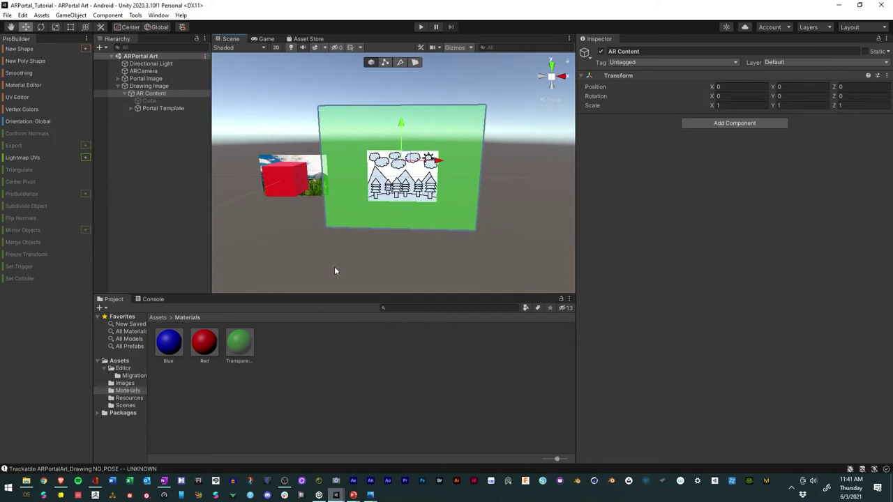
- Create a new material in the Materials folder named PortalNMask
left_click(307, 357)
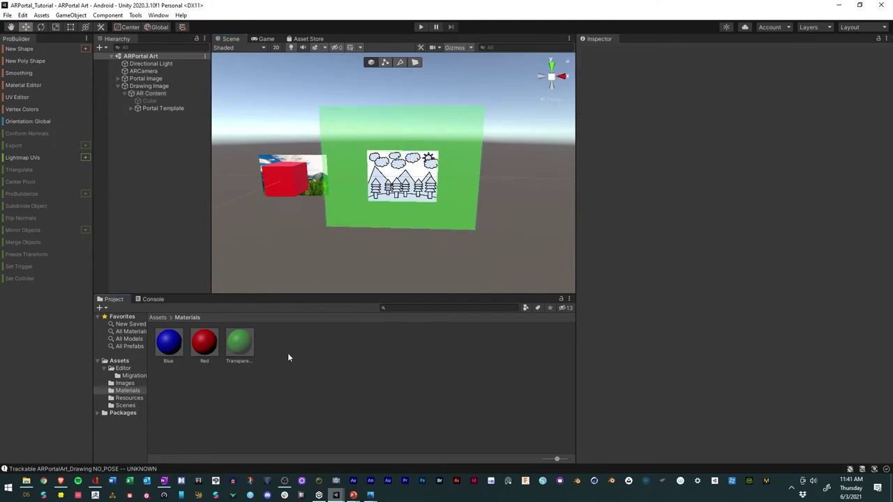
right_click(290, 357)
mouse_move(314, 110)
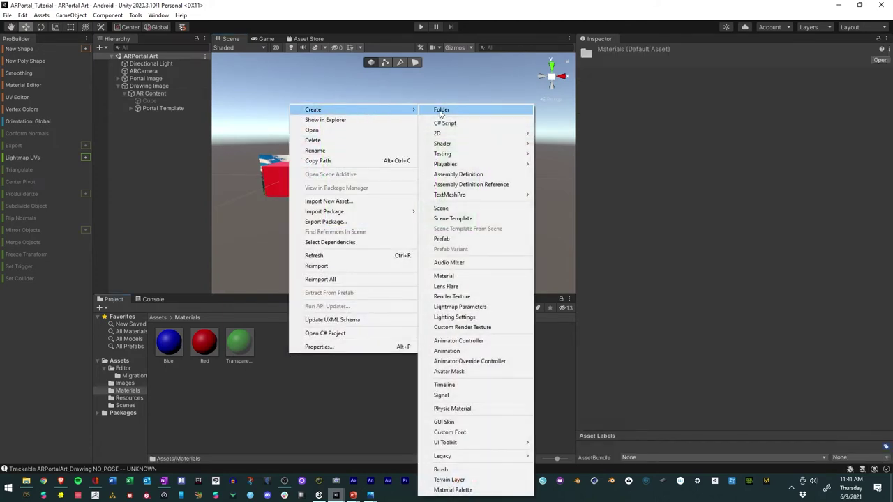
left_click(444, 276)
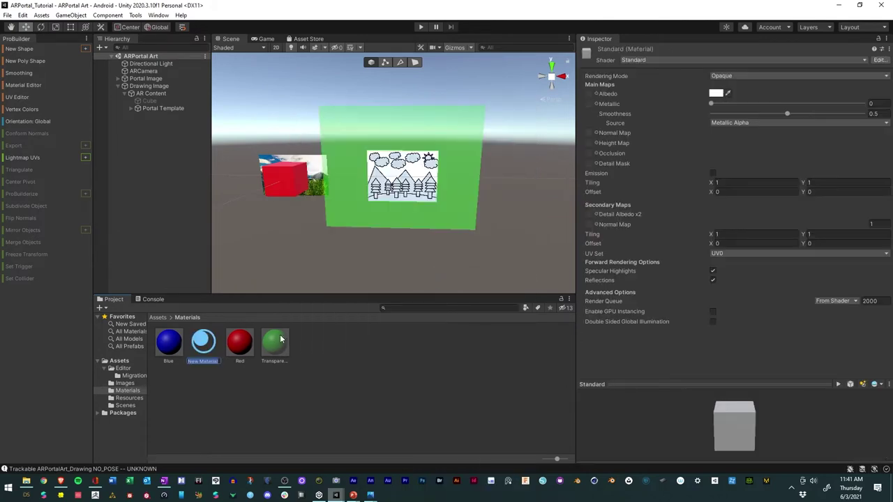
key("BackSpace")
type("PortalNMask")
key("Return")
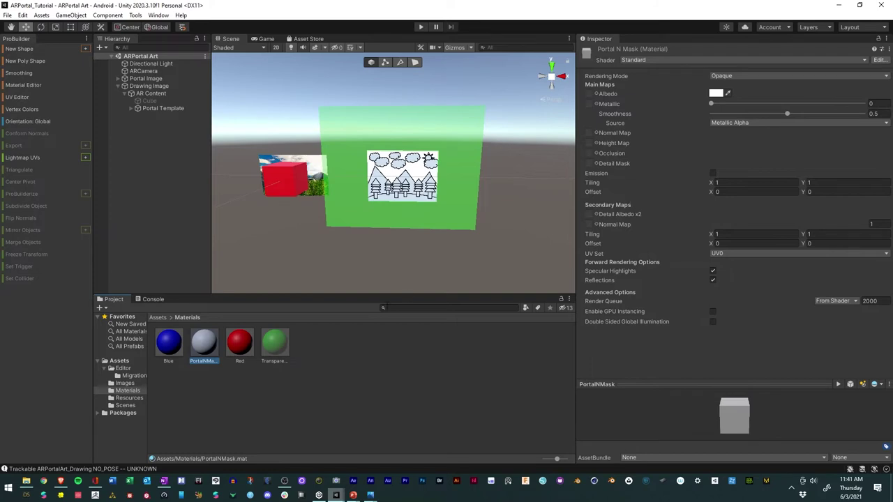
- Switch PortalNMask's shader to DepthMask, giving it render queue 1990
left_click(668, 60)
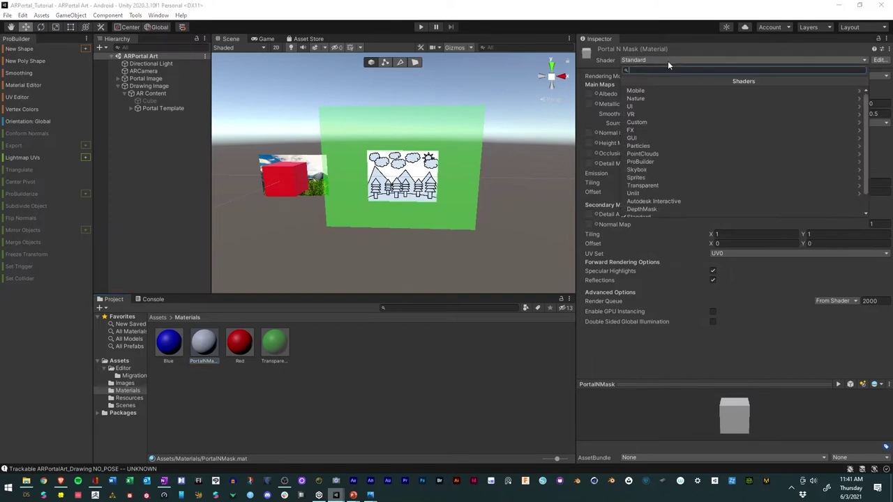
scroll(659, 179, "down", 1)
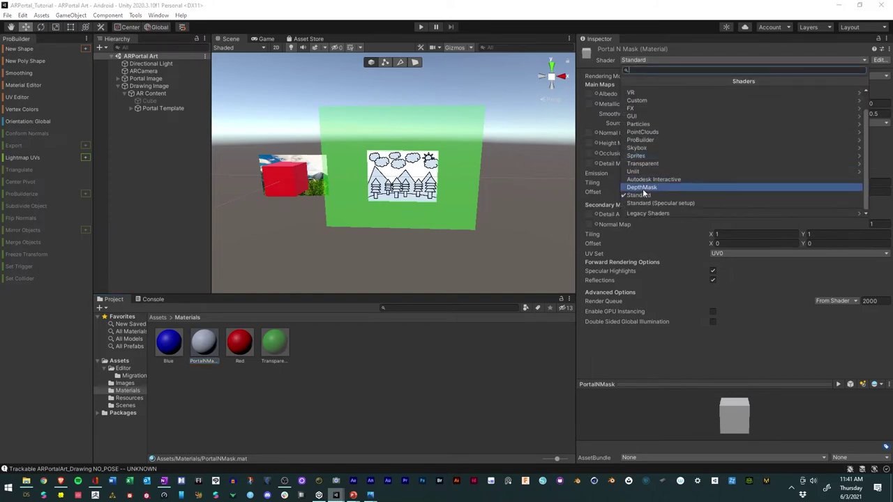
left_click(642, 187)
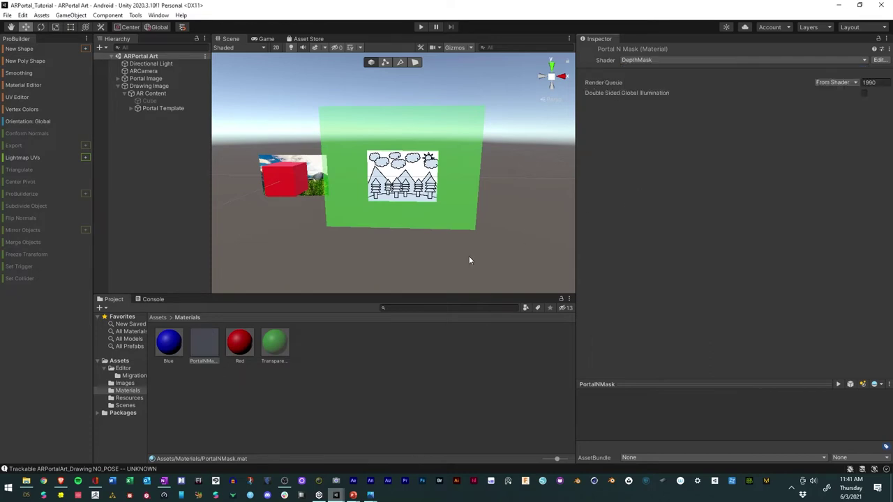
left_click(196, 382)
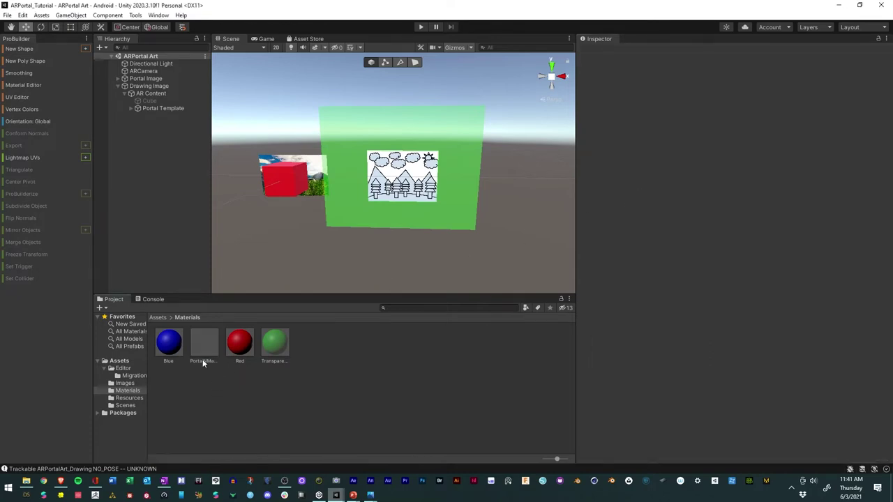
left_click(203, 352)
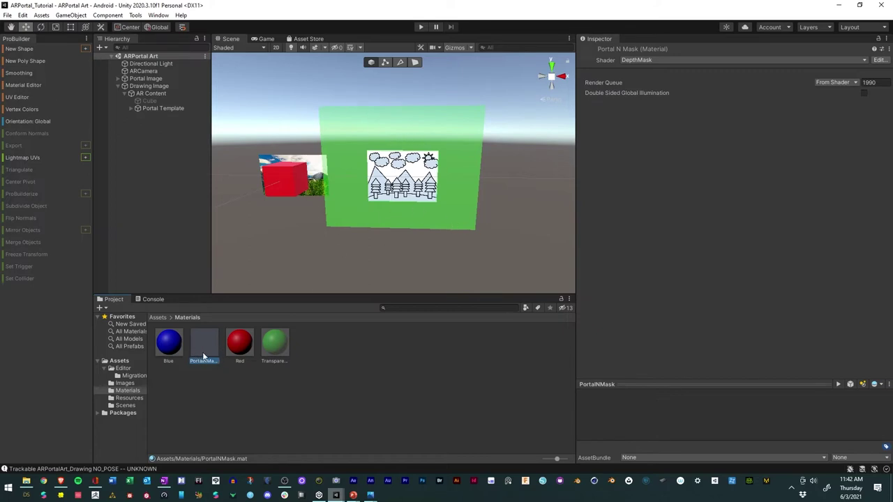
- Apply the PortalNMask depth-mask material to the green plane and orbit to confirm it no longer renders
left_click_drag(203, 356, 343, 196)
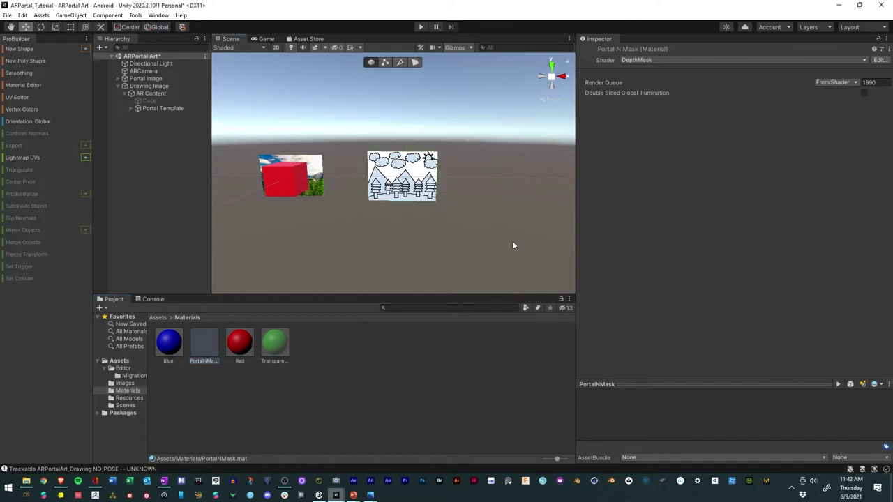
mouse_move(523, 235)
left_mouse_down("alt")
mouse_move(291, 217)
mouse_move(674, 224)
mouse_move(759, 238)
mouse_move(332, 232)
mouse_move(365, 204)
mouse_move(358, 209)
left_mouse_up("alt")
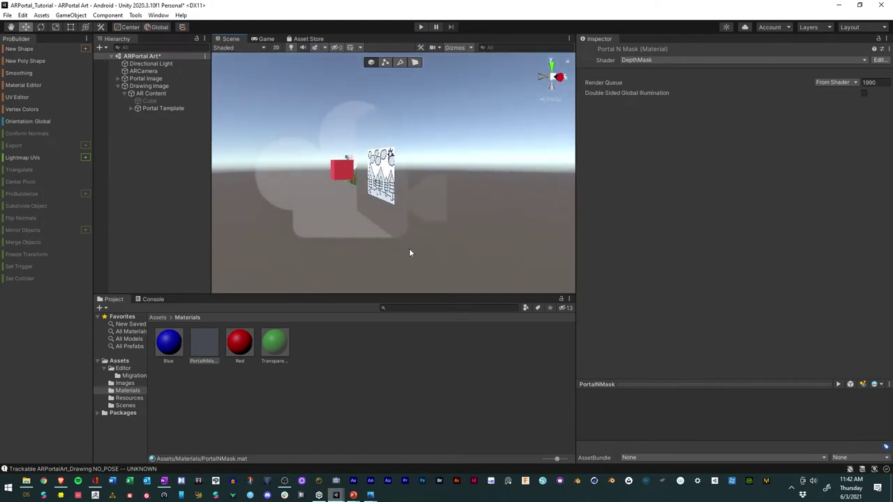
mouse_move(429, 221)
left_mouse_down("alt")
mouse_move(439, 225)
mouse_move(377, 214)
mouse_move(381, 204)
left_mouse_up("alt")
mouse_move(381, 203)
right_mouse_down("alt")
mouse_move(419, 193)
mouse_move(552, 199)
mouse_move(853, 261)
mouse_move(817, 259)
right_mouse_up("alt")
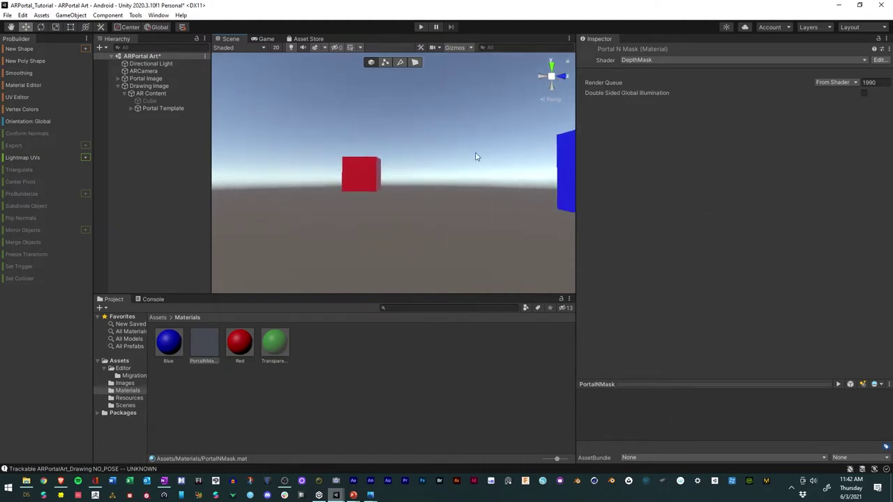
mouse_move(453, 149)
left_mouse_down("alt")
mouse_move(547, 175)
mouse_move(492, 194)
mouse_move(517, 171)
left_mouse_up("alt")
right_click_drag(516, 171, 445, 167, "alt")
mouse_move(446, 167)
left_mouse_down("alt")
mouse_move(514, 191)
mouse_move(479, 197)
mouse_move(439, 150)
left_mouse_up("alt")
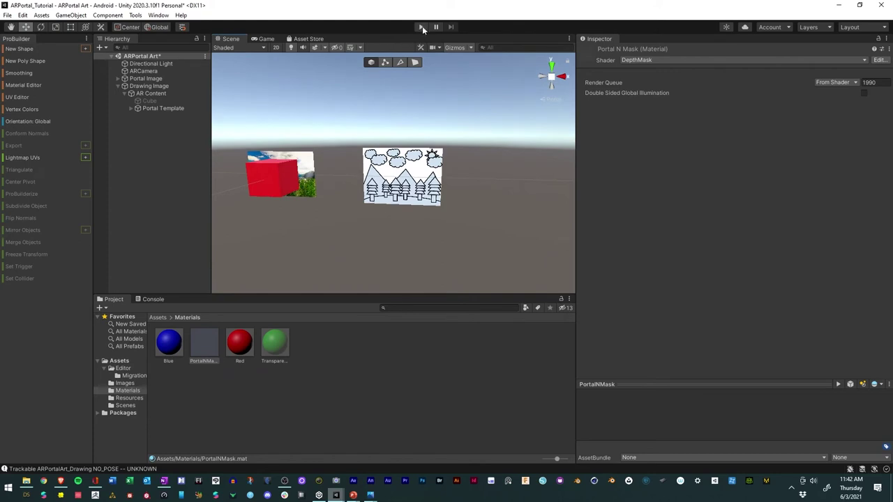
- Save the ARPortal Art scene, then run and stop Play mode to test the portal with the webcam
left_click(7, 14)
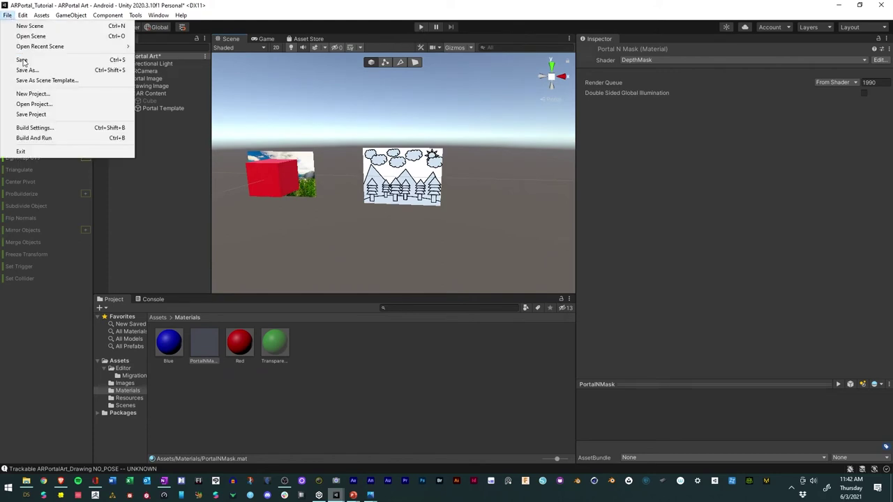
left_click(22, 61)
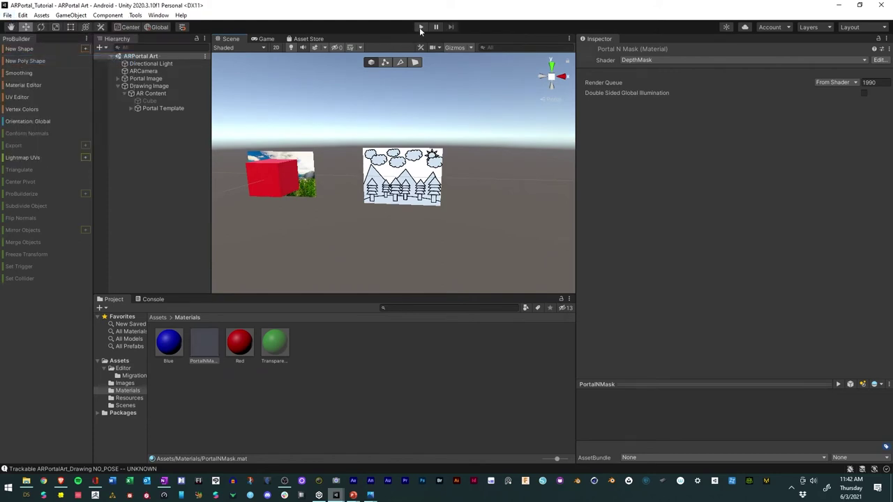
left_click(420, 27)
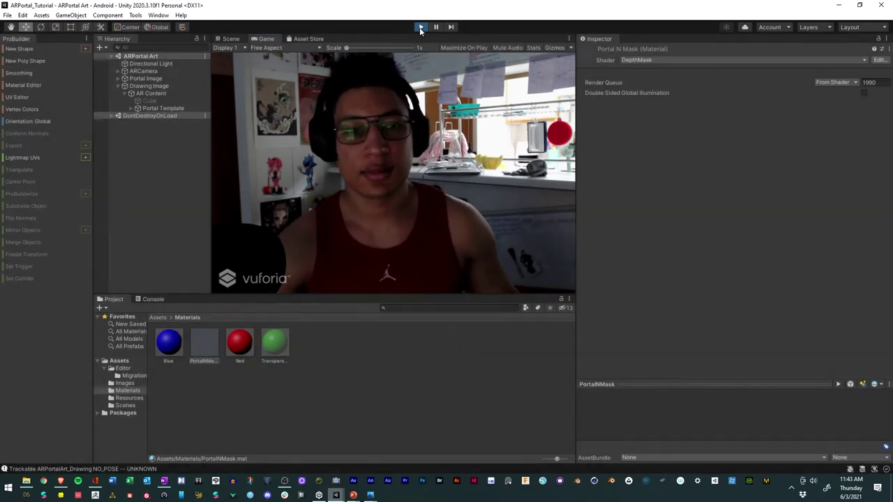
left_click(420, 28)
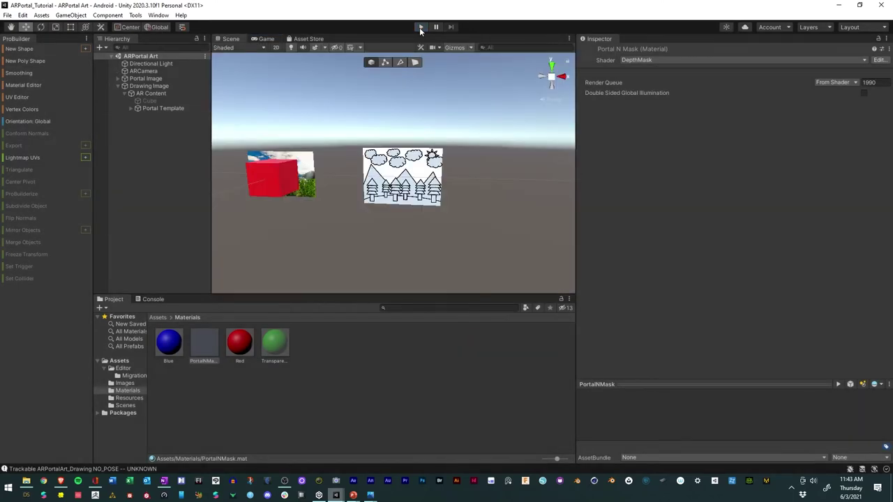
- Move Portal Template out of AR Content, hide Drawing Image, and inspect the red picture frame
left_click(160, 109)
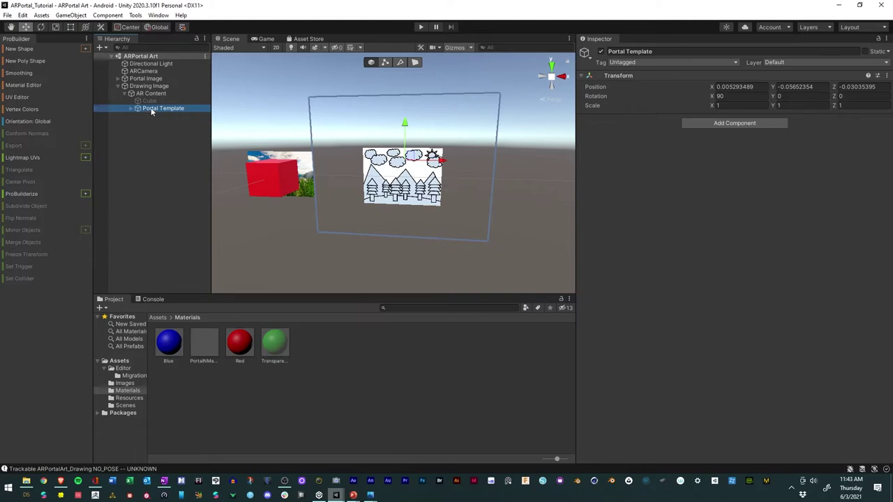
left_click_drag(151, 109, 149, 82)
left_click(118, 95)
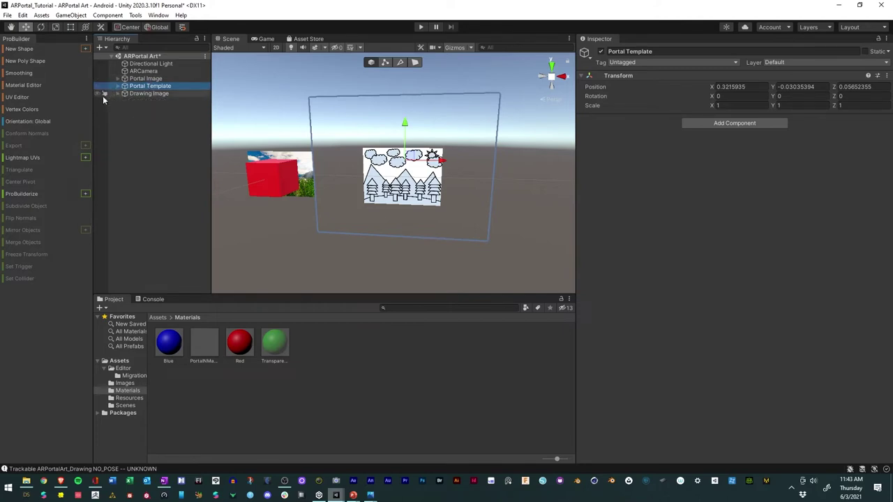
left_click(97, 94)
mouse_move(454, 255)
left_mouse_down("alt")
mouse_move(342, 178)
mouse_move(521, 219)
mouse_move(446, 222)
mouse_move(476, 227)
mouse_move(465, 233)
left_mouse_up("alt")
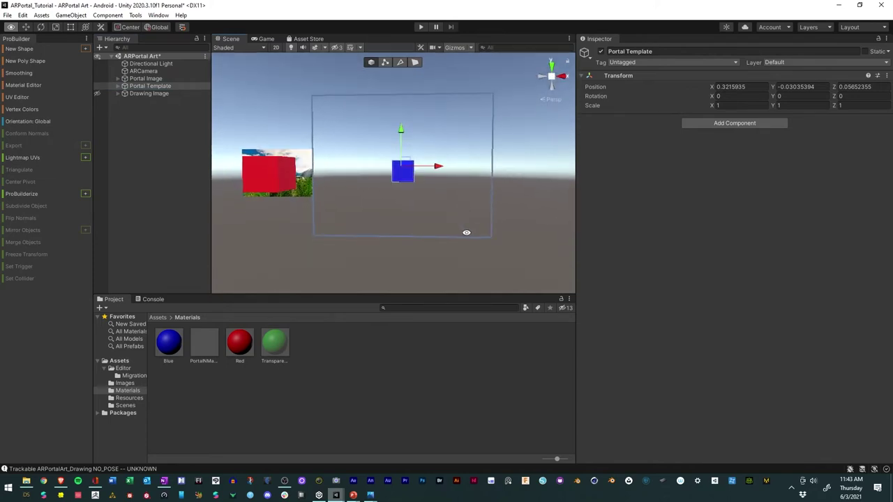
left_click(117, 94)
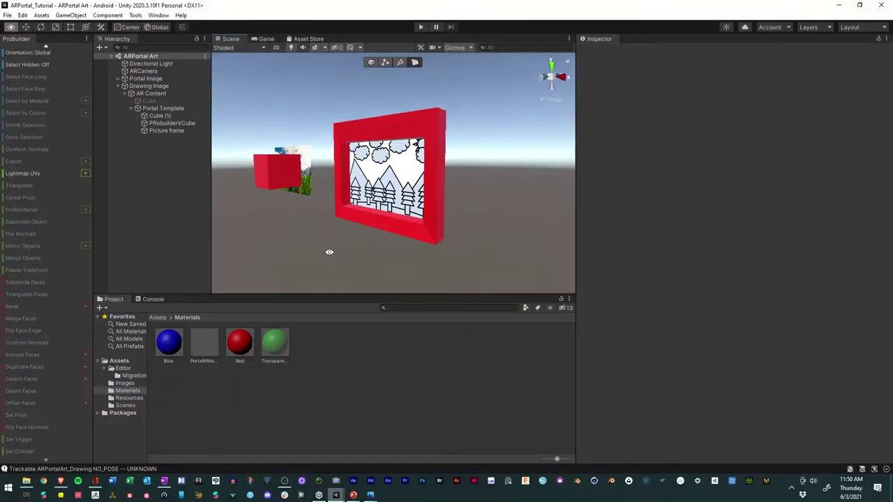
left_click_drag(329, 254, 296, 262, "alt")
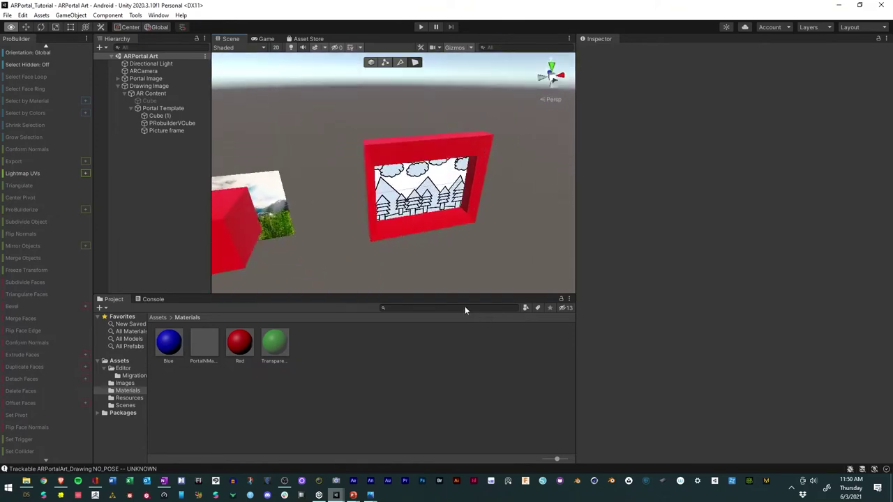
- Parent Picture frame under Portal Template, move Portal Template to the root, and hide Drawing Image
left_click_drag(466, 310, 404, 222, "alt")
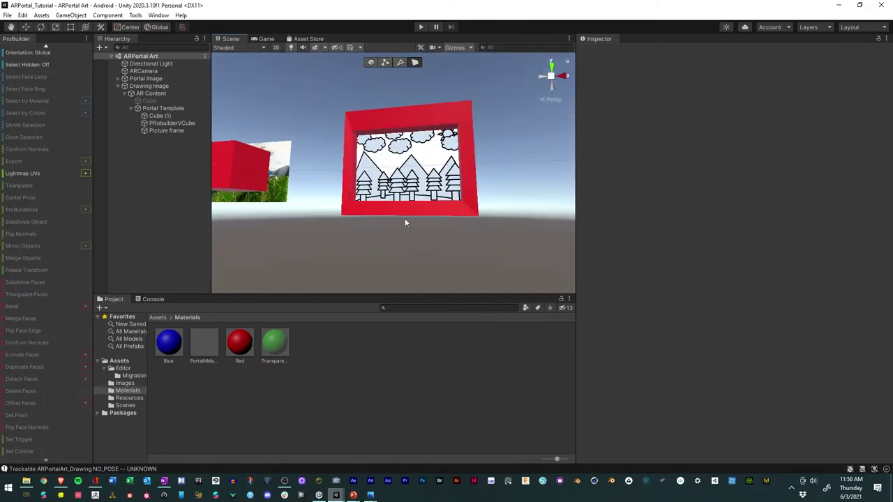
left_click(156, 132)
left_click_drag(155, 134, 152, 114)
left_click_drag(152, 110, 145, 83)
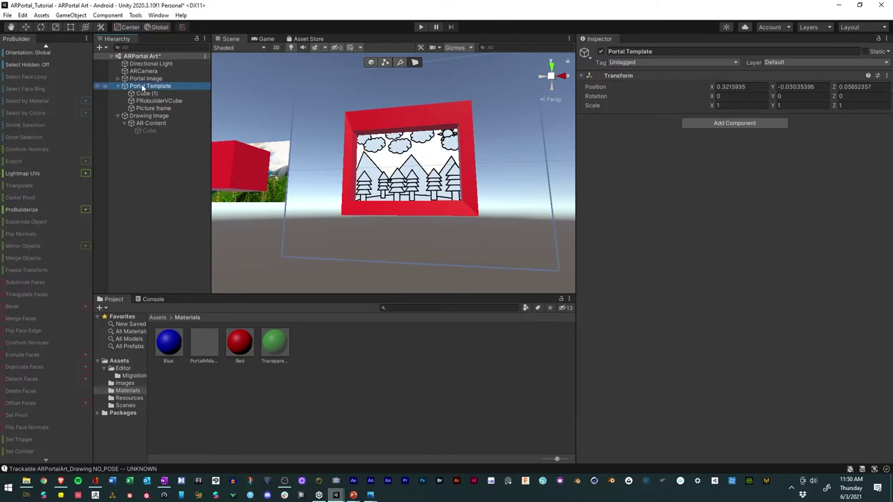
left_click(118, 116)
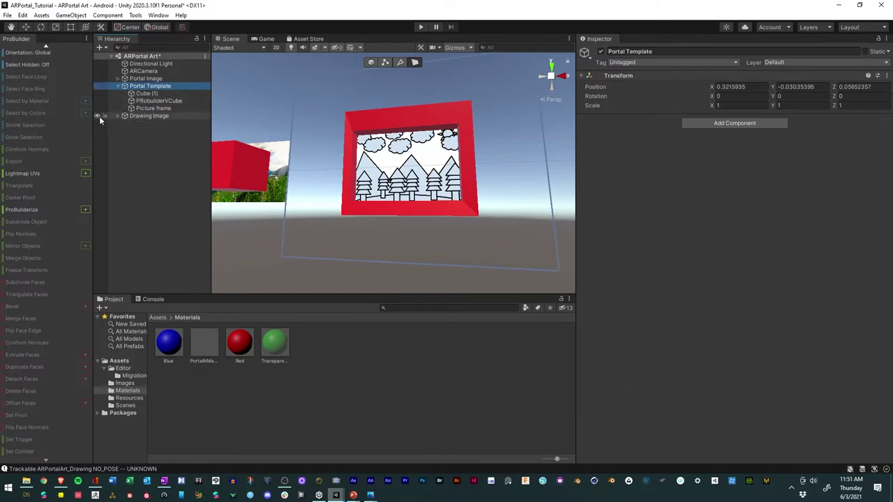
left_click(99, 115)
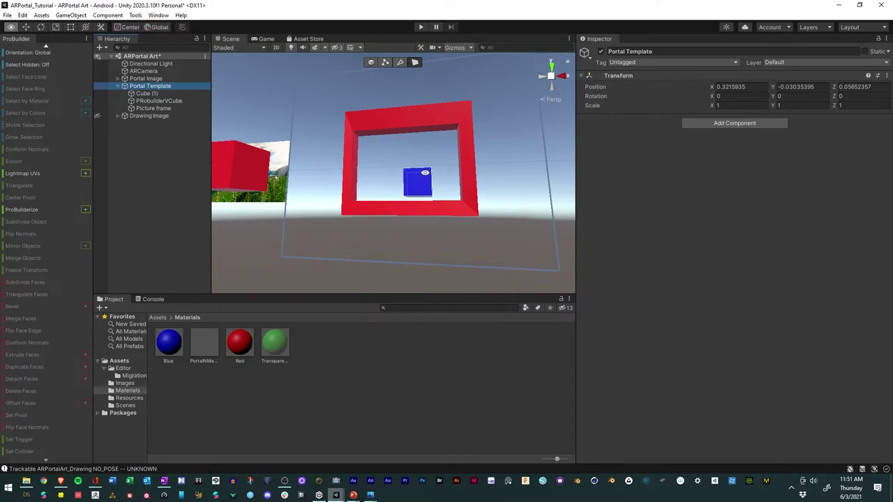
- Tint the portal plane with the green Transparent material and check it from a side angle
left_click_drag(388, 147, 459, 209, "alt")
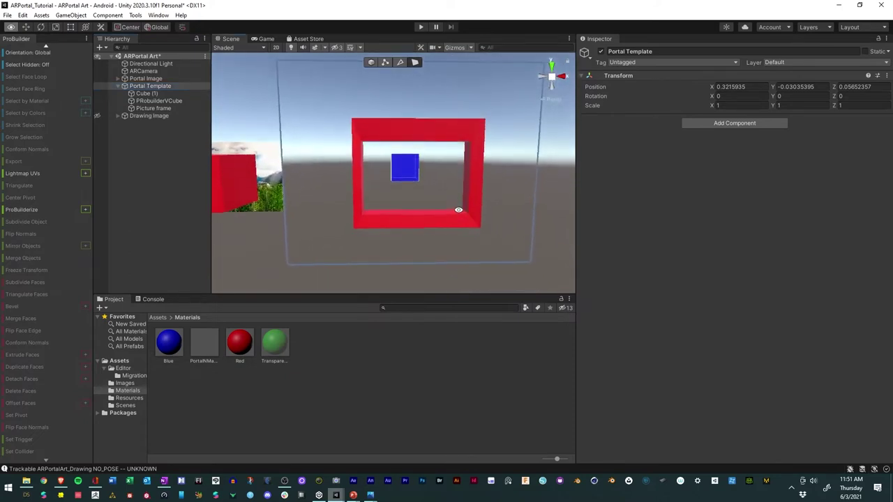
left_click_drag(268, 356, 321, 232)
mouse_move(419, 225)
left_mouse_down("alt")
mouse_move(202, 229)
mouse_move(425, 209)
mouse_move(335, 216)
mouse_move(300, 251)
mouse_move(391, 237)
mouse_move(403, 244)
mouse_move(414, 233)
left_mouse_up("alt")
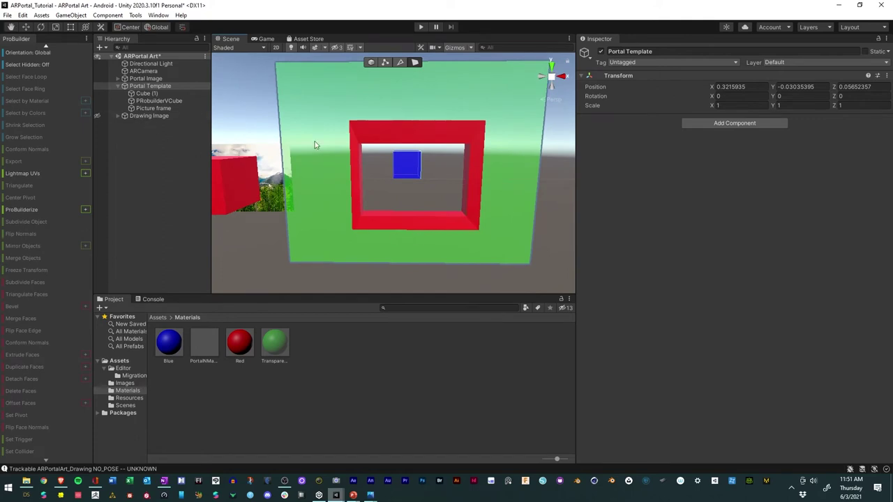
left_click_drag(318, 146, 647, 183, "alt")
scroll(311, 160, "up", 5)
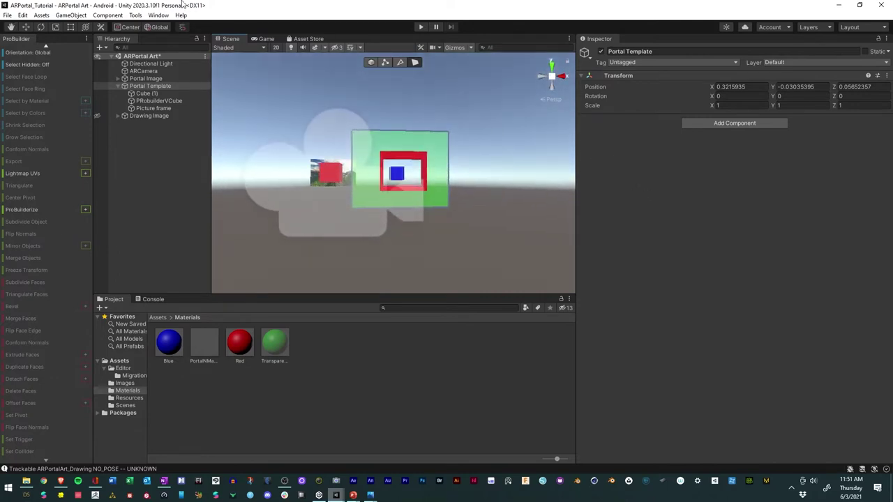
left_click(9, 15)
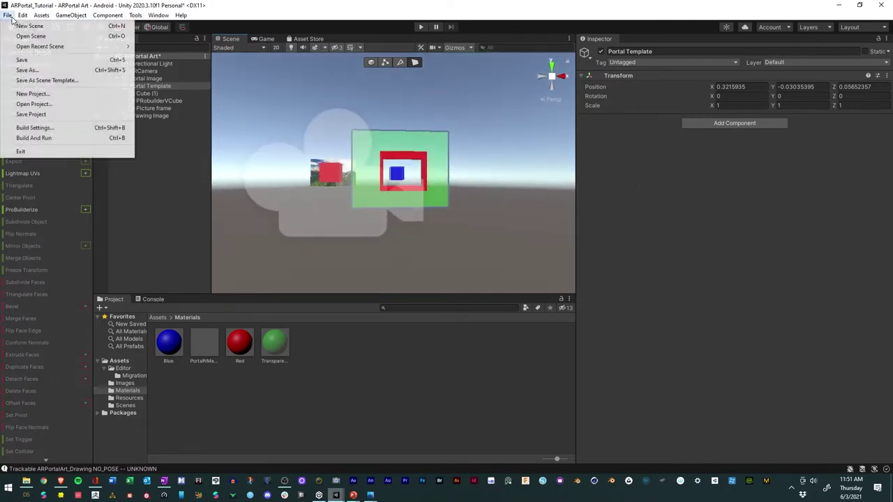
- Save the scene and install the Polybrush 1.0.2 package from the Package Manager
left_click(31, 60)
left_click(159, 15)
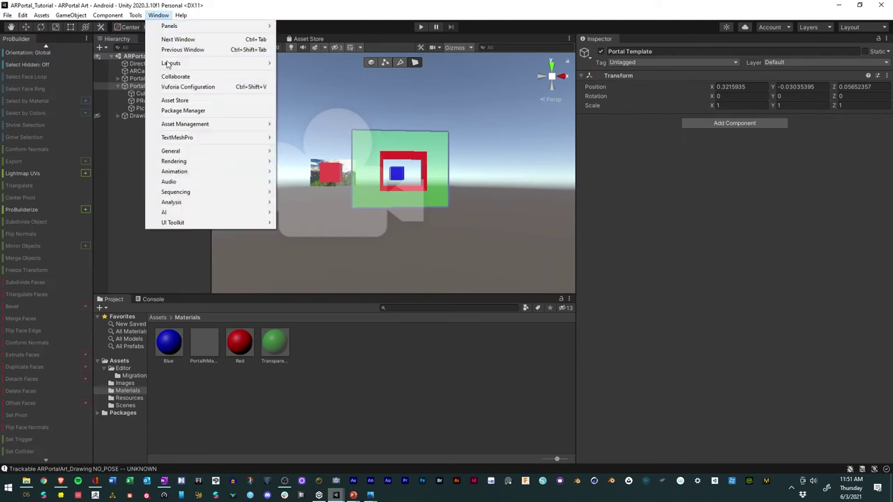
left_click(181, 111)
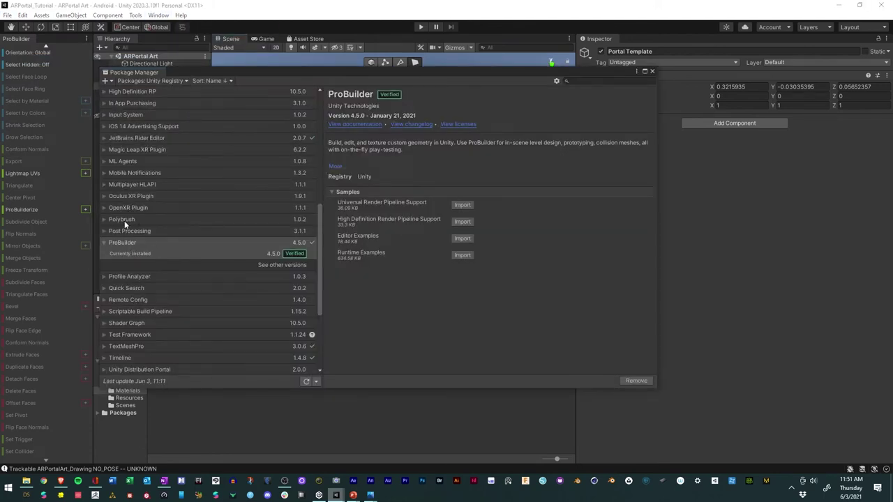
left_click(125, 220)
left_click(104, 220)
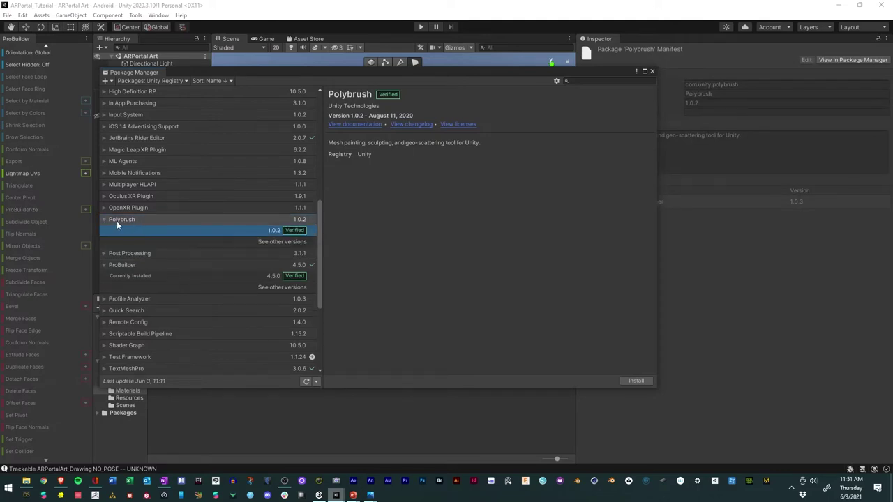
left_click(105, 220)
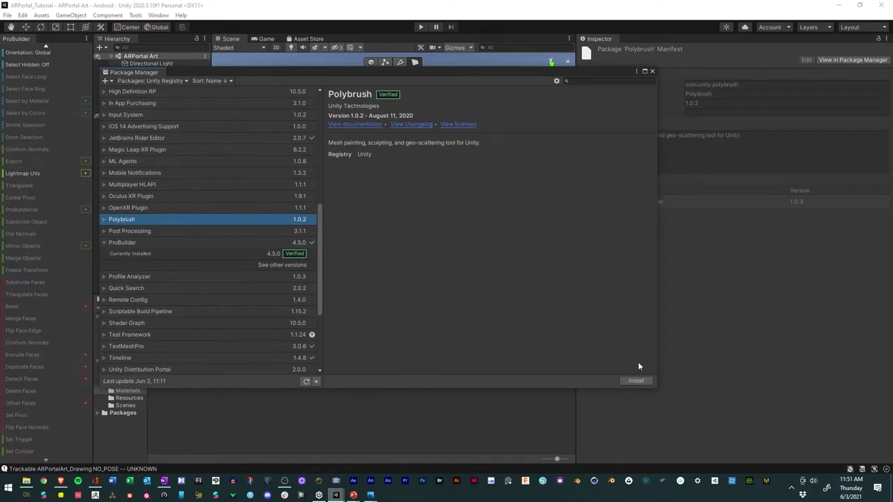
left_click(641, 382)
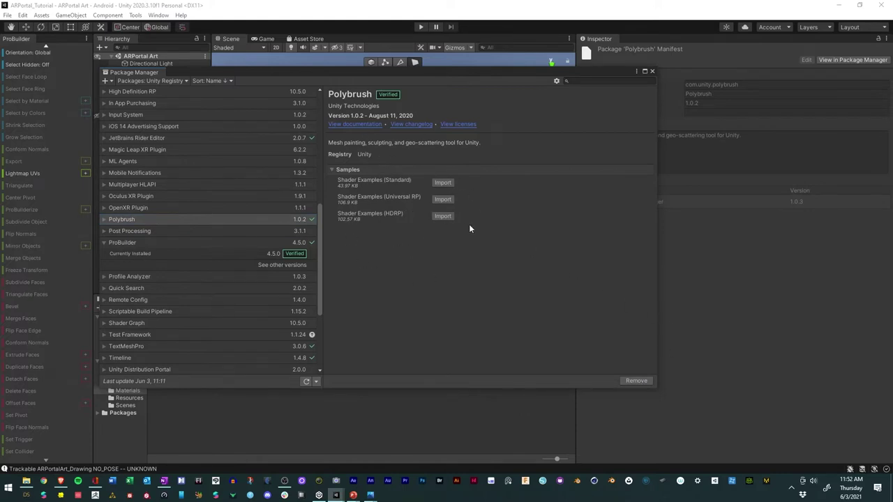
- Close the Package Manager and dock the Polybrush window into the editor layout
left_click(650, 71)
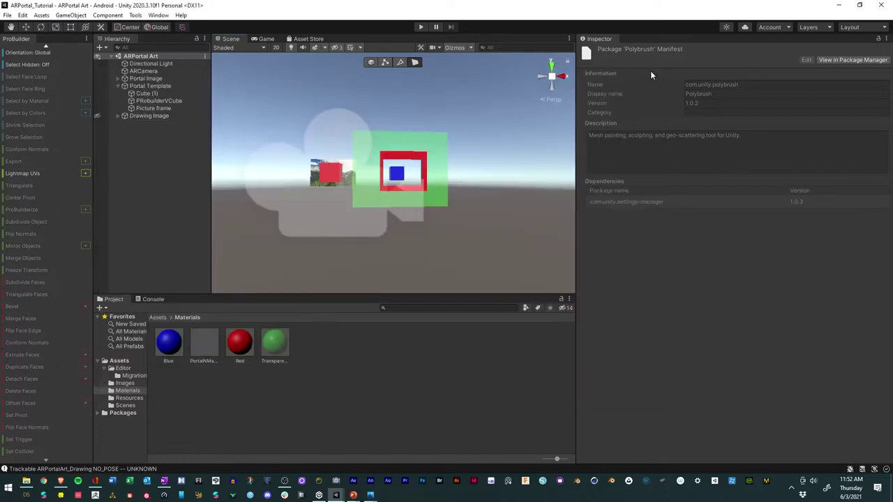
left_click(134, 15)
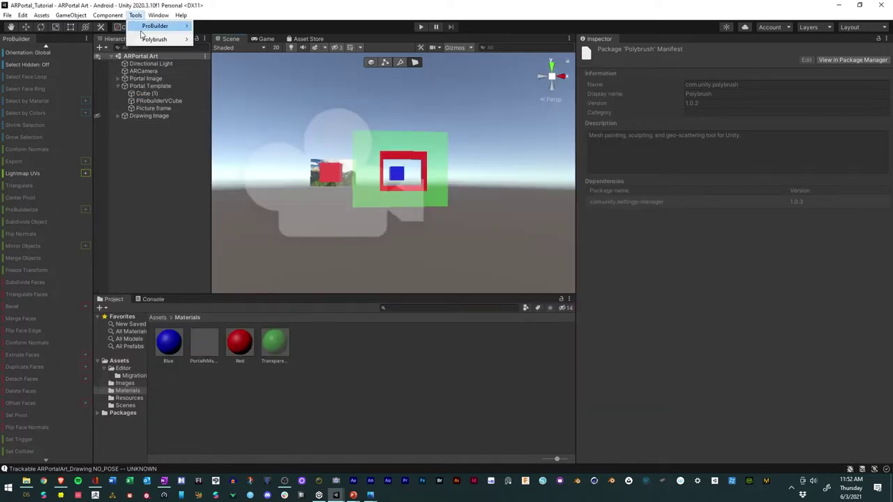
mouse_move(157, 39)
left_click(250, 40)
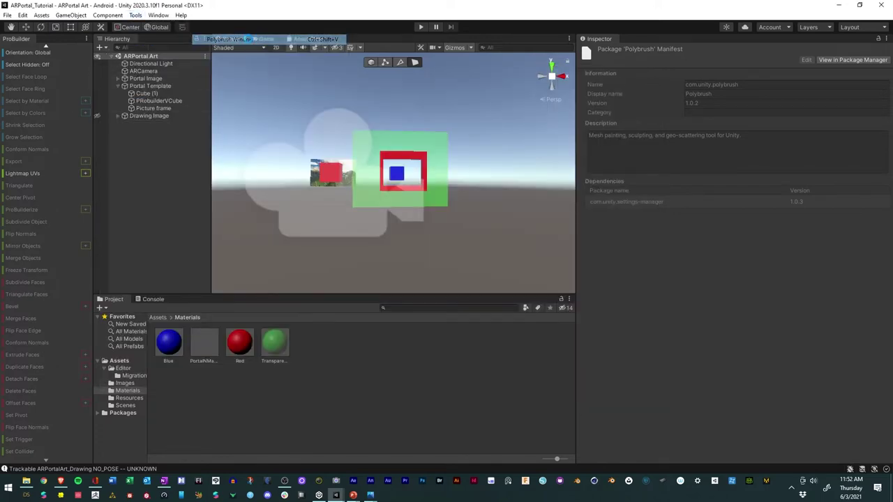
left_click_drag(256, 46, 111, 272)
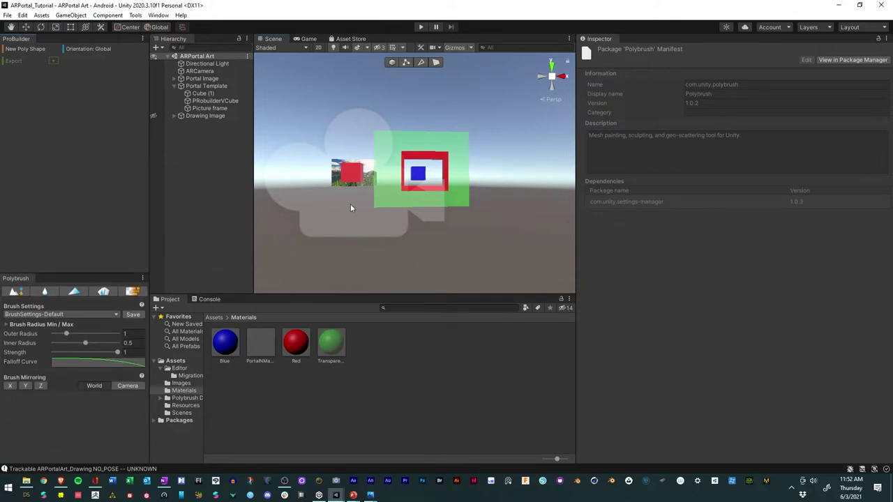
- Select Portal Template and switch Polybrush to its mesh sculpting mode
scroll(385, 192, "up", 5)
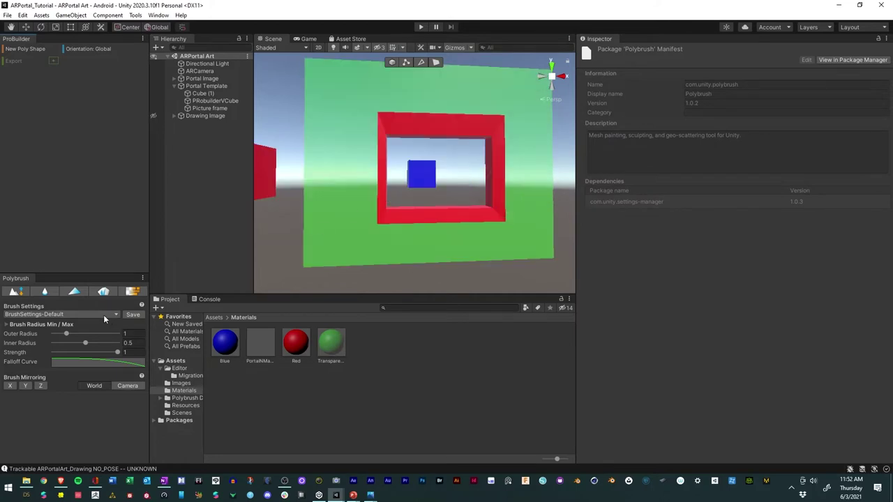
left_click_drag(405, 232, 379, 222, "alt")
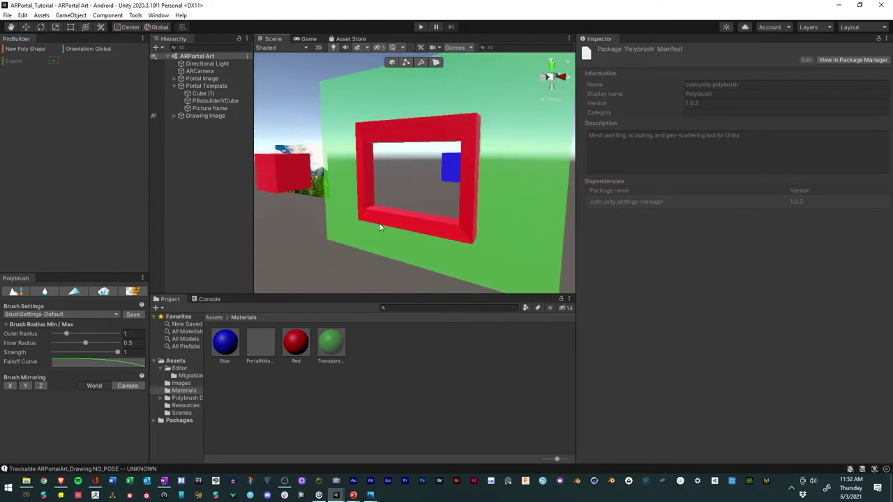
scroll(390, 217, "down", 5)
scroll(391, 217, "up", 5)
left_click(203, 87)
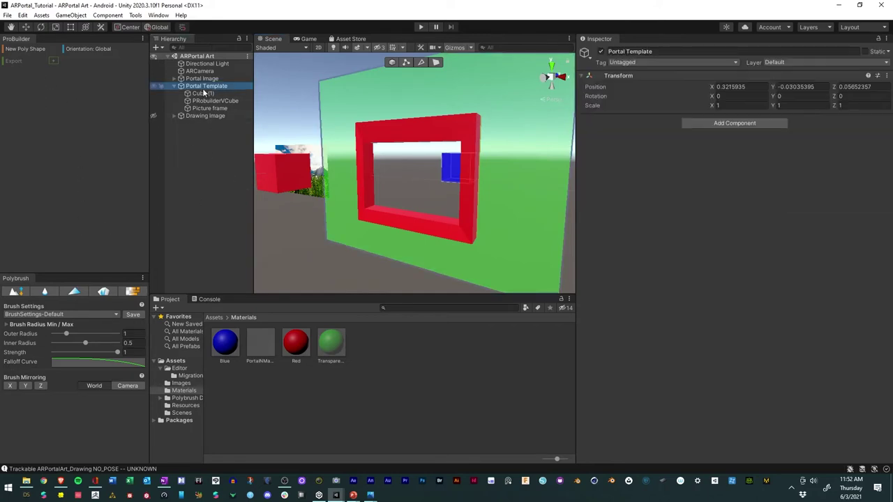
left_click(17, 293)
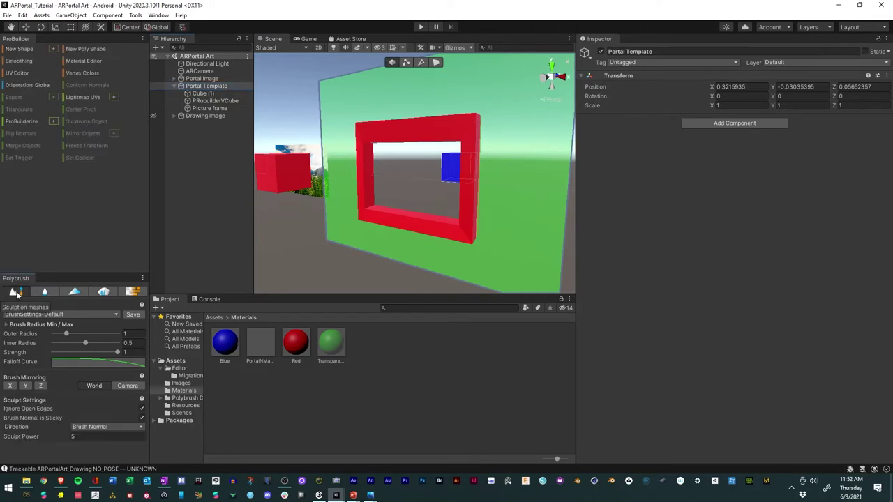
- Start a new ProBuilder shape and choose Plane as its shape type
left_click(52, 49)
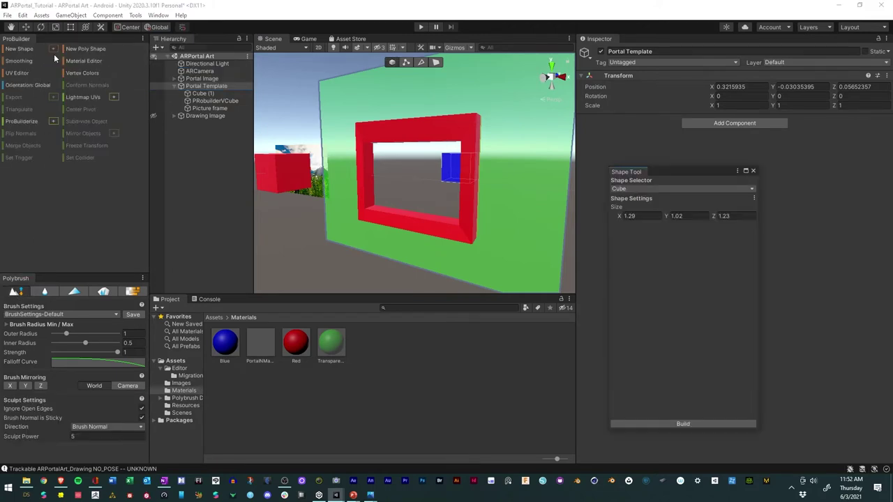
left_click(626, 187)
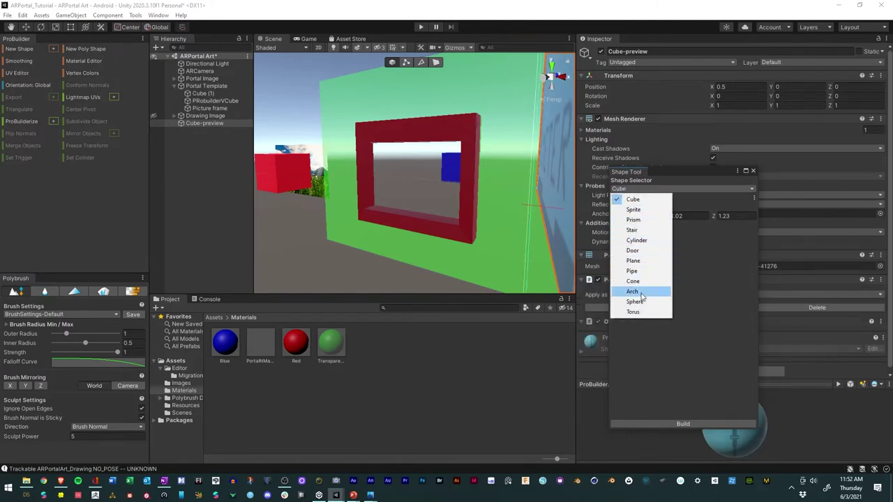
left_click(634, 260)
scroll(469, 191, "down", 5)
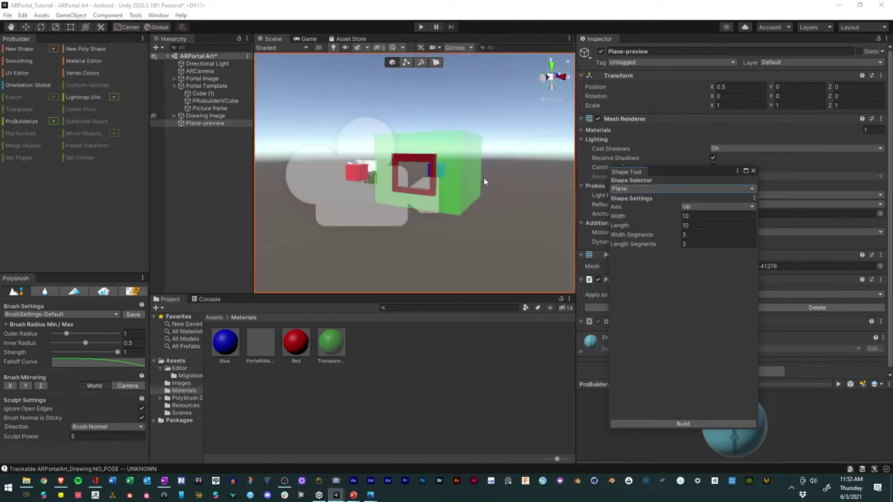
left_click_drag(484, 177, 430, 171, "alt")
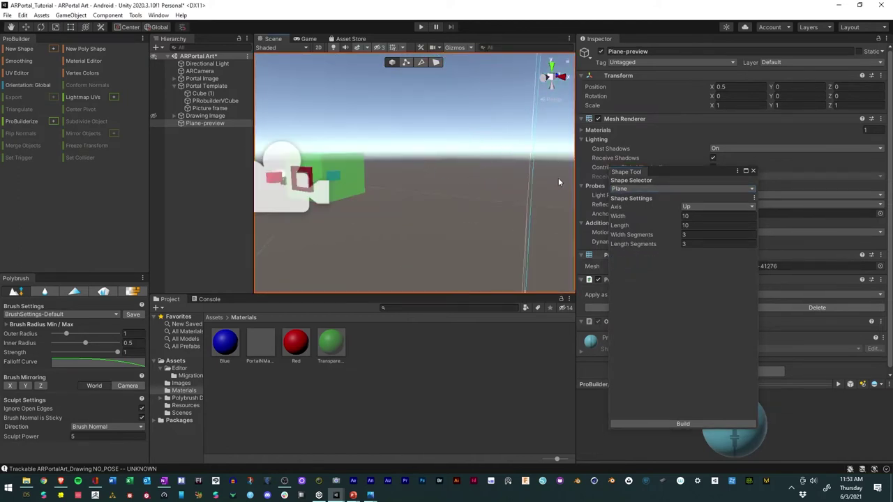
double_click(206, 123)
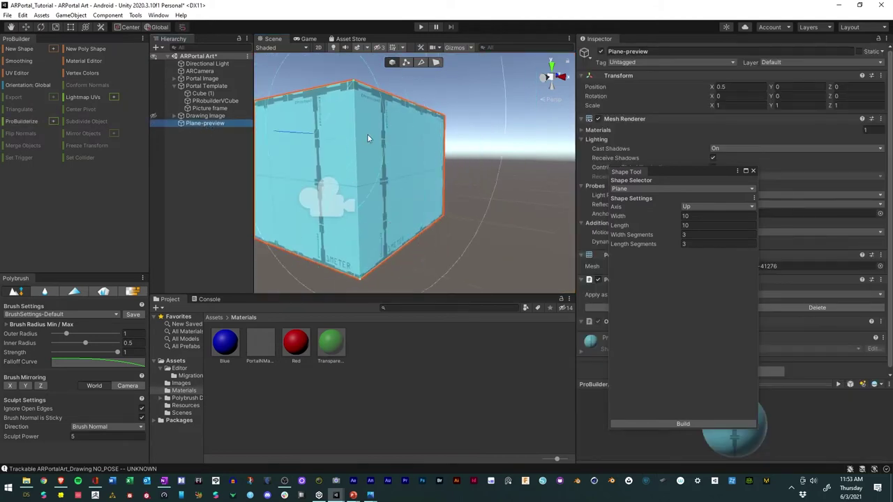
left_click(652, 188)
left_click(632, 260)
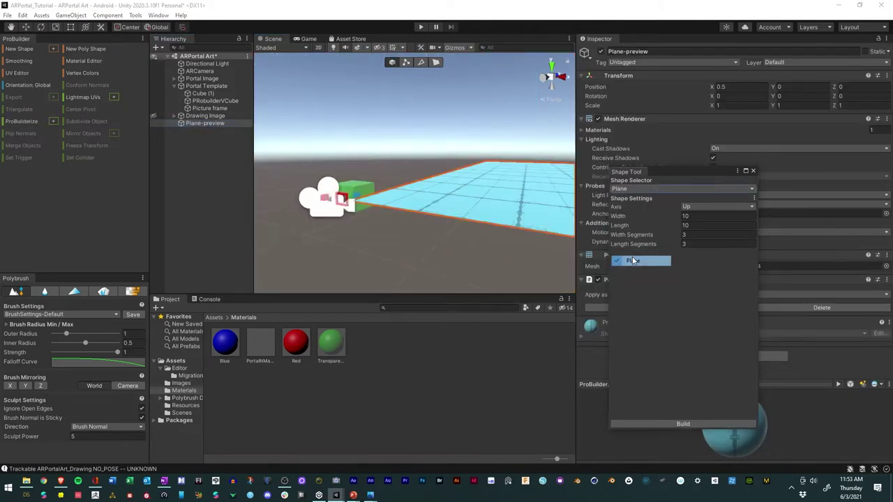
left_click(632, 189)
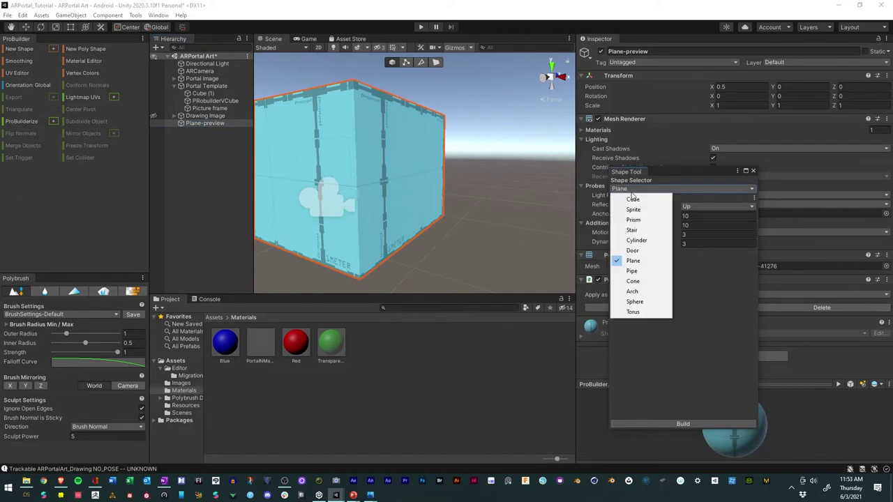
left_click(633, 260)
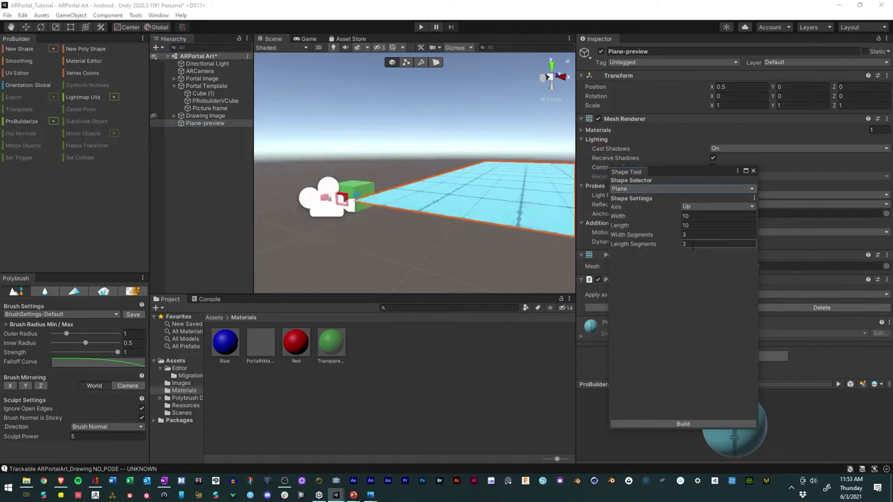
- Set the plane's Width and Length to 10 and both Width and Length Segments to 20
left_click(678, 235)
type("98")
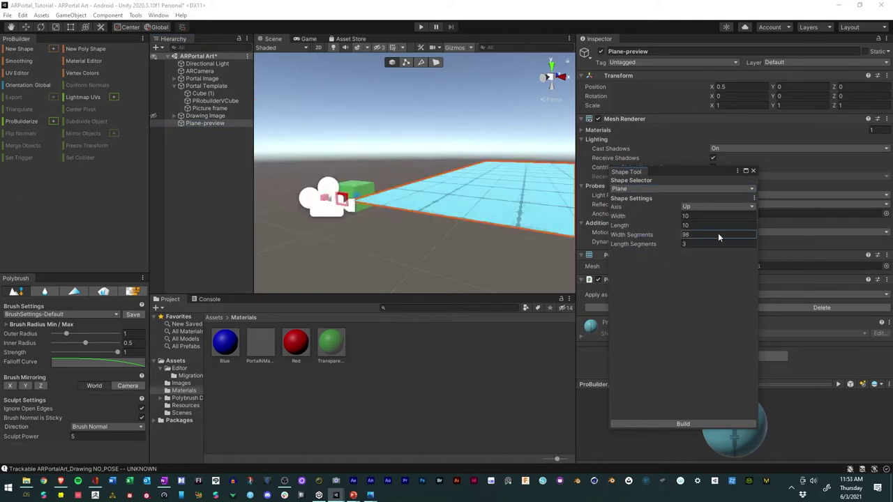
mouse_move(684, 236)
left_mouse_down()
mouse_move(676, 245)
mouse_move(710, 247)
mouse_move(686, 244)
left_mouse_up()
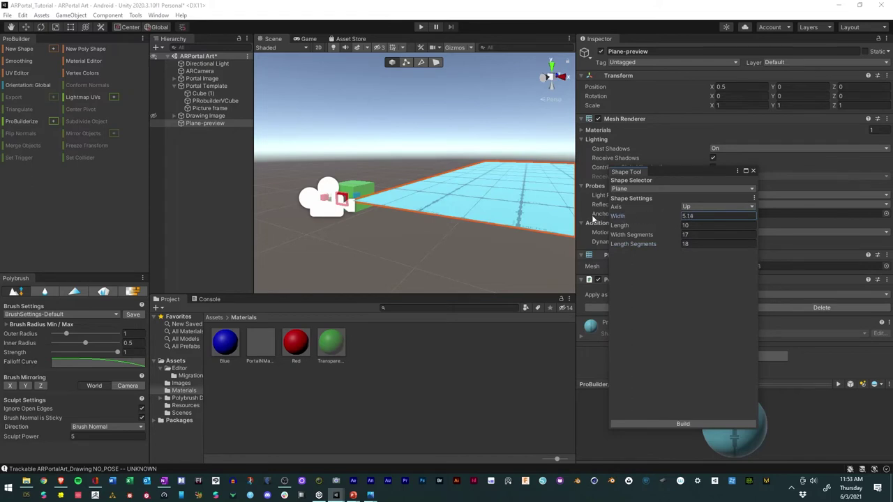
left_click_drag(641, 226, 588, 229)
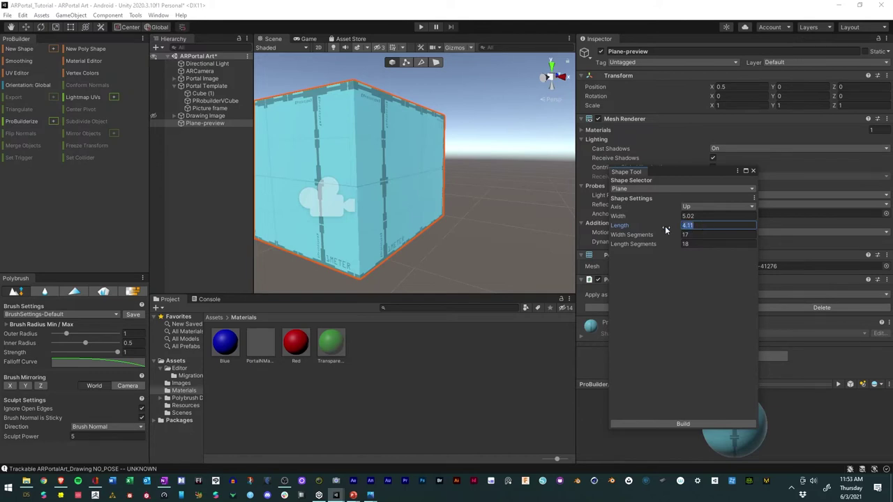
type("1")
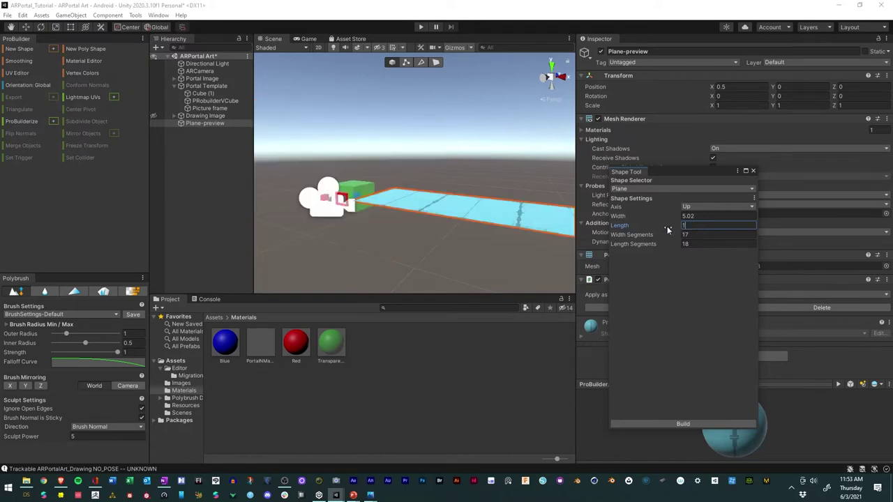
type("0")
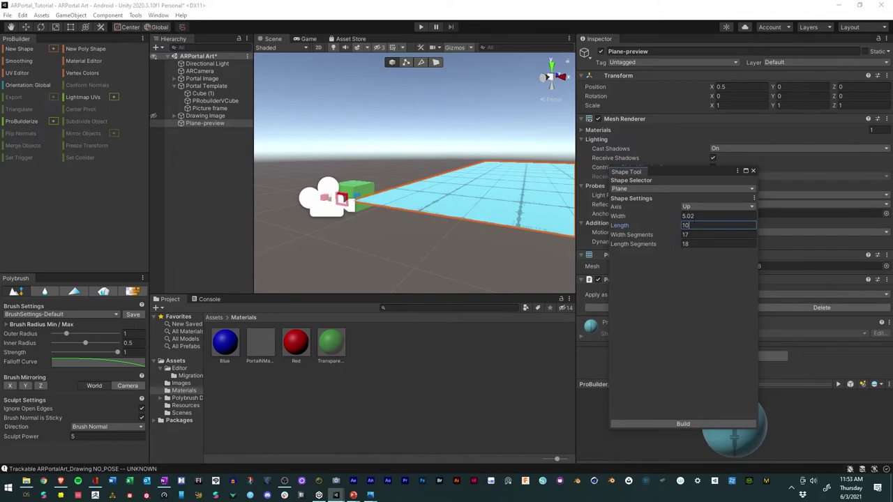
left_click(669, 216)
type("10")
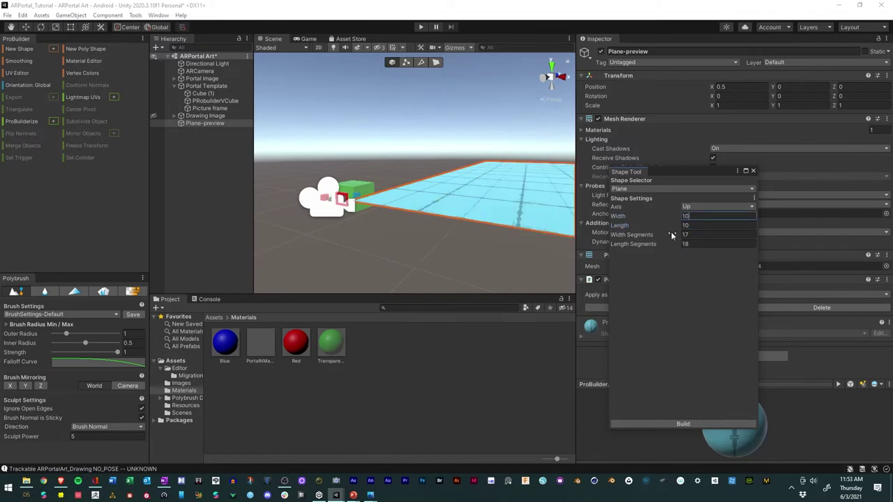
left_click(664, 235)
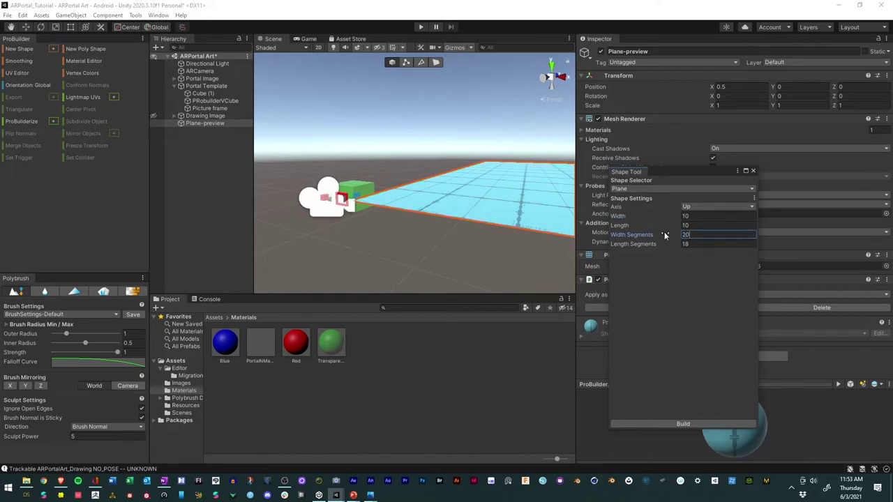
left_click(680, 246)
type("20")
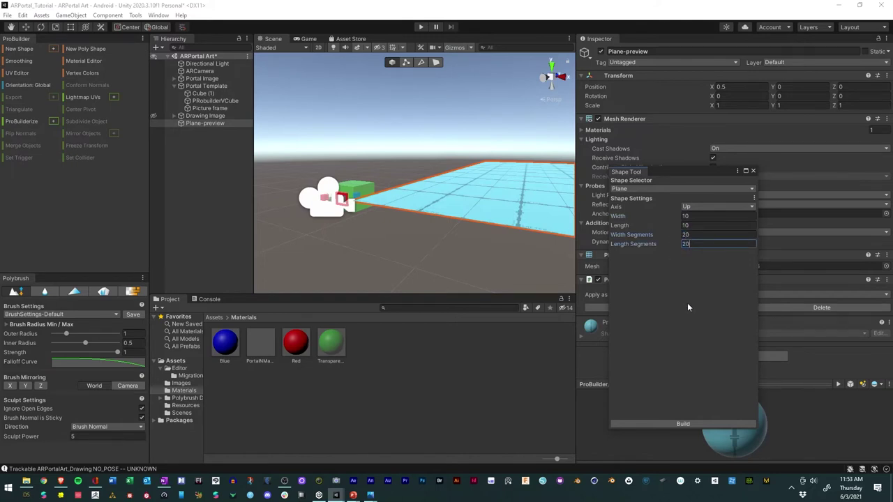
- Build the 10 by 10 plane into the scene and close the Shape Tool
left_click(676, 424)
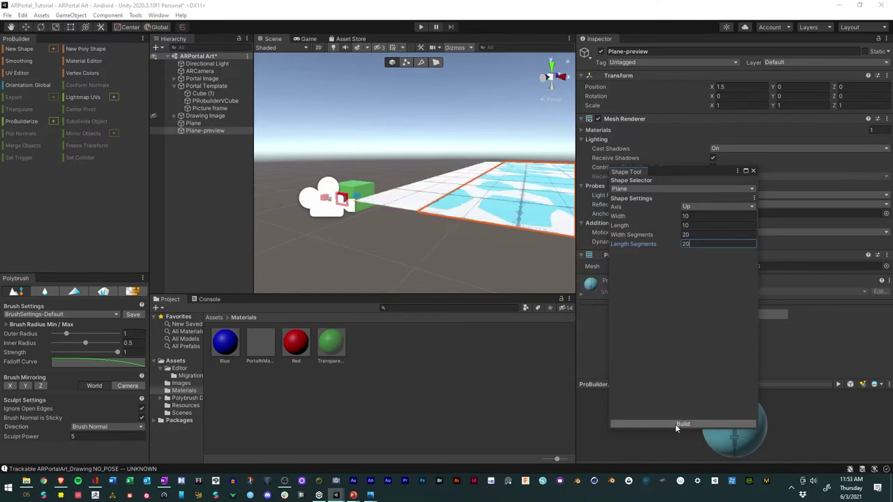
left_click(514, 240)
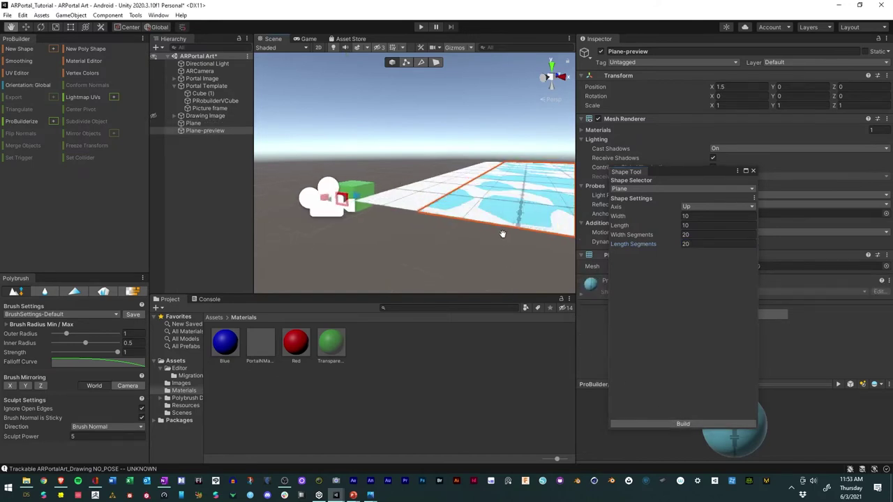
left_click(752, 171)
scroll(433, 212, "up", 3)
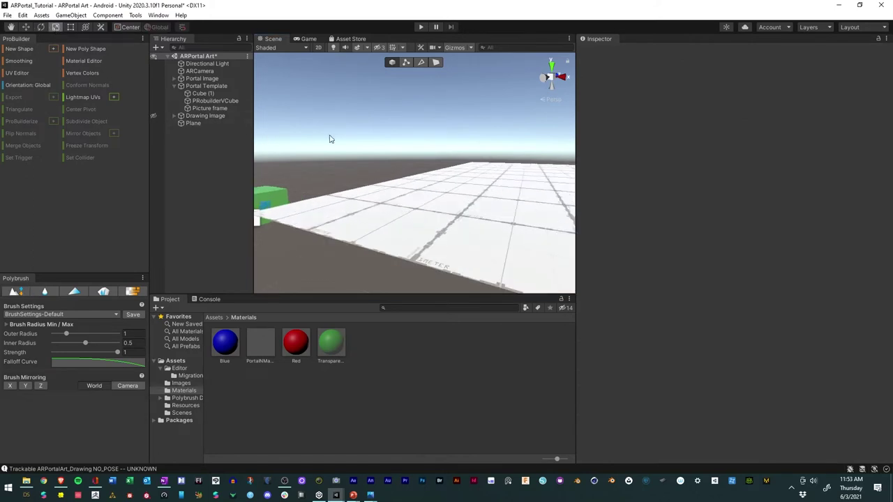
- Select the Plane and shrink it to about 0.21 scale with the Scale gizmo
scroll(370, 153, "down", 6)
left_click_drag(419, 210, 403, 93, "alt")
left_click(436, 63)
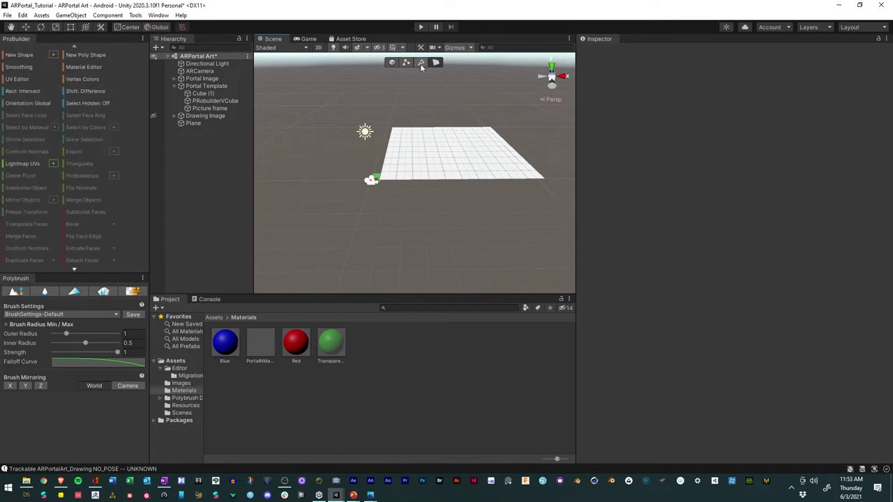
left_click(393, 64)
left_click(427, 158)
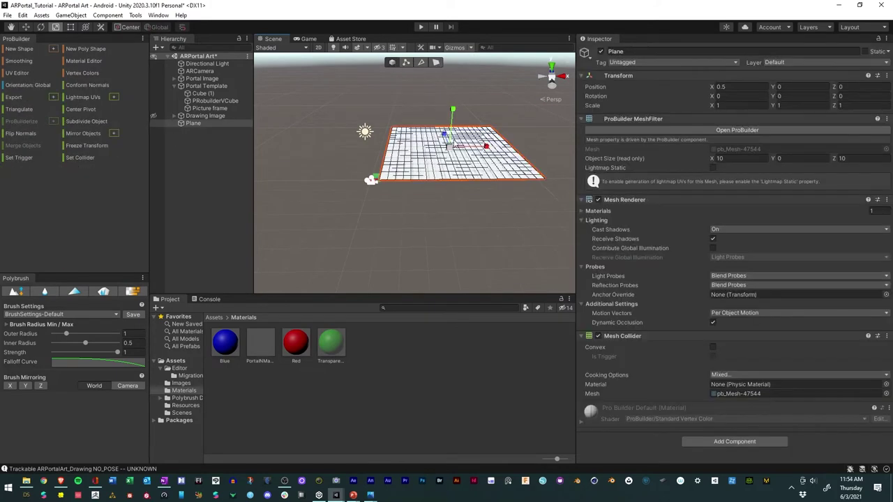
mouse_move(450, 144)
left_mouse_down()
mouse_move(426, 158)
mouse_move(474, 146)
mouse_move(450, 148)
left_mouse_up()
right_click_drag(450, 147, 681, 146, "alt")
left_click_drag(465, 134, 436, 135)
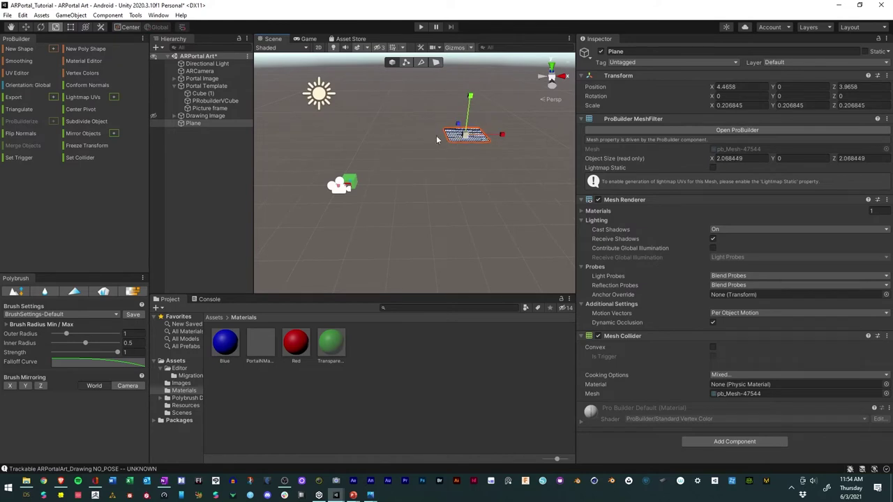
- Parent the Plane under Portal Template, set its Z position to 0, and shrink it to about 0.074
left_click_drag(181, 123, 191, 86)
left_click(751, 86)
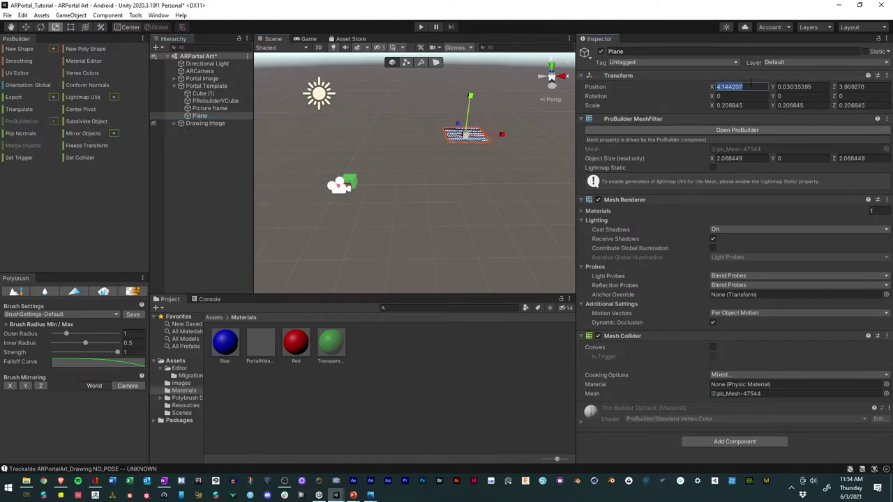
type("00")
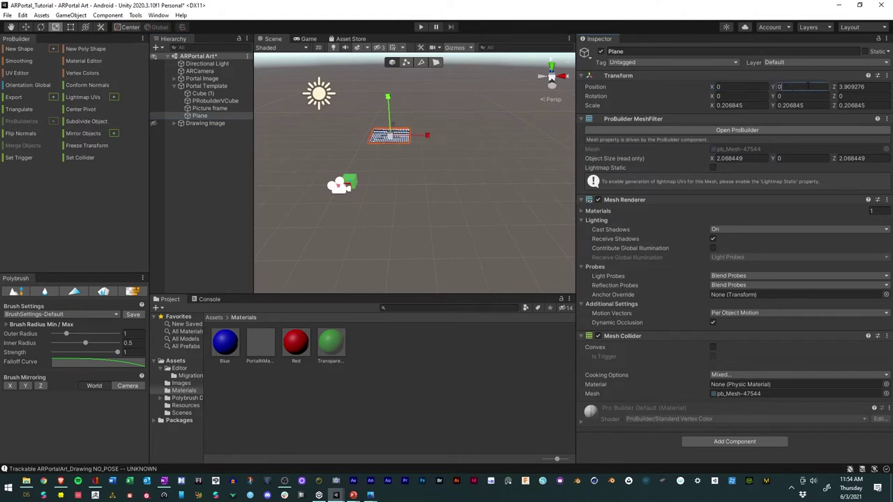
key("Tab")
type("0")
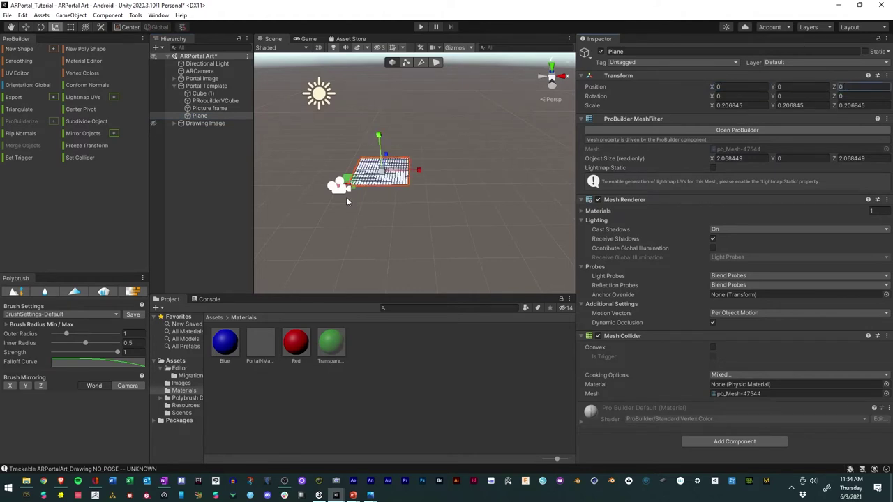
scroll(348, 201, "up", 6)
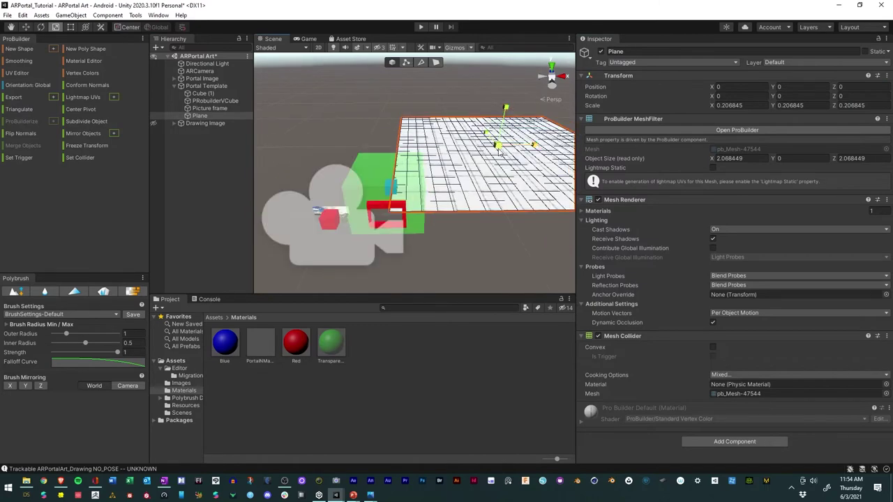
left_click_drag(499, 153, 478, 159)
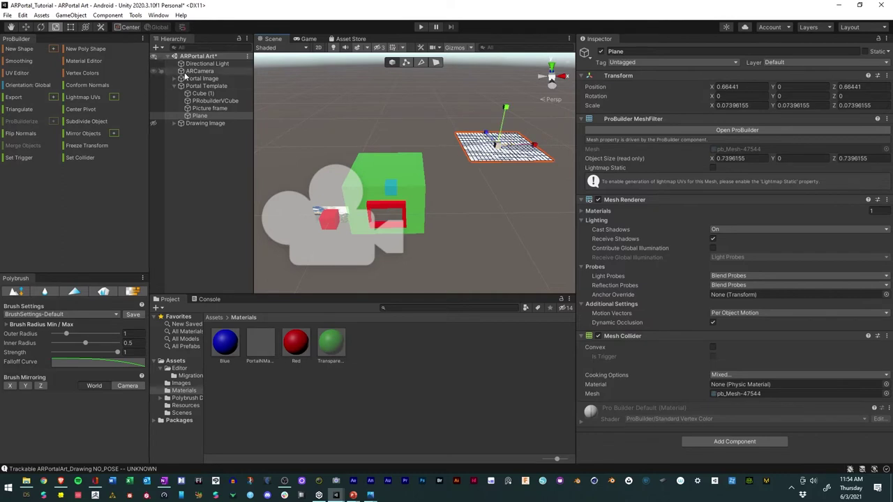
- Move the Plane into the green portal cube, shrink it, and lower it to the cube's bottom
left_click(26, 27)
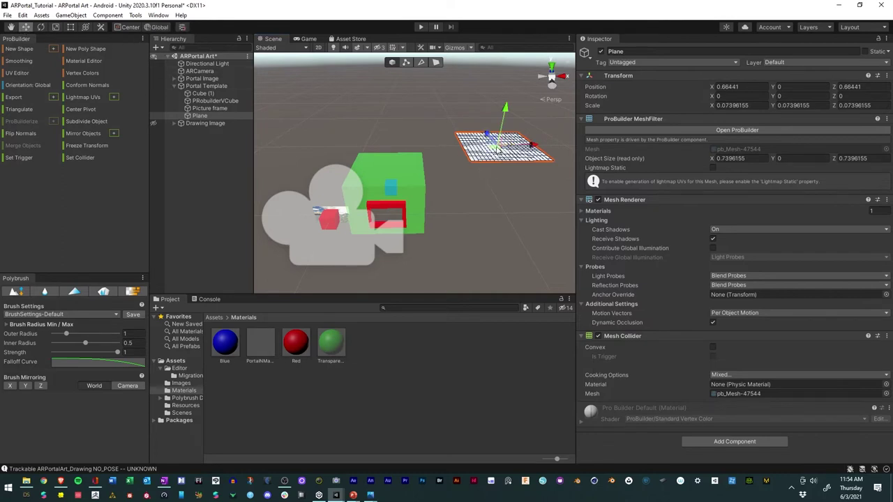
left_click_drag(498, 152, 394, 179)
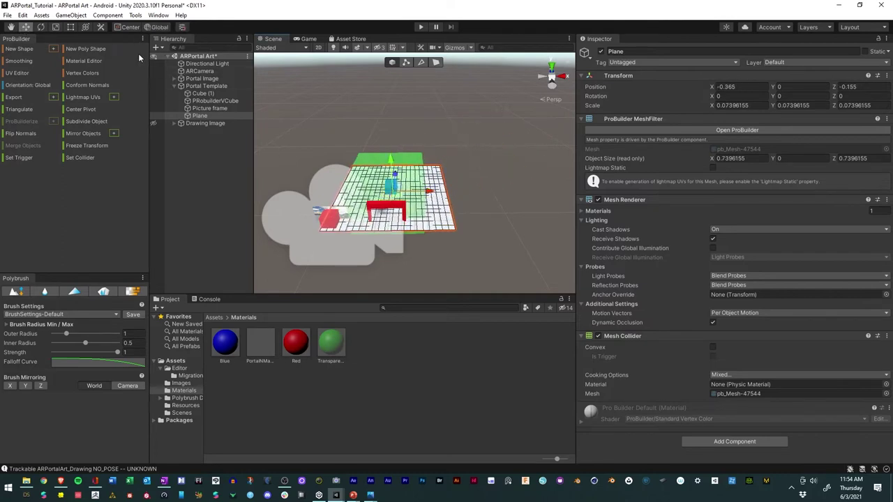
left_click(55, 27)
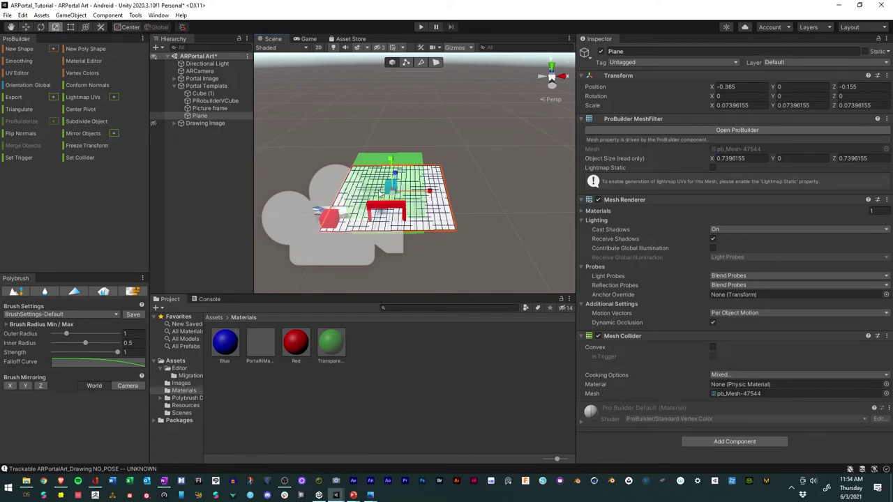
left_click_drag(394, 194, 378, 157)
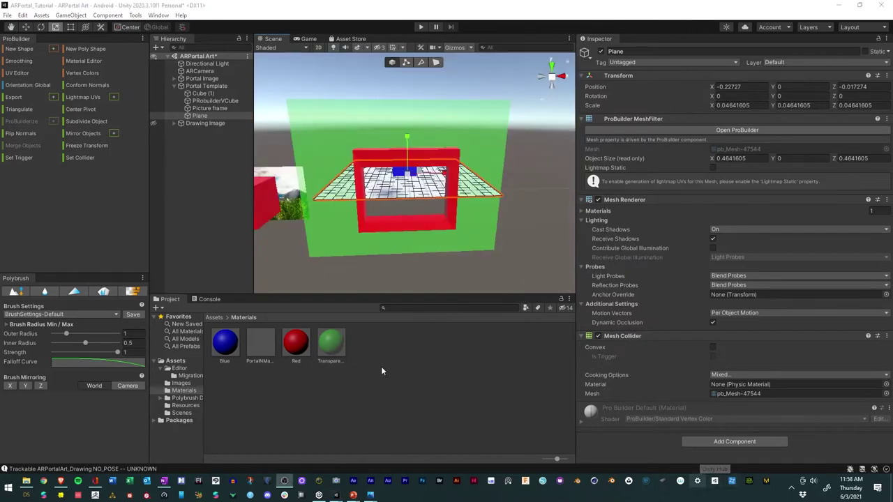
left_click_drag(417, 199, 474, 194, "alt")
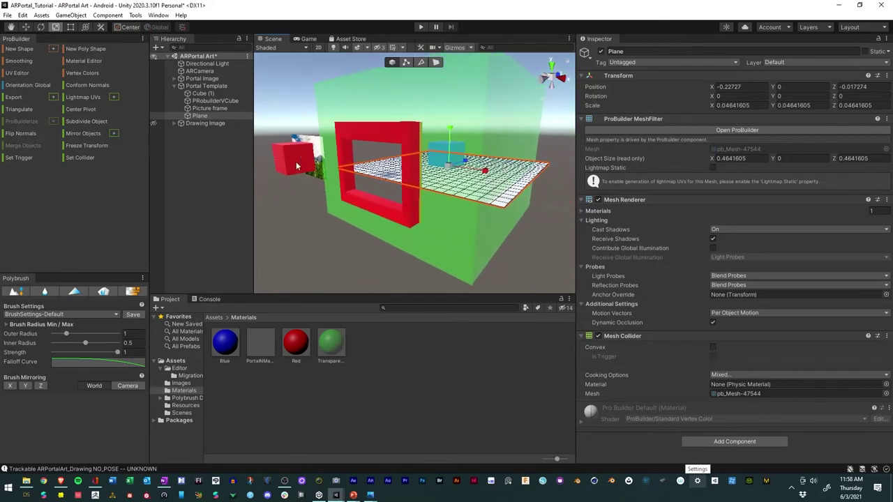
left_click(26, 27)
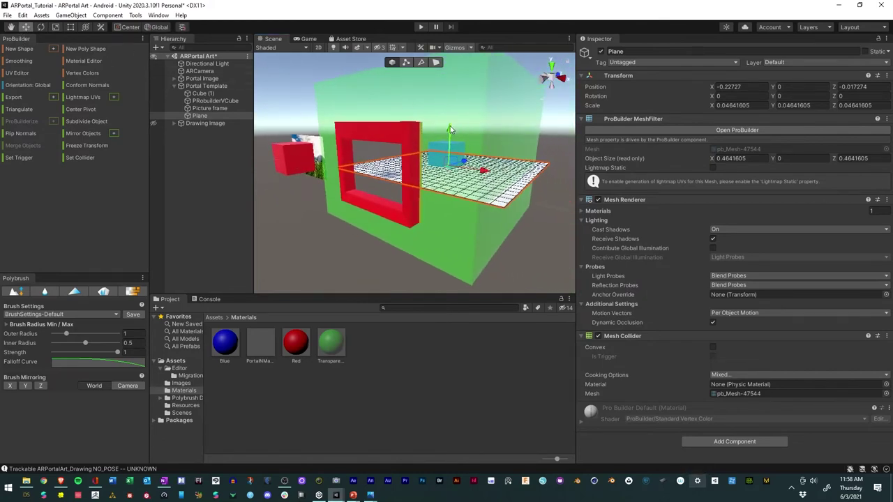
left_click_drag(450, 130, 447, 165)
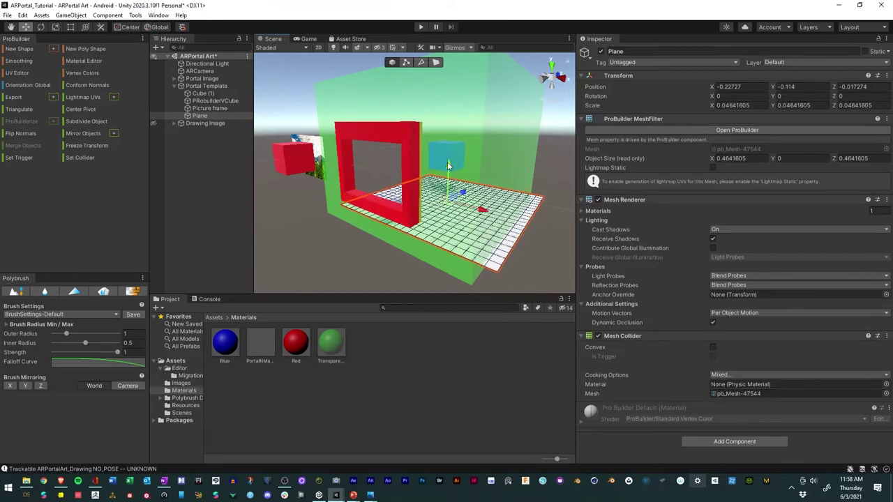
left_click_drag(427, 204, 474, 240, "alt")
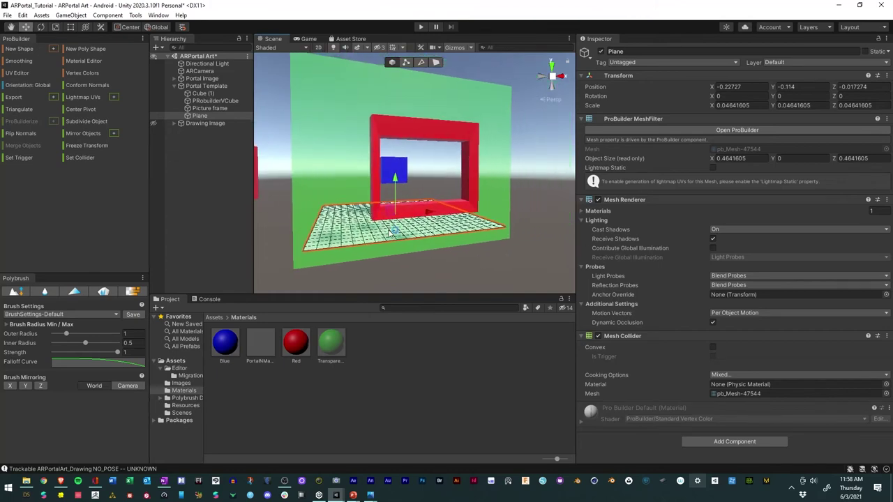
- Trim the Plane's edges with the Rect tool so it fits the cube walls
left_click(56, 27)
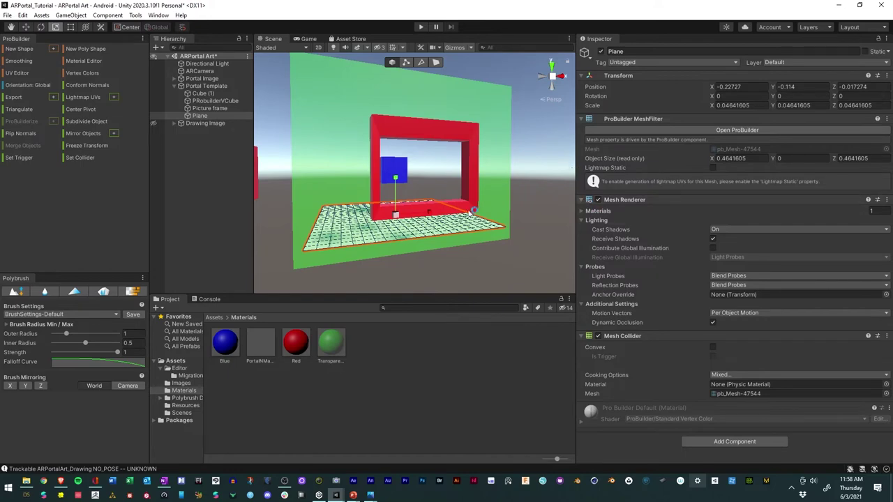
left_click_drag(419, 216, 344, 164, "alt")
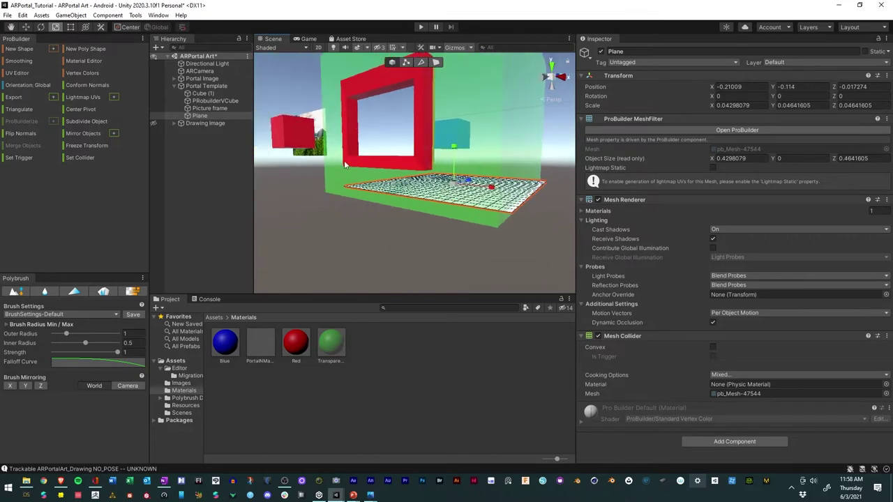
left_click(71, 27)
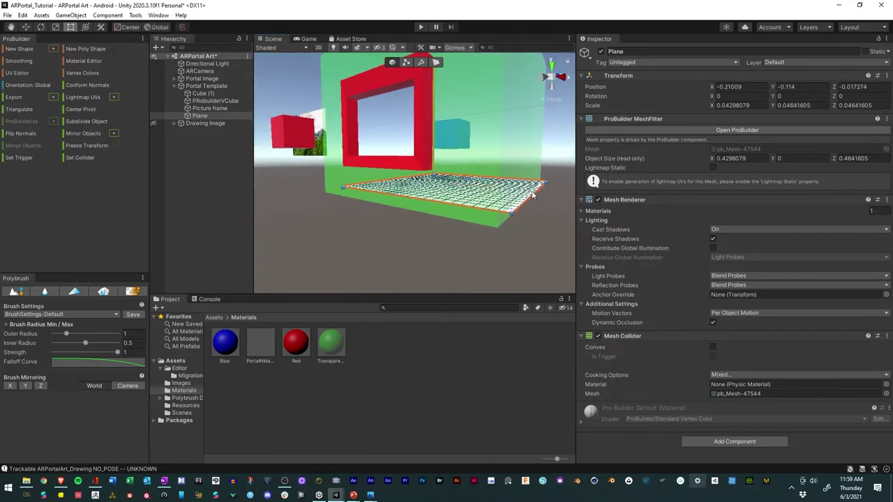
left_click_drag(531, 198, 514, 198)
left_click_drag(496, 141, 202, 185, "alt")
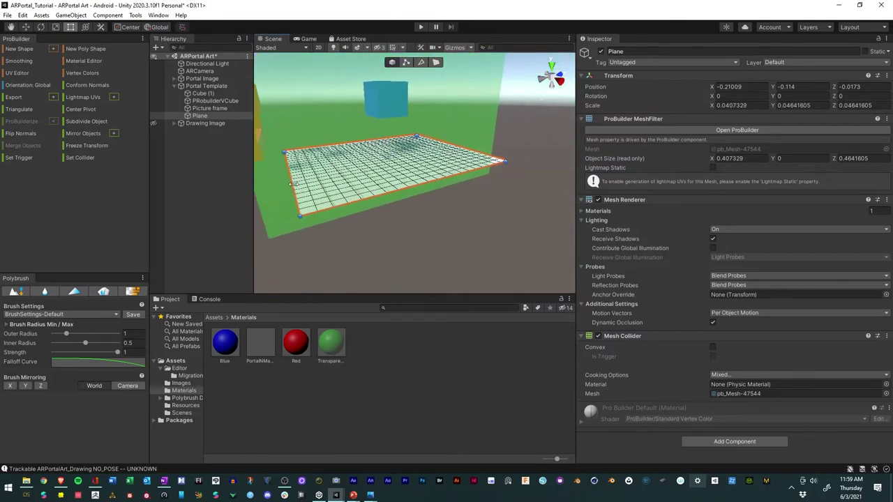
left_click_drag(290, 183, 276, 185)
left_click_drag(349, 189, 492, 101, "alt")
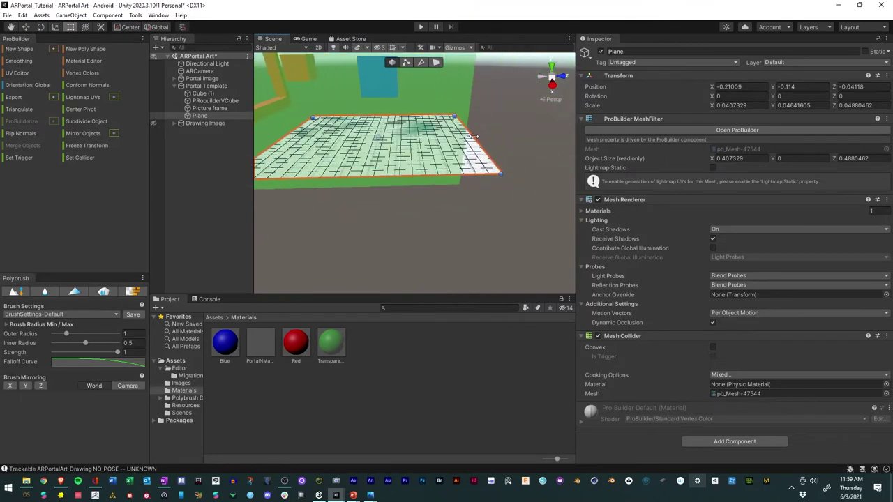
left_click_drag(479, 145, 419, 139)
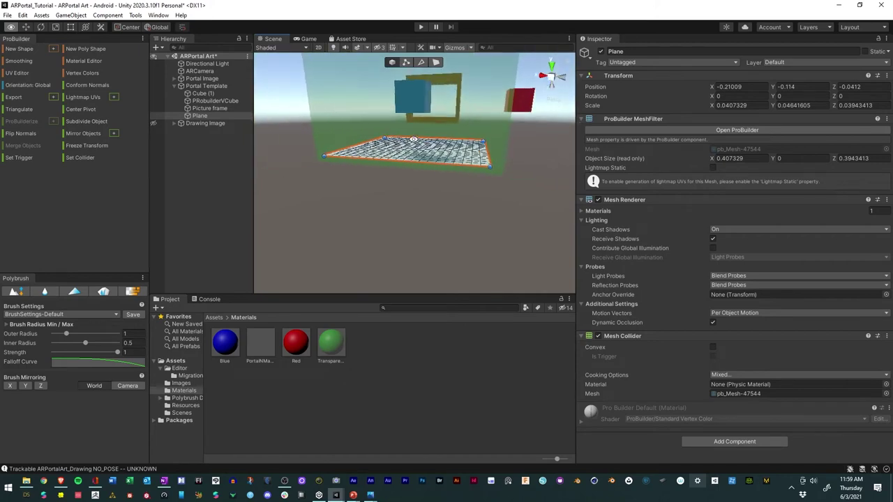
- Check the fitted floor from a top view and a front view of the portal
left_click(561, 83)
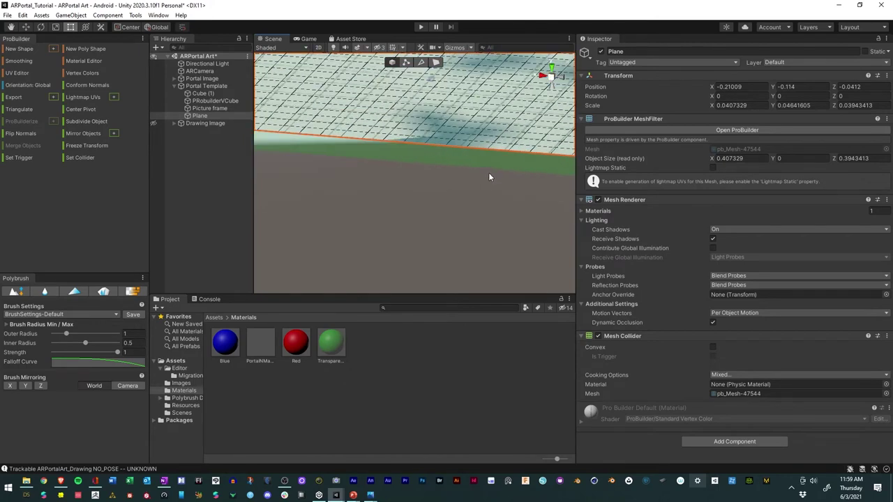
scroll(488, 173, "down", 10)
left_click_drag(485, 139, 400, 133, "alt")
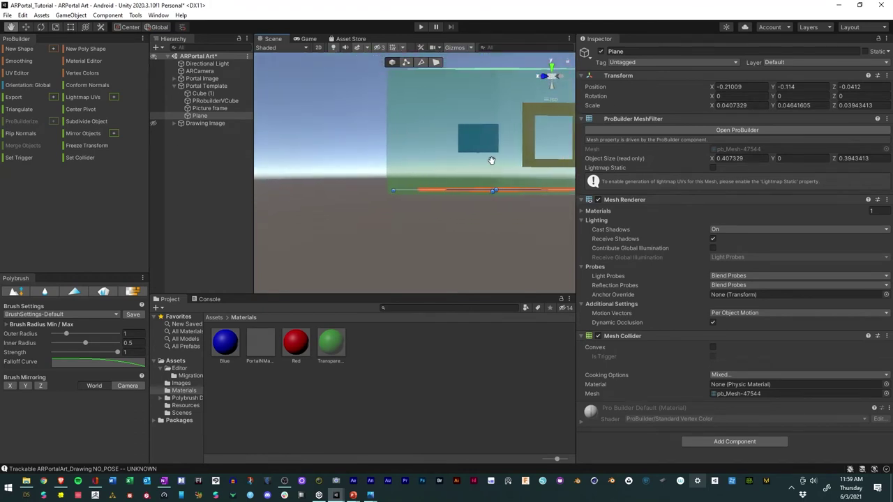
left_click_drag(491, 161, 39, 170, "alt")
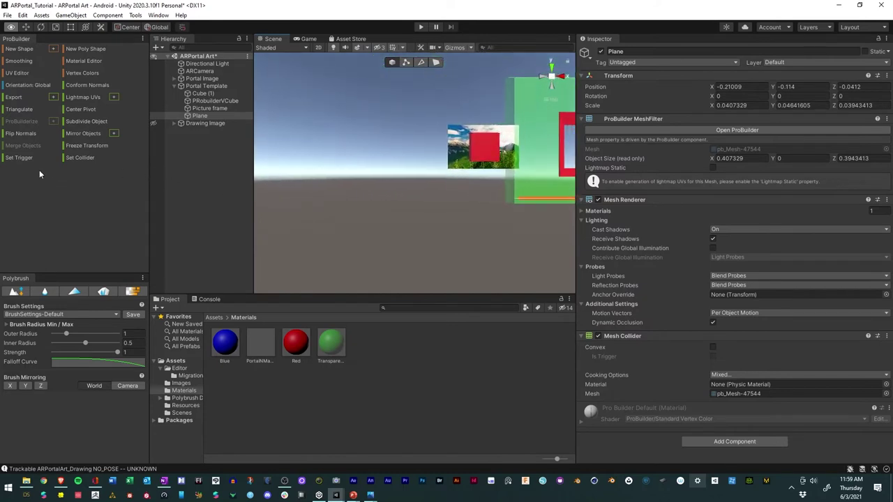
left_click(522, 171)
left_click_drag(522, 171, 399, 183, "alt")
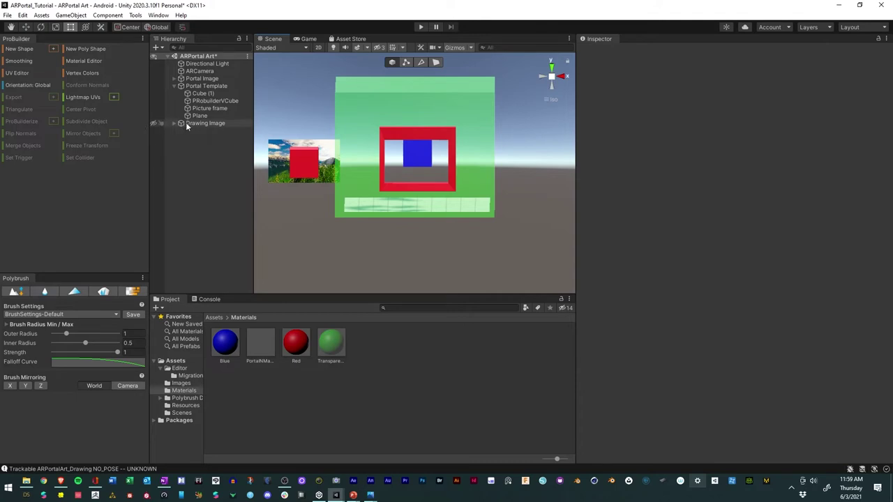
- Duplicate the Plane, rotate the copy to -90 on X, and push it back as the cube's rear wall
left_click(202, 116)
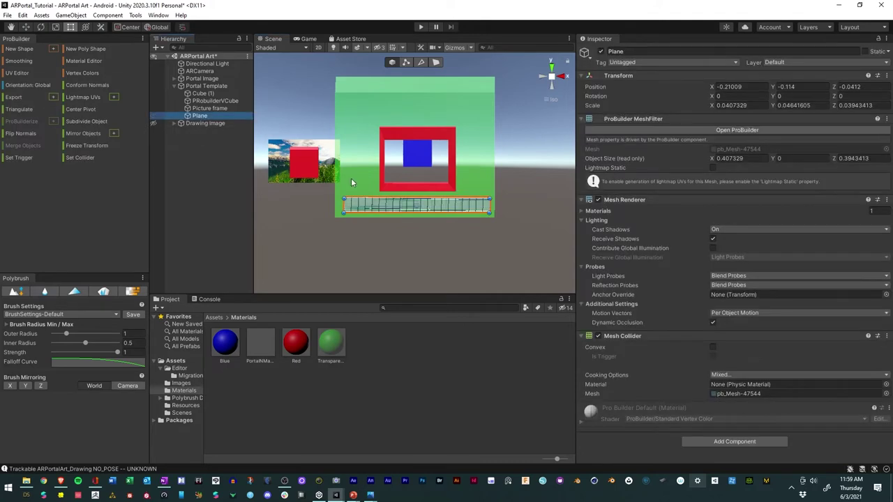
key("ctrl+d")
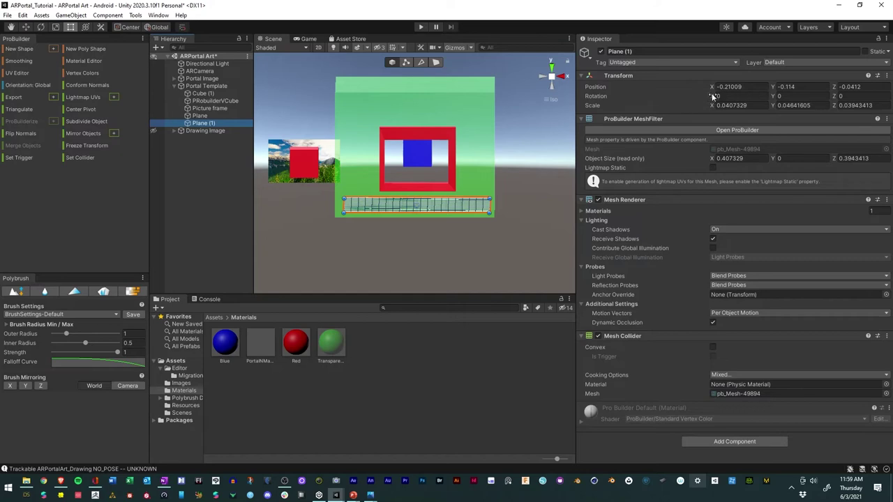
left_click_drag(705, 96, 361, 117)
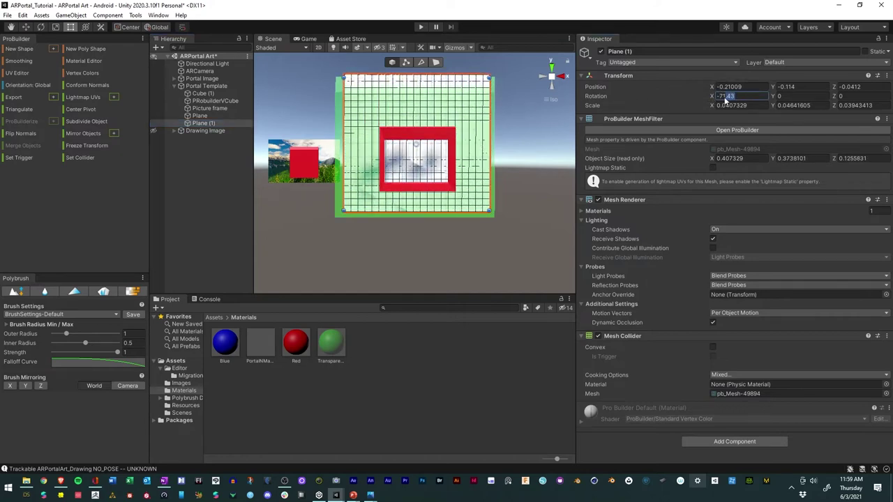
type("-90")
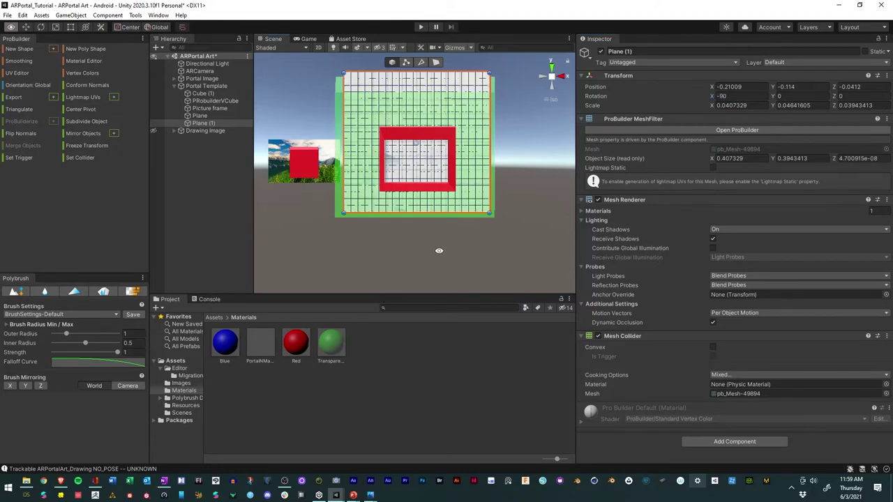
left_click_drag(363, 271, 422, 105, "alt")
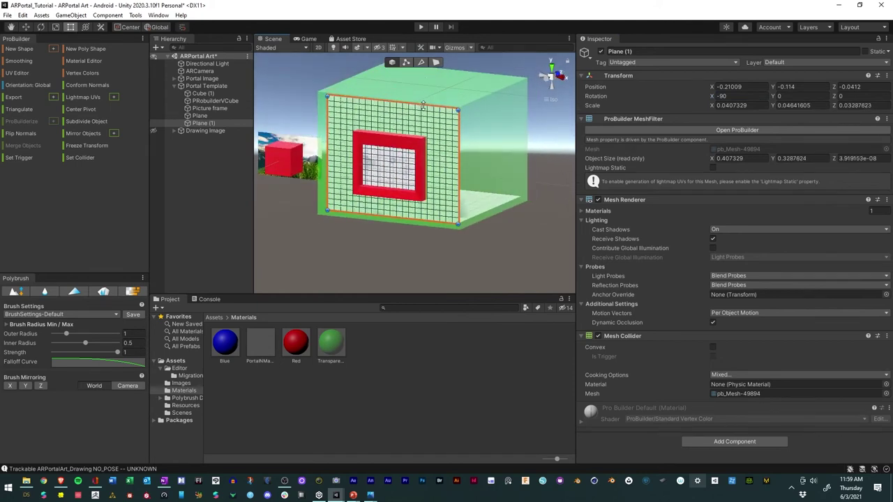
left_click(25, 26)
left_click_drag(508, 251, 340, 249, "alt")
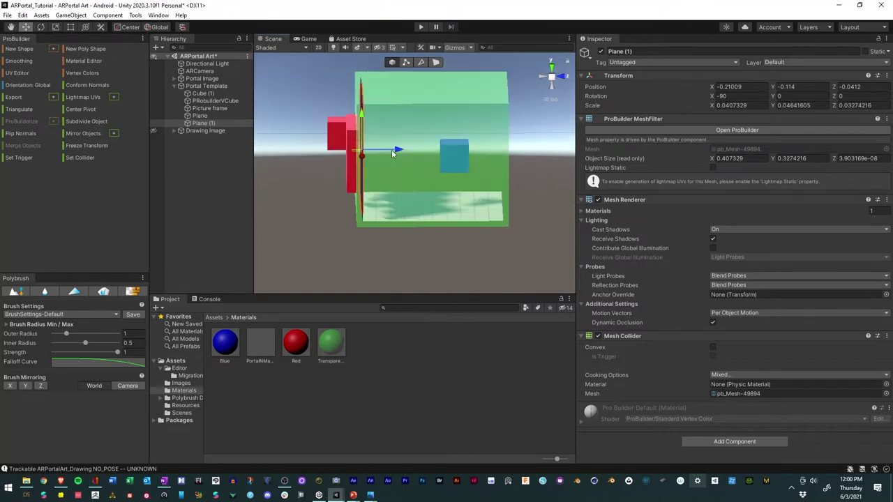
left_click_drag(393, 154, 641, 192)
- Duplicate the wall plane as Plane (2) and rotate it -90° on Y as a side wall
key("ctrl+d")
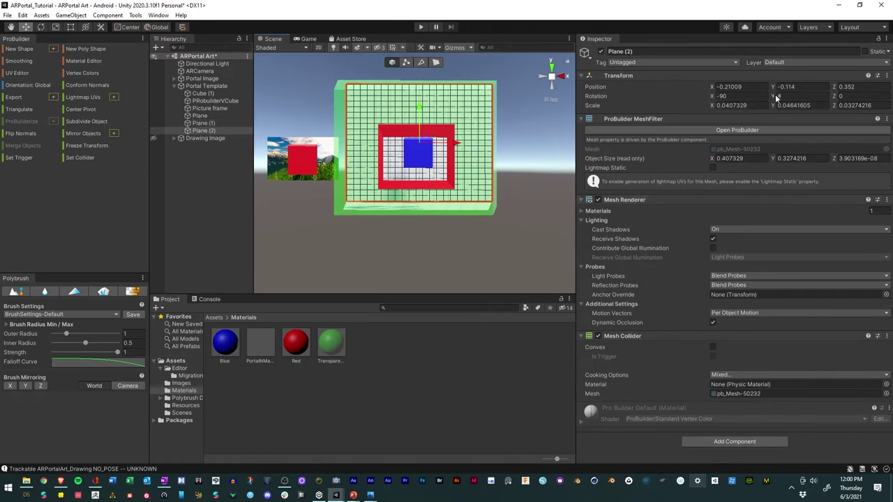
left_click_drag(776, 98, 90, 80)
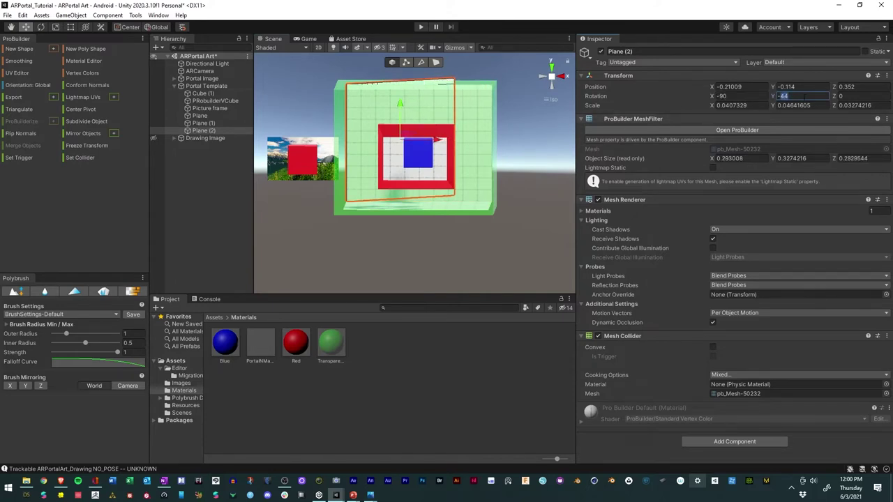
type("-90")
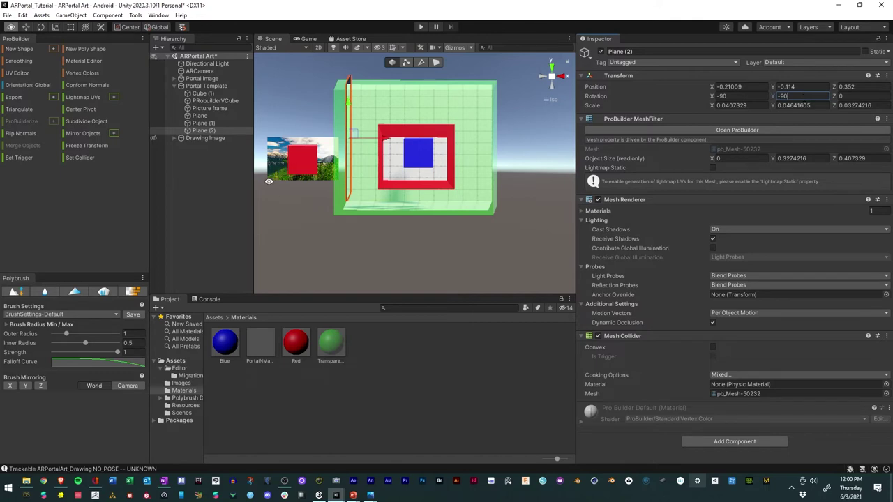
left_click_drag(433, 168, 189, 187, "alt")
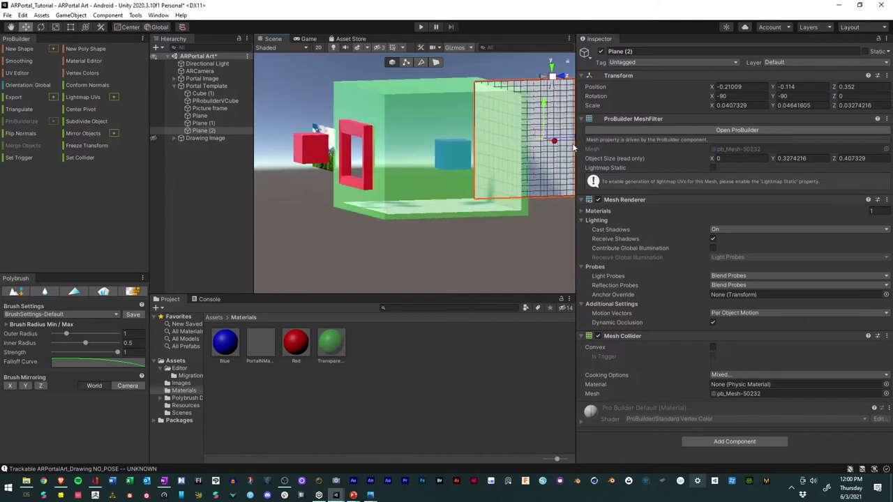
left_click_drag(509, 138, 826, 166, "alt")
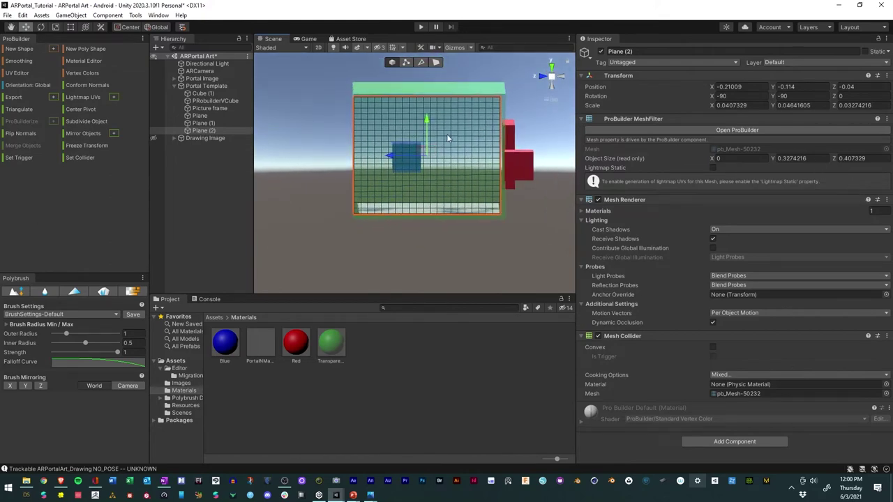
- Narrow Plane (2) slightly from its left edge to X scale 0.03903434 to fit the cube side
left_click(70, 27)
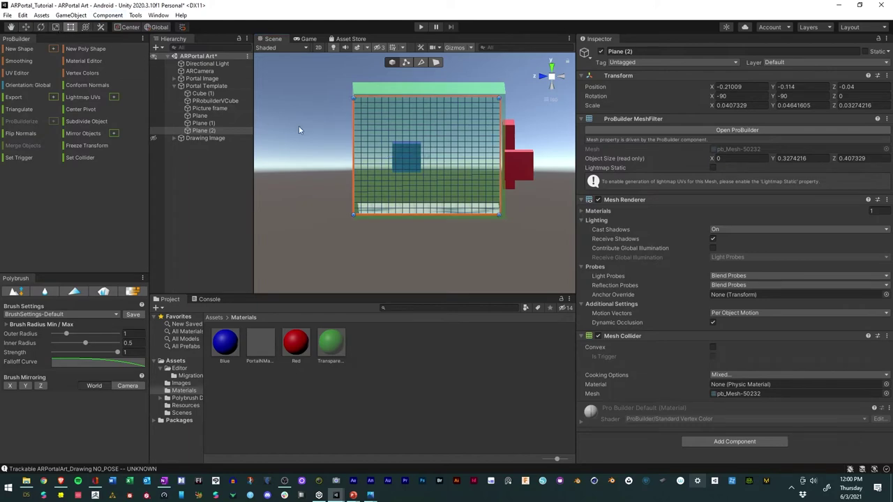
left_click_drag(355, 132, 356, 132)
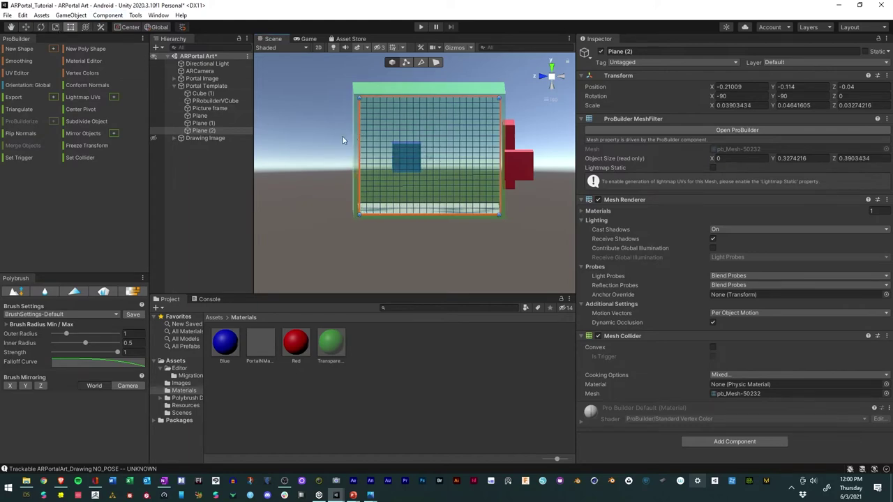
left_click_drag(342, 140, 833, 150, "alt")
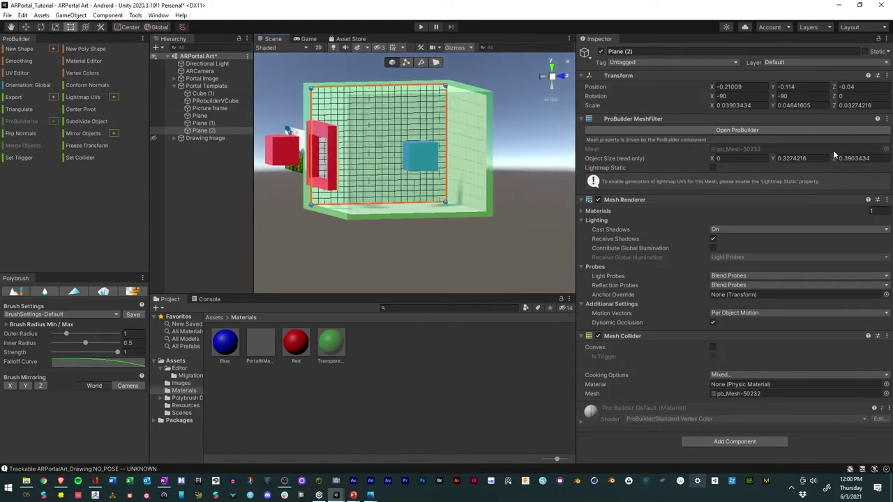
- Duplicate the side wall as Plane (3), rotate it 90°, move it to X 0.195, and duplicate the floor as Plane (4)
key("ctrl+d")
left_click_drag(236, 243, 366, 243, "alt")
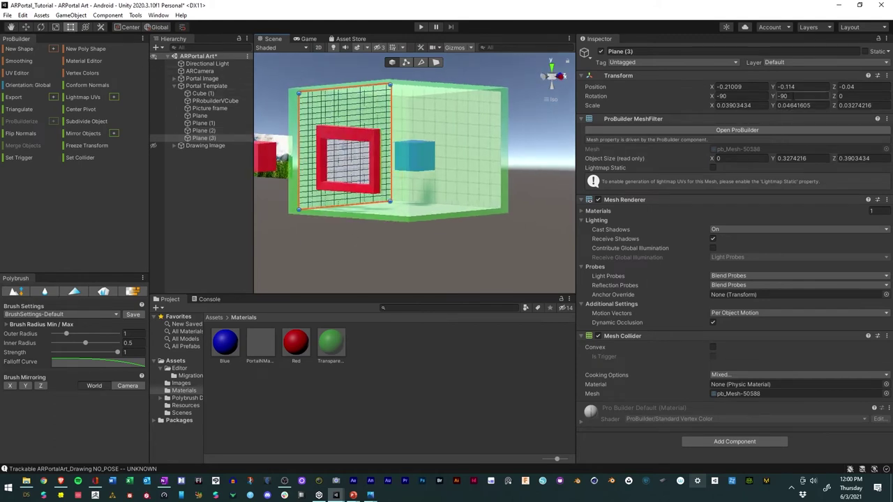
type("90")
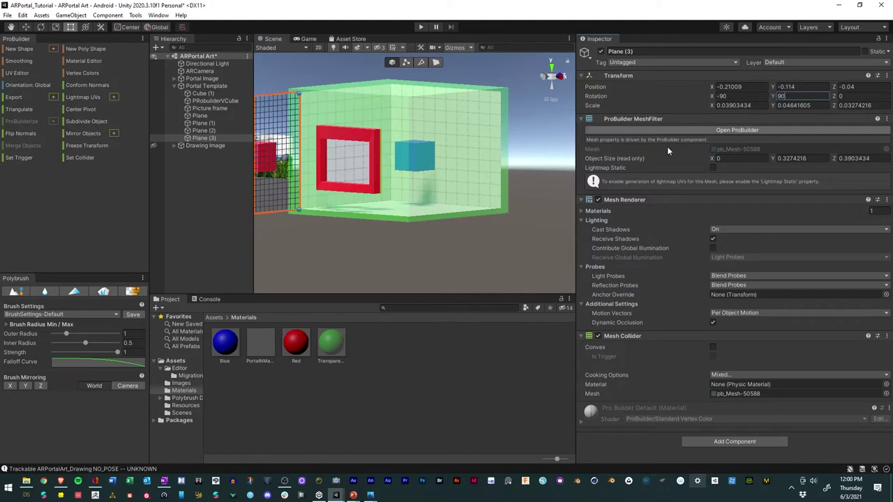
left_click_drag(340, 202, 390, 167, "alt")
left_click(41, 27)
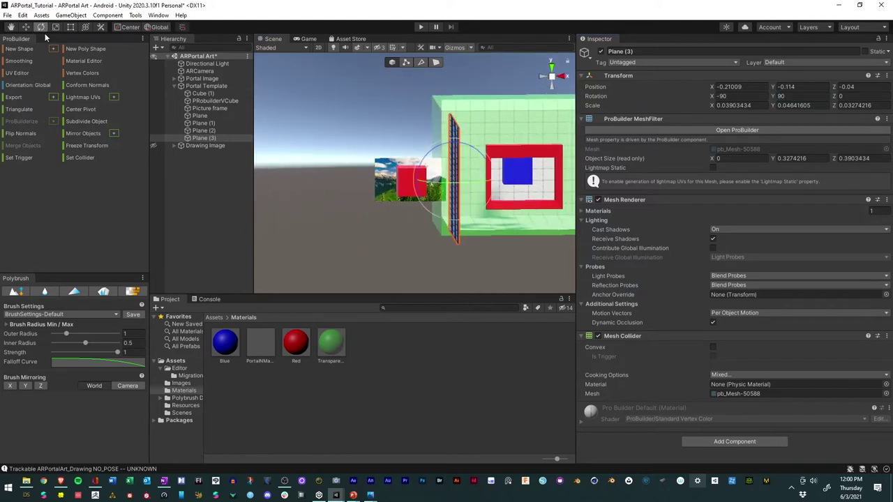
left_click_drag(419, 191, 376, 186, "alt")
left_click_drag(426, 163, 491, 229)
left_click(199, 115)
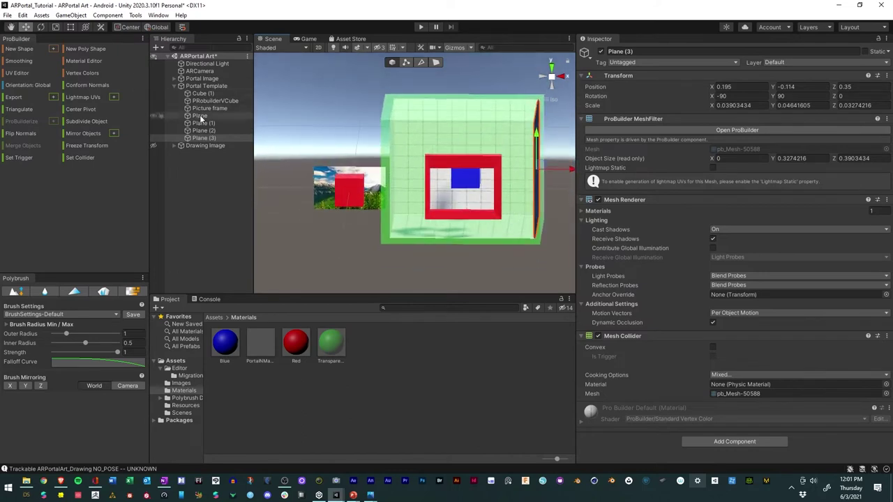
key("ctrl+d")
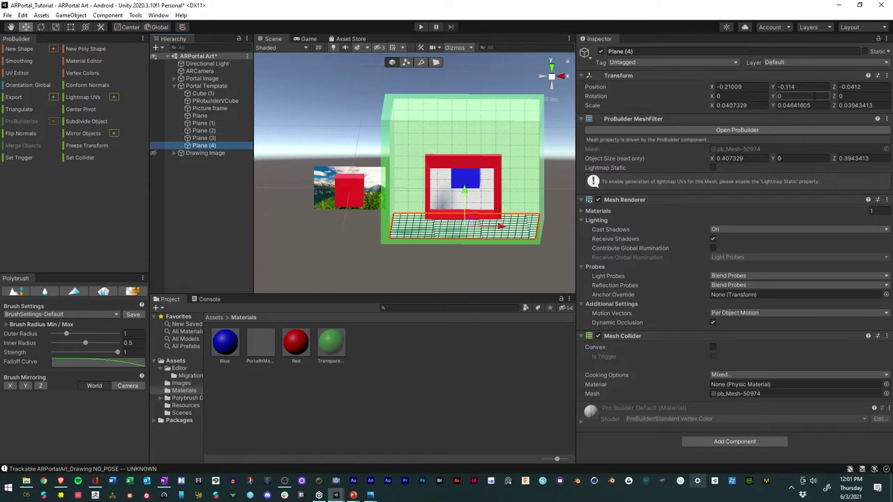
- Flip Plane (4) 180° on X and raise it to Y 0.206 as the cube's ceiling
left_click_drag(771, 100, 36, 95)
key("ctrl+z")
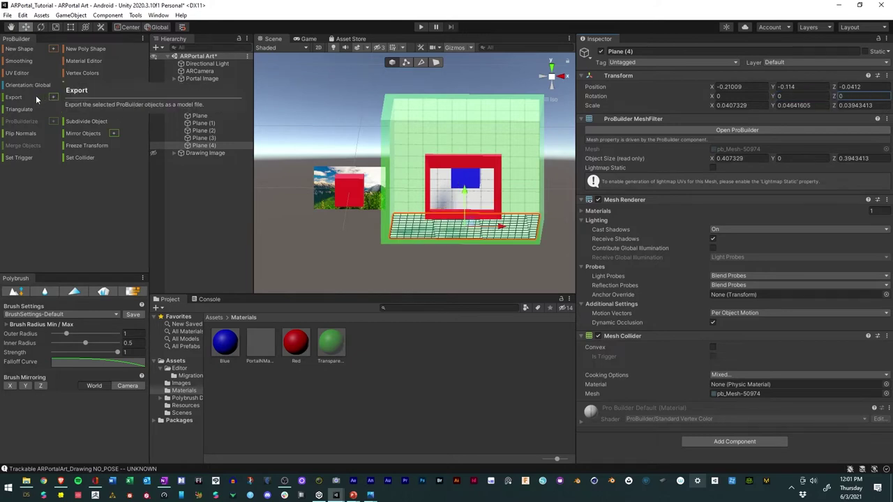
left_click(729, 95)
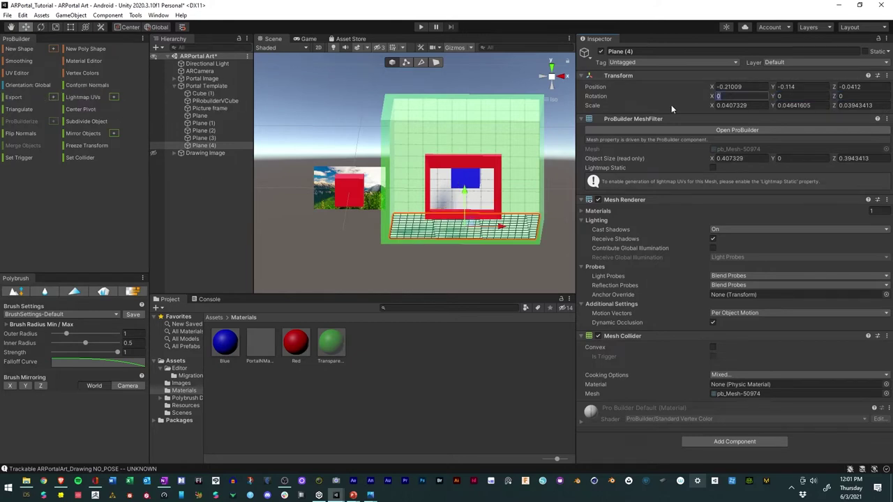
type("1")
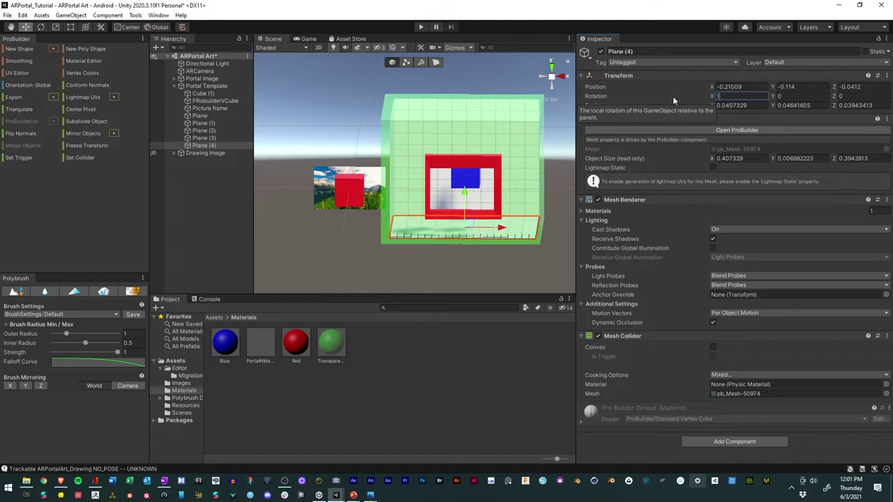
type("80")
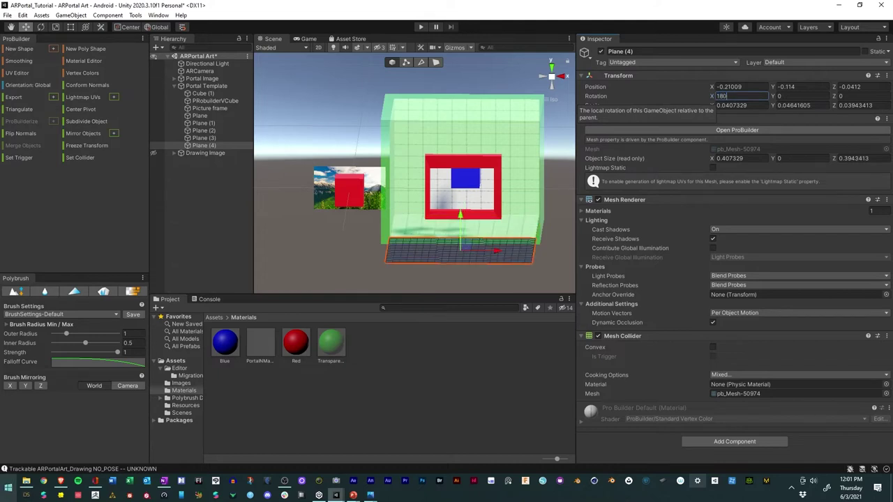
left_click_drag(327, 260, 542, 256, "alt")
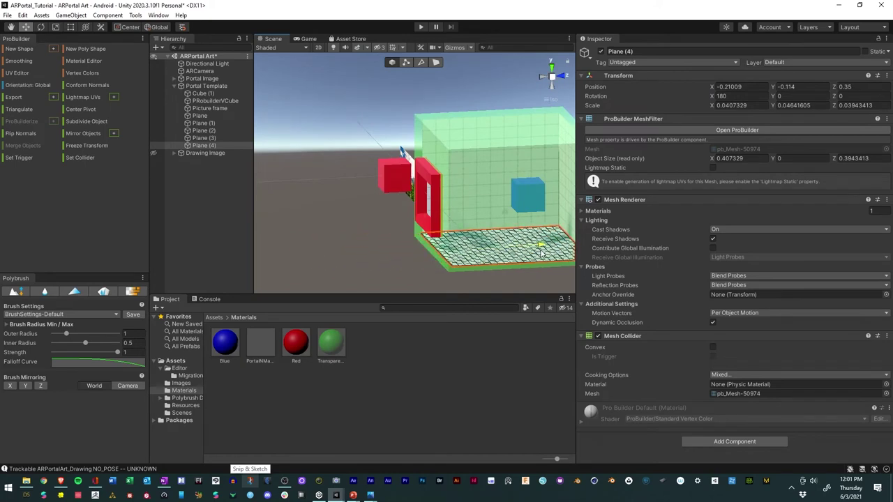
left_click_drag(508, 209, 475, 247)
left_click(531, 269)
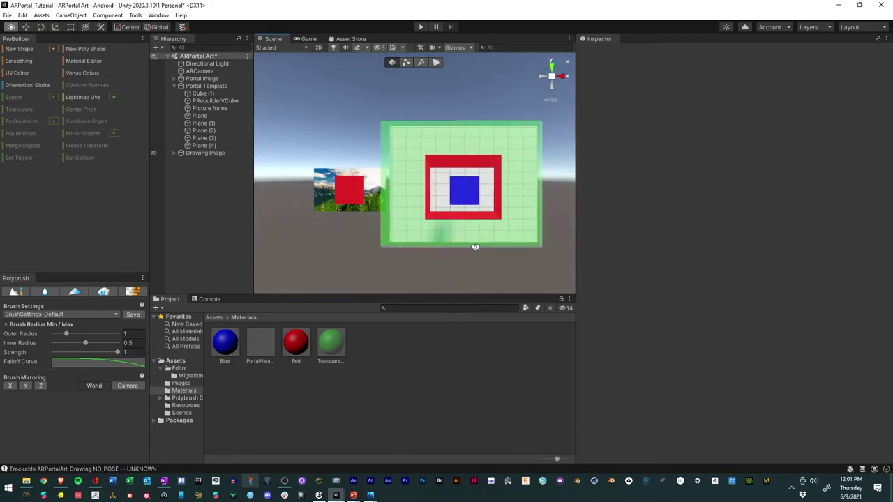
- Create a material named Sky in Materials with a bright sky-blue 00BFFF albedo
right_click(388, 379)
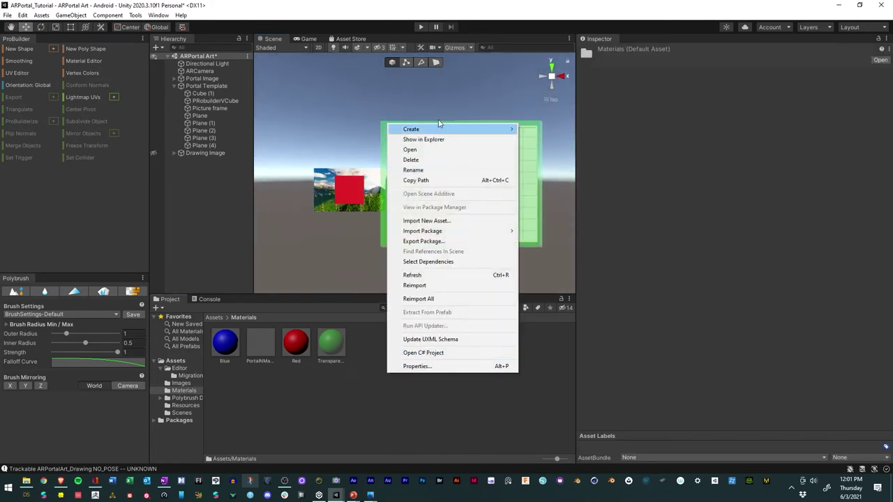
mouse_move(440, 129)
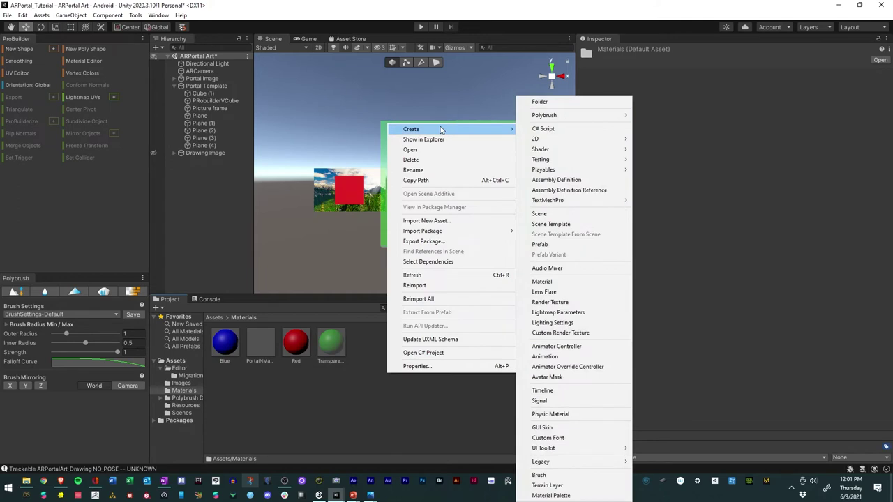
left_click(556, 282)
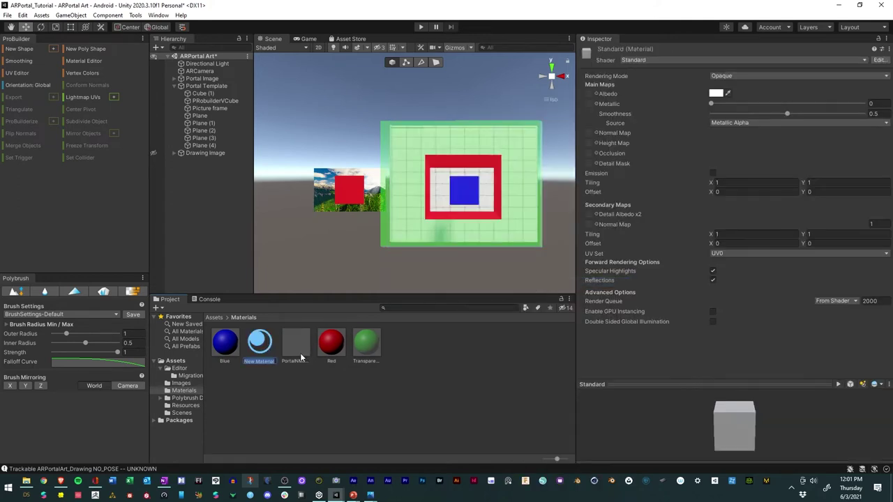
key("Return")
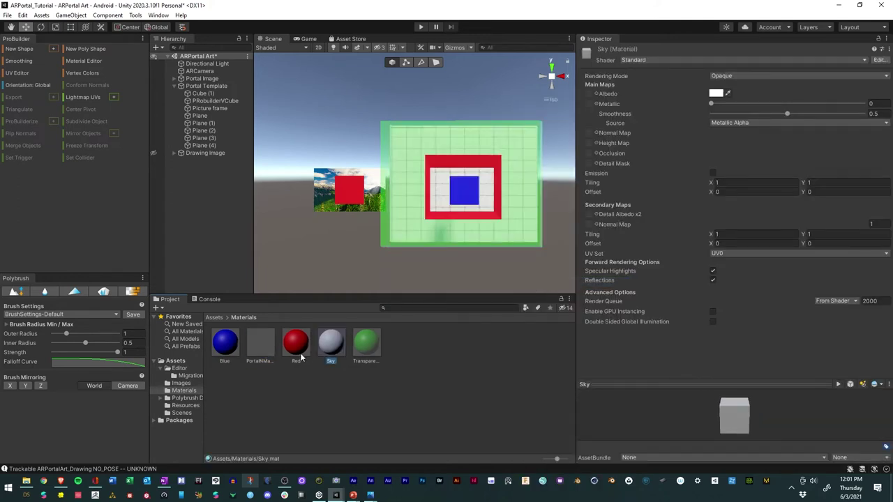
left_click(717, 94)
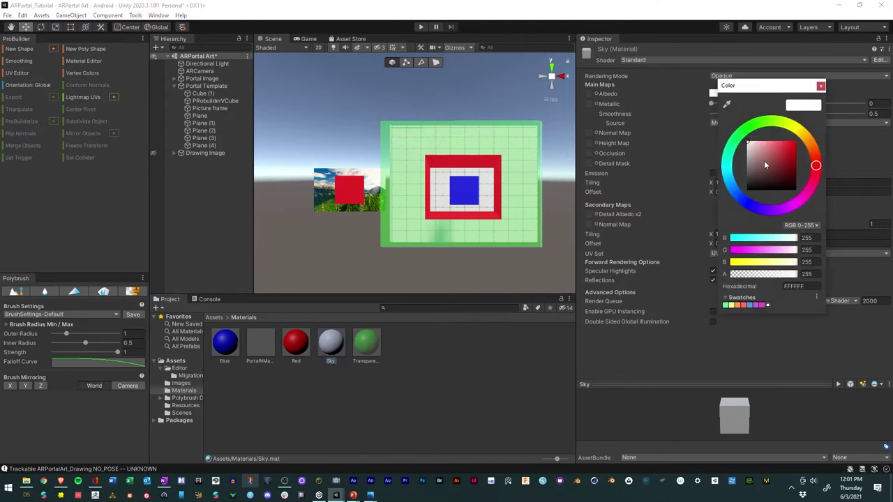
left_click_drag(727, 173, 728, 178)
left_click_drag(789, 147, 809, 142)
left_click(822, 86)
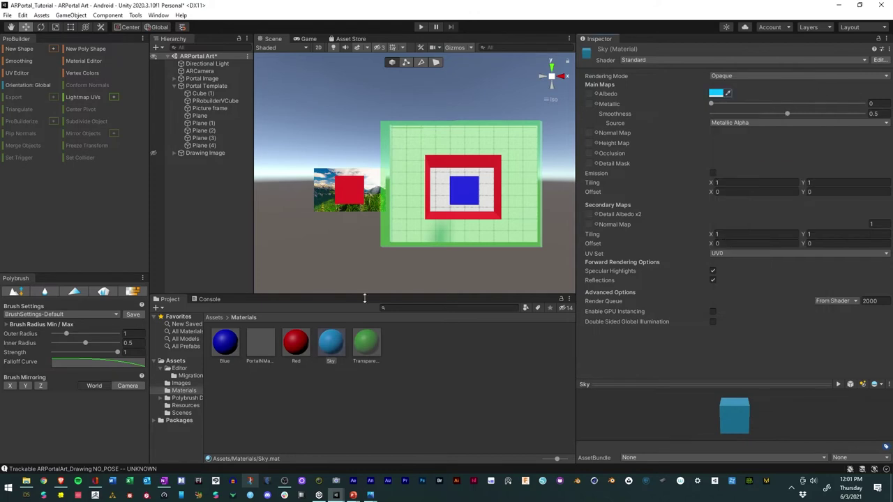
- Apply the Sky material to the back plane and each inner wall of the portal cube
left_click_drag(330, 342, 439, 196)
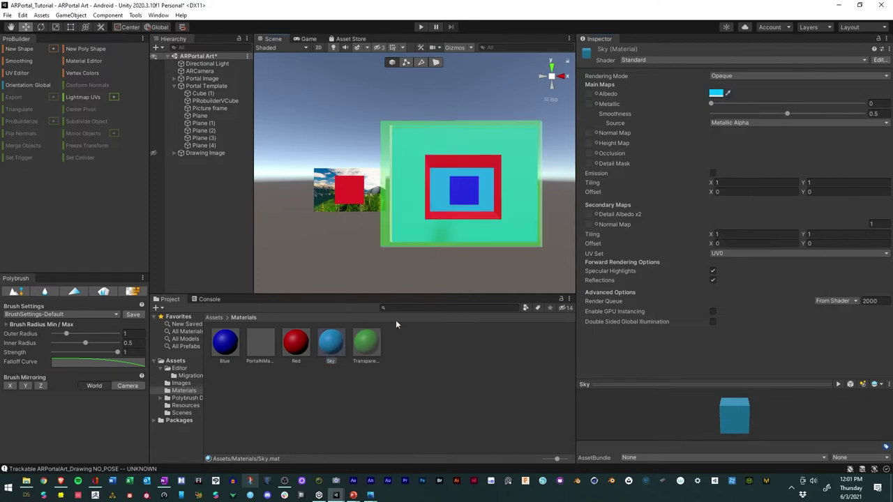
left_click_drag(458, 282, 412, 277, "alt")
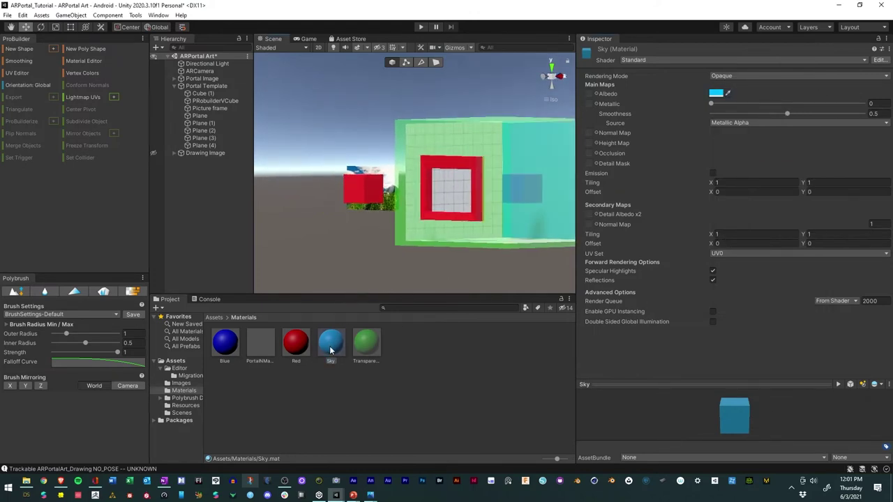
left_click_drag(331, 349, 543, 260)
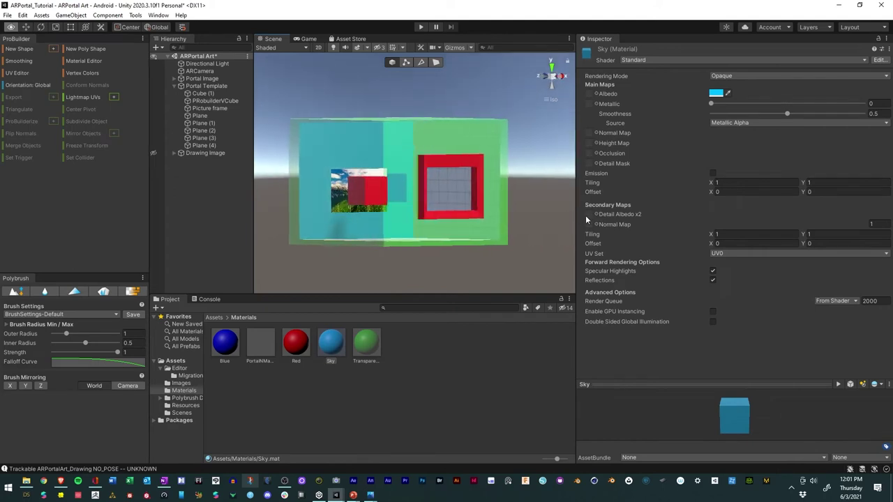
left_click_drag(323, 349, 457, 203)
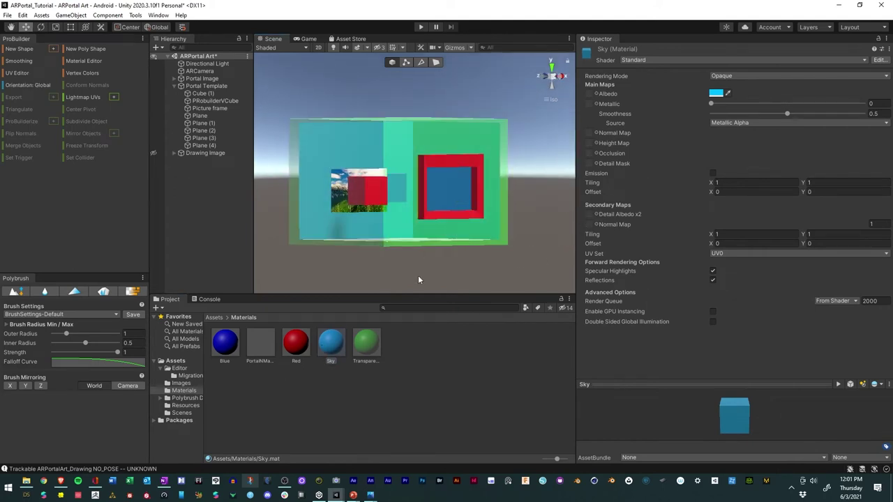
left_click_drag(419, 280, 461, 237, "alt")
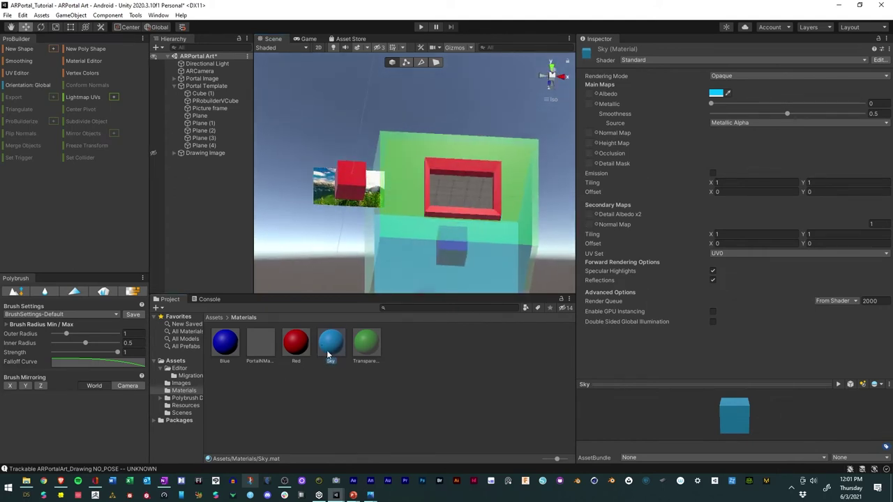
left_click_drag(328, 355, 451, 203)
left_click_drag(452, 203, 362, 327, "alt")
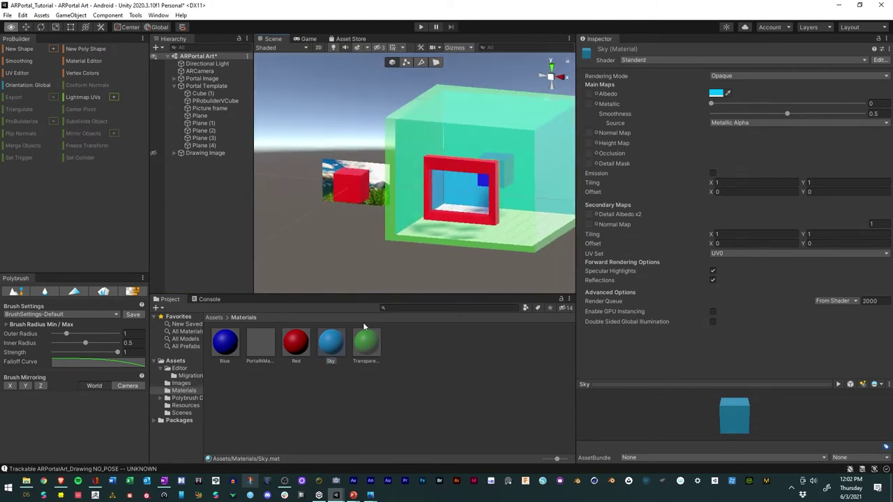
- Widen Plane (1) slightly to the left with the Rect tool
left_click(453, 198)
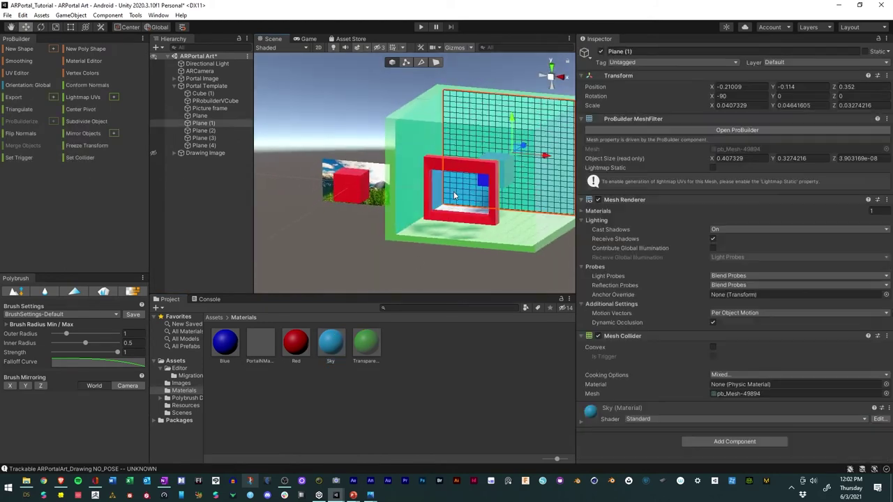
left_click(70, 27)
left_click_drag(439, 142, 439, 142)
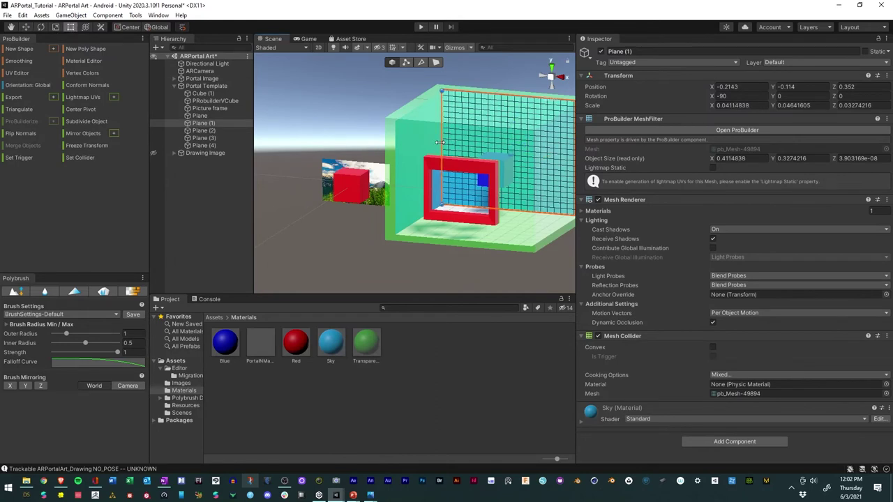
left_click(347, 268)
left_click_drag(347, 268, 377, 230, "alt")
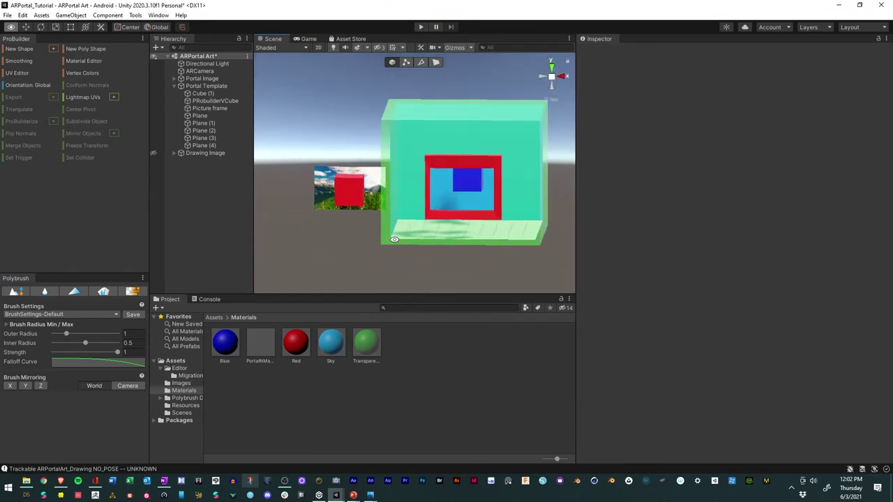
- Switch the Sky material's shader to Unlit/Color for a flat bright cyan
left_click(332, 342)
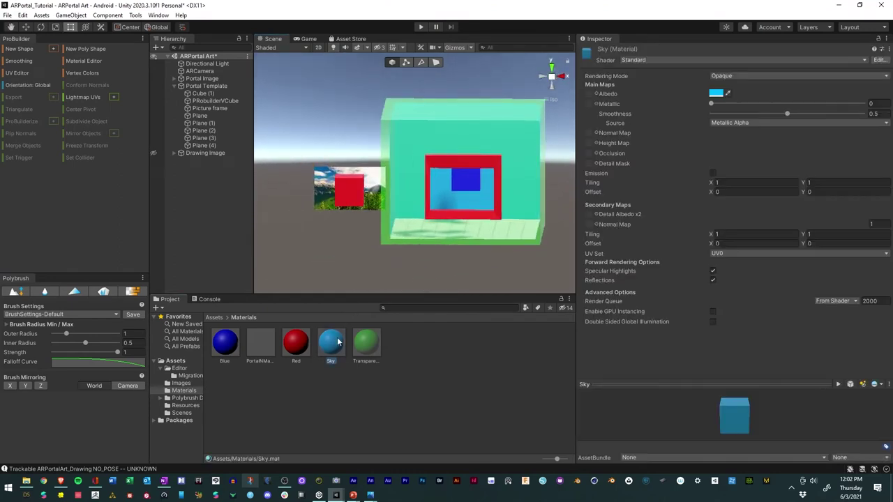
left_click(764, 60)
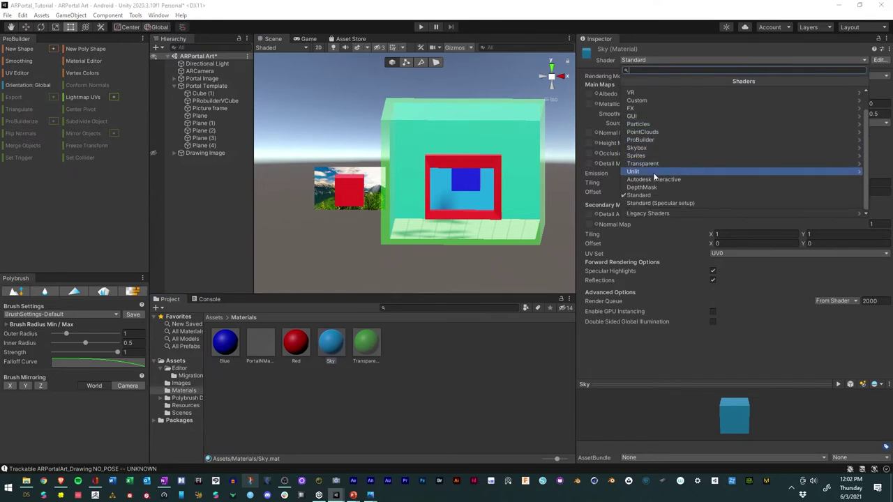
left_click(653, 172)
left_click(646, 87)
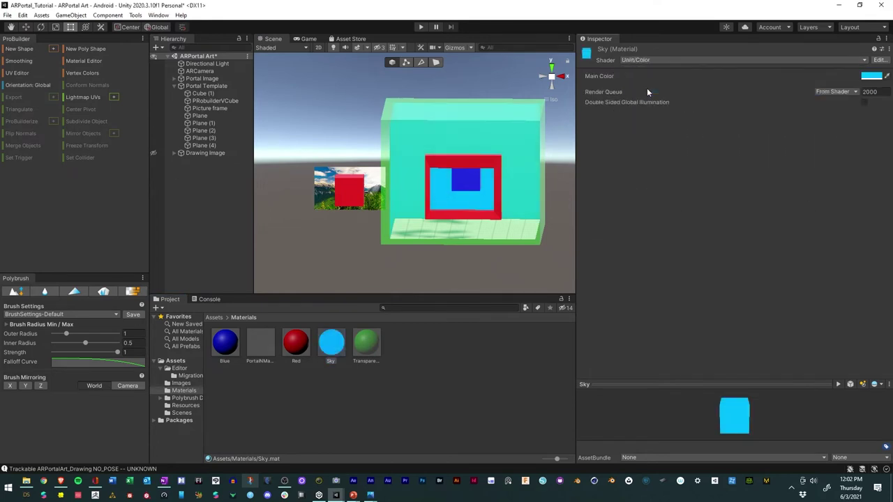
left_click_drag(523, 185, 451, 210, "alt")
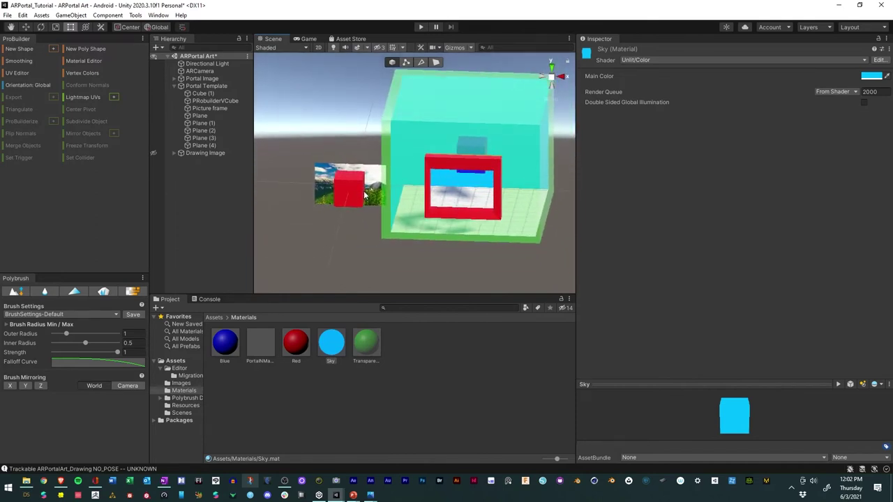
- Rename the floor Plane to Ground and move it out of Portal Template to the scene root
left_click(200, 116)
left_click(199, 116)
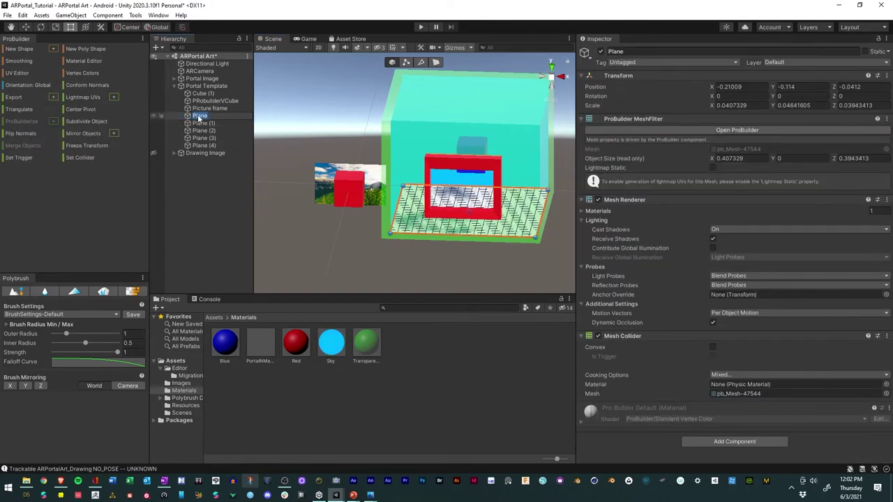
type("Ground")
key("Return")
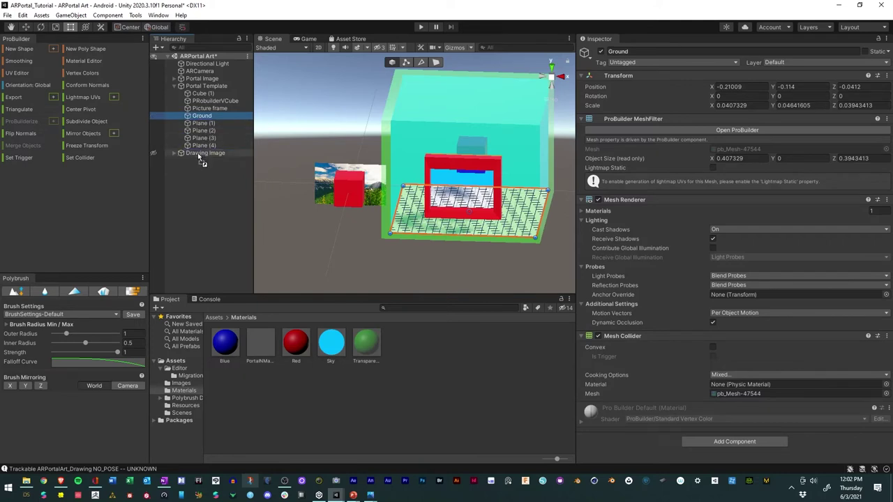
mouse_move(198, 153)
left_mouse_down()
mouse_move(199, 168)
mouse_move(201, 158)
left_mouse_up()
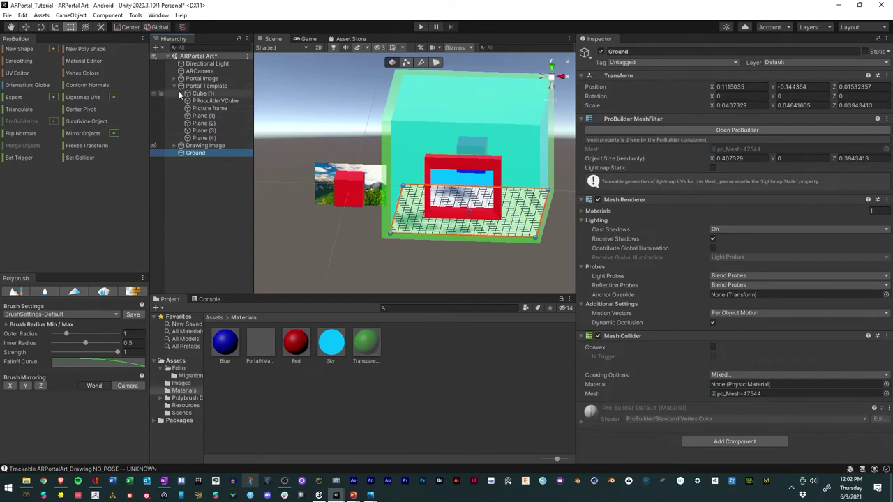
- Hide Portal Template so only Ground, the drawing and the red cube remain visible
left_click(153, 87)
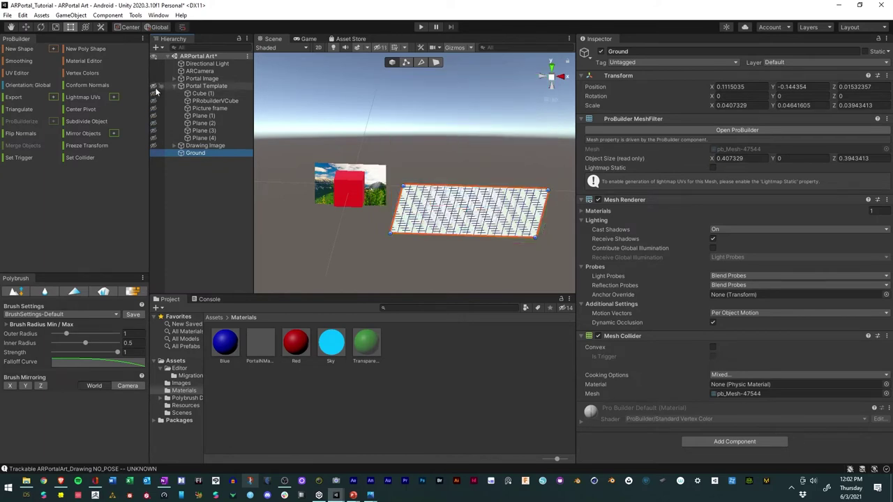
left_click(153, 87)
left_click(153, 87)
left_click_drag(457, 227, 463, 247, "alt")
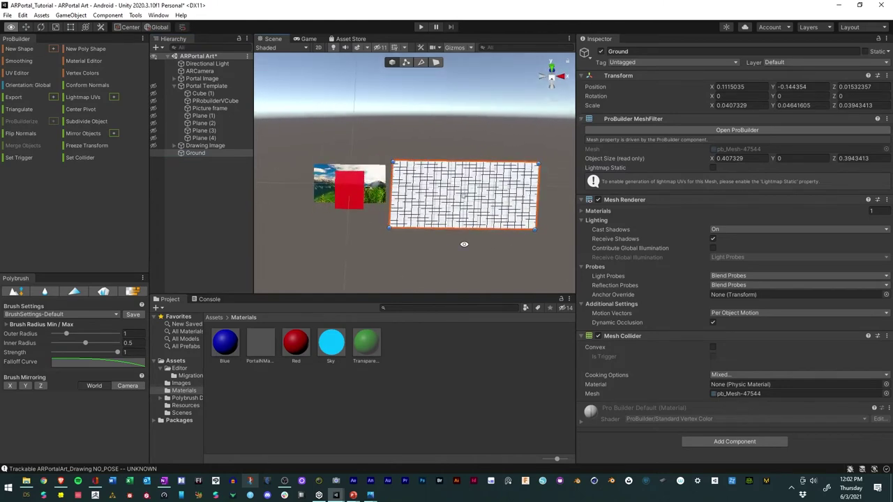
scroll(470, 239, "up", 3)
middle_click_drag(474, 194, 440, 213)
left_click_drag(440, 214, 450, 193, "alt")
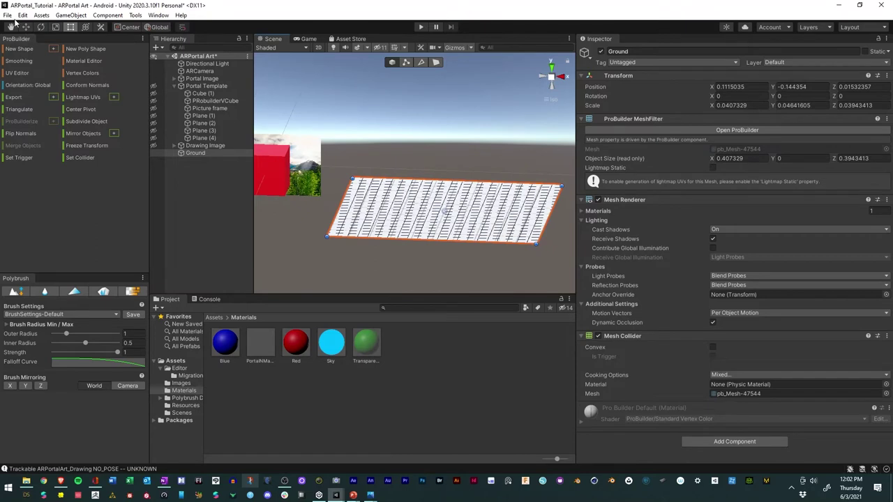
- Save the scene and set up the Polybrush sculpt brush with smaller radii and lower strength
left_click(7, 15)
left_click(28, 62)
left_click(13, 293)
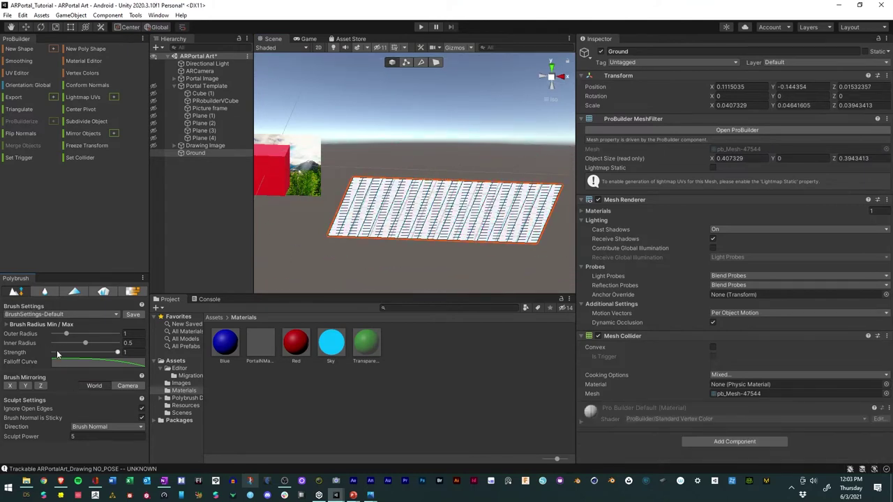
left_click_drag(66, 335, 73, 345)
left_click(56, 334)
left_click(57, 345)
left_click_drag(117, 353, 88, 353)
- Sculpt a hill near Ground's front edge, undoing an earlier oversized bump
mouse_move(410, 206)
left_mouse_down("alt")
mouse_move(426, 241)
mouse_move(414, 209)
mouse_move(429, 199)
mouse_move(471, 199)
mouse_move(485, 217)
left_mouse_up("alt")
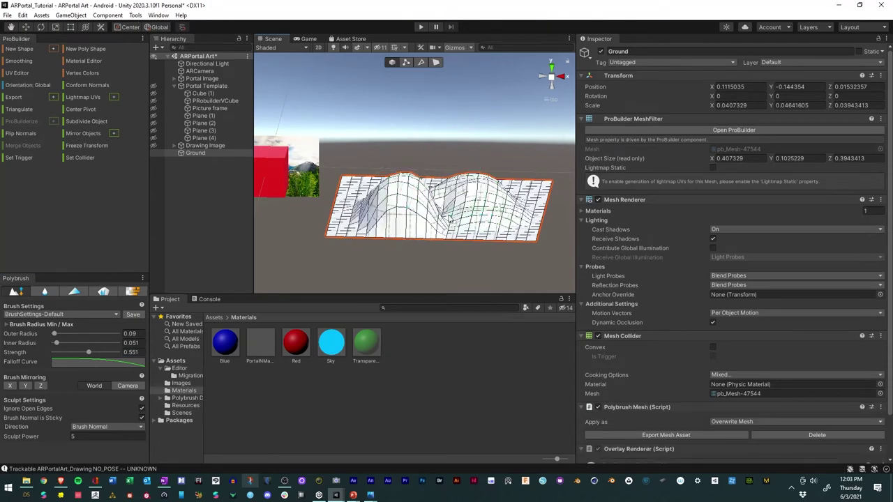
mouse_move(392, 200)
left_mouse_down()
mouse_move(374, 195)
mouse_move(451, 267)
mouse_move(323, 225)
mouse_move(335, 228)
mouse_move(362, 194)
left_mouse_up()
key("ctrl+z")
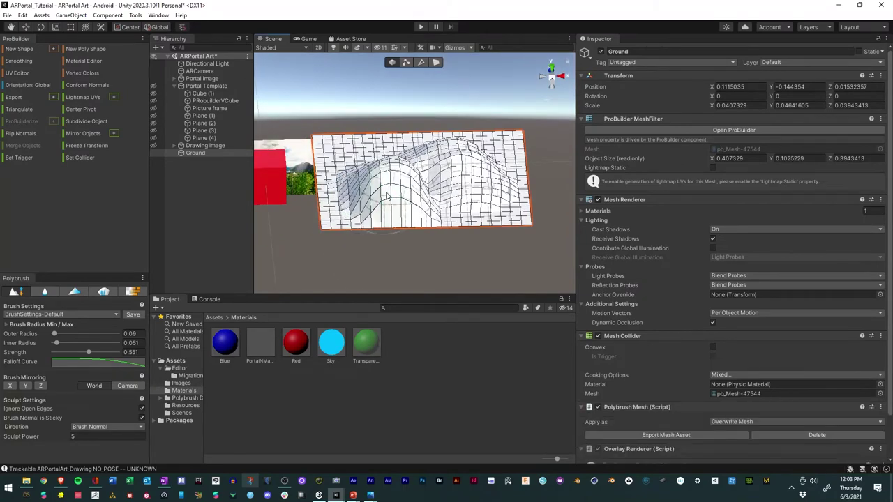
key("ctrl+z")
key("ctrl+z")
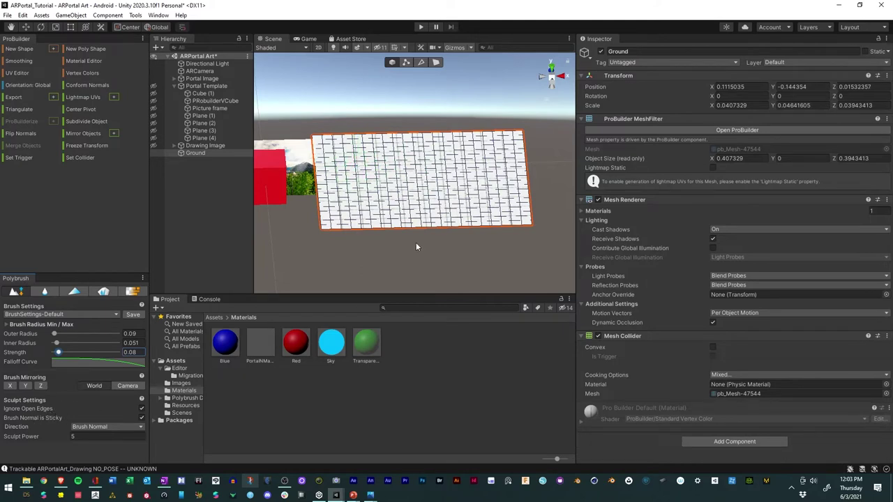
mouse_move(457, 222)
left_mouse_down()
mouse_move(469, 223)
mouse_move(357, 210)
left_mouse_up()
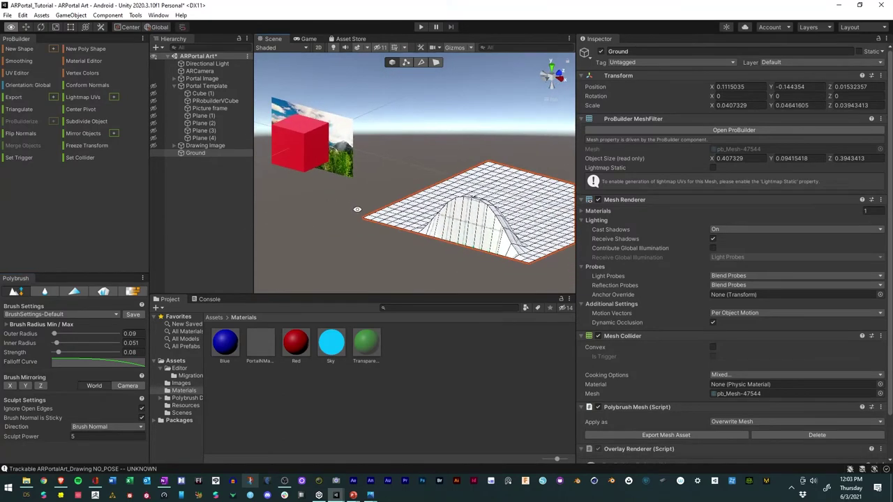
- Undo the test bumps and reduce the brush inner radius to 0.037
key("ctrl+z")
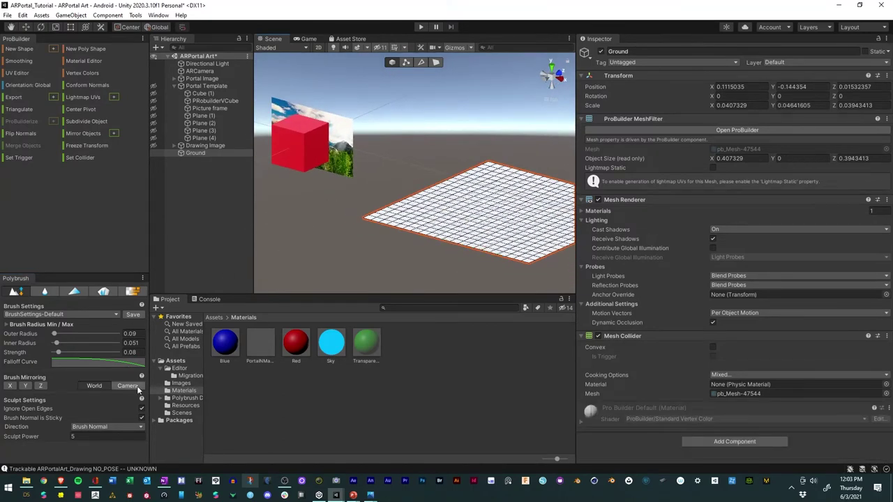
left_click_drag(432, 224, 457, 227)
key("ctrl+z")
key("ctrl+z")
key("ctrl+z")
left_click_drag(57, 344, 57, 341)
- Raise broad rolling bulges across Ground, about 0.088 units high
left_click_drag(431, 222, 488, 228, "alt")
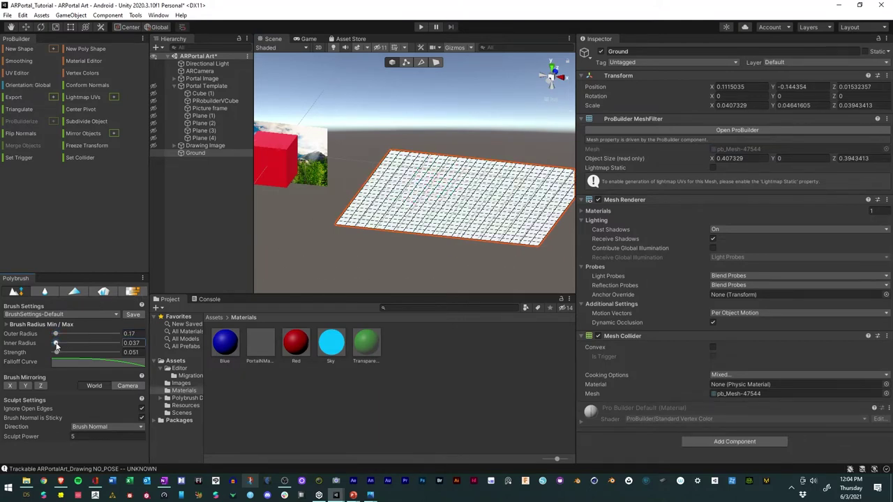
left_click(432, 206)
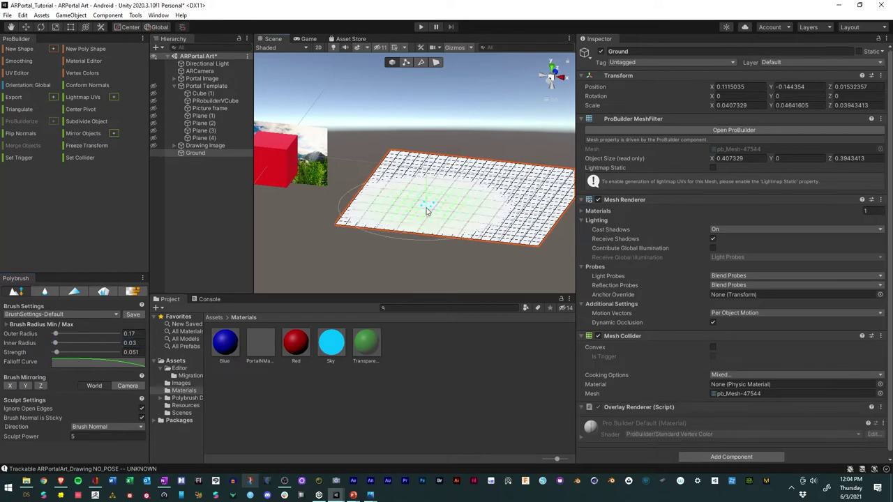
mouse_move(428, 197)
left_mouse_down()
mouse_move(391, 217)
mouse_move(363, 218)
mouse_move(377, 216)
left_mouse_up()
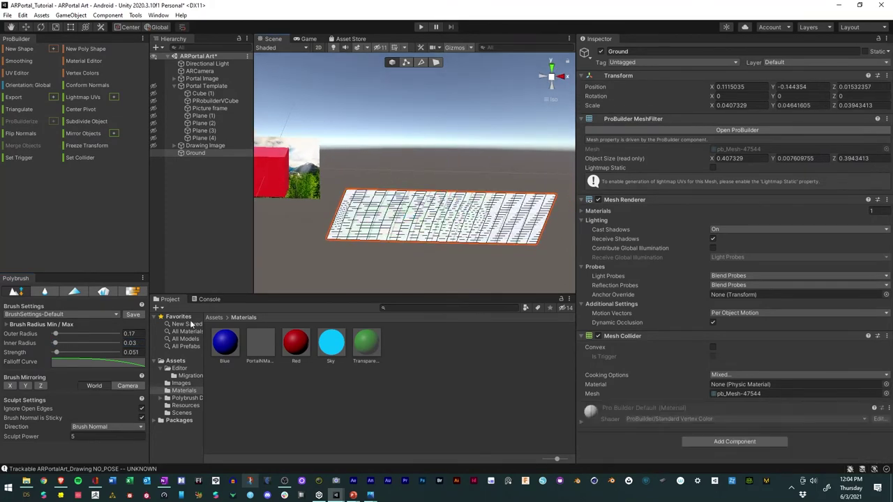
mouse_move(425, 230)
left_mouse_down()
mouse_move(505, 226)
mouse_move(388, 241)
mouse_move(491, 204)
mouse_move(481, 234)
mouse_move(463, 222)
mouse_move(465, 214)
mouse_move(379, 200)
mouse_move(514, 249)
mouse_move(421, 232)
left_mouse_up()
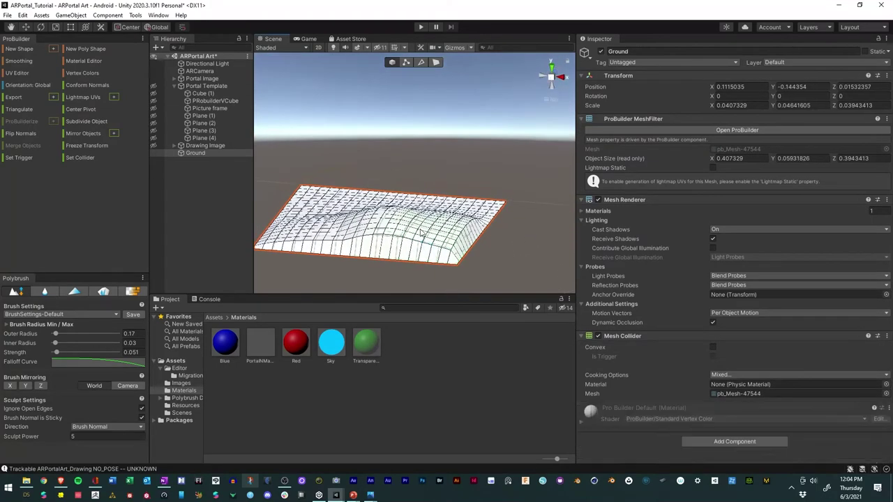
mouse_move(341, 215)
left_mouse_down()
mouse_move(289, 239)
mouse_move(307, 235)
left_mouse_up()
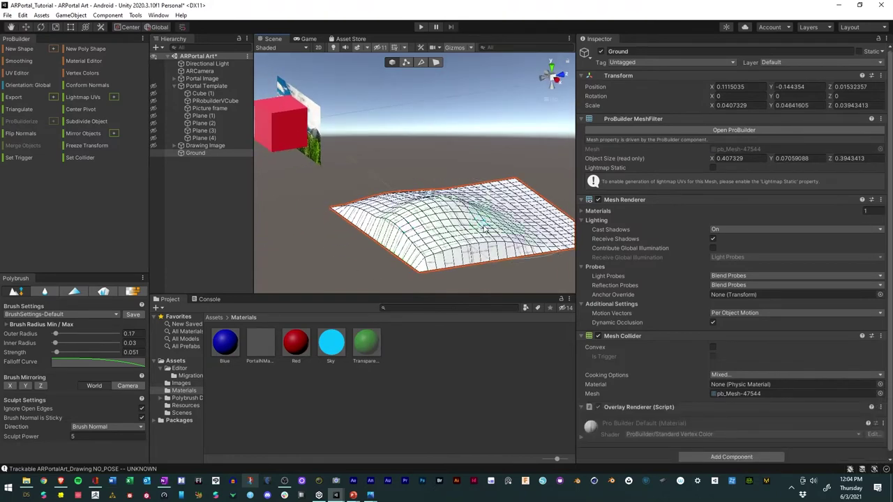
mouse_move(483, 228)
left_mouse_down()
mouse_move(565, 237)
mouse_move(377, 231)
mouse_move(373, 204)
left_mouse_up()
mouse_move(423, 218)
left_mouse_down()
mouse_move(391, 206)
mouse_move(426, 209)
mouse_move(403, 216)
mouse_move(439, 213)
mouse_move(409, 229)
mouse_move(362, 230)
mouse_move(571, 217)
mouse_move(673, 229)
mouse_move(692, 244)
left_mouse_up()
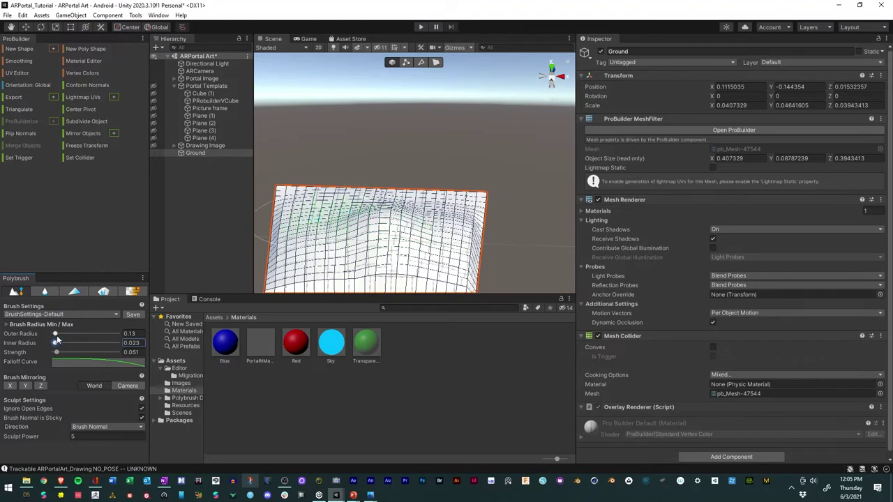
- Set the brush to 0.07 radius and 0.138 strength and sculpt a narrow back-left peak
left_click_drag(56, 336, 56, 334)
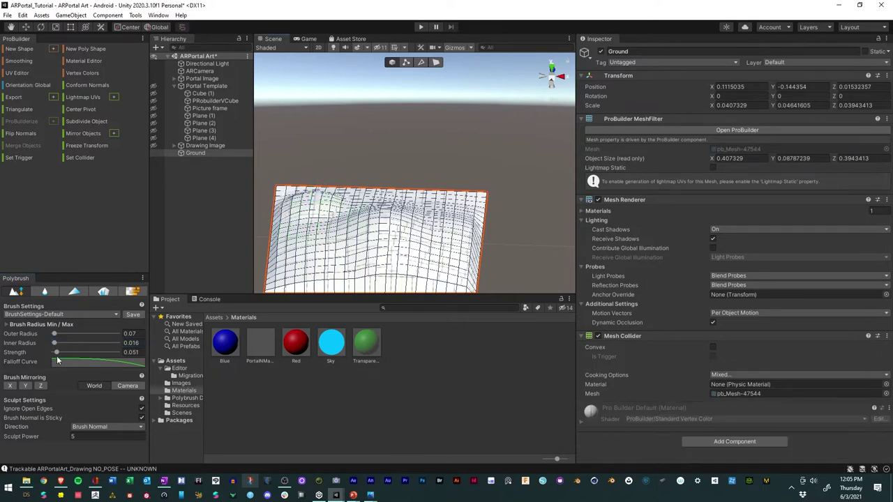
left_click_drag(62, 356, 63, 354)
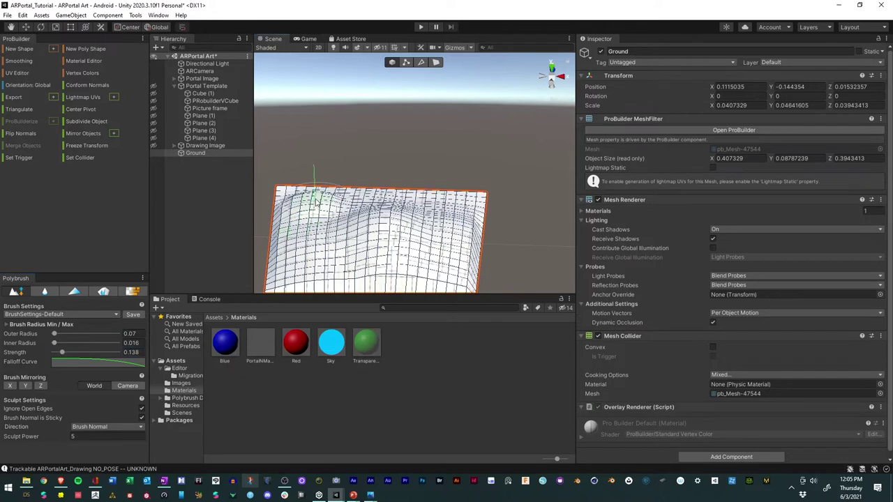
mouse_move(316, 201)
left_mouse_down()
mouse_move(320, 196)
mouse_move(293, 217)
left_mouse_up()
- Sculpt a second peak beside the first on Ground's back edge
left_click(418, 140)
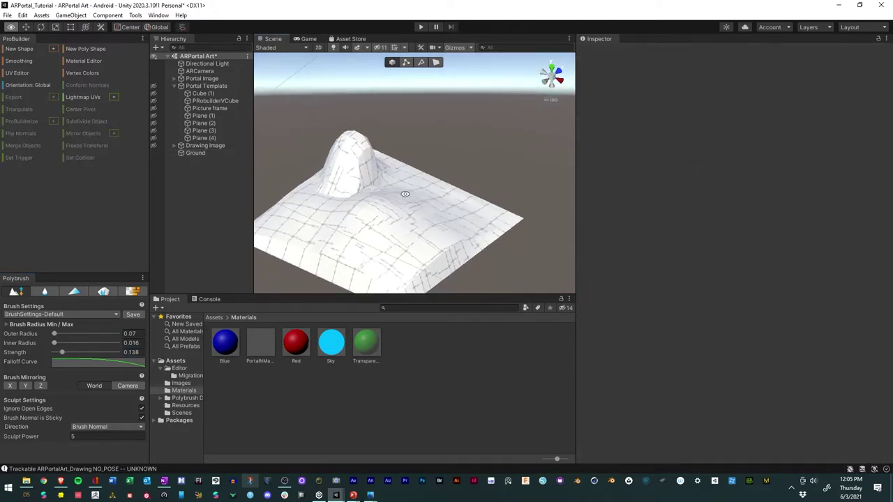
left_click_drag(398, 172, 442, 180, "alt")
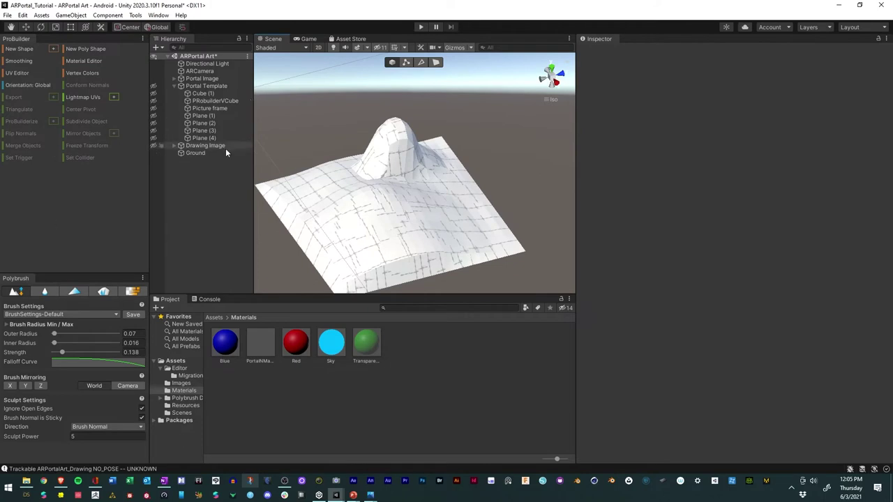
left_click(197, 153)
mouse_move(438, 179)
left_mouse_down()
mouse_move(462, 151)
mouse_move(441, 153)
mouse_move(434, 136)
mouse_move(363, 187)
mouse_move(419, 235)
left_mouse_up()
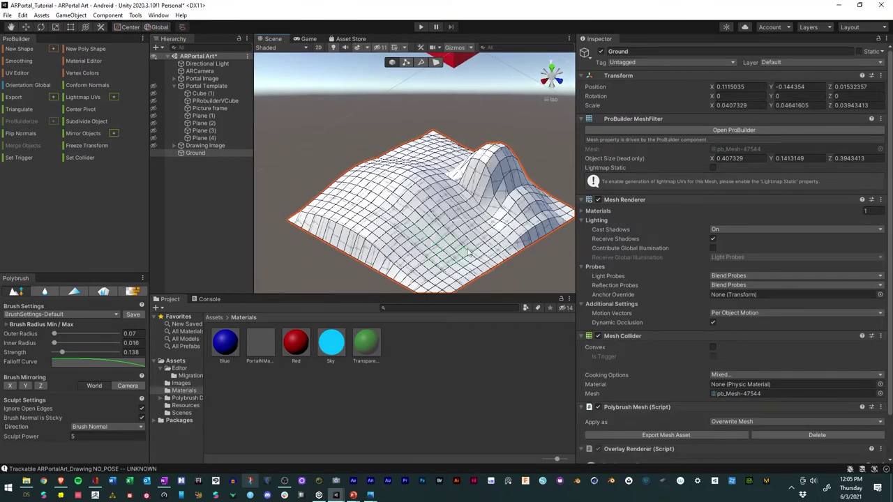
- Flatten the tall right bump and reshape the left valley, undoing the last stroke
left_click_drag(469, 247, 370, 242, "alt")
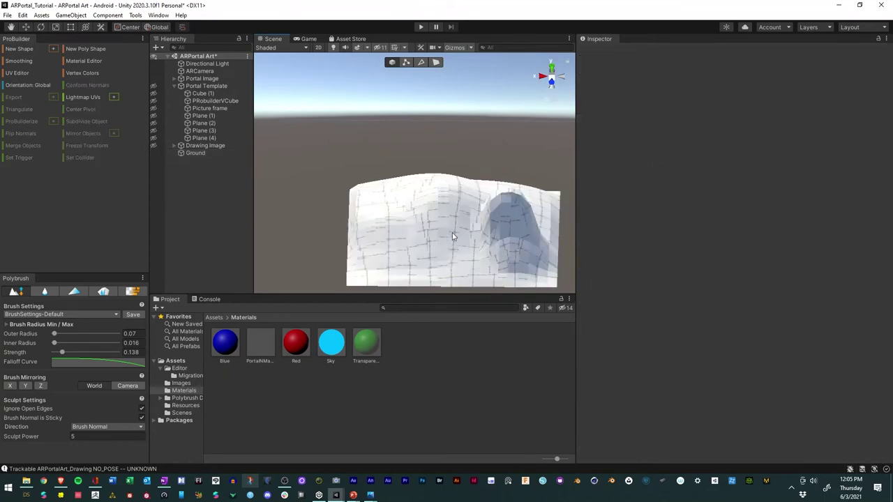
mouse_move(452, 237)
left_mouse_down()
mouse_move(505, 222)
mouse_move(474, 234)
mouse_move(471, 251)
mouse_move(513, 253)
mouse_move(531, 240)
mouse_move(459, 233)
mouse_move(431, 256)
mouse_move(383, 260)
mouse_move(395, 237)
mouse_move(636, 214)
mouse_move(427, 201)
left_mouse_up()
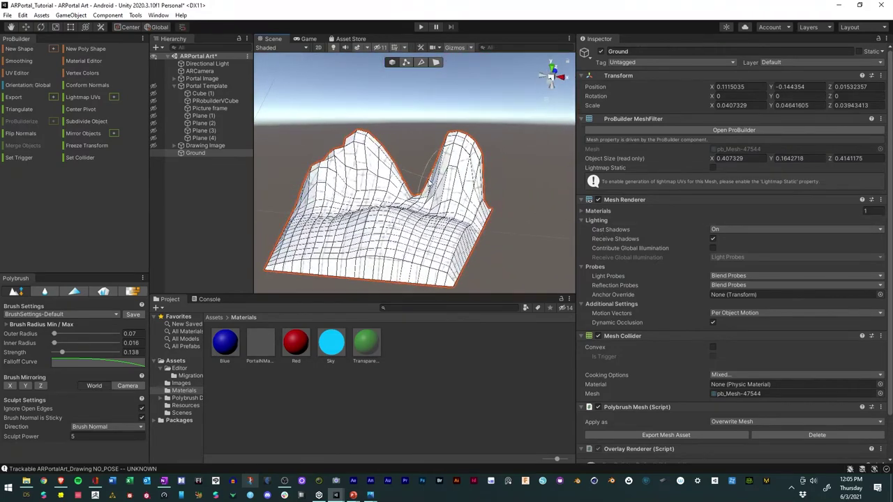
left_click(429, 197)
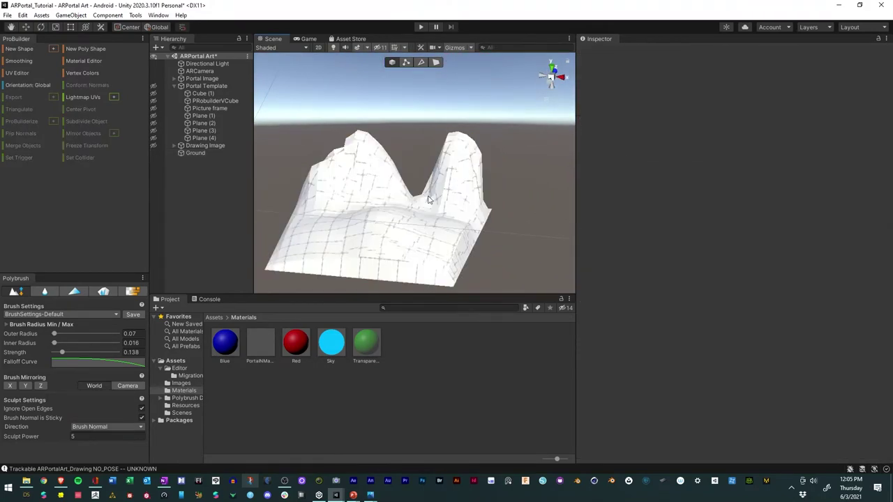
left_click(428, 199)
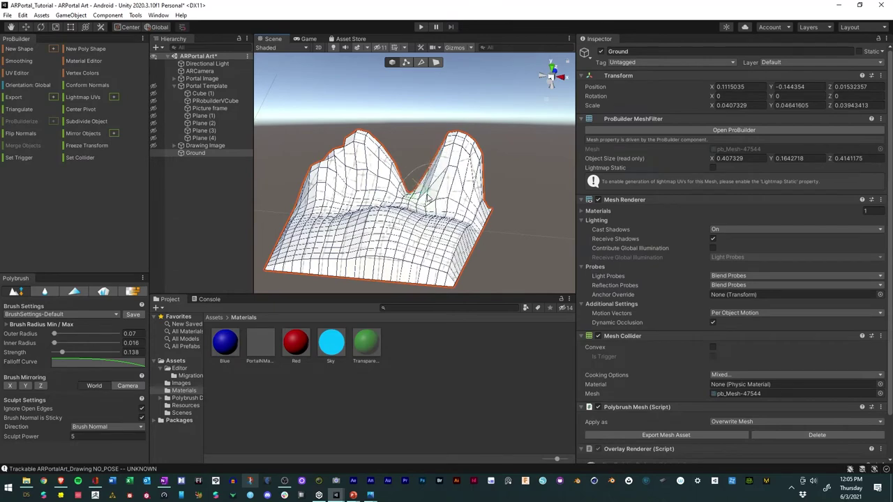
mouse_move(435, 199)
left_mouse_down("alt")
mouse_move(329, 156)
mouse_move(304, 195)
mouse_move(314, 183)
mouse_move(384, 173)
mouse_move(399, 180)
mouse_move(390, 177)
mouse_move(405, 205)
mouse_move(392, 201)
left_mouse_up("alt")
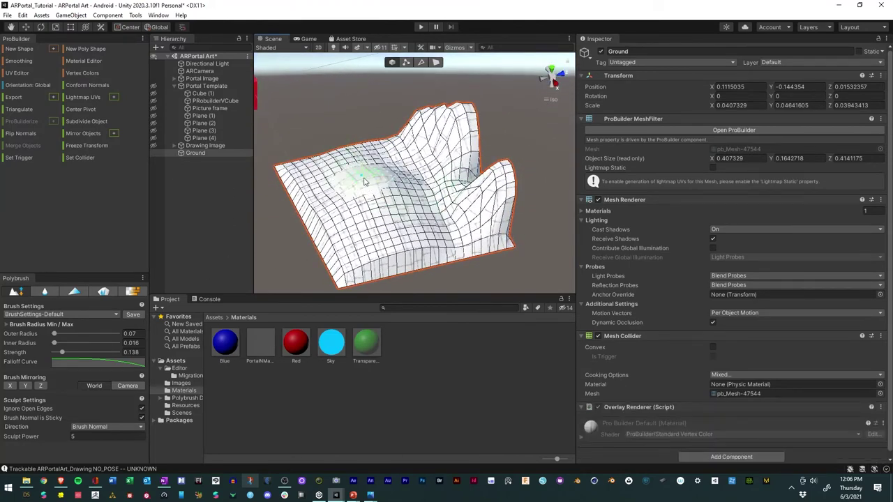
mouse_move(354, 173)
left_mouse_down()
mouse_move(363, 170)
mouse_move(357, 213)
mouse_move(454, 151)
mouse_move(494, 141)
mouse_move(414, 231)
left_mouse_up()
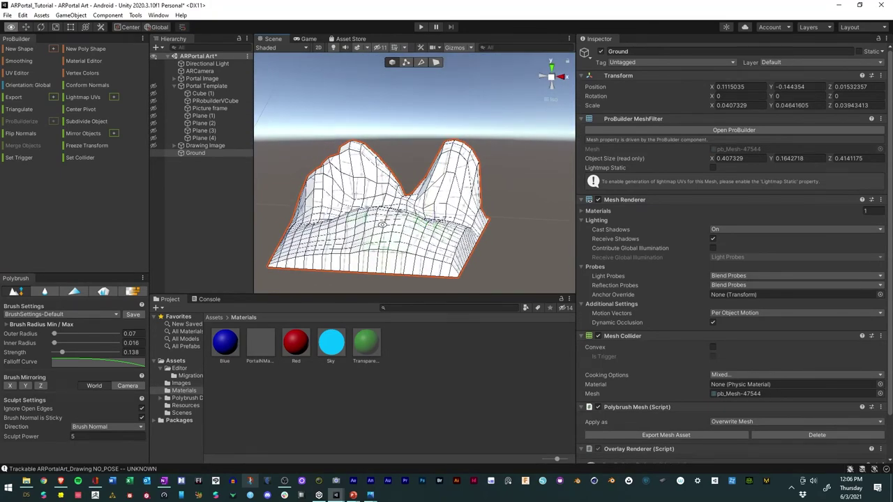
key("ctrl+z")
key("ctrl+z")
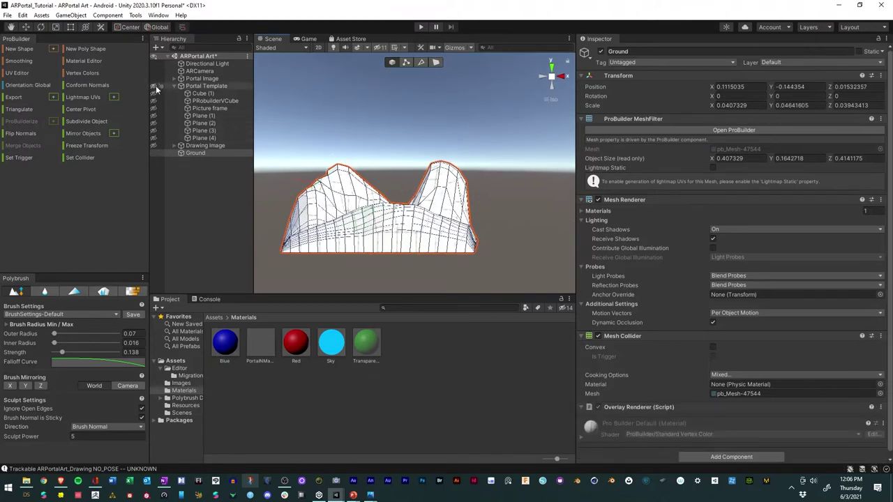
- Show Portal Template again and push up the terrain and right peak inside the portal
left_click(153, 86)
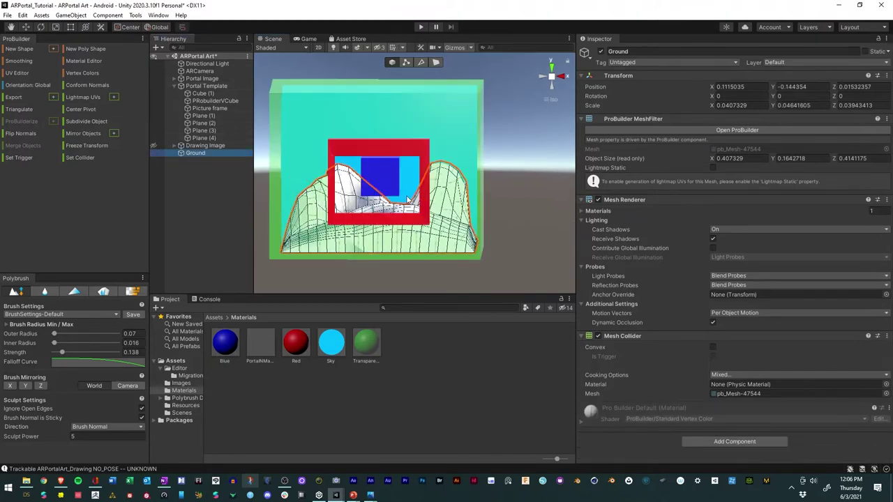
mouse_move(380, 200)
left_mouse_down("alt")
mouse_move(321, 202)
mouse_move(363, 201)
mouse_move(353, 200)
left_mouse_up("alt")
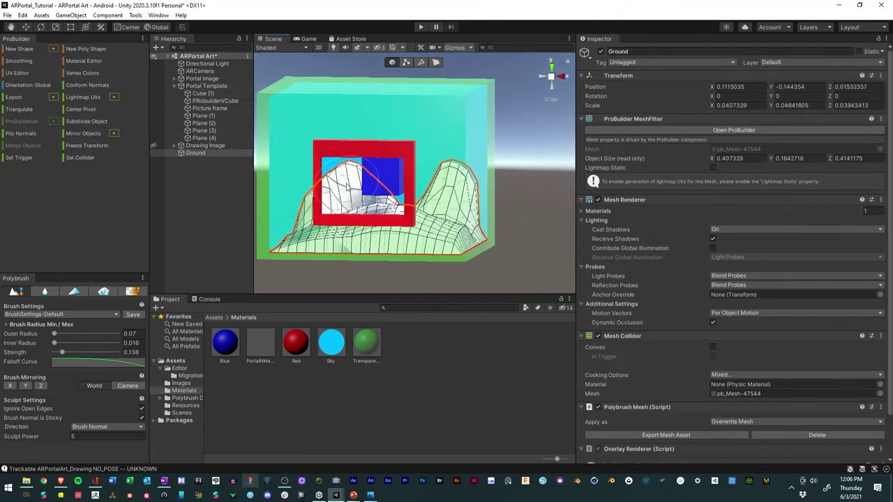
mouse_move(343, 198)
left_mouse_down()
mouse_move(335, 183)
mouse_move(356, 177)
left_mouse_up()
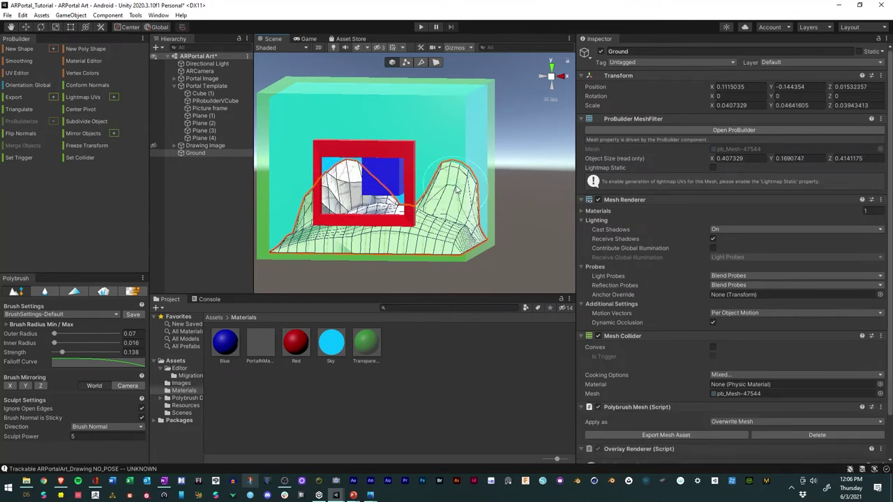
mouse_move(460, 181)
left_mouse_down()
mouse_move(453, 152)
mouse_move(480, 212)
left_mouse_up()
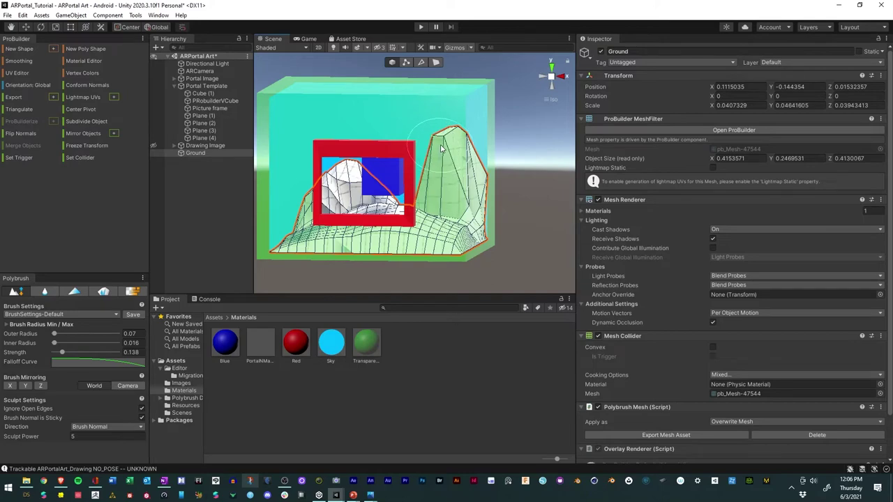
- Rework the right peak until both peaks rise about 0.329 units high
left_click_drag(447, 143, 235, 228, "alt")
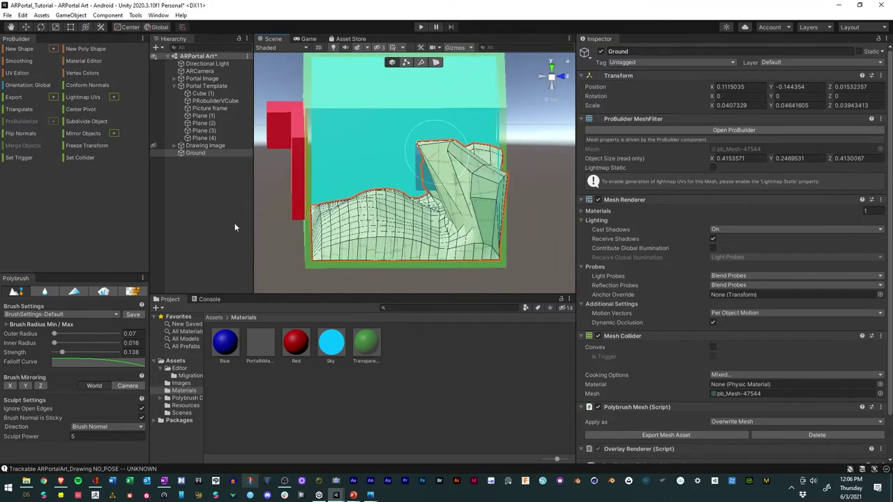
mouse_move(456, 171)
left_mouse_down()
mouse_move(464, 199)
mouse_move(450, 181)
mouse_move(394, 215)
left_mouse_up()
mouse_move(492, 188)
left_mouse_down()
mouse_move(499, 178)
mouse_move(488, 195)
mouse_move(495, 162)
mouse_move(447, 207)
left_mouse_up()
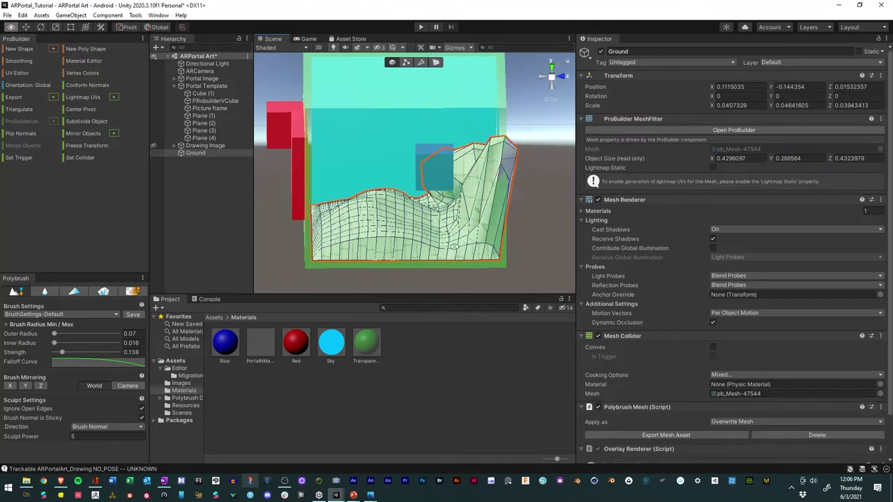
left_click_drag(454, 246, 453, 329, "alt")
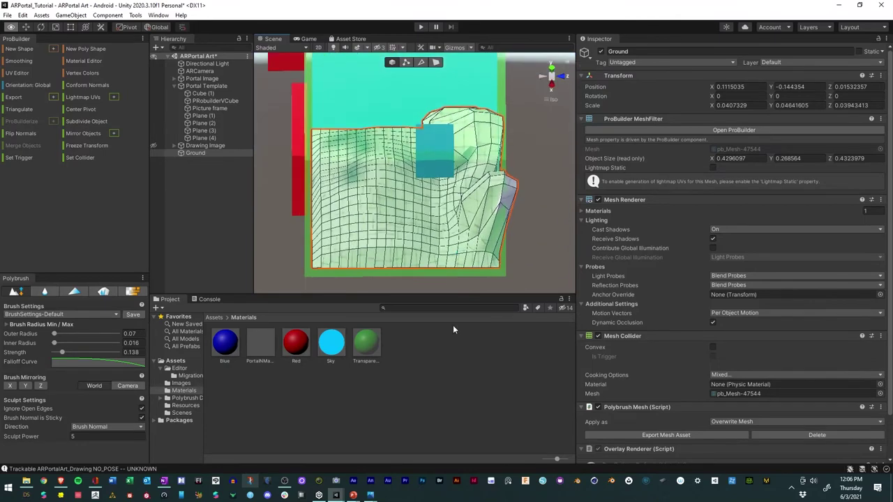
mouse_move(485, 125)
left_mouse_down()
mouse_move(474, 117)
mouse_move(483, 97)
mouse_move(487, 135)
mouse_move(676, 120)
mouse_move(662, 154)
left_mouse_up()
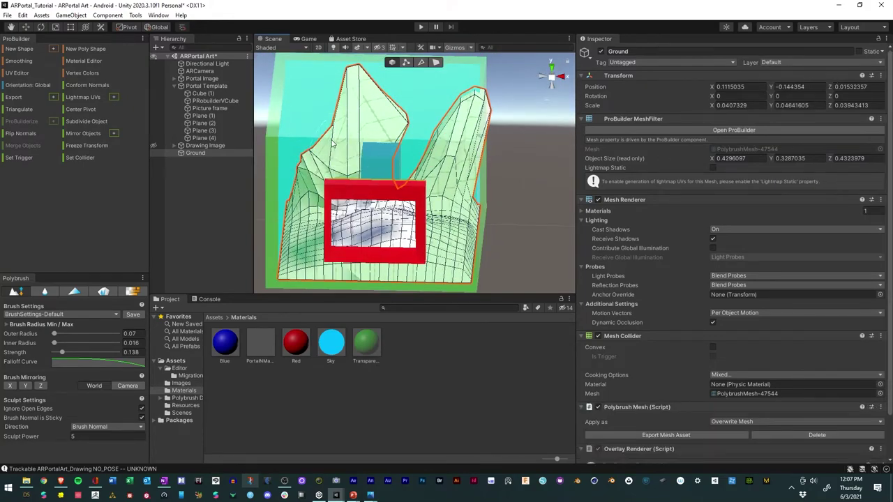
left_click(312, 152)
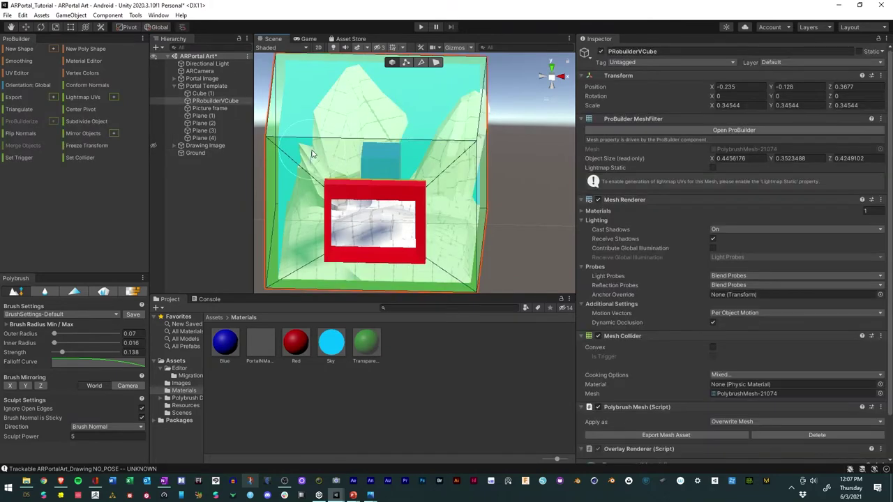
left_click(349, 213)
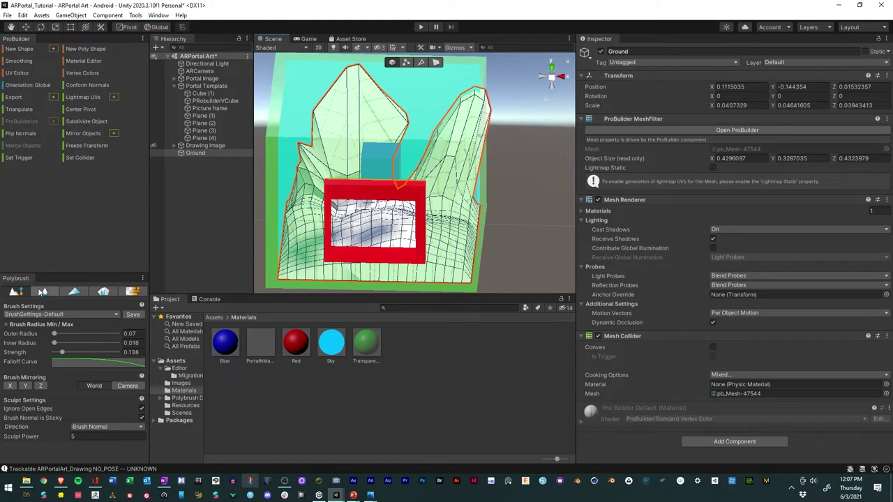
- Smooth and lower both Ground peaks with the Polybrush Smooth brush, to about 0.315 units high
left_click(42, 291)
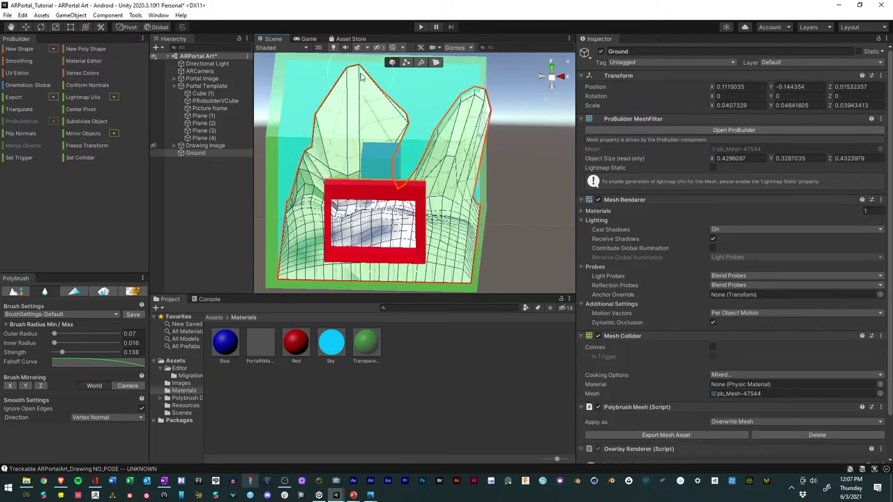
mouse_move(362, 77)
left_mouse_down()
mouse_move(407, 133)
mouse_move(391, 116)
mouse_move(392, 127)
left_mouse_up()
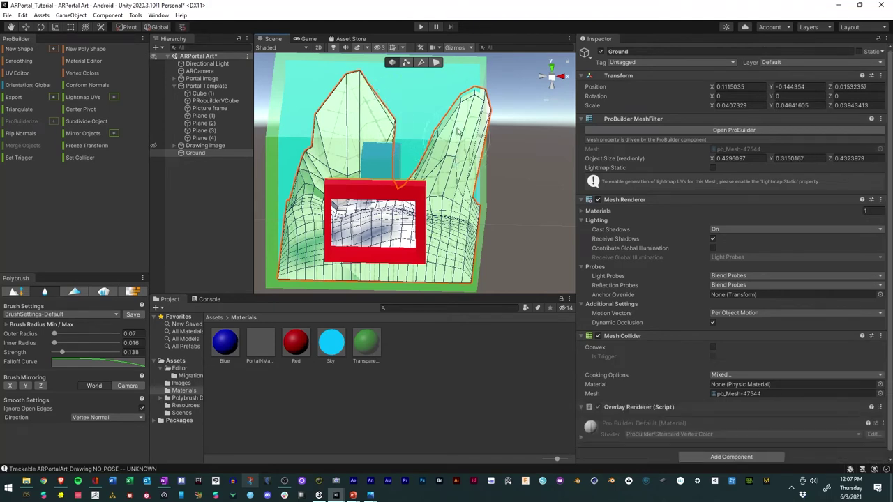
mouse_move(474, 148)
left_mouse_down("alt")
mouse_move(507, 183)
mouse_move(514, 178)
mouse_move(518, 219)
mouse_move(395, 164)
left_mouse_up("alt")
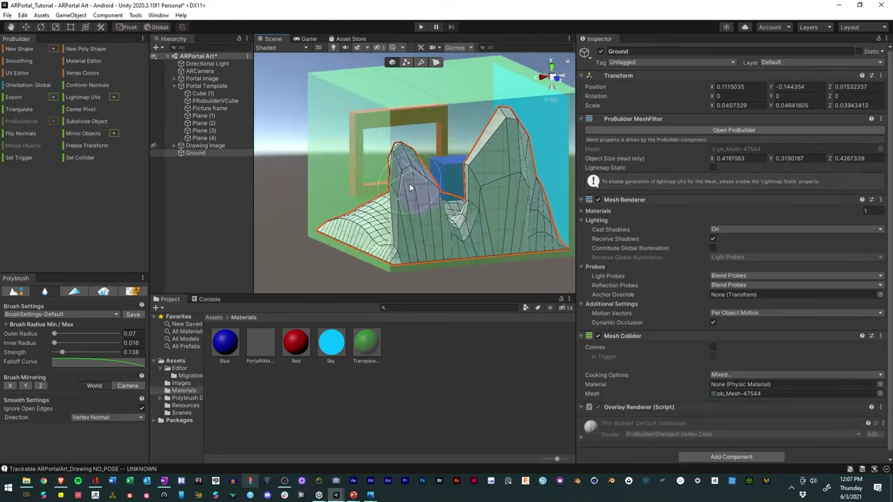
mouse_move(413, 179)
left_mouse_down()
mouse_move(393, 217)
mouse_move(757, 220)
mouse_move(817, 209)
mouse_move(528, 158)
left_mouse_up()
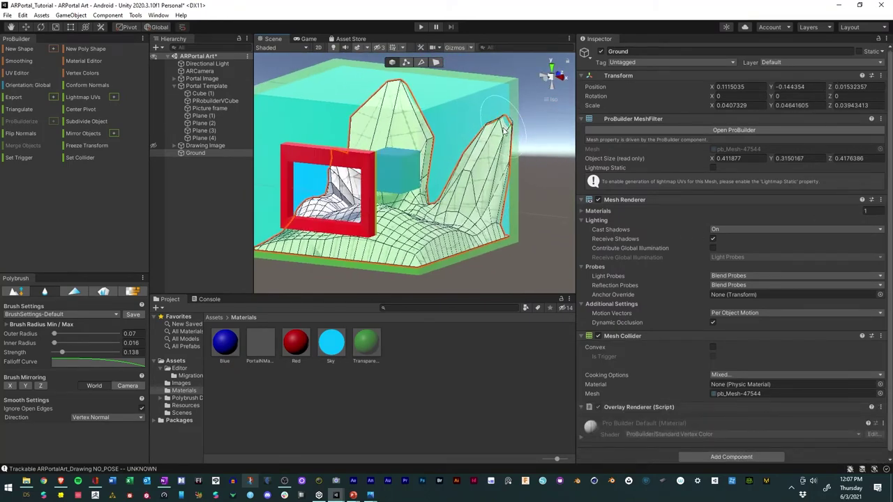
mouse_move(504, 130)
left_mouse_down()
mouse_move(499, 120)
mouse_move(512, 159)
mouse_move(489, 174)
left_mouse_up()
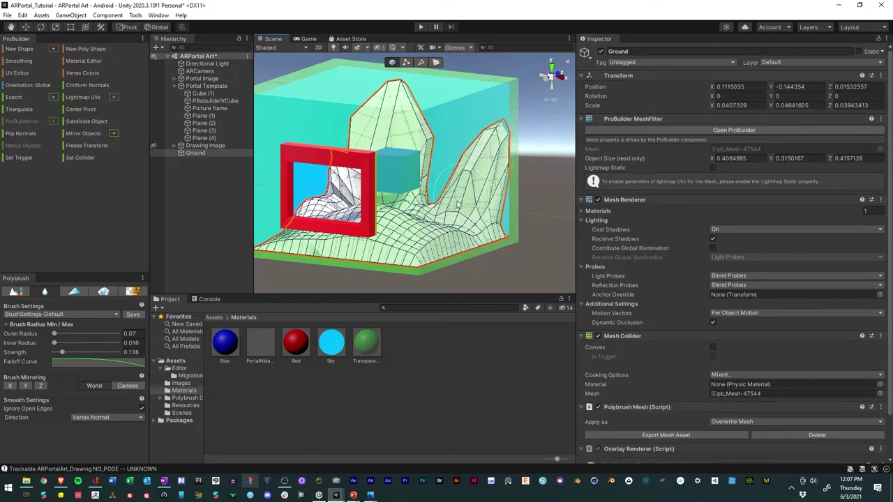
left_click_drag(458, 203, 558, 176, "alt")
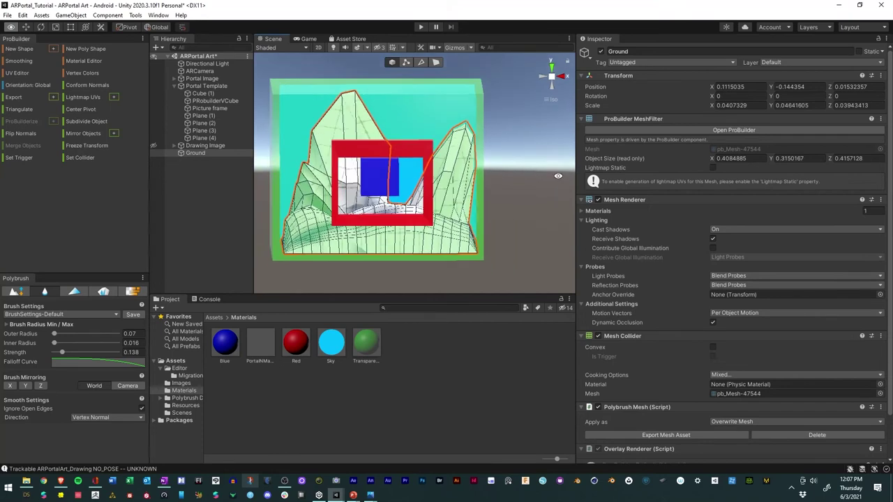
- Switch Polybrush to vertex-colour painting on Ground, create a Polybrush material, and open Package Manager
left_click(74, 291)
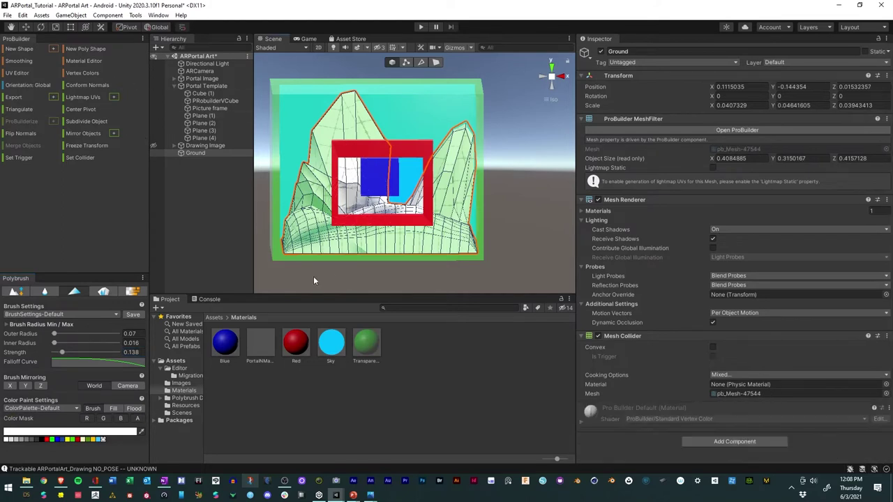
left_click(191, 154)
left_click(135, 14)
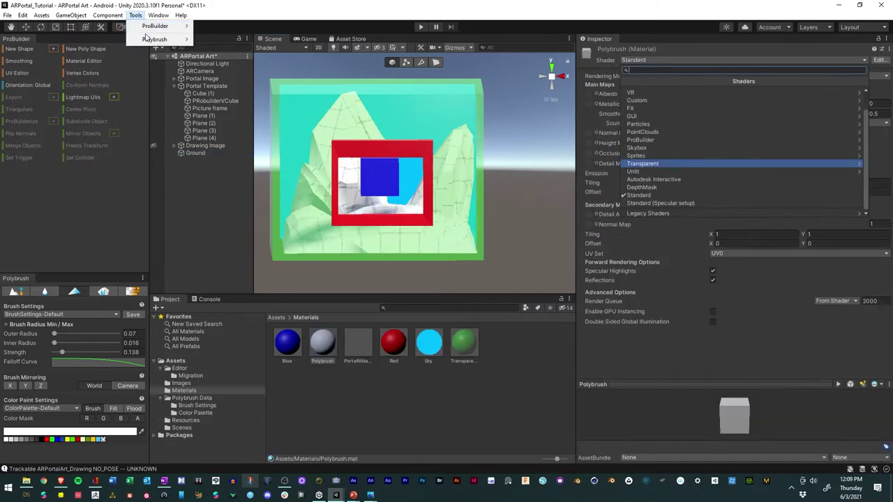
mouse_move(154, 39)
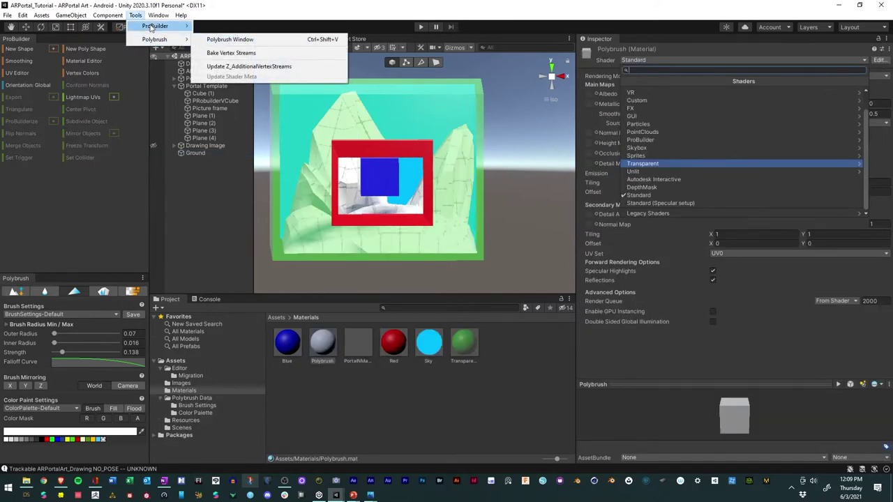
mouse_move(159, 15)
left_click(198, 113)
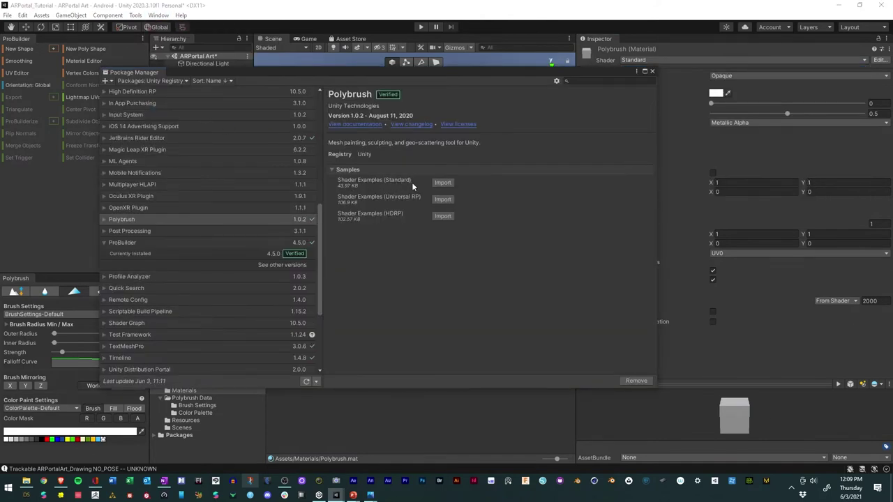
- Import the Polybrush Shader Examples sample and browse its shaders under Samples > Polybrush > 1.0.2
left_click(442, 182)
left_click(654, 71)
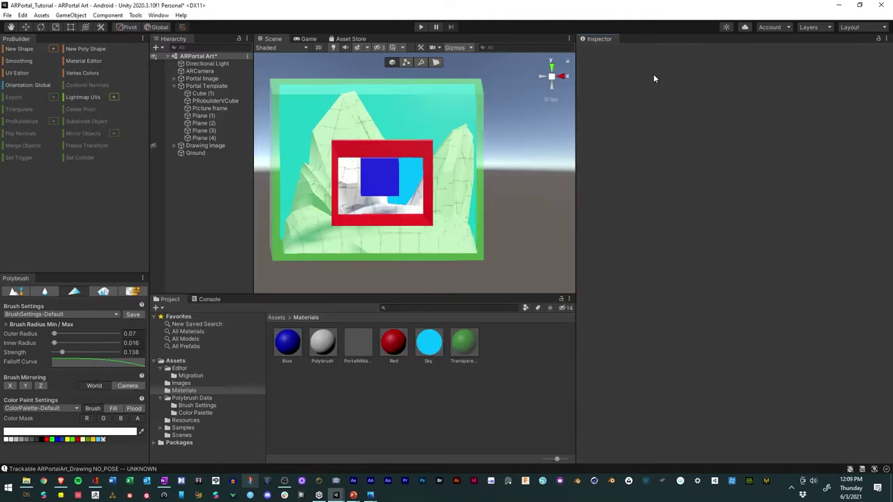
left_click(161, 428)
left_click(190, 435)
left_click(174, 435)
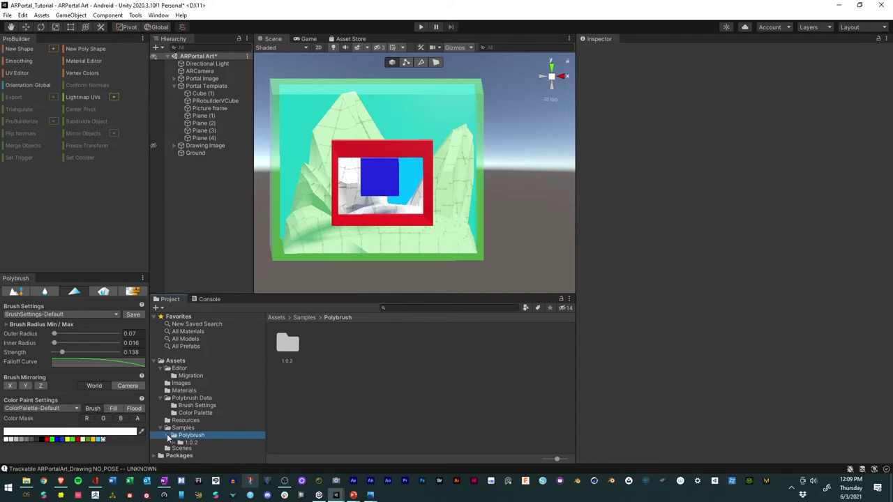
left_click(190, 443)
left_click(175, 443)
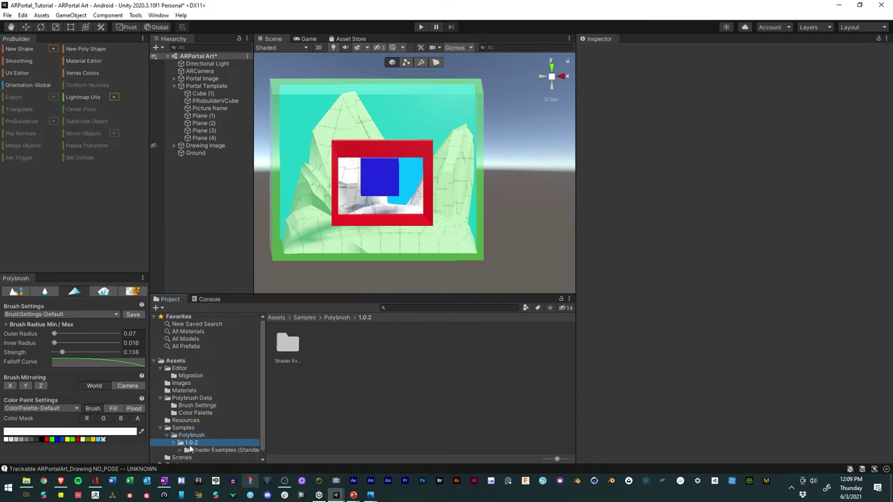
left_click(200, 451)
left_click(181, 450)
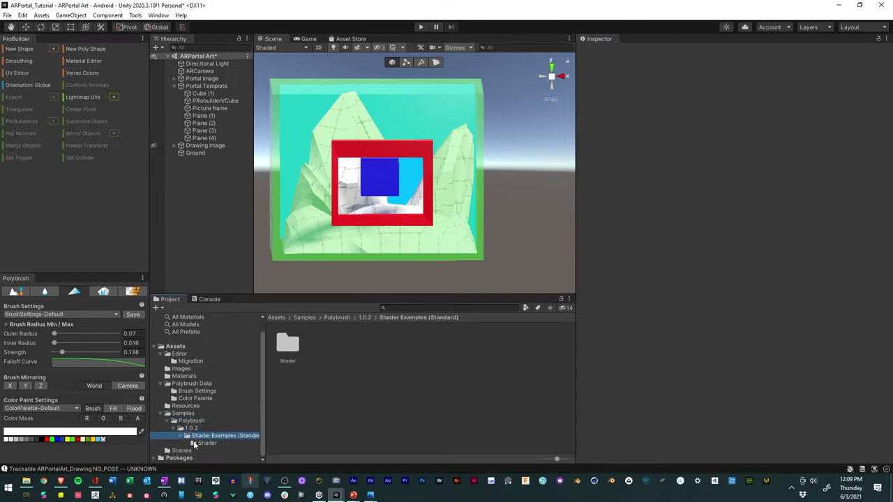
left_click(206, 443)
left_click(288, 346)
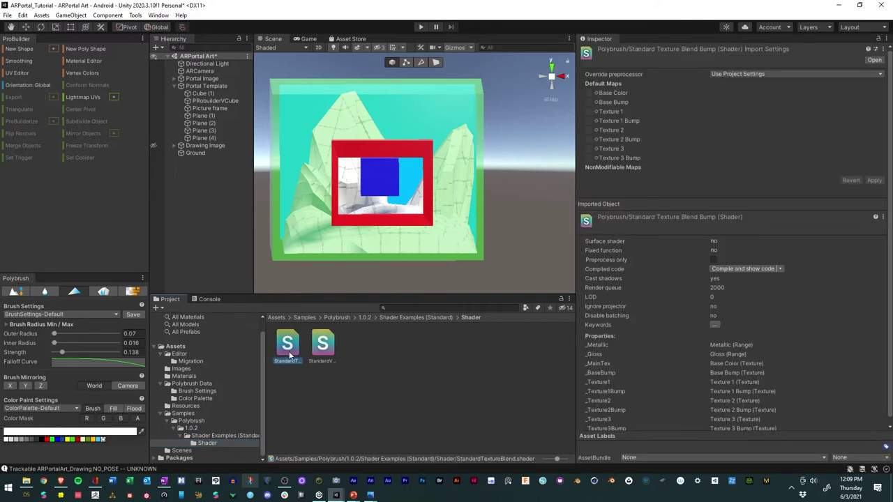
left_click(323, 354)
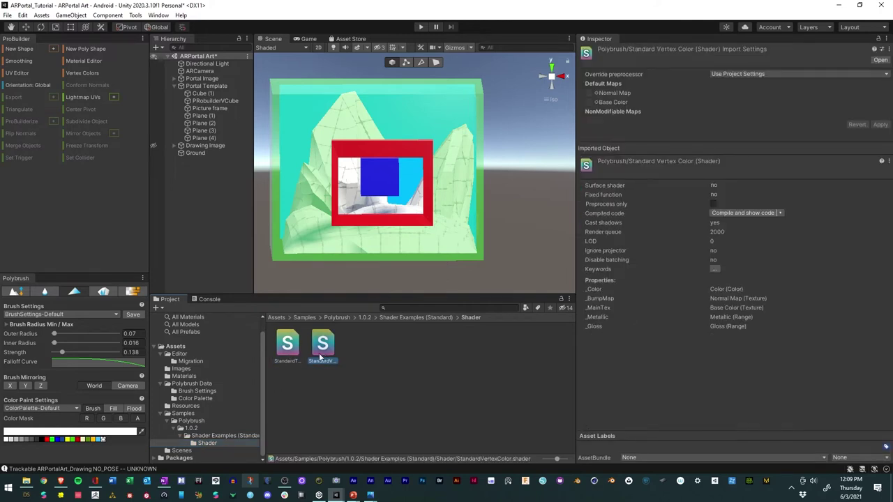
left_click(189, 421)
left_click(182, 414)
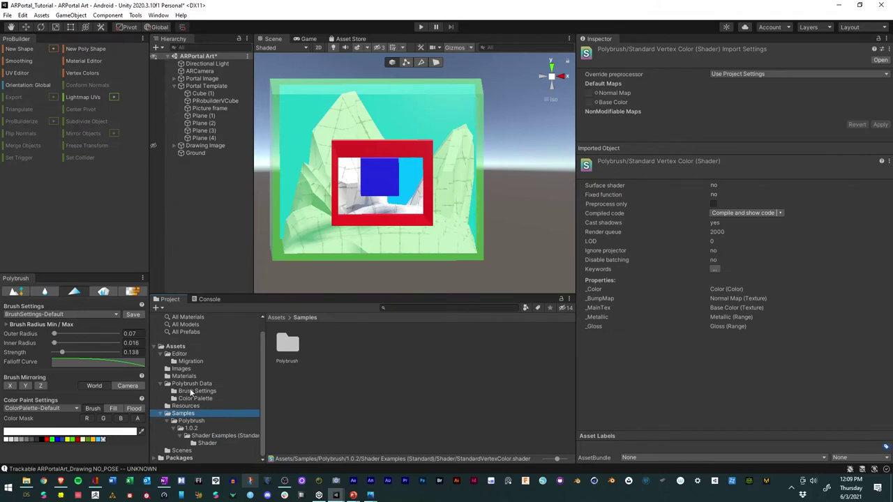
- Set the Polybrush material's shader to Polybrush/Standard Vertex Color
left_click(176, 377)
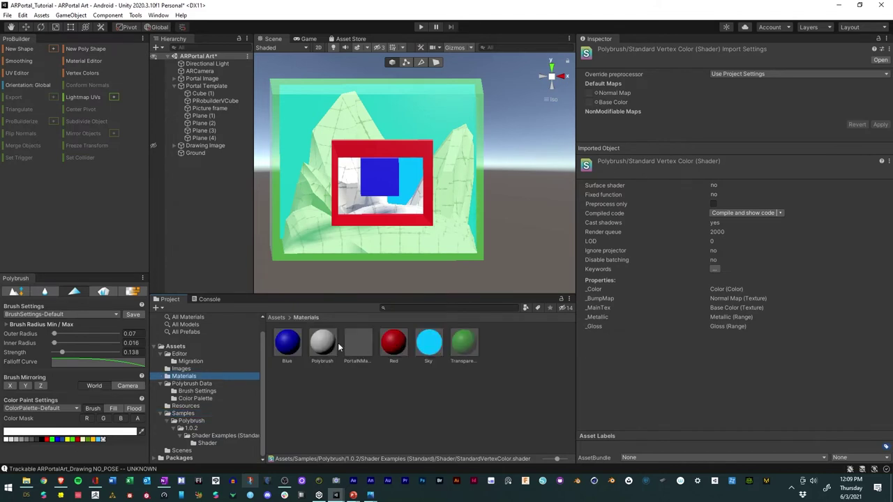
left_click(328, 345)
left_click(696, 60)
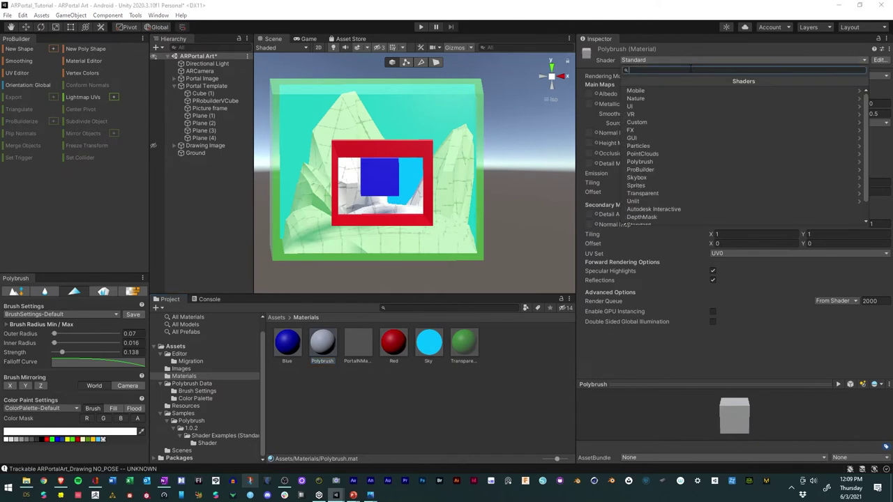
left_click(669, 161)
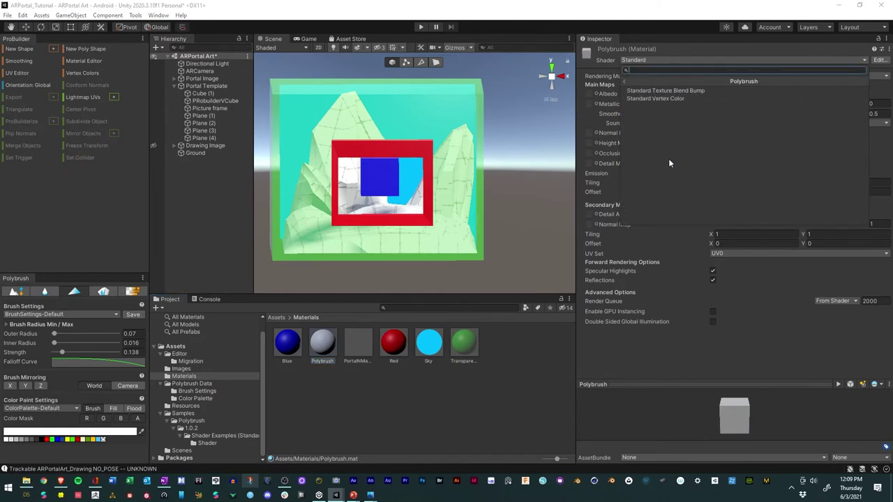
left_click(665, 99)
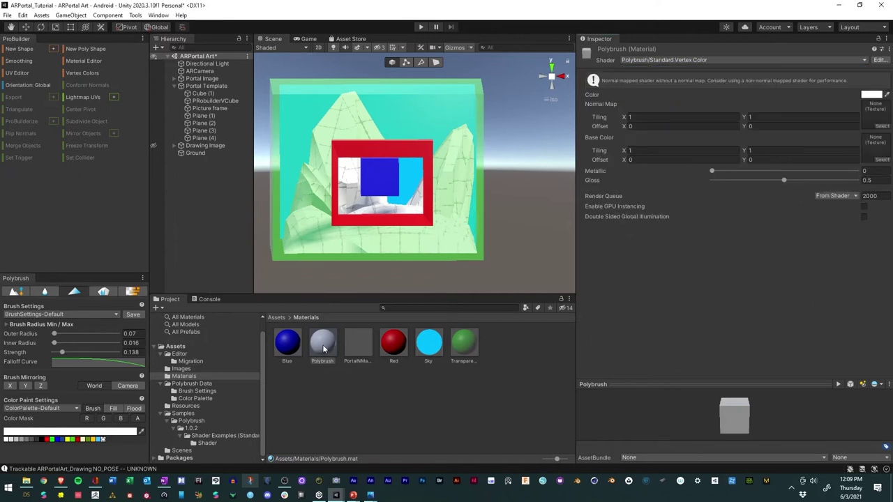
- Apply the Polybrush material to the Ground mountain, hide Portal Template, and pick green paint
left_click_drag(323, 345, 353, 204)
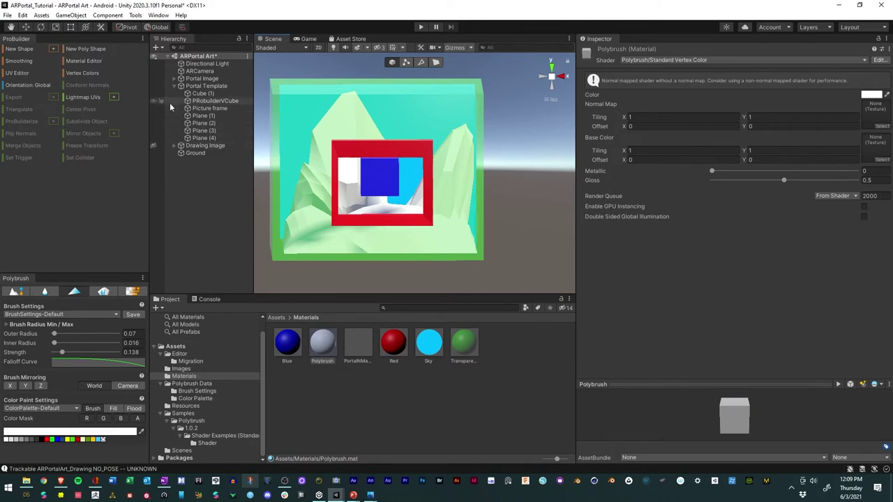
left_click(153, 86)
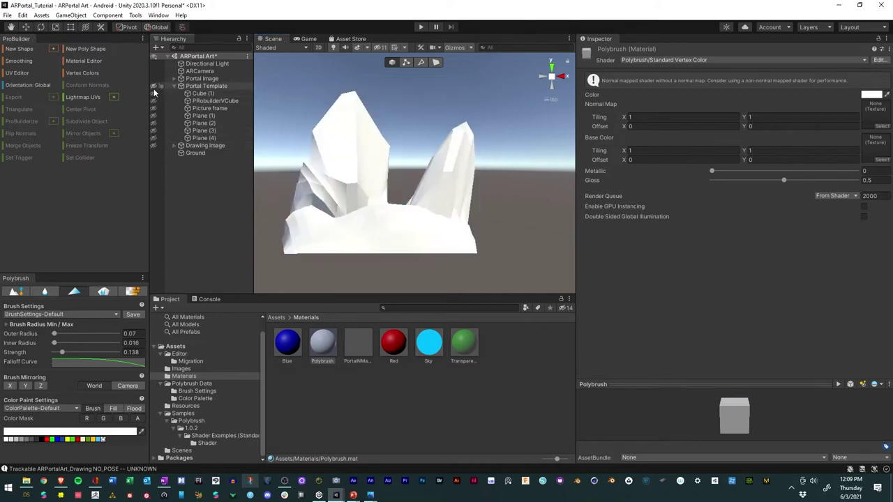
left_click_drag(418, 223, 383, 261, "alt")
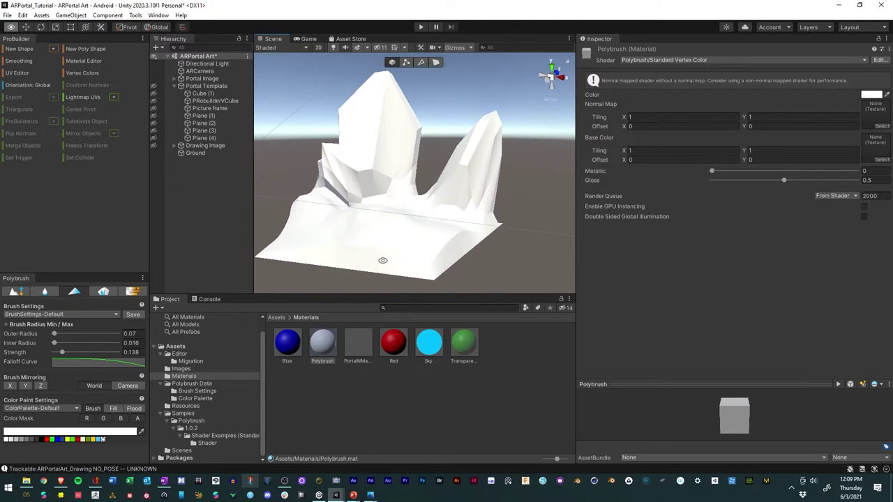
left_click(52, 439)
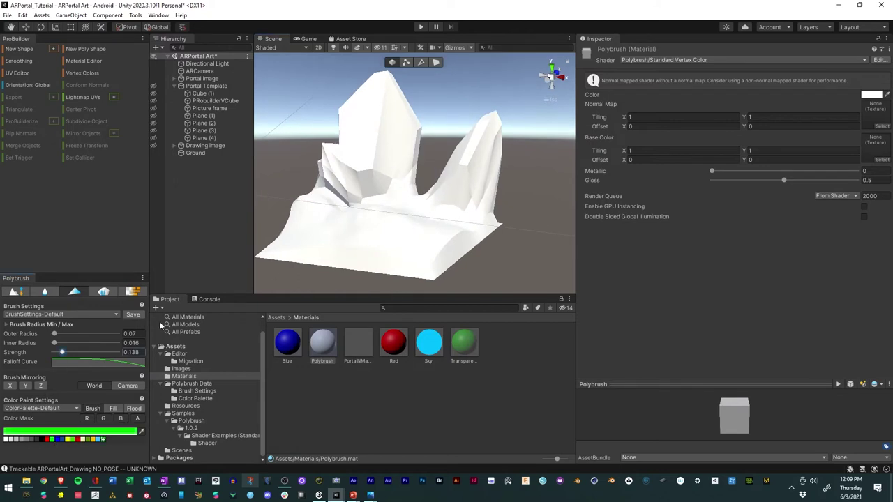
left_click(331, 215)
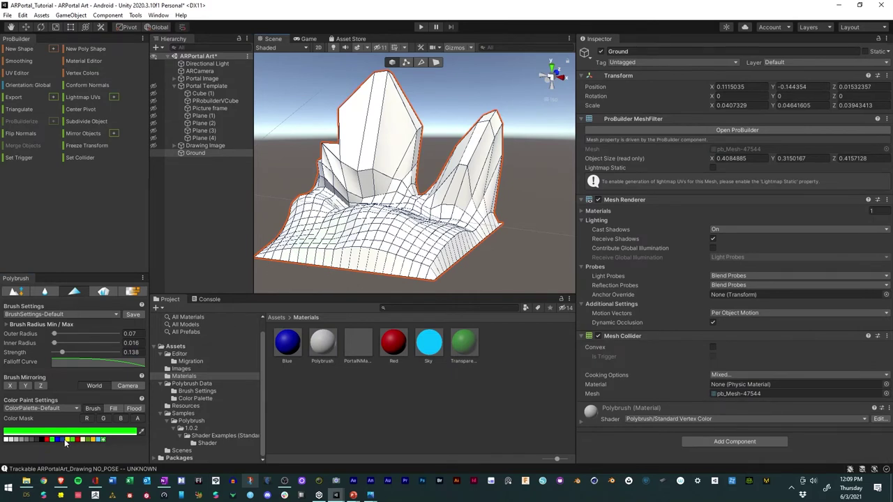
- Pick a darker green at strength 1 and flood-fill the whole Ground mountain lime green
left_click(87, 440)
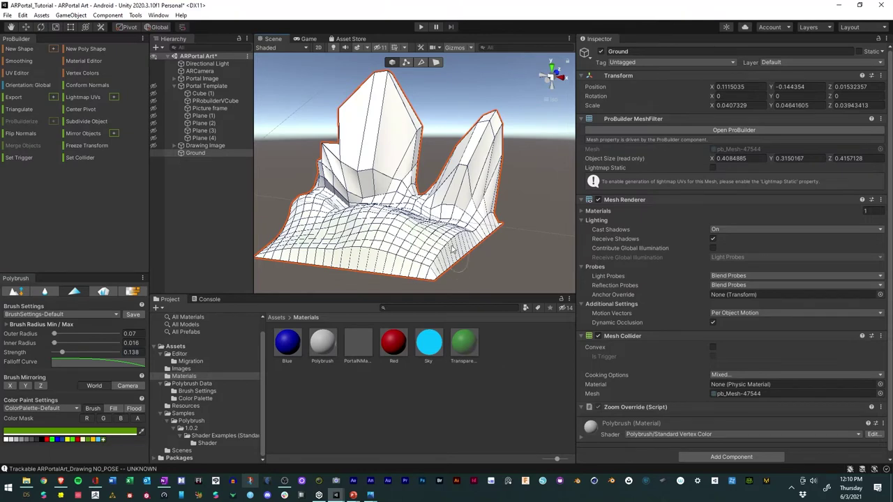
middle_click_drag(418, 230, 489, 234)
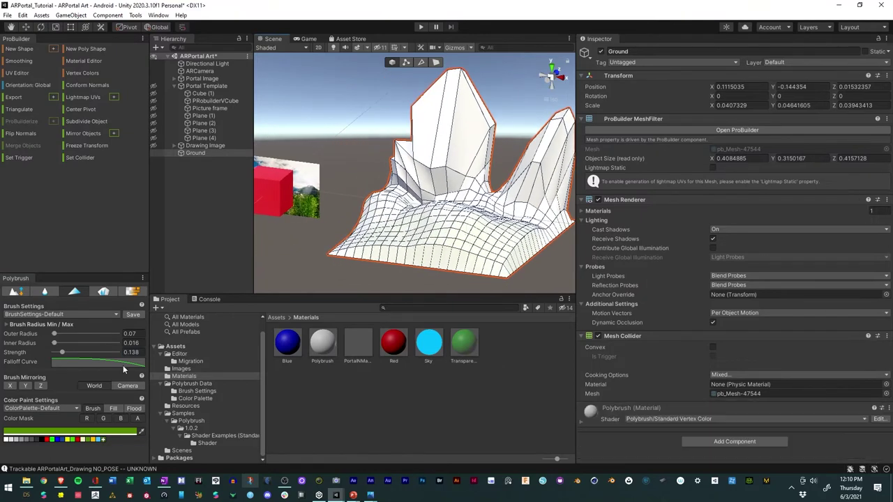
left_click(62, 354)
left_click_drag(103, 357, 121, 355)
mouse_move(345, 249)
left_mouse_down()
mouse_move(342, 241)
mouse_move(440, 263)
mouse_move(558, 230)
mouse_move(514, 240)
mouse_move(450, 224)
mouse_move(537, 202)
mouse_move(415, 220)
mouse_move(383, 213)
mouse_move(370, 223)
left_mouse_up()
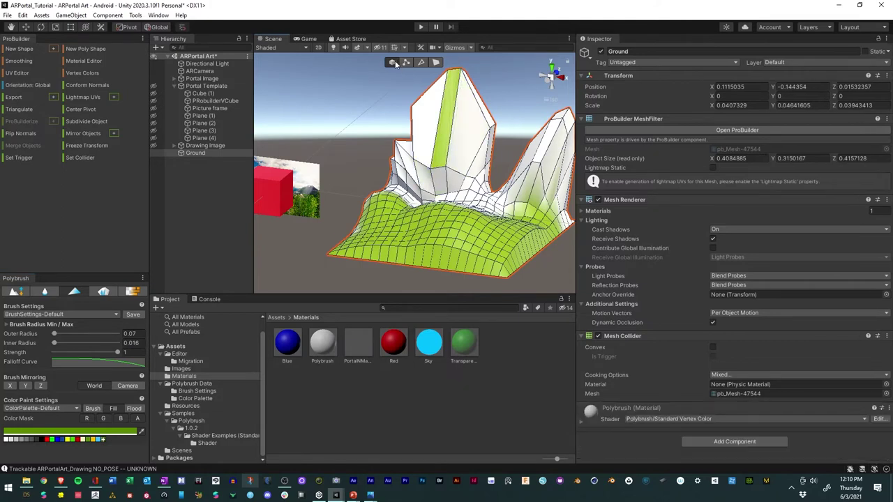
left_click(136, 413)
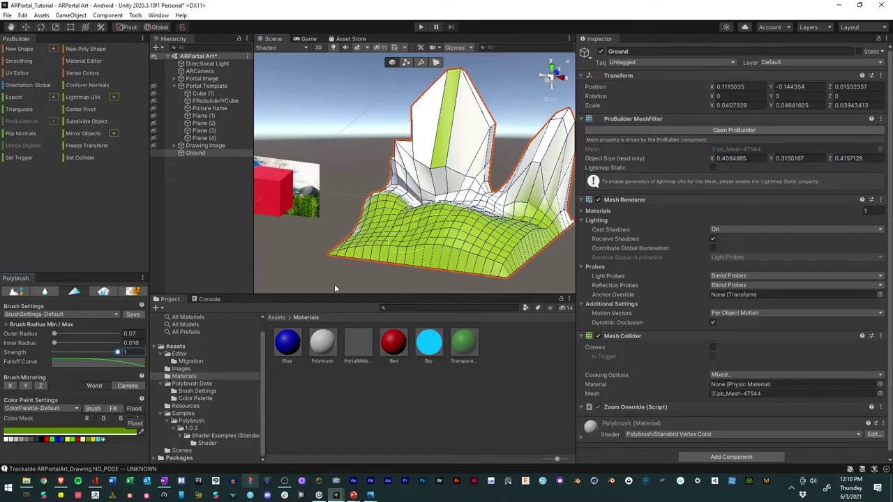
left_click(389, 250)
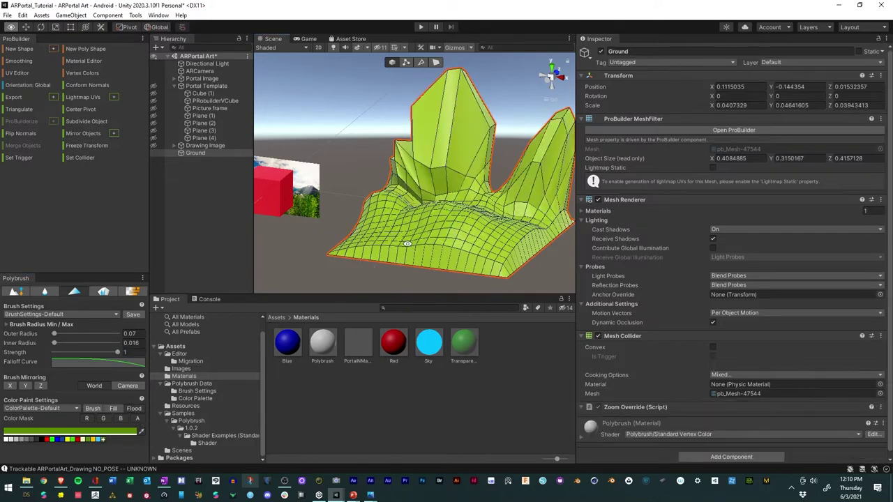
left_click_drag(405, 241, 436, 260, "alt")
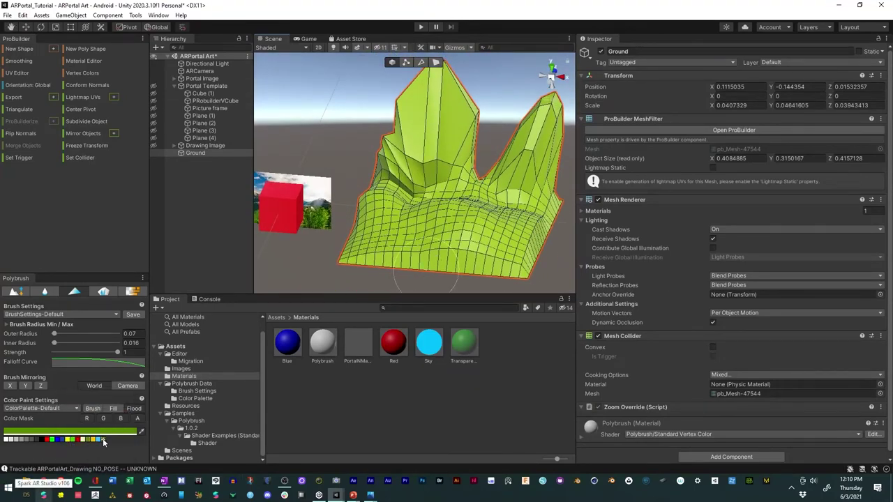
- Mix a light grey paint colour in the colour picker
left_click(120, 432)
left_click(160, 330)
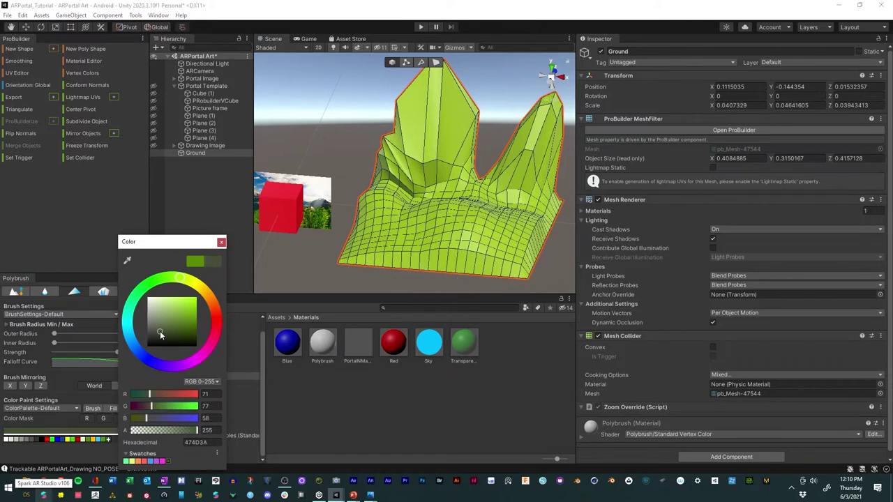
left_click(160, 364)
left_click_drag(165, 338, 159, 330)
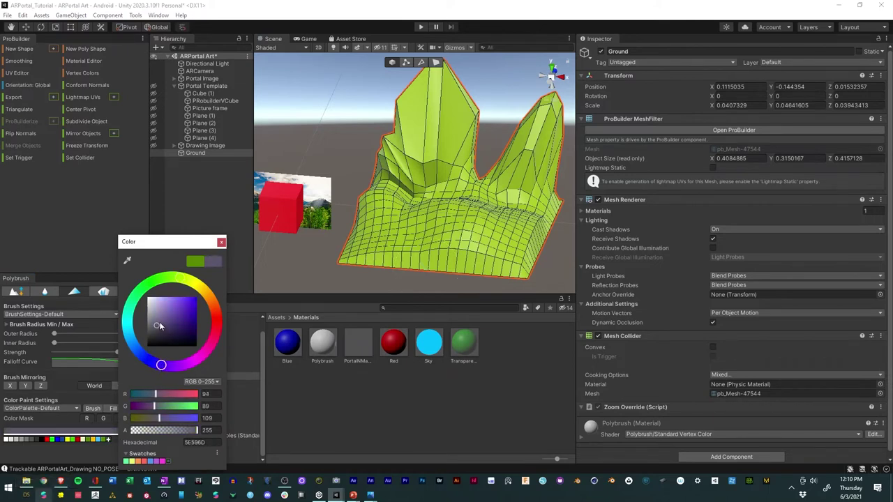
left_click(221, 243)
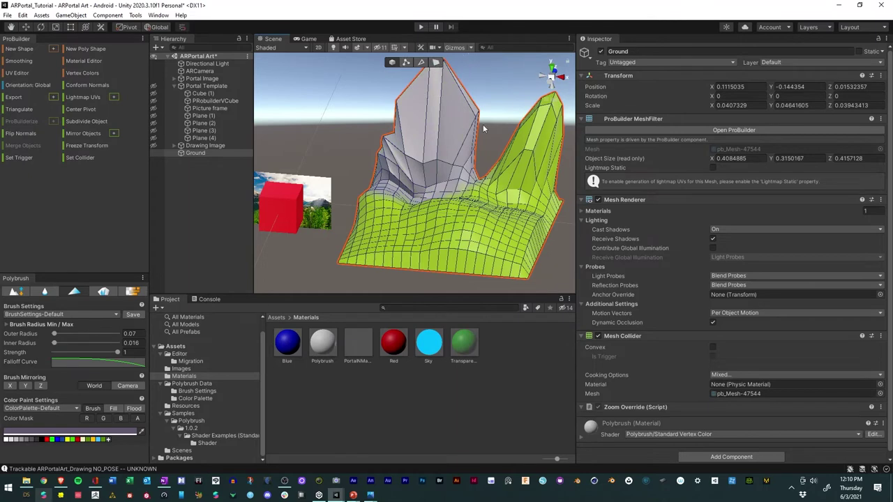
- Paint the right peak and upper slopes grey, then try the white and dark grey swatches
mouse_move(483, 124)
left_mouse_down()
mouse_move(516, 179)
mouse_move(546, 204)
left_mouse_up()
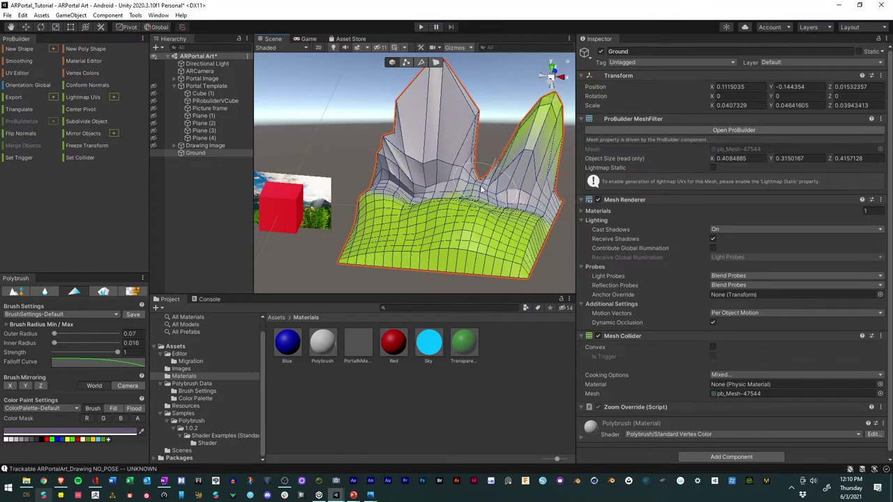
left_click_drag(552, 167, 538, 110)
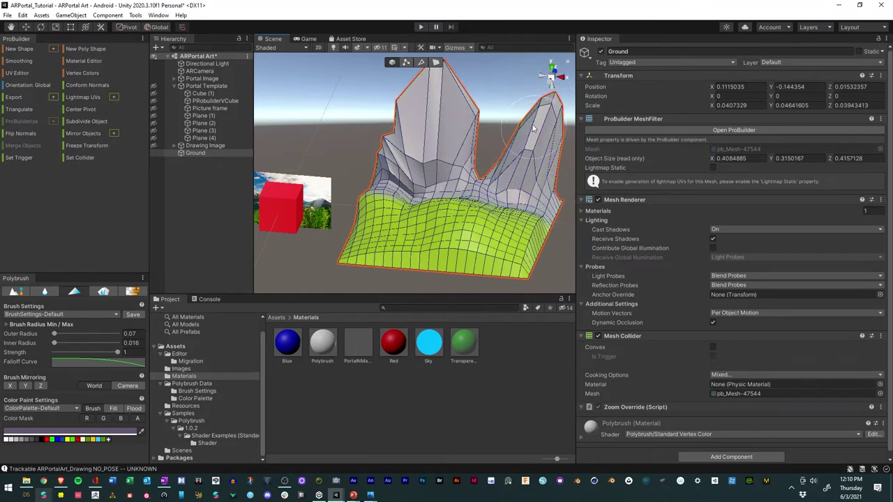
left_click_drag(551, 154, 568, 248, "alt")
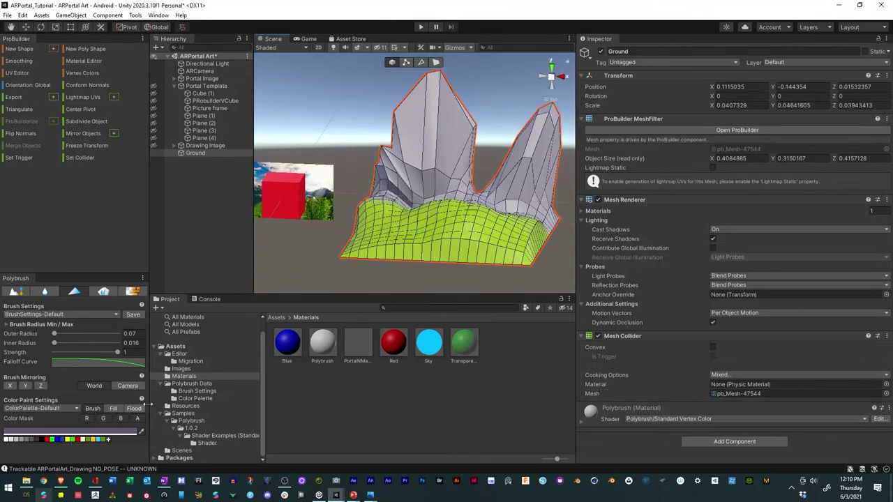
left_click(5, 439)
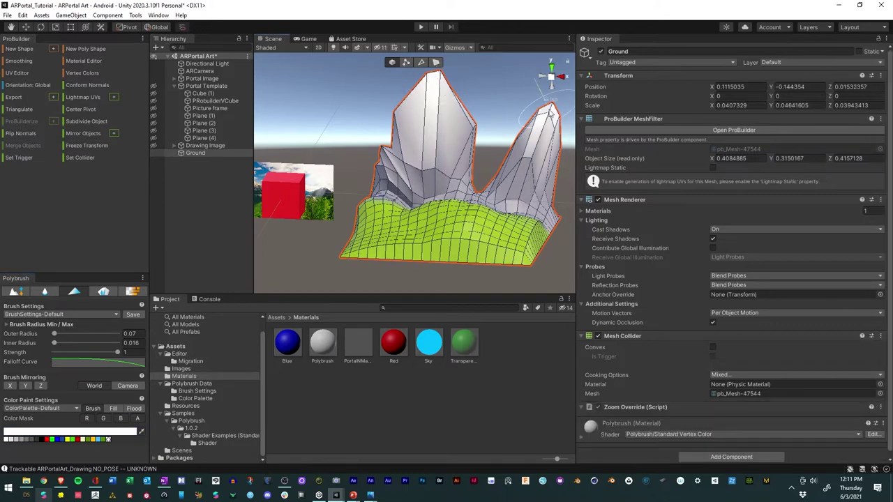
left_click_drag(425, 244, 458, 270, "alt")
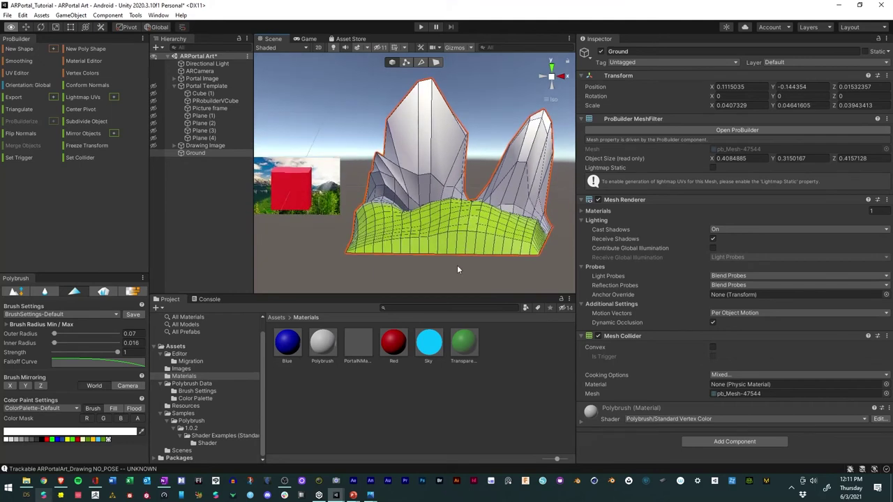
left_click(35, 439)
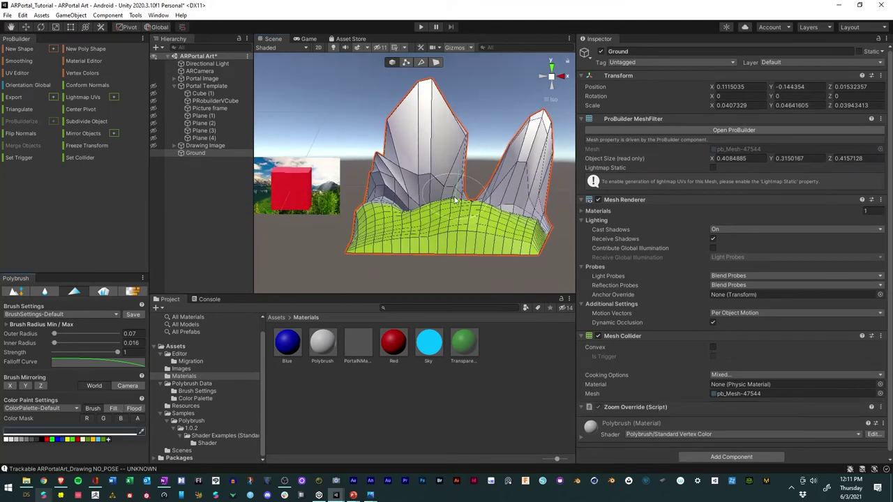
mouse_move(469, 183)
left_mouse_down("alt")
mouse_move(432, 247)
mouse_move(478, 187)
mouse_move(390, 180)
mouse_move(529, 219)
mouse_move(517, 202)
mouse_move(524, 233)
mouse_move(330, 219)
mouse_move(320, 207)
left_mouse_up("alt")
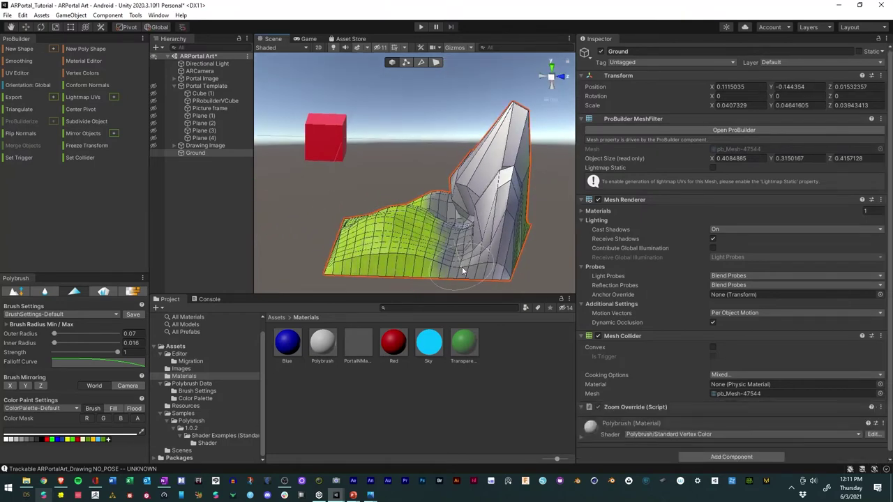
- Change the brush colour swatch to orange
left_click(39, 438)
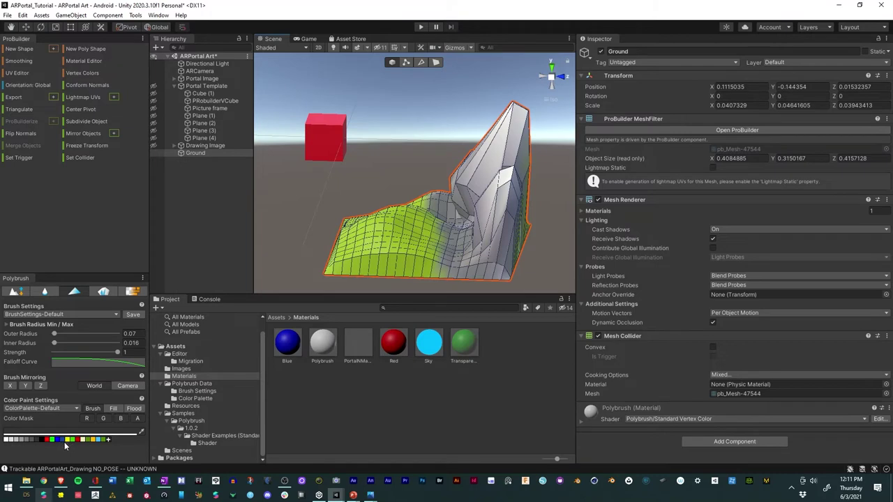
left_click(112, 430)
mouse_move(178, 317)
left_mouse_down()
mouse_move(189, 305)
mouse_move(218, 309)
mouse_move(189, 312)
left_mouse_up()
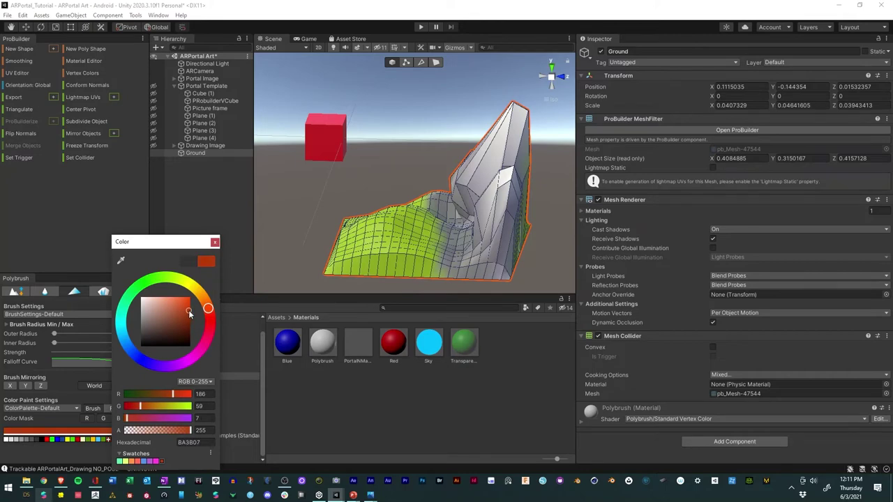
left_click(349, 260)
- Paint orange along the terrain's edges and near its centre, then switch to Scatter Prefabs
mouse_move(314, 275)
left_mouse_down("alt")
mouse_move(405, 281)
mouse_move(487, 264)
mouse_move(354, 282)
mouse_move(419, 279)
mouse_move(394, 249)
mouse_move(344, 256)
mouse_move(353, 208)
mouse_move(367, 245)
left_mouse_up("alt")
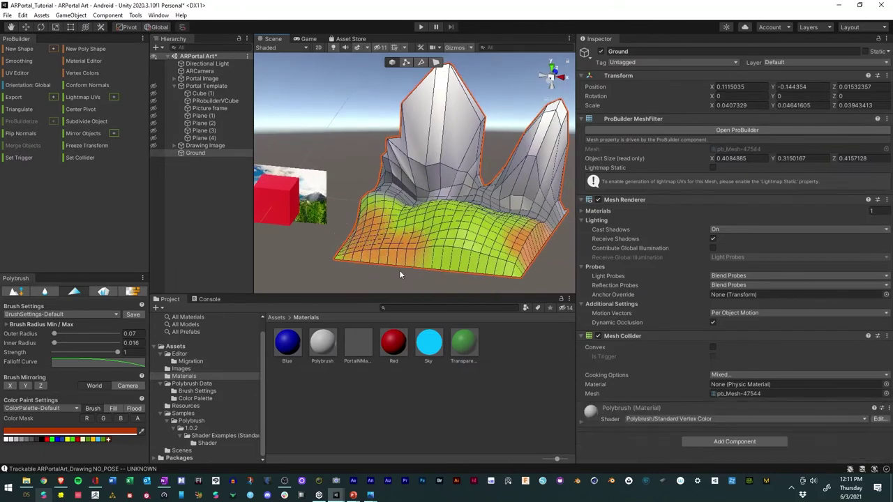
mouse_move(399, 274)
left_mouse_down("alt")
mouse_move(424, 215)
mouse_move(485, 208)
mouse_move(477, 220)
mouse_move(429, 222)
mouse_move(508, 293)
left_mouse_up("alt")
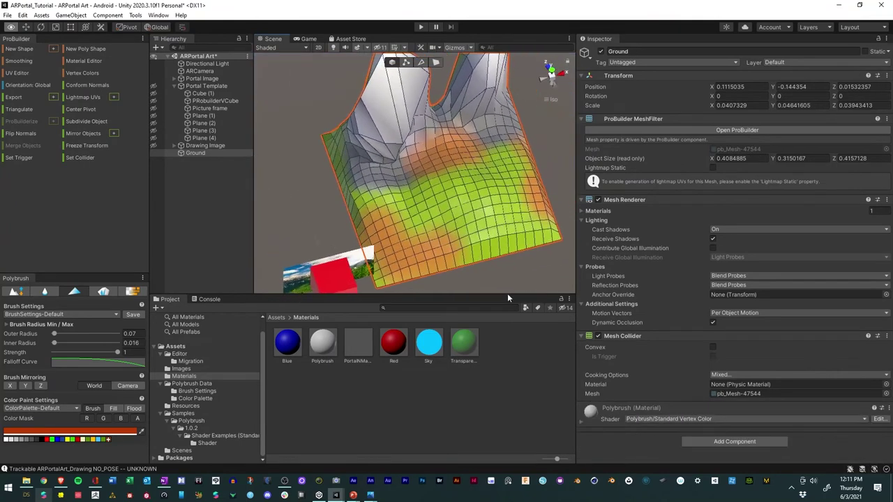
mouse_move(412, 174)
left_mouse_down()
mouse_move(427, 213)
mouse_move(378, 139)
mouse_move(424, 253)
mouse_move(438, 216)
left_mouse_up()
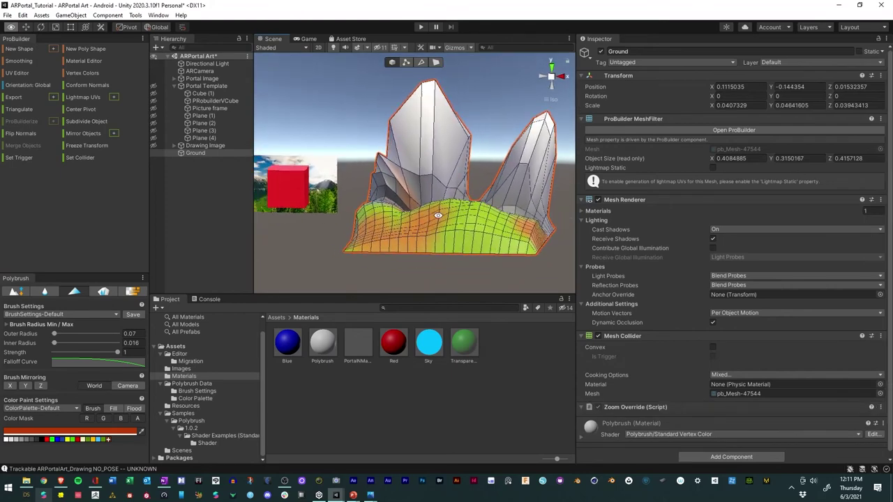
left_click(102, 292)
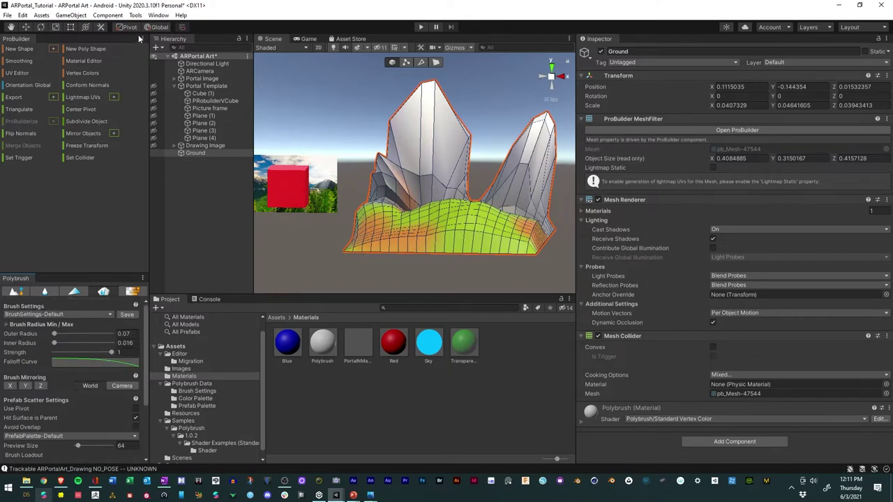
- Save the scene, unhide Portal Template, and parent Ground under it
left_click(7, 15)
left_click(21, 62)
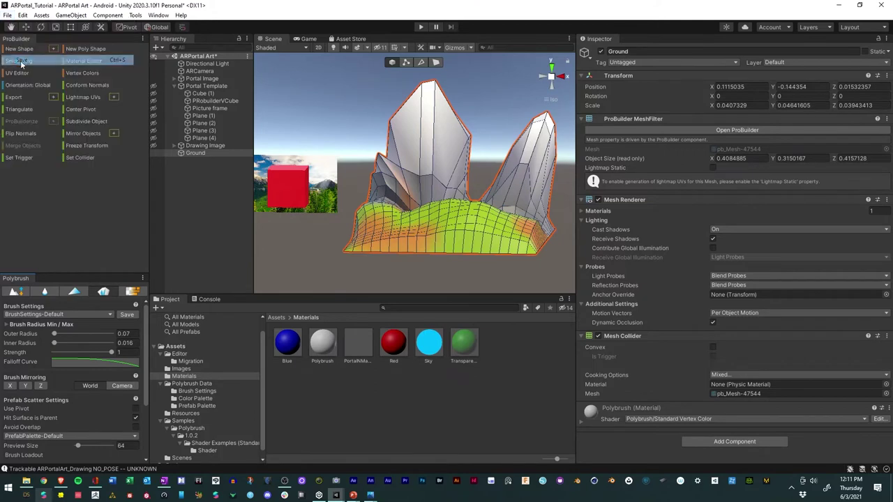
left_click(153, 86)
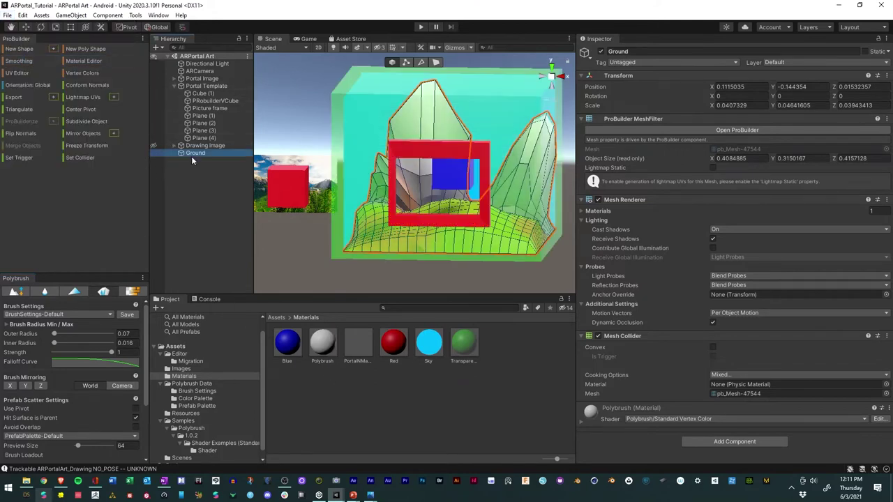
left_click_drag(191, 154, 203, 90)
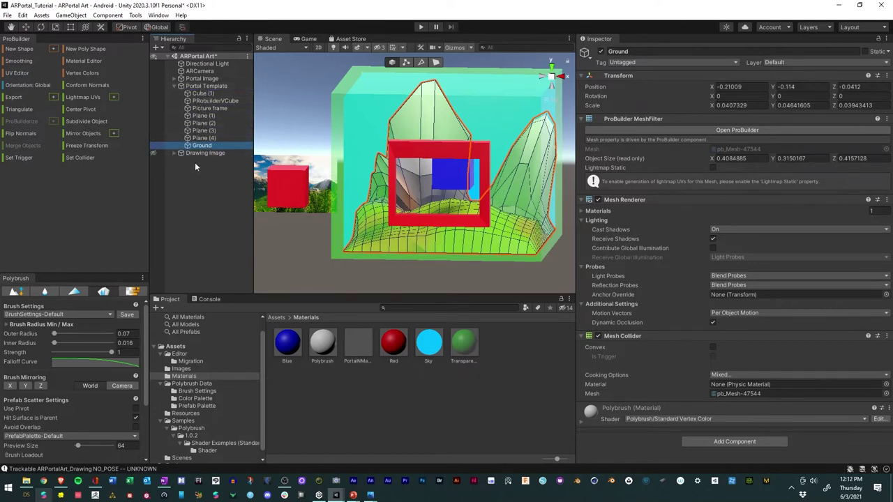
- Move the blue cube to Z 0.0959 and Y 0.0451 inside the portal
left_click(25, 27)
left_click(446, 183)
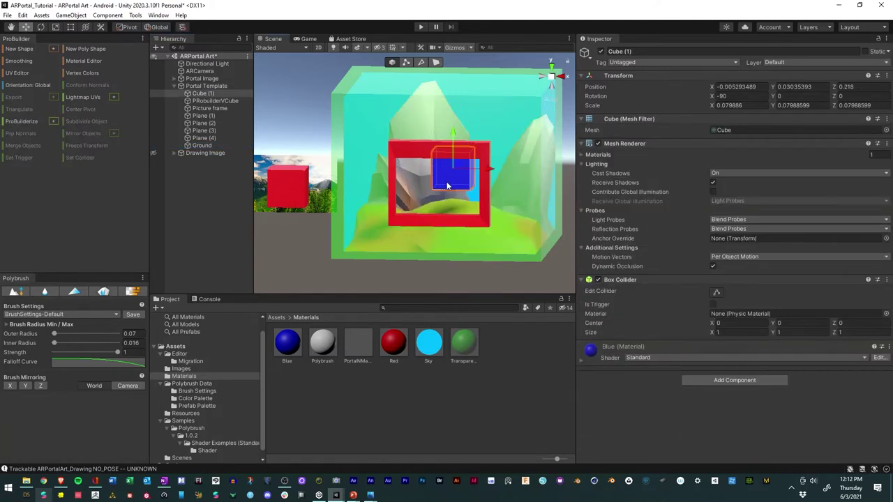
mouse_move(446, 183)
left_mouse_down("alt")
mouse_move(432, 185)
mouse_move(441, 187)
left_mouse_up("alt")
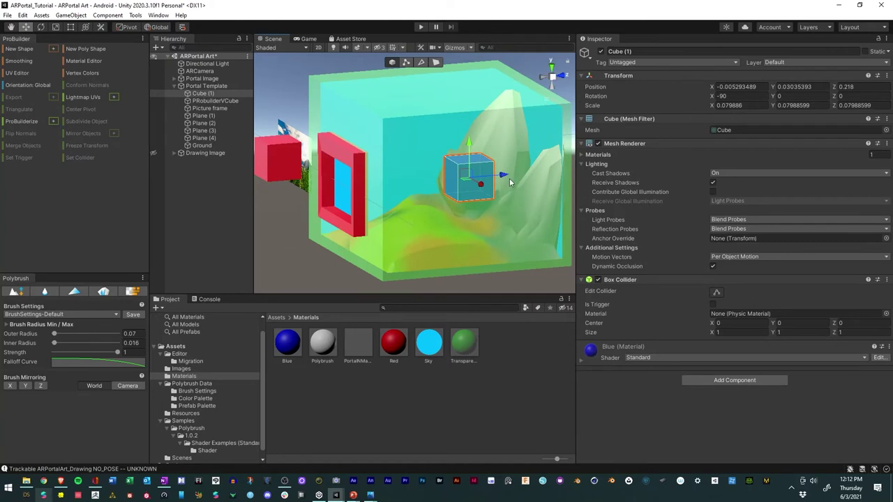
left_click_drag(510, 177, 481, 197)
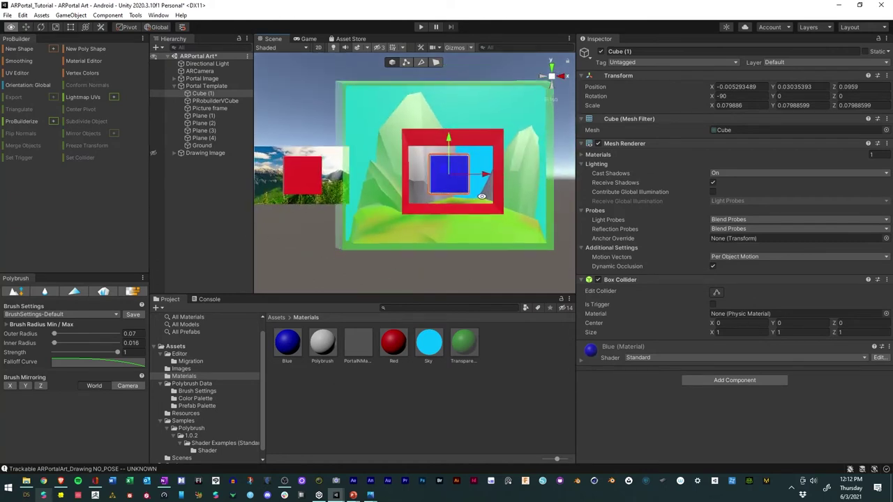
left_click_drag(446, 153, 209, 126)
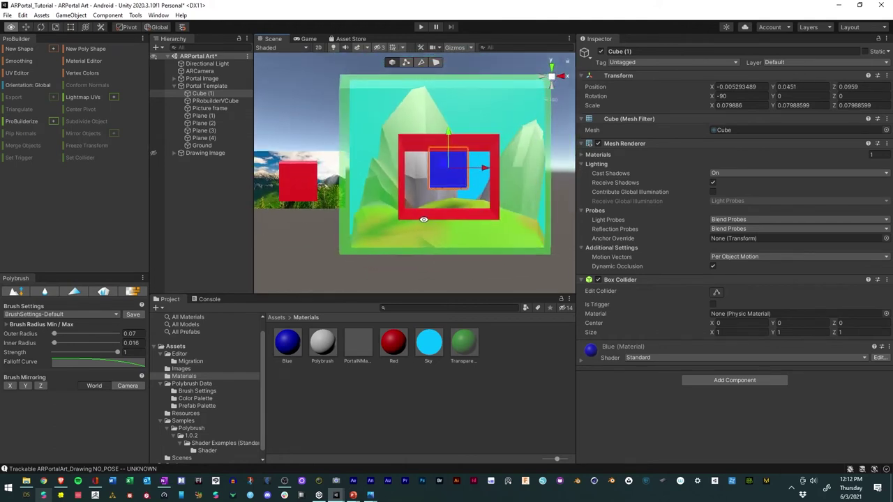
- Save, show Drawing Image, and parent Portal Template under its AR Content
left_click(7, 14)
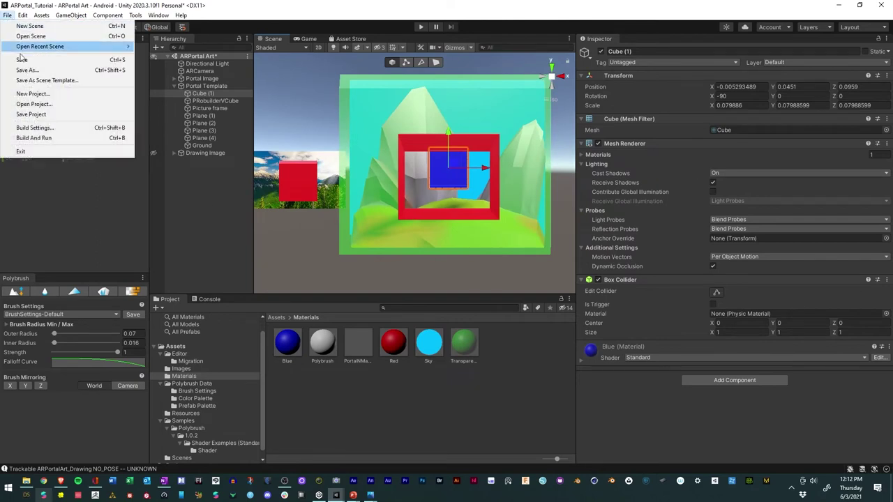
left_click(24, 60)
left_click(154, 153)
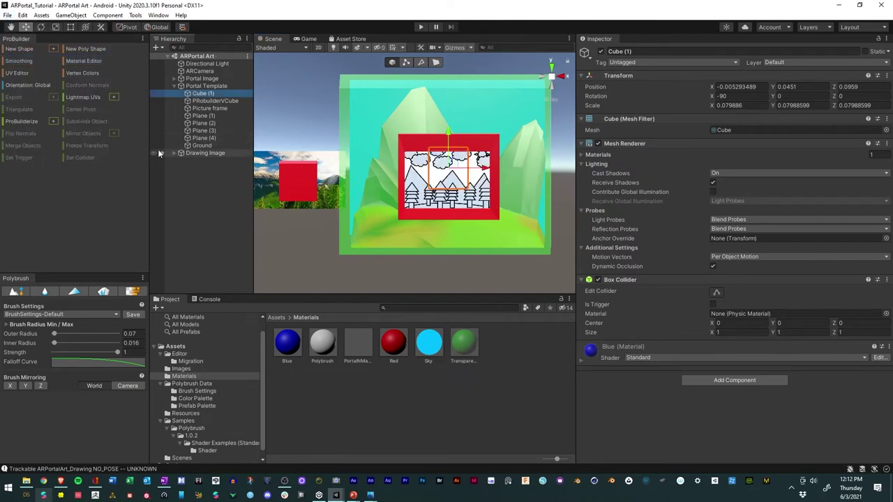
left_click(175, 87)
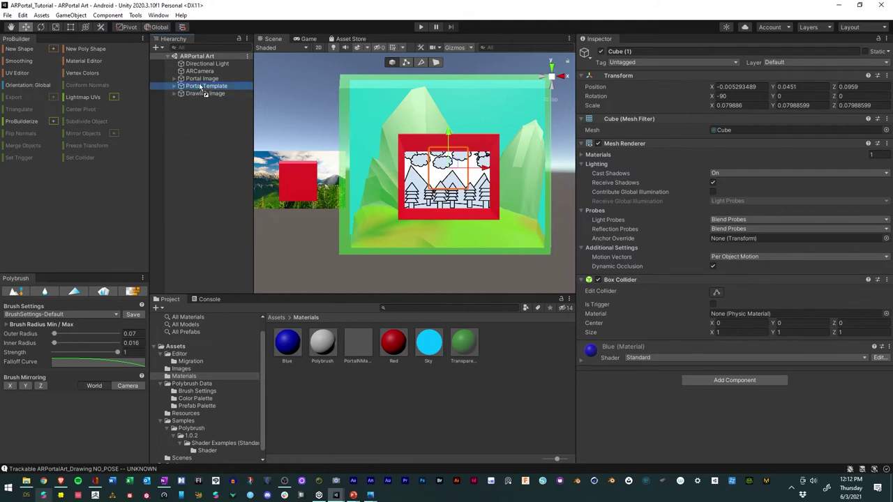
left_click(198, 85)
left_click(175, 93)
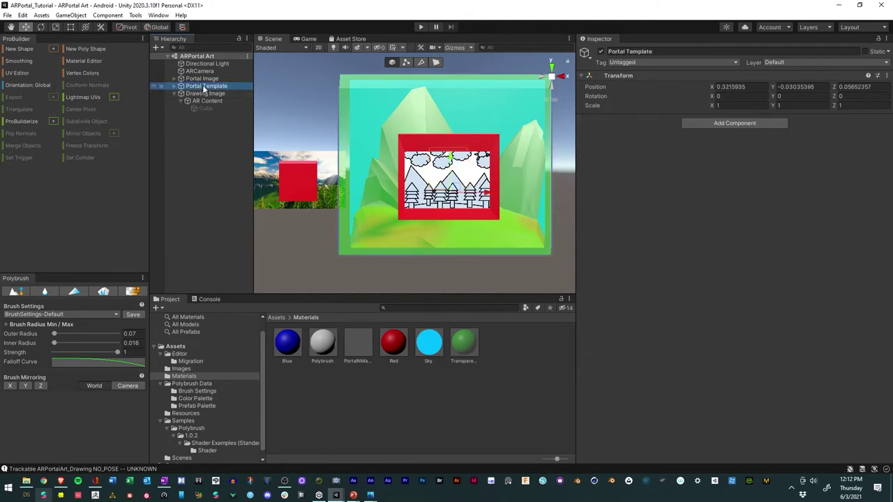
left_click_drag(202, 85, 204, 105)
left_click(205, 145)
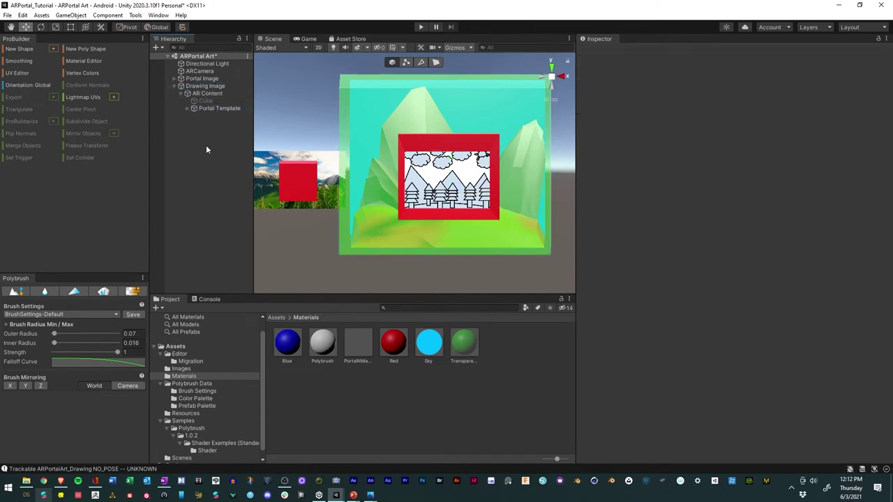
- Apply PortalMaterial to the portal cube, save the scene, and run it in Play mode
mouse_move(357, 351)
left_mouse_down()
mouse_move(354, 242)
mouse_move(346, 258)
mouse_move(343, 250)
left_mouse_up()
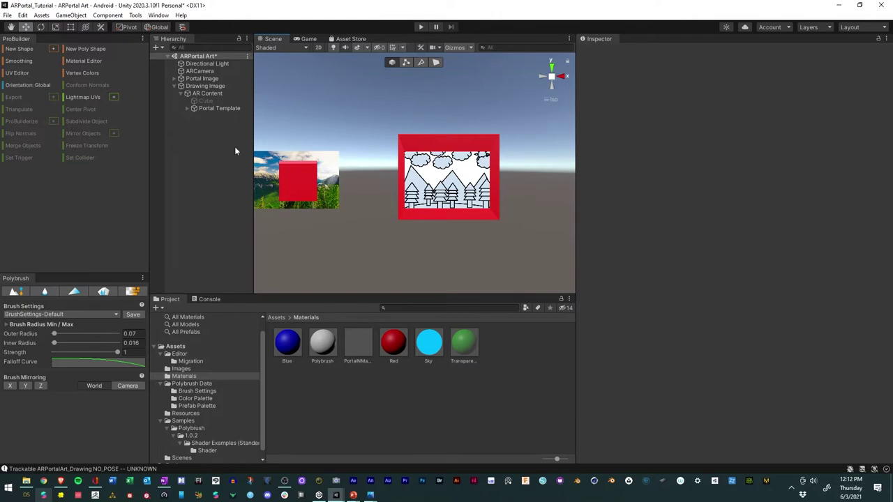
left_click(8, 15)
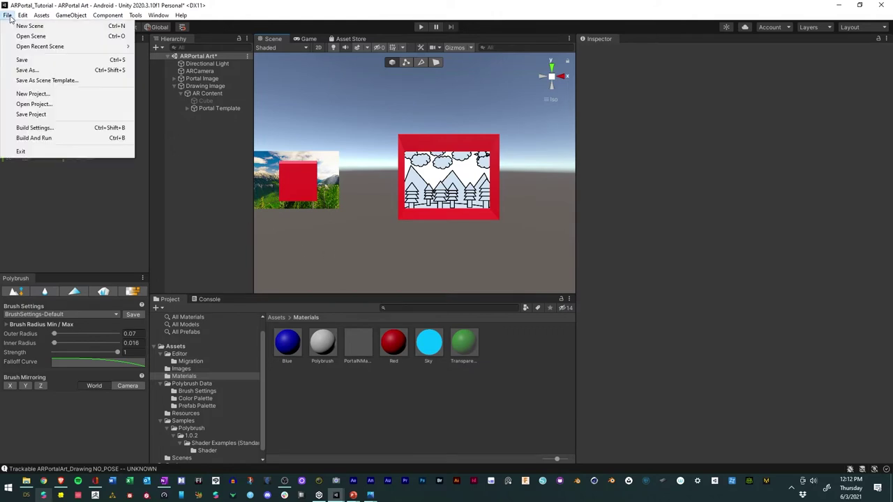
left_click(21, 60)
left_click_drag(437, 172, 409, 170, "alt")
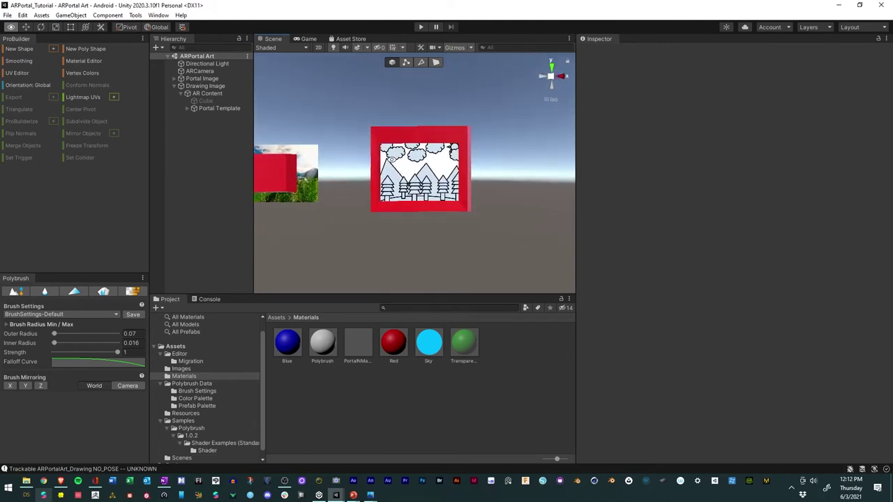
left_click(419, 27)
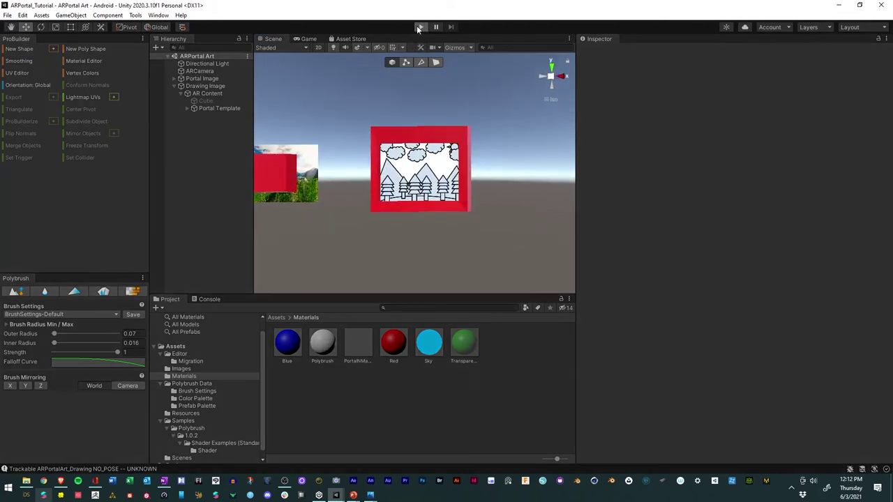
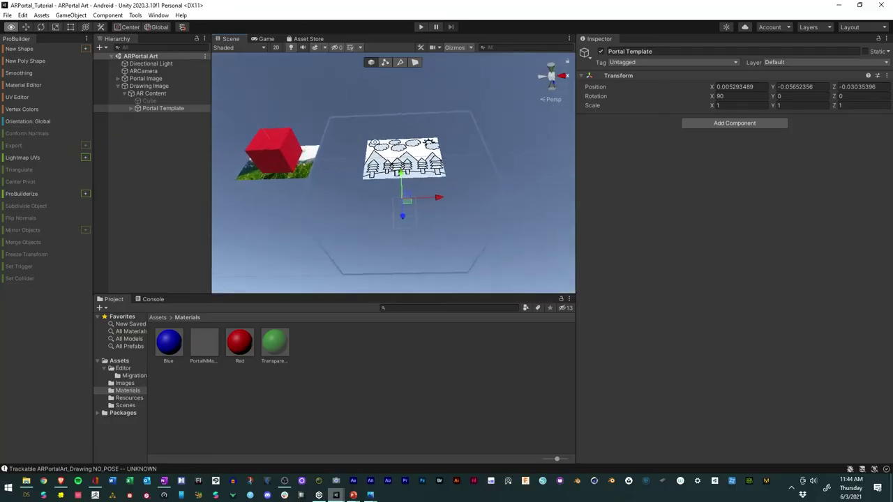
- Orbit the Scene view to face the tree drawing head-on
left_click_drag(391, 210, 386, 259, "alt")
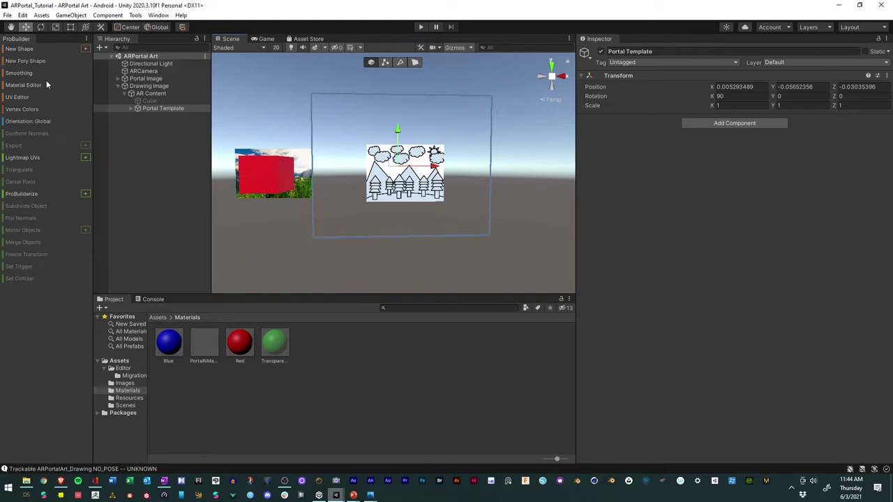
- Build a ProBuilder Cube shape (1.29 × 1.02 × 1.23) and select it in the scene
left_click(87, 50)
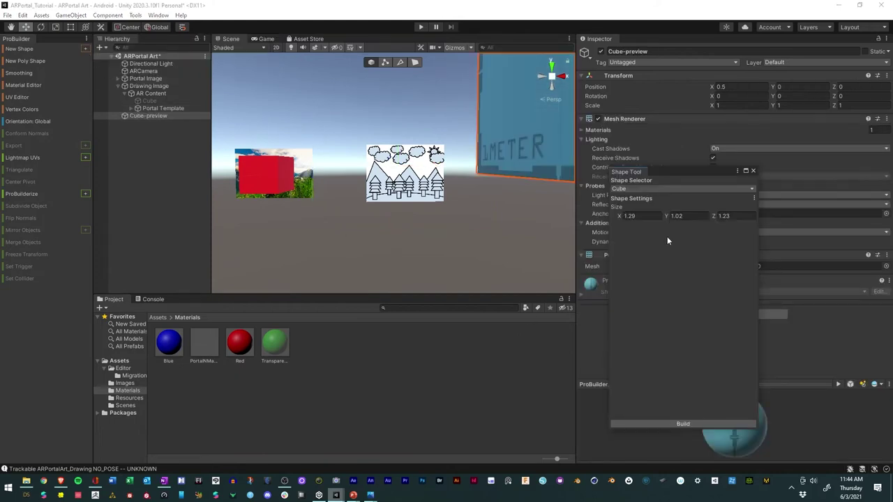
left_click(678, 190)
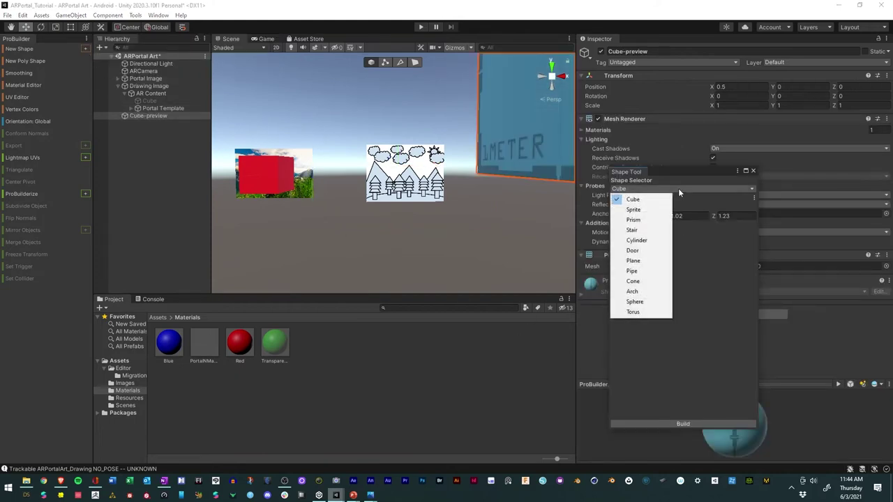
left_click(678, 423)
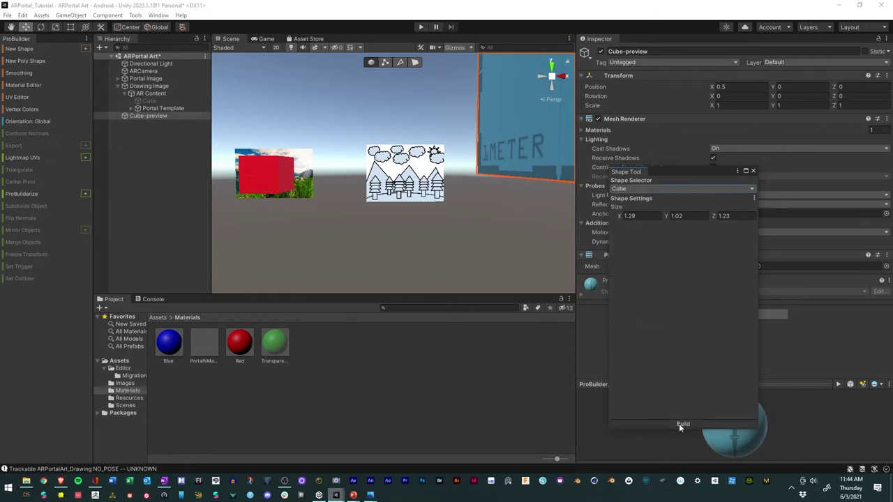
left_click(678, 423)
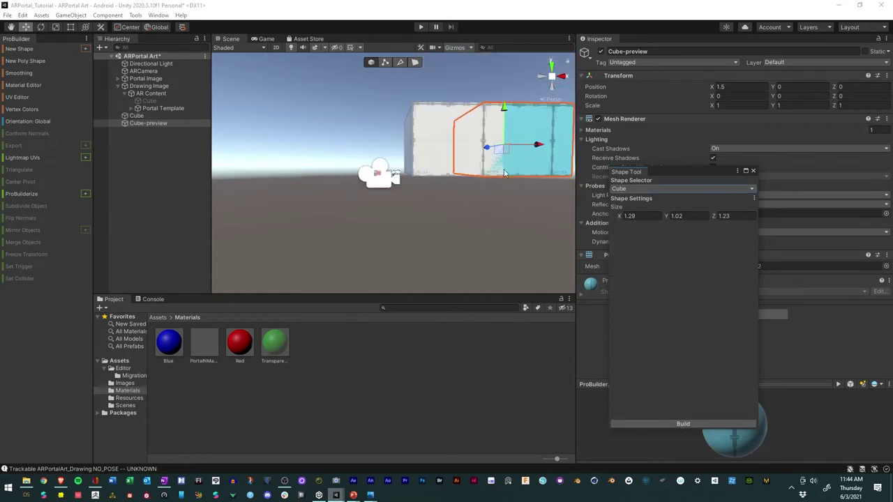
left_click(753, 171)
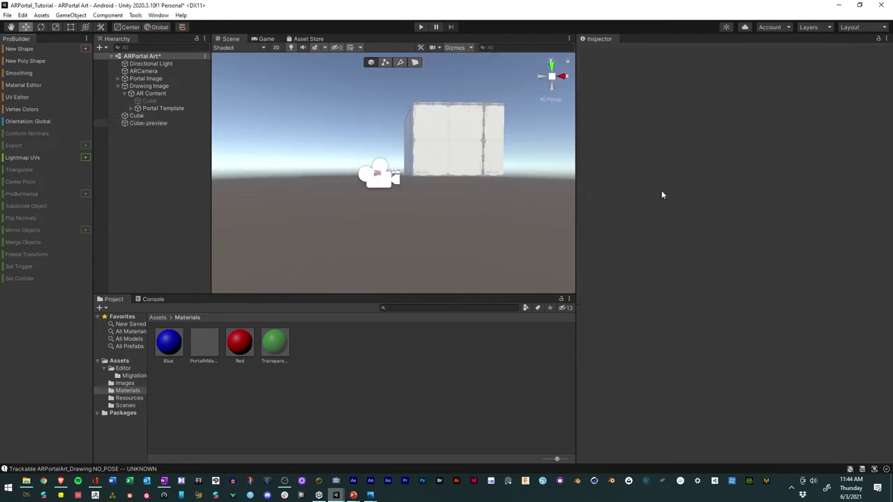
left_click(471, 160)
left_click_drag(470, 161, 481, 234, "alt")
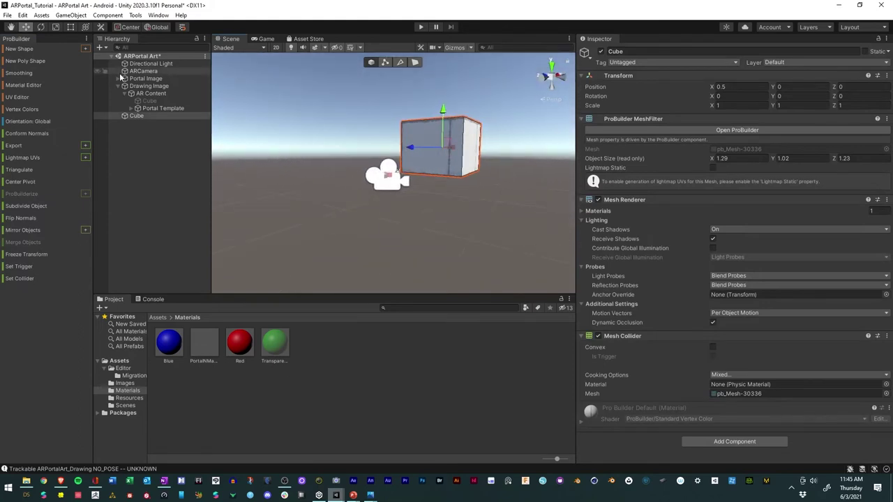
- Scale the cube down into a thin, small flat panel
left_click(56, 27)
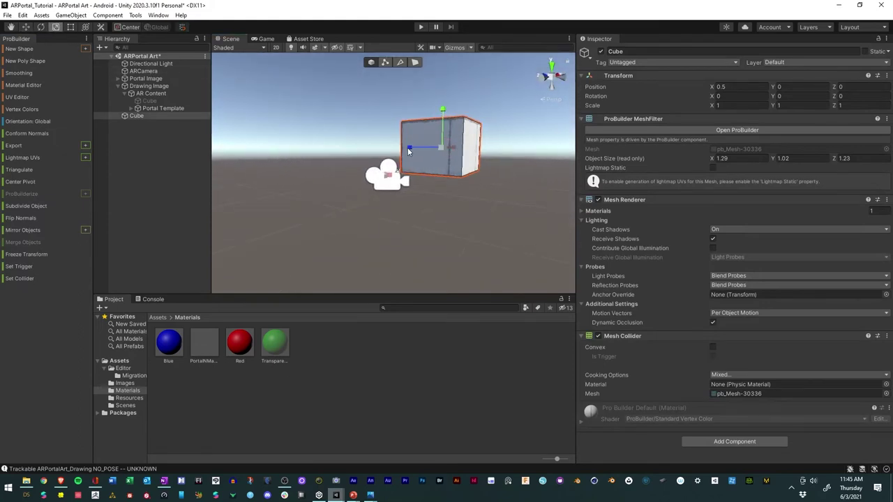
left_click_drag(409, 151, 514, 167)
scroll(420, 178, "up", 5)
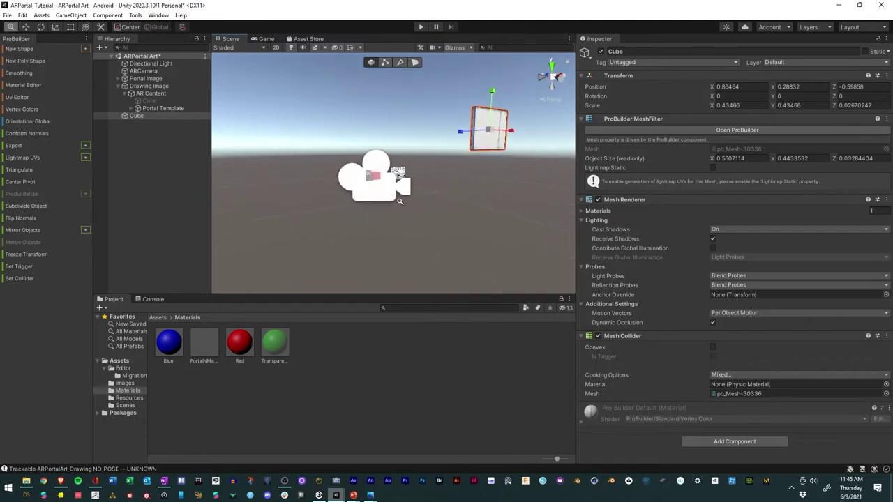
middle_click_drag(374, 179, 330, 202)
left_click_drag(457, 91, 456, 99)
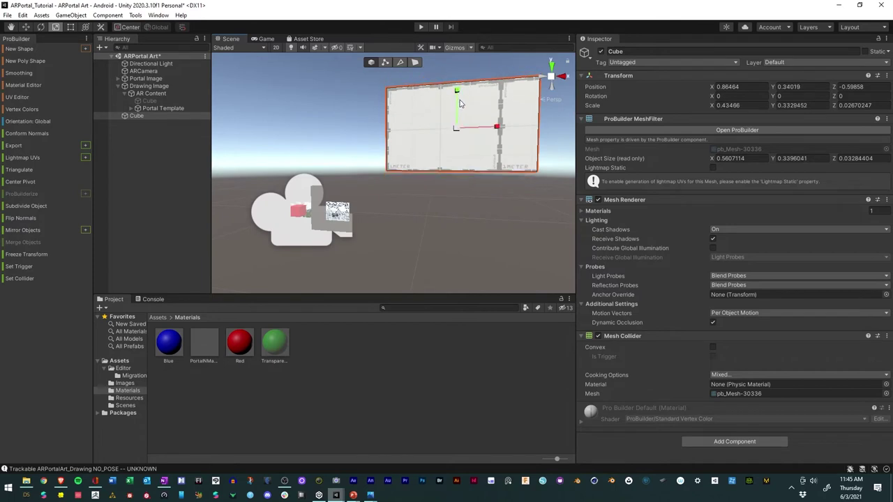
left_click_drag(497, 127, 272, 195)
- Set the panel's Position to X 0, Y 0, Z 0 in the Inspector
key("w")
left_click_drag(377, 261, 307, 252, "alt")
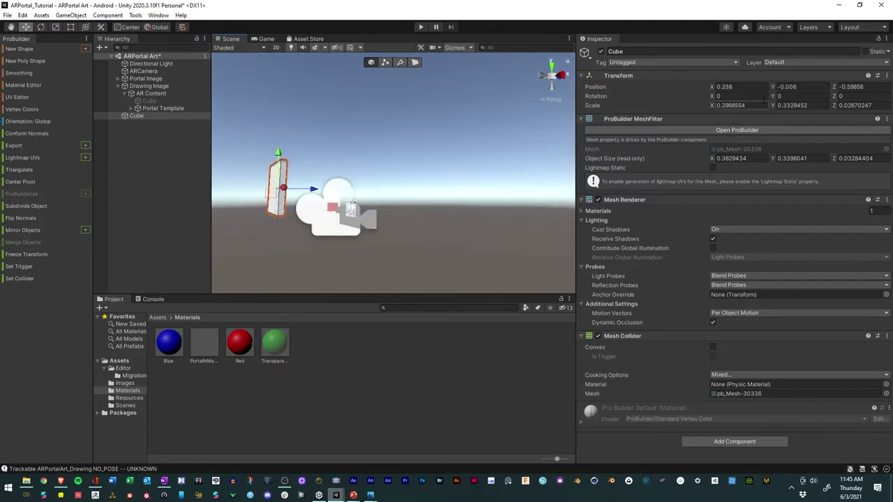
left_click(853, 87)
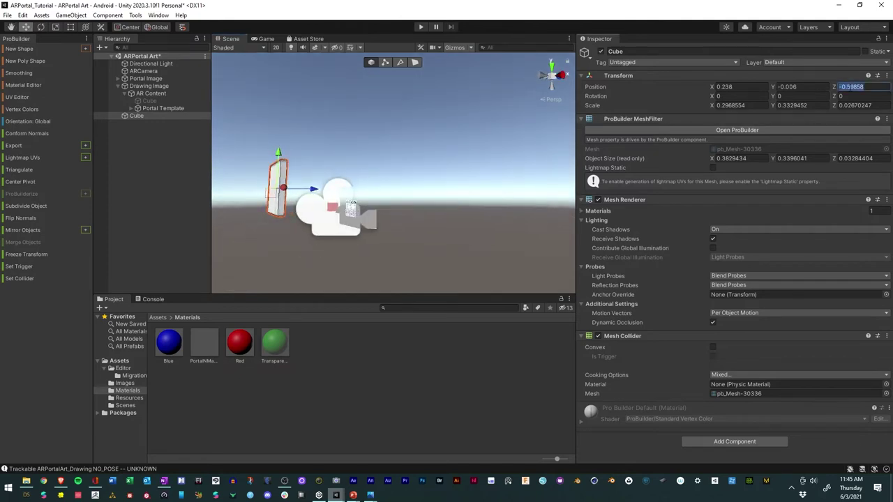
type("0")
left_click(740, 87)
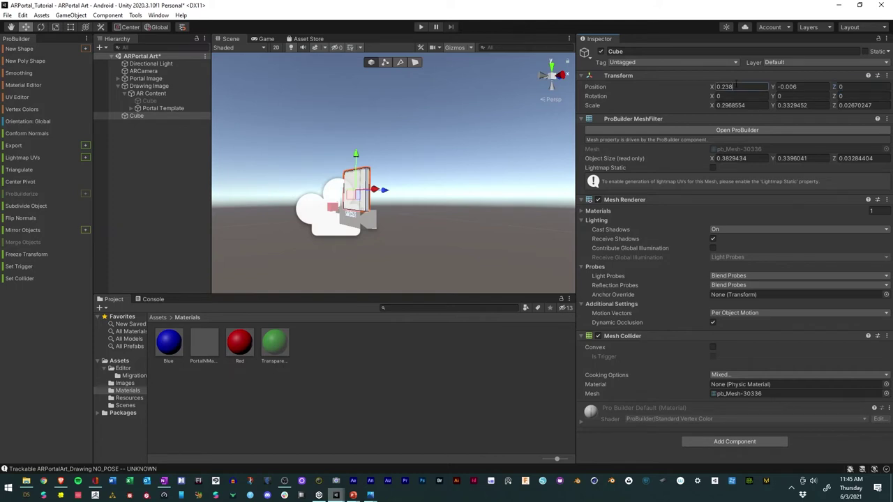
type("0")
key("Tab")
type("0")
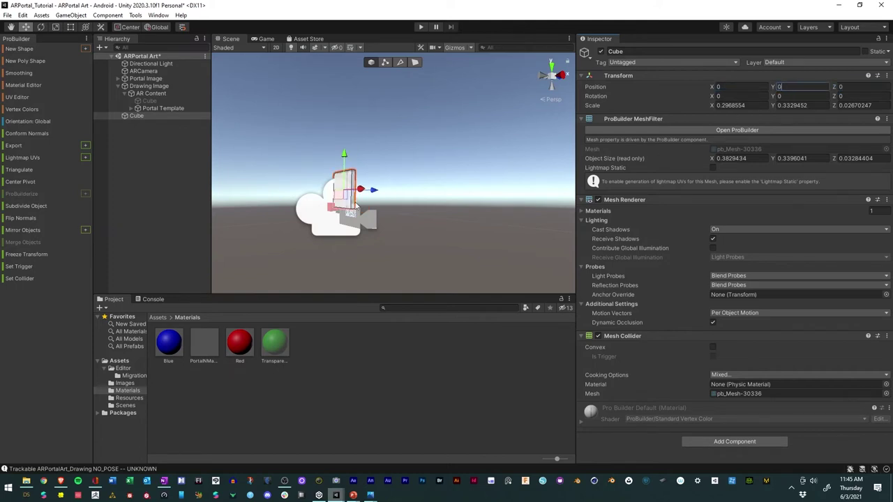
- Nudge the panel down over the drawing and apply the Transparent material
right_click(291, 253, "alt")
right_click_drag(291, 253, 426, 184, "alt")
left_click_drag(426, 185, 252, 185, "alt")
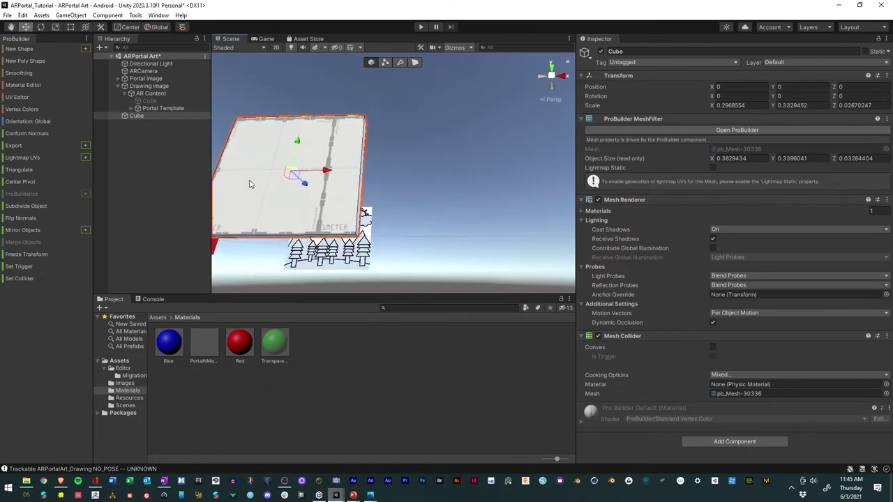
left_click_drag(335, 208, 348, 222)
left_click_drag(279, 245, 309, 256, "alt")
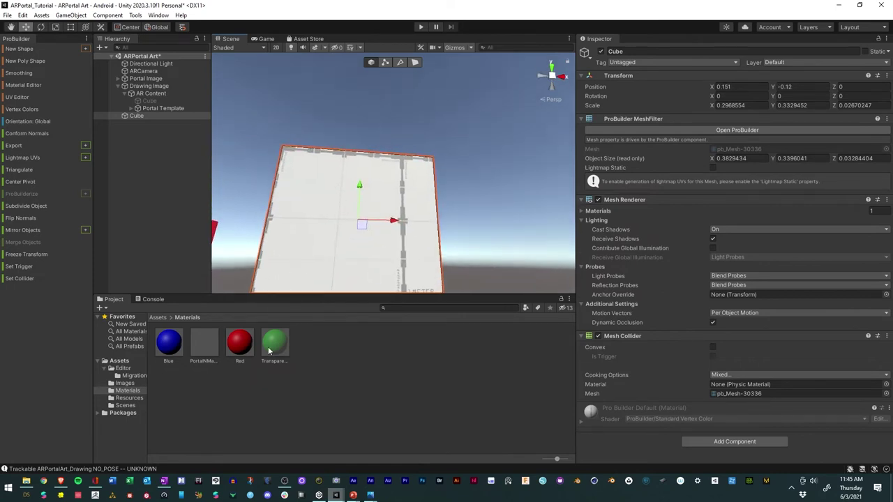
left_click_drag(273, 348, 316, 276)
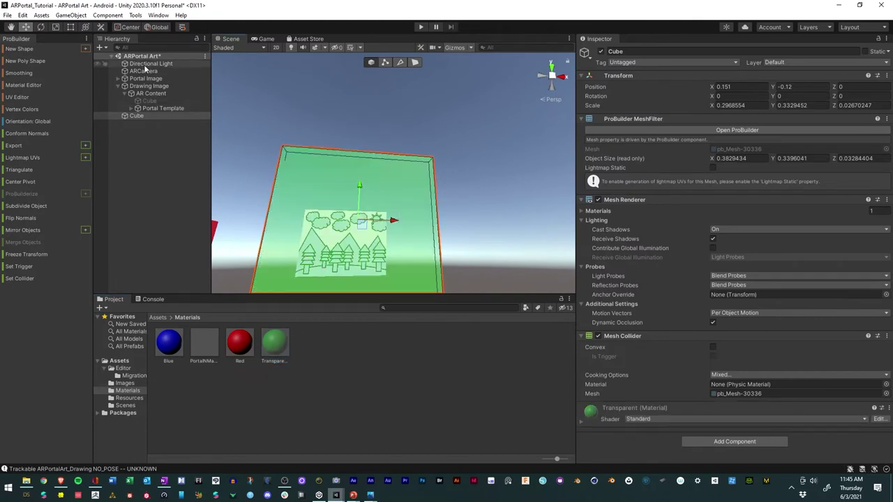
- Shorten, reposition and narrow the panel to about 0.22 × 0.18 × 0.03 around the drawing
left_click(57, 28)
left_click_drag(363, 189, 361, 198)
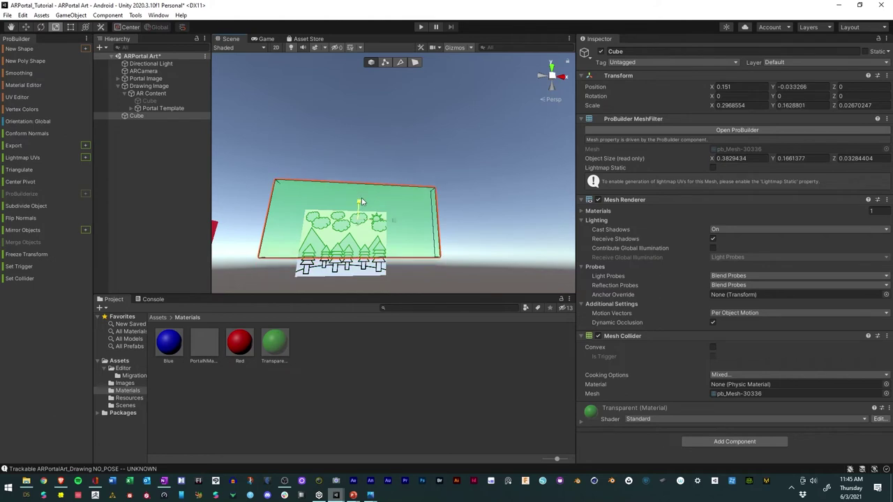
mouse_move(300, 260)
left_mouse_down("alt")
mouse_move(289, 266)
mouse_move(327, 223)
mouse_move(304, 259)
left_mouse_up("alt")
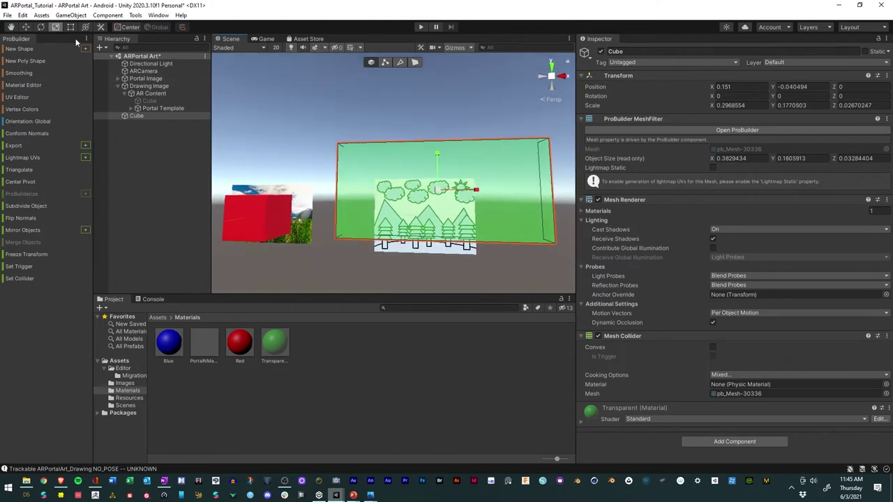
left_click(25, 26)
left_click_drag(436, 187, 424, 209)
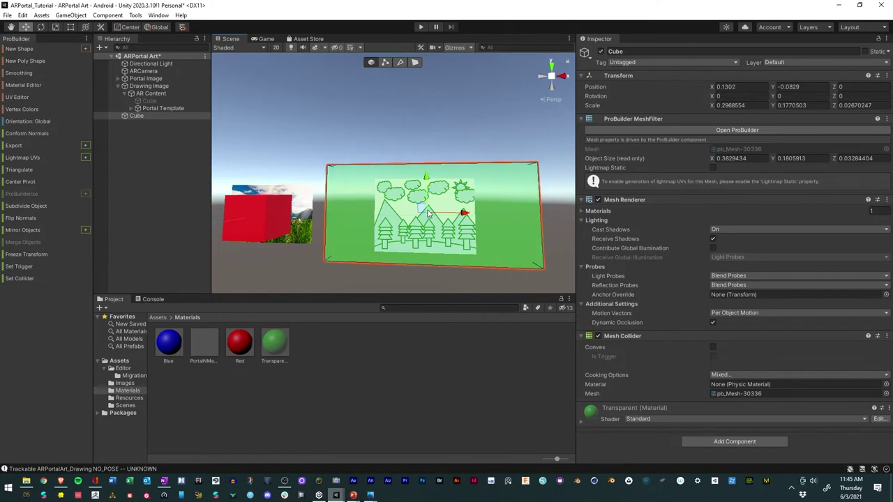
left_click(55, 27)
left_click_drag(469, 219, 455, 218)
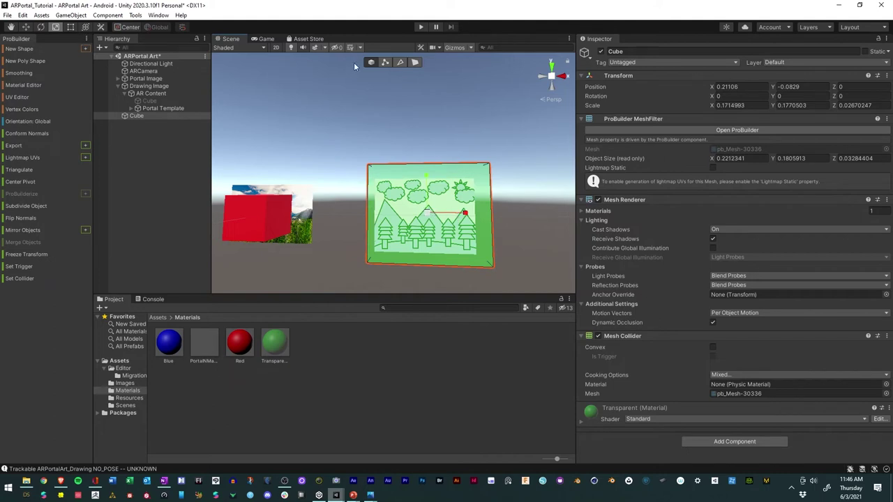
left_click(415, 63)
left_click_drag(492, 188, 432, 202, "alt")
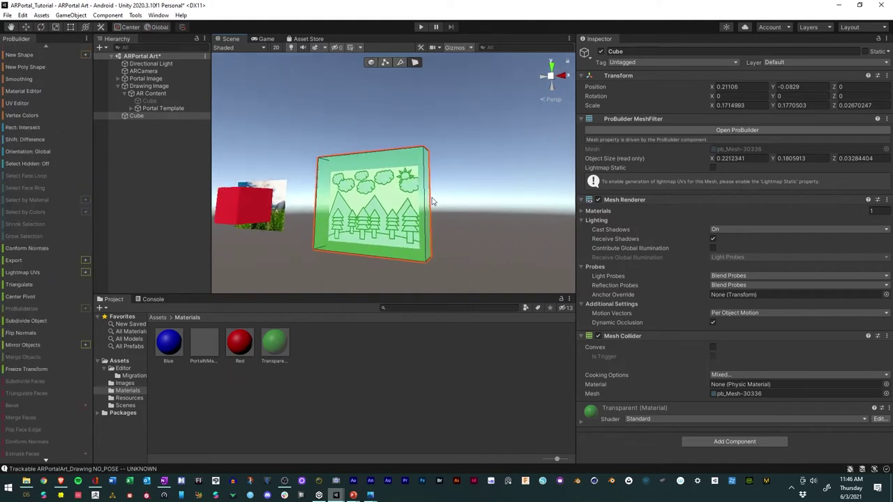
- Pull the panel's right face inward and push the panel slightly forward along Z
left_click(428, 203)
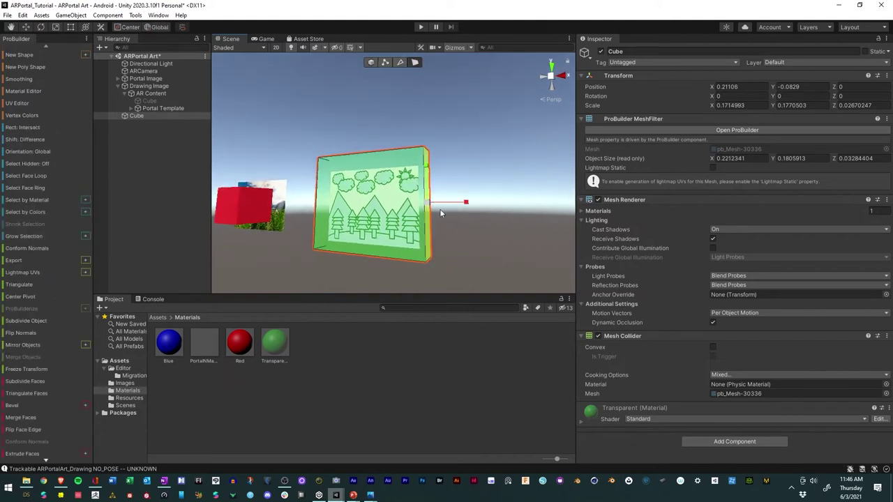
left_click(27, 27)
left_click_drag(467, 206, 319, 219)
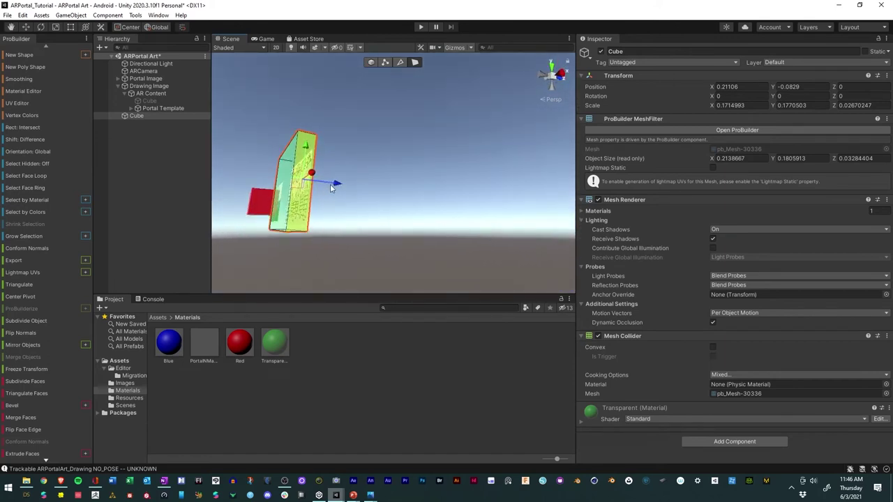
left_click(372, 63)
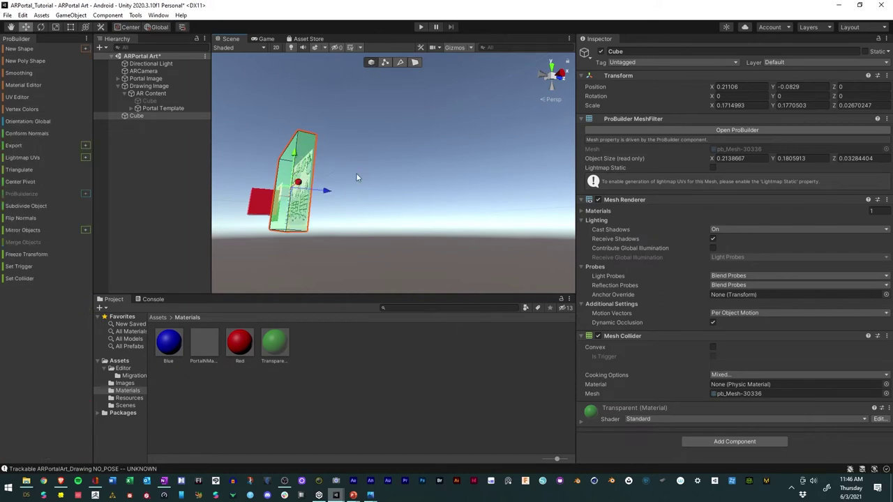
left_click_drag(332, 196, 432, 238)
scroll(477, 247, "up", 3)
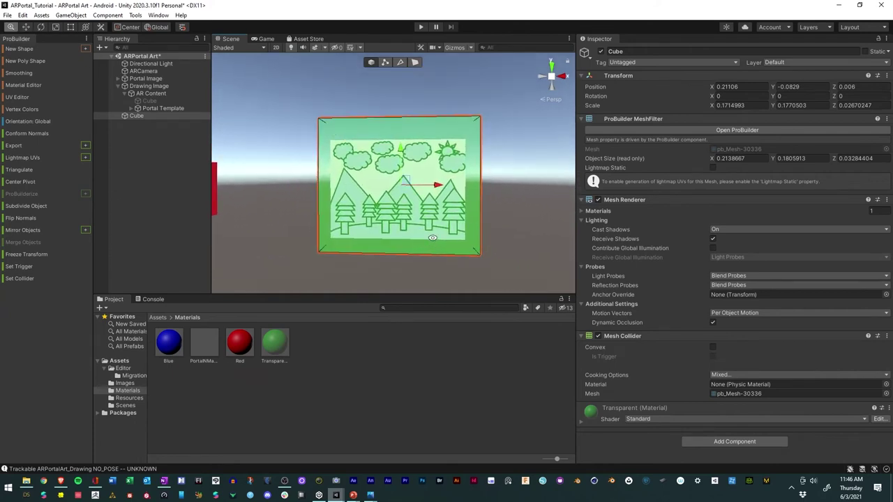
right_click_drag(433, 238, 473, 235, "alt")
- Rename the Cube to 'Picture frame' in the Hierarchy
left_click(397, 227)
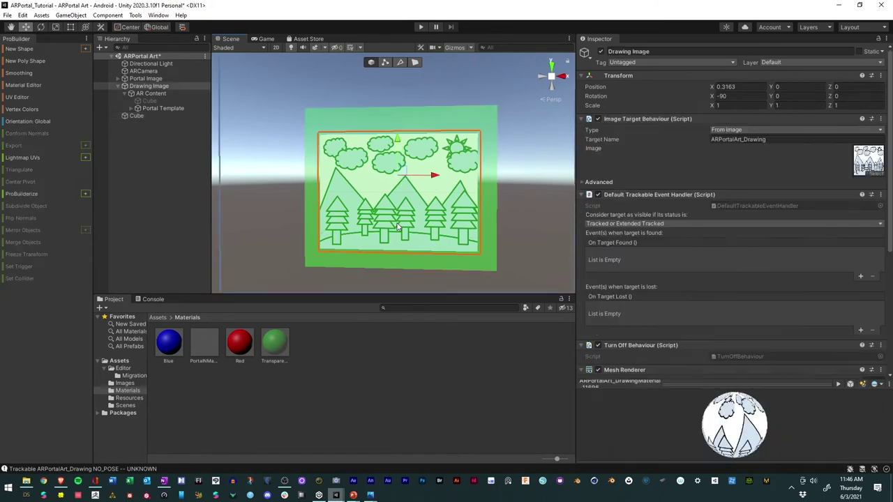
left_click(139, 116)
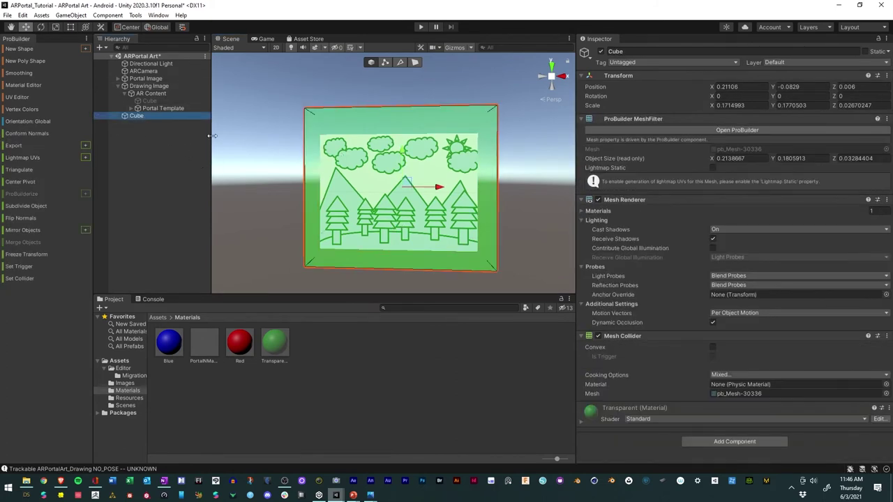
left_click(133, 116)
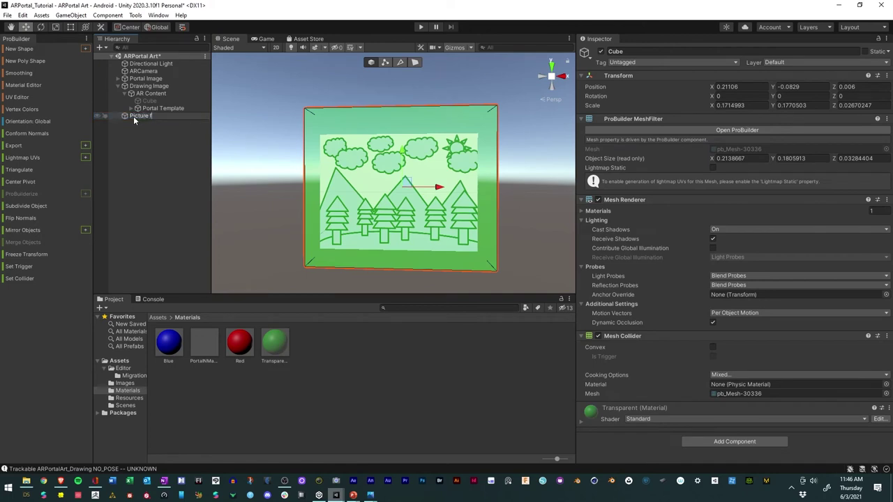
type("Picture frame")
key("Return")
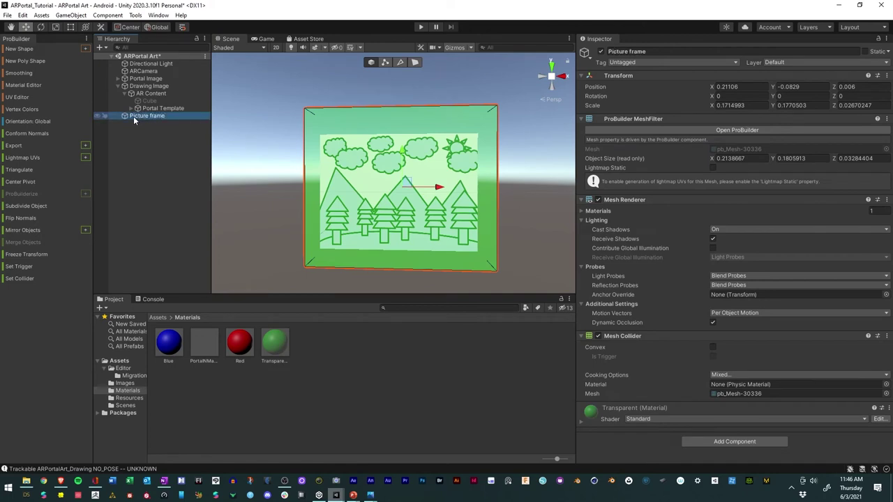
- Move Picture frame above Drawing Image in the Hierarchy
left_click(414, 62)
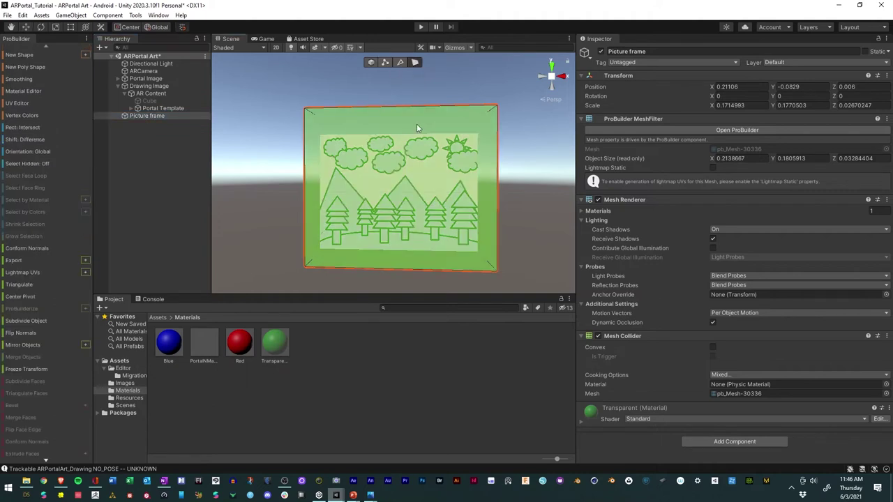
left_click(416, 122)
left_click_drag(522, 191, 275, 195, "alt")
left_click(254, 199, "shift")
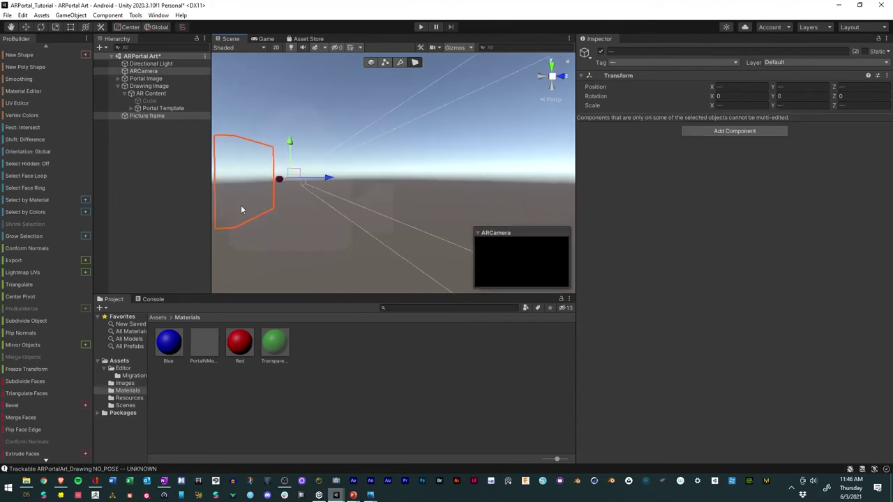
left_click_drag(251, 226, 330, 226, "alt")
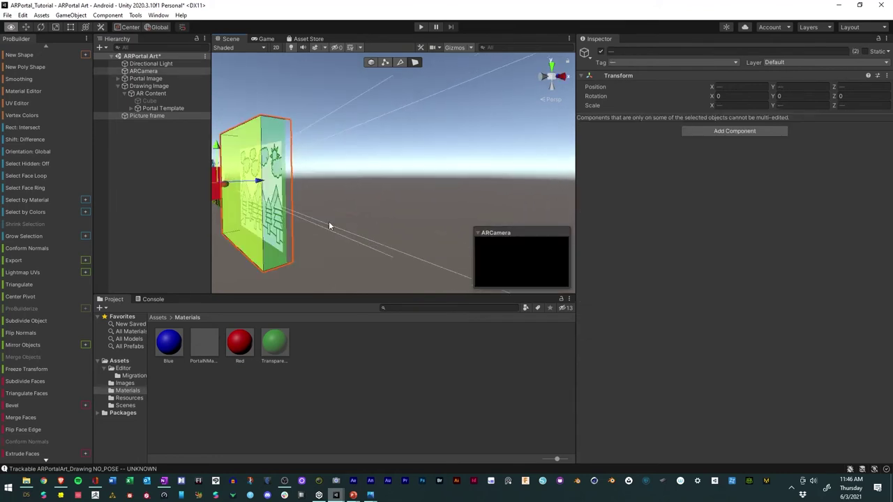
left_click(132, 116)
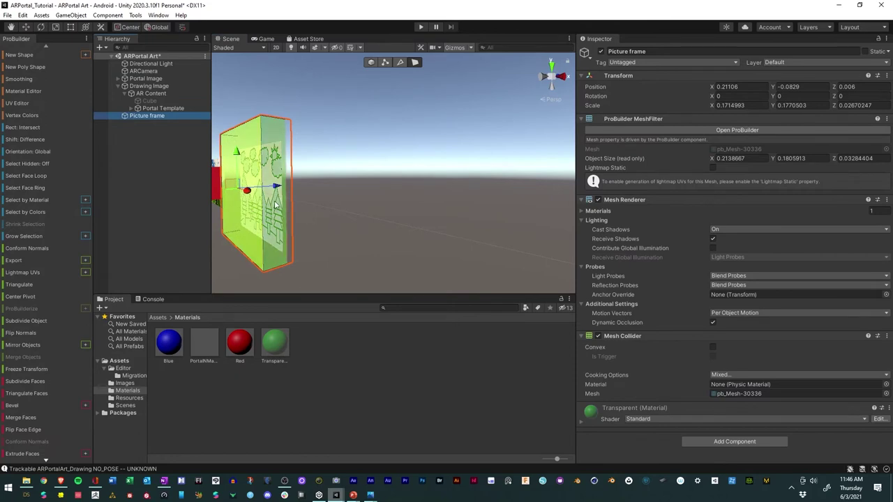
left_click_drag(135, 117, 139, 84)
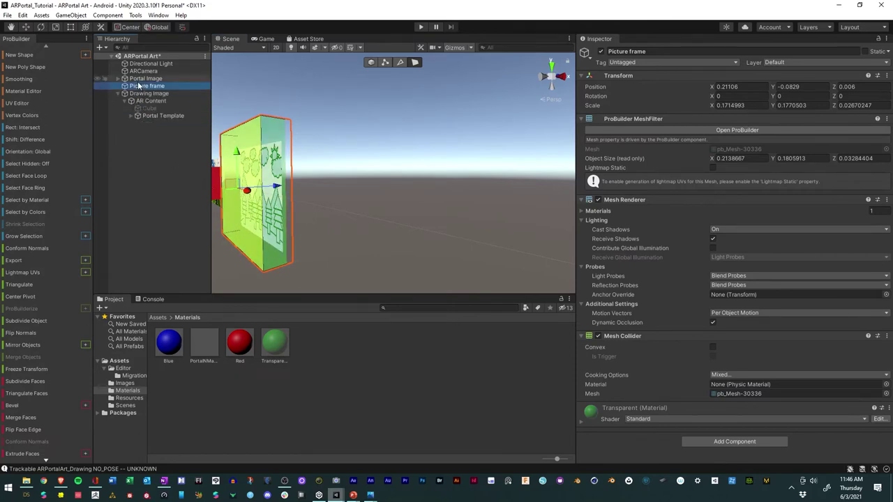
- Temporarily hide the Drawing Image while selecting and centring on the Picture frame
left_click(97, 94)
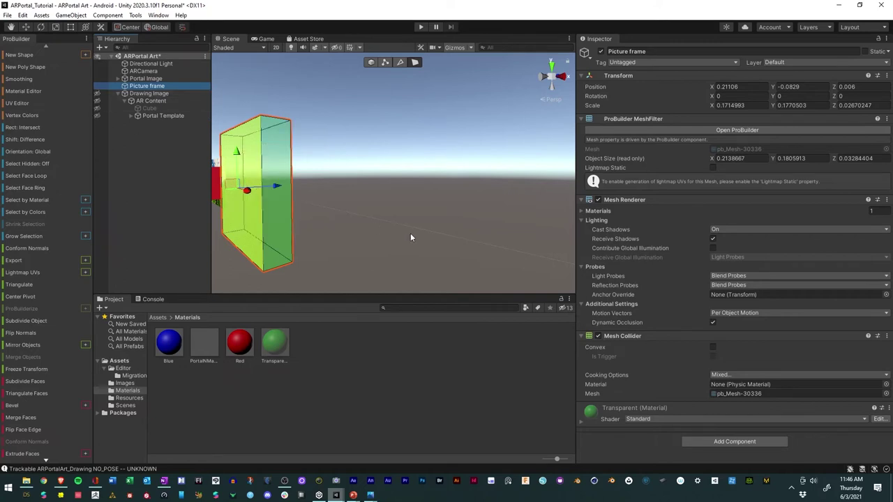
left_click_drag(419, 239, 324, 236, "alt")
left_click(325, 236)
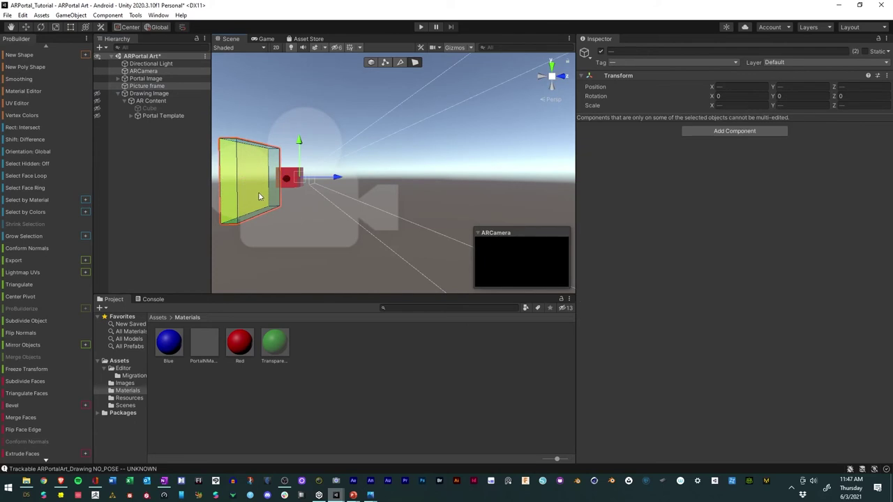
left_click(266, 178)
left_click(266, 190)
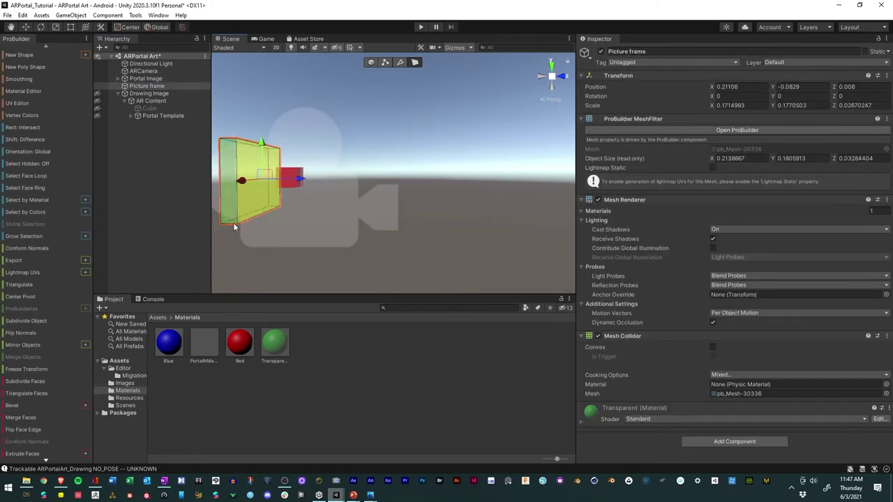
left_click_drag(233, 222, 265, 229, "alt")
key("f")
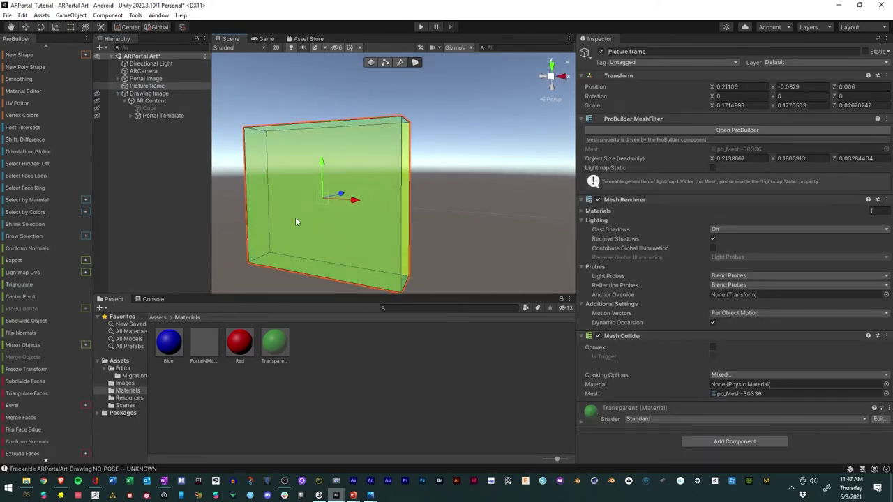
left_click_drag(458, 242, 171, 150, "alt")
left_click(97, 94)
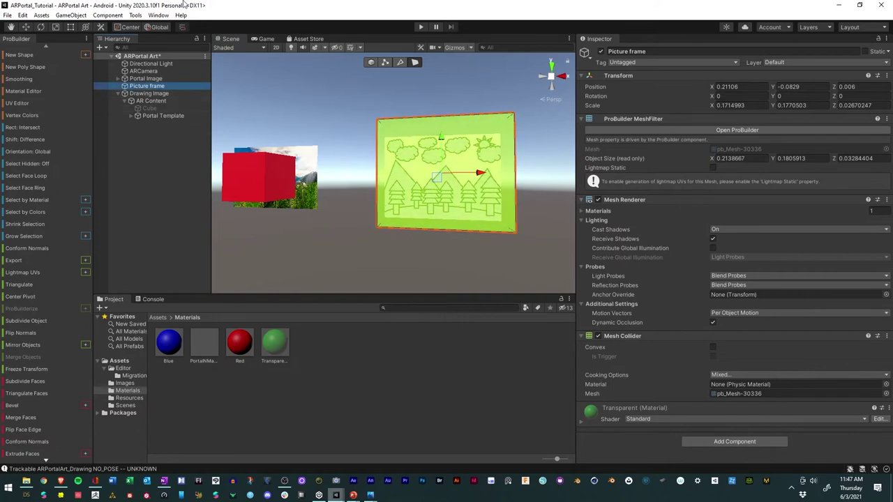
- Scale the frame's front face inward to form a raised border
left_click(56, 27)
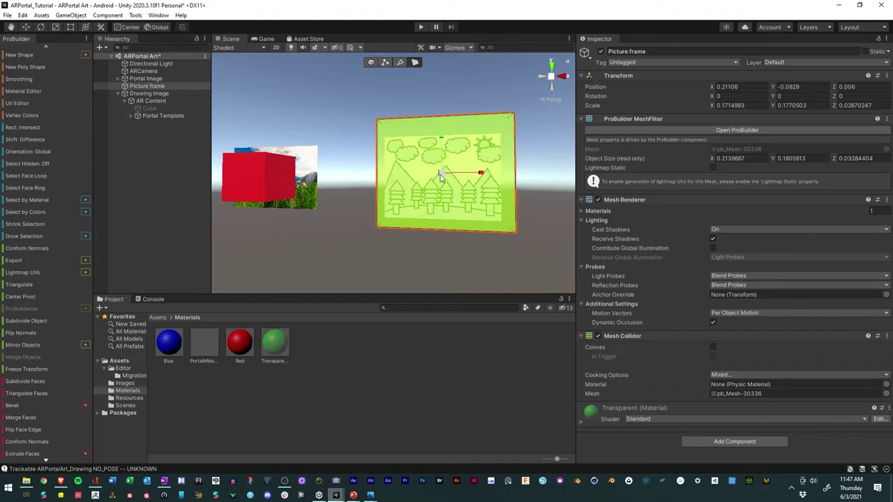
left_click_drag(440, 178, 438, 180)
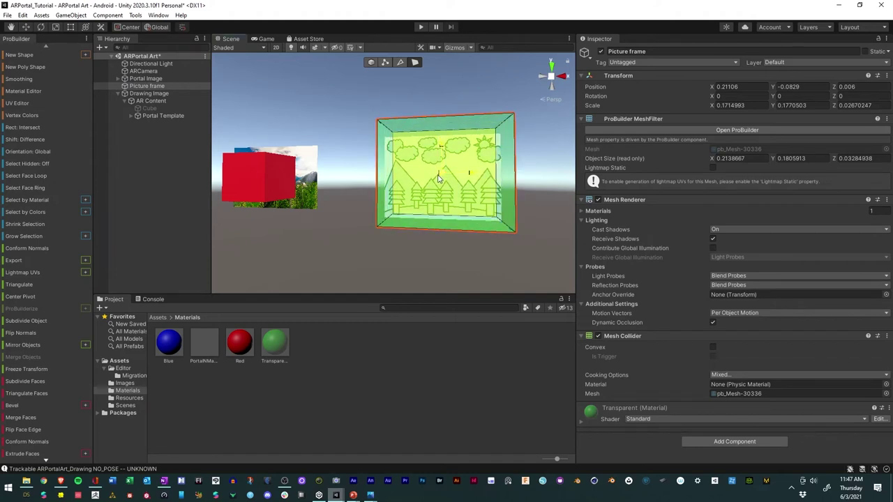
mouse_move(441, 239)
left_mouse_down("alt")
mouse_move(448, 233)
mouse_move(424, 215)
mouse_move(441, 226)
left_mouse_up("alt")
scroll(403, 212, "up", 4)
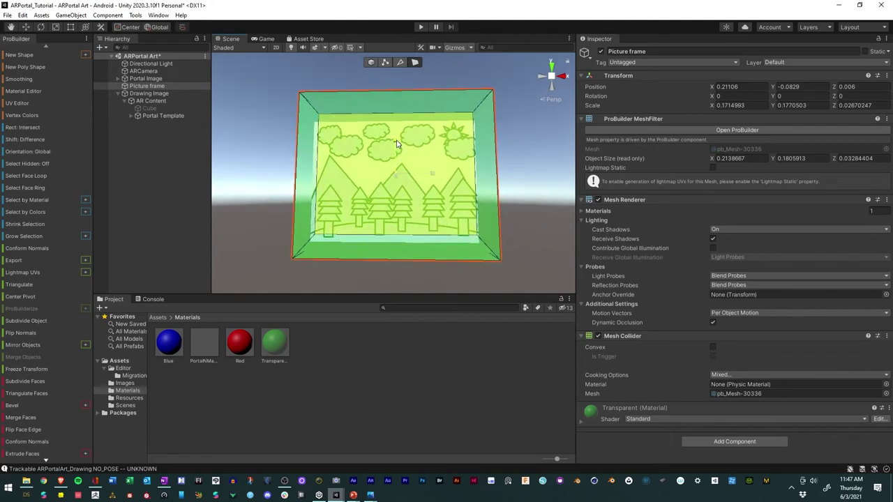
left_click_drag(429, 174, 424, 162, "alt")
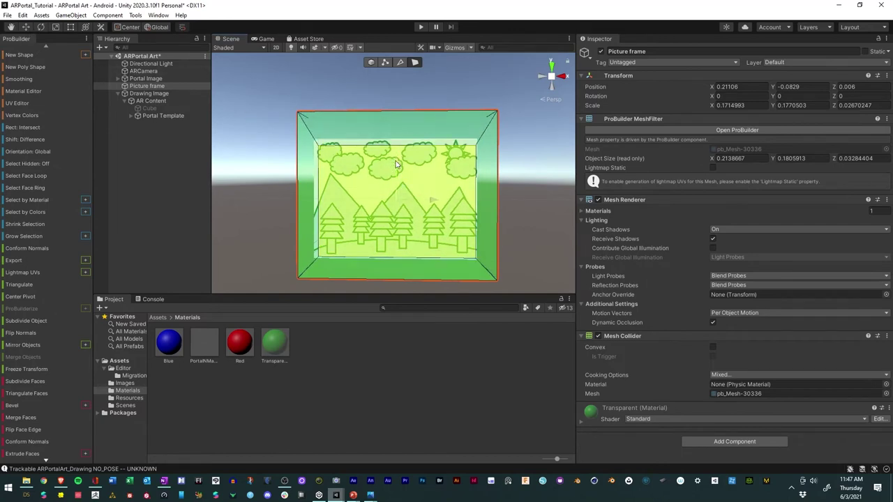
scroll(392, 175, "up", 3)
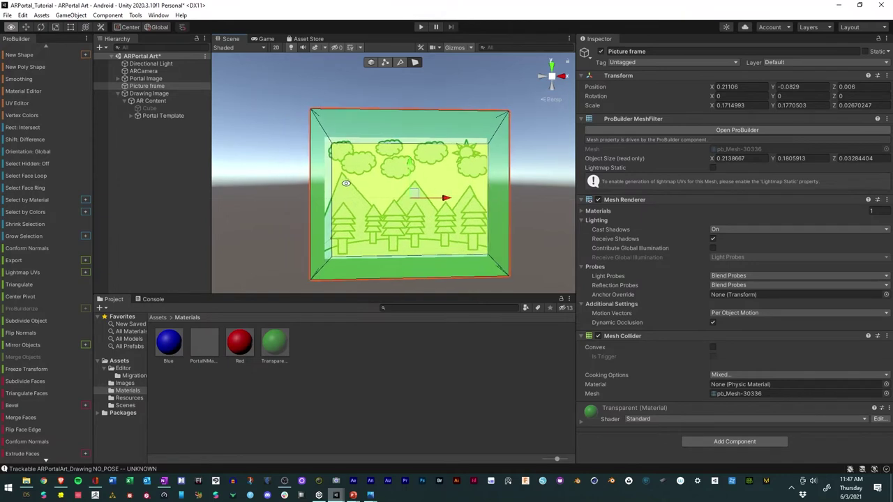
scroll(384, 177, "up", 1)
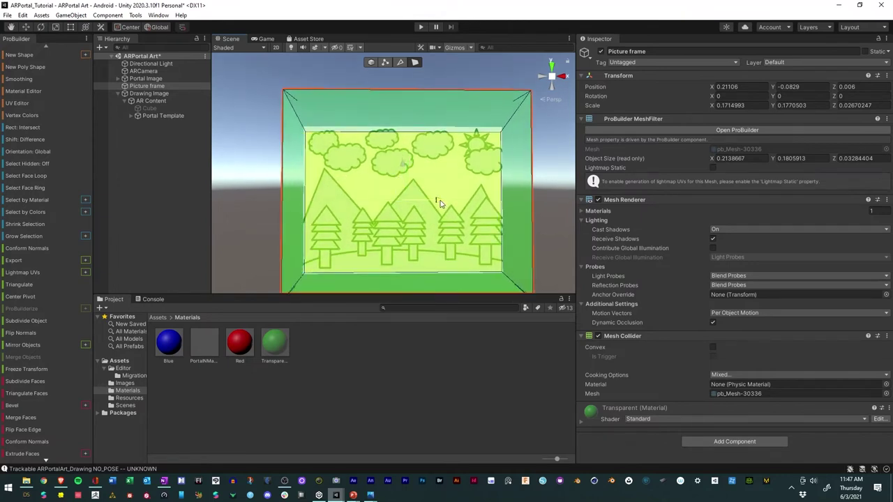
left_click_drag(440, 202, 392, 225, "alt")
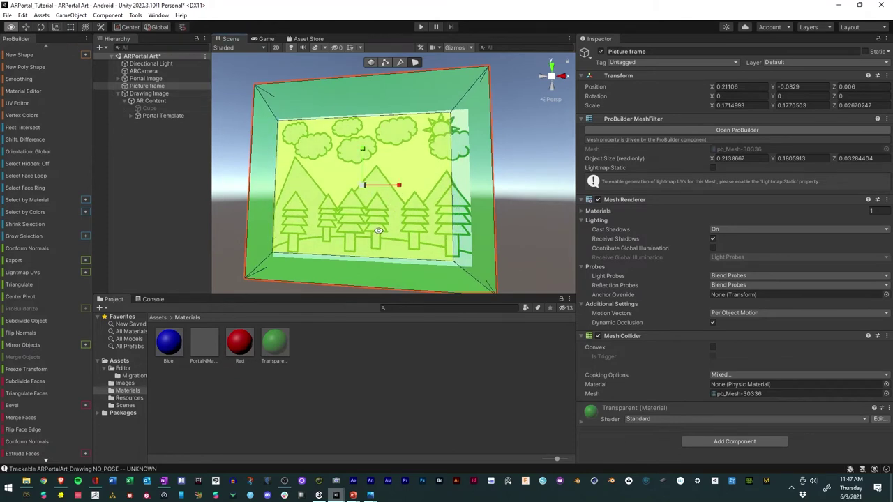
left_click_drag(400, 189, 399, 233, "alt")
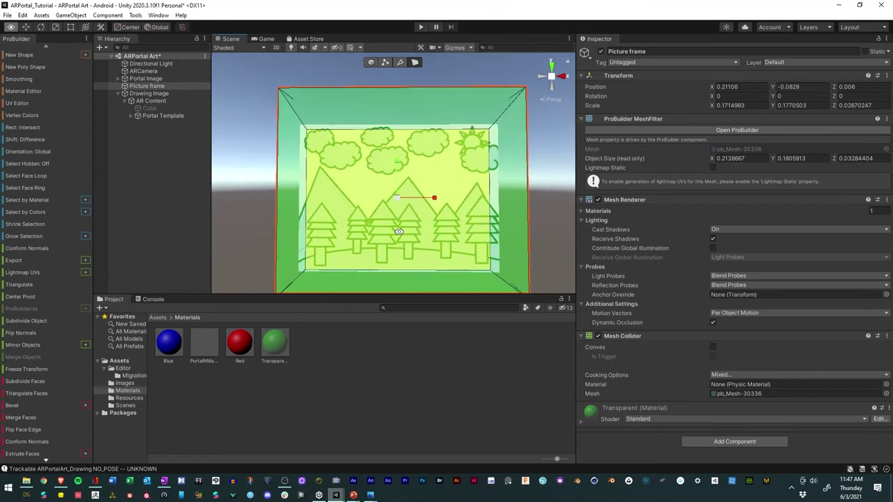
- Inspect the frame in orthographic and perspective views, then reselect Picture frame
left_click(551, 78)
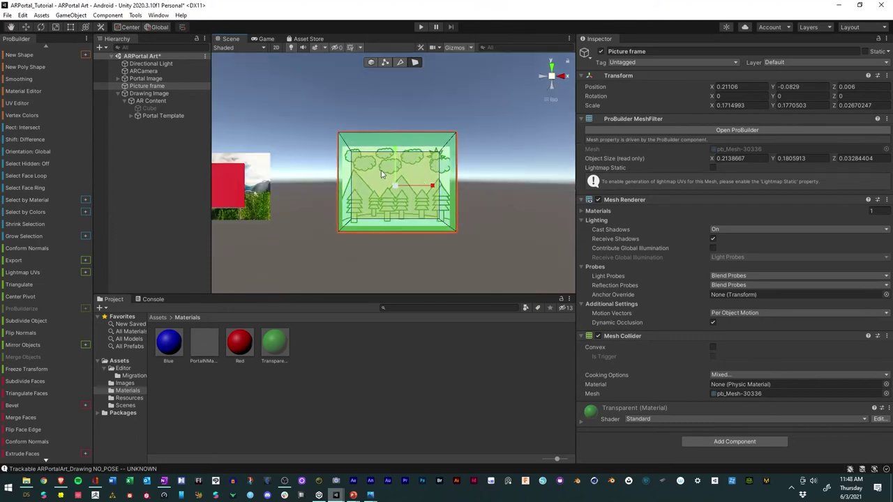
left_click(548, 99)
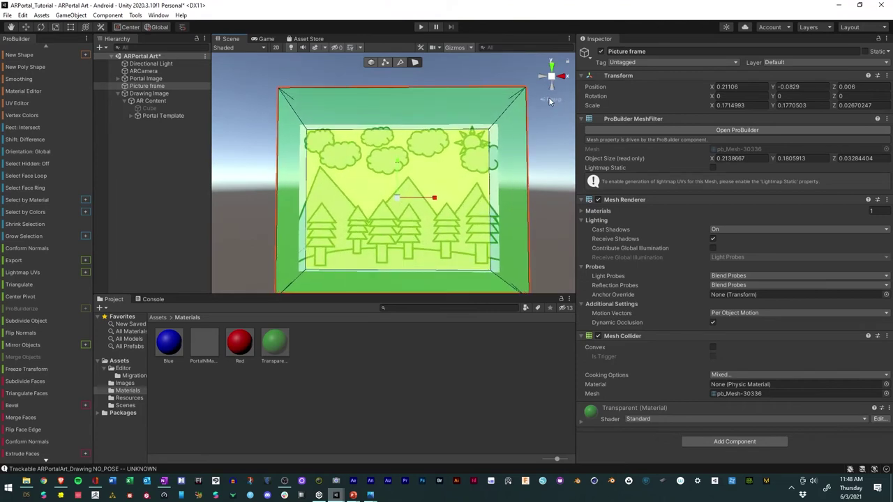
left_click(551, 99)
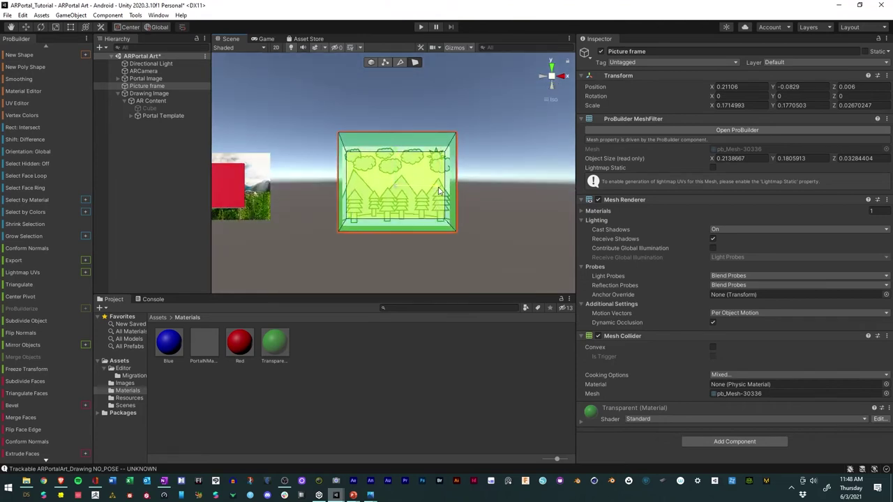
left_click_drag(448, 230, 447, 223, "alt")
left_click(550, 79)
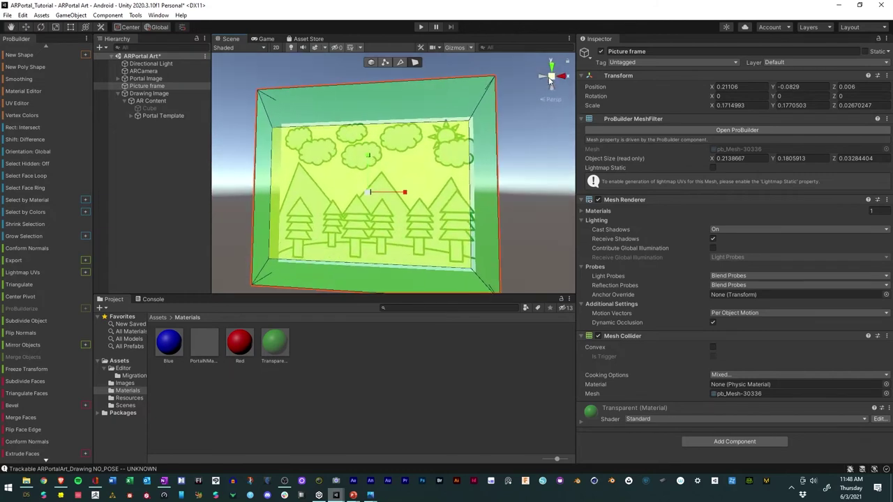
mouse_move(377, 152)
left_mouse_down("alt")
mouse_move(410, 151)
mouse_move(388, 152)
left_mouse_up("alt")
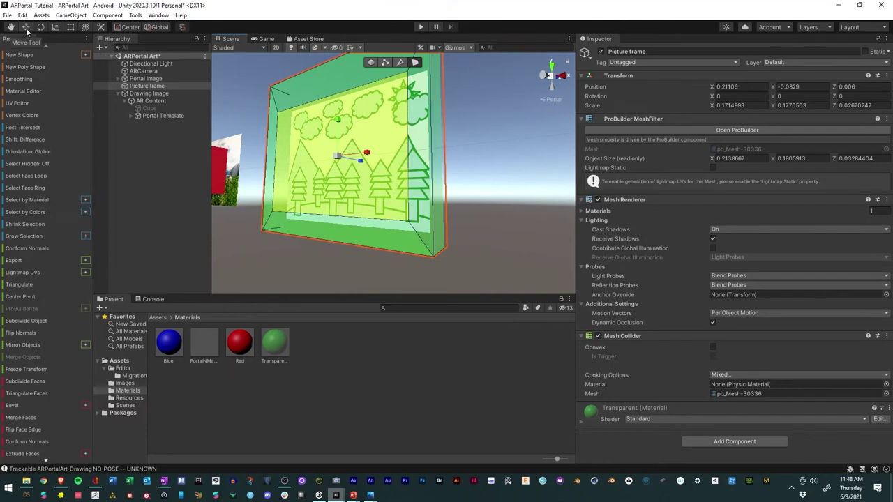
left_click(286, 259)
left_click(323, 151)
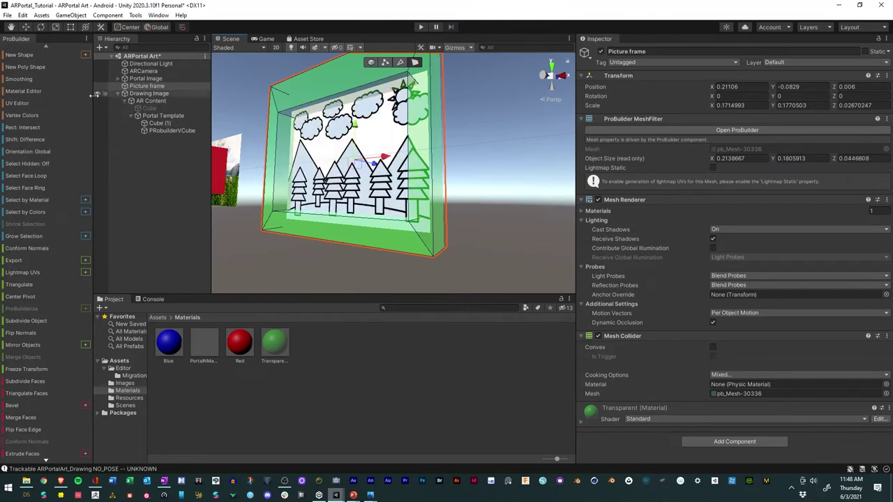
- Hide the Drawing Image and push the frame's inner face back into a recess
left_click(97, 92)
left_click_drag(471, 230, 387, 227, "alt")
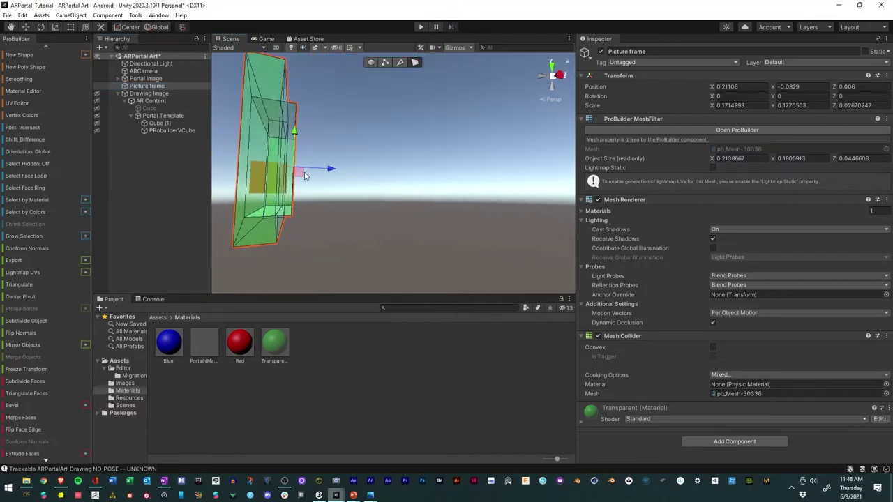
left_click_drag(328, 172, 320, 172)
left_click_drag(312, 215, 434, 275, "alt")
- Delete the frame's front recessed inner face
left_click(422, 266)
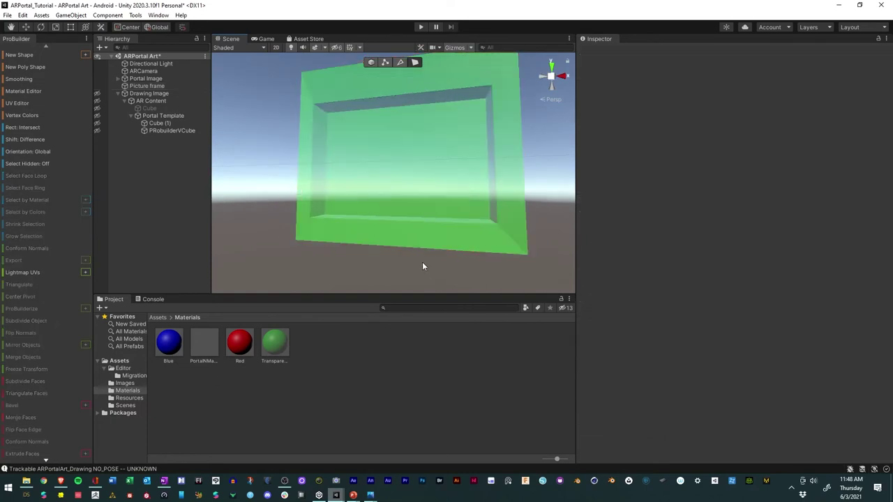
left_click(393, 182)
left_click(384, 205)
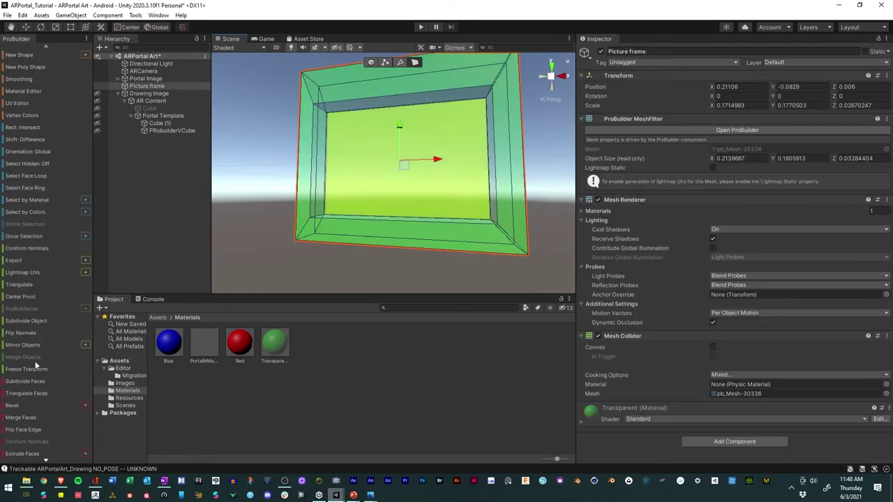
scroll(21, 411, "down", 3)
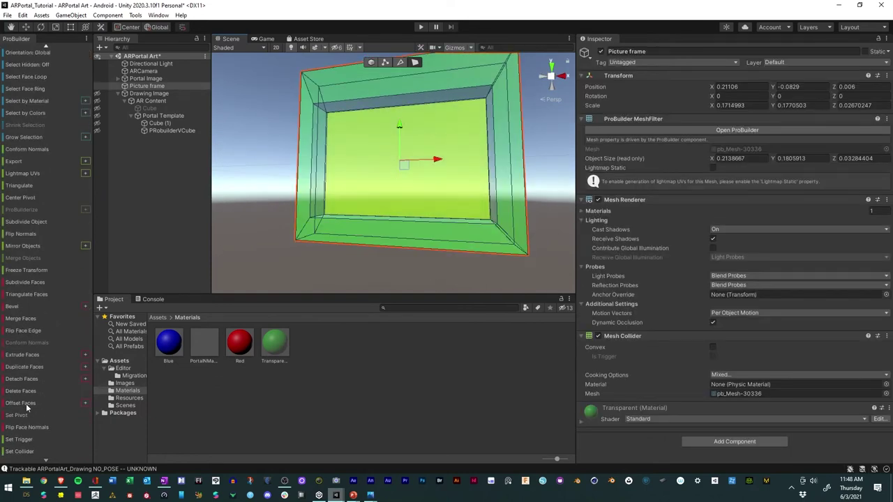
left_click(21, 392)
- Select the frame's remaining back inner face
right_click_drag(432, 244, 353, 232)
left_click_drag(266, 225, 325, 206, "alt")
left_click(362, 176)
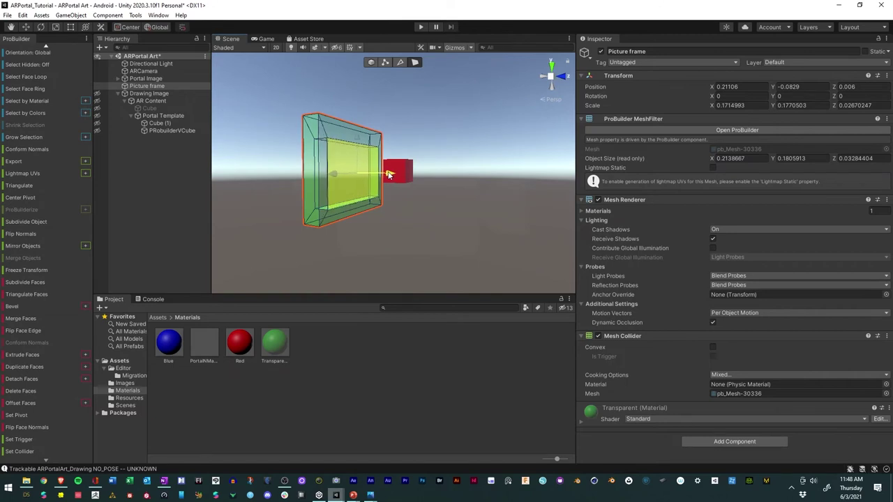
left_click_drag(389, 174, 387, 175)
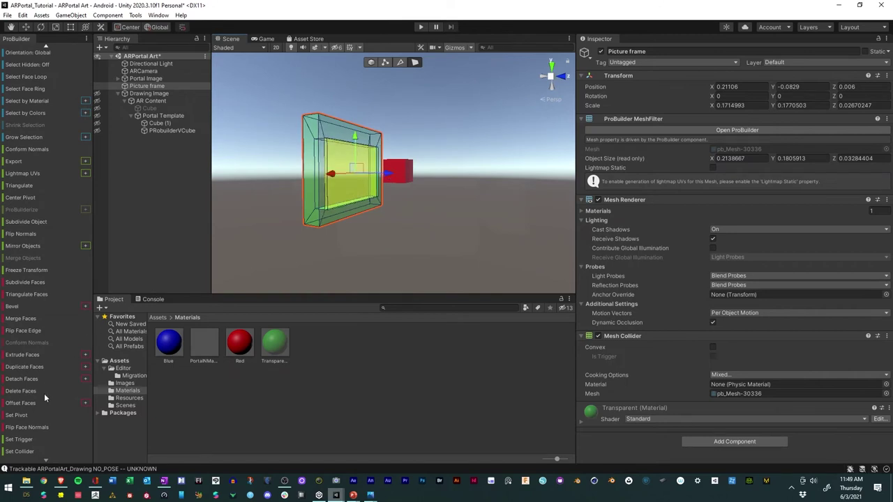
- Delete the remaining inner face to open a hole through the frame
left_click(21, 391)
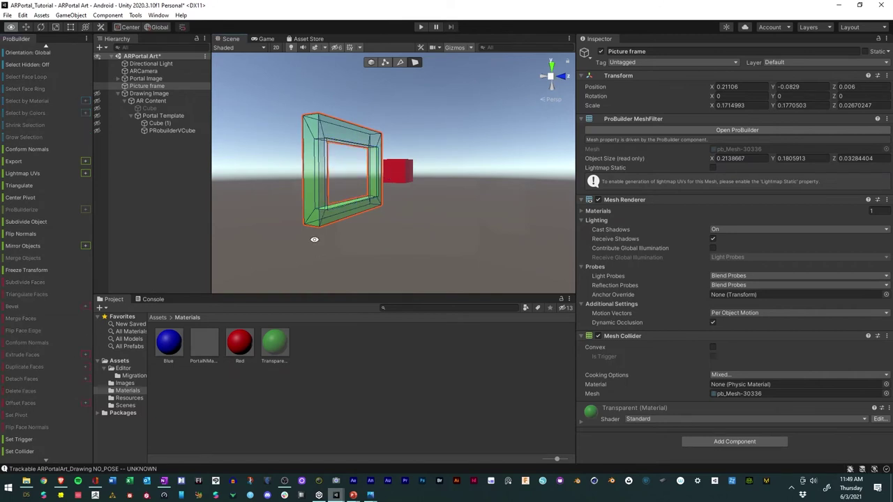
left_click_drag(314, 239, 586, 262, "alt")
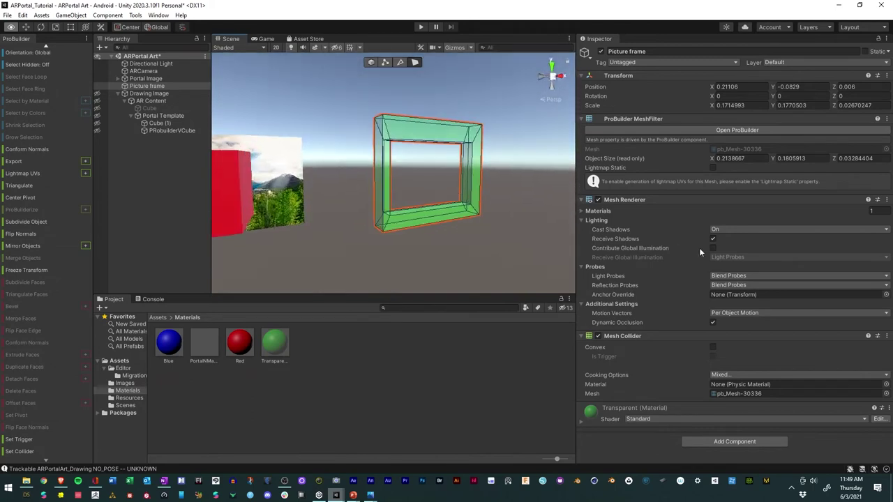
left_click_drag(701, 253, 604, 237, "alt")
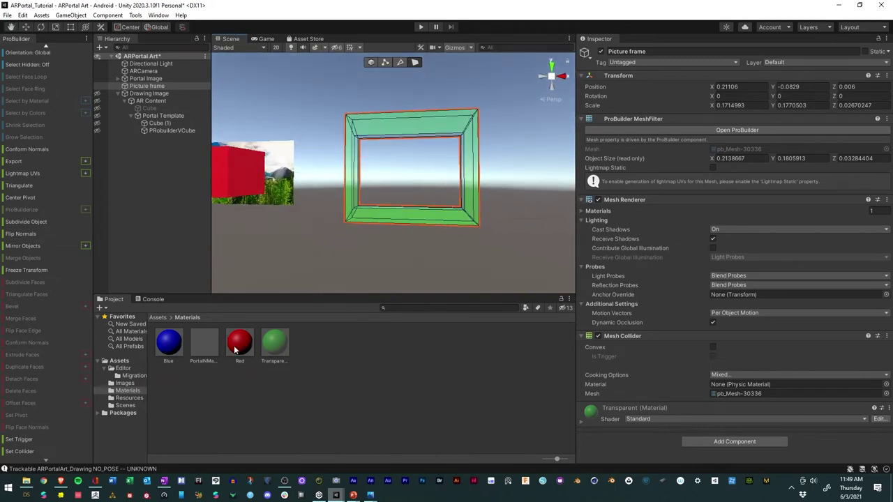
- Apply the Red material to the Picture frame
left_click_drag(241, 344, 391, 219)
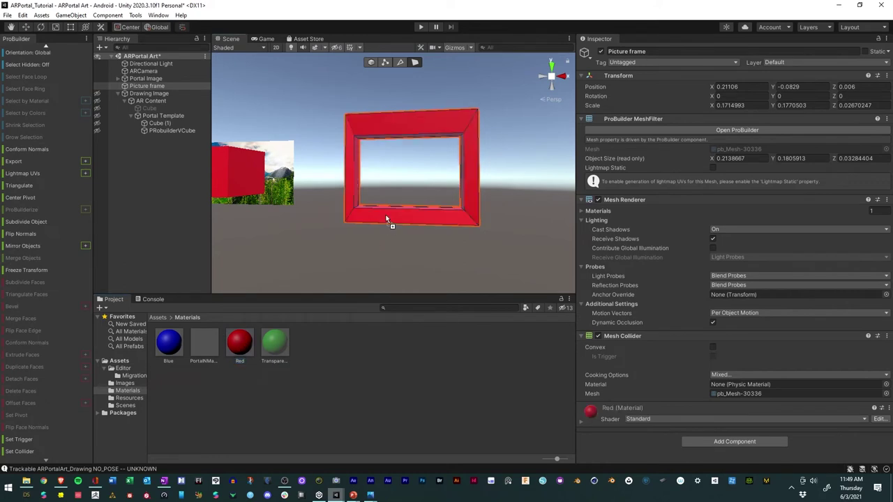
left_click(401, 261)
left_click_drag(443, 255, 501, 277, "alt")
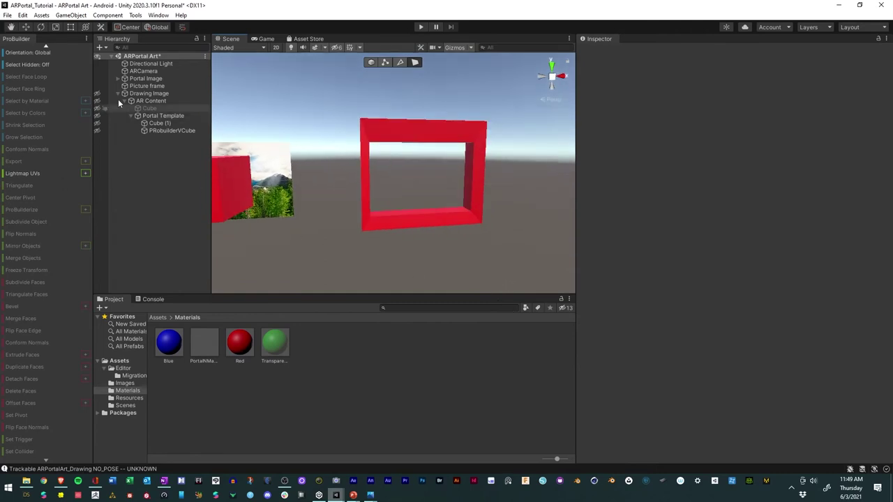
- Show the Drawing Image, nest Picture frame under Portal Template, and save the scene
left_click(97, 94)
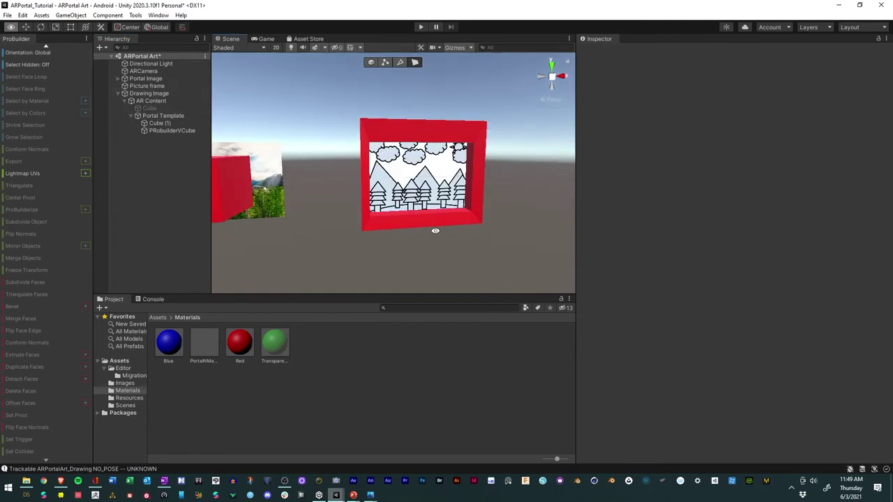
mouse_move(363, 209)
left_mouse_down("alt")
mouse_move(296, 206)
mouse_move(285, 244)
mouse_move(539, 205)
mouse_move(533, 239)
mouse_move(470, 232)
left_mouse_up("alt")
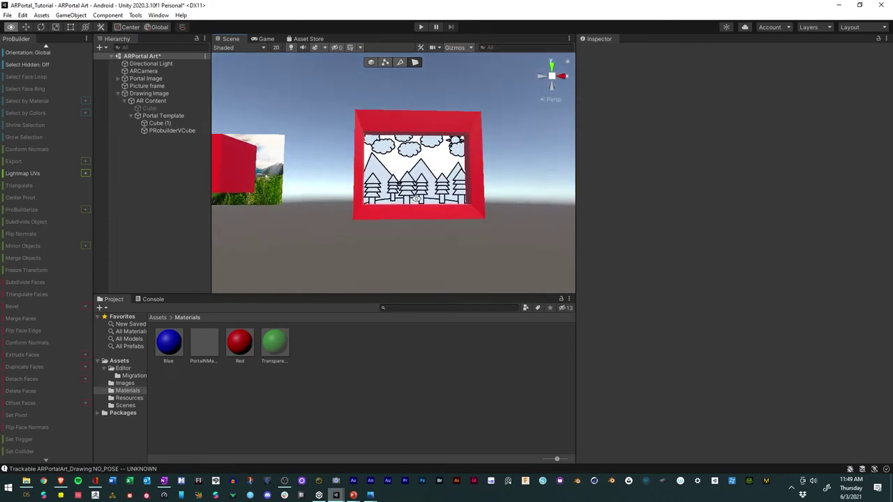
left_click(133, 87)
left_click_drag(146, 116, 151, 132)
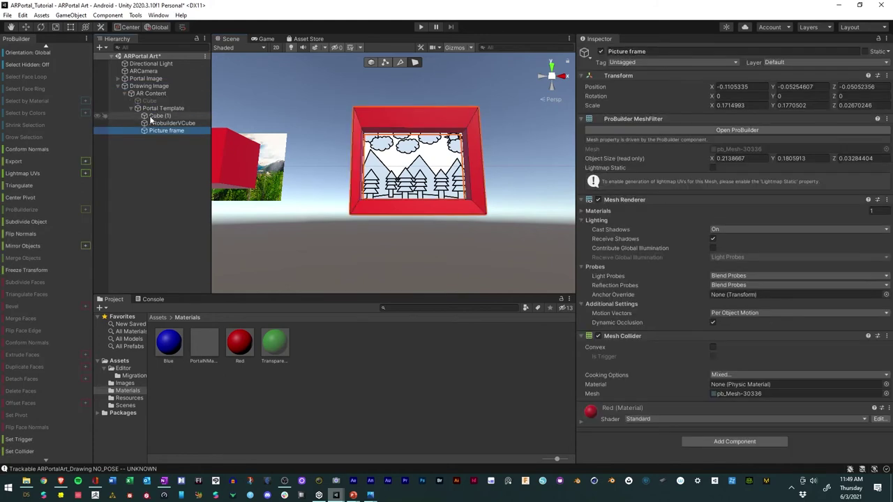
left_click(167, 152)
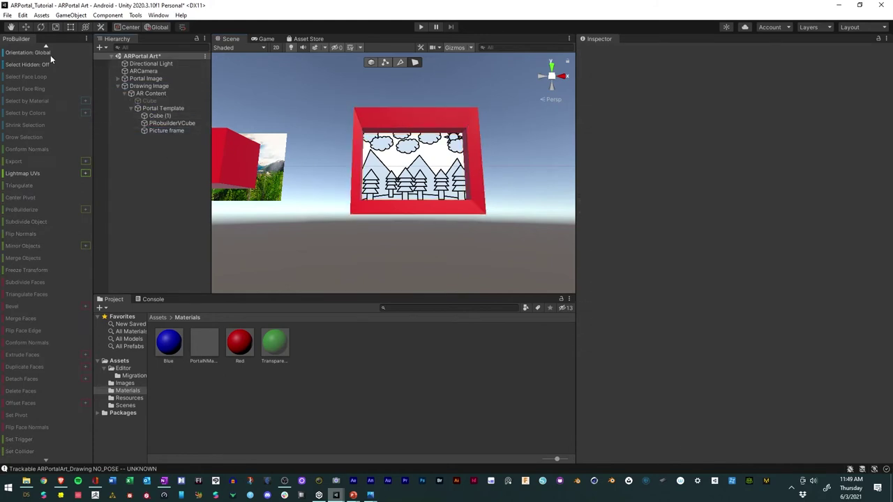
left_click(12, 18)
left_click(28, 60)
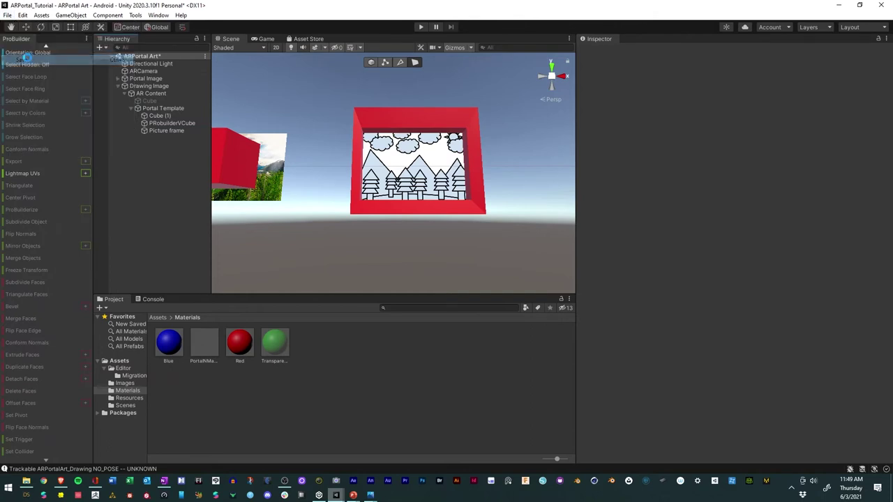
- Run the saved portal scene with the red picture frame in Play mode
left_click(421, 28)
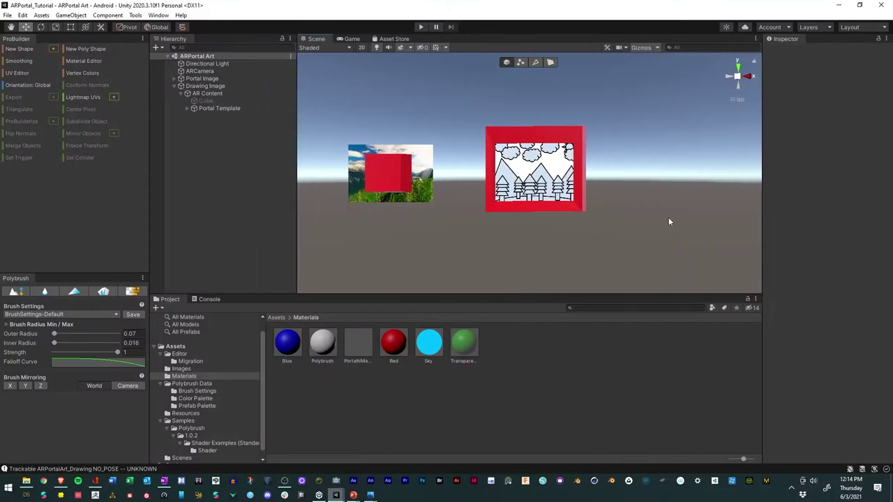
- Move Portal Template to the scene root, hide the Drawing Image, and expand Portal Template
left_click_drag(668, 217, 609, 217, "alt")
left_click_drag(206, 112, 206, 86)
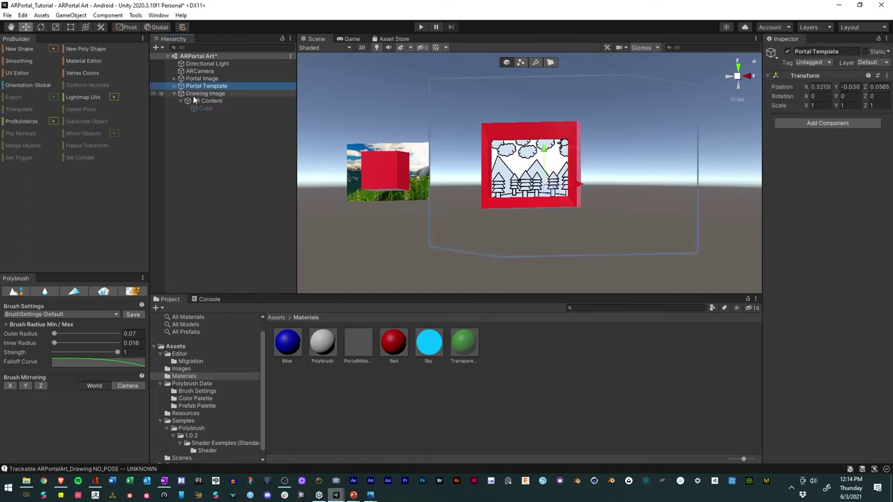
left_click(153, 93)
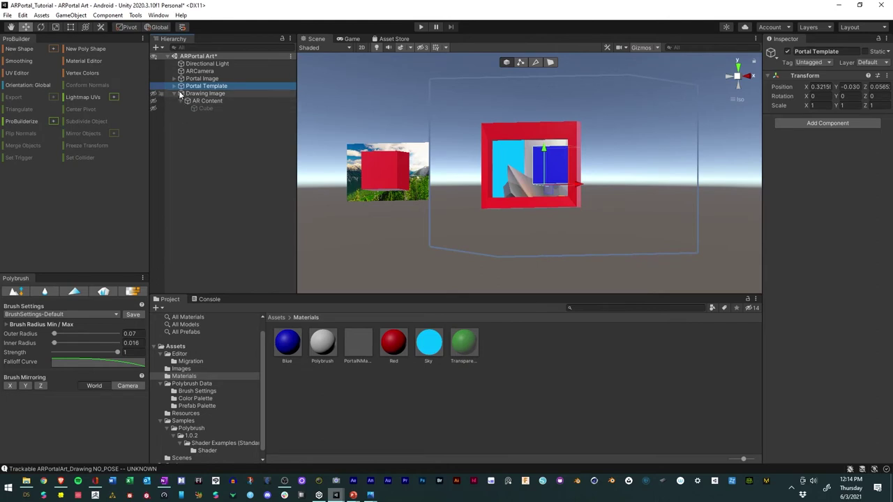
left_click(175, 86)
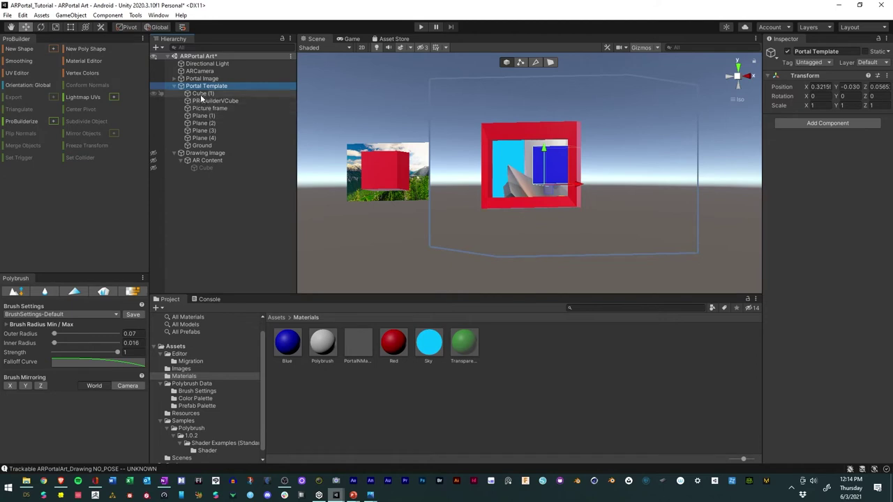
- Nest Plane (1) through Plane (4) under the Ground object
left_click(203, 138)
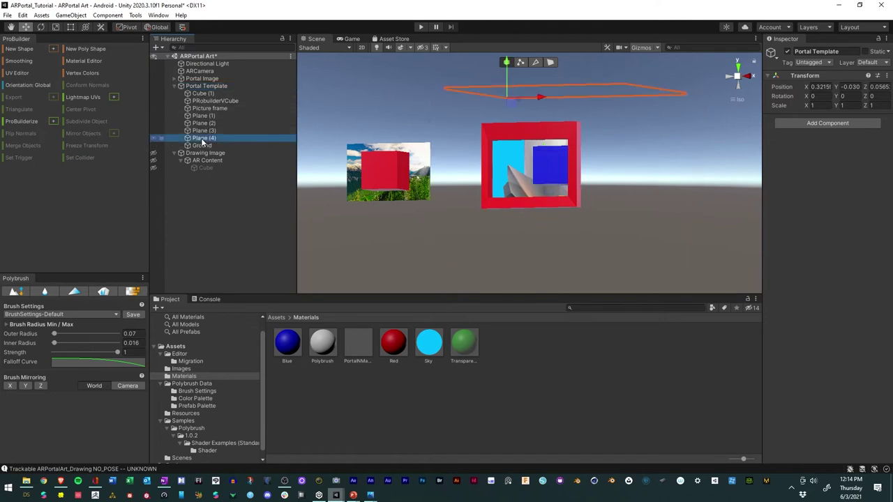
left_click(203, 116, "shift")
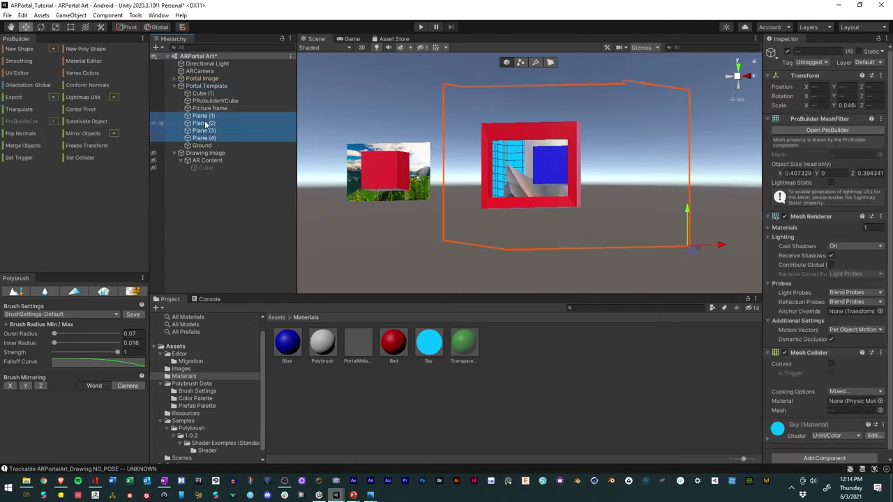
left_click_drag(206, 120, 210, 146)
left_click(199, 116)
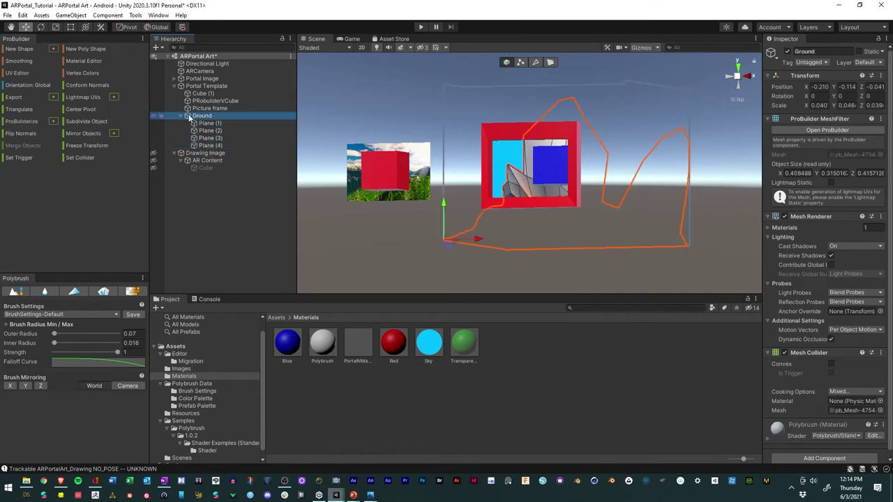
left_click(187, 116)
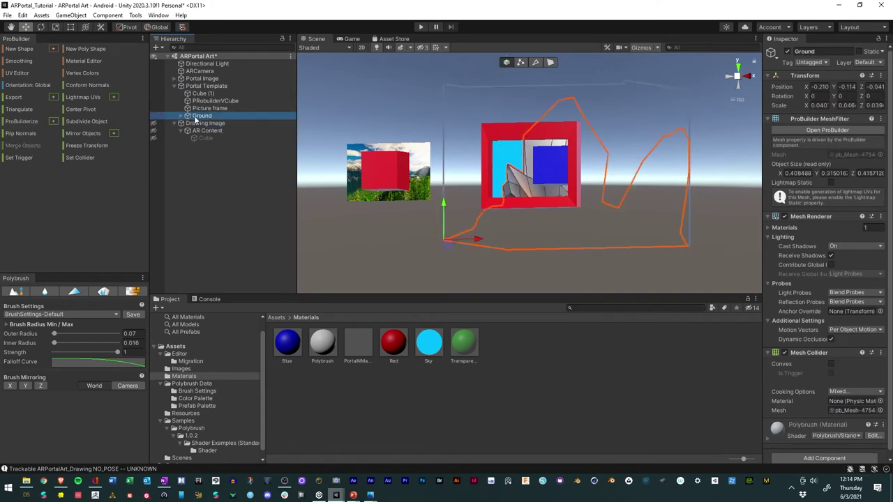
left_click_drag(196, 144, 190, 102)
- Move Ground out of Portal Template to the scene root and view the landscape
left_click(174, 87)
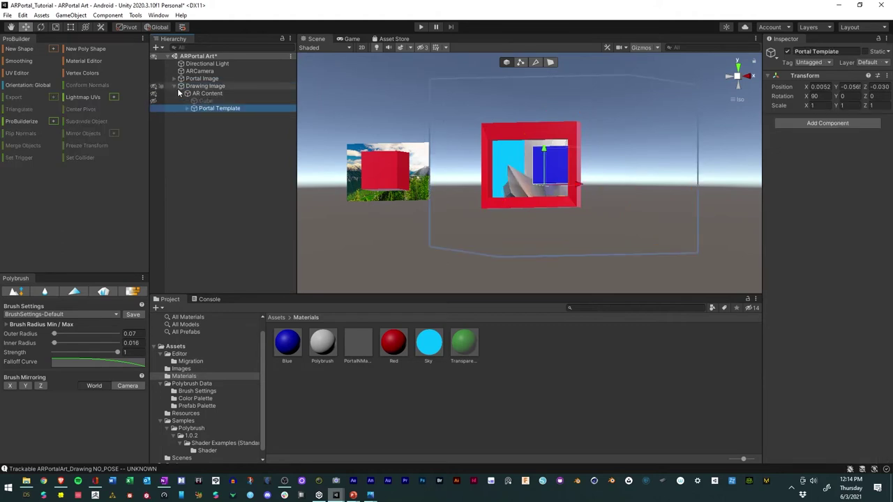
left_click(186, 111)
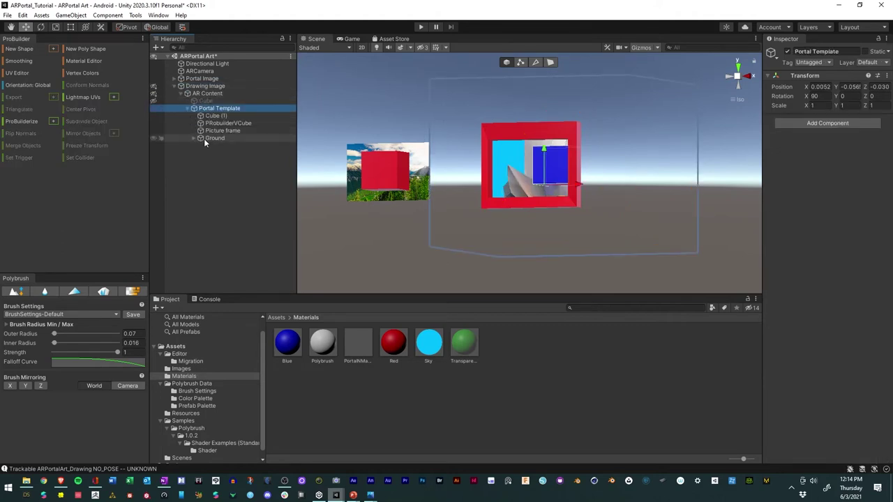
left_click_drag(210, 138, 203, 84)
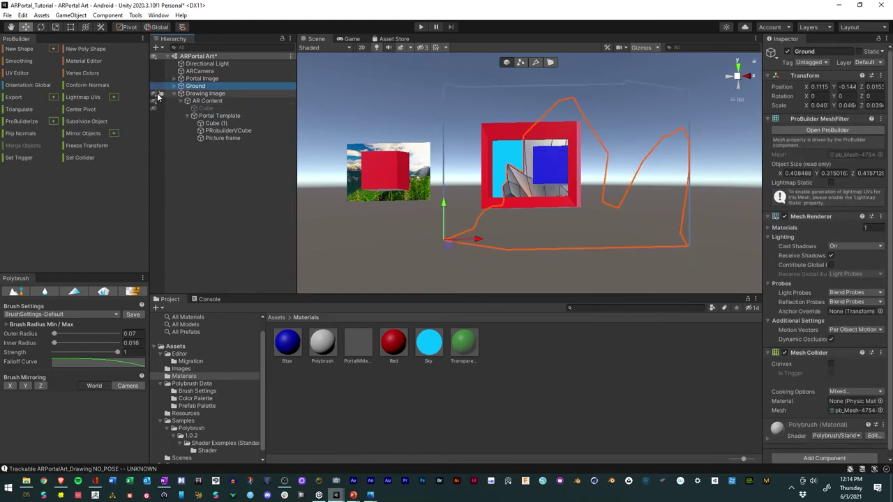
left_click(488, 171)
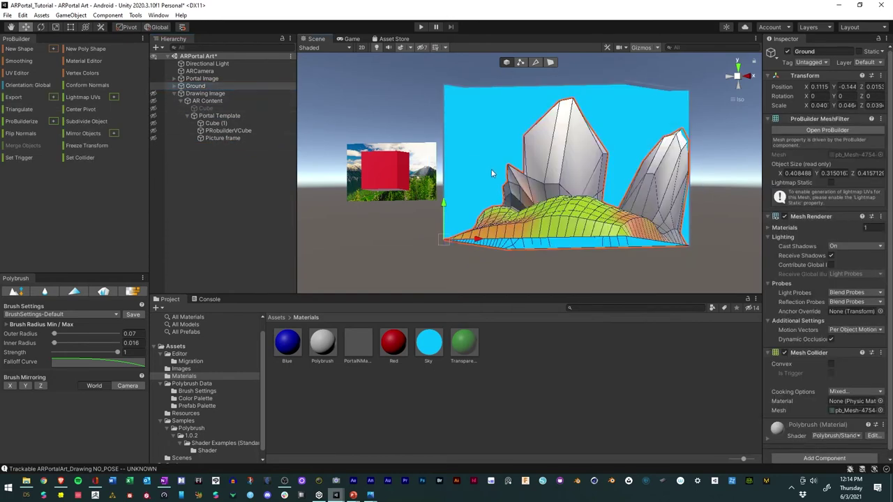
left_click_drag(479, 174, 497, 226, "alt")
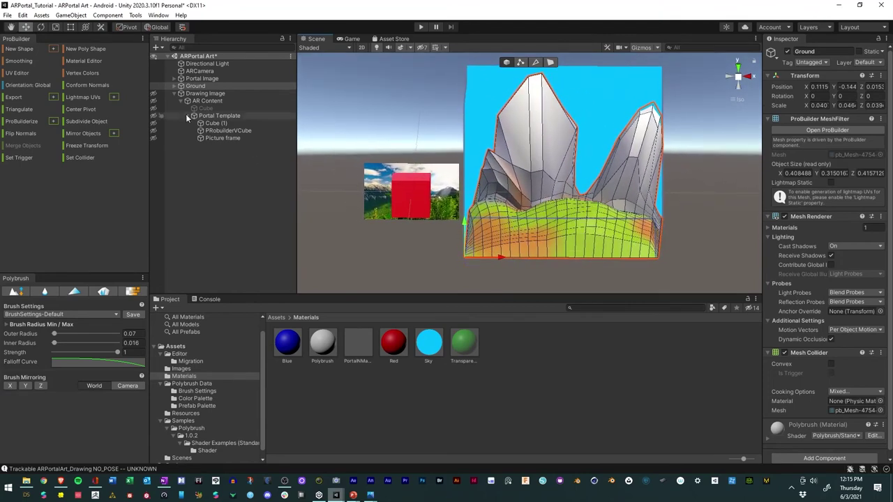
- Save the scene, then open the Unity Asset Store website in the browser
left_click(7, 14)
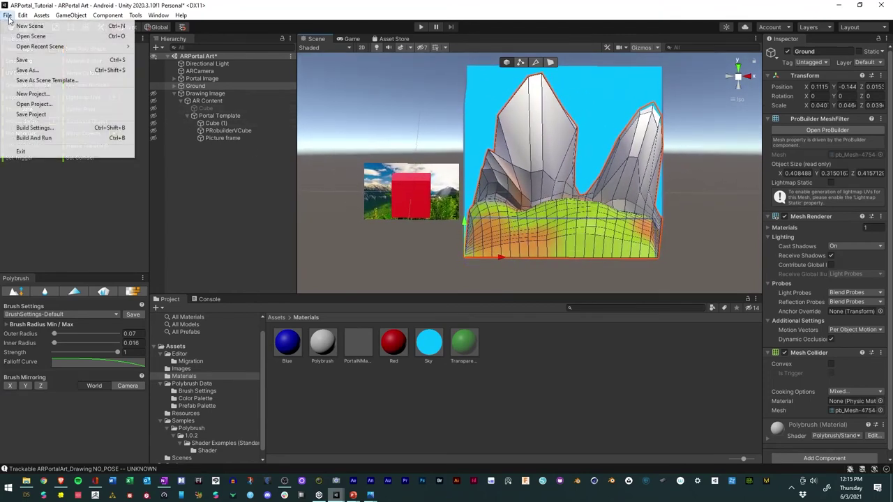
left_click(21, 60)
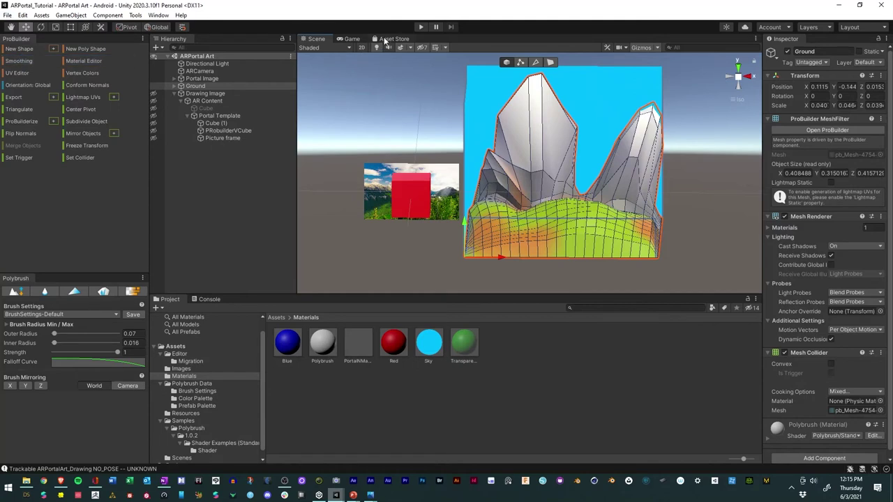
left_click(385, 40)
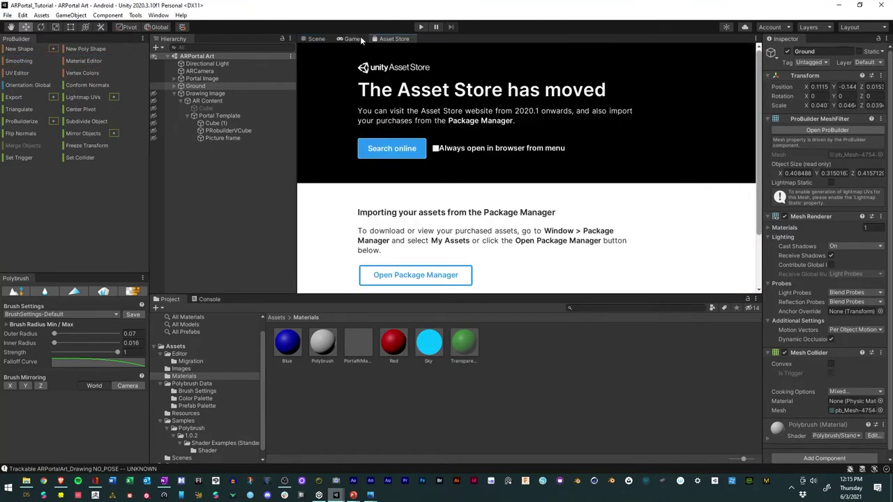
left_click(151, 15)
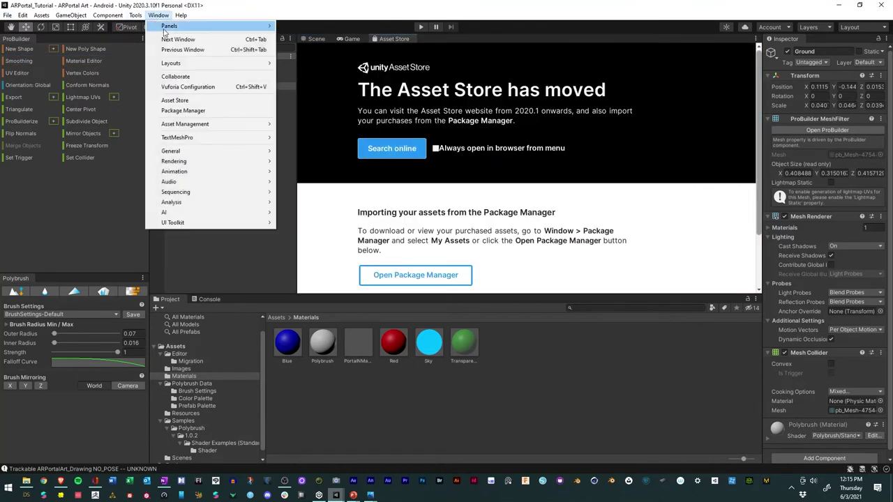
left_click(262, 110)
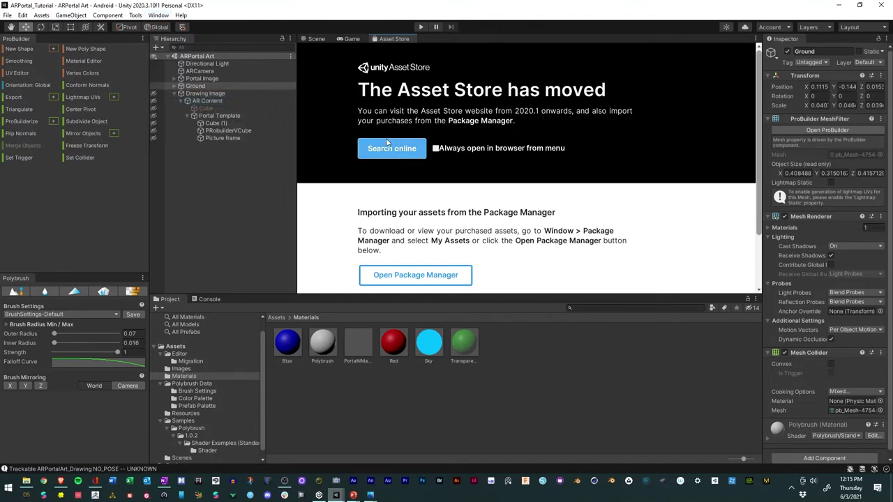
left_click(388, 149)
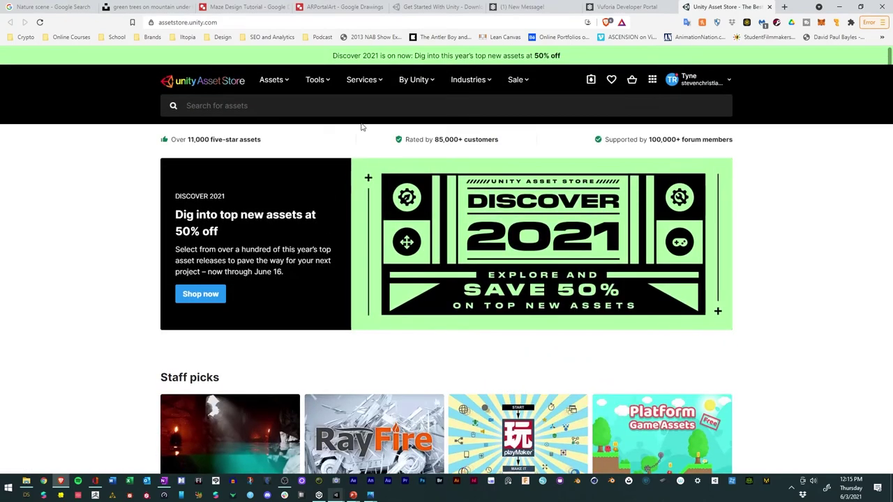
- Search the Asset Store for 'nature' and filter to free assets only
left_click(361, 108)
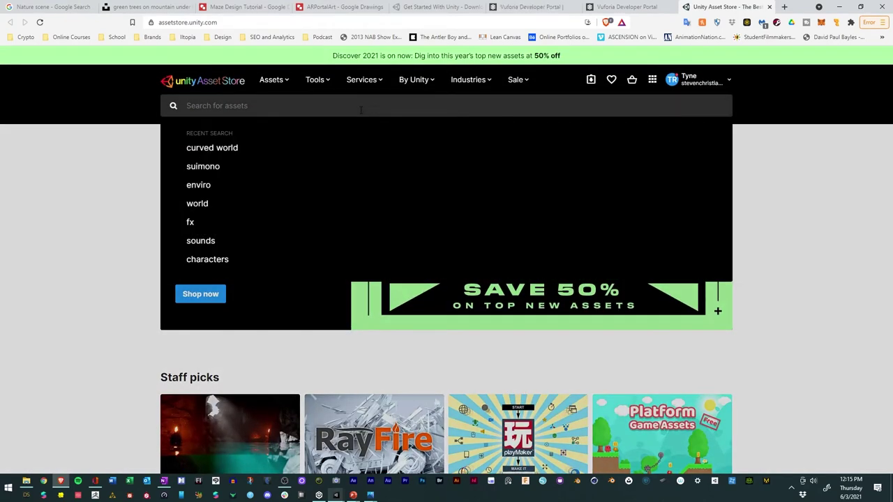
type("nature")
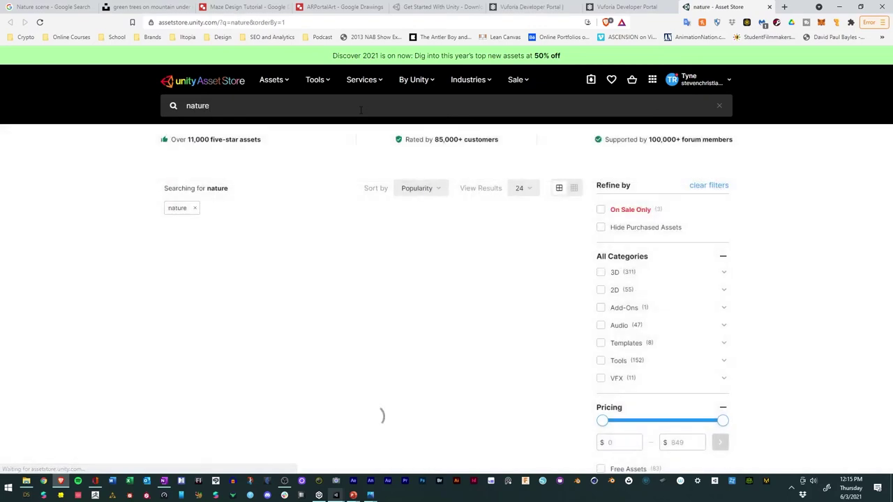
left_click(601, 452)
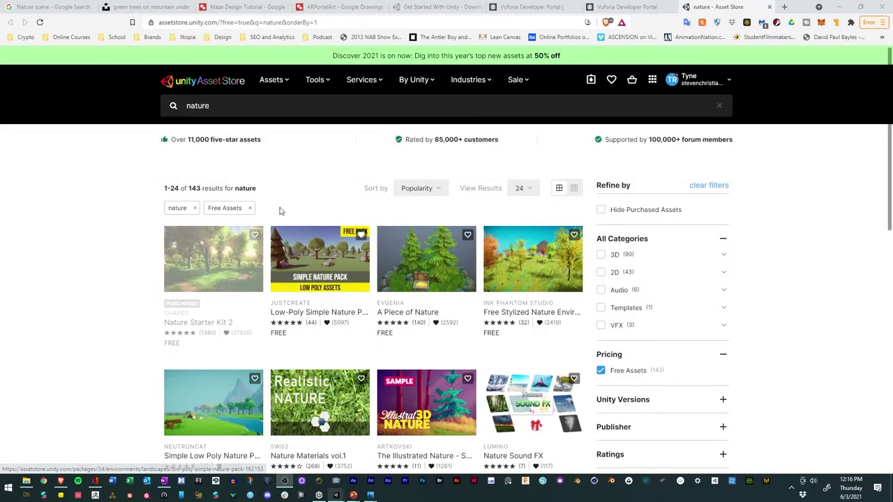
scroll(354, 195, "down", 4)
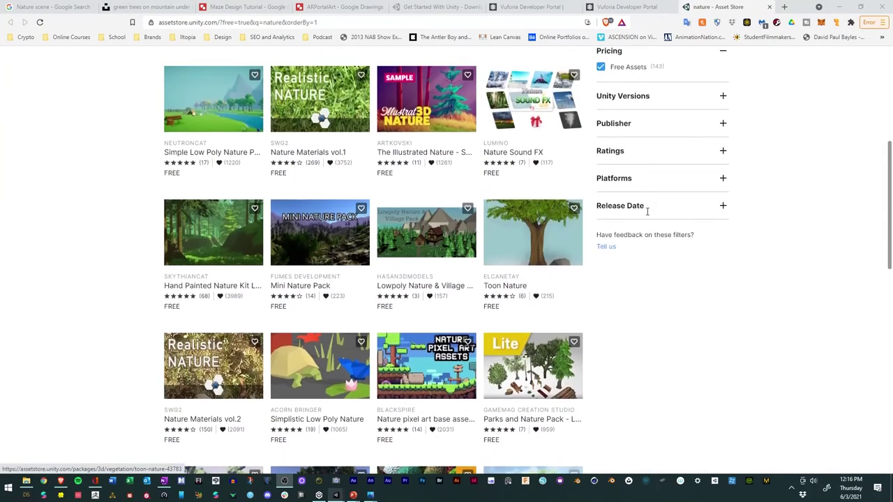
scroll(443, 219, "up", 2)
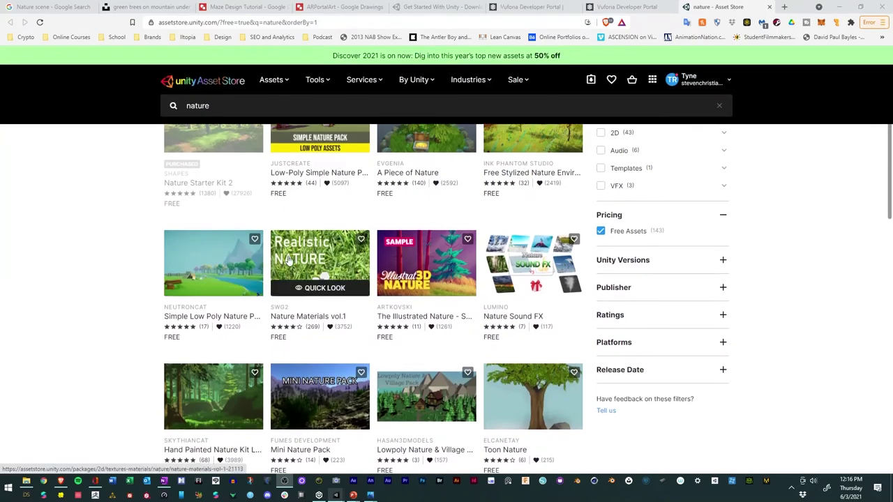
scroll(315, 282, "up", 2)
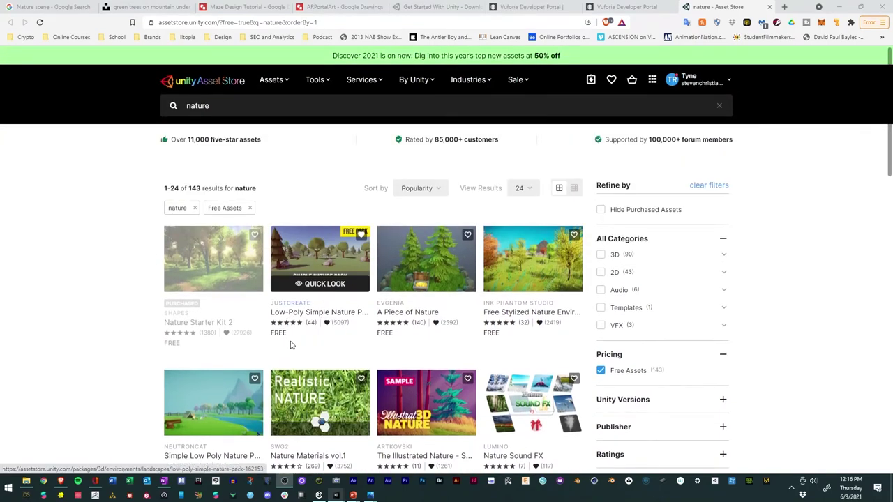
scroll(486, 330, "down", 7)
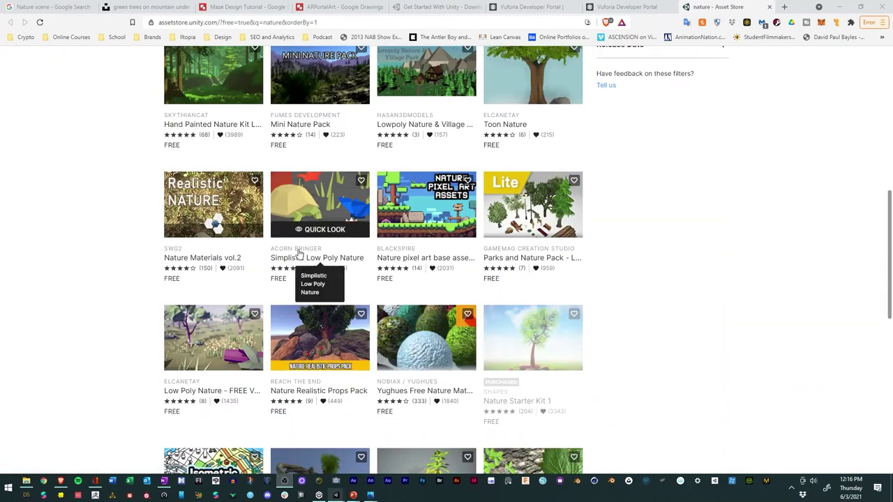
scroll(314, 212, "up", 7)
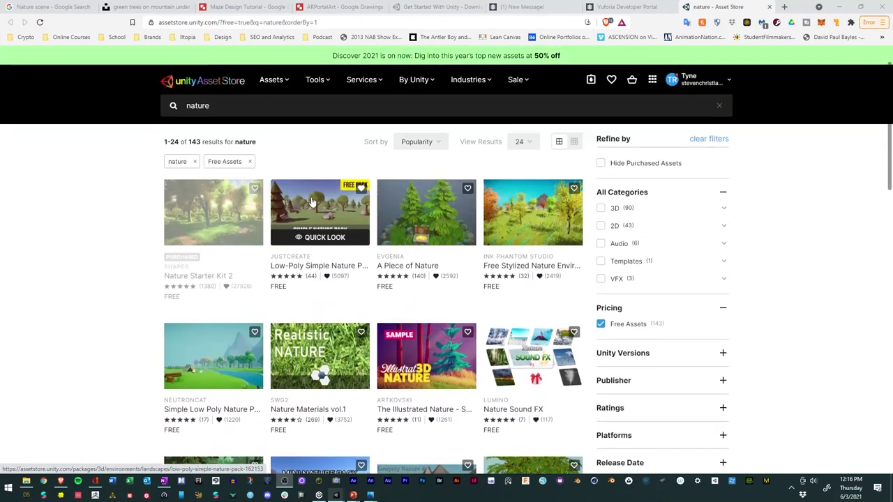
- Open the Low-Poly Simple Nature Pack page and browse its preview images
left_click(312, 202)
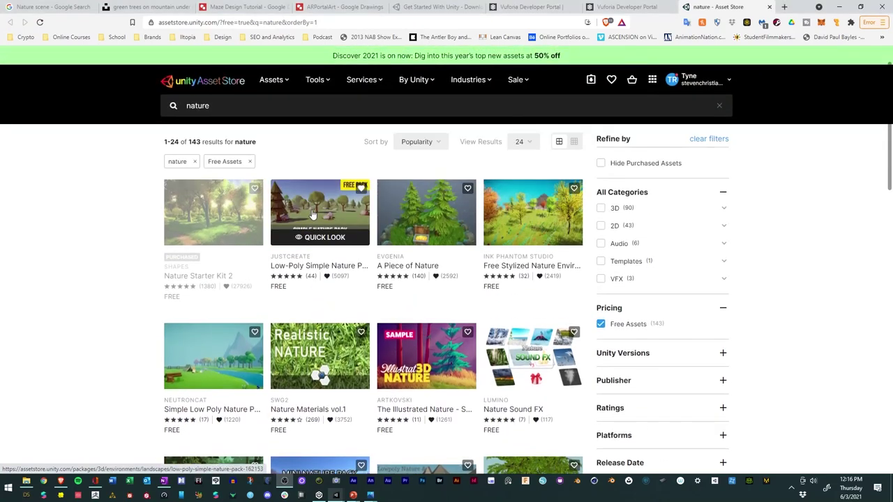
scroll(584, 382, "down", 3)
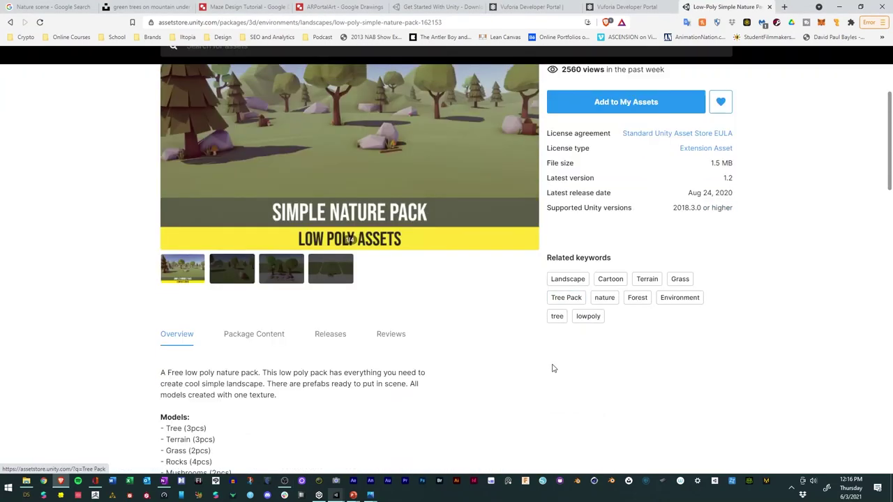
scroll(552, 365, "up", 1)
left_click(332, 319)
left_click(296, 319)
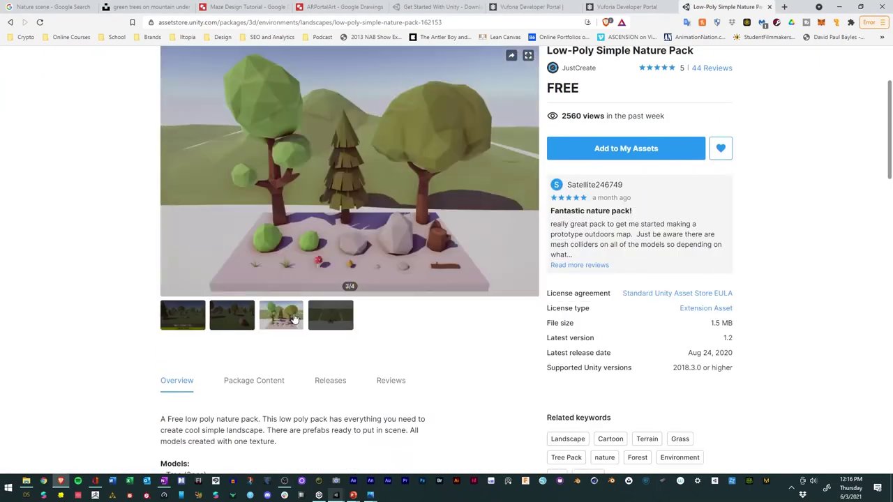
left_click(233, 319)
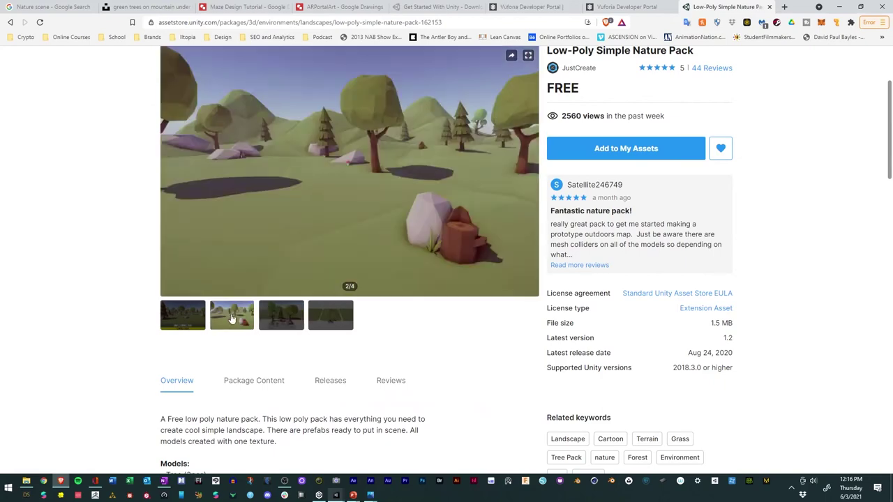
left_click(187, 319)
left_click(294, 321)
left_click(333, 322)
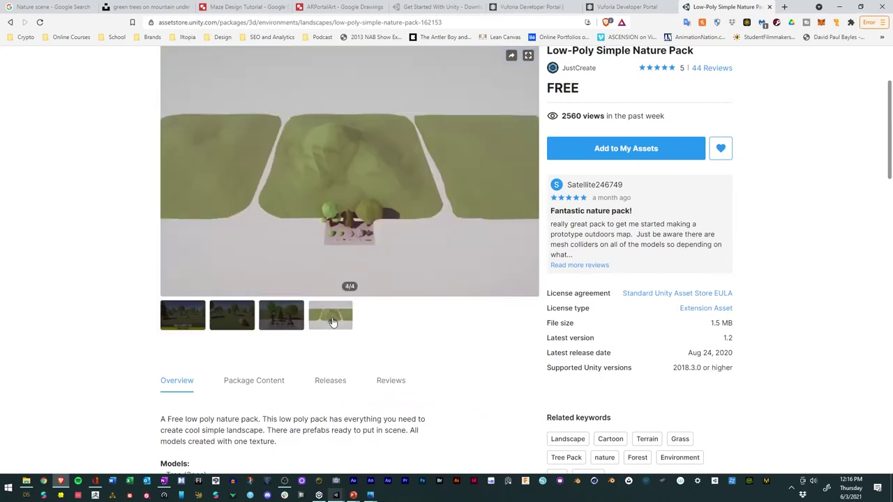
- Add the pack to My Assets, accept the terms, and open it in Unity
left_click(630, 151)
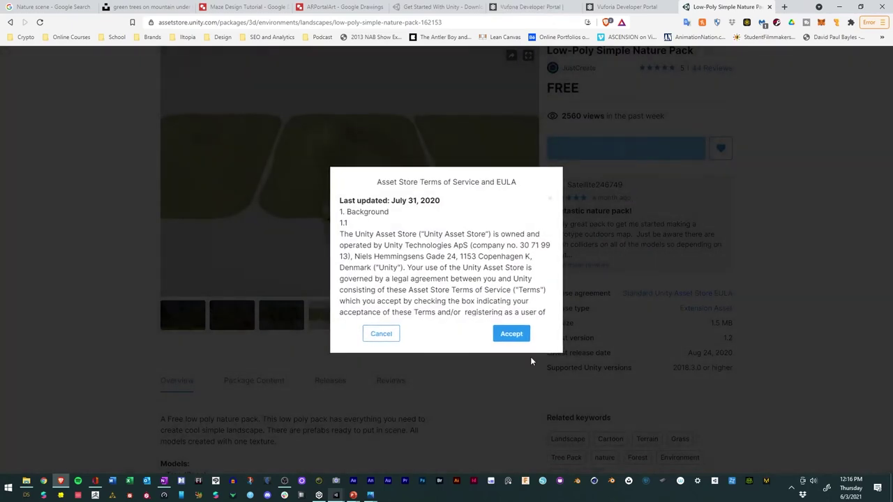
left_click(507, 335)
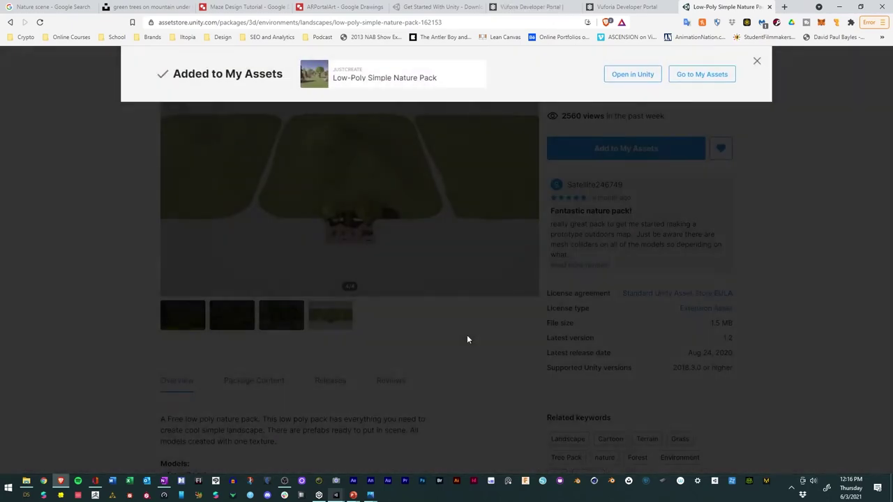
left_click(632, 76)
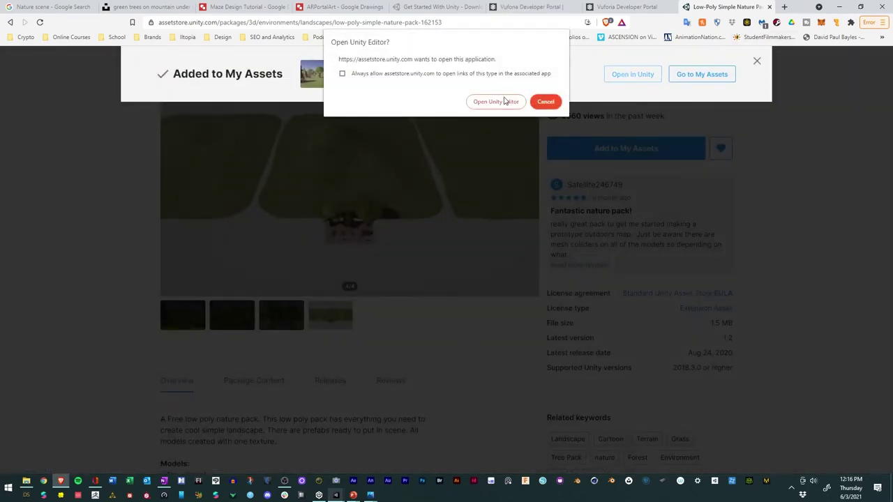
left_click(498, 102)
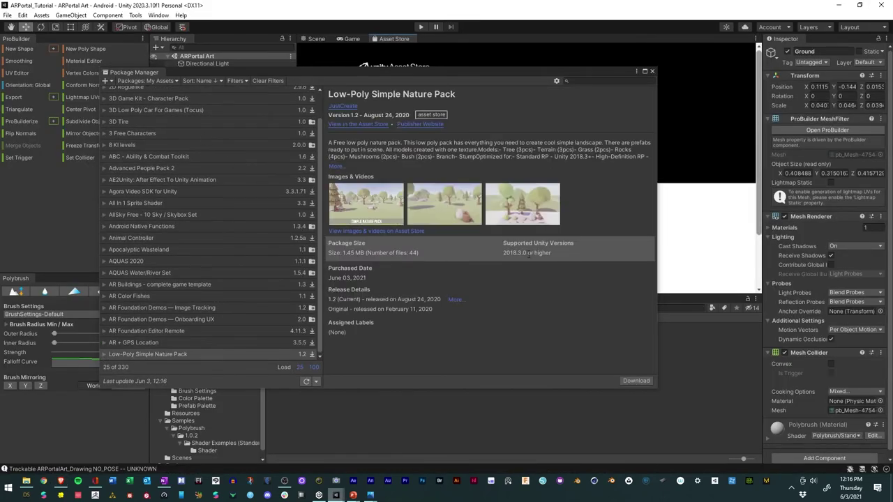
- Download and import all Low-Poly Simple Nature Pack files, then return to the Scene view
left_click(635, 381)
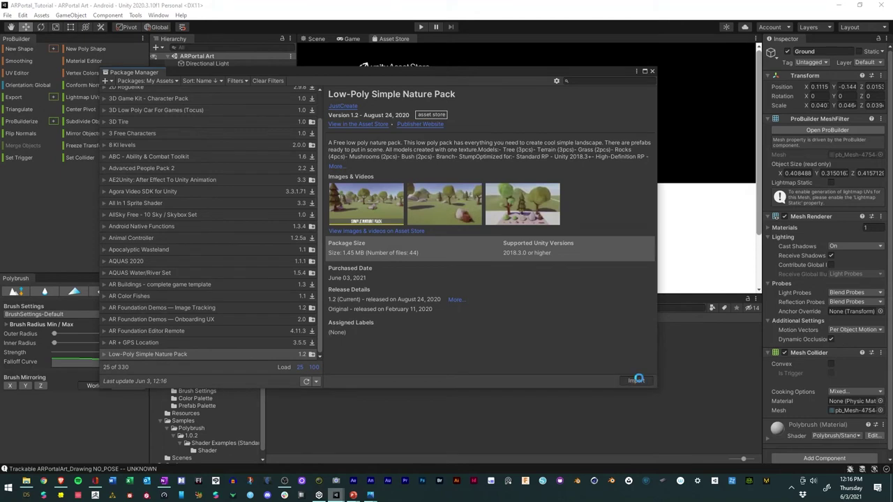
left_click(638, 381)
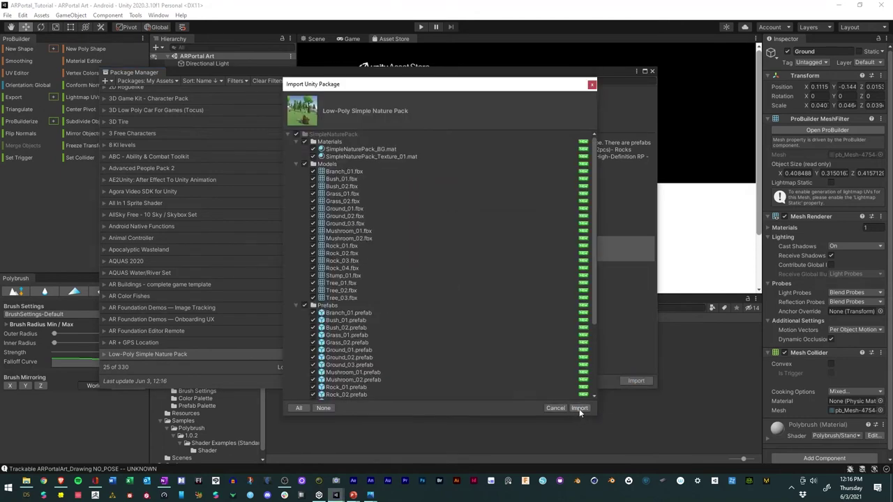
left_click(579, 409)
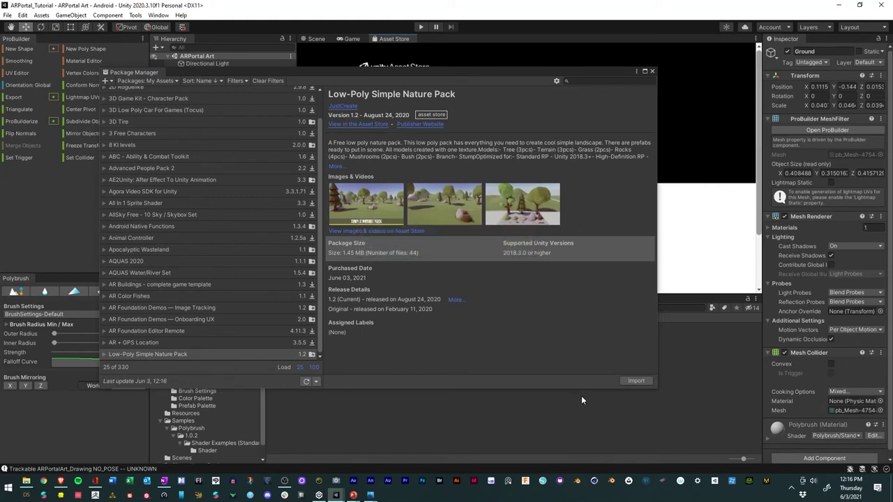
left_click(652, 72)
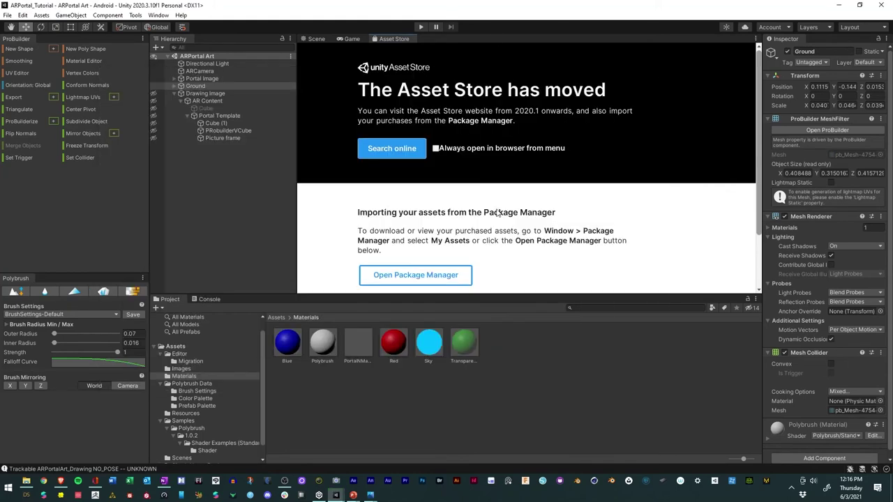
left_click(316, 39)
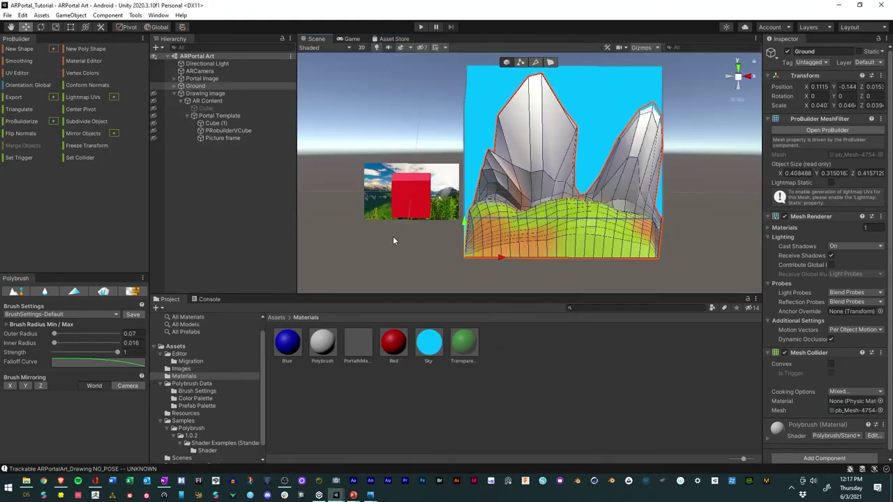
- Create an empty child of Ground named 3DObjects and move it to 4.94, 0.62, 3.44
left_click(175, 86)
right_click(193, 87)
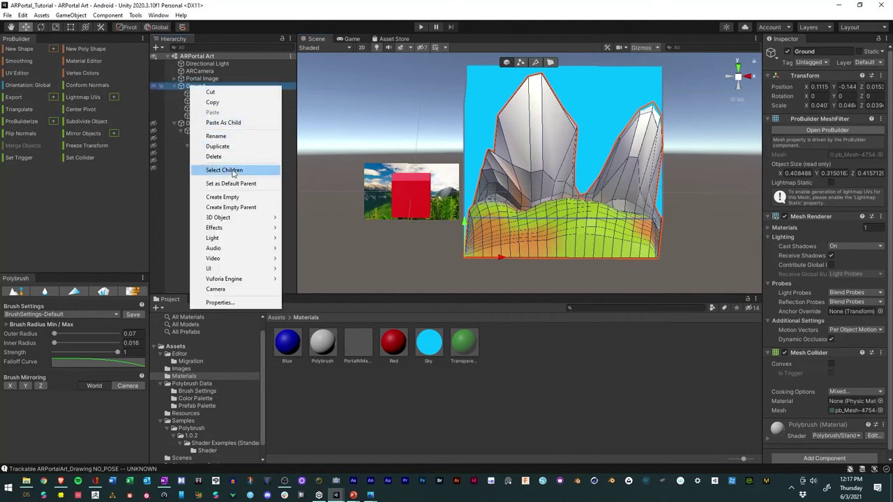
left_click(243, 198)
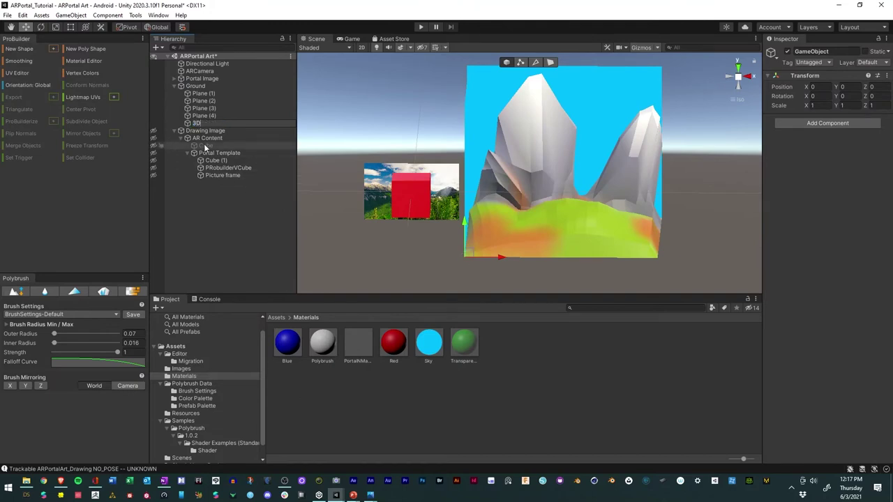
type("3DObjects")
key("Return")
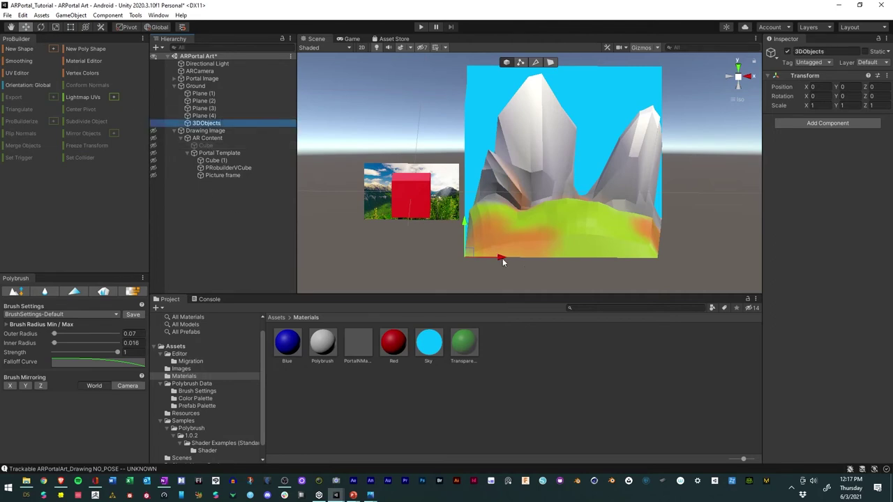
left_click_drag(502, 258, 526, 261)
left_click_drag(596, 255, 620, 273)
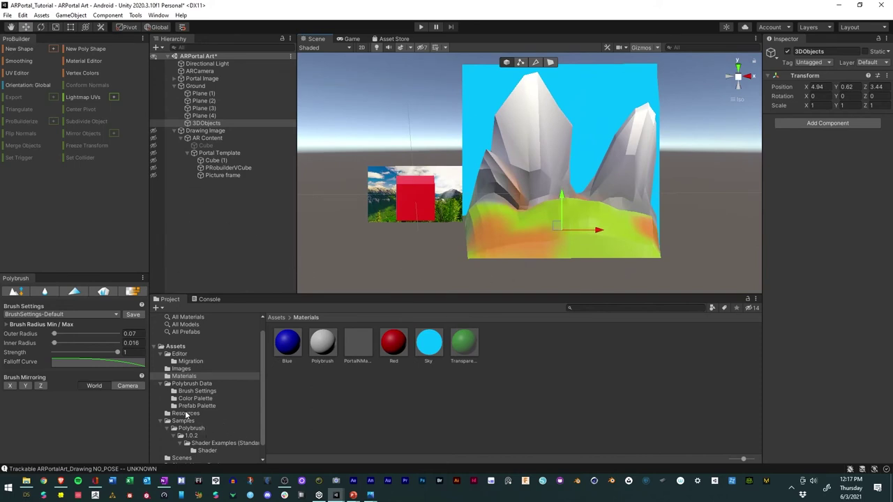
- Open the SimpleNaturePack Prefabs folder and show the prefabs as large thumbnails
left_click(165, 355)
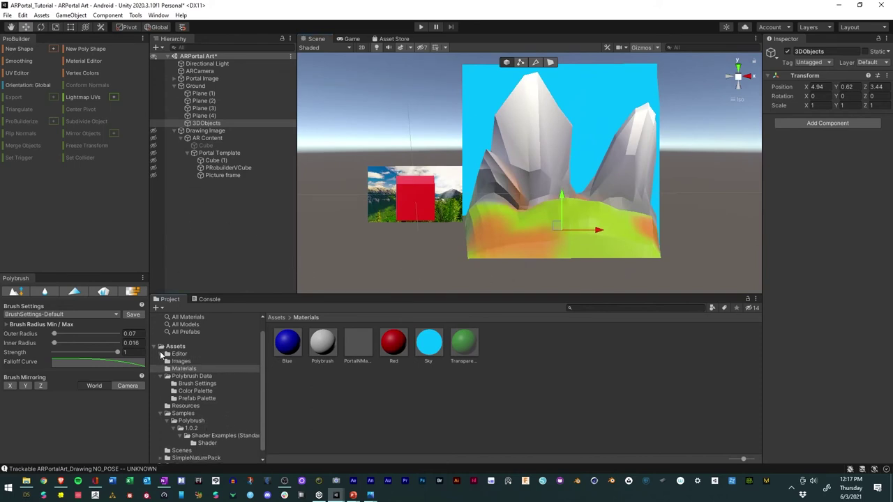
left_click(173, 347)
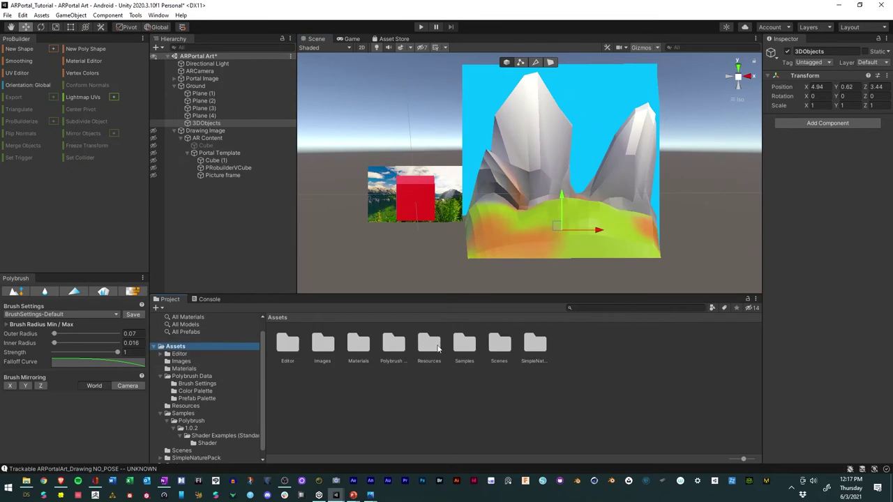
double_click(536, 345)
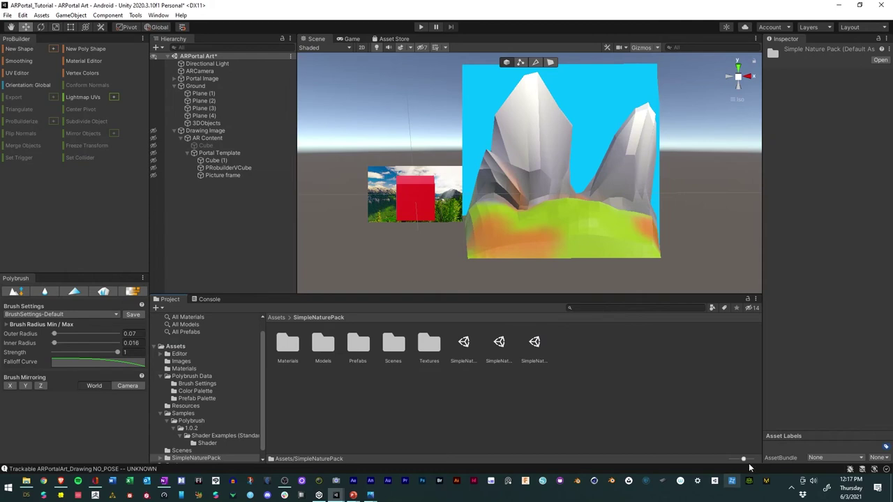
left_click_drag(745, 460, 716, 463)
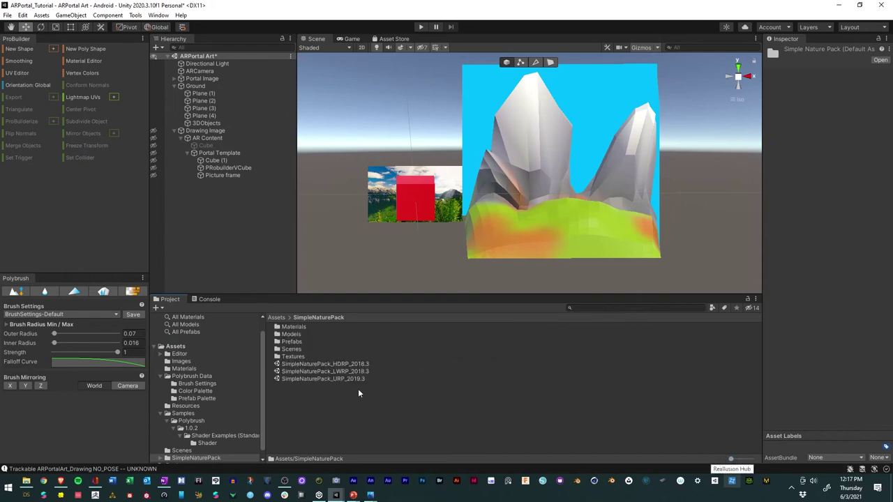
double_click(288, 341)
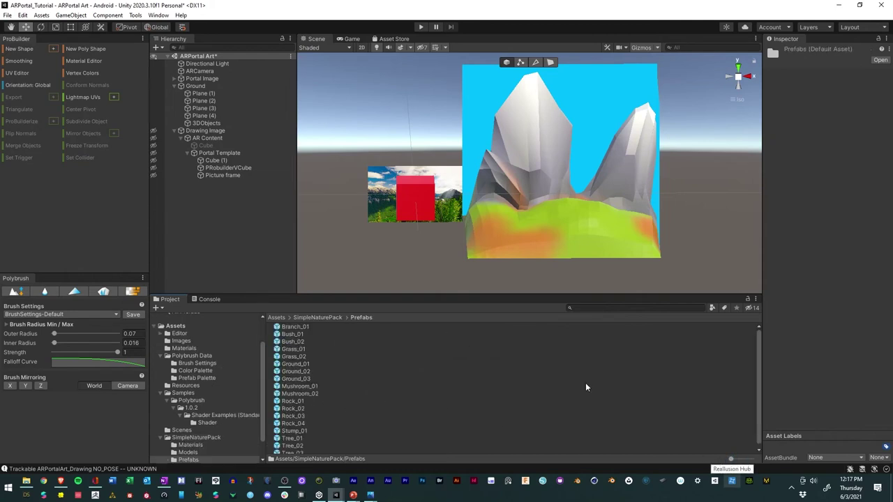
left_click_drag(731, 461, 752, 459)
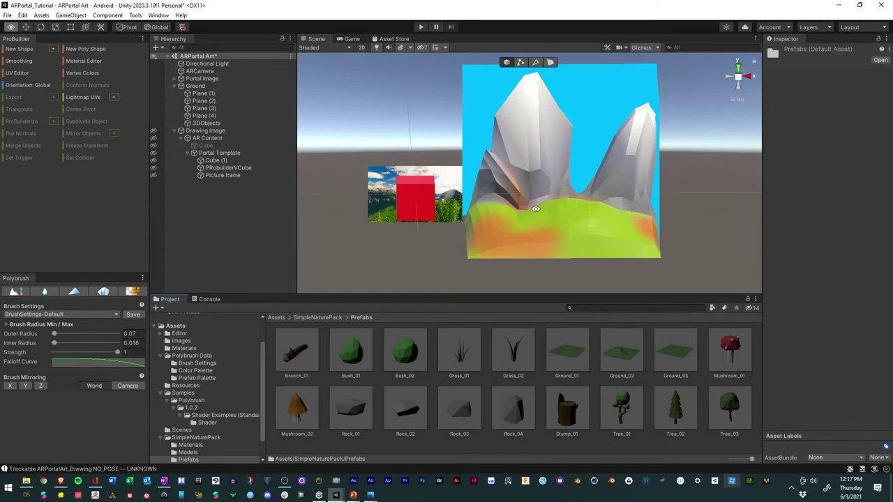
- Drag a Tree_02 pine prefab onto the green ground patch
left_click_drag(536, 208, 562, 191, "alt")
scroll(434, 228, "up", 3)
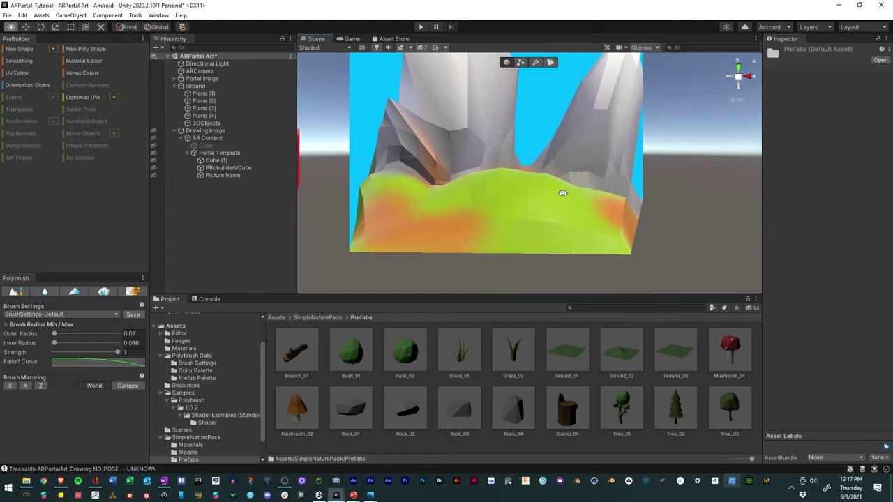
left_click_drag(542, 226, 492, 239)
- Scale the Tree_02 pine down to a small size
left_click(55, 26)
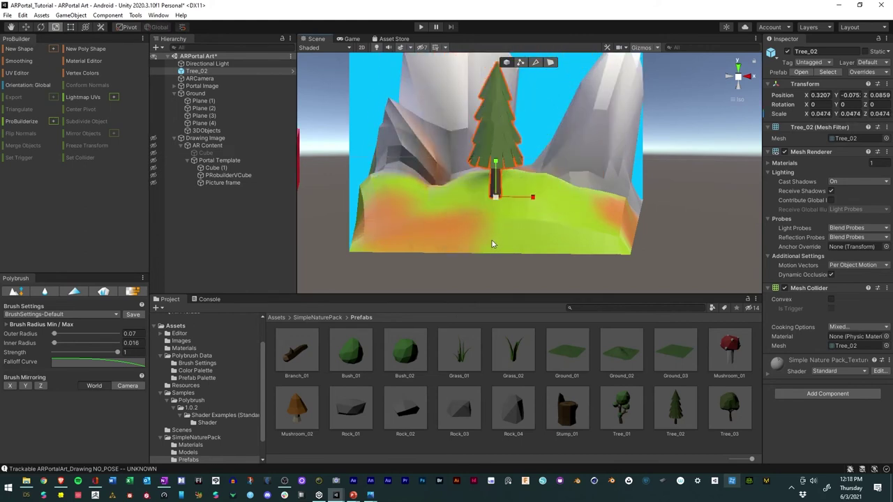
middle_click_drag(491, 239, 514, 271)
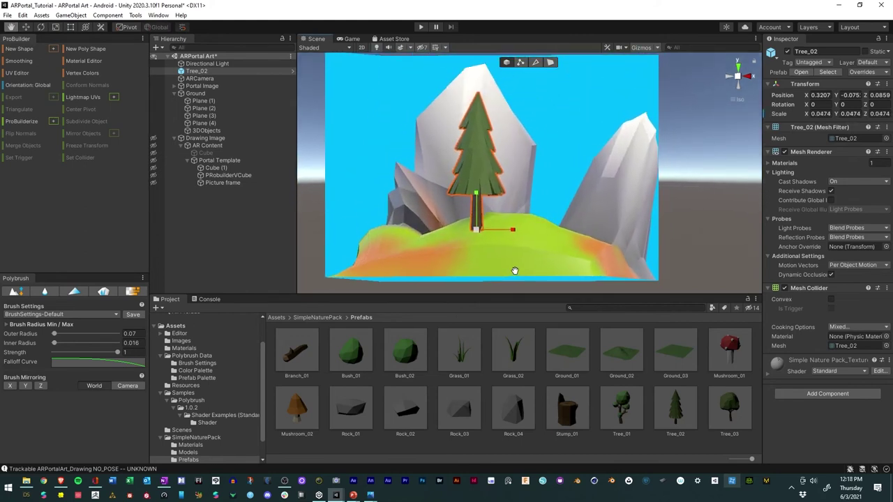
left_click_drag(514, 271, 595, 265, "alt")
- Duplicate the pine twice, place both copies on the hill, and add a Bush_01
left_click(24, 27)
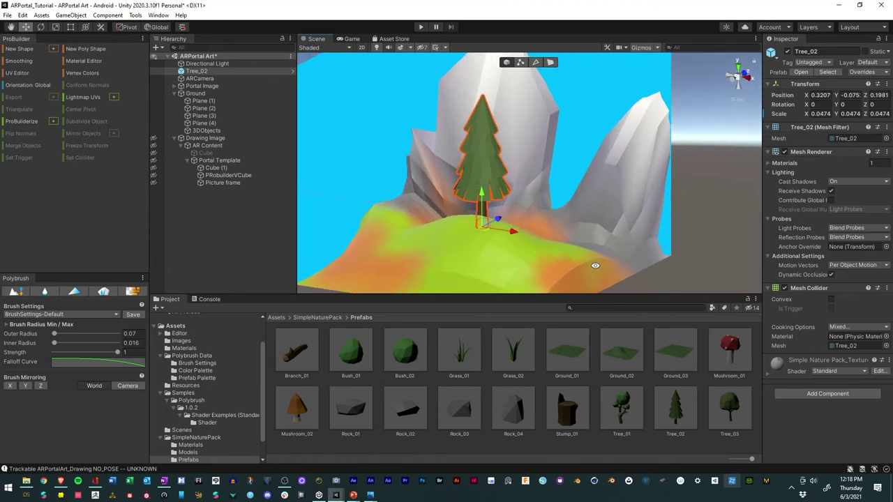
key("ctrl+d")
left_click_drag(519, 240, 454, 127)
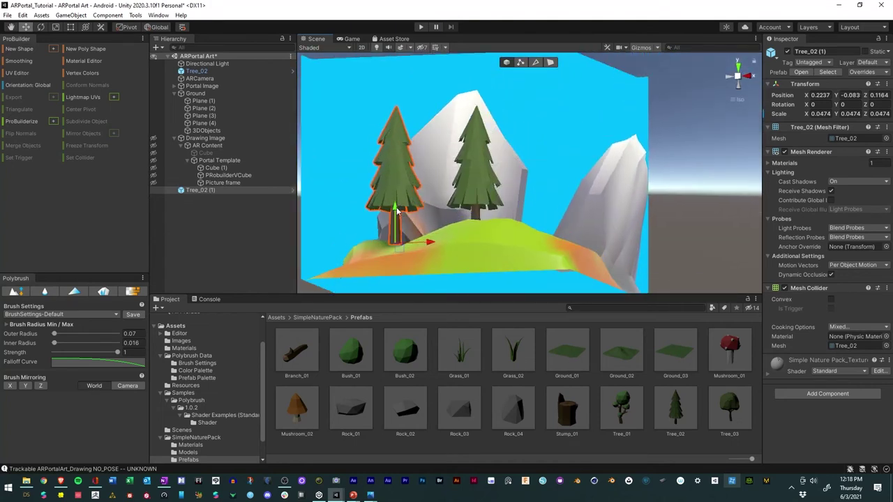
left_click_drag(395, 224, 422, 258)
key("ctrl+d")
left_click_drag(501, 245, 529, 249)
left_click_drag(507, 213, 675, 254)
left_click_drag(523, 230, 530, 189, "alt")
left_click_drag(359, 359, 496, 196)
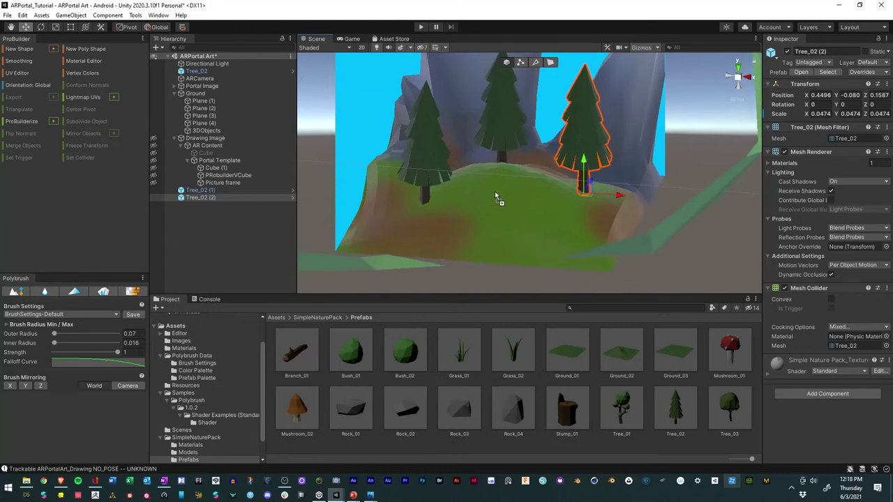
- Shrink Bush_01 to 0.0536 and move it left on the hill
left_click(56, 28)
left_click_drag(496, 194, 61, 62)
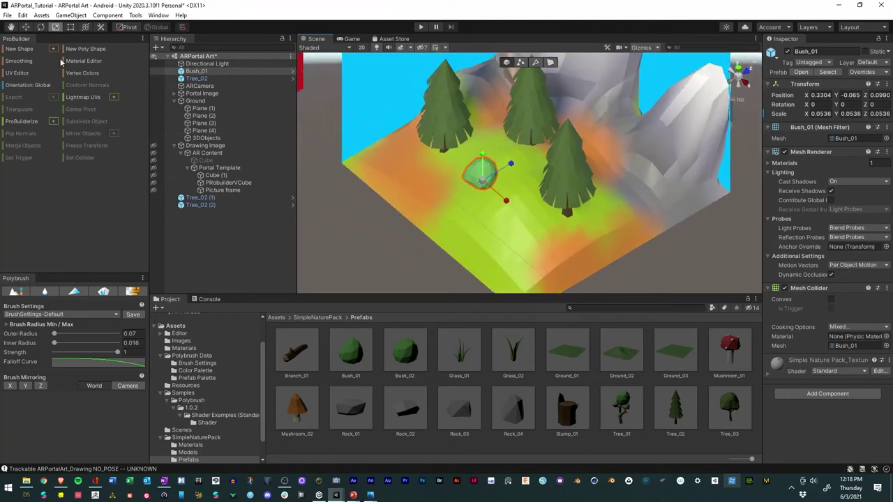
left_click(27, 27)
left_click_drag(480, 185, 346, 243)
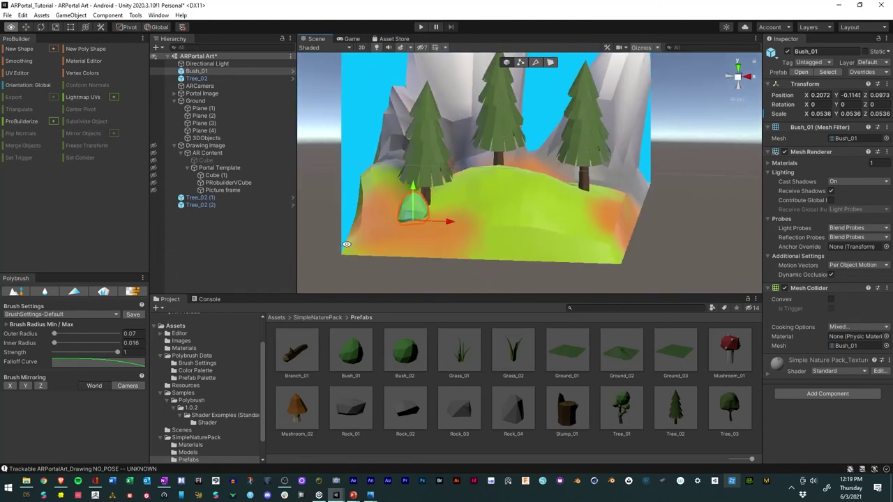
- Duplicate the bush into Bush_01 (1)–(5) and spread the copies around the pines
key("ctrl+d")
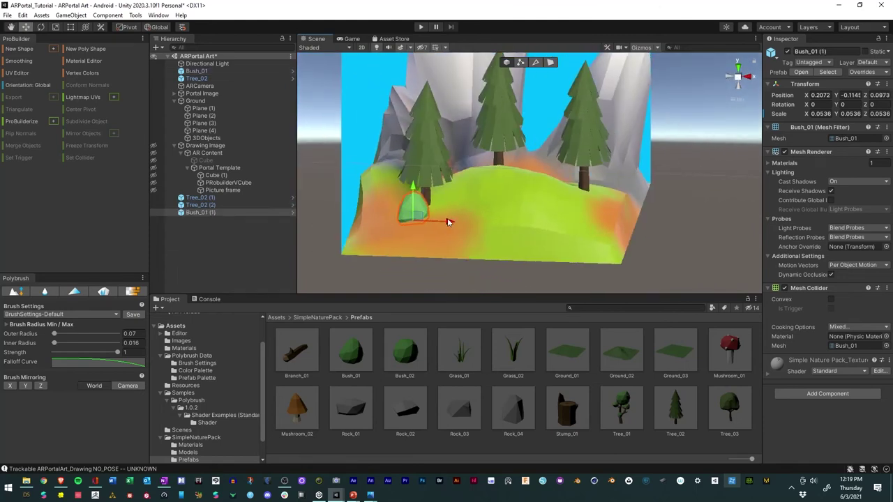
left_click_drag(449, 223, 425, 235)
key("ctrl+d")
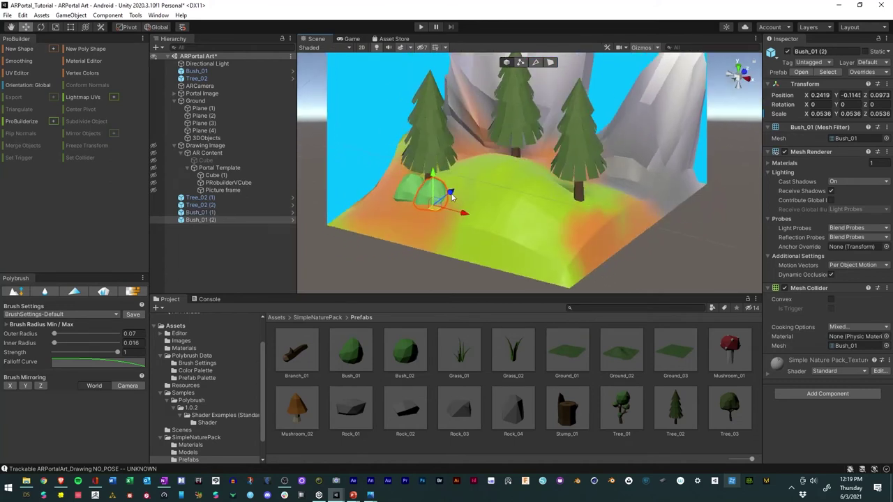
left_click_drag(451, 193, 444, 165)
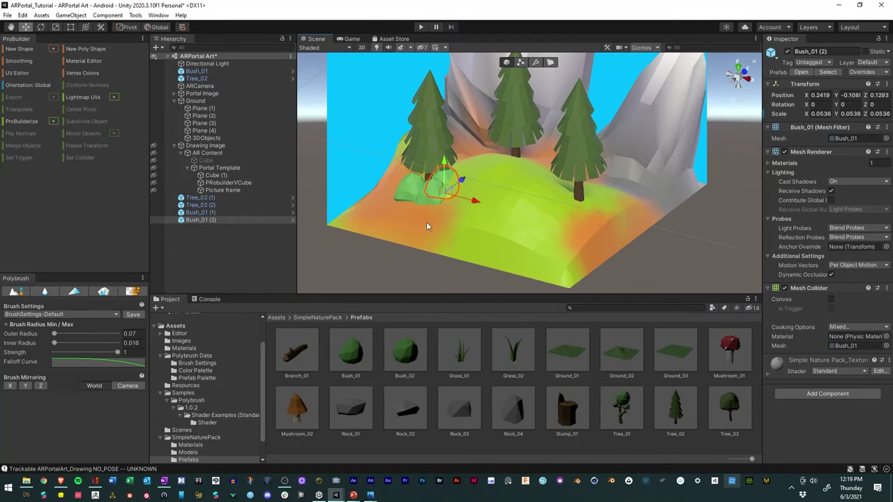
left_click_drag(424, 223, 489, 158, "alt")
key("ctrl+d")
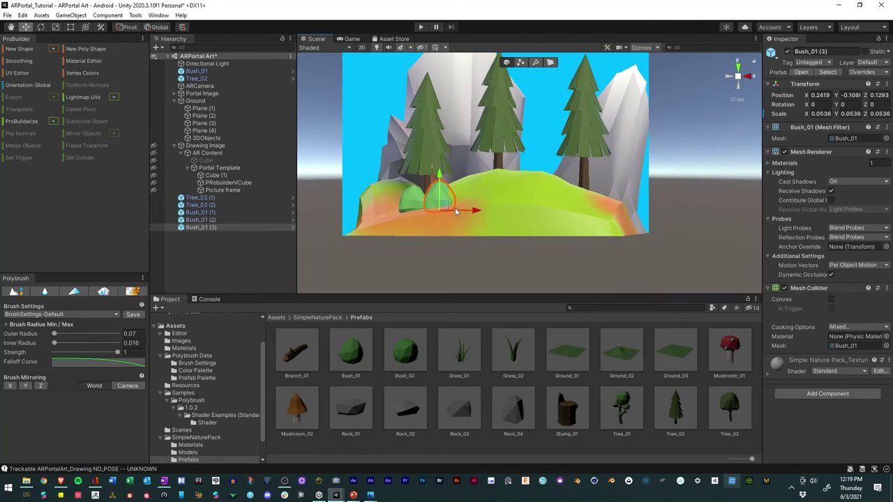
left_click_drag(459, 209, 410, 251)
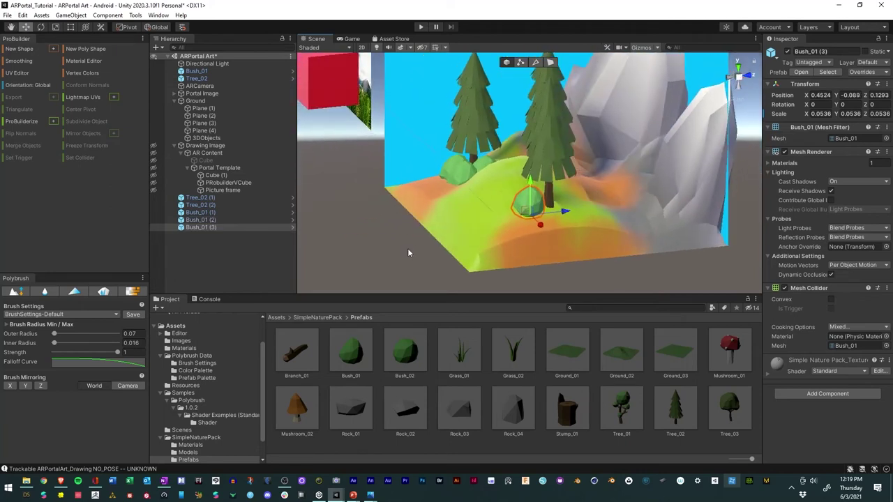
key("ctrl+d")
left_click_drag(556, 208, 578, 219)
key("ctrl+d")
left_click_drag(471, 247, 522, 216, "alt")
left_click(563, 182)
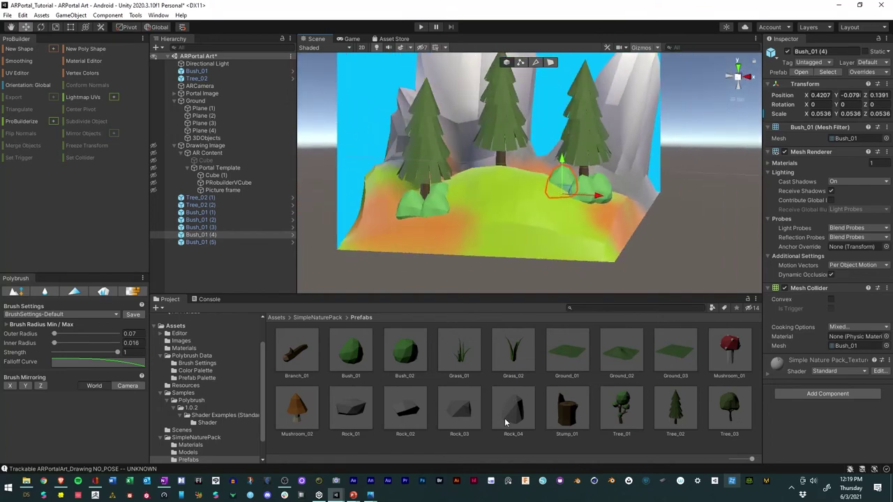
- Restore Rock_04 and shrink it to 0.057
key("ctrl+z")
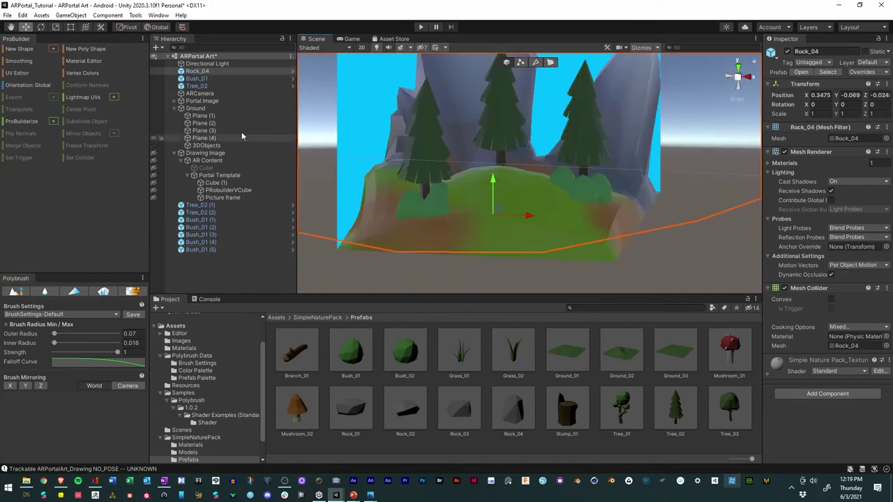
left_click(56, 26)
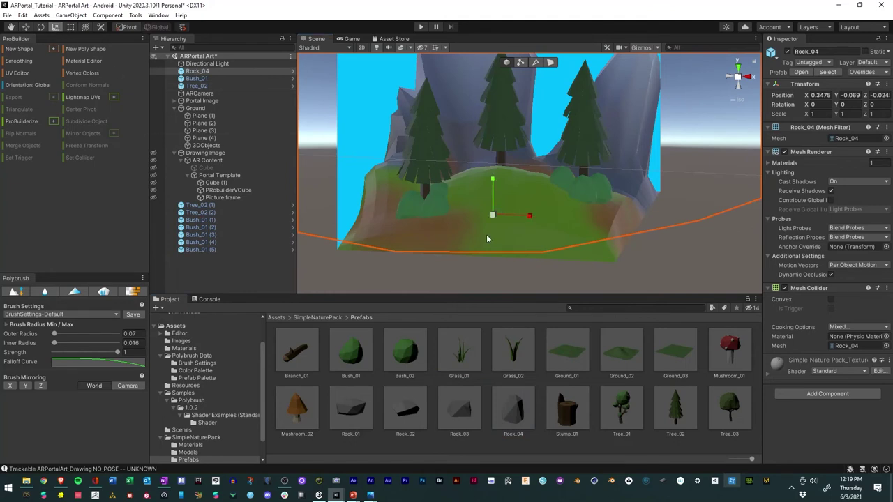
left_click_drag(492, 217, 487, 257)
- Set Rock_04 on the hill in front of the trees and add a Rock_02
left_click(26, 26)
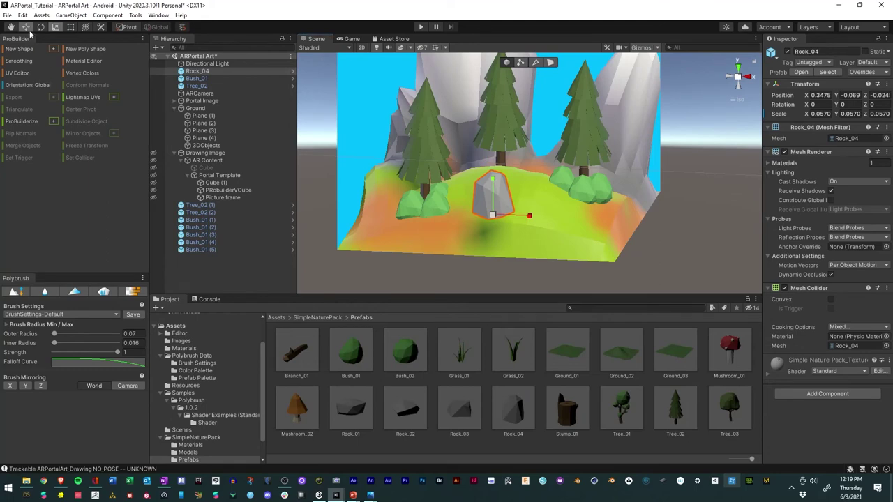
left_click_drag(510, 219, 414, 242)
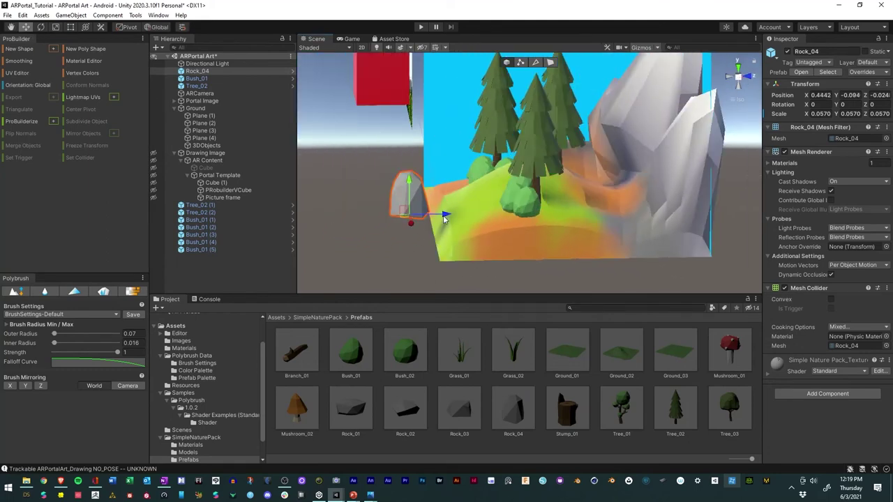
left_click_drag(443, 215, 523, 212)
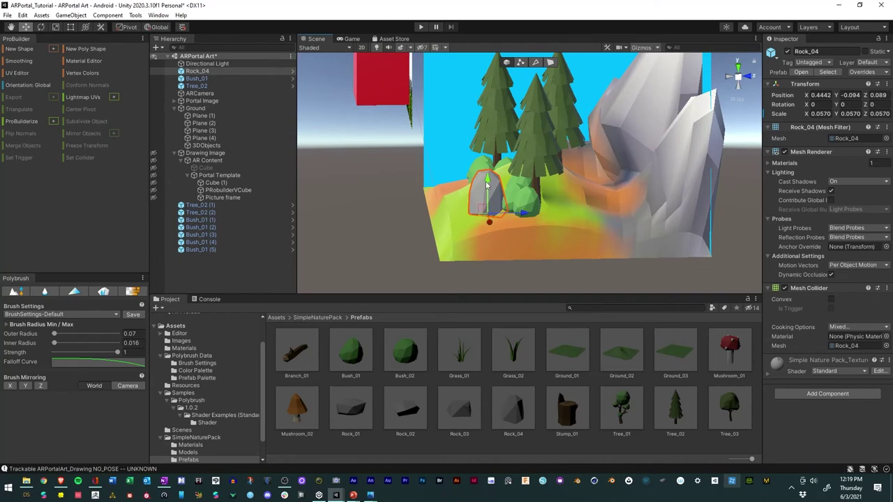
left_click_drag(486, 183, 487, 192)
left_click_drag(489, 230, 542, 223, "alt")
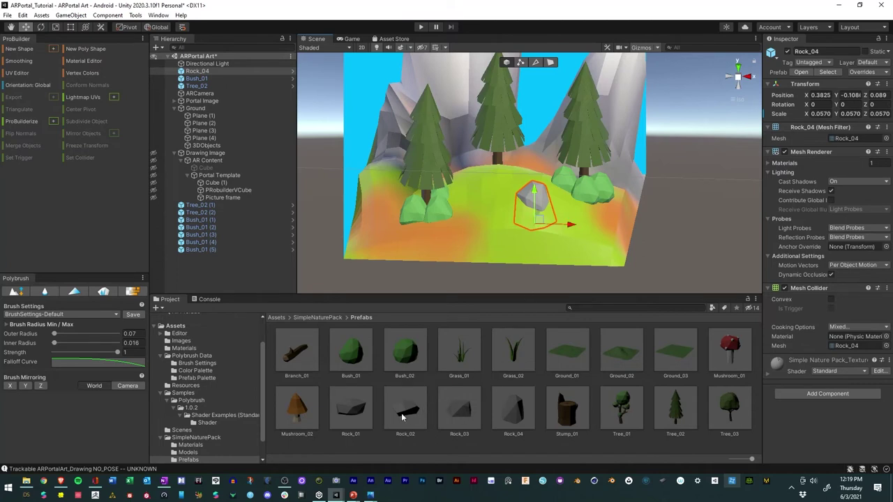
left_click_drag(402, 417, 212, 148)
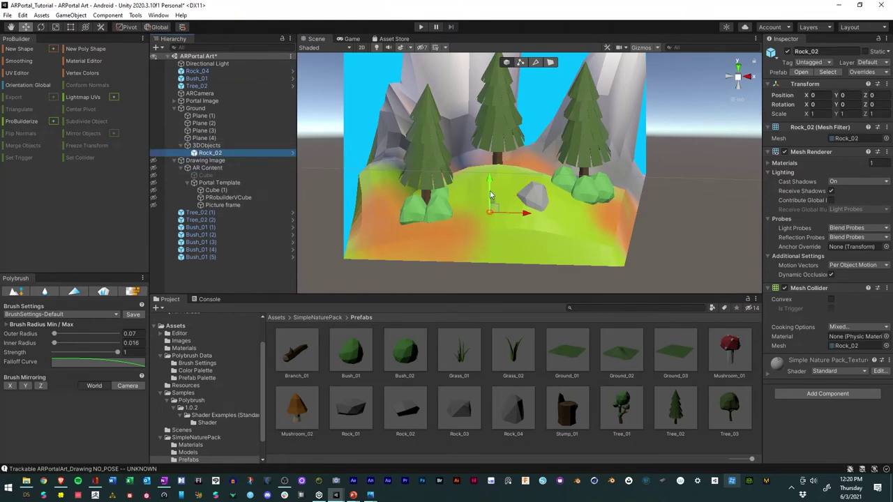
- Move Rock_02 back on the hill to X -0.19, Z -1.19, then select Tree_02 (1)
left_click_drag(491, 195, 492, 167)
left_click_drag(547, 245, 370, 236, "alt")
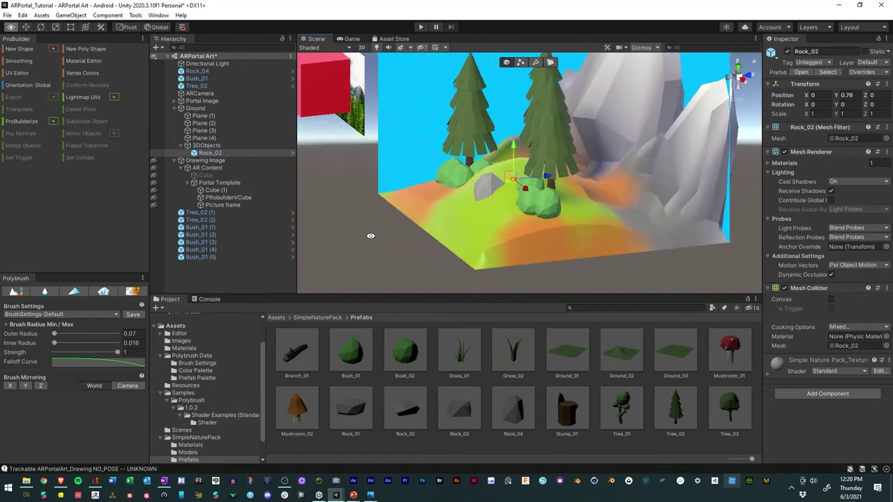
left_click_drag(513, 184, 598, 254)
left_click(55, 28)
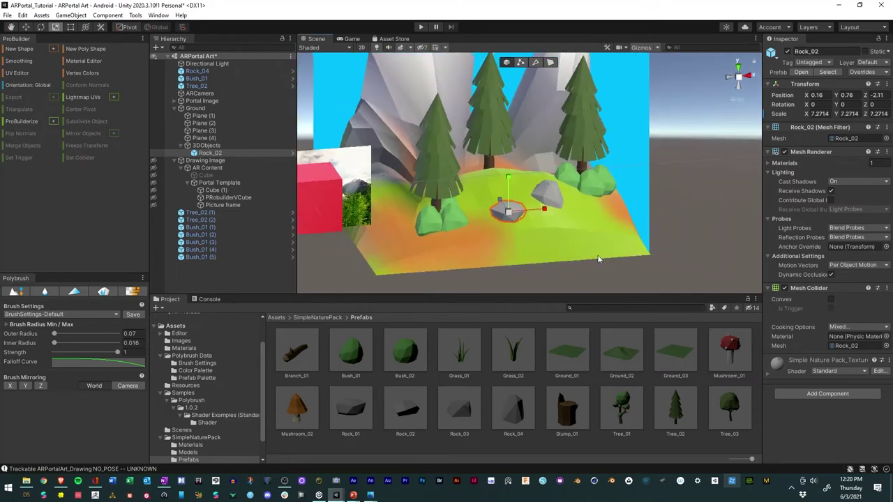
left_click_drag(484, 250, 426, 253, "alt")
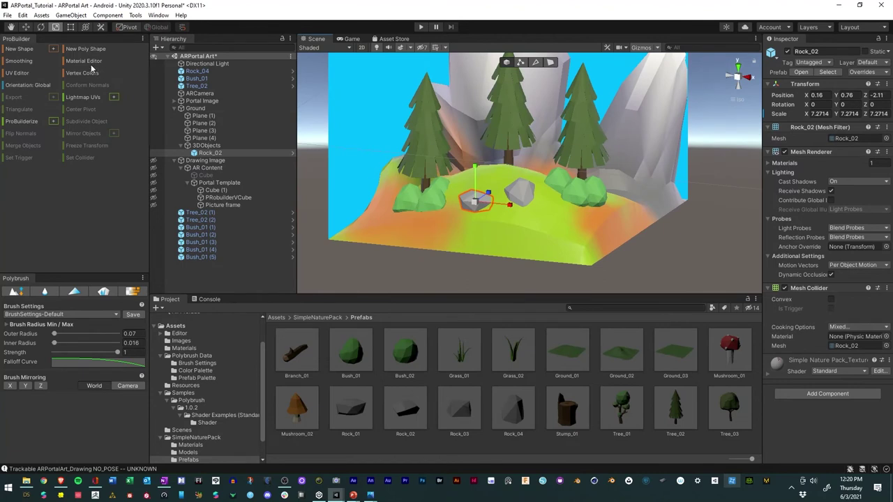
left_click(25, 28)
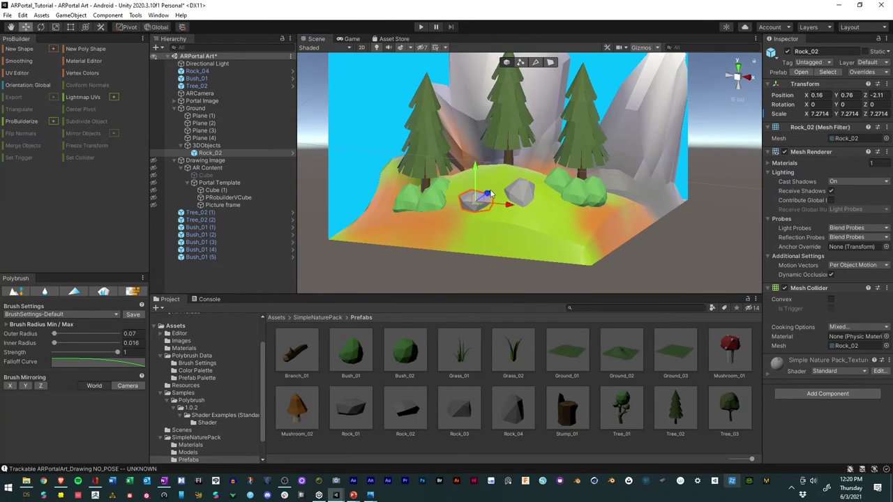
left_click_drag(488, 196, 507, 203)
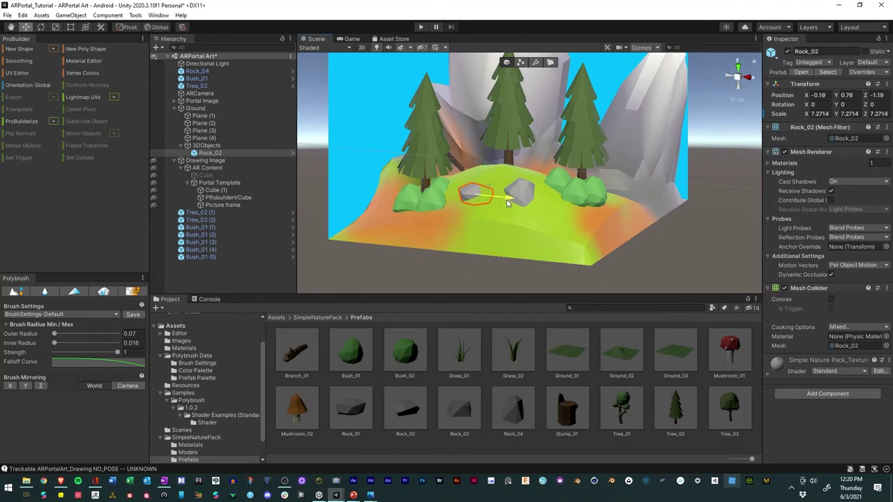
left_click(198, 213)
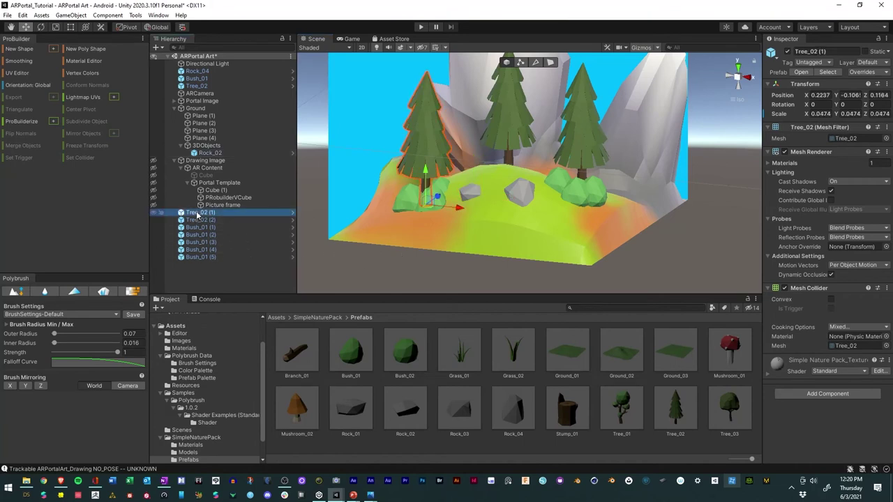
- Parent the seven loose trees and bushes, then Tree_02, Rock_04 and Bush_01, under 3DObjects
left_click(205, 256, "shift")
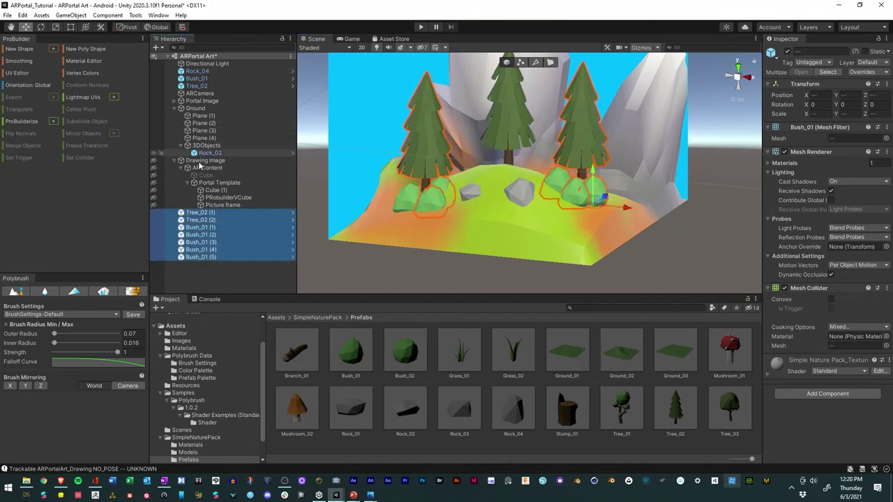
left_click_drag(201, 215, 207, 148)
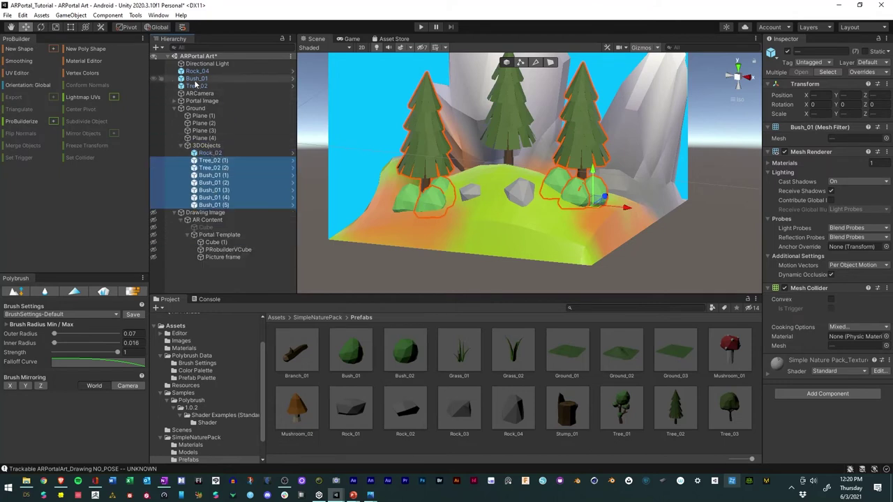
left_click(197, 86)
left_click(198, 72, "shift")
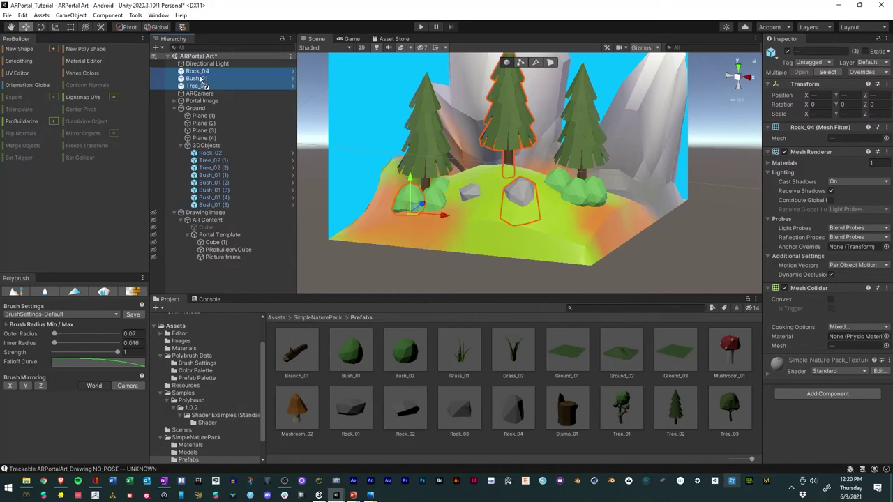
left_click_drag(198, 72, 207, 147)
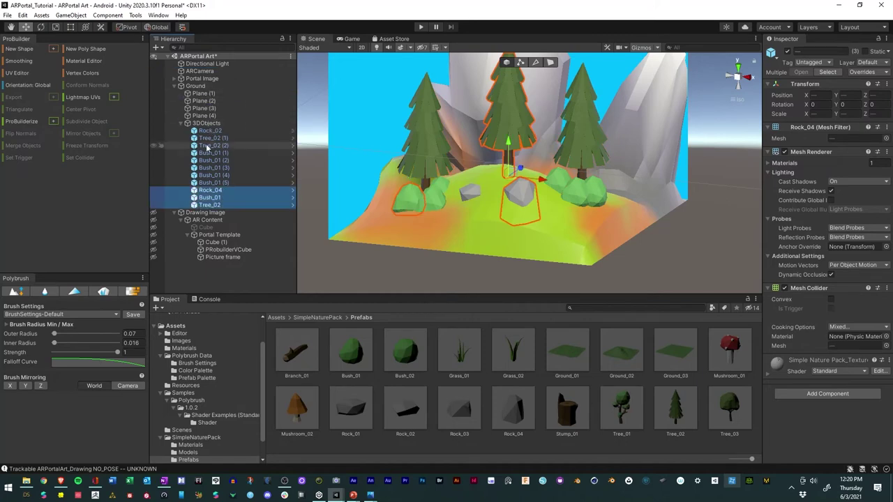
left_click_drag(635, 249, 598, 233, "alt")
left_click(636, 259)
mouse_move(636, 259)
left_mouse_down("alt")
mouse_move(522, 227)
mouse_move(369, 255)
mouse_move(530, 237)
mouse_move(744, 282)
mouse_move(649, 263)
left_mouse_up("alt")
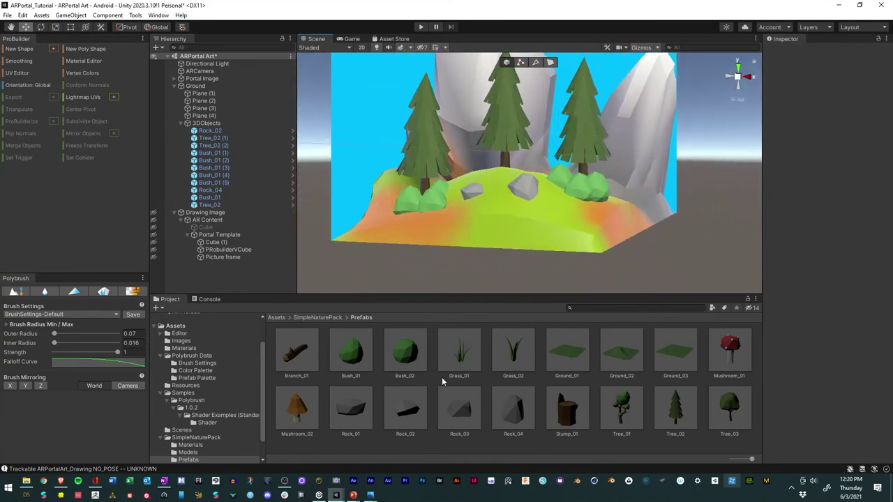
- Switch Polybrush to Scatter Prefabs mode and select the Ground mesh to paint on
left_click_drag(530, 243, 554, 227, "alt")
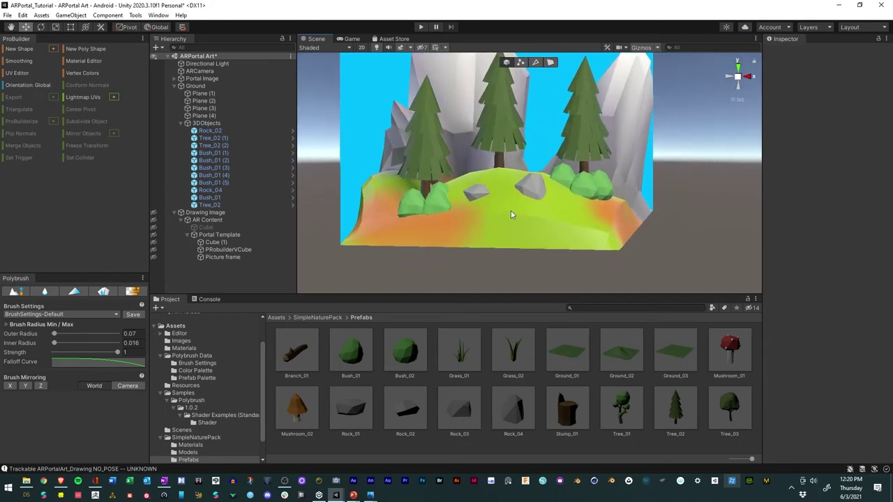
left_click(102, 292)
scroll(91, 334, "down", 3)
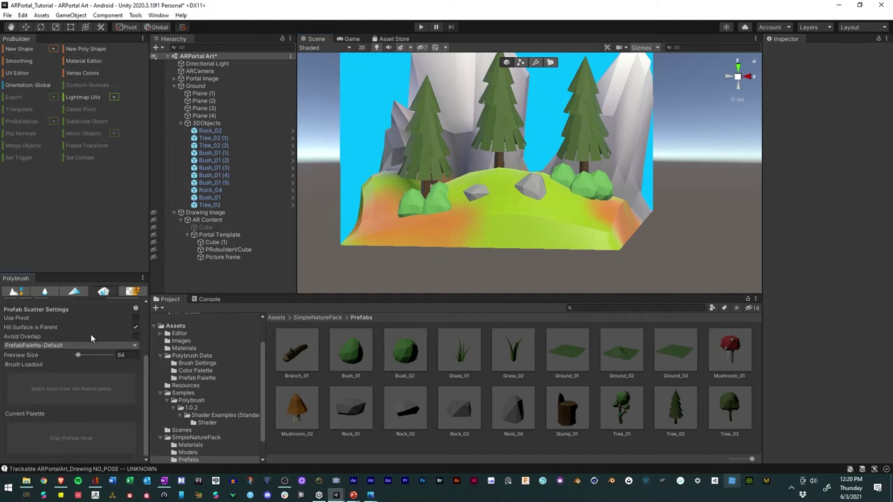
scroll(91, 335, "up", 1)
scroll(90, 334, "down", 1)
scroll(88, 341, "up", 1)
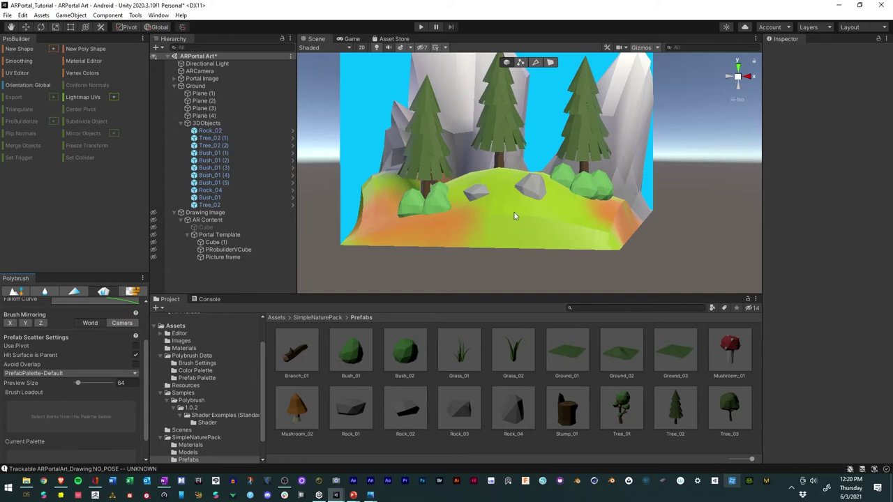
left_click(514, 227)
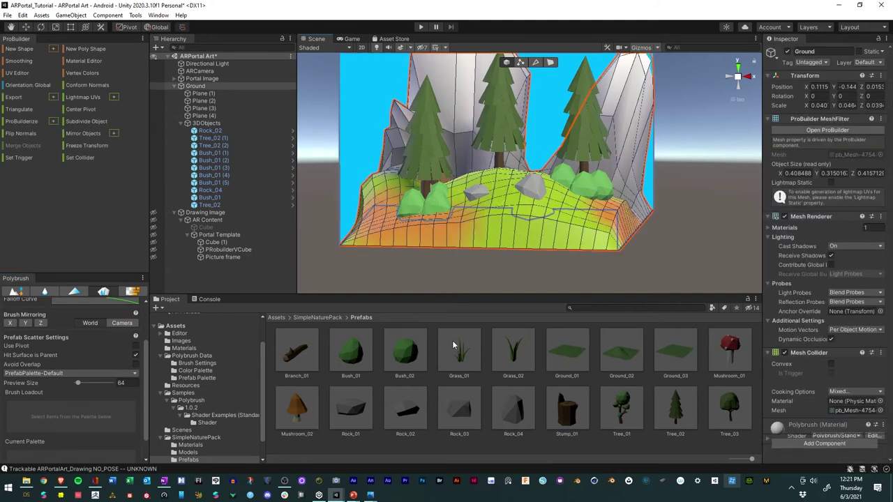
- Add Grass_01 and Grass_02 to the Current Palette and load both into the brush
left_click(467, 352)
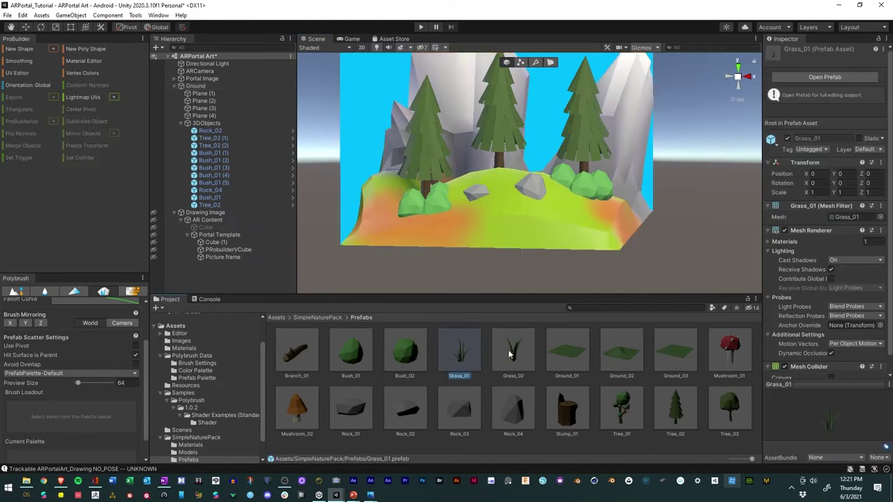
left_click(512, 351, "ctrl")
left_click_drag(512, 352, 81, 397)
scroll(80, 396, "down", 2)
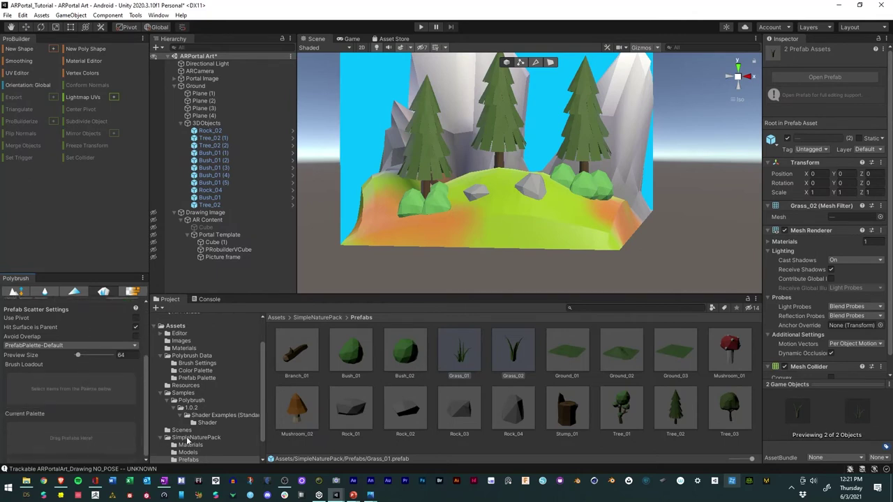
left_click_drag(477, 362, 76, 436)
left_click(33, 448)
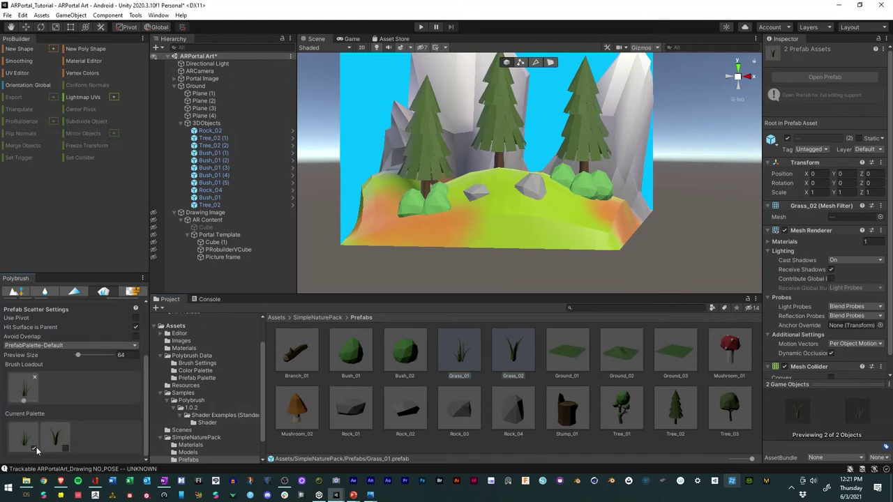
left_click(66, 448)
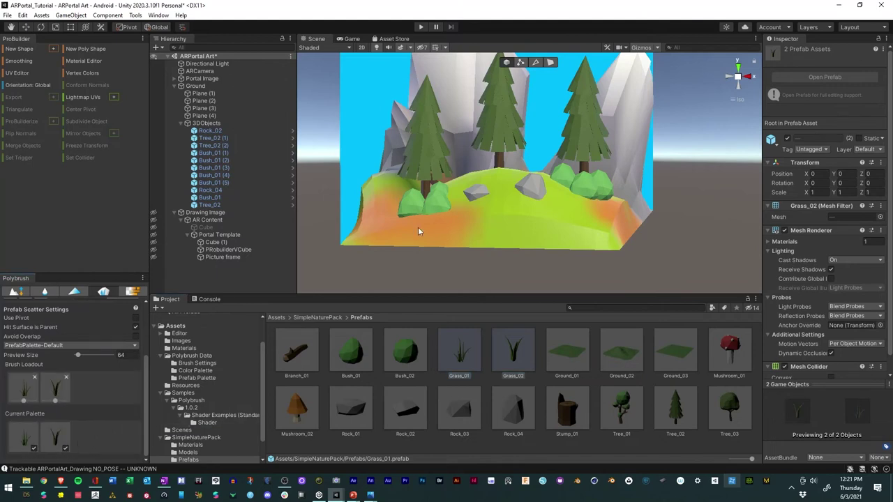
scroll(70, 375, "up", 3)
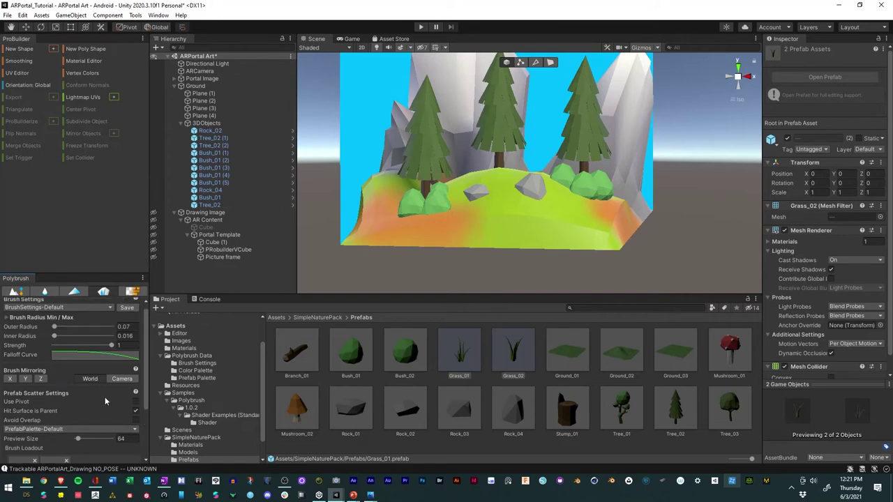
- Undo a trial grass stroke on Ground and lower the prefab Preview Size to 60
left_click(472, 222)
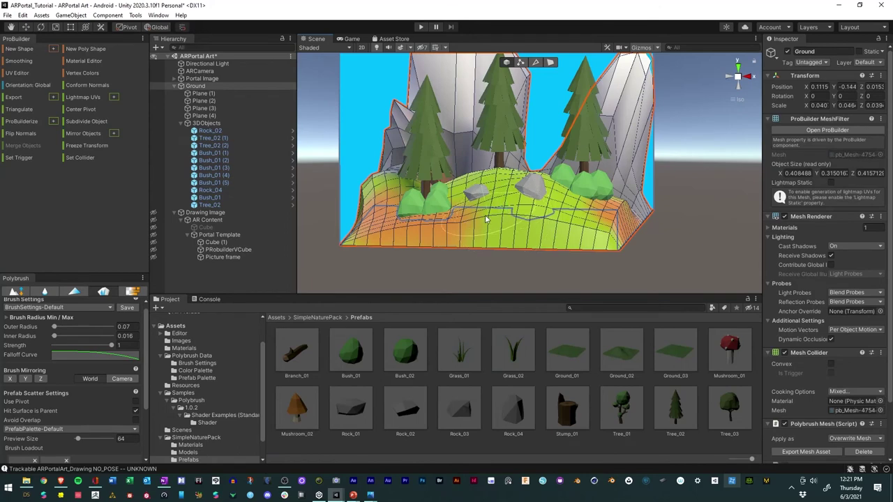
left_click_drag(485, 214, 422, 228)
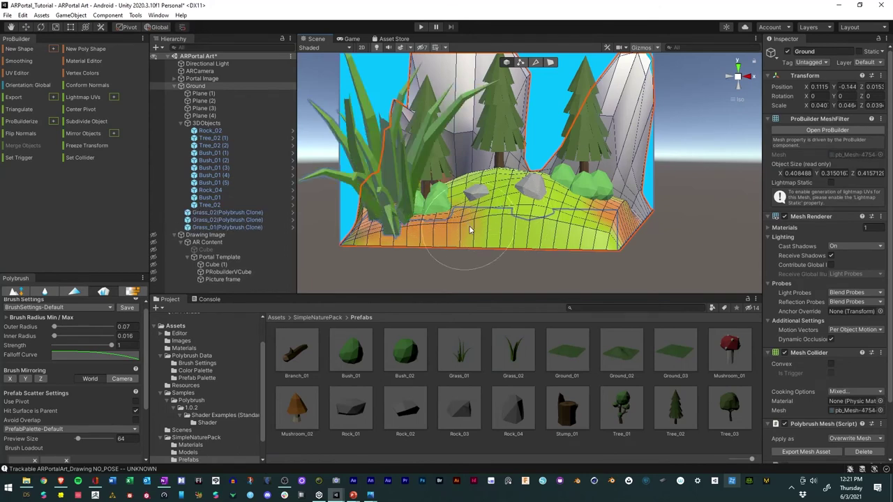
key("ctrl+z")
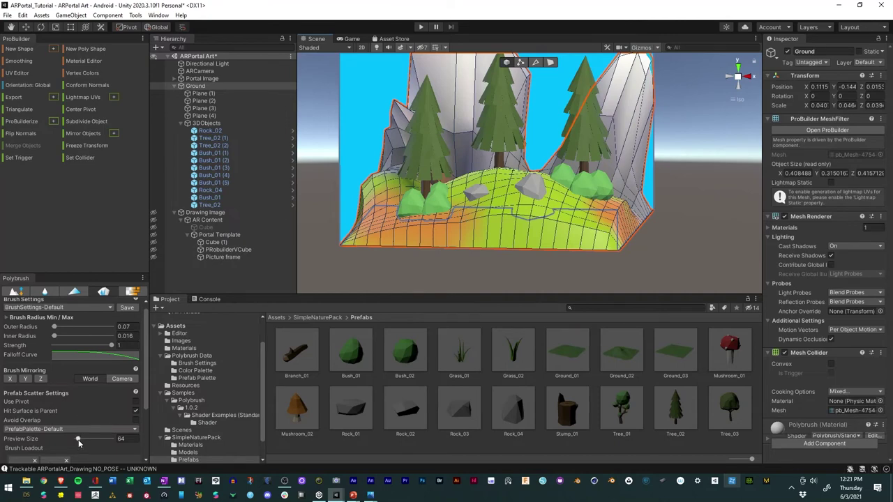
left_click_drag(78, 439, 77, 440)
scroll(73, 440, "down", 3)
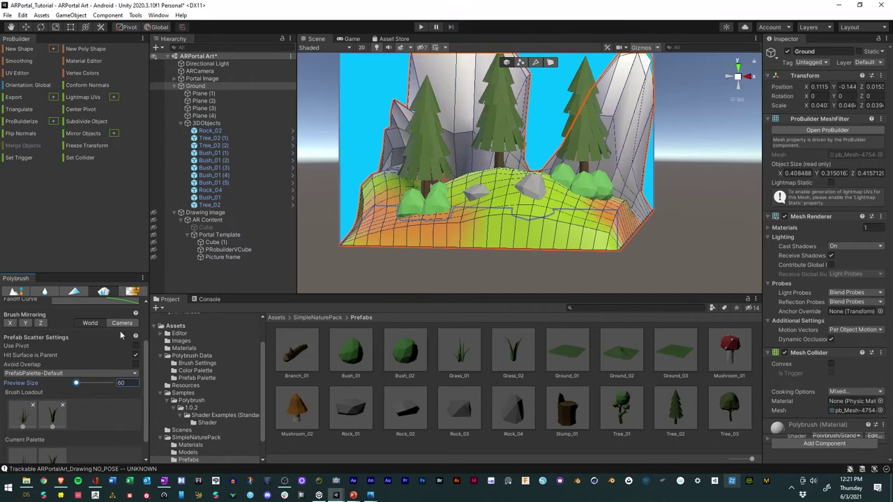
scroll(87, 387, "down", 1)
scroll(90, 381, "up", 4)
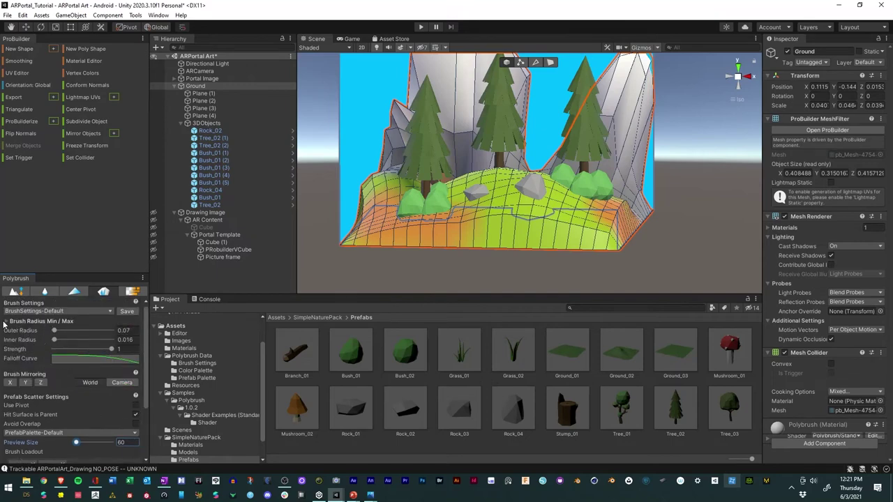
- Expand the Brush Radius Min / Max settings and sweep the brush across the ground
left_click(7, 323)
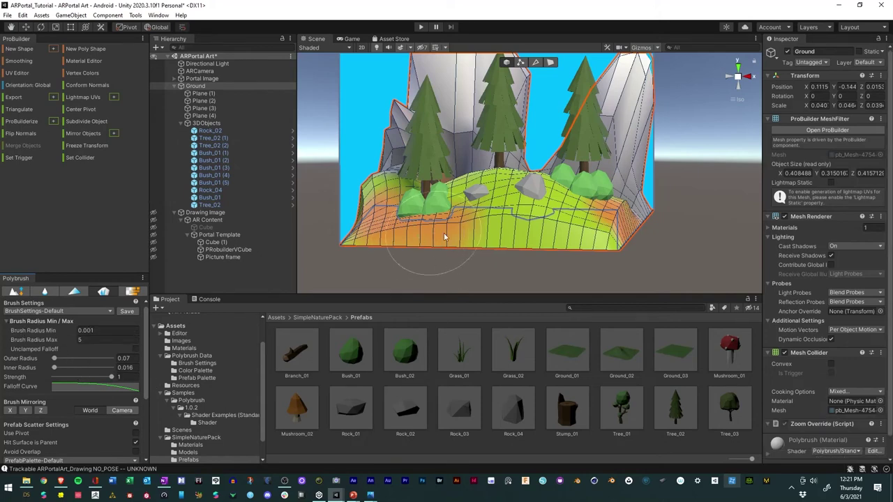
left_click(521, 221)
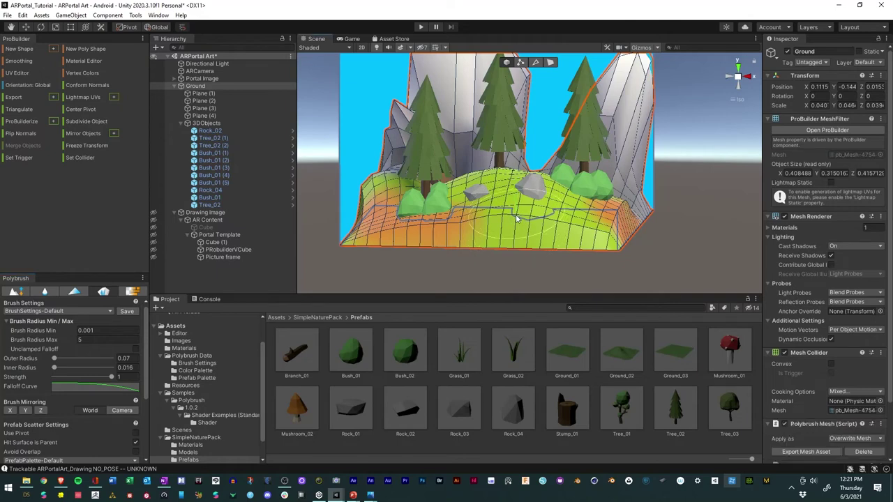
mouse_move(507, 211)
left_mouse_down()
mouse_move(475, 206)
mouse_move(586, 214)
mouse_move(457, 261)
left_mouse_up()
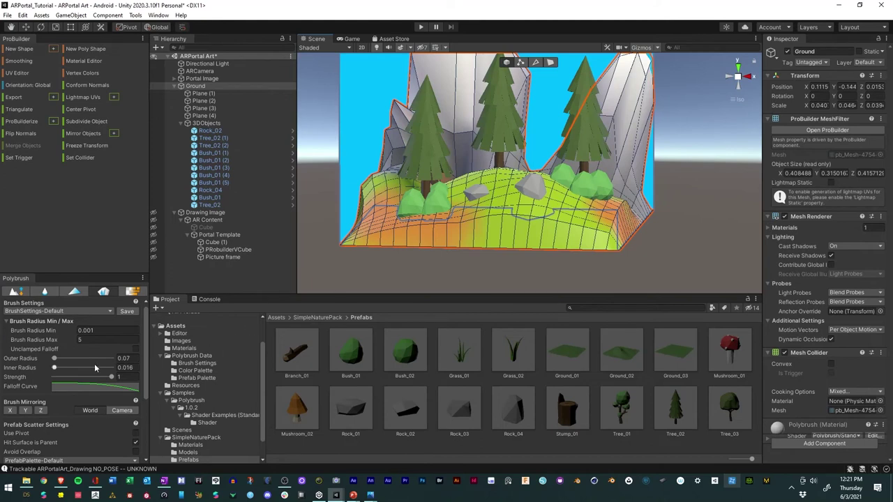
scroll(84, 383, "down", 5)
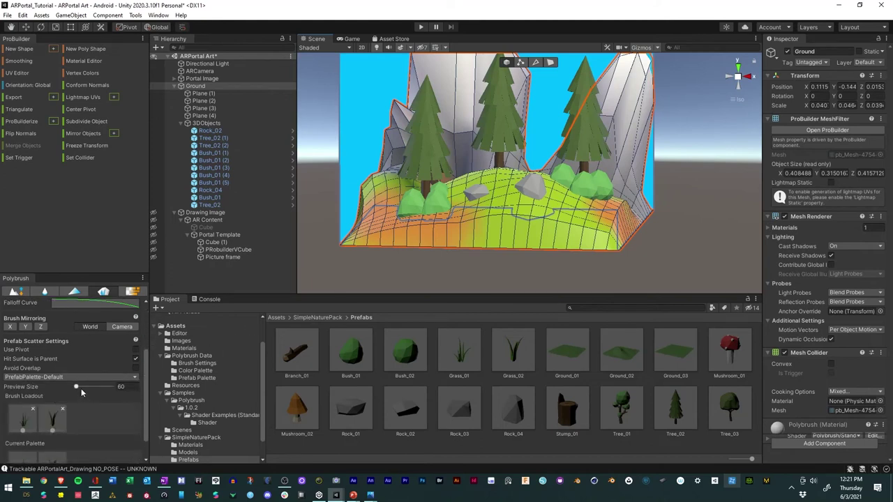
scroll(76, 385, "up", 5)
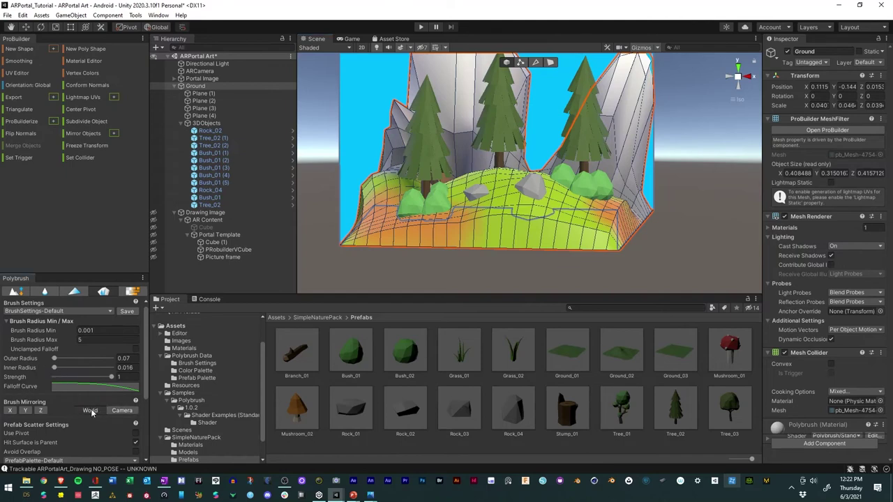
scroll(64, 346, "up", 1)
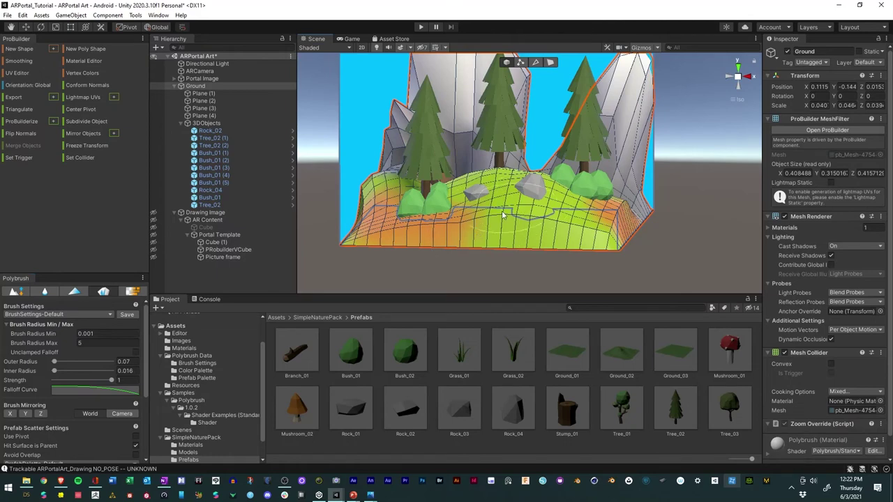
- Scatter a trial Grass_01 stroke across the ground, then undo it
mouse_move(504, 209)
left_mouse_down()
mouse_move(558, 209)
mouse_move(593, 194)
mouse_move(544, 185)
mouse_move(410, 204)
left_mouse_up()
scroll(470, 250, "down", 10)
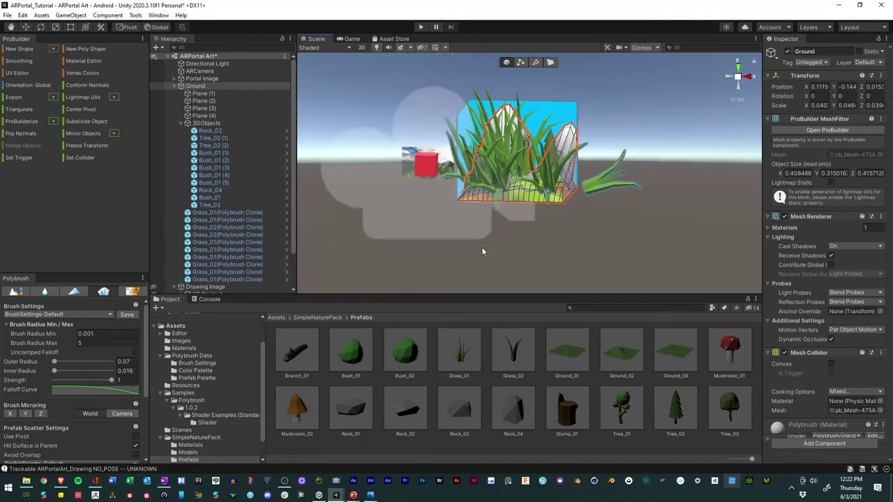
left_click_drag(652, 200, 680, 189, "alt")
scroll(683, 186, "up", 5)
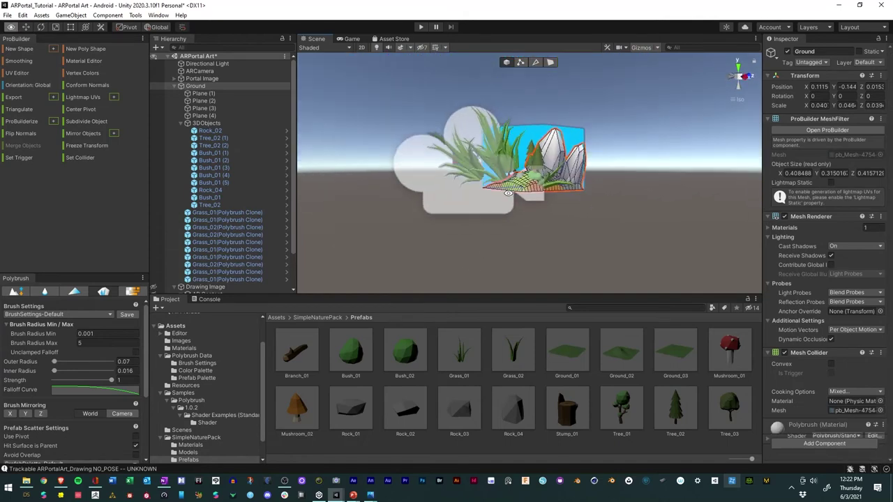
scroll(683, 186, "up", 10)
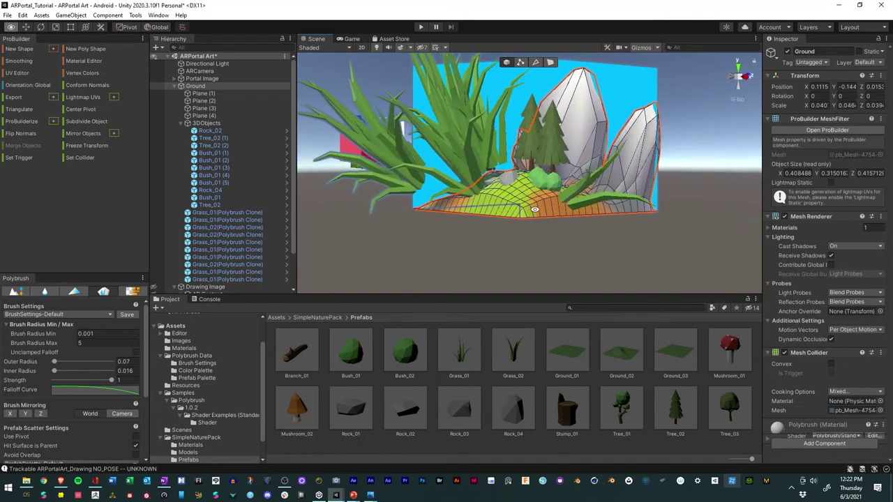
key("ctrl+z")
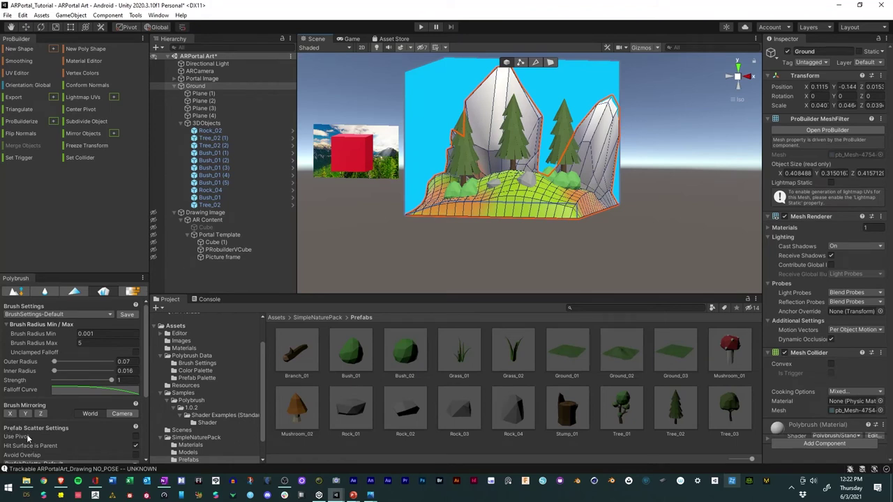
- Keep the default prefab palette and lower the brush strength to 0.76
scroll(28, 433, "down", 3)
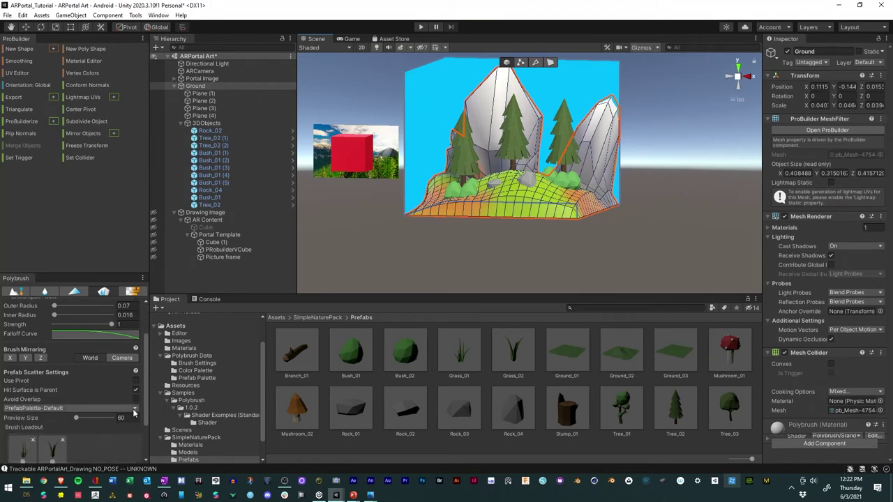
scroll(82, 406, "down", 1)
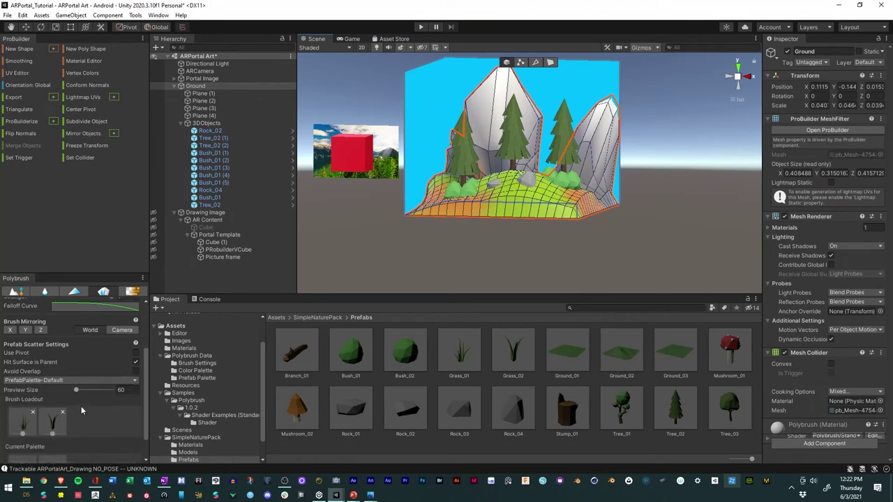
left_click(85, 381)
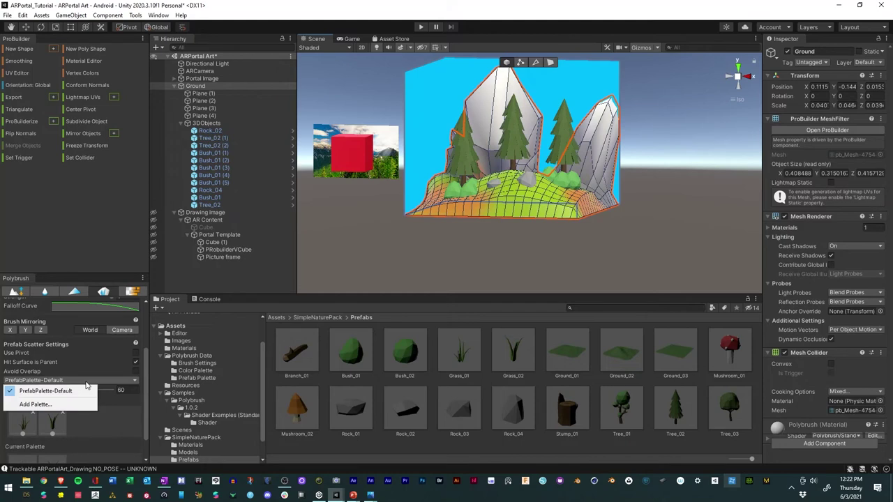
left_click(19, 353)
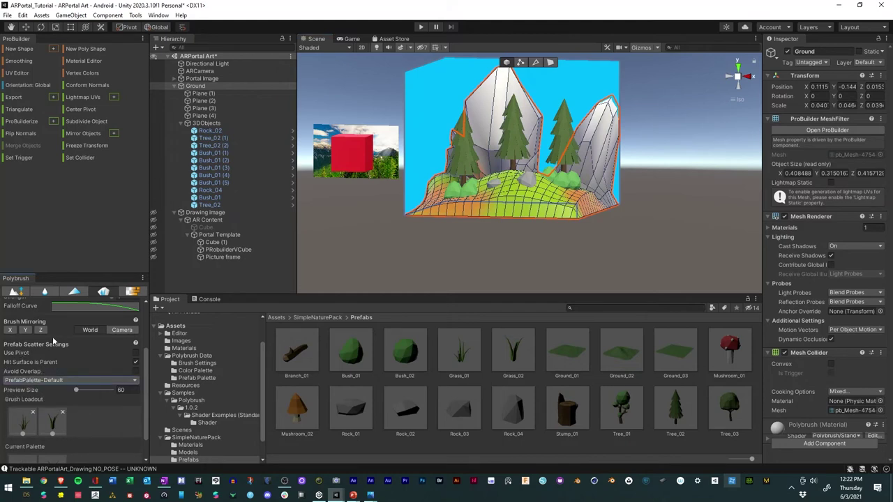
scroll(65, 361, "up", 3)
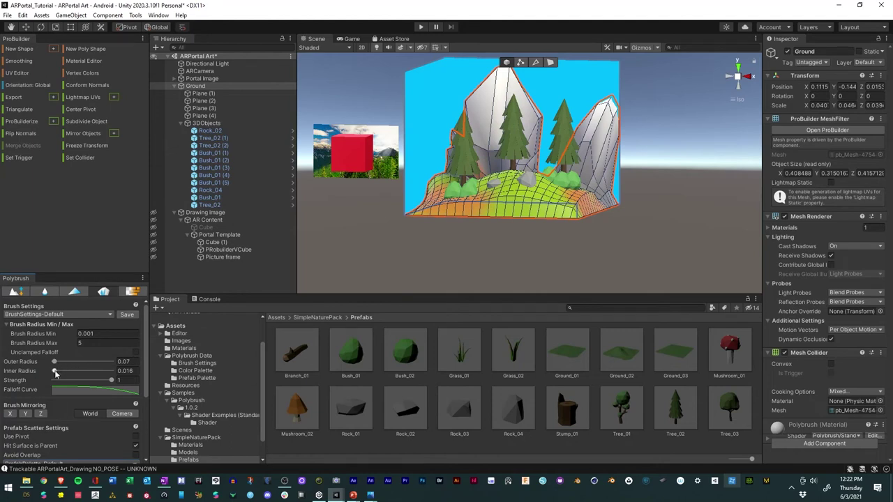
left_click_drag(111, 380, 96, 388)
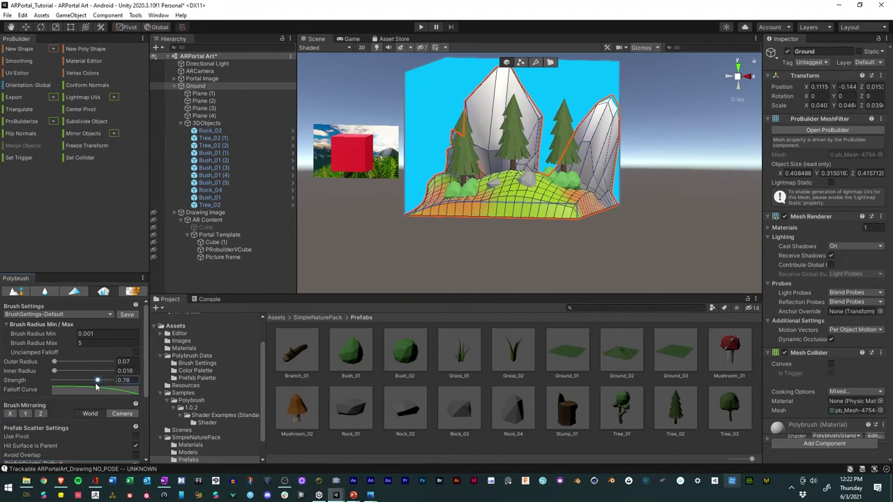
- Scatter six grass clumps across the ground with single brush clicks
left_click(509, 217)
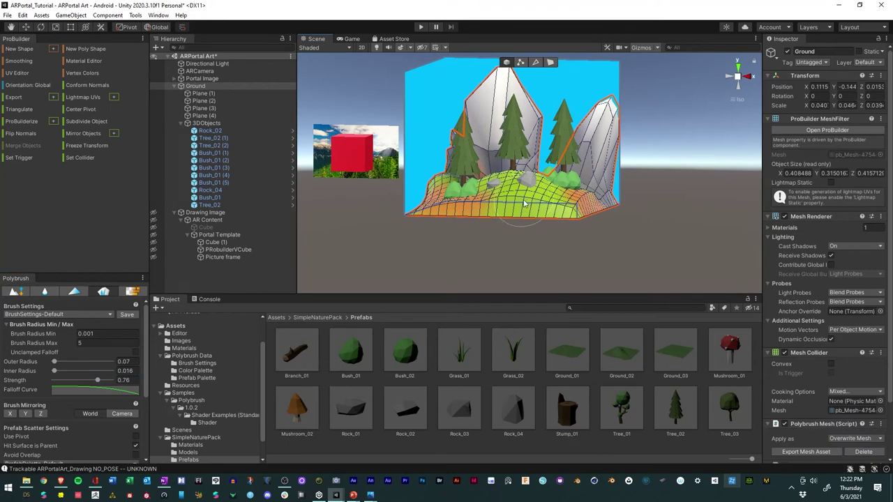
left_click(524, 176)
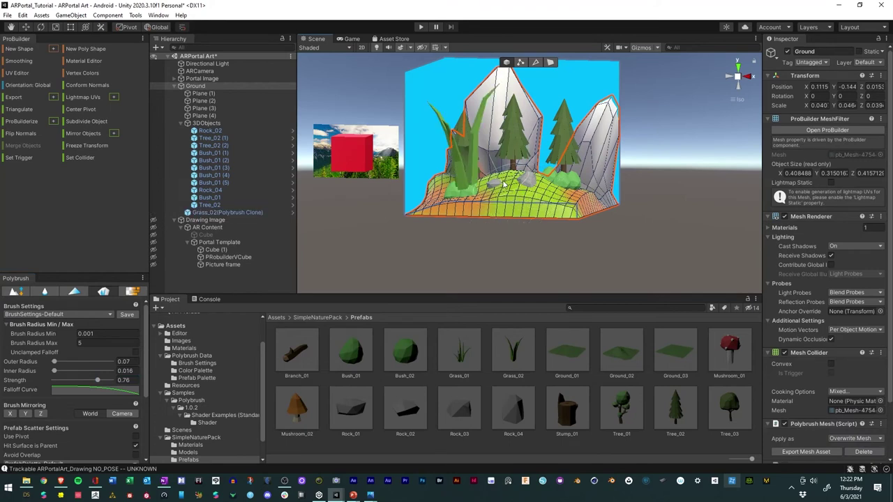
left_click(515, 203)
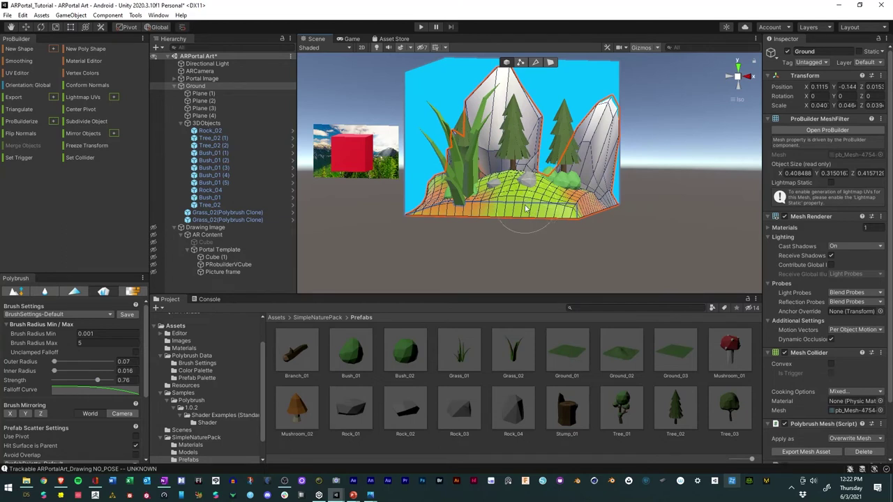
left_click(579, 180)
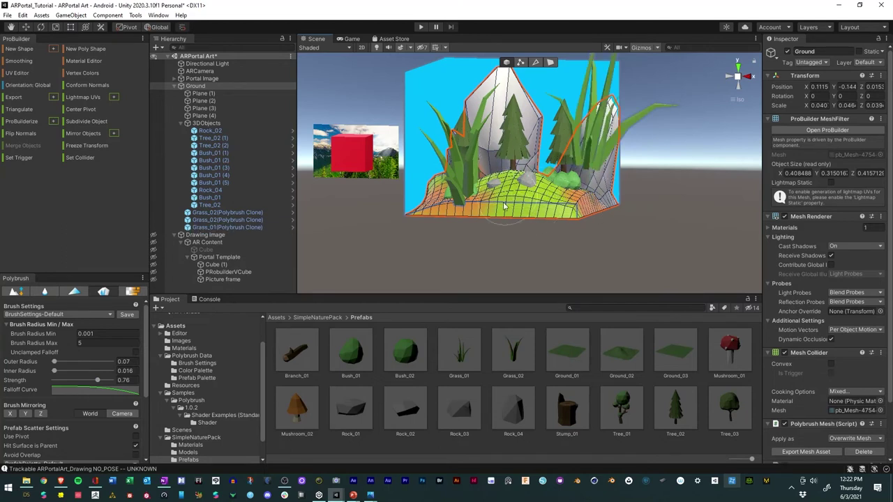
left_click(445, 185)
left_click(445, 185)
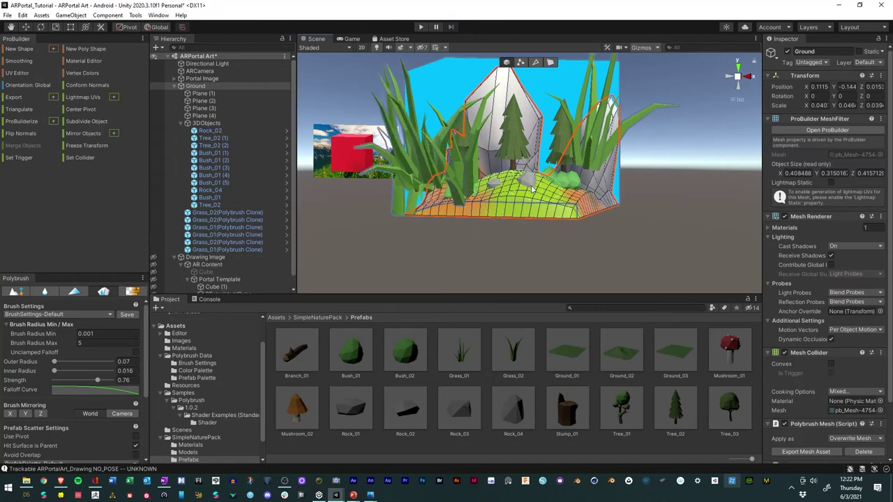
- Shrink the six grass clones and set their position to 0, 0, 0
left_click(244, 249)
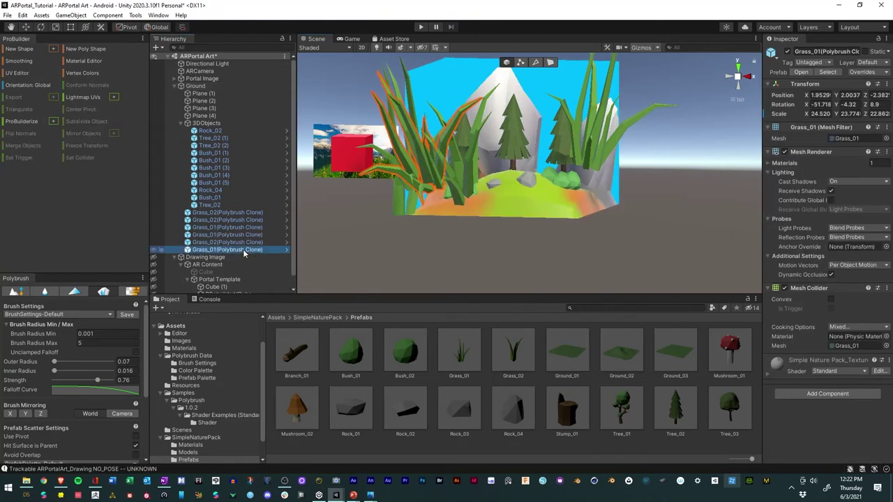
left_click(230, 212, "shift")
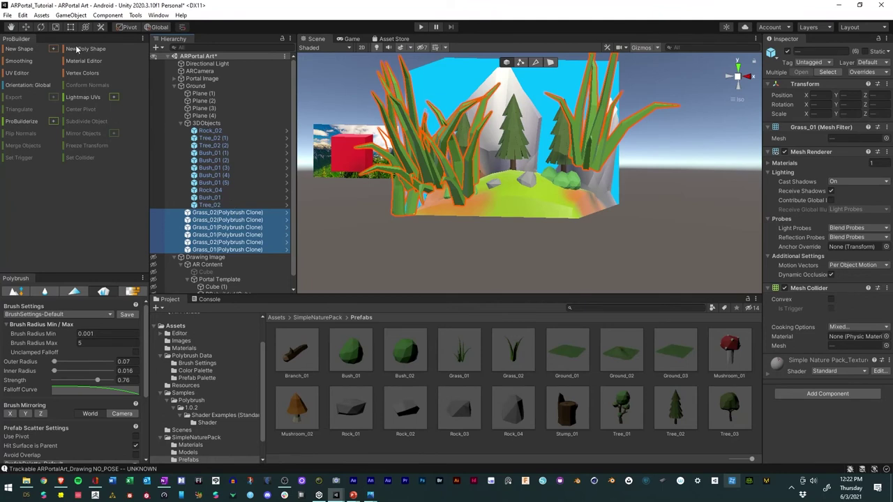
left_click(55, 26)
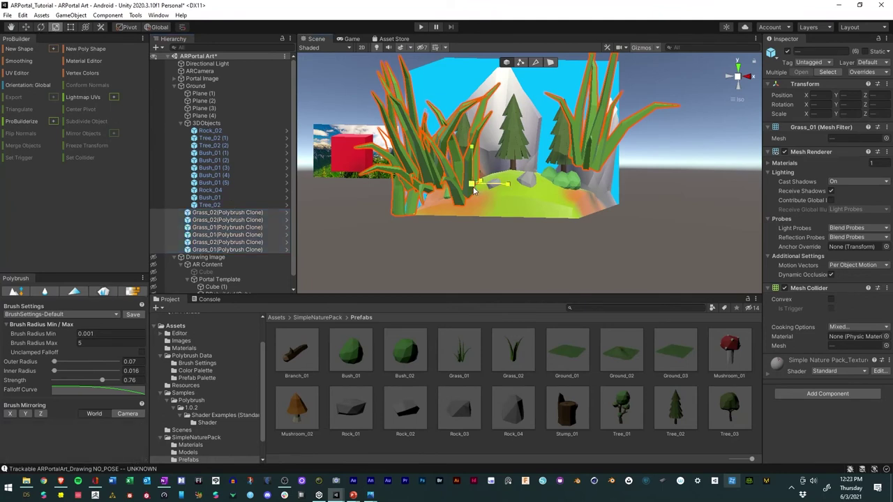
left_click_drag(471, 184, 471, 218)
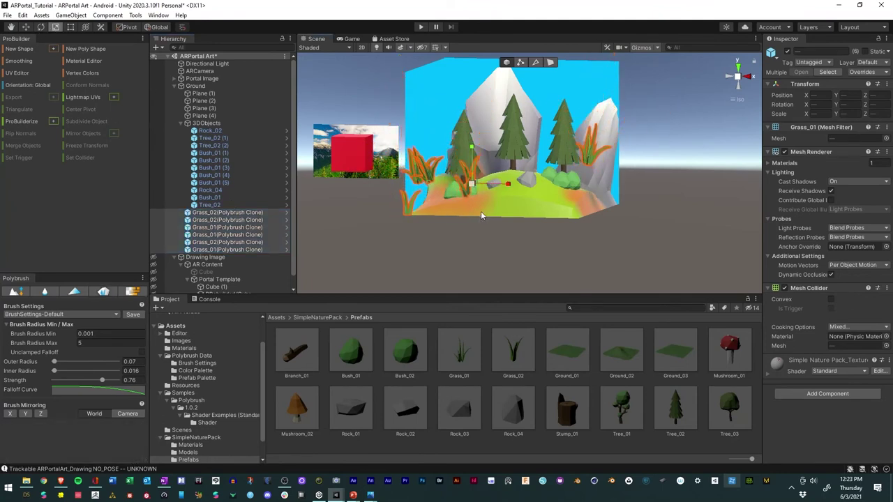
scroll(480, 208, "up", 1)
scroll(480, 207, "up", 2)
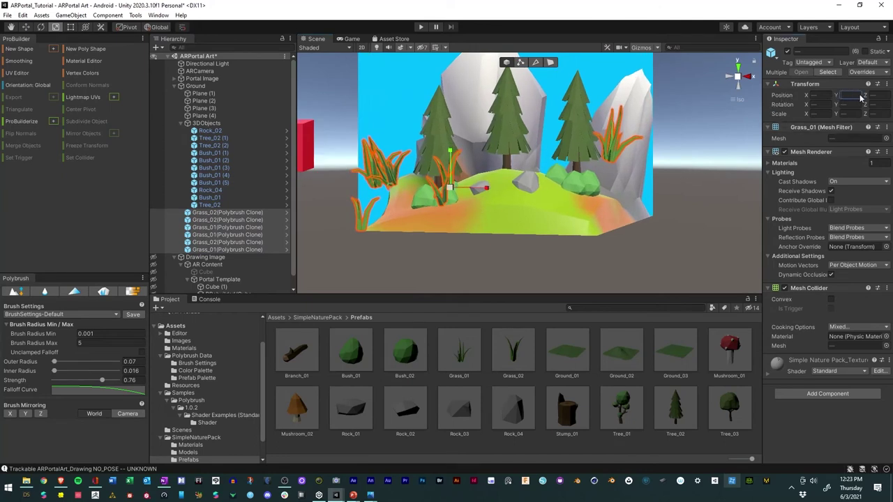
left_click_drag(839, 101, 823, 101)
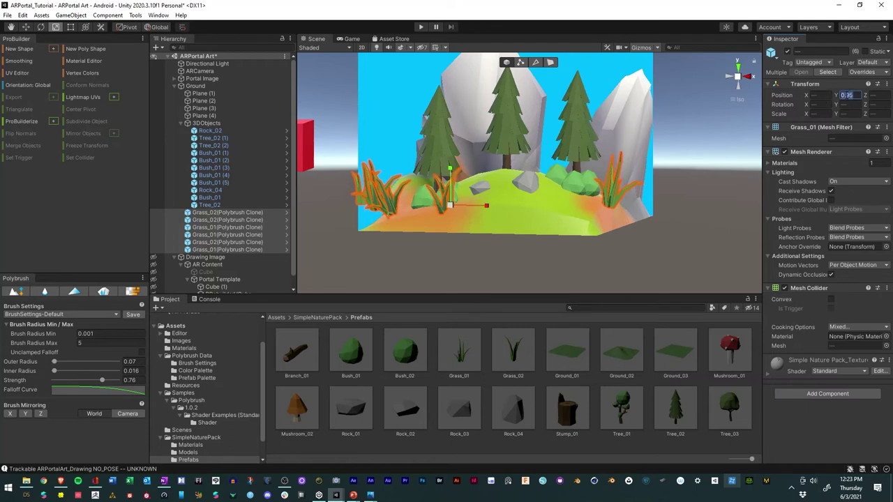
type("0.0")
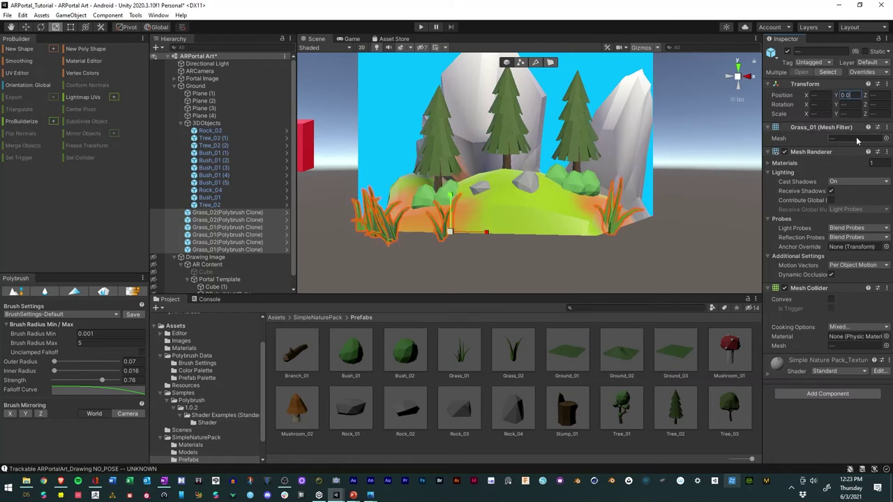
left_click(814, 95)
type("0")
left_click(876, 96)
type("0")
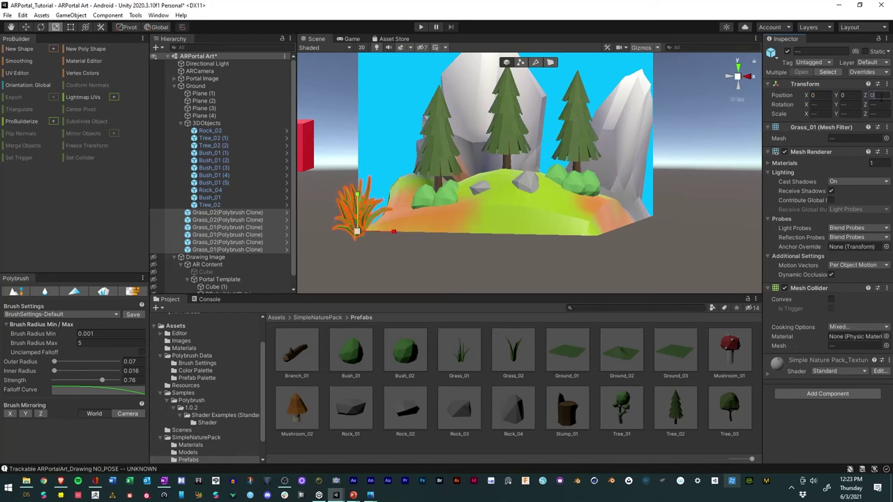
- Reselect all six grass clones and delete them
left_click(210, 189)
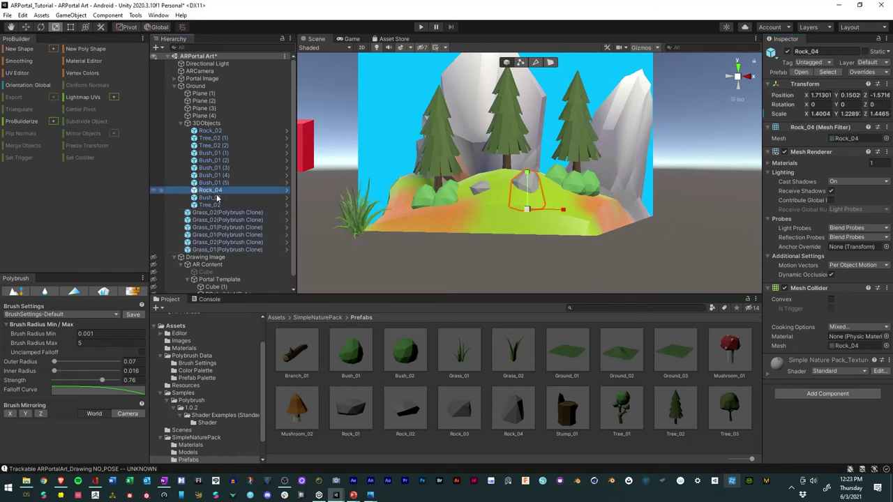
left_click(223, 212)
left_click(216, 250, "shift")
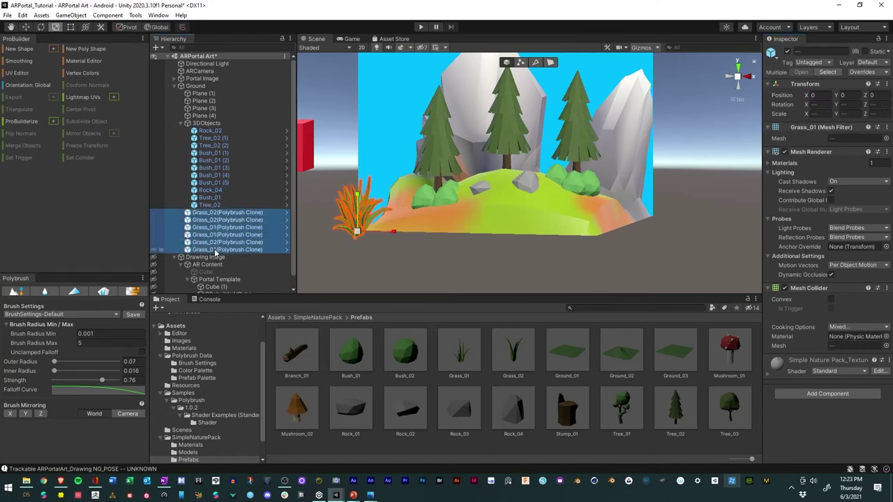
key("Delete")
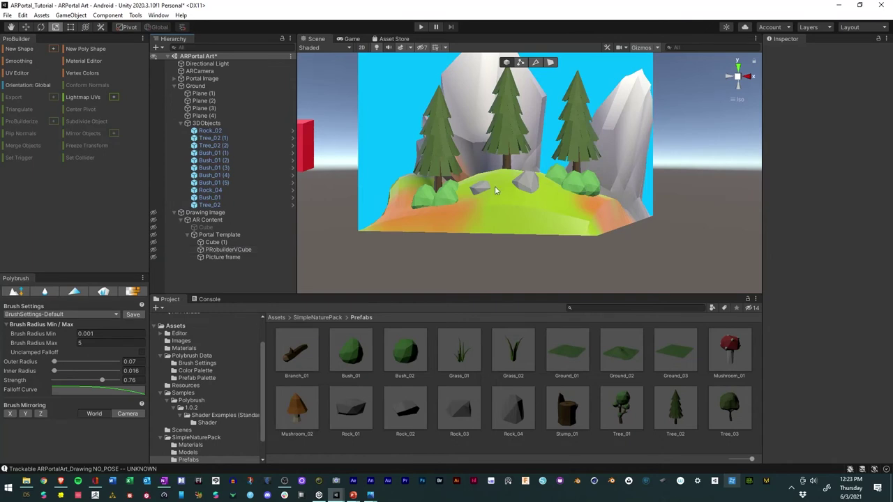
- Drop Grass_01 and Grass_02 prefabs onto the island and scale both down
right_click_drag(494, 186, 612, 195, "alt")
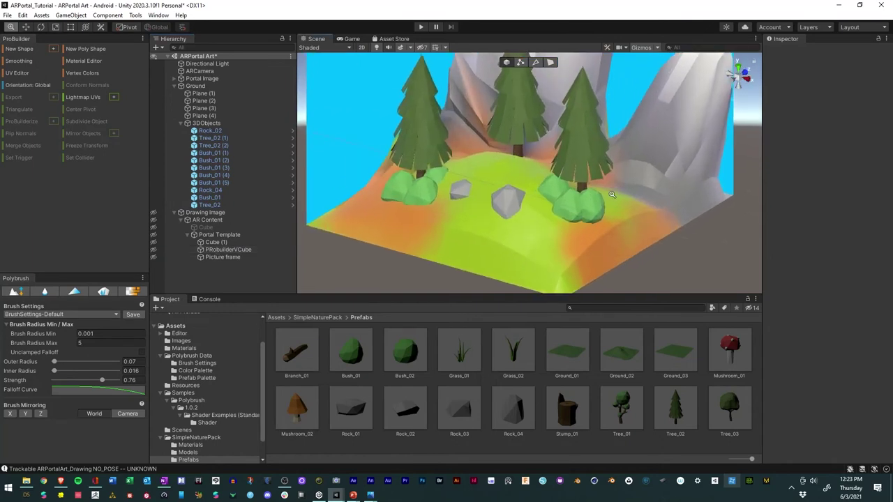
left_click_drag(612, 195, 460, 230, "alt")
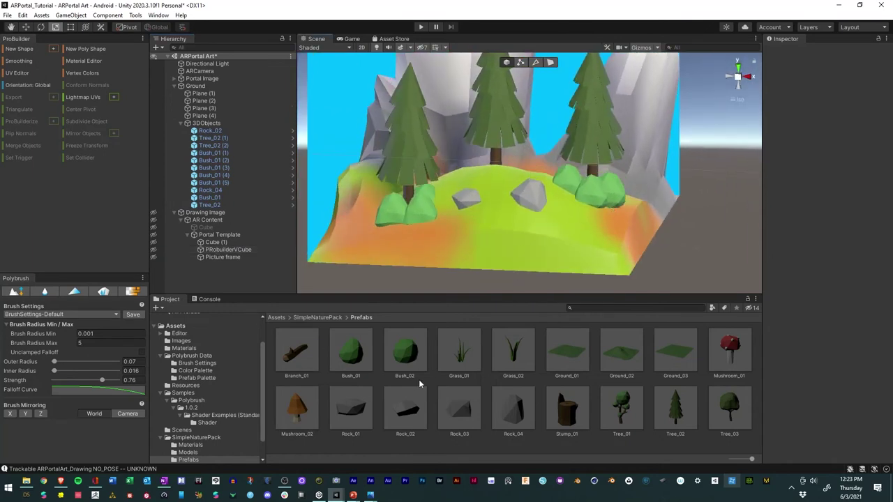
left_click_drag(460, 356, 489, 217)
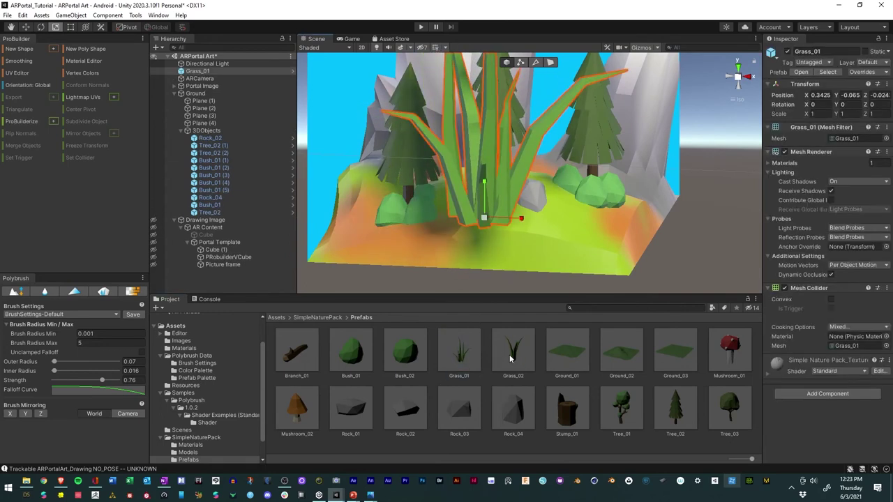
left_click_drag(513, 352, 549, 240)
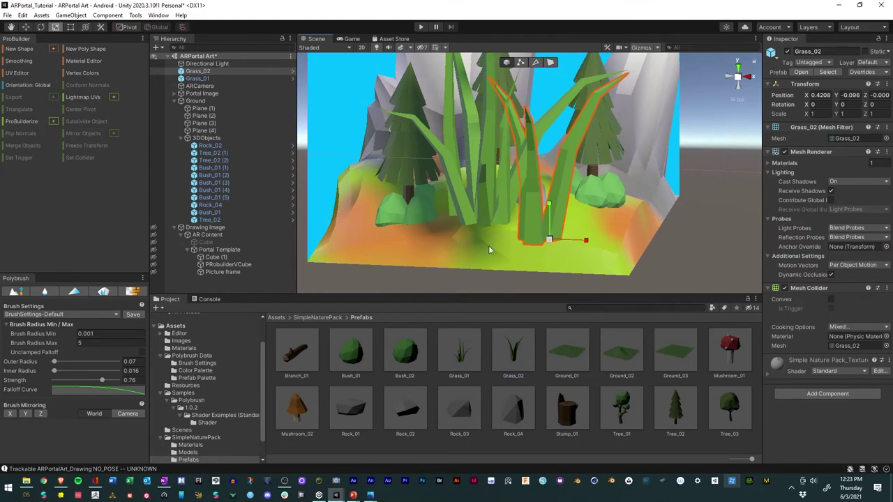
left_click(197, 78, "ctrl")
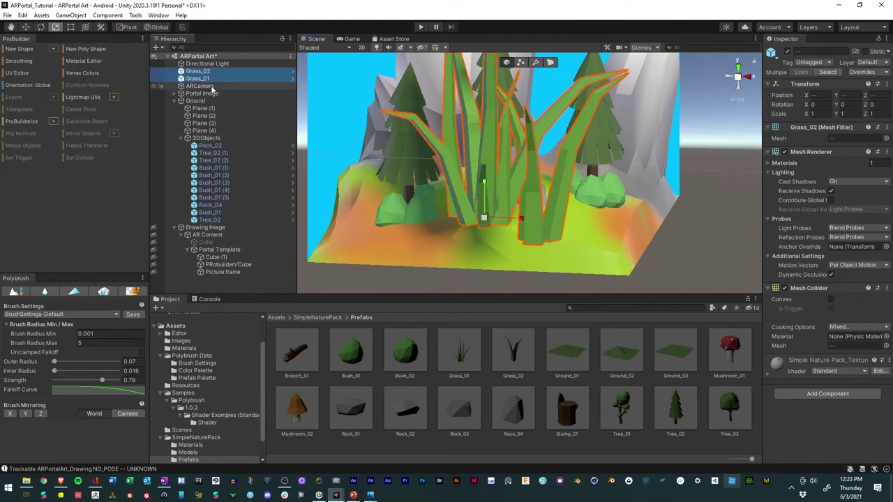
left_click_drag(483, 221, 487, 266)
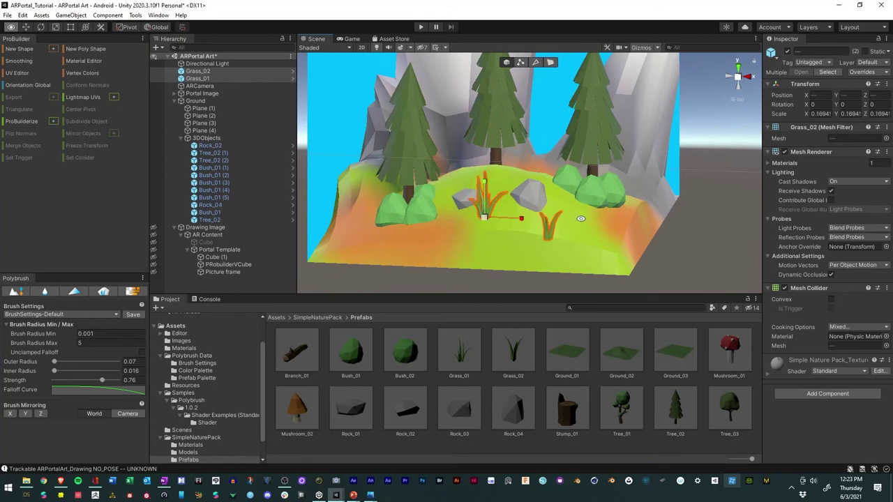
- Position the grass clumps on the terrain near the bushes, resting on the ground
left_click_drag(581, 219, 663, 209, "alt")
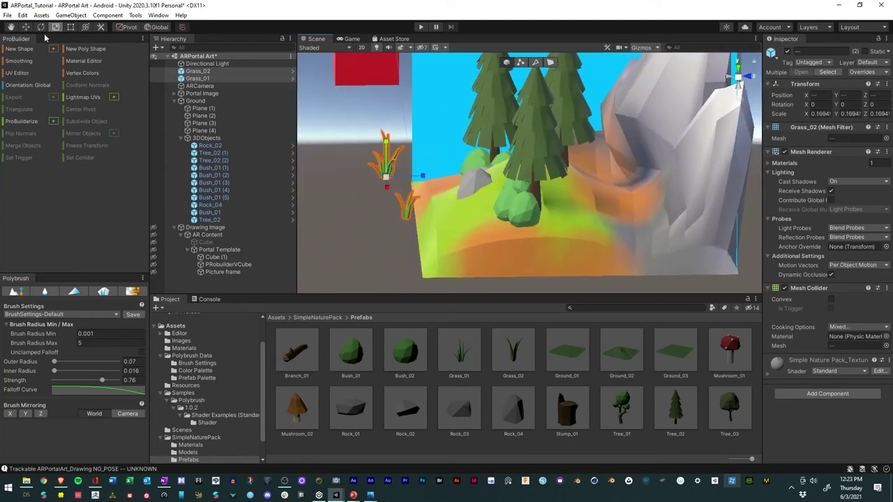
left_click(27, 28)
left_click_drag(374, 181, 459, 224)
left_click_drag(428, 248, 372, 242, "alt")
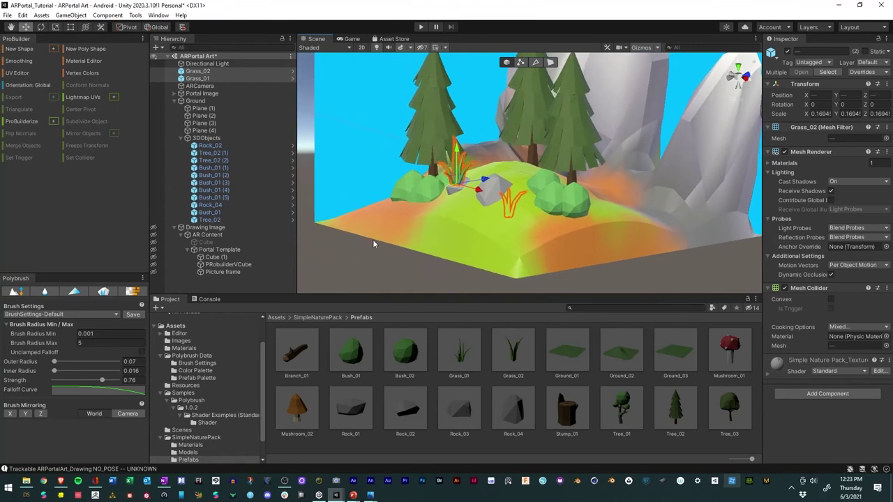
left_click_drag(453, 155, 432, 233)
left_click(466, 225)
left_click(460, 152)
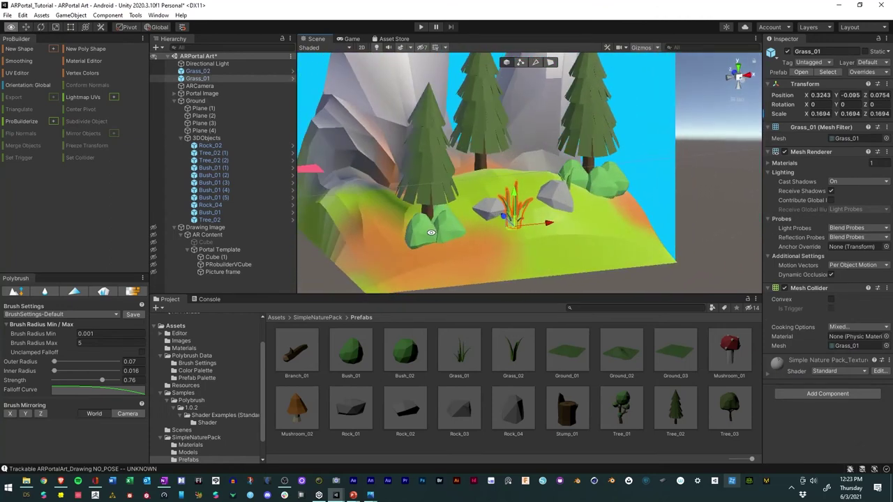
left_click_drag(517, 199, 503, 140)
- Duplicate Grass_01 twice into Grass_01 (1) and Grass_01 (2), shifting the copies
key("ctrl+d")
left_click_drag(522, 176, 511, 168)
left_click_drag(490, 127, 600, 200)
key("ctrl+d")
- Duplicate Grass_02 as Grass_02 (1) and slide it left across the island
mouse_move(496, 208)
left_mouse_down("alt")
mouse_move(489, 210)
mouse_move(509, 202)
left_mouse_up("alt")
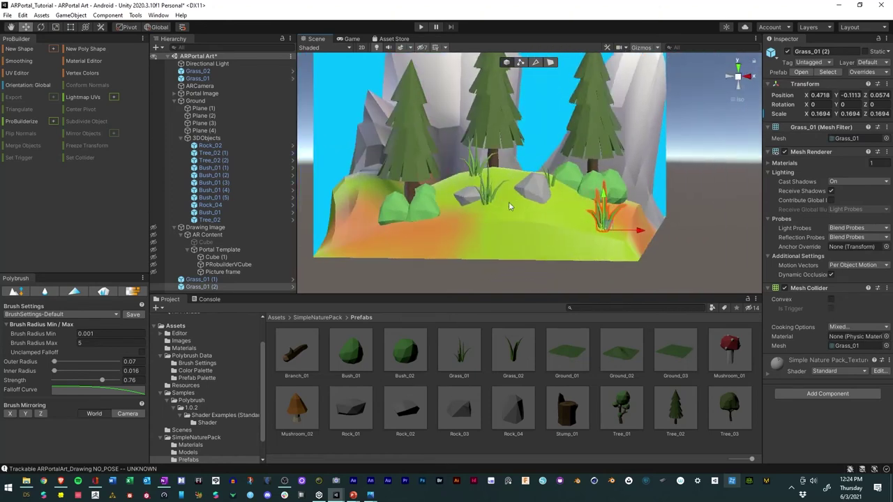
left_click(552, 182)
left_click(551, 182)
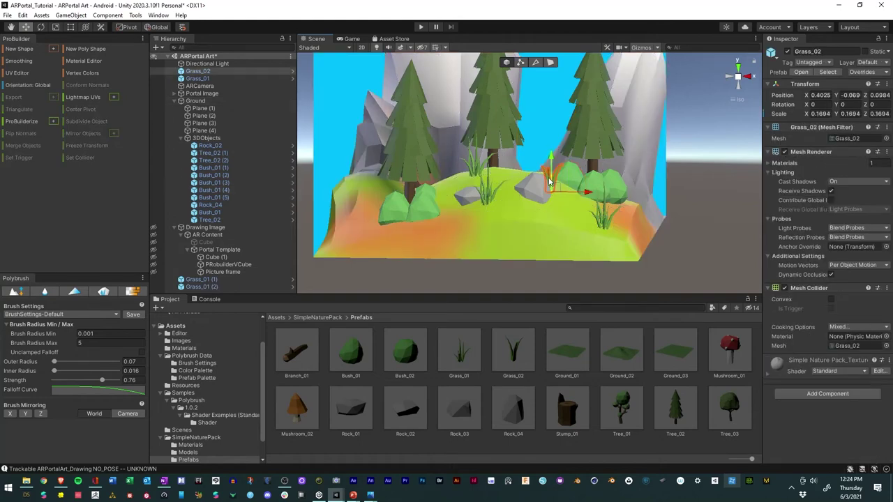
key("ctrl+d")
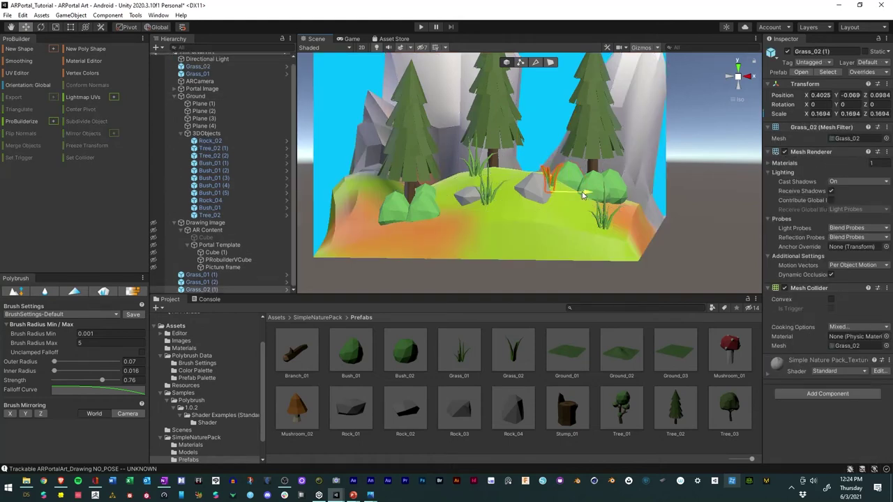
left_click_drag(584, 195, 512, 226)
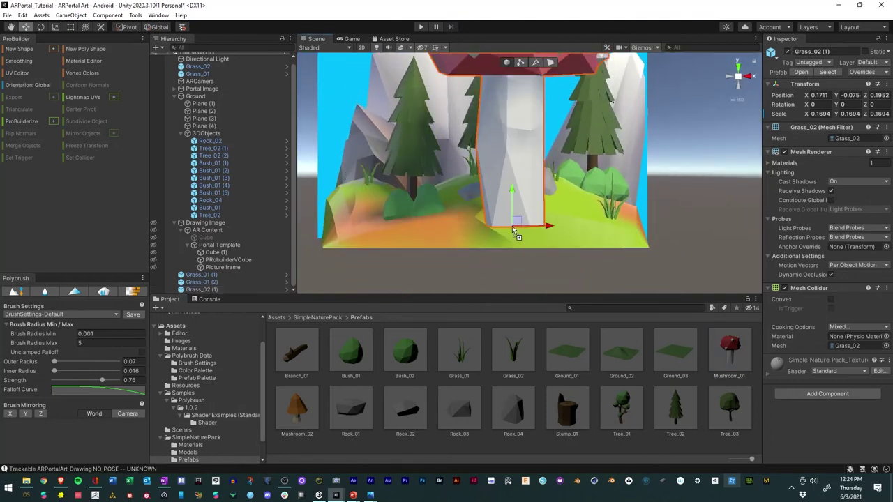
- Shrink Mushroom_01 with the Rect tool and move it beside the rocks
left_click(56, 27)
left_click_drag(514, 226, 293, 167)
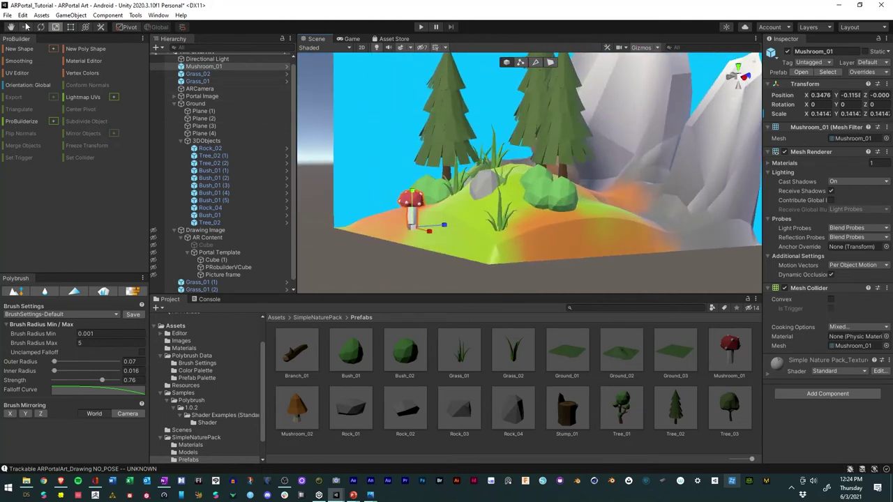
left_click(25, 27)
left_click_drag(443, 229, 471, 227)
left_click_drag(471, 227, 576, 243, "alt")
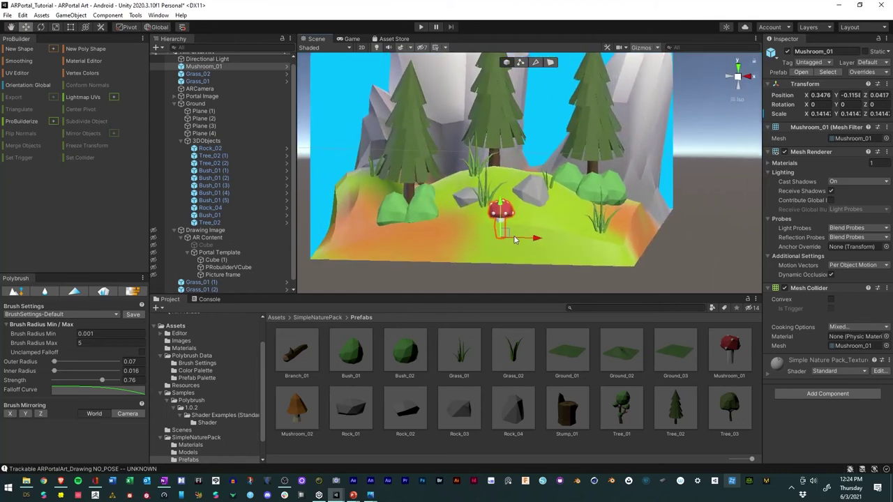
left_click_drag(507, 239, 701, 240, "alt")
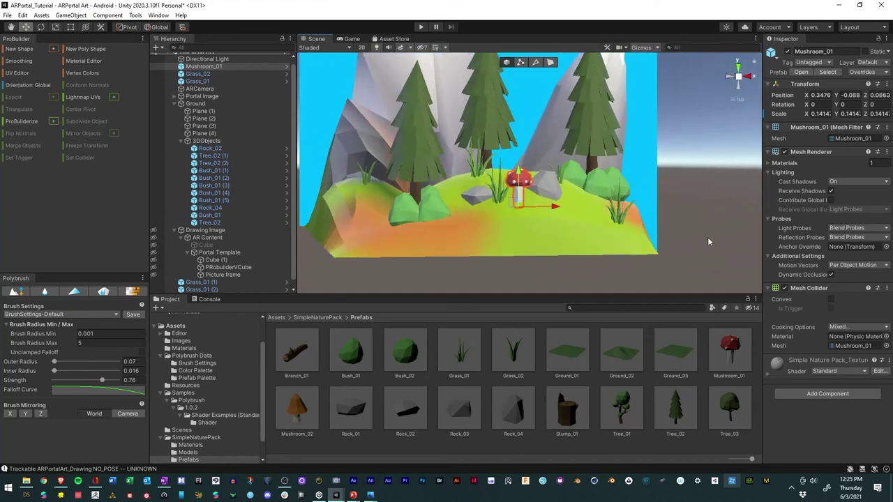
- Parent Mushroom_01, Grass_01, Grass_02 and the three grass copies under 3DObjects
left_click(194, 82)
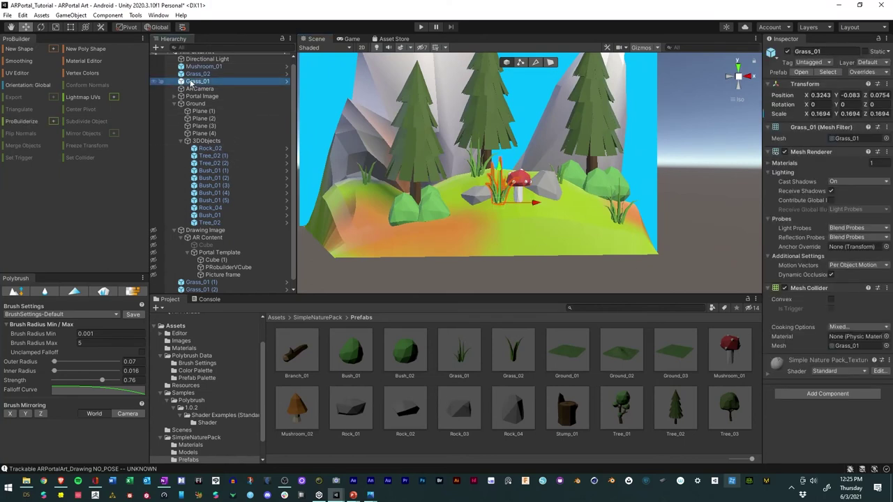
left_click(204, 66, "shift")
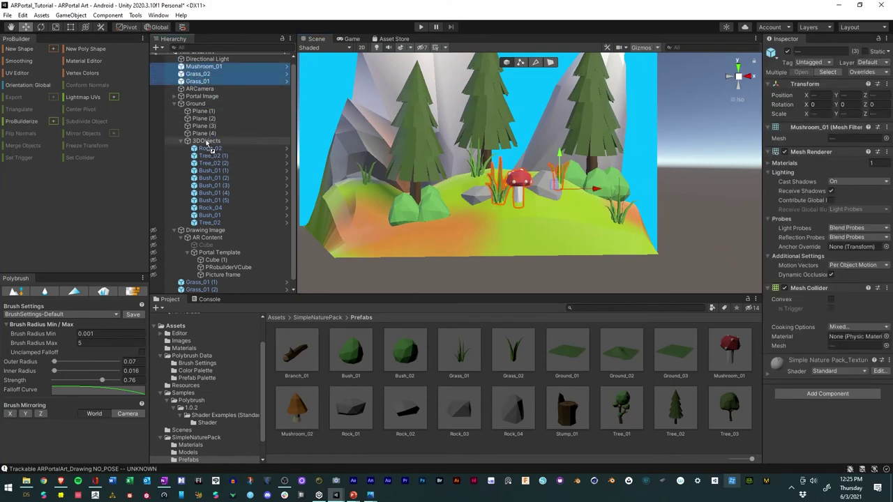
left_click_drag(207, 143, 207, 141)
left_click(201, 275)
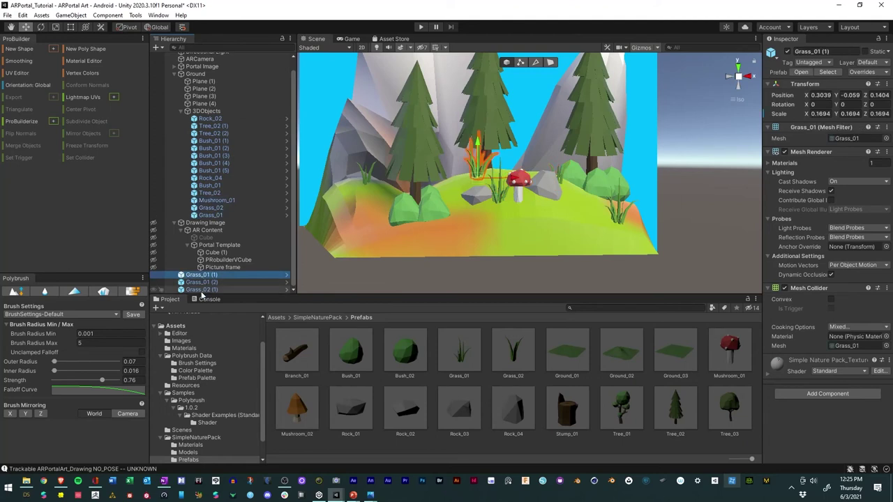
left_click(201, 289, "shift")
left_click_drag(202, 279, 211, 114)
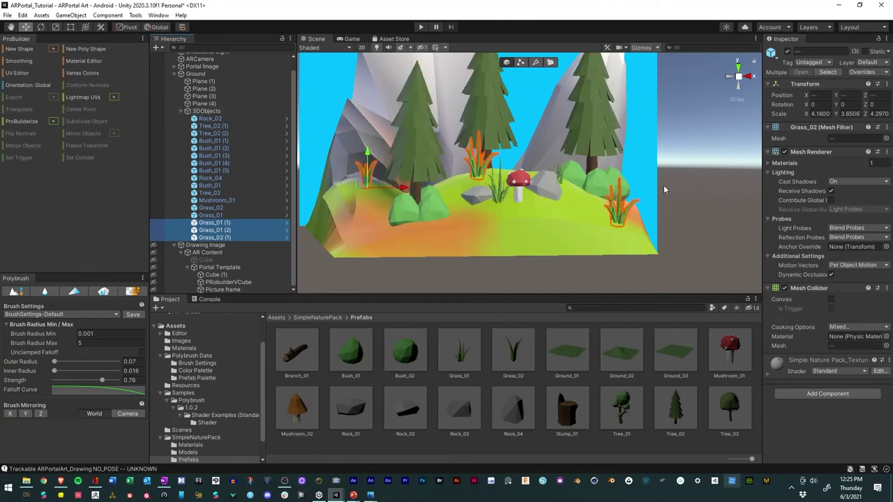
left_click(693, 188)
left_click_drag(674, 220, 558, 195, "alt")
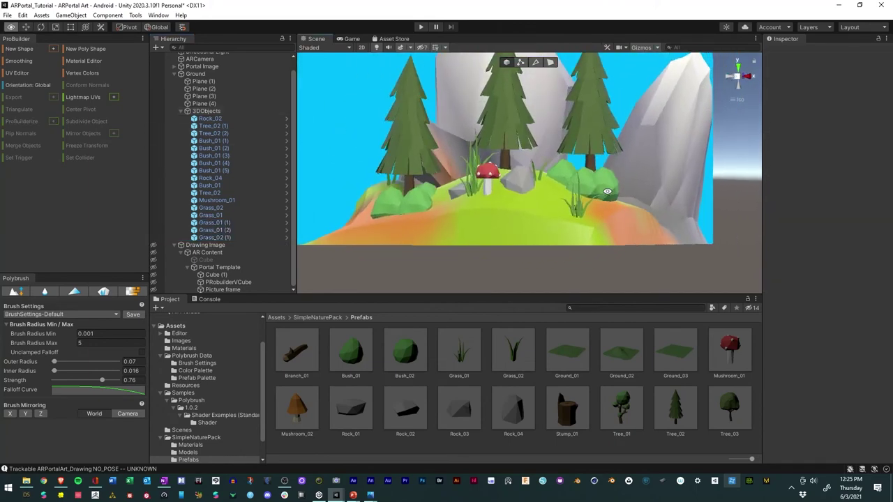
right_click_drag(558, 195, 530, 224, "alt")
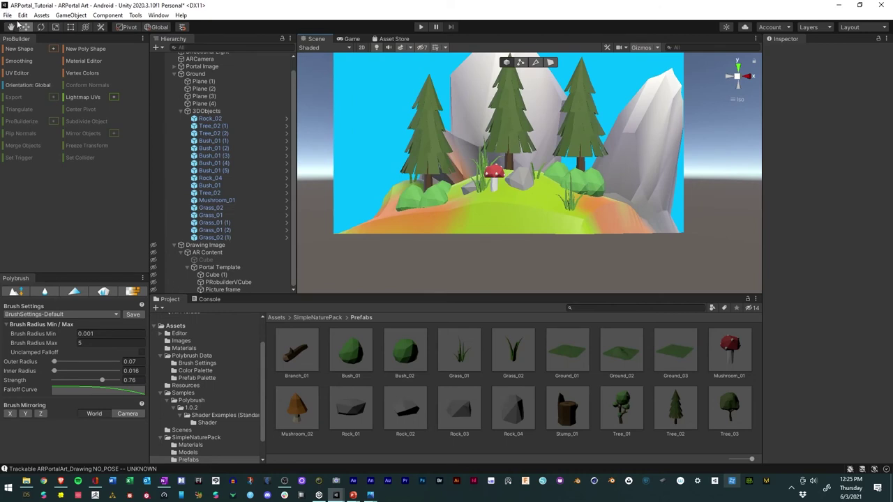
- Save the scene and move Ground under Portal Template after Picture frame
left_click(8, 14)
left_click(28, 61)
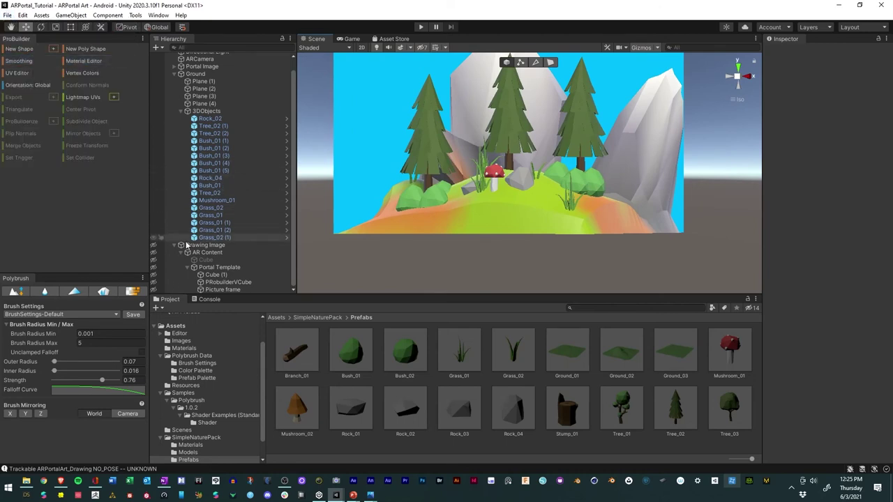
left_click(174, 73)
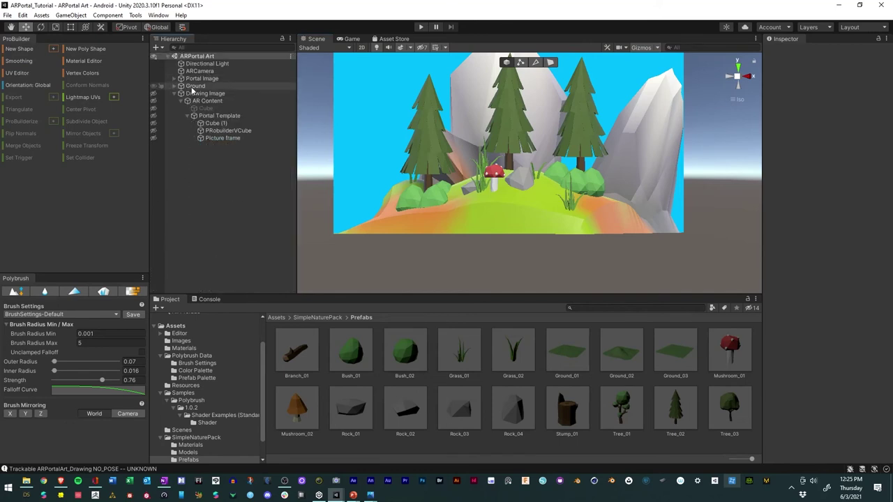
left_click_drag(192, 88, 213, 142)
left_click(226, 175)
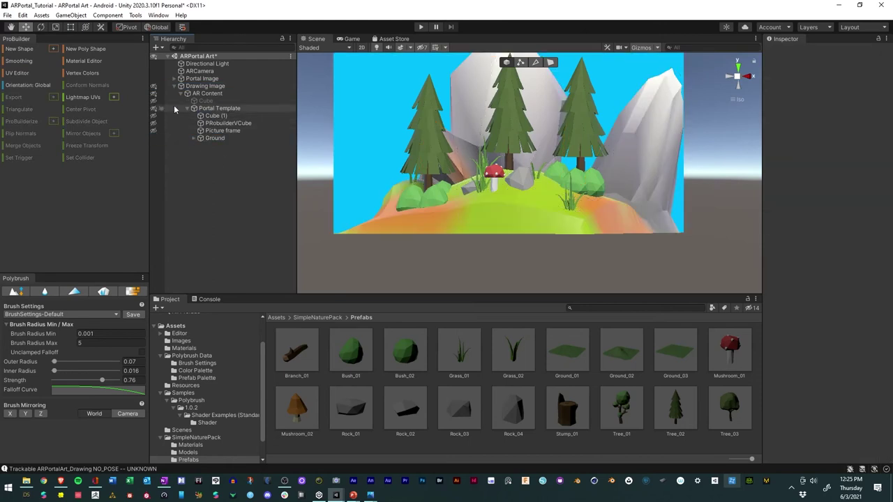
- Hide the island in the Scene view, save again, and enter Play mode
left_click(153, 93)
left_click(154, 86)
left_click(155, 86)
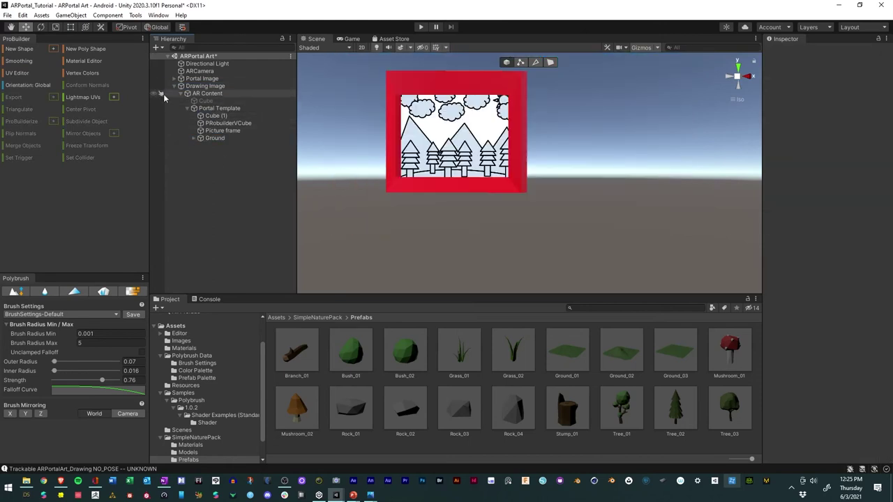
left_click(10, 17)
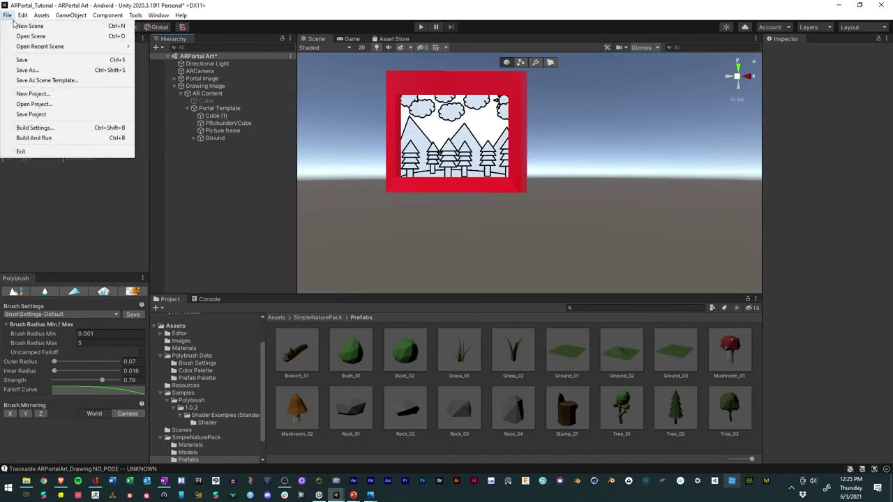
left_click(28, 60)
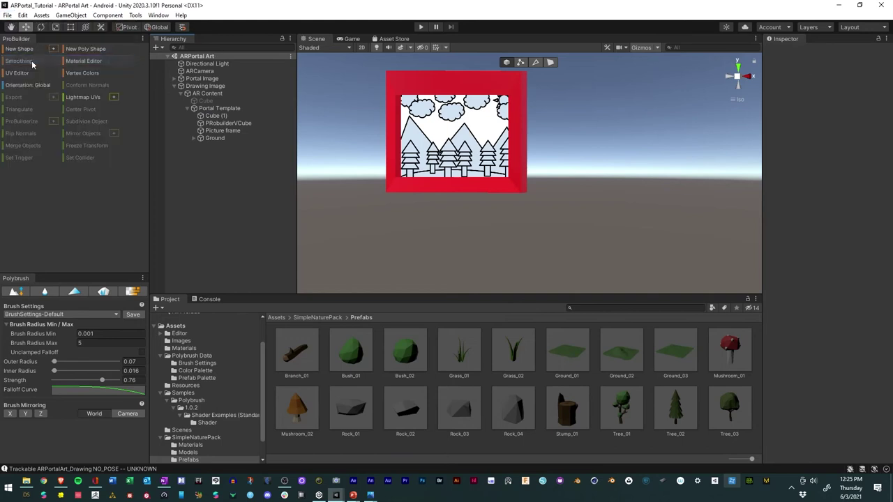
left_click(420, 28)
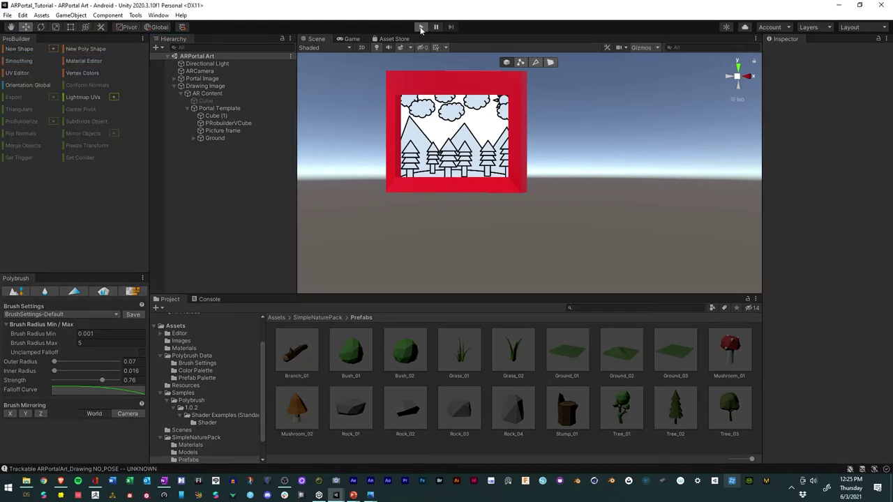
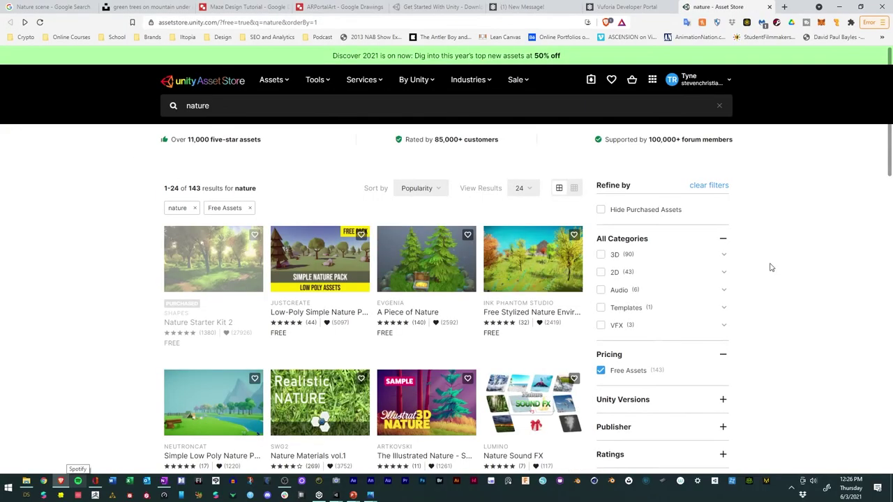
- Preview the Simplistic Low Poly Nature pack and browse its first four images
scroll(864, 287, "down", 2)
scroll(863, 288, "down", 4)
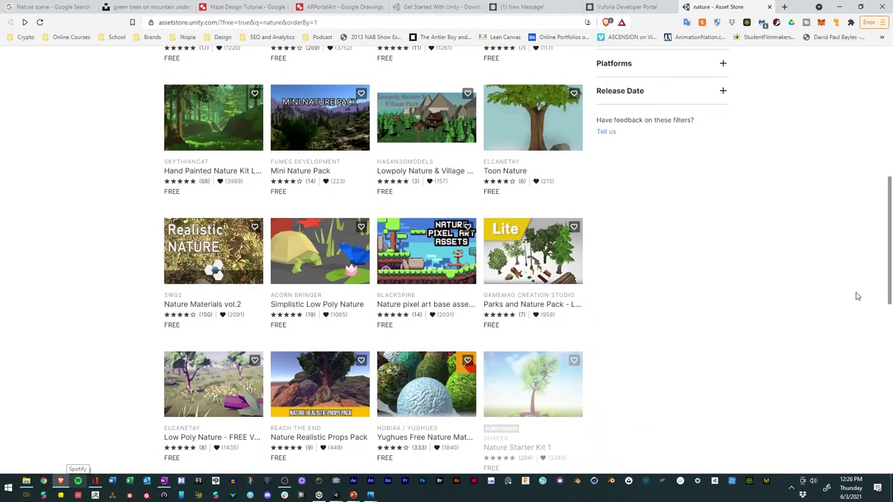
scroll(858, 295, "down", 2)
scroll(847, 295, "down", 3)
scroll(856, 297, "up", 2)
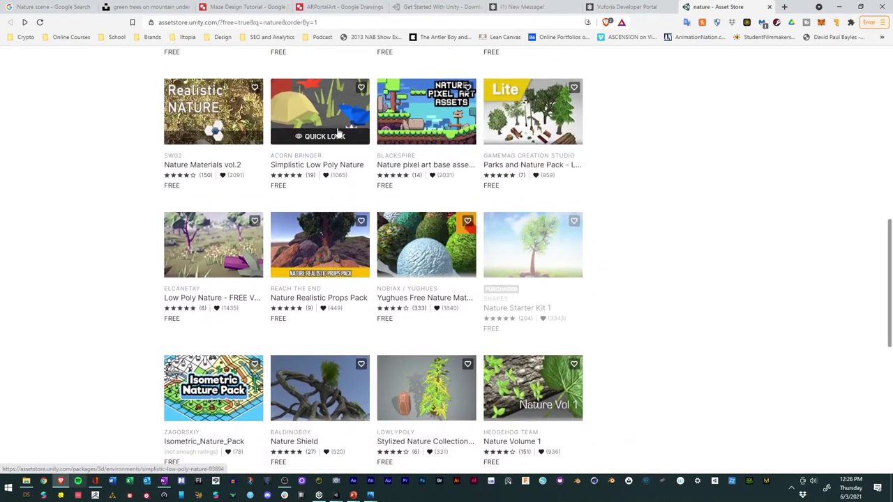
left_click(337, 132)
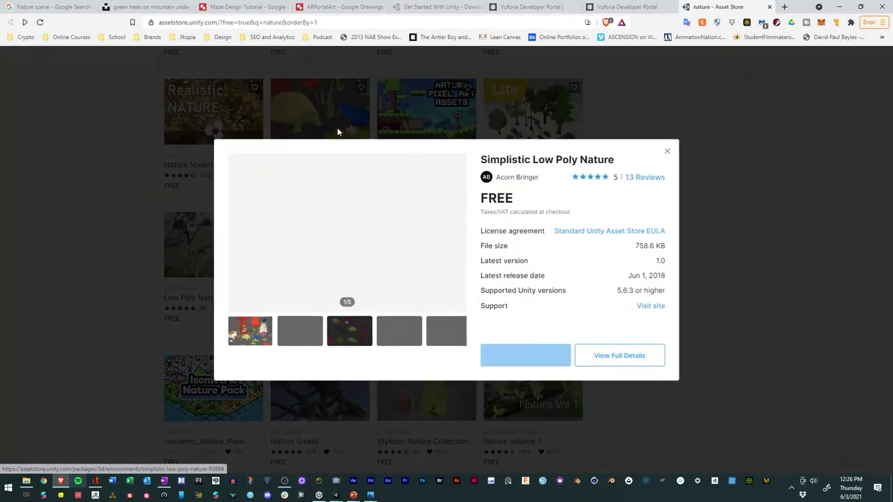
left_click(459, 234)
left_click(458, 234)
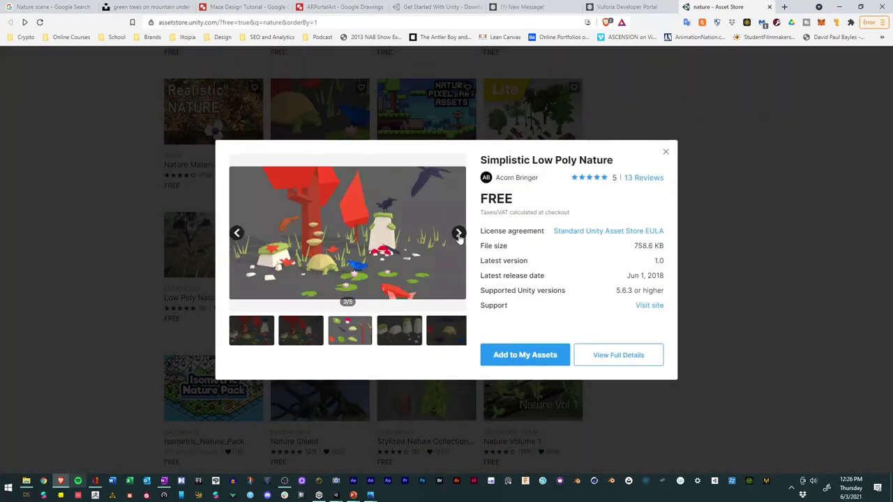
left_click(459, 233)
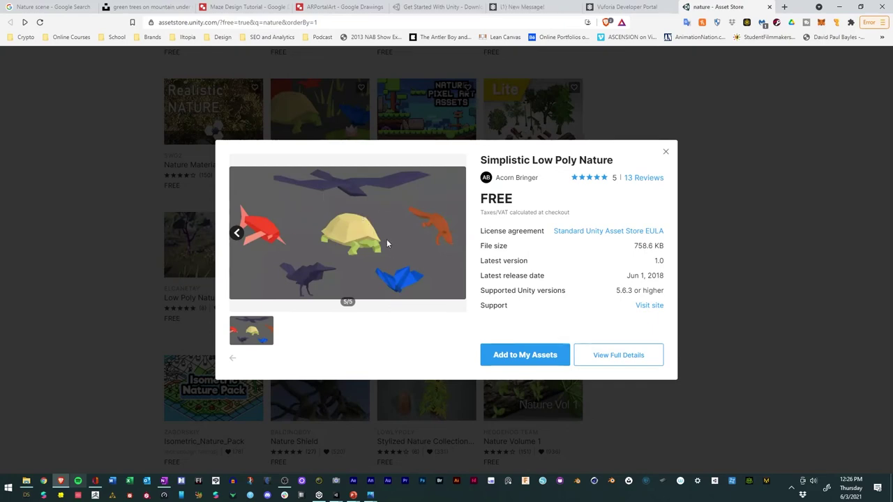
- Add Simplistic Low Poly Nature to My Assets and start its download in Unity
left_click(507, 357)
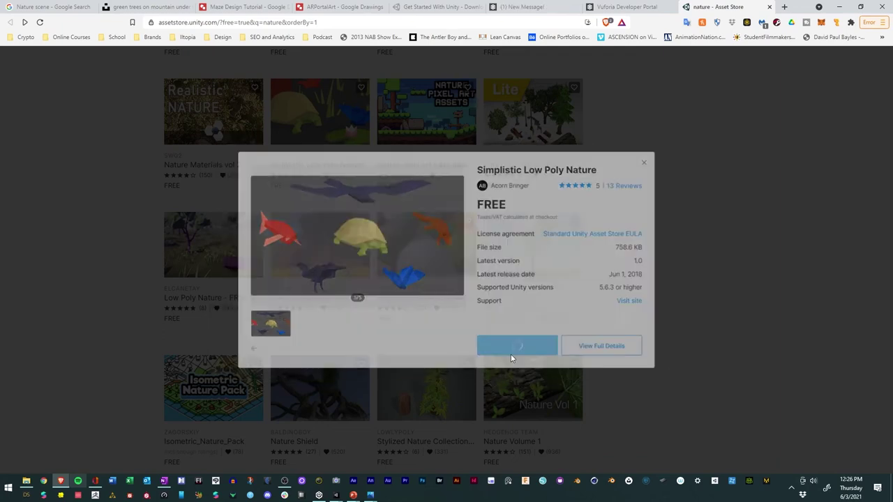
left_click(511, 334)
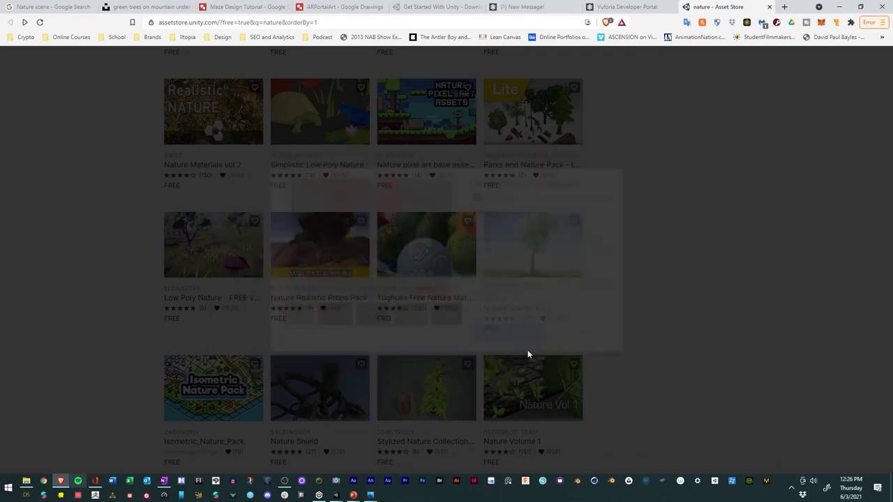
left_click(631, 78)
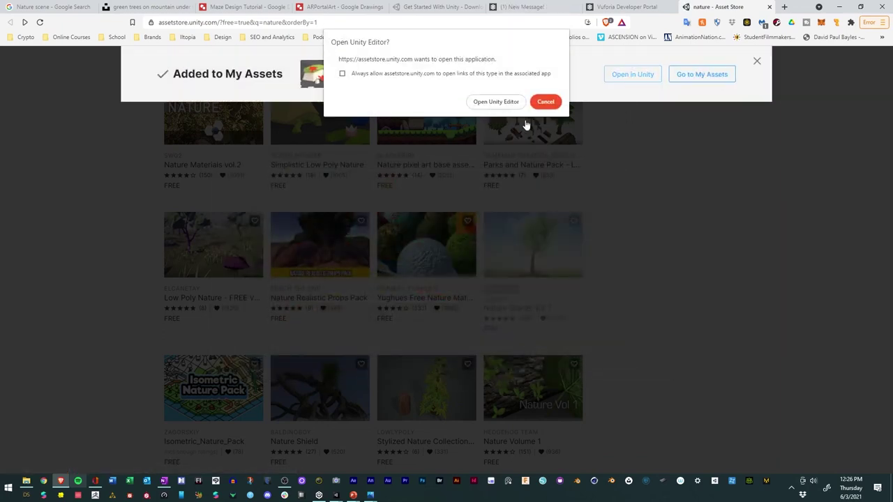
left_click(508, 103)
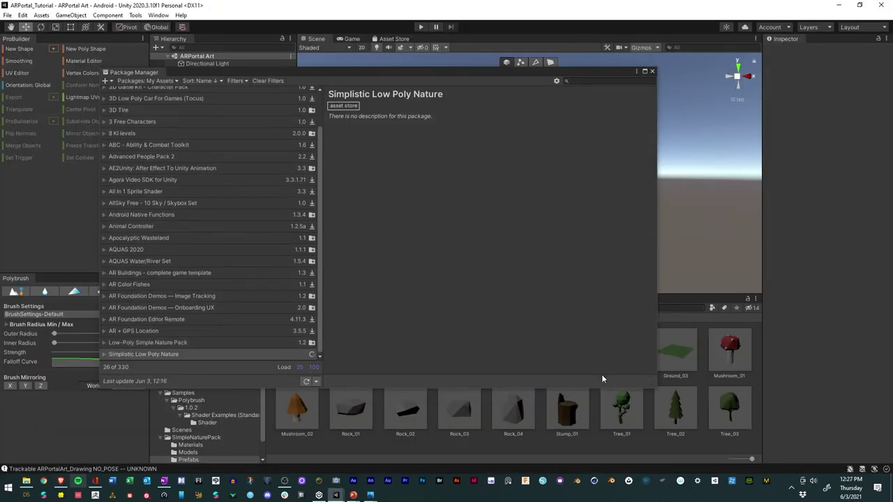
left_click(628, 378)
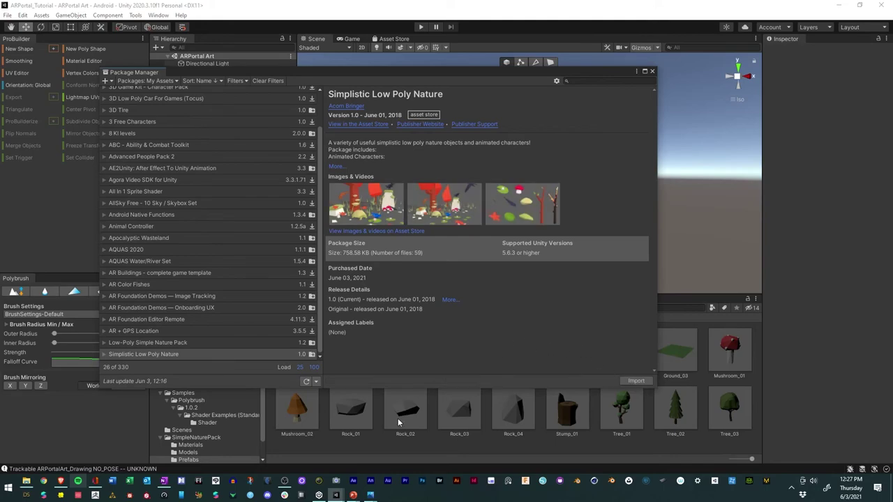
left_click(60, 481)
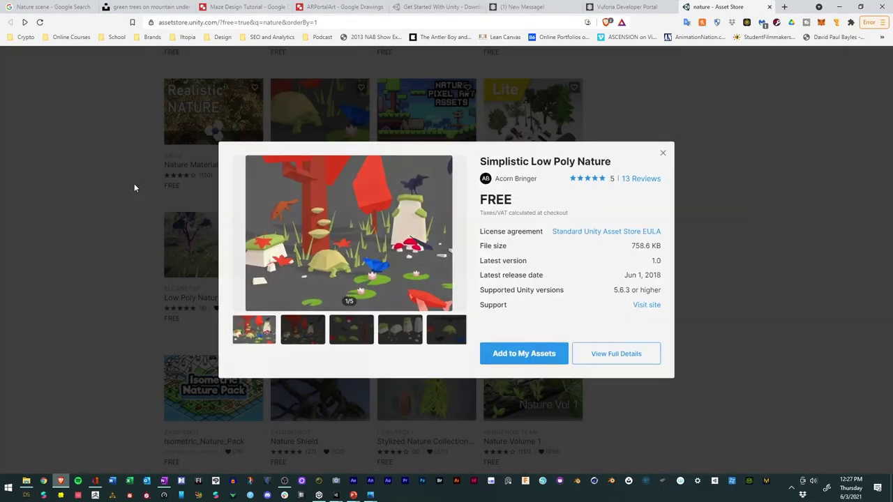
- Dismiss the confirmation and search the Asset Store for 'clouds'
left_click(135, 183)
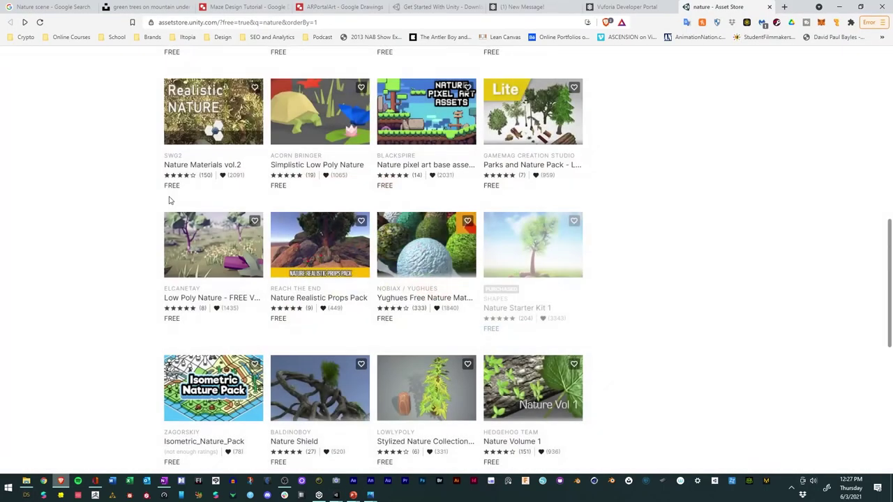
scroll(168, 200, "down", 5)
scroll(180, 198, "up", 15)
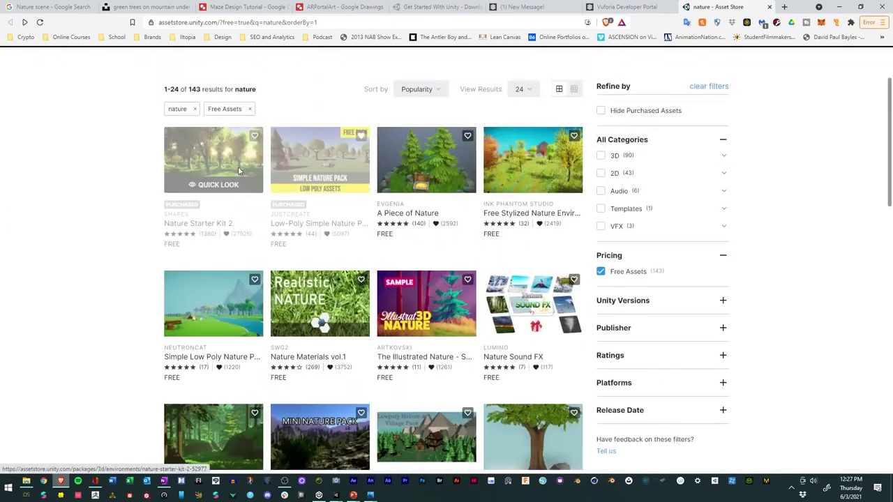
scroll(238, 166, "up", 3)
double_click(268, 105)
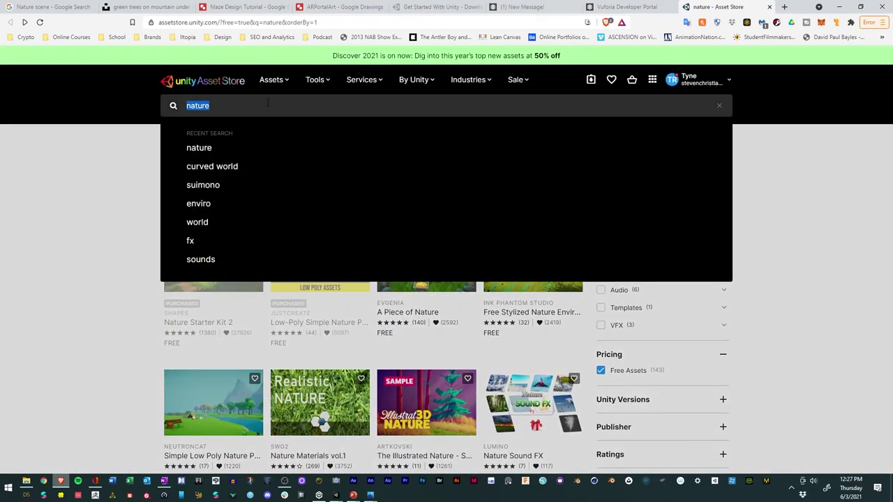
type("cl;oud")
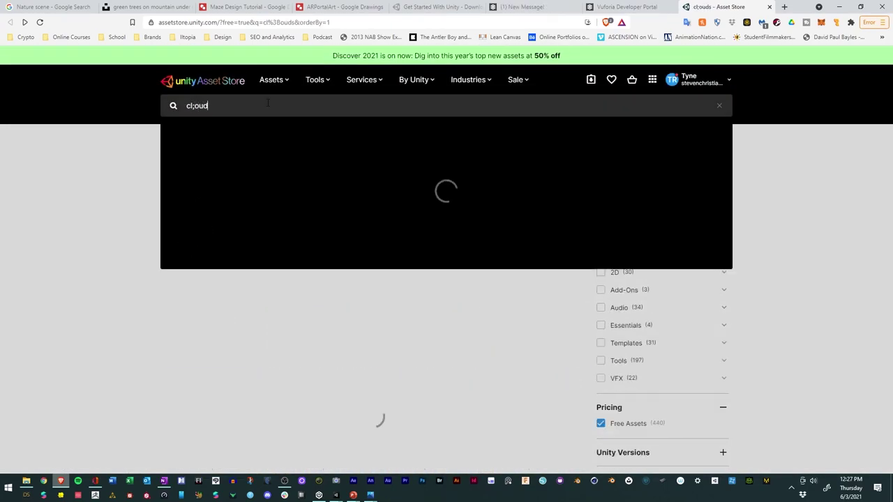
key("BackSpace")
key("BackSpace")
key("BackSpace")
key("BackSpace")
type("ouds")
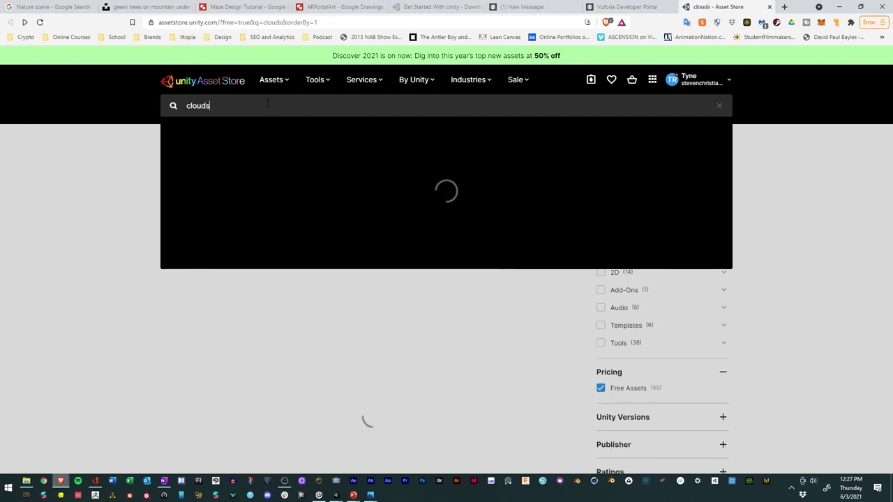
key("Return")
scroll(768, 307, "down", 2)
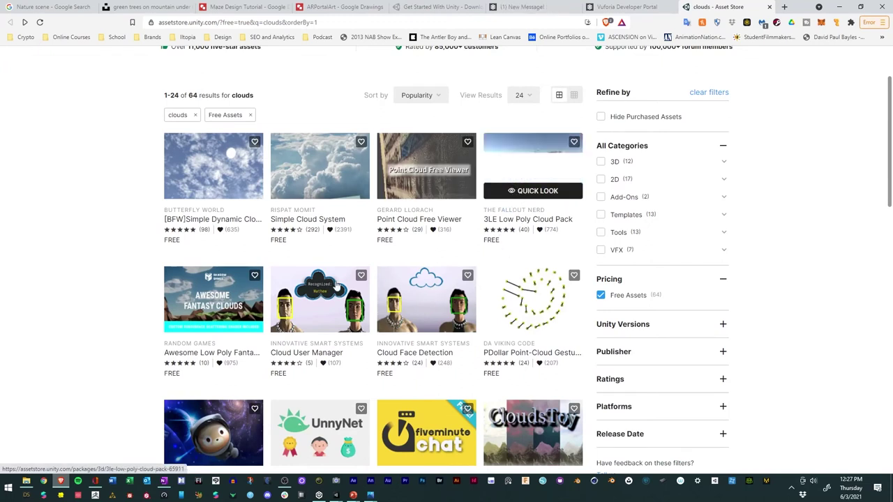
- Browse all preview images of Awesome Low Poly Fantasy Clouds, then close the preview
left_click(208, 325)
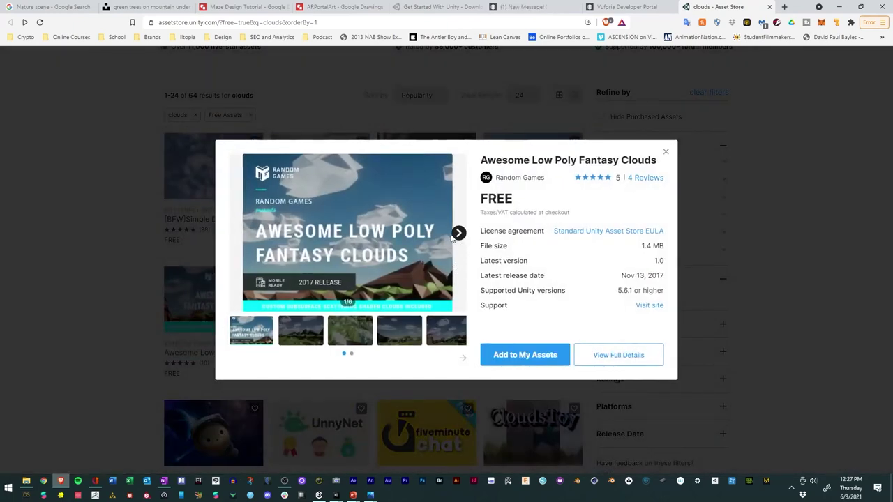
left_click(459, 235)
left_click(459, 234)
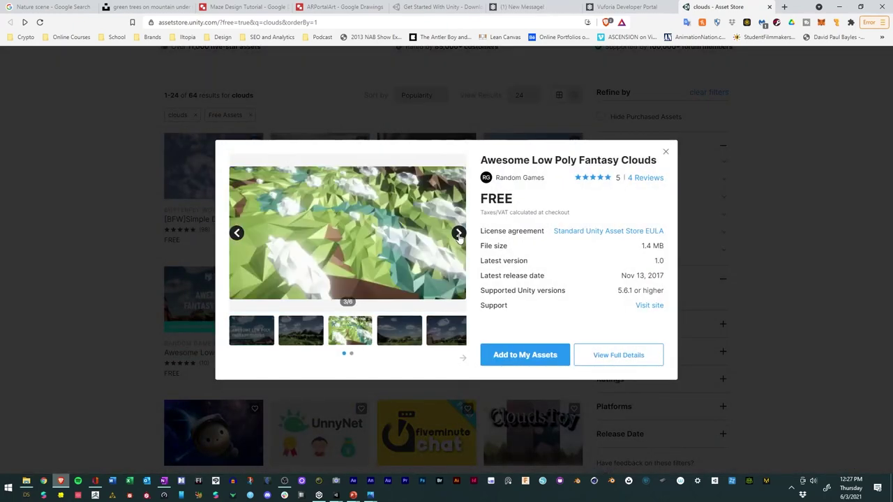
left_click(459, 234)
left_click(459, 235)
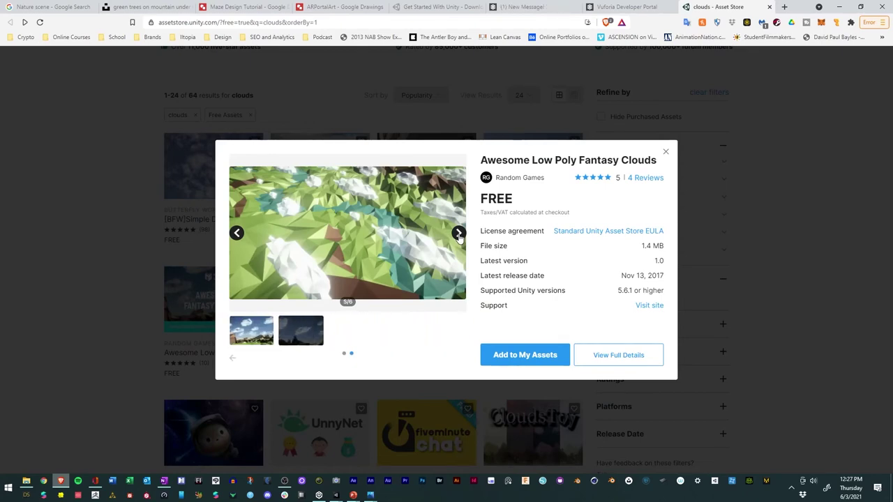
left_click(459, 235)
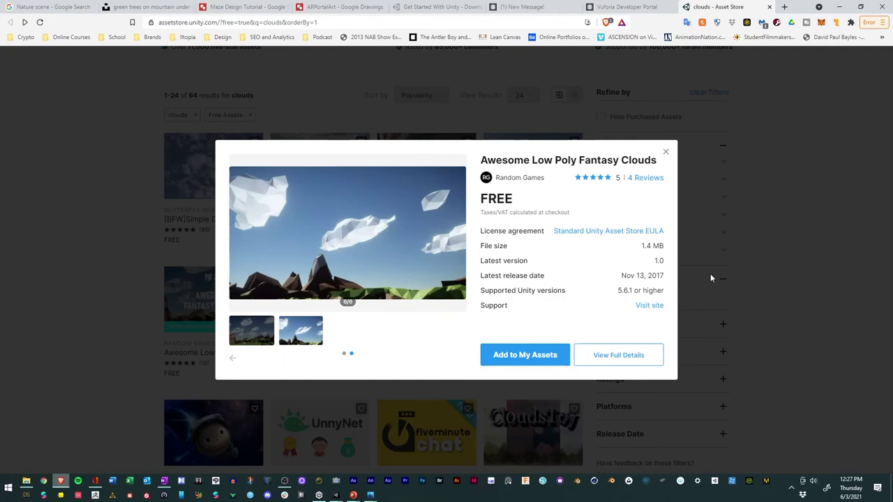
left_click(771, 265)
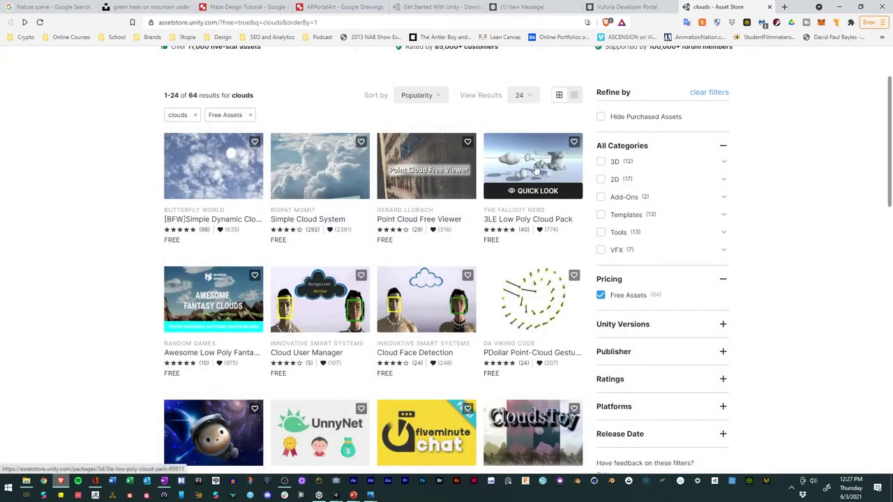
- Add the 3LE Low Poly Cloud Pack to My Assets and open it in Unity
left_click(536, 168)
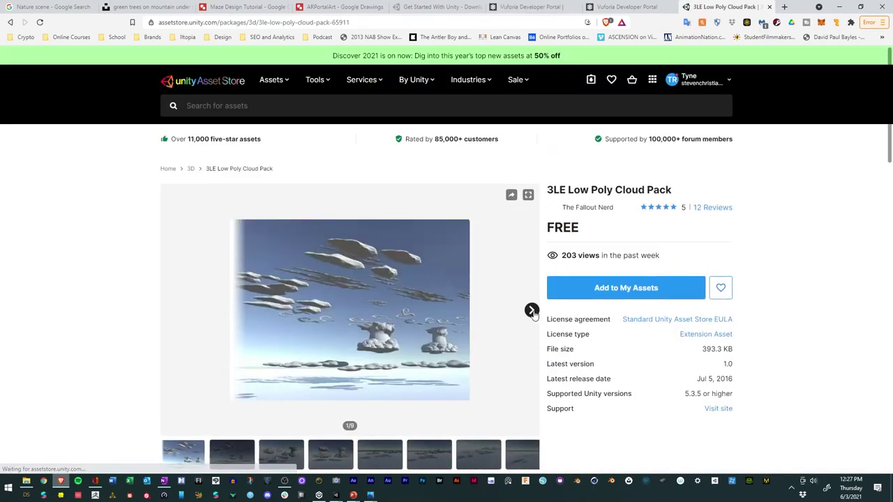
left_click(532, 310)
left_click(531, 310)
left_click(532, 311)
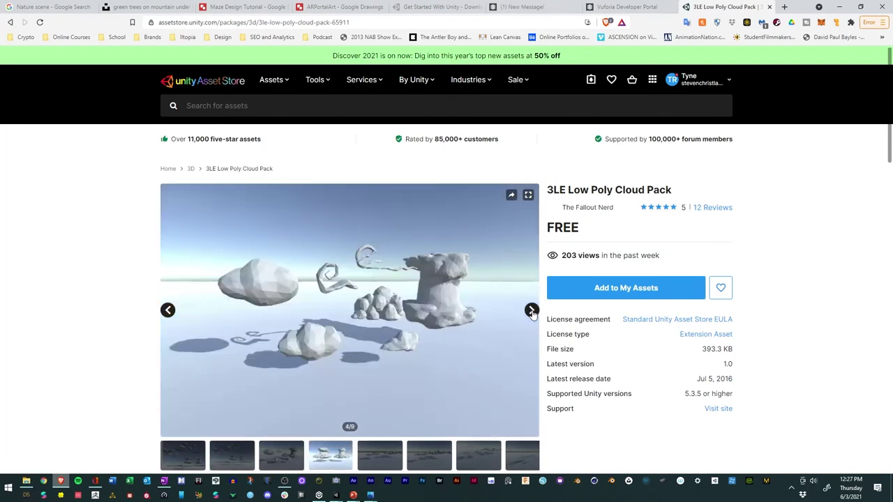
left_click(605, 293)
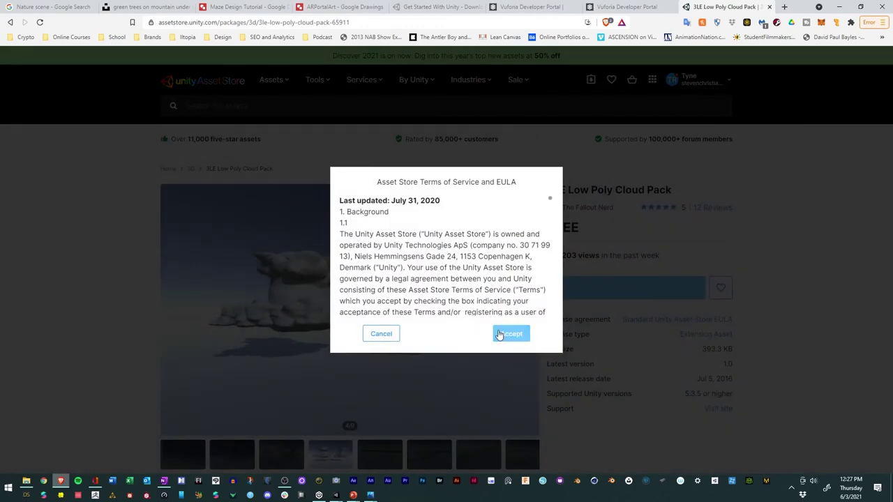
left_click(502, 334)
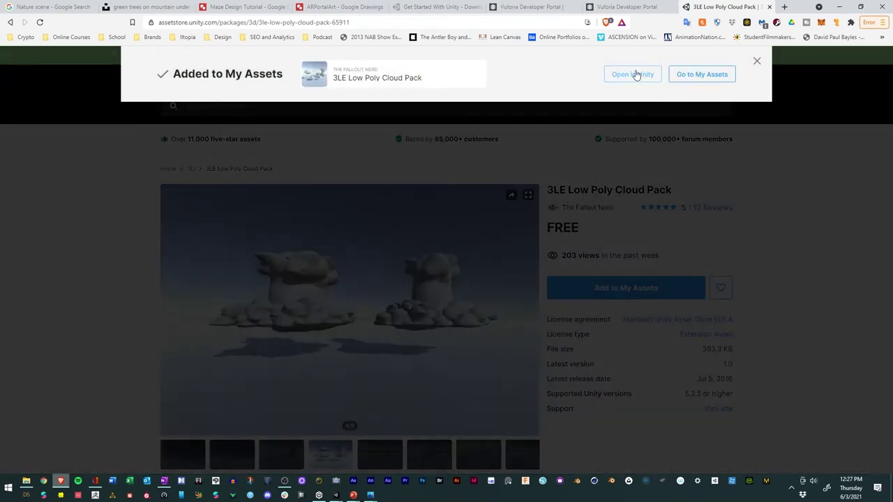
left_click(639, 76)
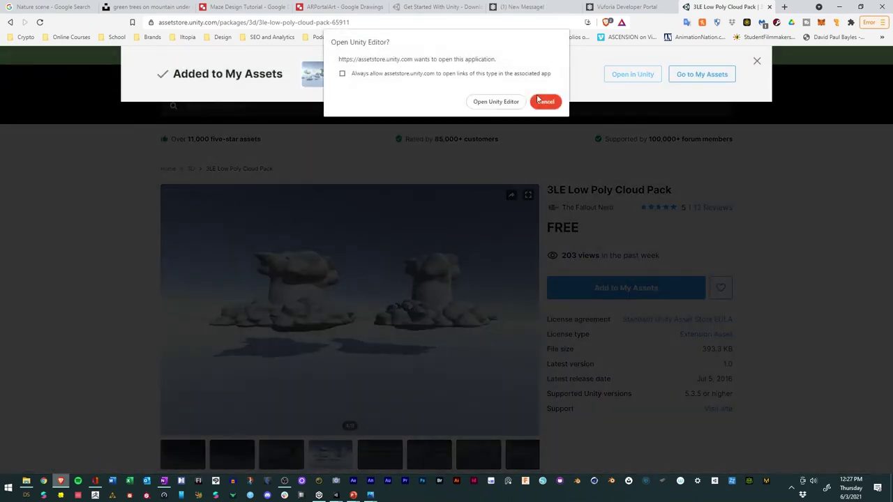
left_click(505, 100)
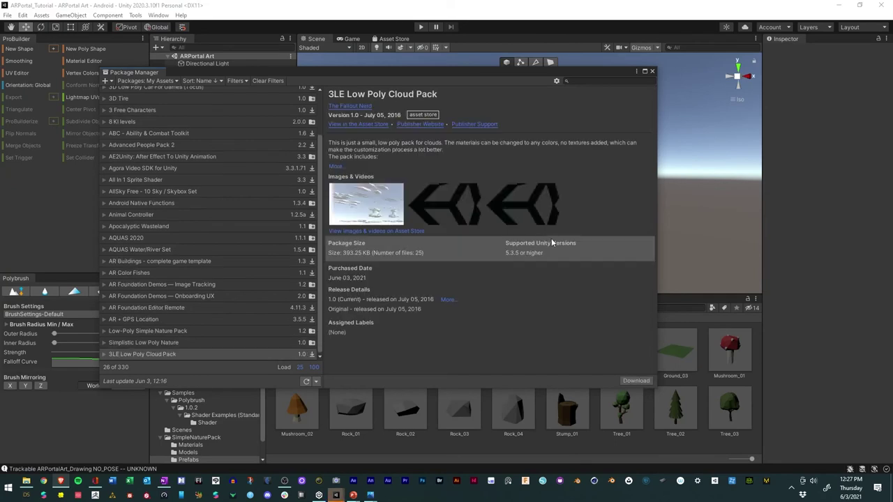
- Download the 3LE Low Poly Cloud Pack and import all its files
left_click(635, 381)
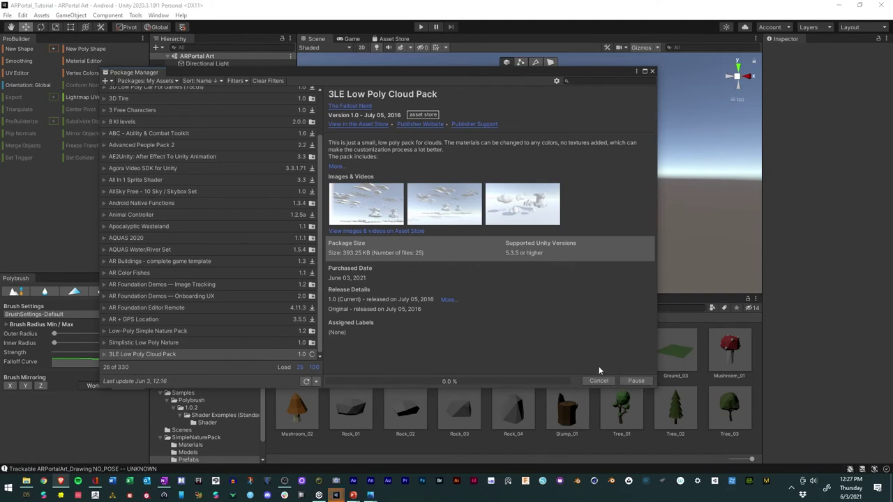
left_click(637, 381)
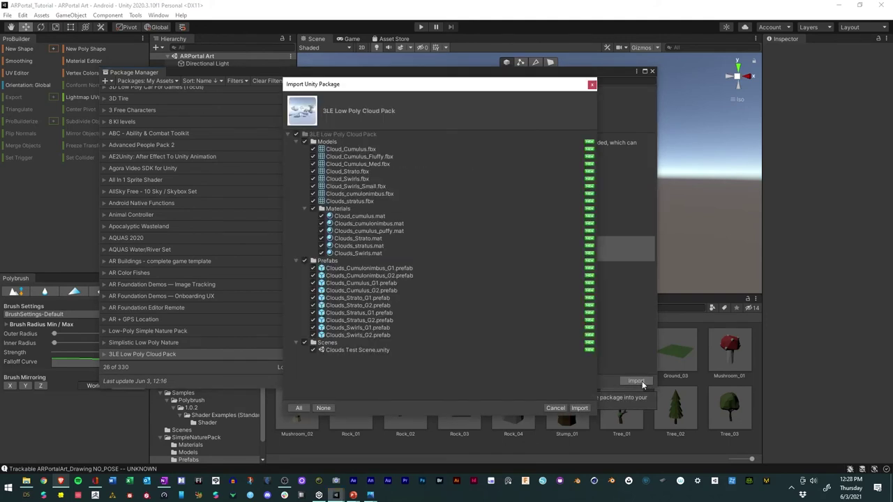
left_click(579, 408)
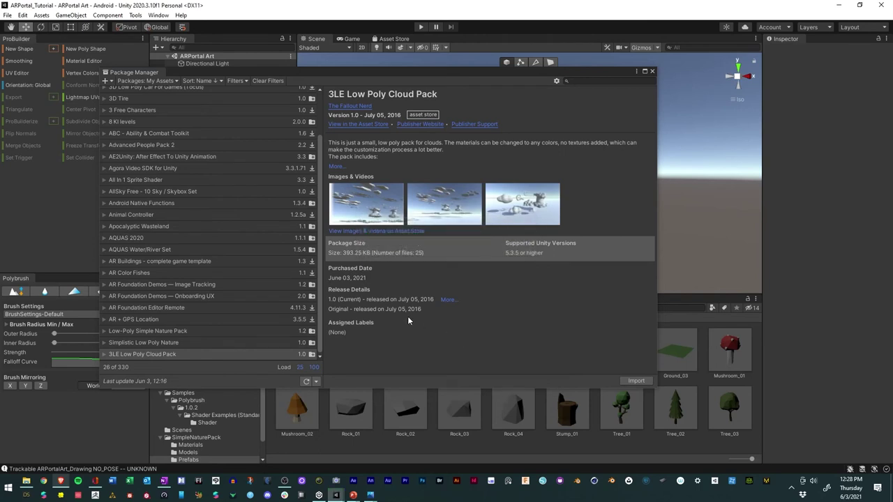
- Import Simplistic Low Poly Nature and close the Package Manager
left_click(147, 343)
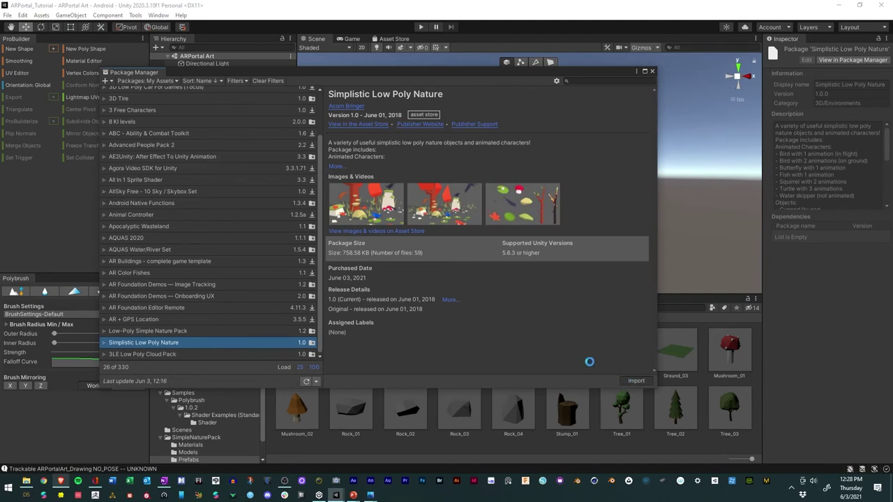
left_click(579, 409)
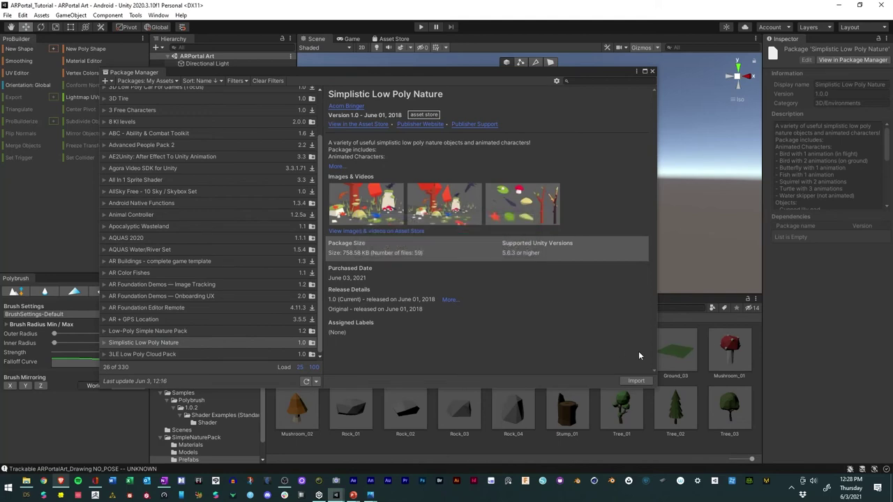
left_click(652, 72)
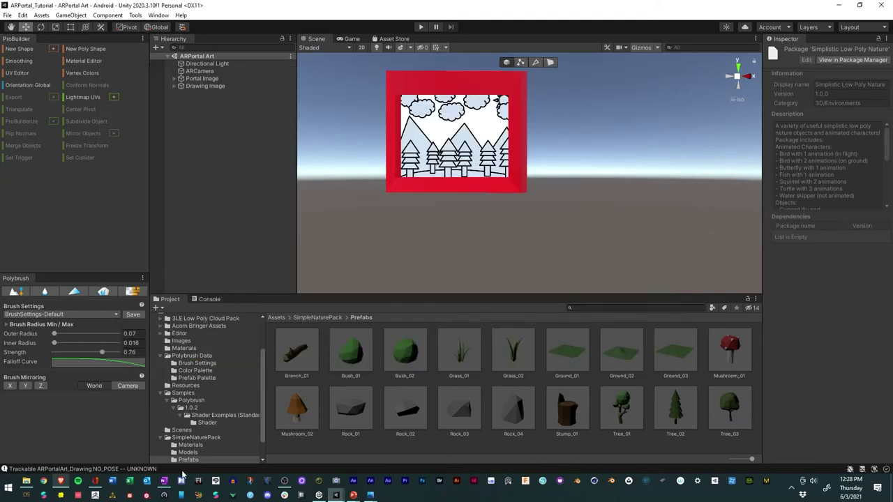
left_click(60, 480)
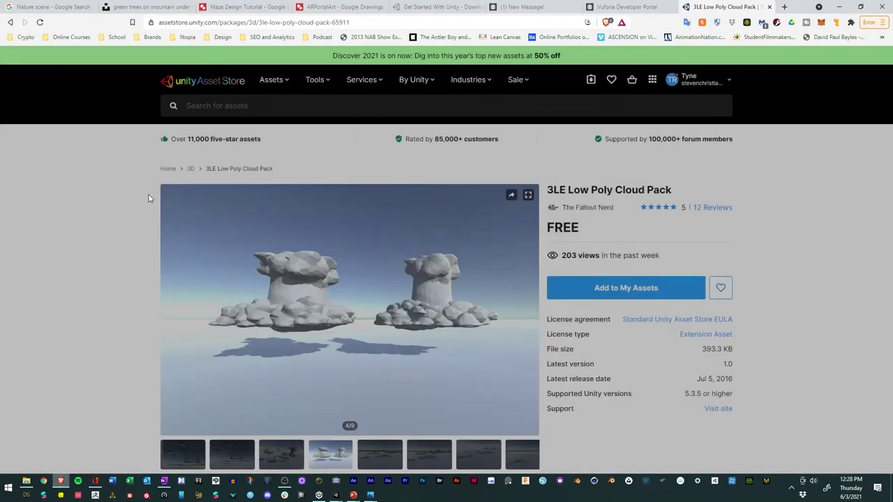
- Search the Asset Store for 'nature sounds' and open the Nature Sound FX page
left_click(266, 108)
type("naurt")
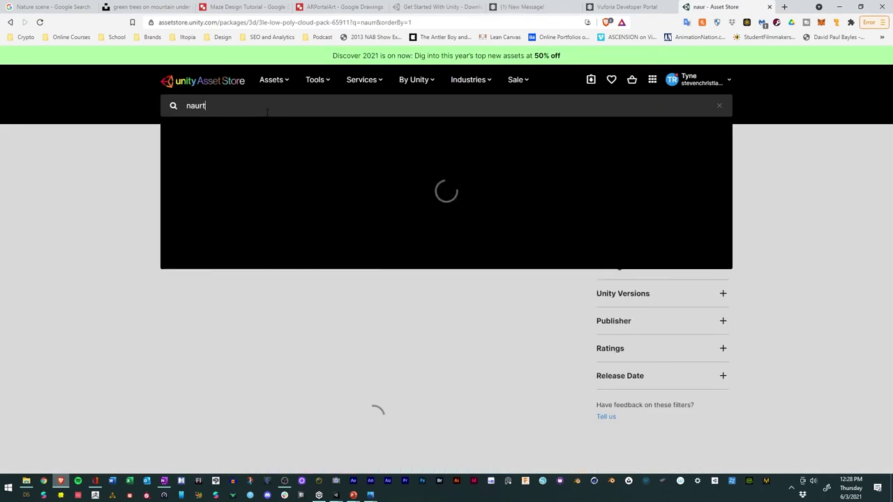
type("e")
key("BackSpace")
key("BackSpace")
key("BackSpace")
key("BackSpace")
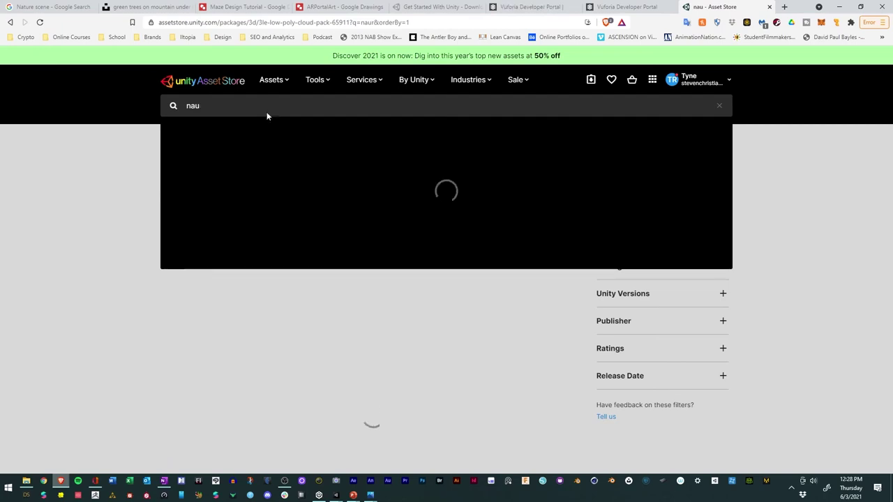
type("ture ")
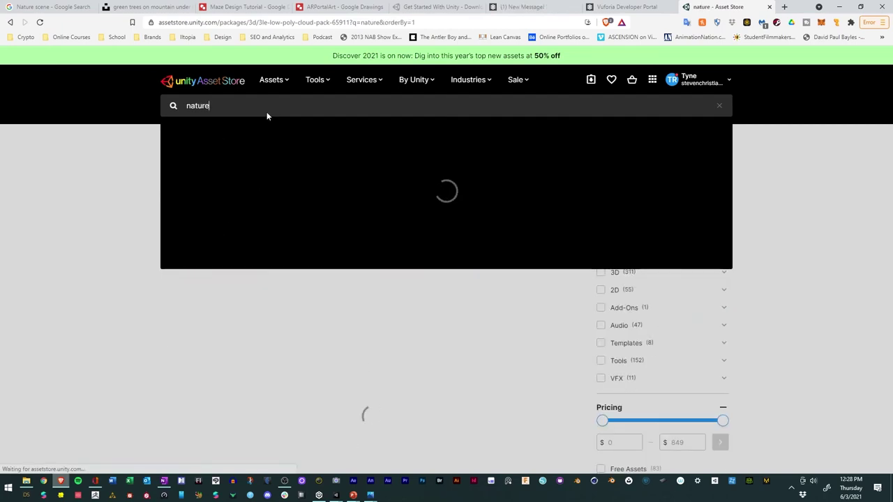
type("sounds")
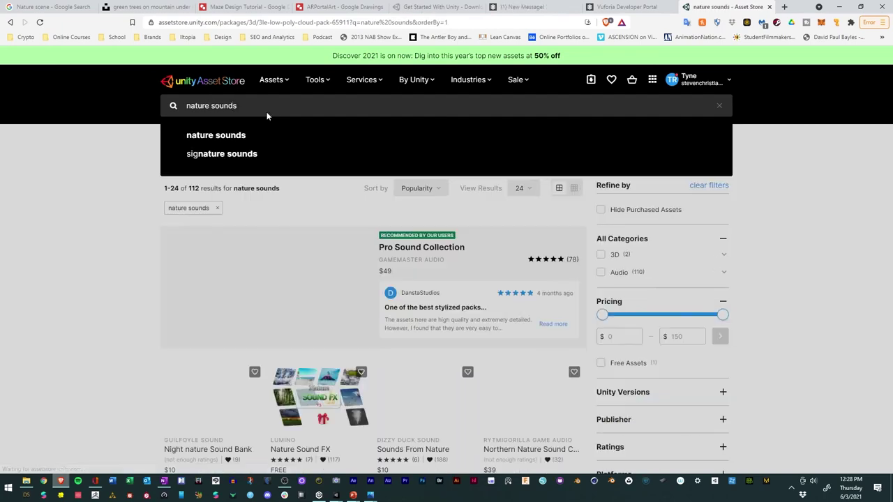
key("Return")
scroll(428, 270, "down", 2)
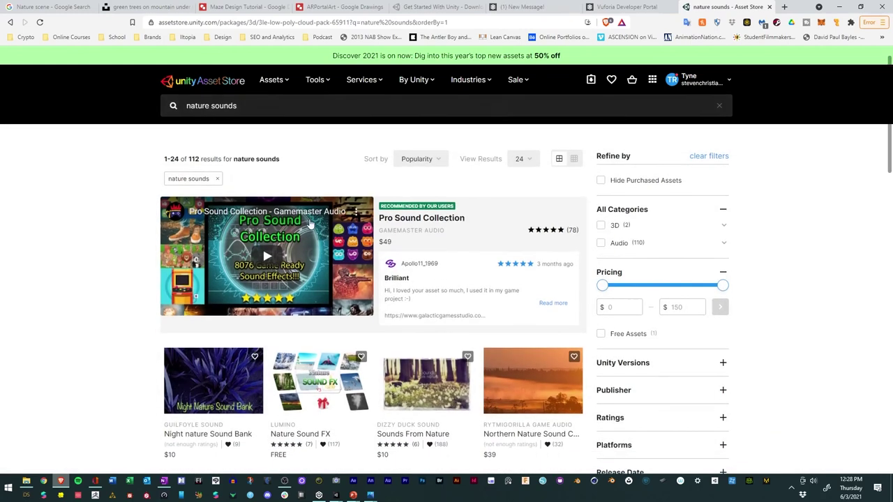
mouse_move(354, 285)
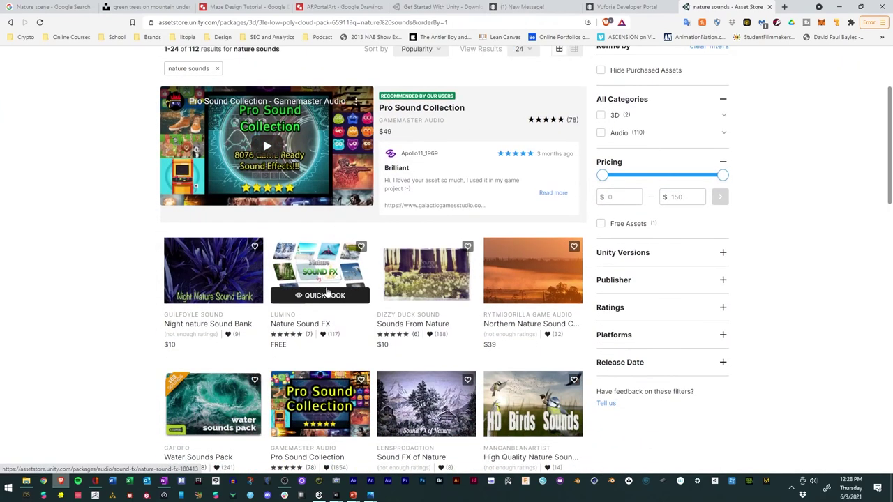
left_click(326, 288)
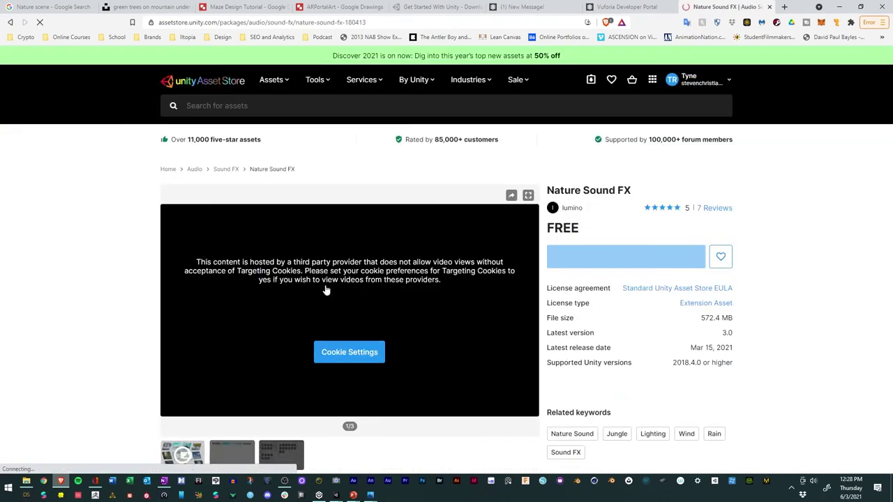
- Unmute the Nature Sound FX preview video, then pause it
scroll(463, 334, "down", 4)
scroll(421, 321, "up", 2)
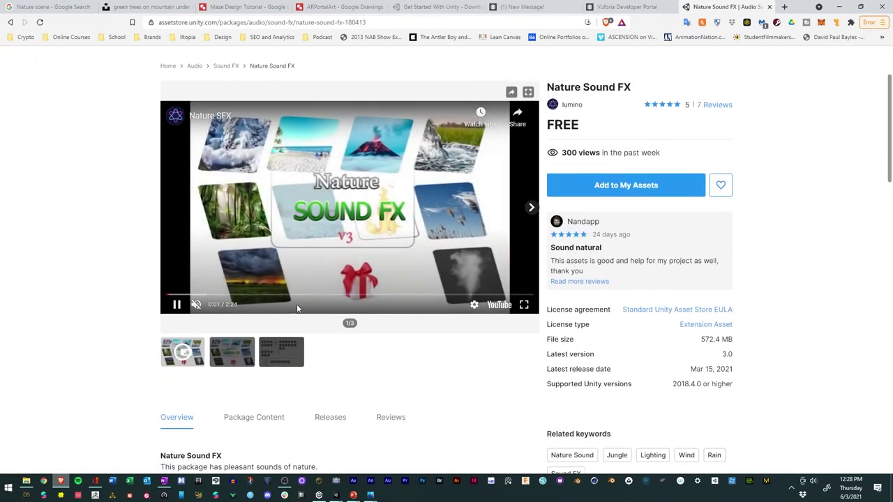
left_click(198, 315)
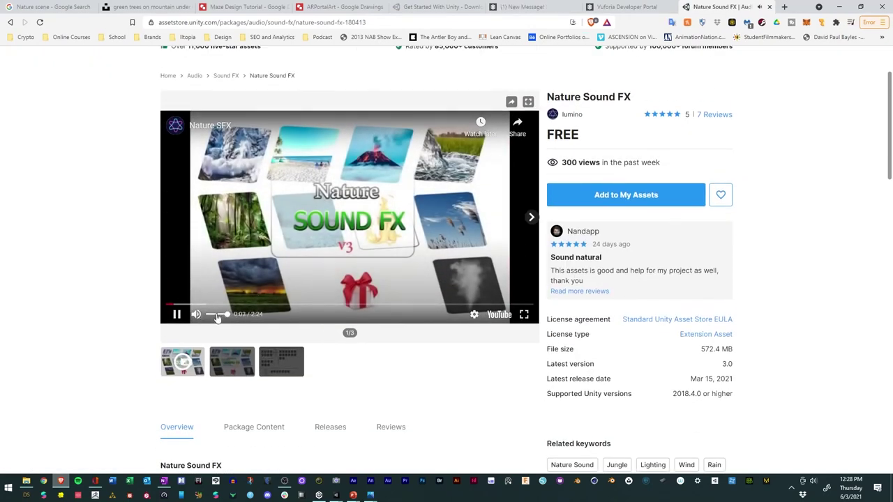
left_click(177, 315)
- Add Nature Sound FX to My Assets, accept the terms, and open it in Unity
left_click(621, 199)
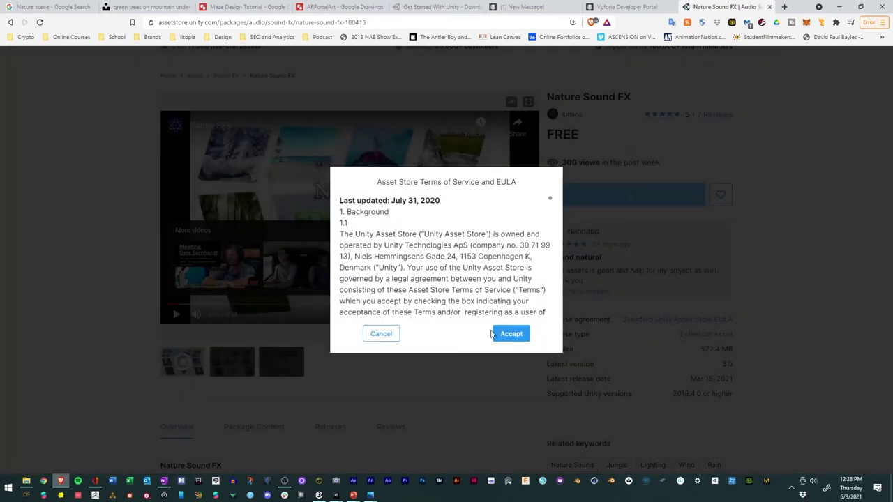
left_click(502, 335)
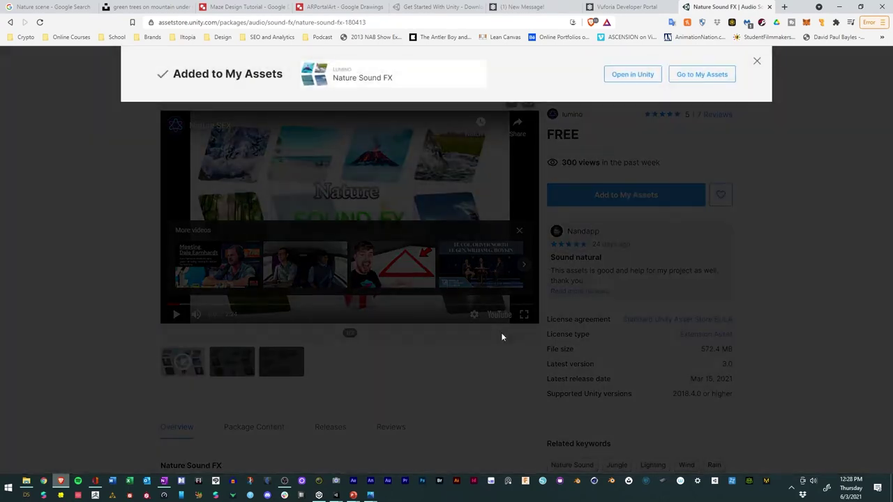
left_click(618, 78)
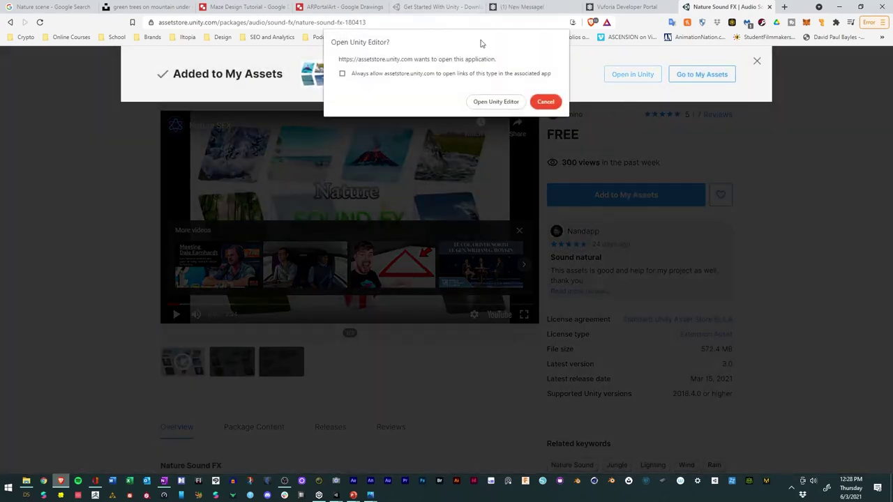
left_click(496, 102)
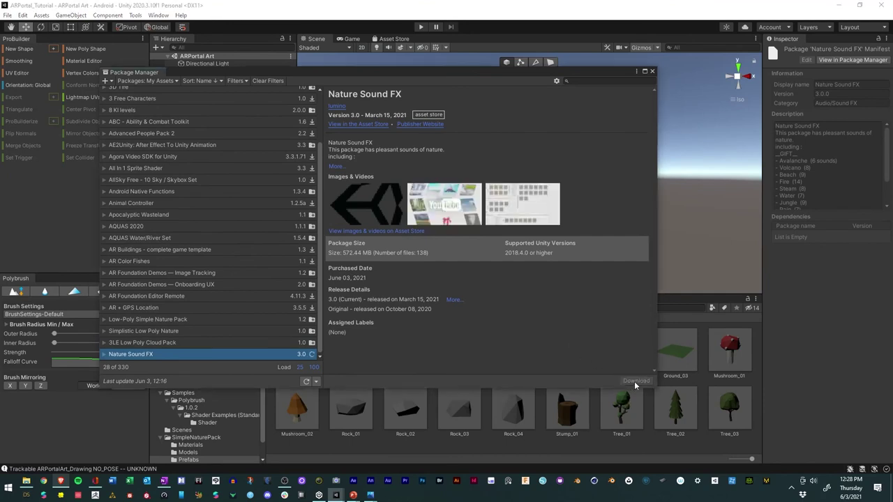
- Download Nature Sound FX and untick the _Gift_ and _Scene folders in the import list
left_click(630, 380)
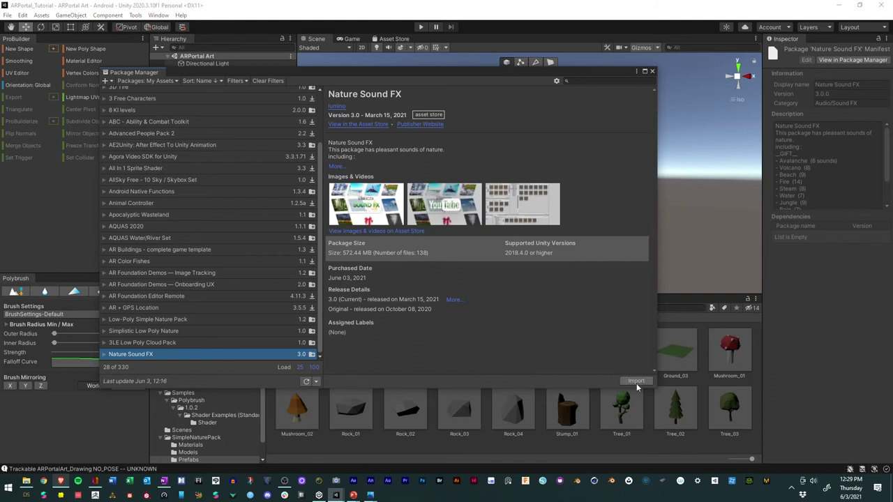
left_click(636, 382)
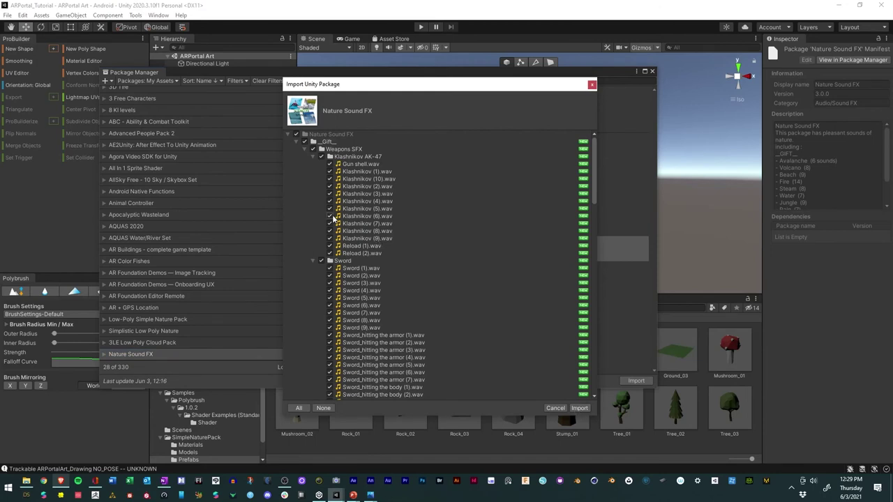
scroll(334, 219, "down", 10)
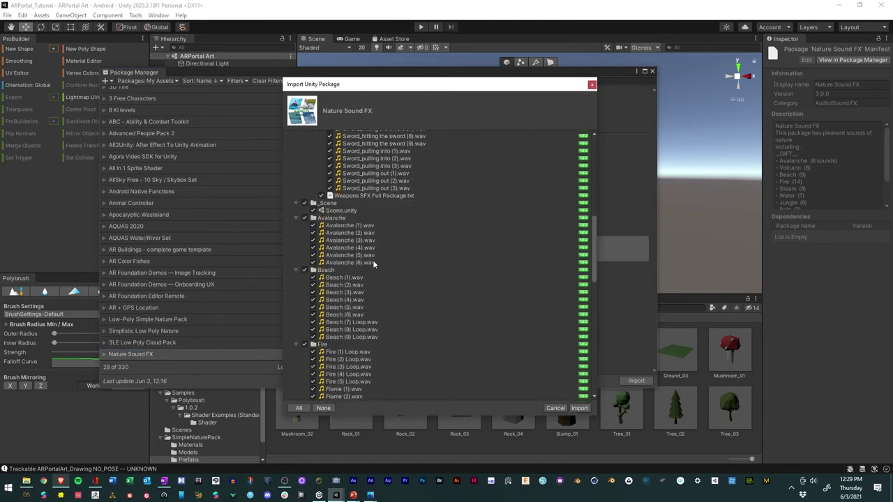
scroll(372, 259, "up", 8)
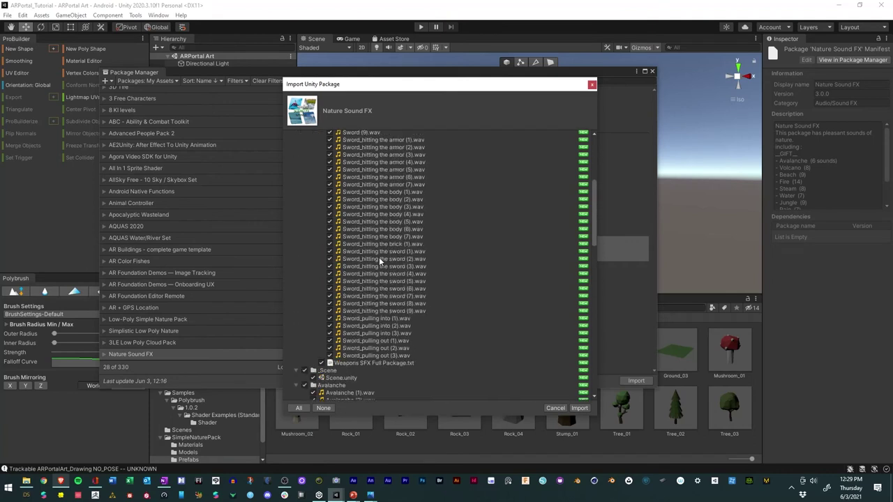
scroll(380, 261, "up", 10)
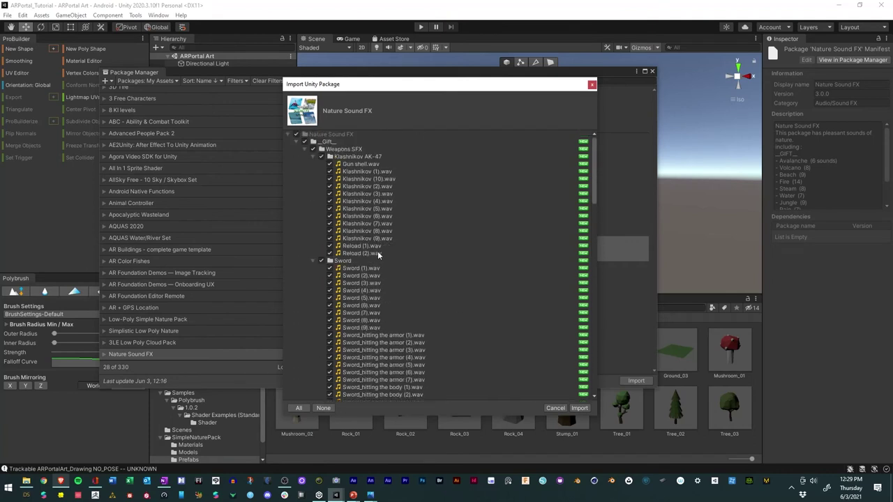
left_click(304, 142)
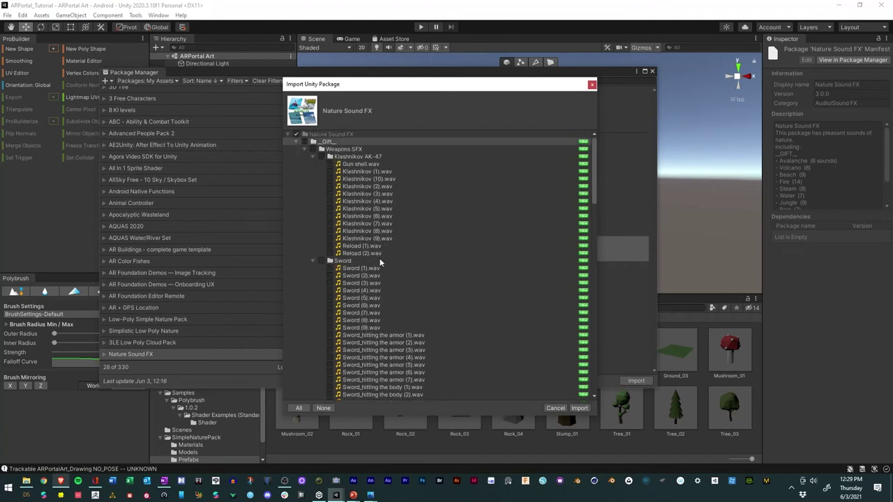
scroll(380, 259, "down", 10)
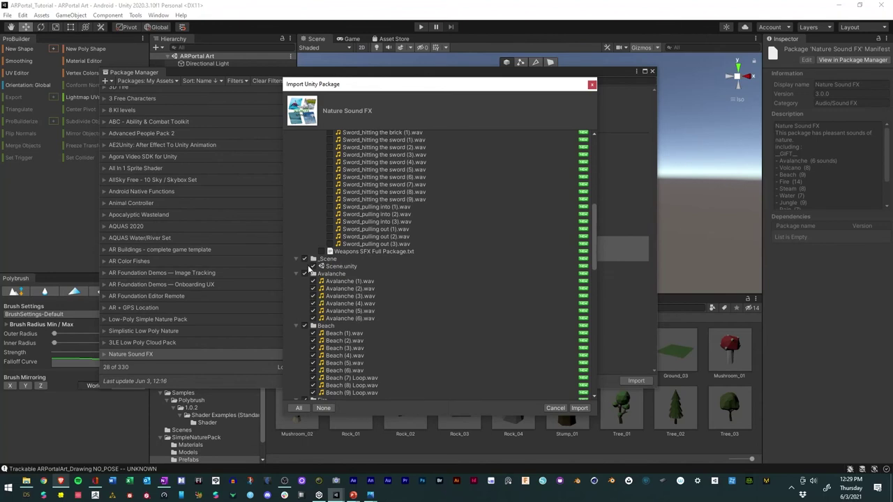
left_click(304, 259)
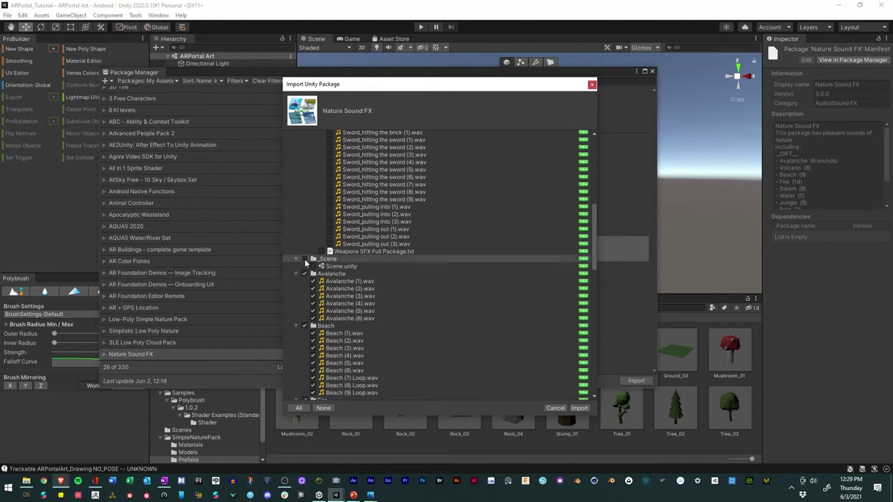
- Tick the Jungle folder and import the selected sounds
scroll(305, 269, "down", 4)
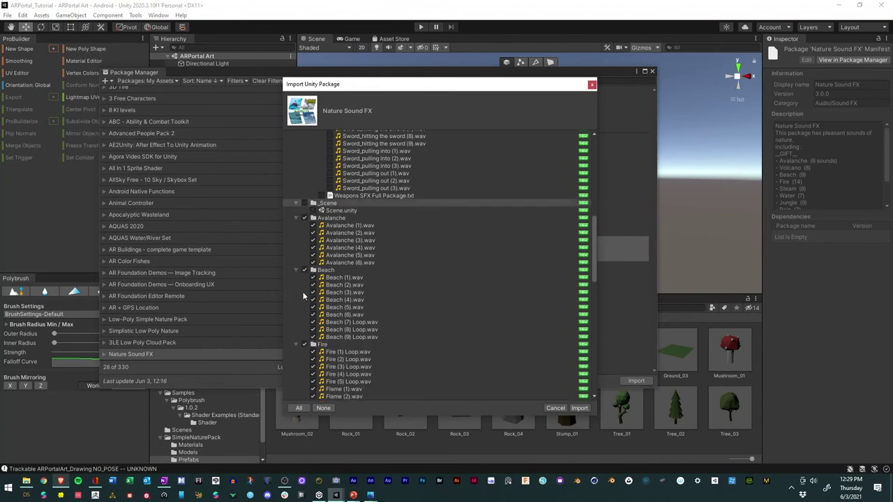
scroll(320, 241, "down", 2)
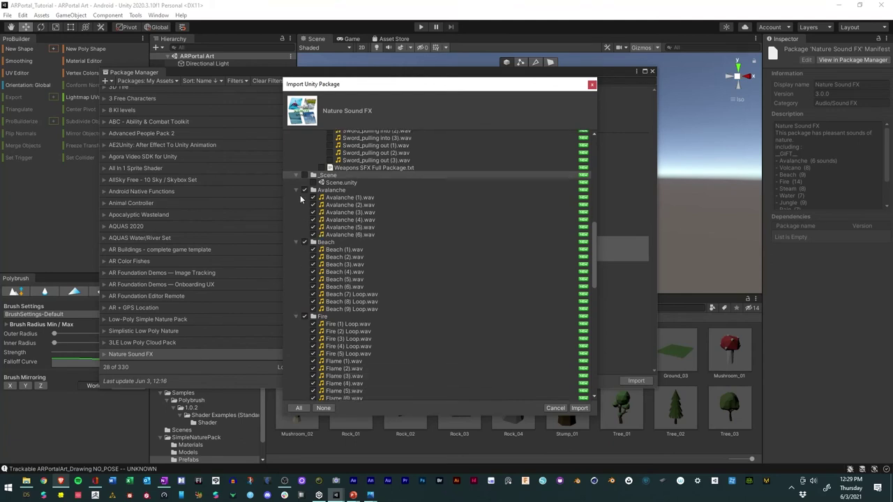
scroll(304, 188, "down", 12)
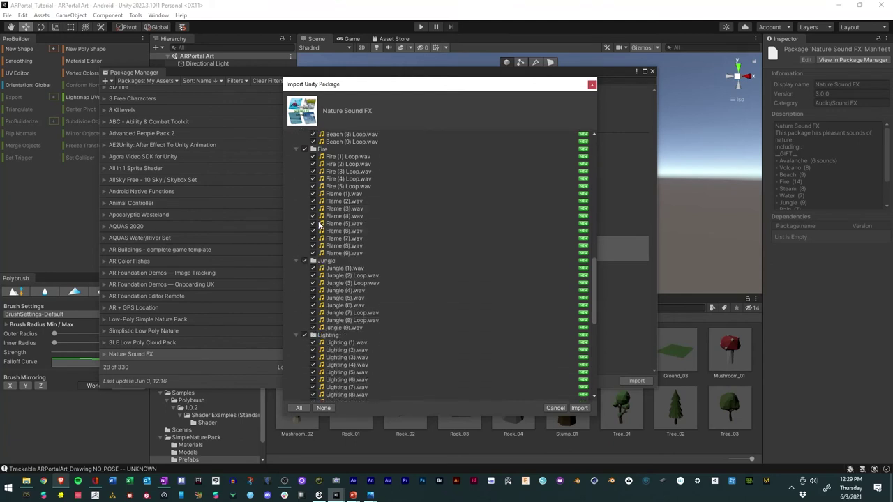
scroll(319, 225, "down", 18)
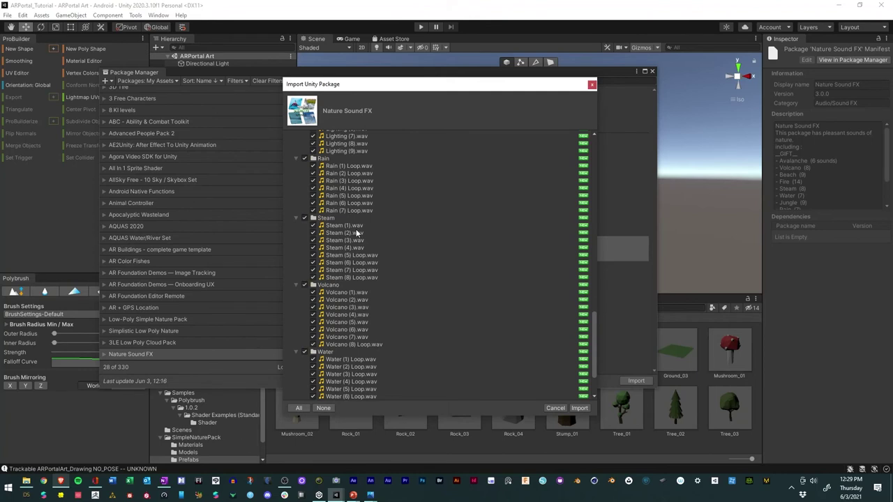
scroll(356, 233, "up", 3)
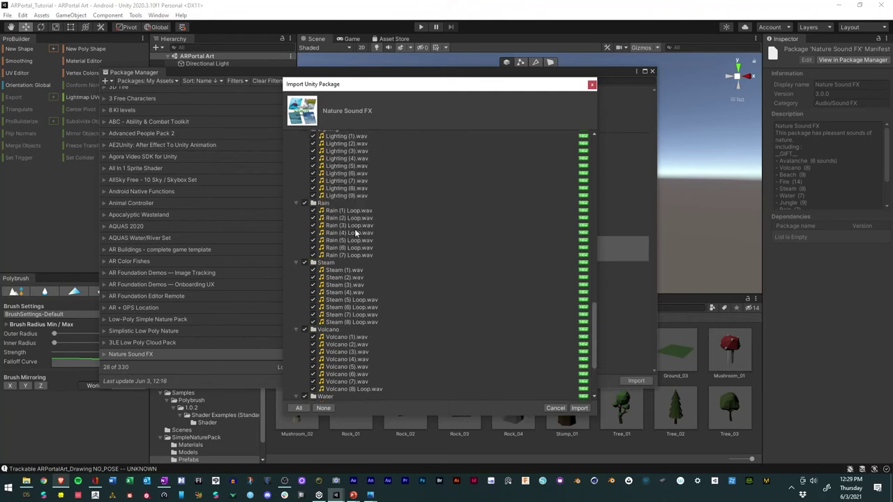
scroll(354, 229, "up", 20)
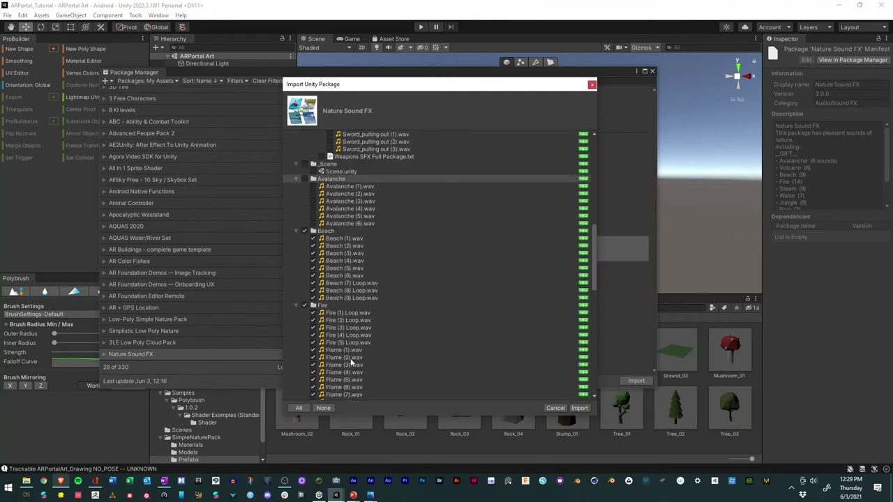
scroll(330, 260, "up", 2)
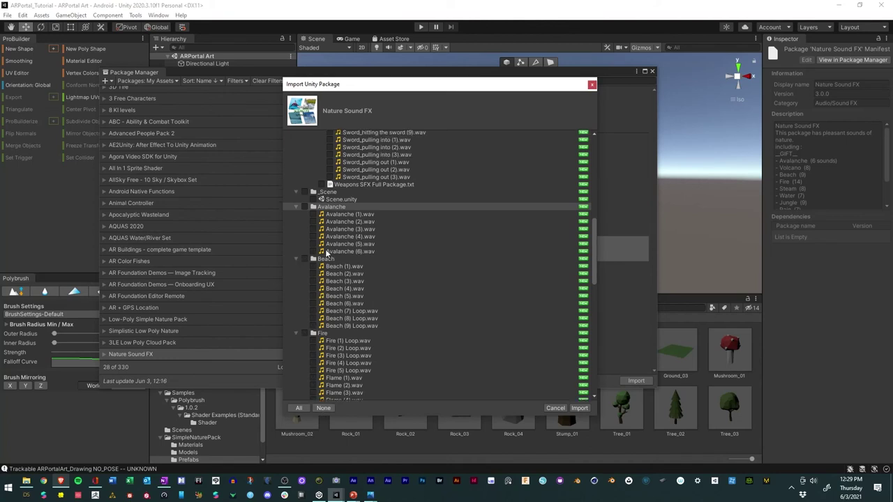
scroll(324, 244, "down", 14)
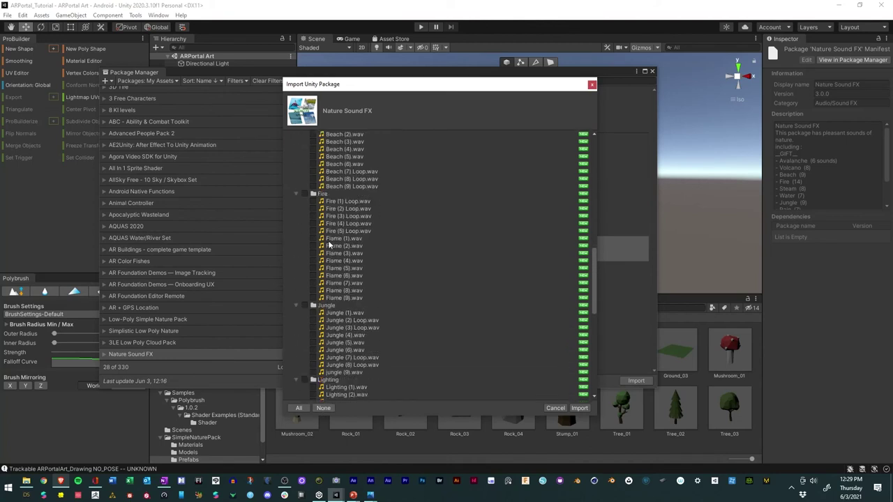
left_click(306, 250)
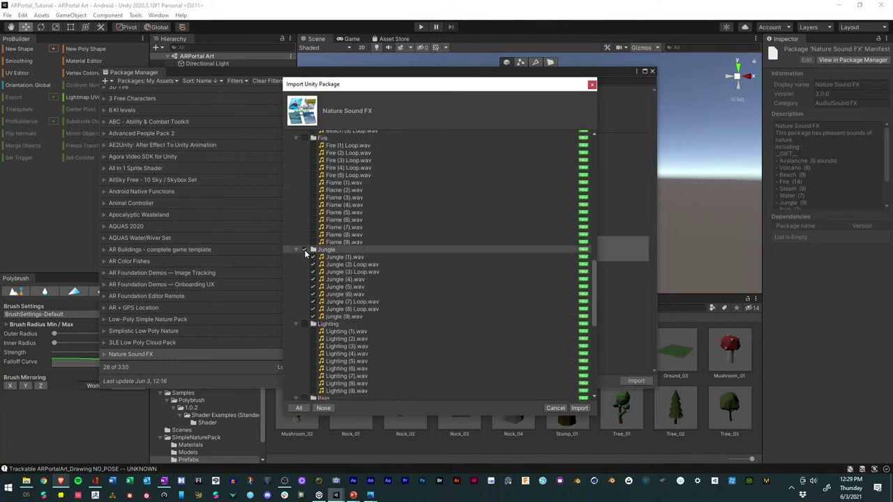
scroll(386, 276, "down", 14)
scroll(389, 277, "down", 8)
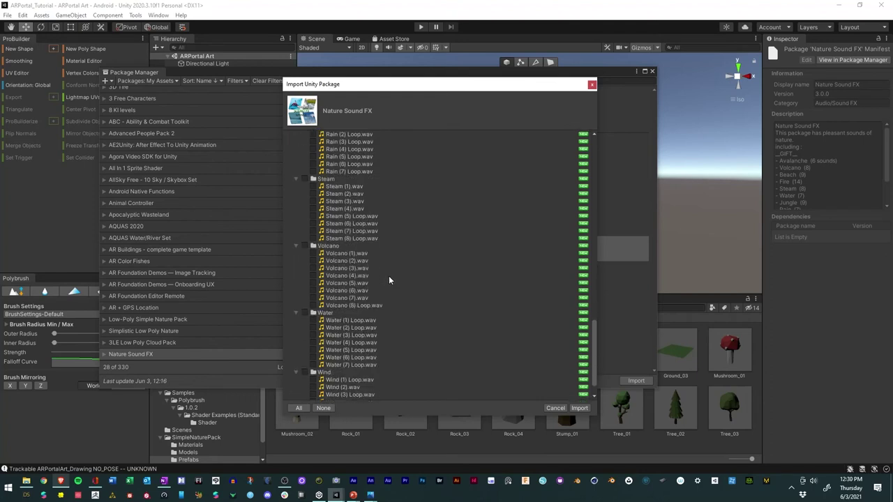
left_click(579, 408)
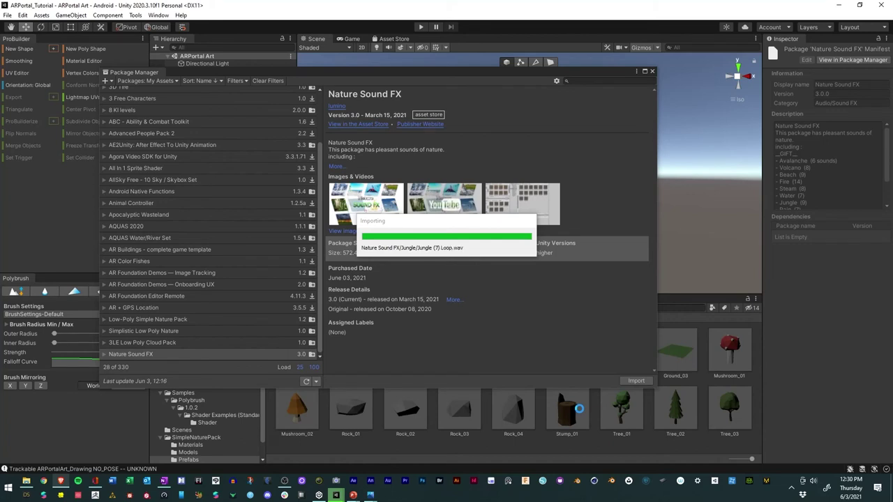
- Close the Package Manager, expand Drawing Image > AR Content, and open Nature Sound FX > Jungle
left_click(652, 73)
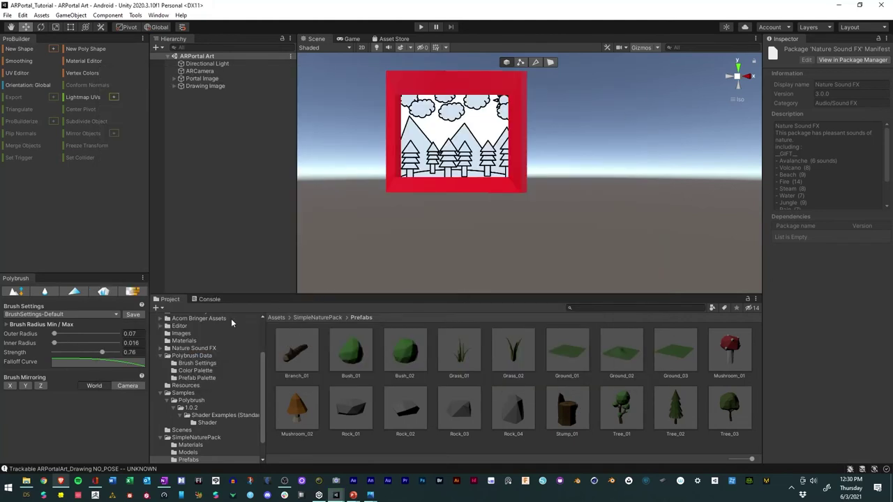
left_click(174, 86)
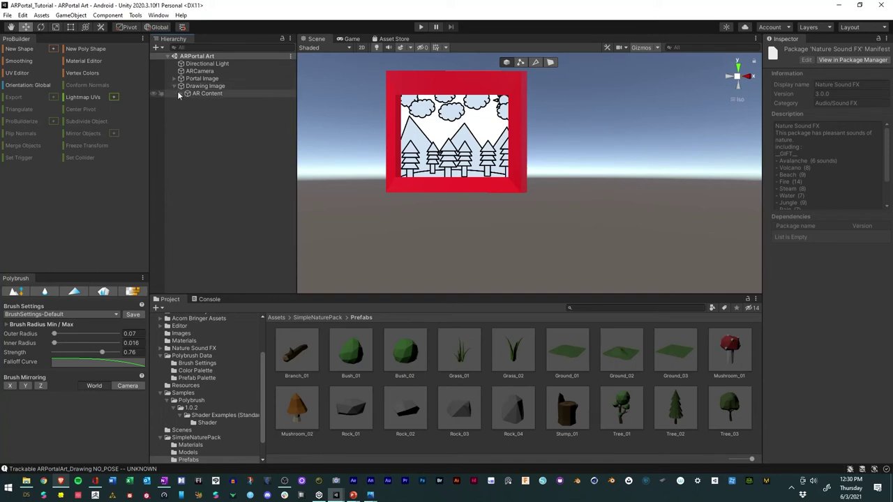
left_click(180, 93)
scroll(221, 408, "down", 2)
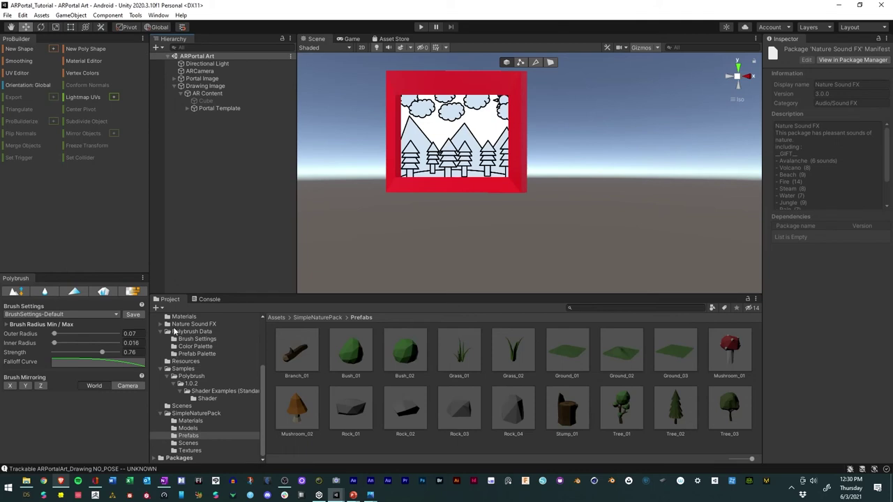
scroll(175, 332, "up", 5)
left_click(193, 406)
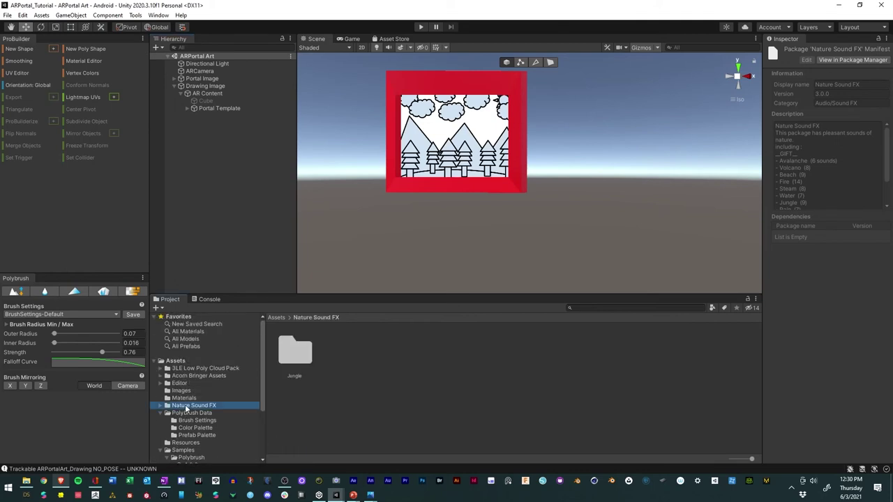
double_click(298, 352)
- Preview Jungle (1), (2) Loop, (5) and (7) Loop, then expand and select Portal Template
left_click(296, 353)
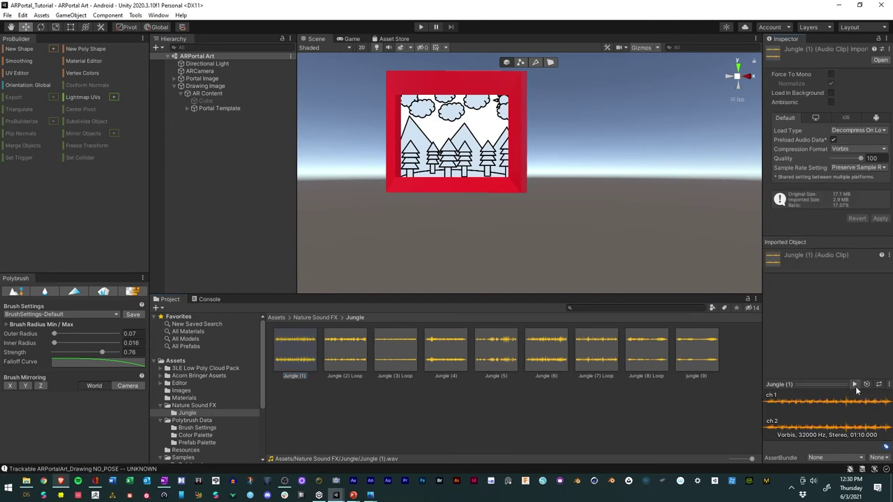
left_click(855, 385)
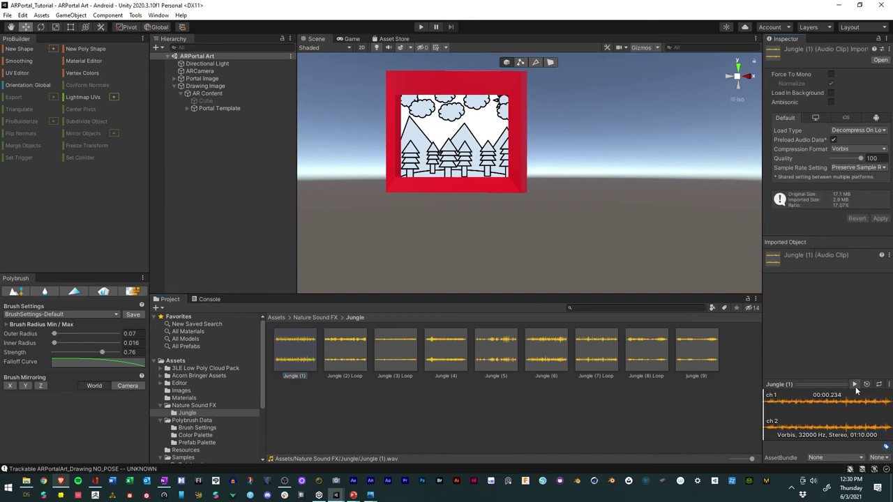
left_click(341, 364)
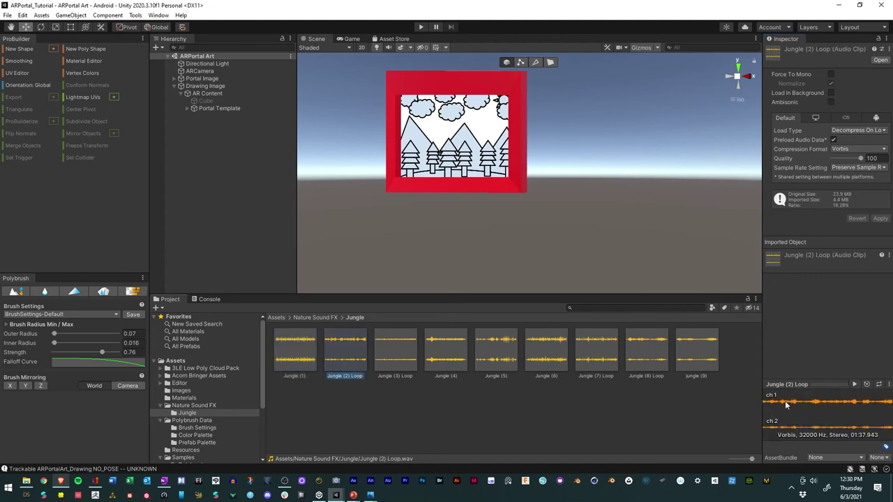
left_click(854, 385)
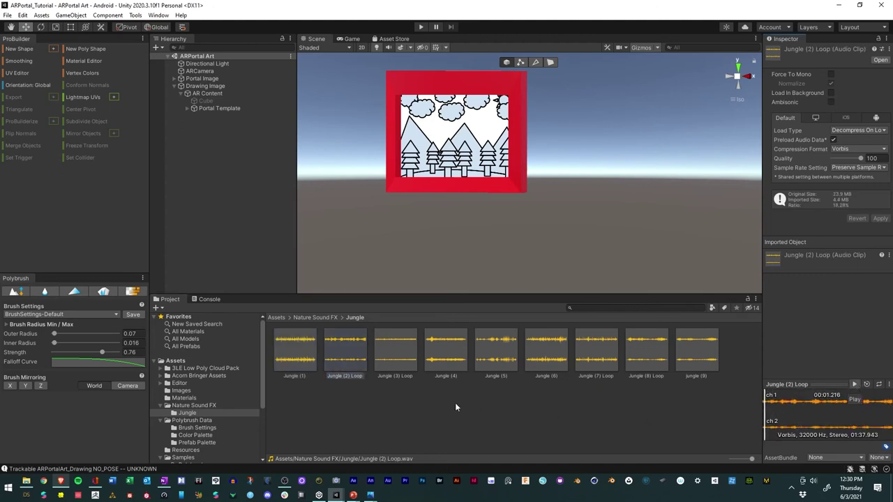
left_click(497, 356)
left_click(854, 385)
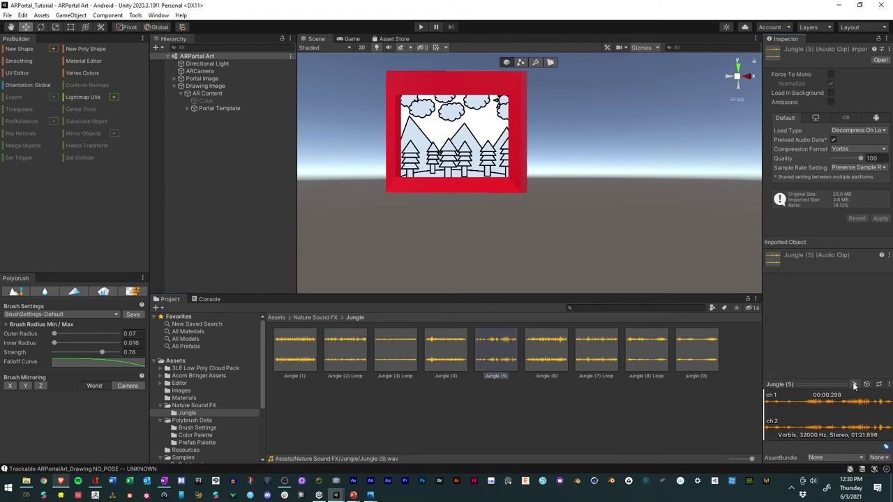
left_click(589, 365)
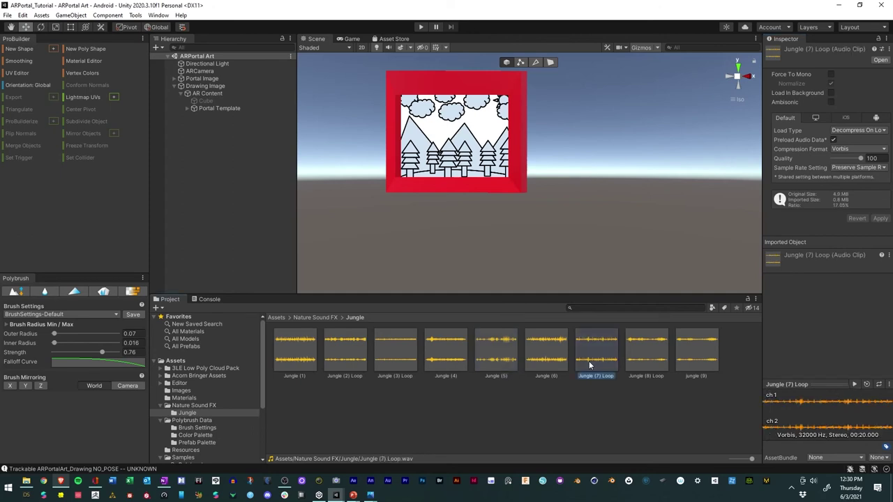
left_click(855, 385)
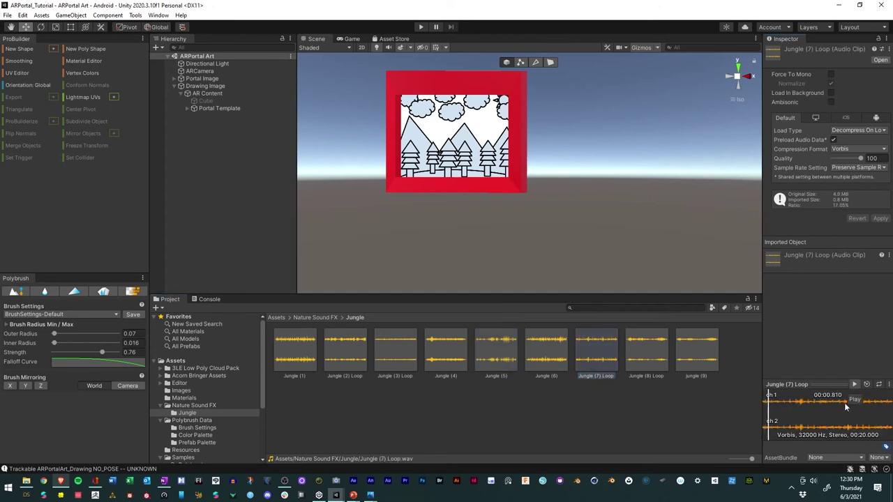
left_click(856, 386)
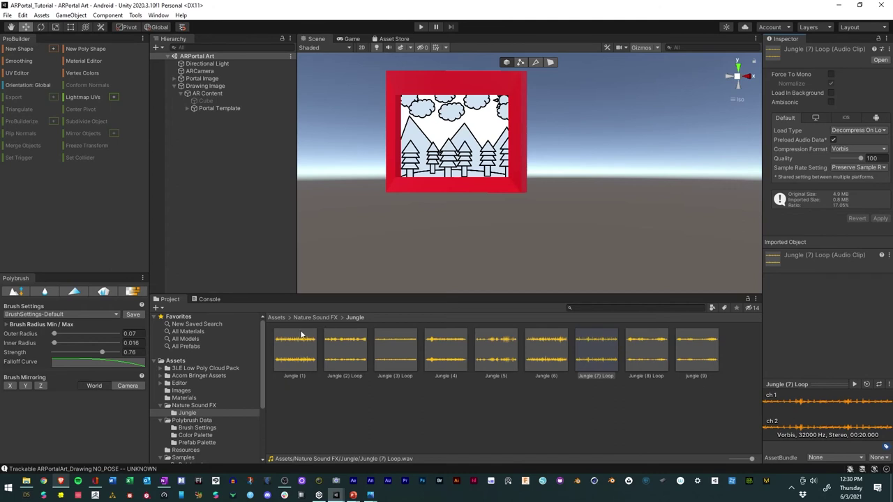
left_click(187, 109)
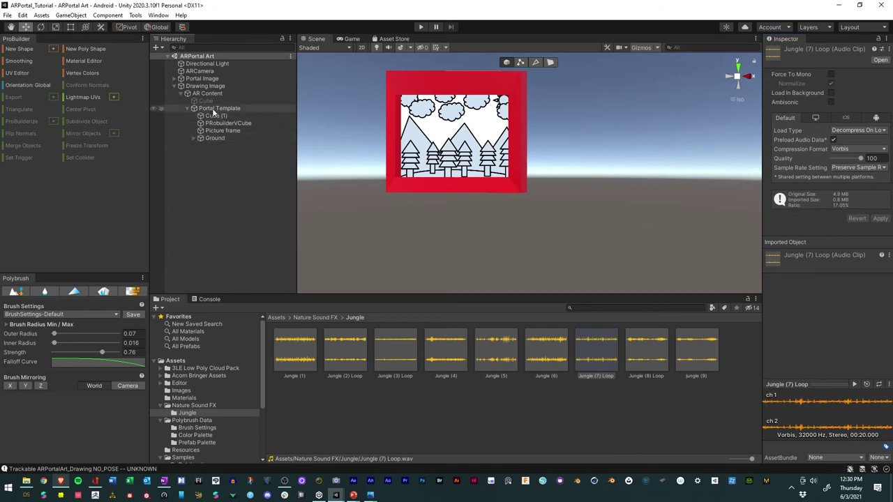
left_click(214, 110)
- Create an empty child of Portal Template named 'Audiomanager'
right_click(214, 110)
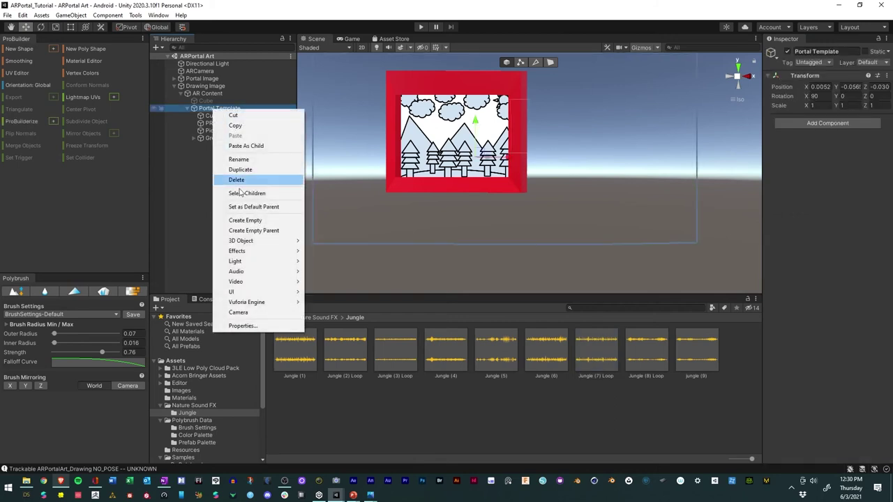
left_click(246, 220)
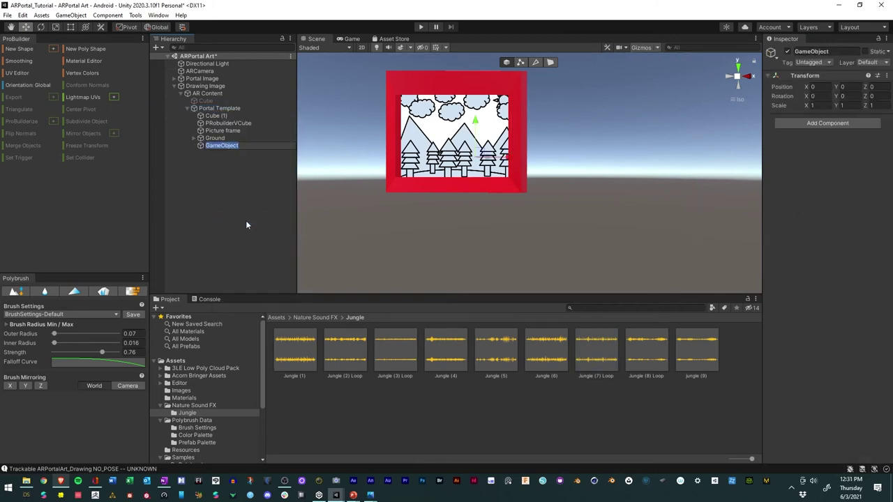
type("Audiomanager")
key("Return")
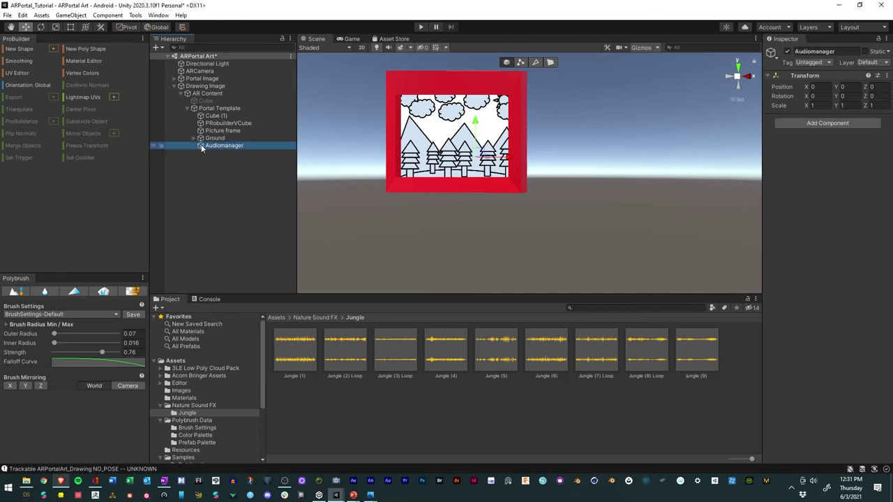
- Add an Audio Source component to Audiomanager
left_click(242, 186)
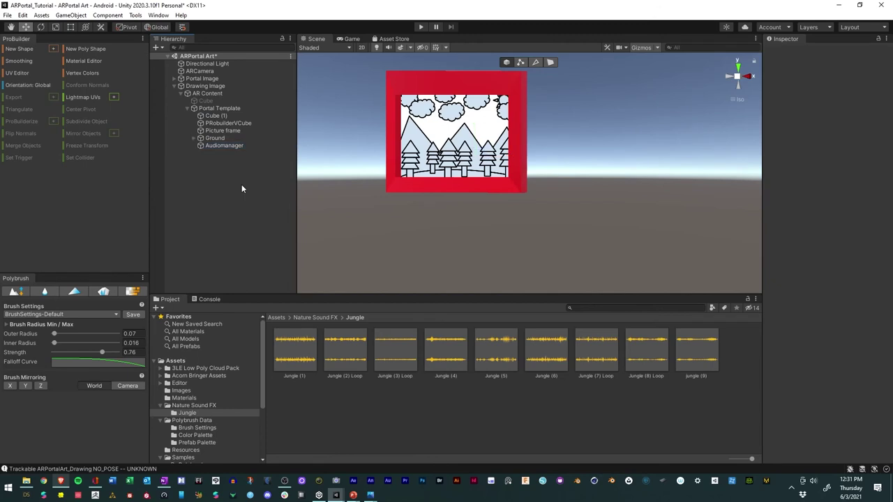
left_click(219, 145)
left_click(817, 123)
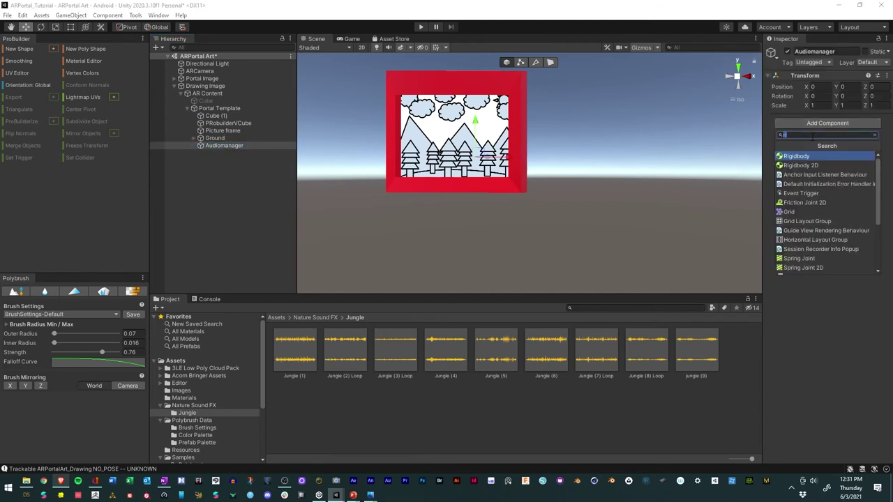
type("audio")
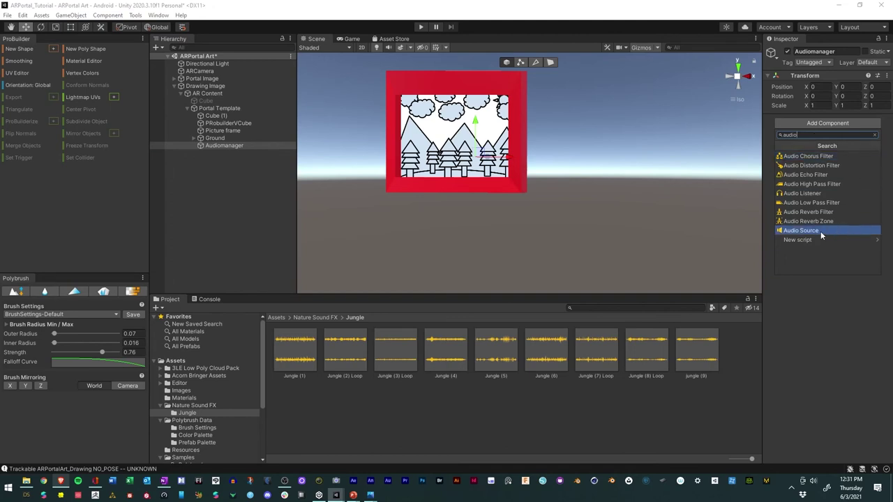
left_click(820, 231)
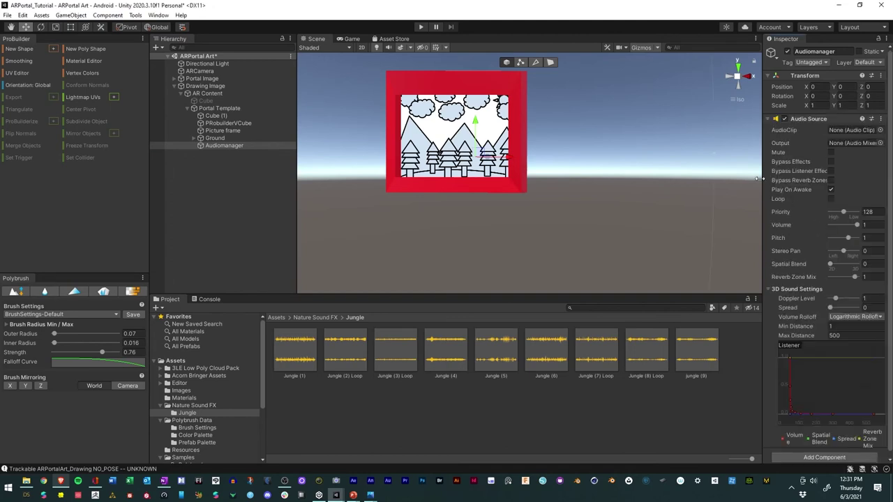
left_click_drag(760, 179, 665, 202)
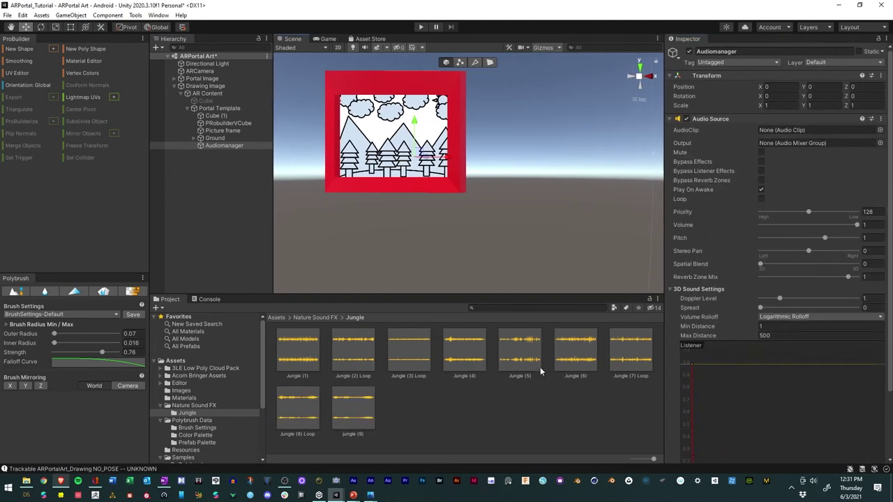
- Listen to Jungle (5) and assign it as Audiomanager's AudioClip
left_click(523, 367)
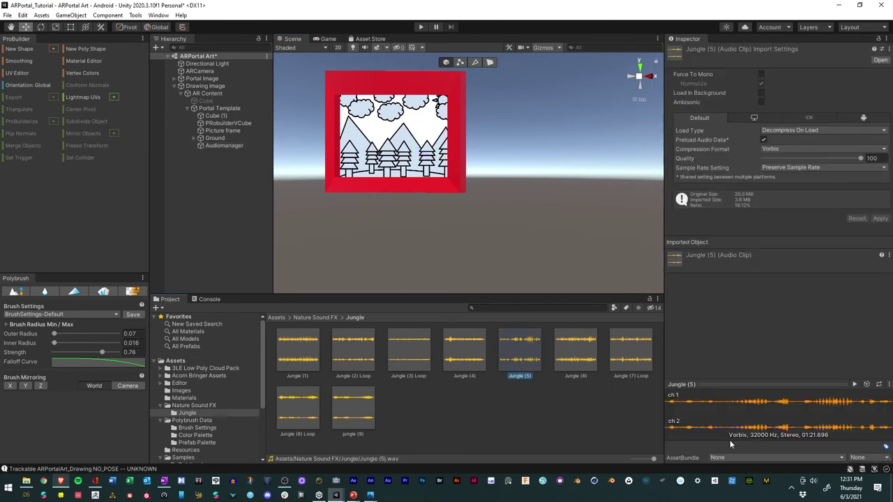
left_click(855, 384)
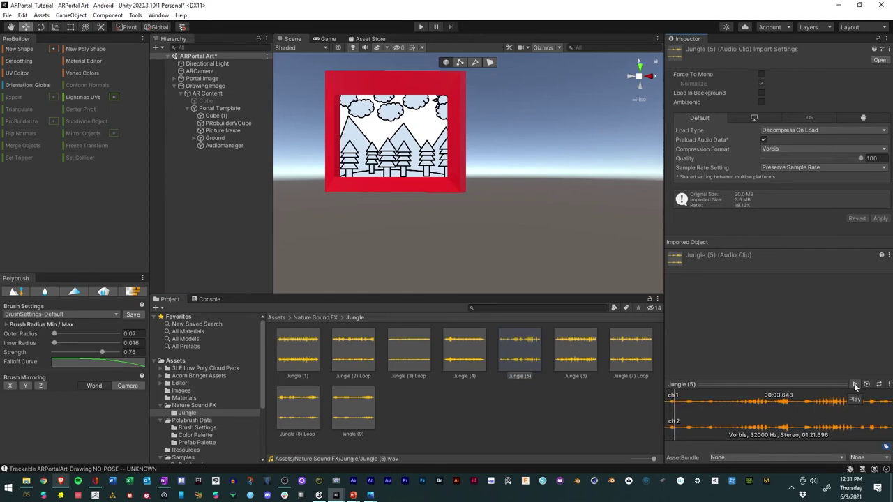
left_click(854, 384)
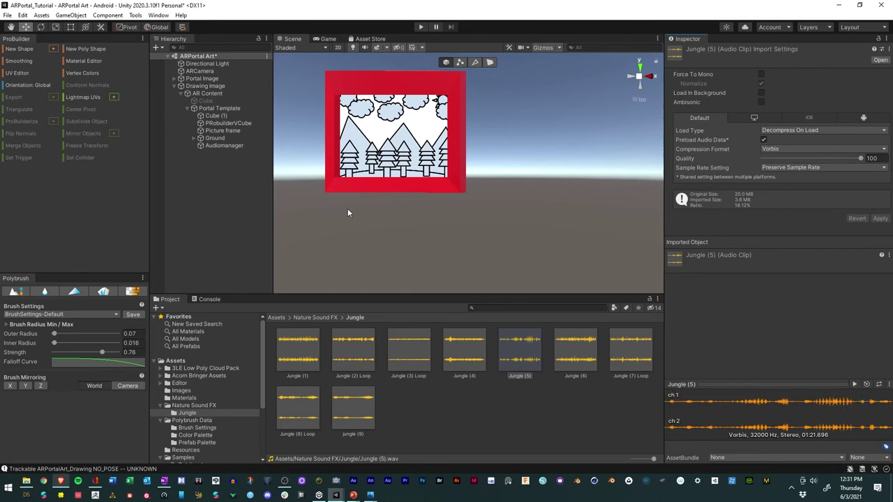
left_click(226, 145)
left_click_drag(527, 352, 776, 129)
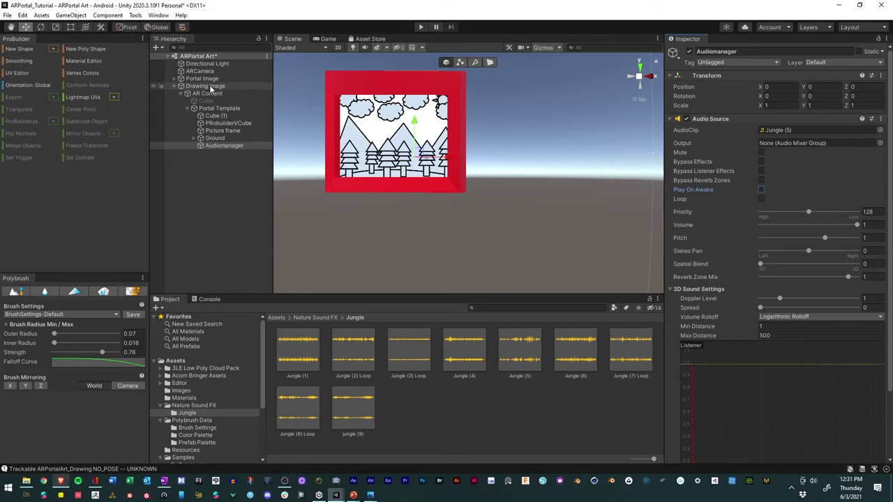
- Add an On Target Found response on Drawing Image calling AudioSource.Play on Audiomanager
left_click(210, 87)
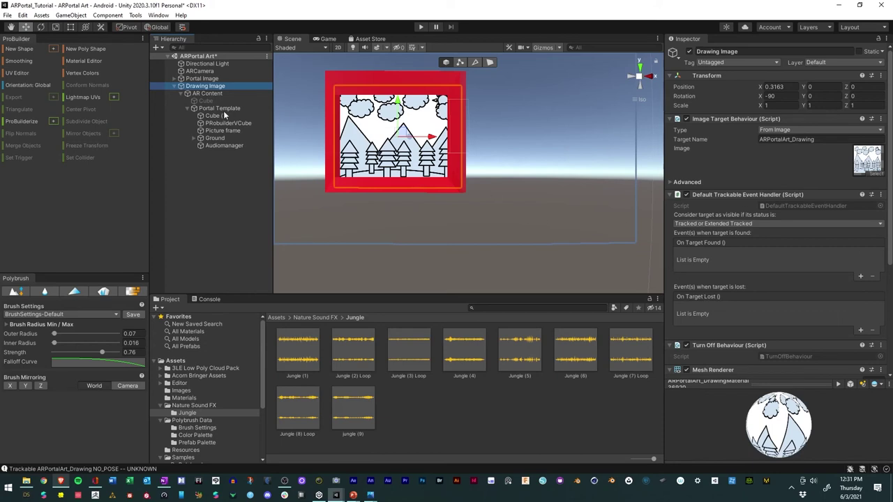
left_click(721, 221)
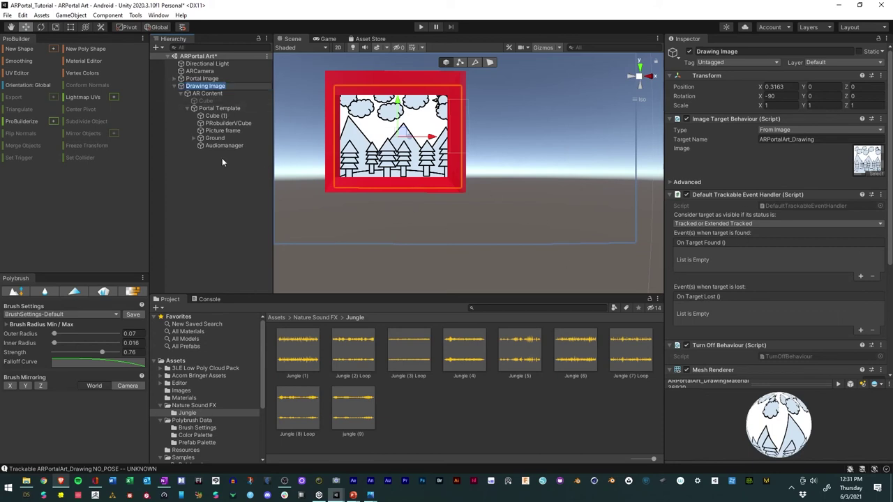
left_click(223, 86)
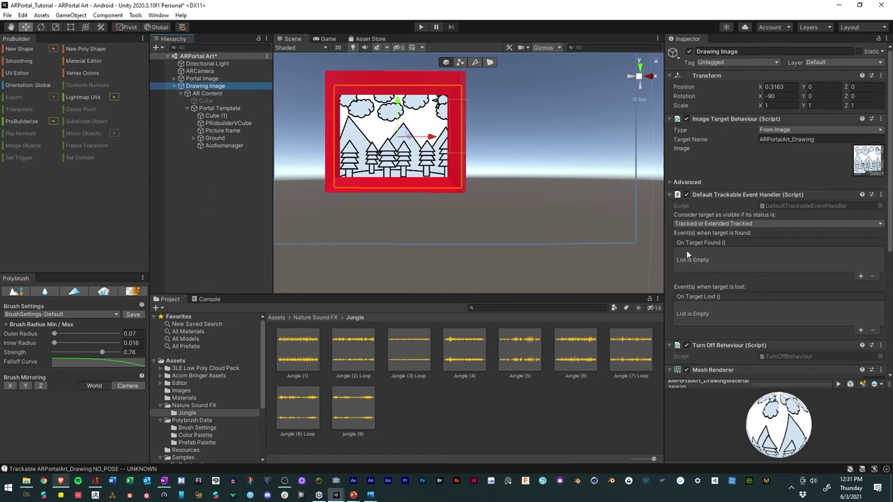
left_click(861, 278)
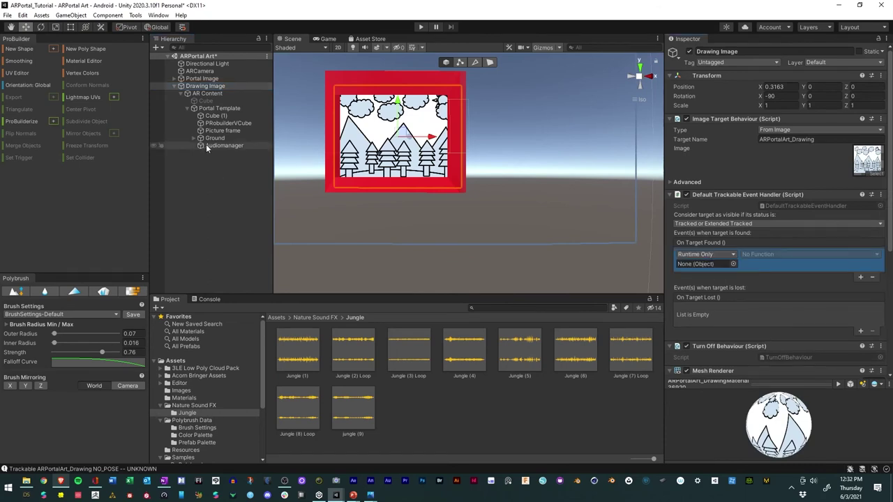
left_click_drag(206, 145, 694, 267)
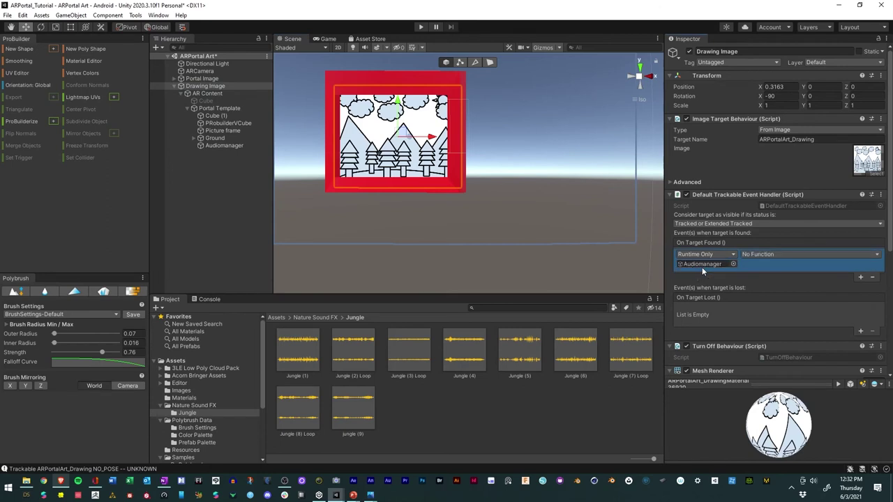
left_click(757, 254)
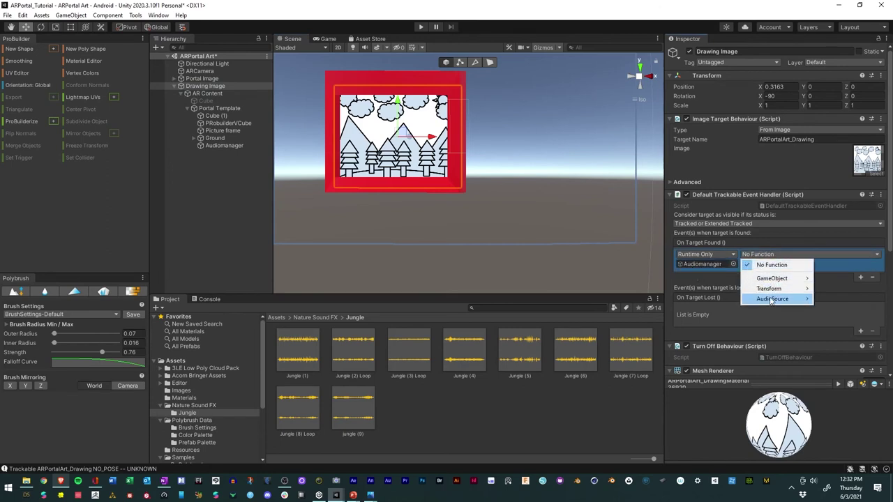
mouse_move(772, 298)
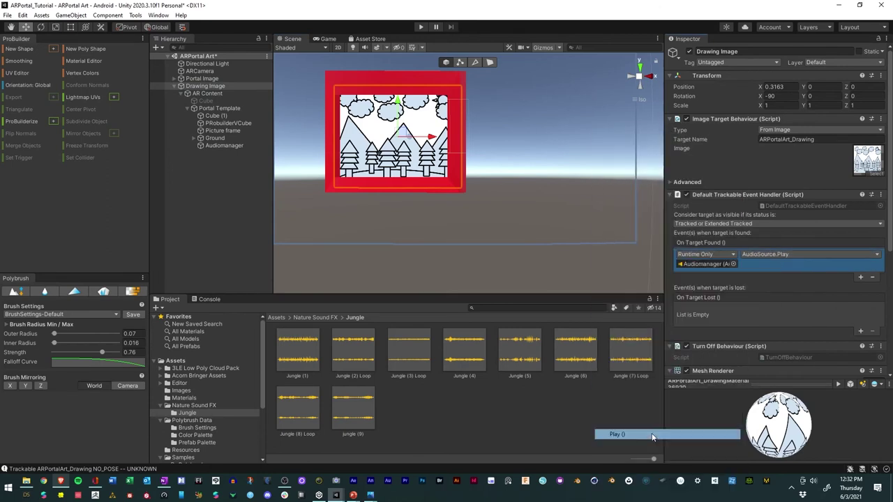
left_click(617, 434)
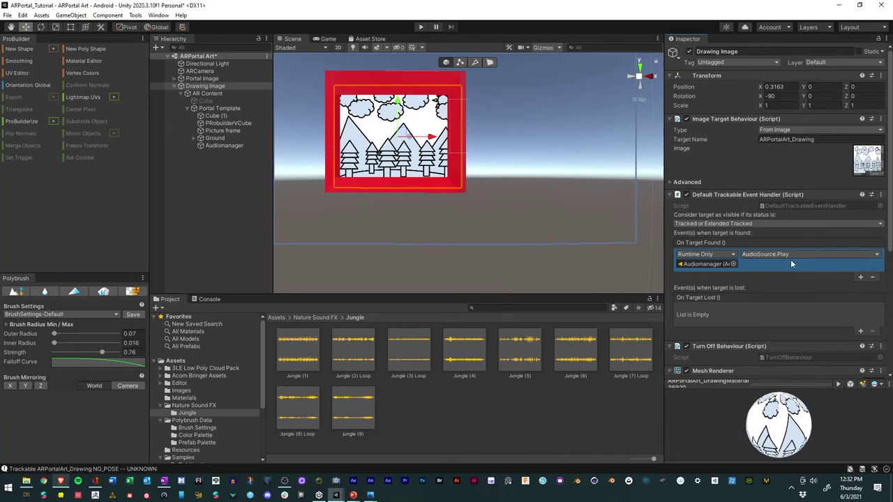
left_click(209, 145)
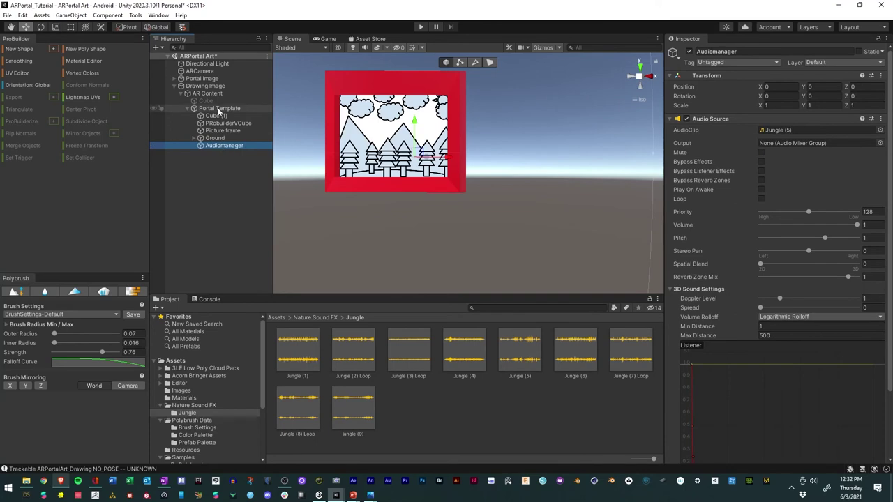
left_click(205, 86)
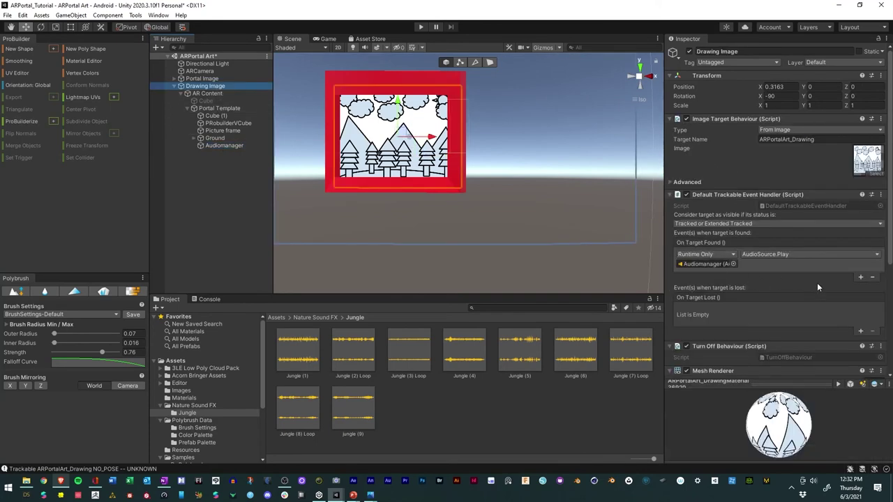
- Add an On Target Lost response calling AudioSource.Pause on Audiomanager
left_click(860, 333)
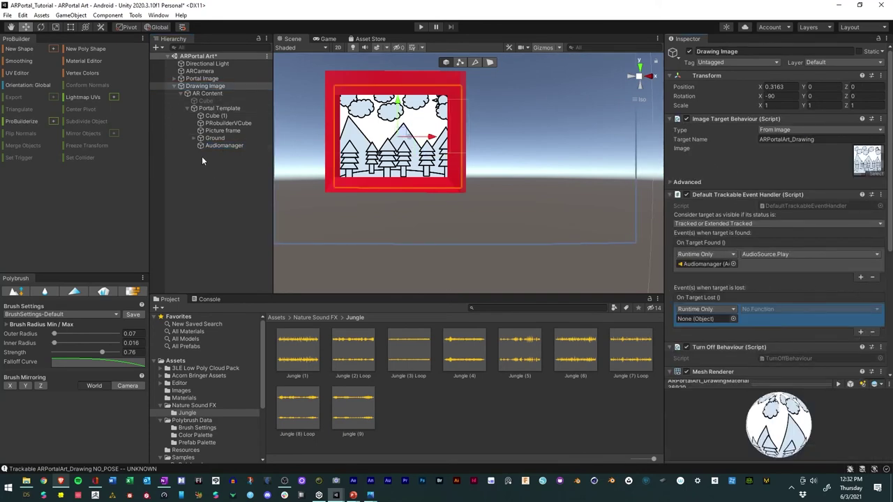
left_click_drag(210, 146, 703, 319)
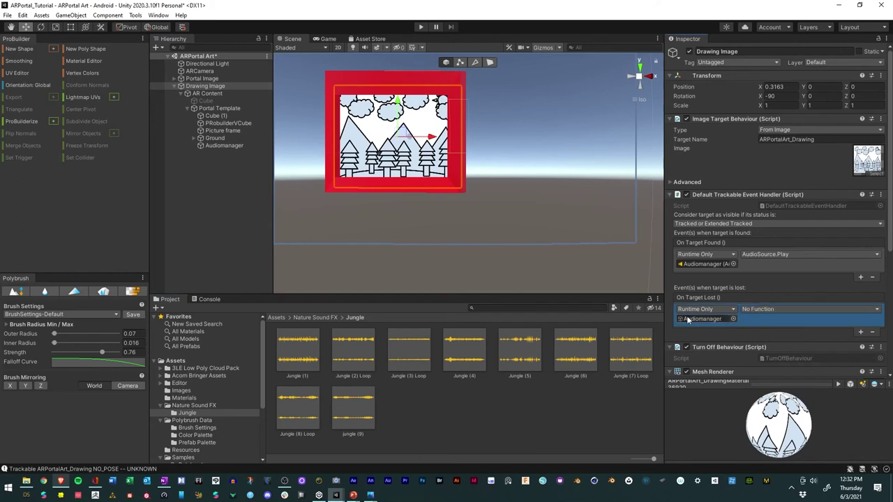
left_click(782, 310)
mouse_move(772, 353)
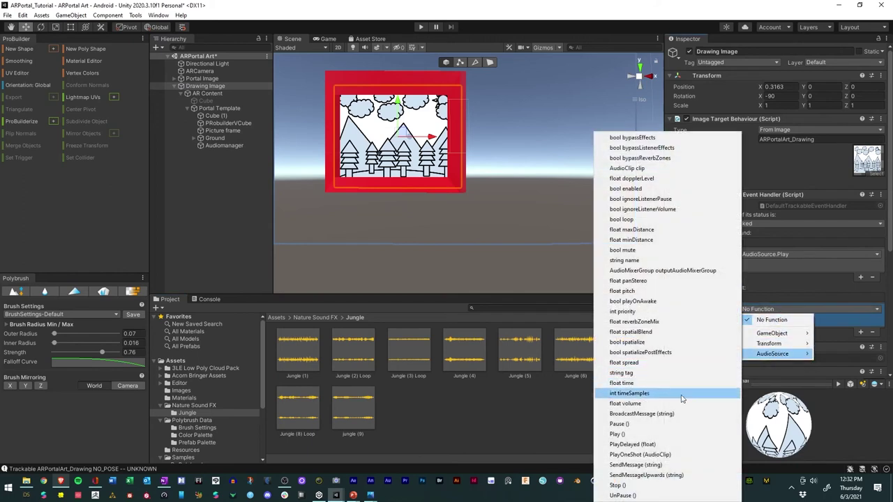
left_click(662, 424)
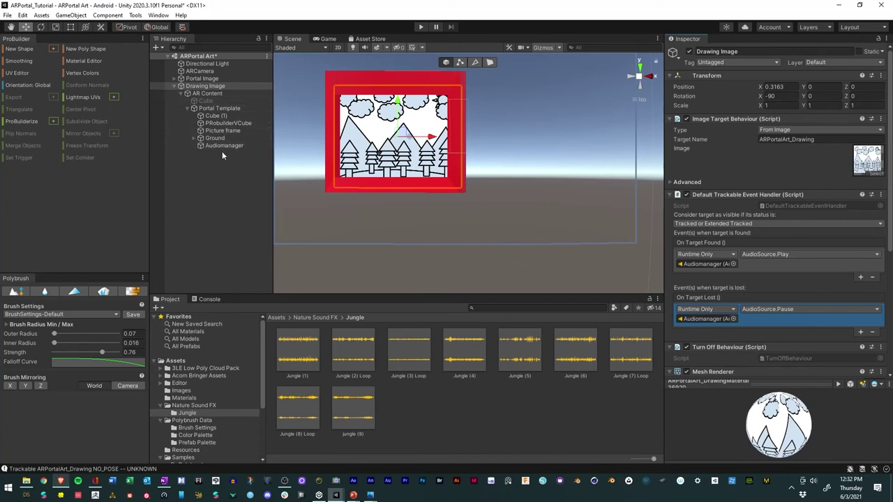
- Save the scene with File > Save
left_click(7, 15)
left_click(21, 60)
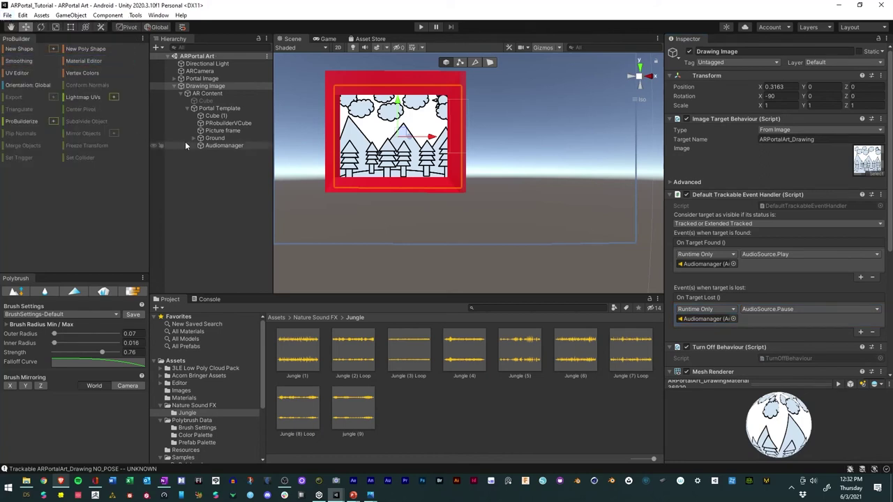
left_click(201, 110)
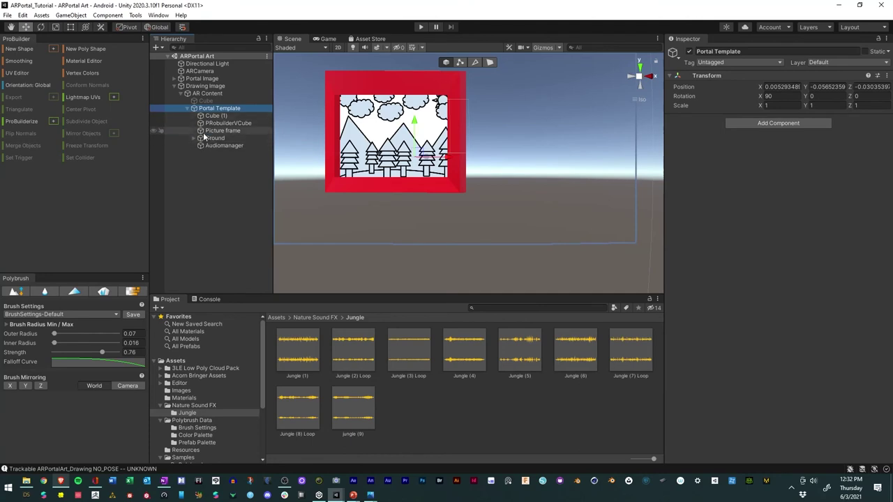
- Move Ground above Drawing Image, hide Drawing Image, and open the Acorn Bringer Assets folder
left_click(208, 139)
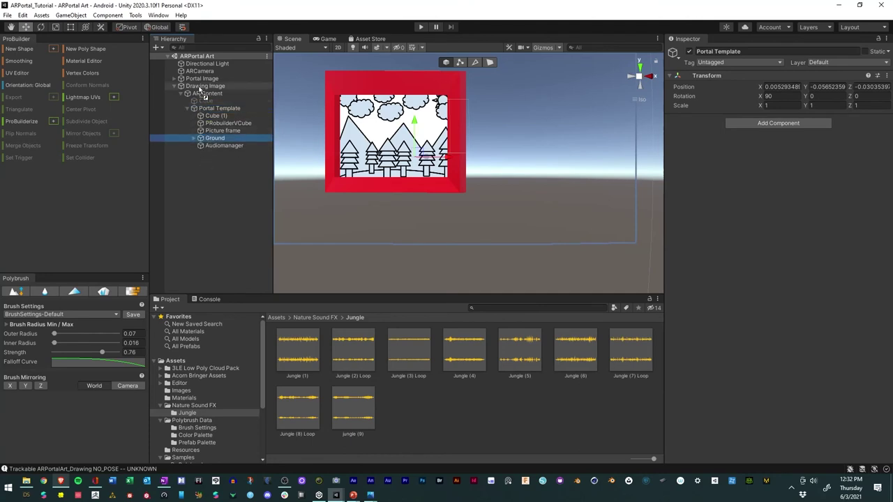
left_click_drag(201, 92, 199, 82)
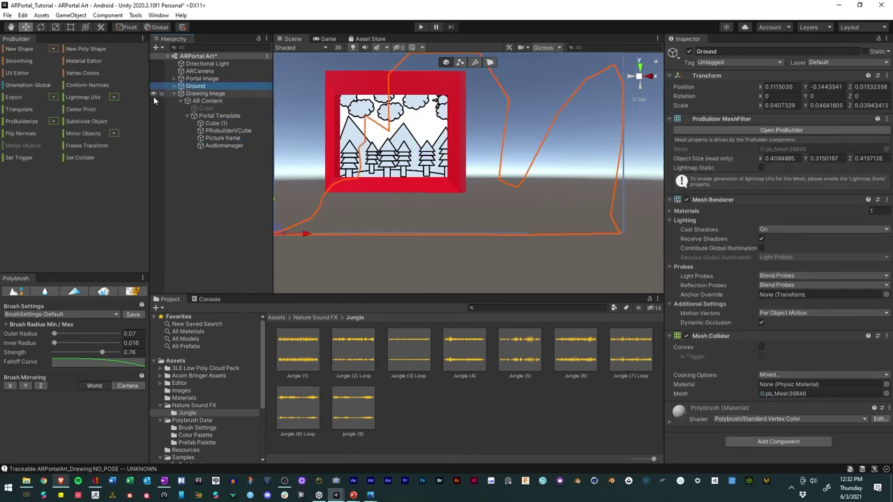
left_click(154, 94)
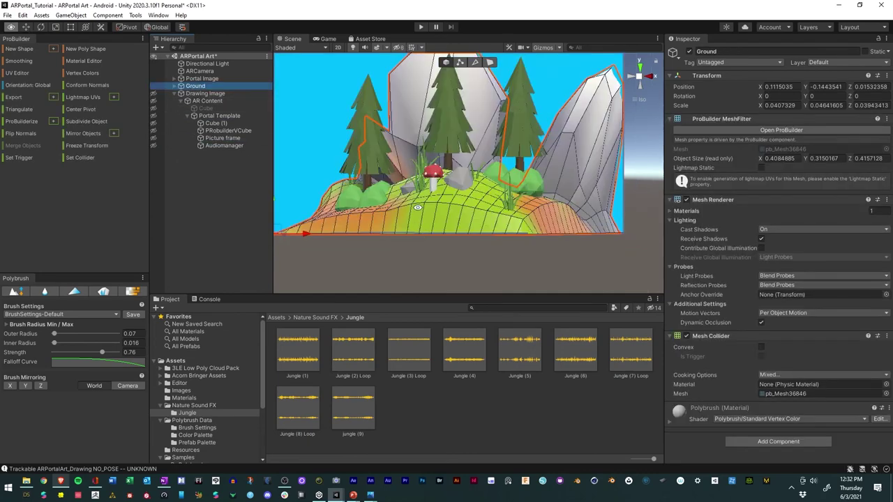
left_click_drag(421, 231, 323, 275, "alt")
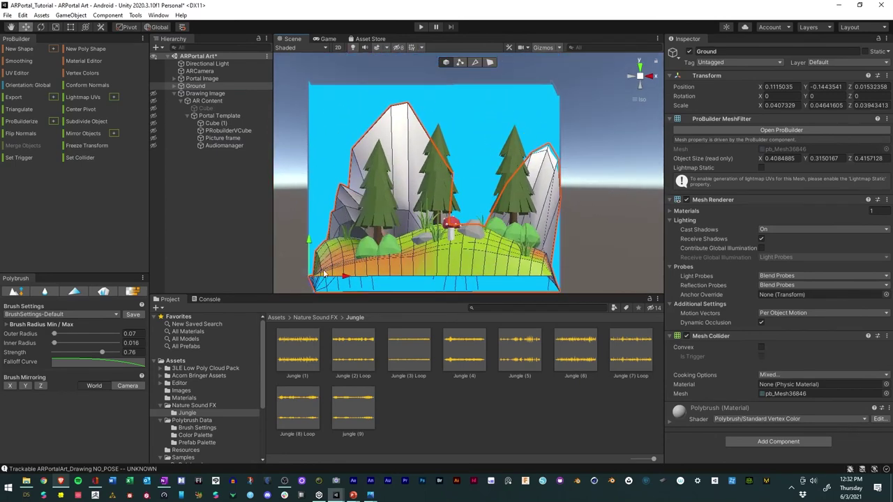
left_click(199, 376)
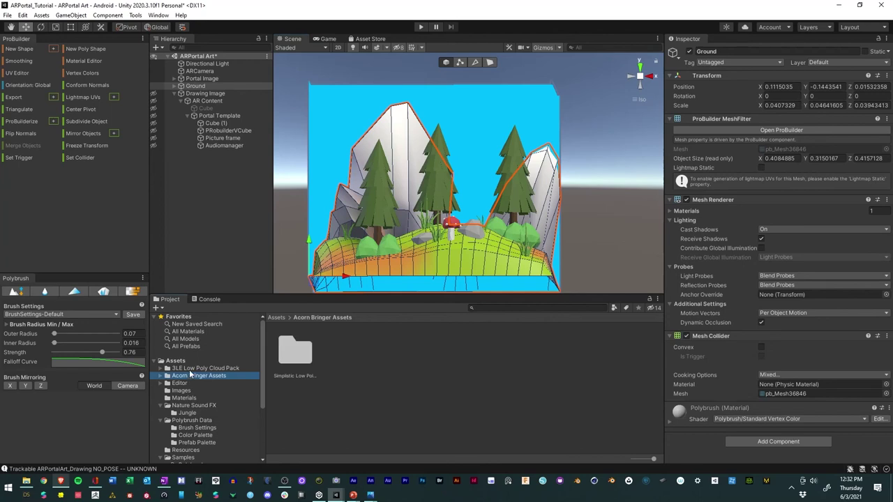
- Place a Clouds_Cumulus_G1 prefab from the 3LE Low Poly Cloud Pack into the scene
left_click(239, 369)
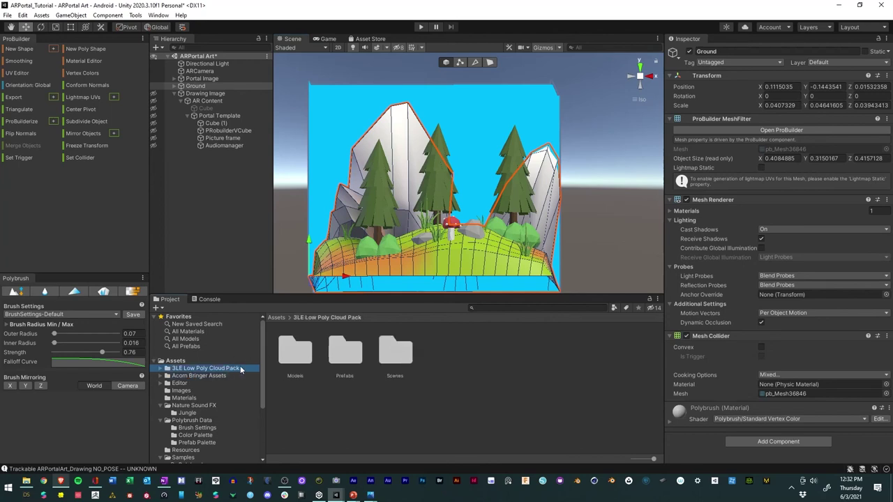
double_click(360, 354)
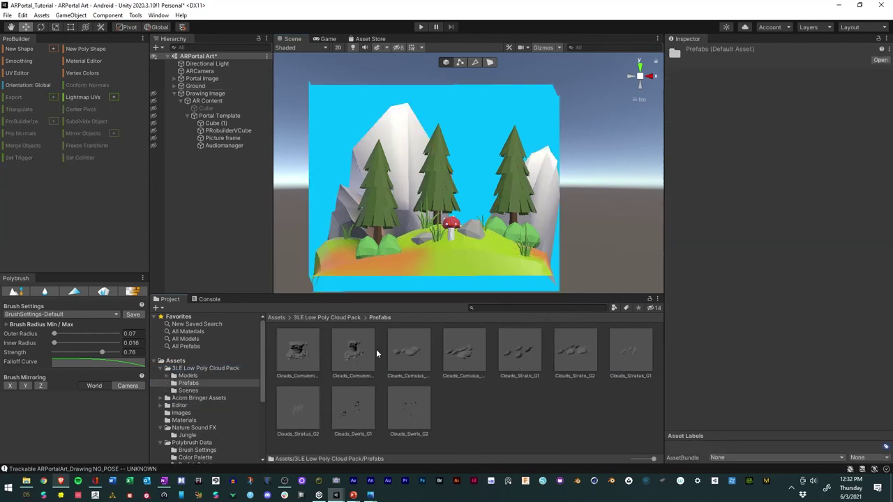
left_click(408, 352)
left_click_drag(412, 363, 399, 169)
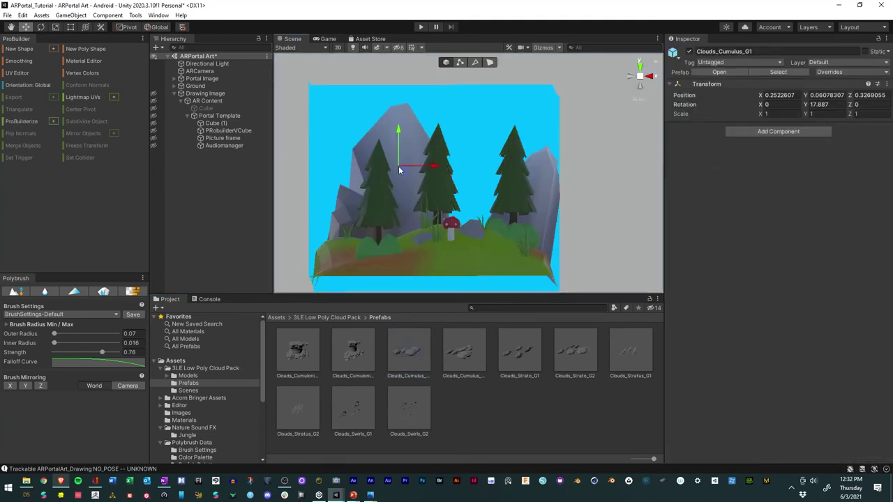
- Shrink the cumulus cloud drastically and lift it above the island
key("r")
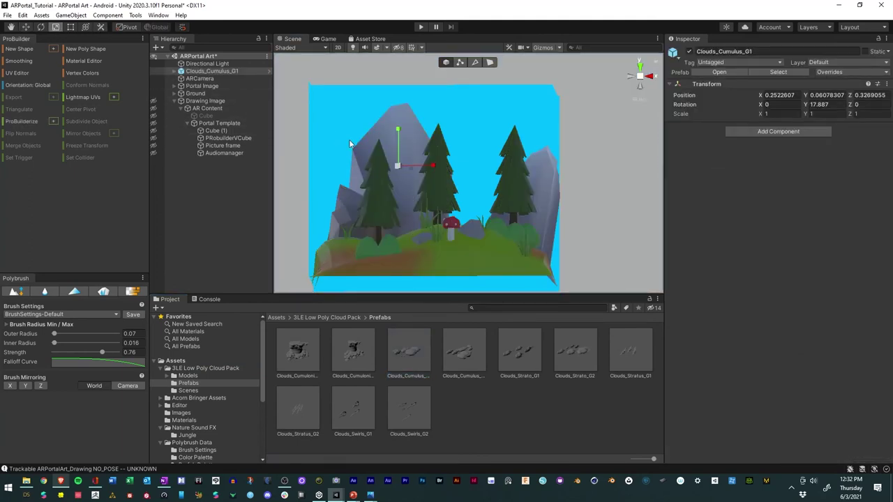
left_click_drag(397, 166, 392, 205)
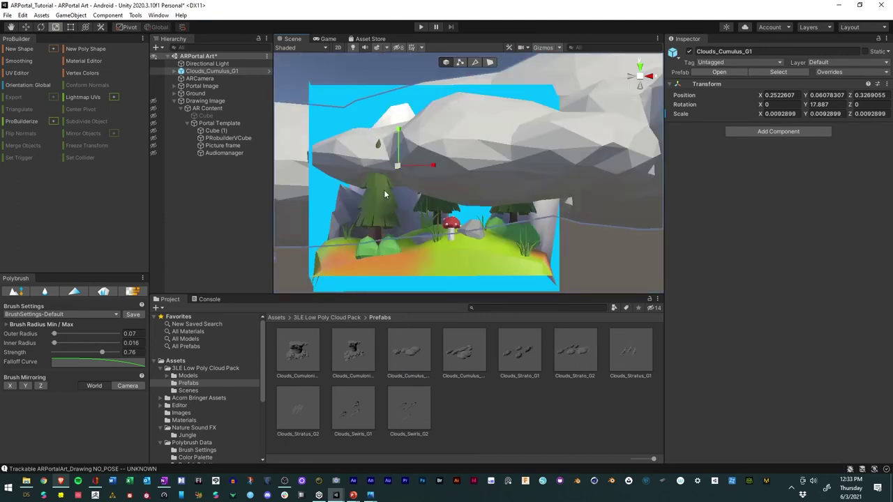
left_click_drag(396, 166, 186, 160)
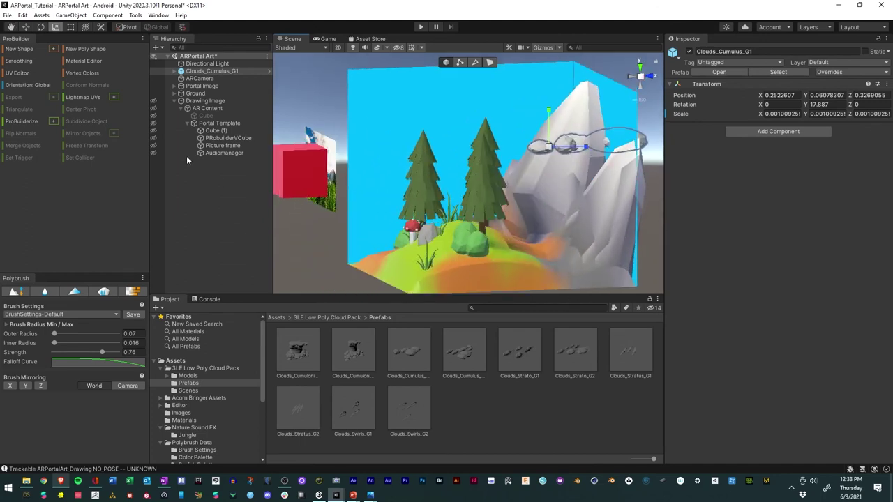
left_click(28, 27)
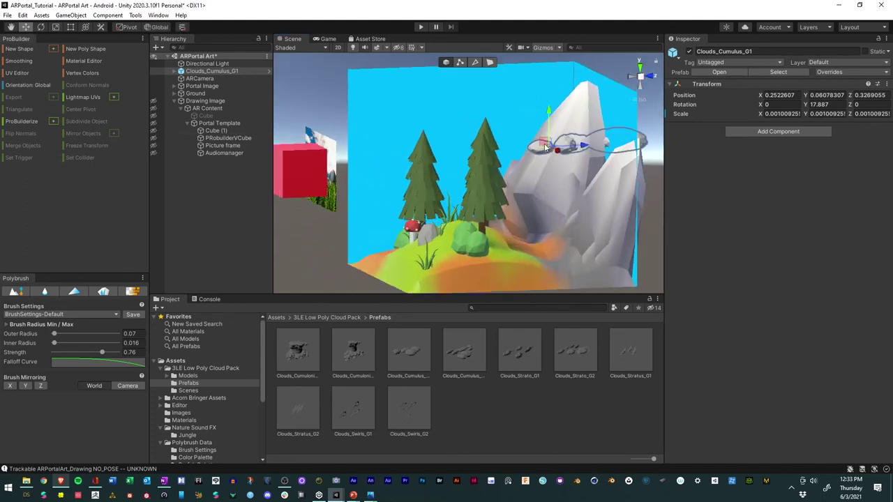
left_click_drag(550, 145, 452, 97)
- Add a Clouds_Cumulonimbus_G1 cloud to the scene in front of the portal
mouse_move(448, 153)
left_mouse_down("alt")
mouse_move(603, 113)
mouse_move(448, 147)
left_mouse_up("alt")
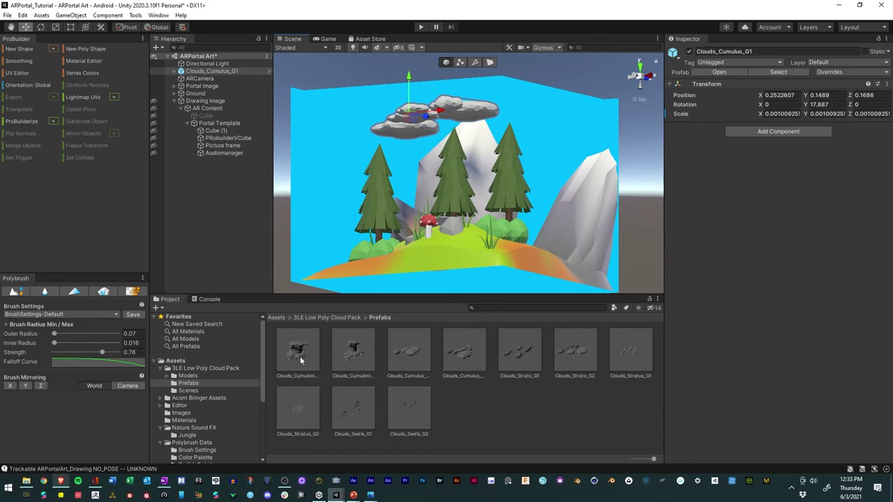
left_click_drag(300, 356, 279, 101)
left_click(56, 26)
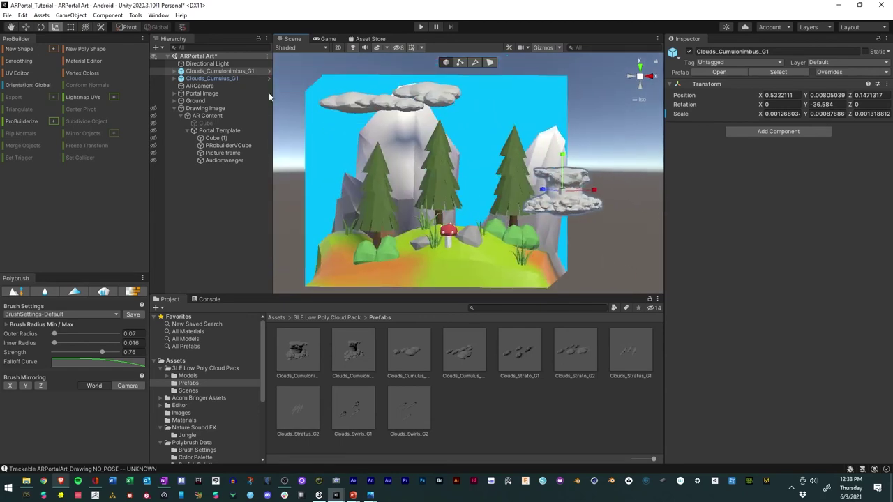
- Move the cumulonimbus cloud to the top centre and nudge the long cumulus cloud backward
left_click(25, 26)
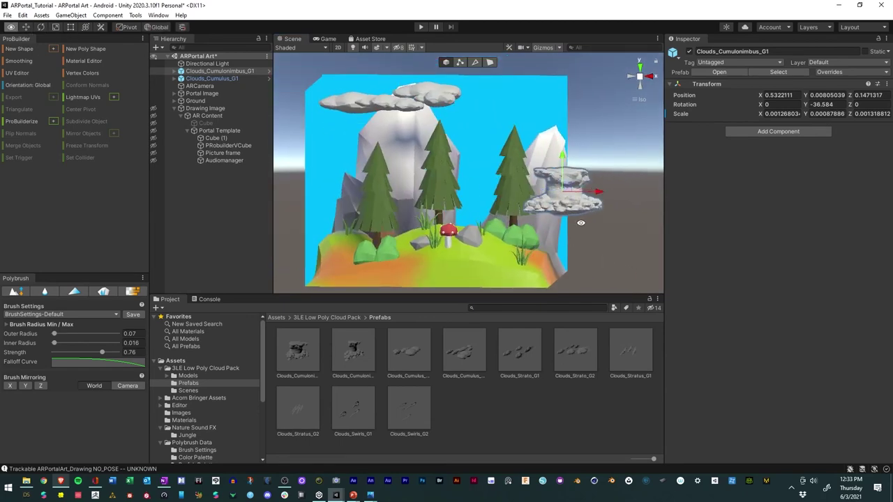
left_click_drag(350, 126, 767, 187, "alt")
left_click_drag(563, 85, 499, 113)
left_click_drag(485, 148, 218, 191, "alt")
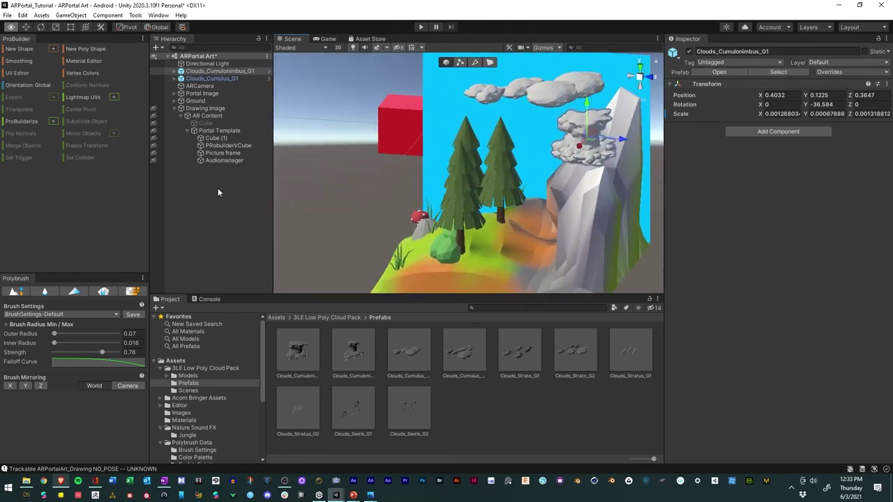
left_click(563, 97)
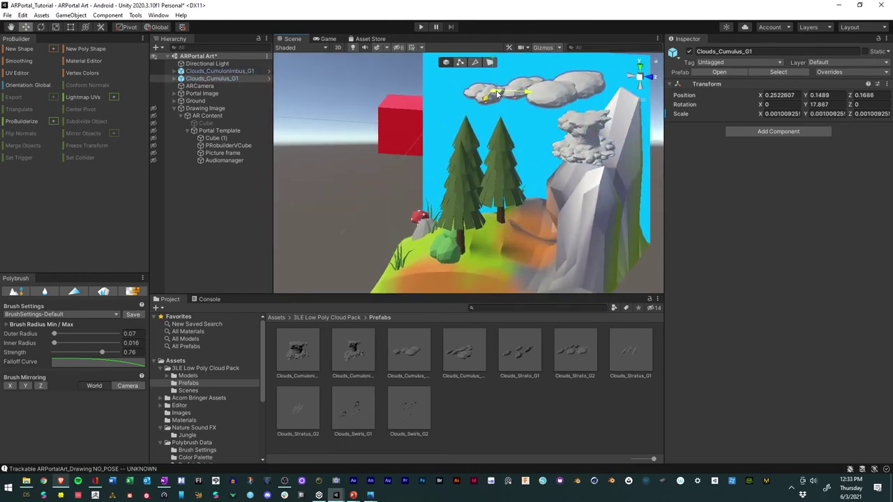
left_click_drag(498, 94, 503, 63)
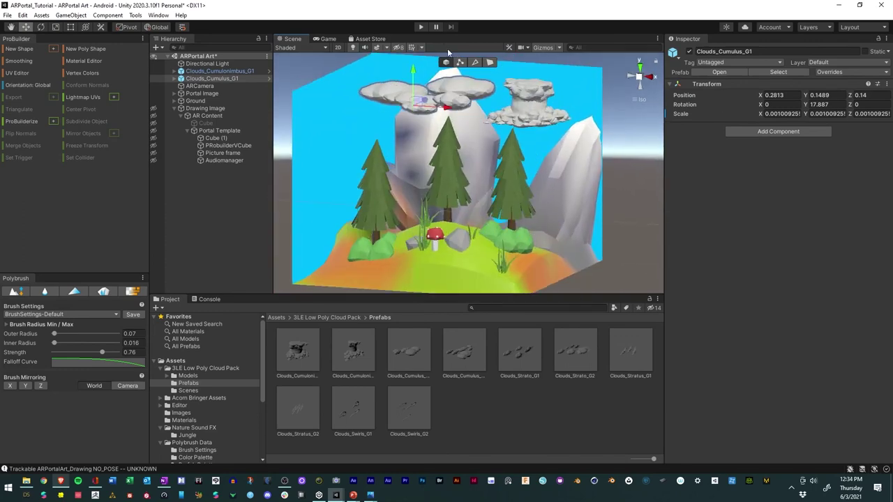
left_click_drag(448, 52, 472, 159, "alt")
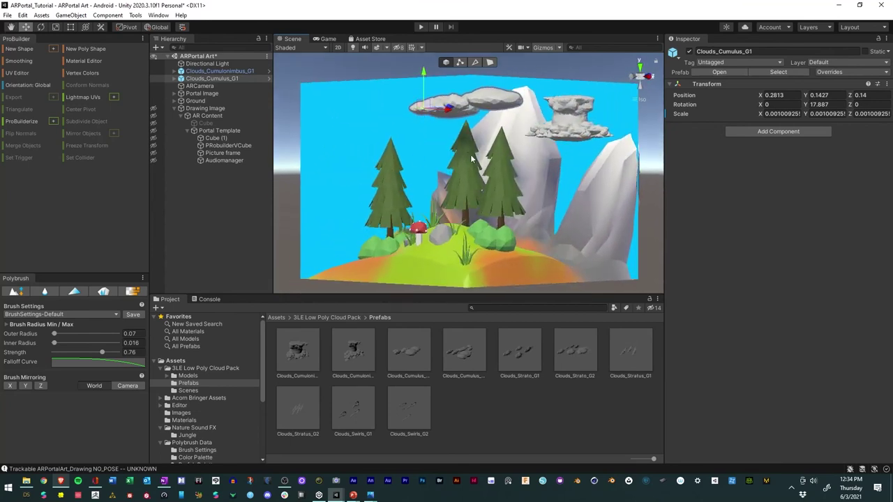
- Tilt the cumulonimbus cloud and nudge it high above the right-hand trees
left_click(576, 123)
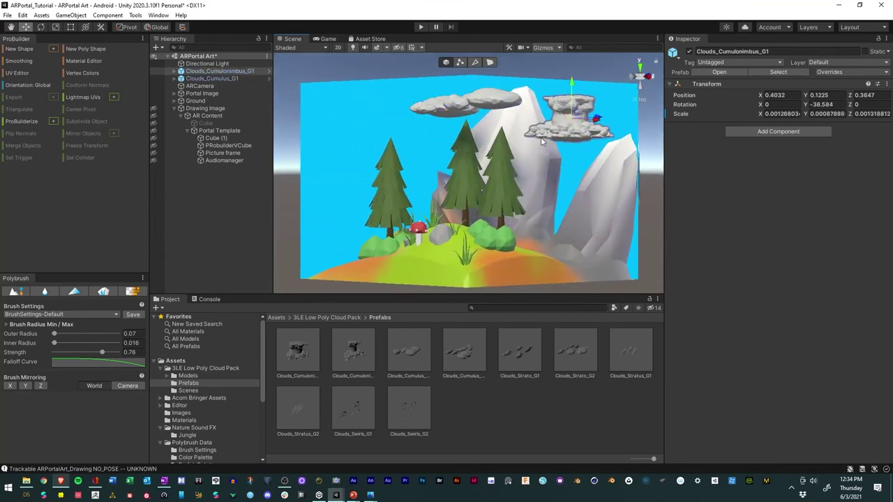
left_click(40, 27)
left_click_drag(551, 103, 438, 154)
left_click(57, 27)
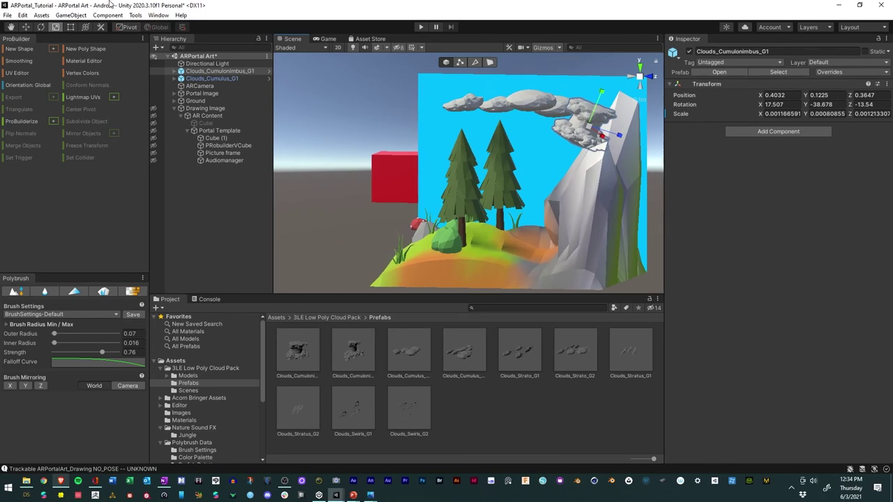
left_click(30, 29)
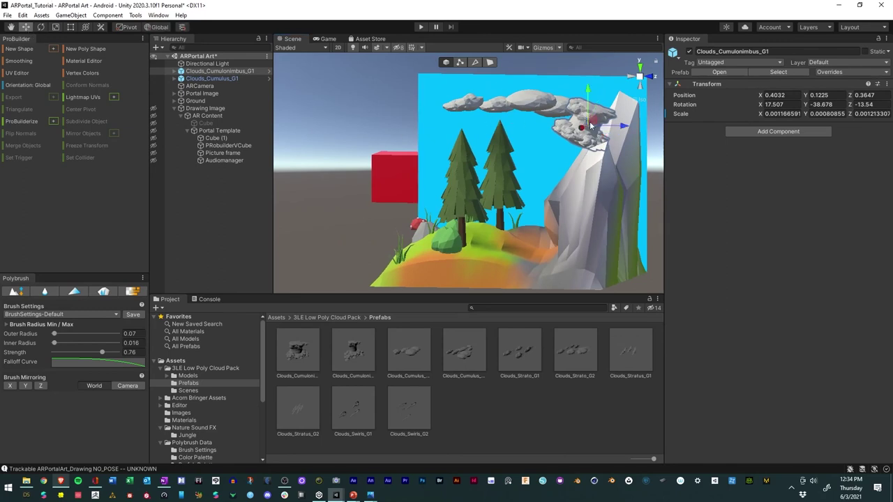
left_click_drag(590, 124, 609, 91)
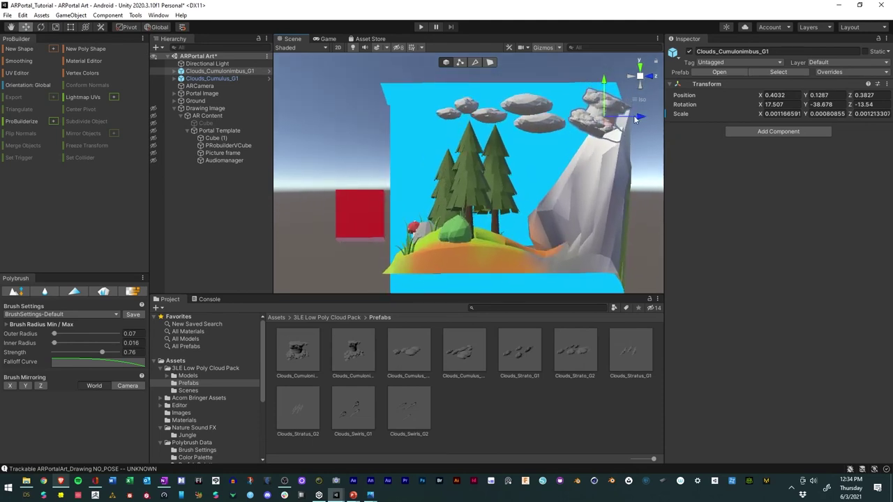
left_click_drag(634, 120, 764, 157)
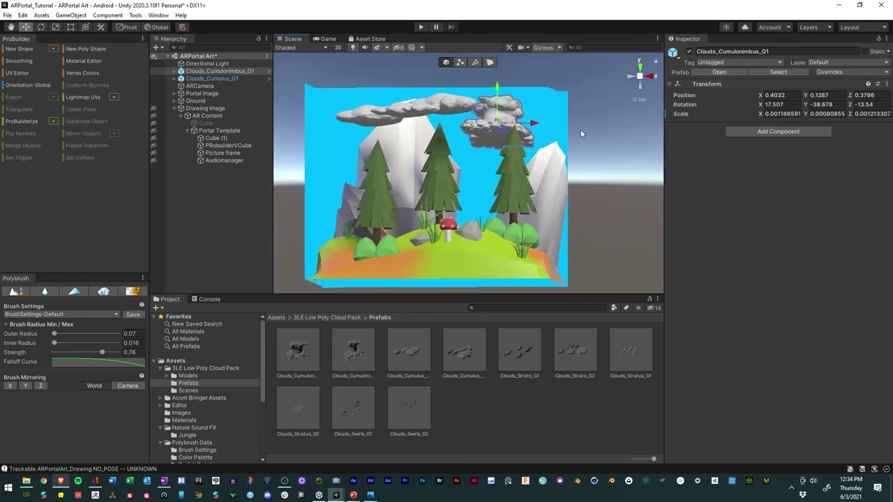
left_click_drag(539, 132, 515, 167)
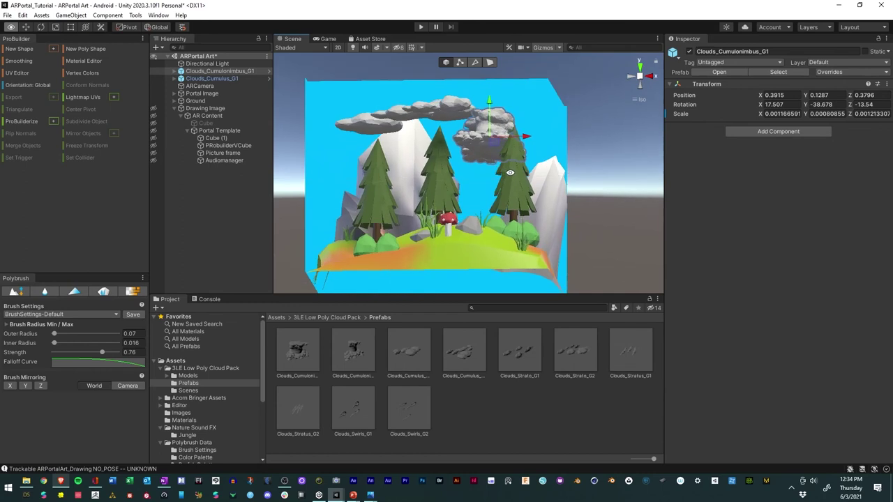
- Browse to Acorn Bringer Assets > Simplistic Low Poly Nature > Prefabs
left_click(160, 370)
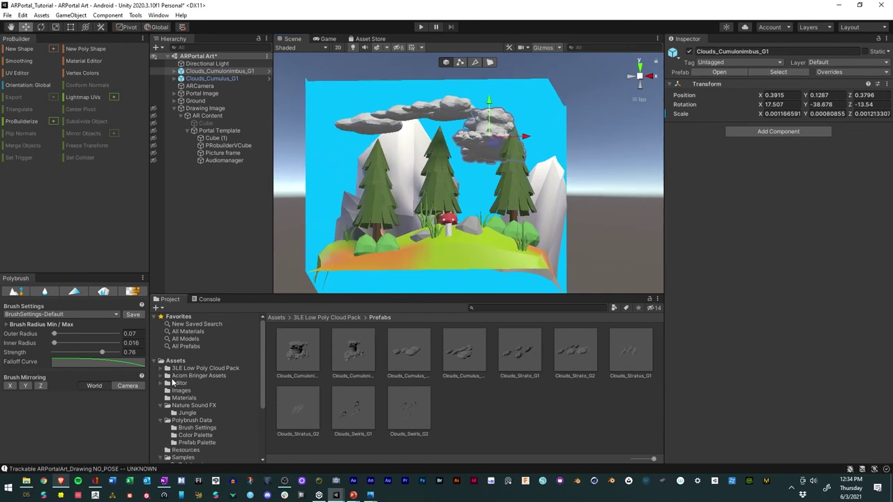
left_click(160, 376)
left_click(175, 384)
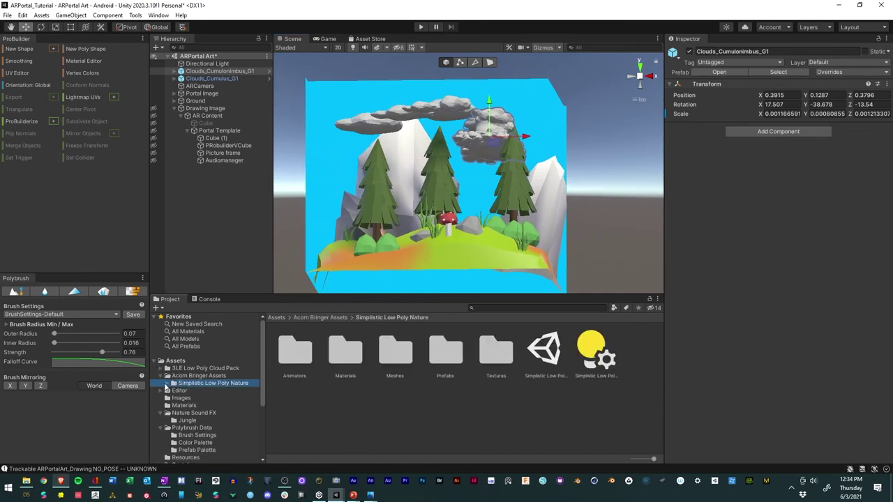
double_click(451, 364)
scroll(433, 365, "down", 4)
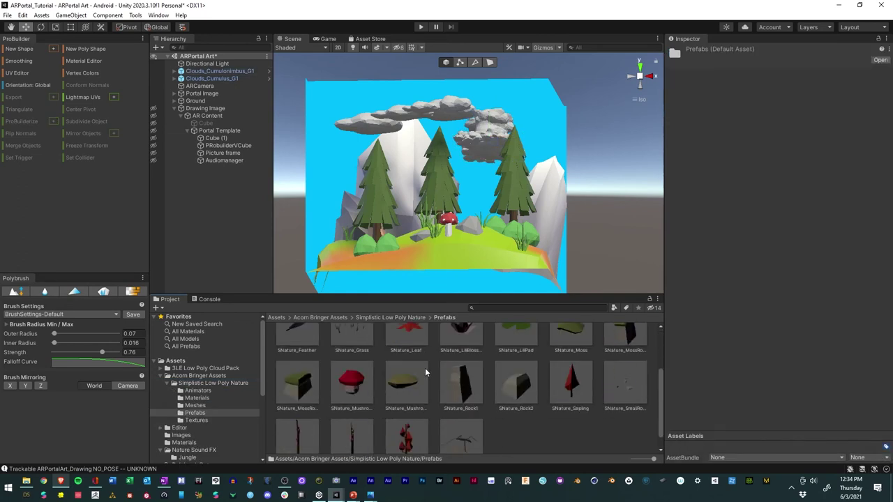
scroll(429, 366, "up", 4)
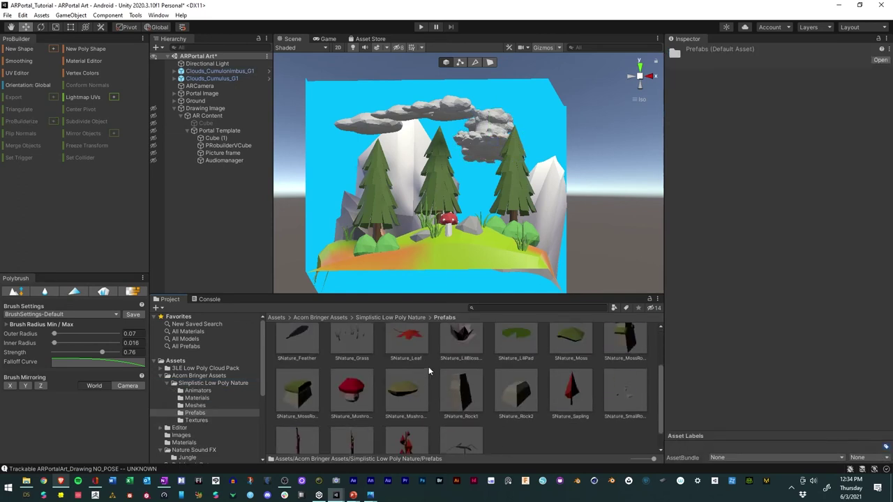
left_click(369, 318)
double_click(297, 351)
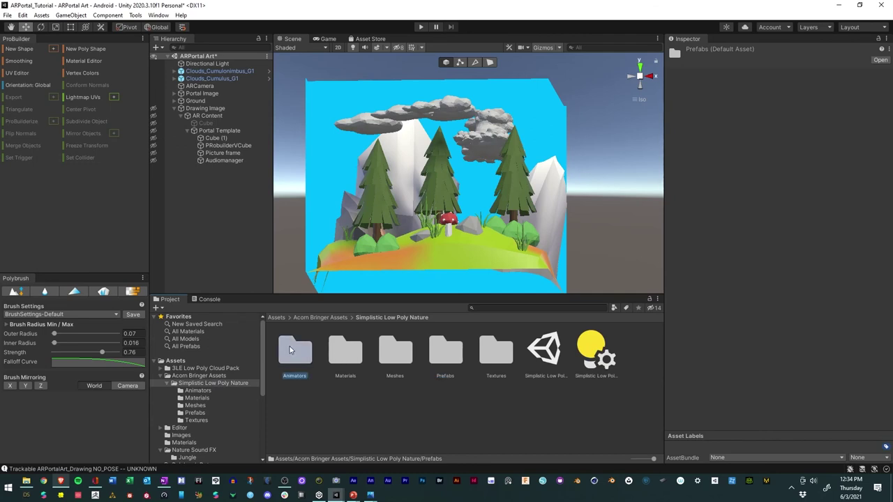
left_click(390, 317)
double_click(444, 353)
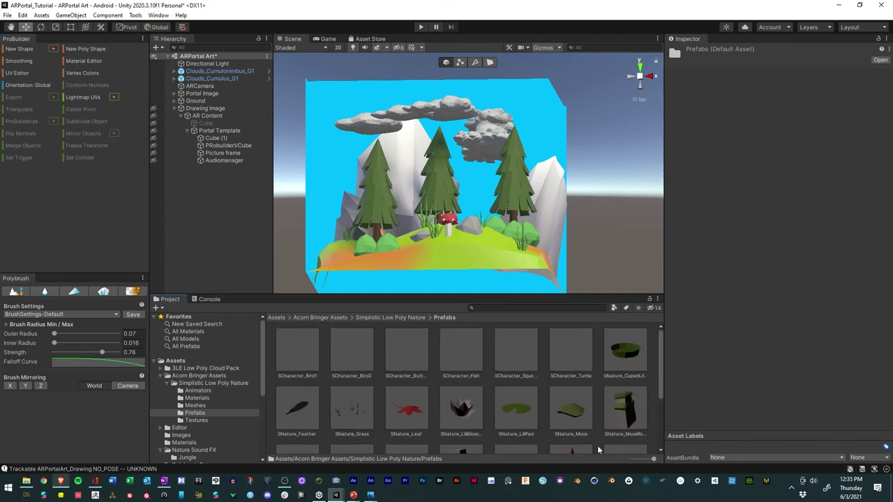
- Reimport the six SCharacter prefabs
left_click(290, 349)
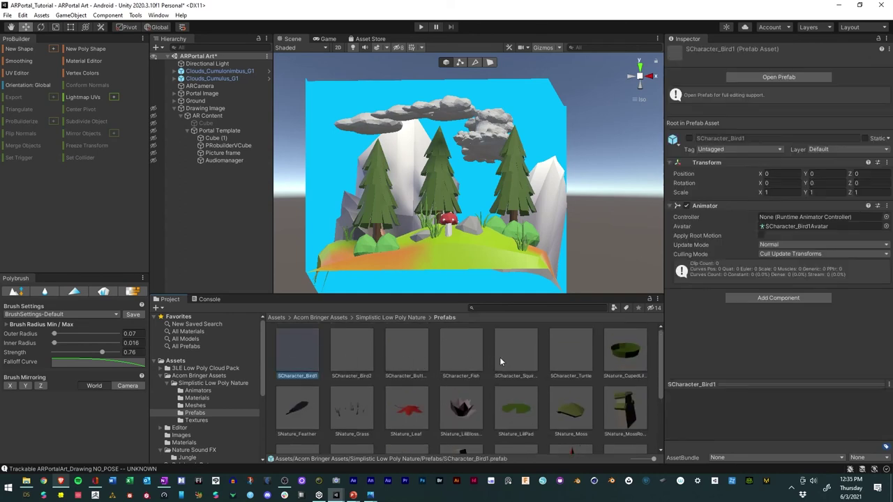
left_click(554, 355, "shift")
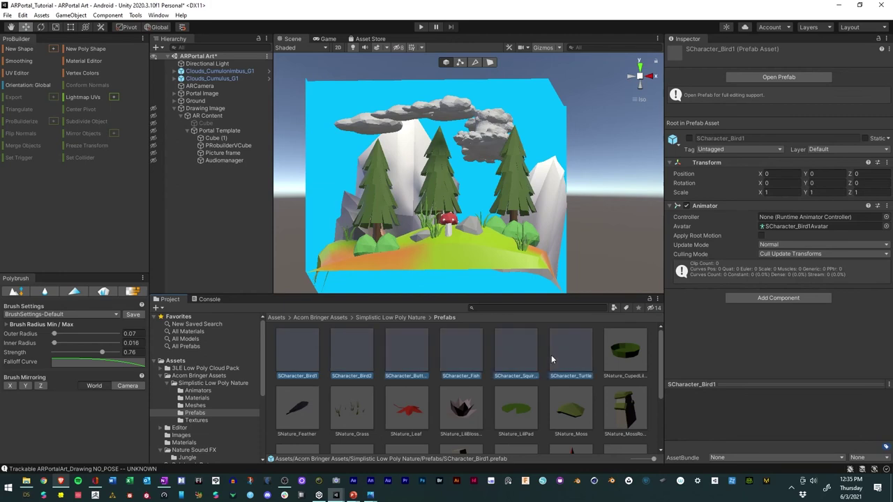
right_click(456, 355)
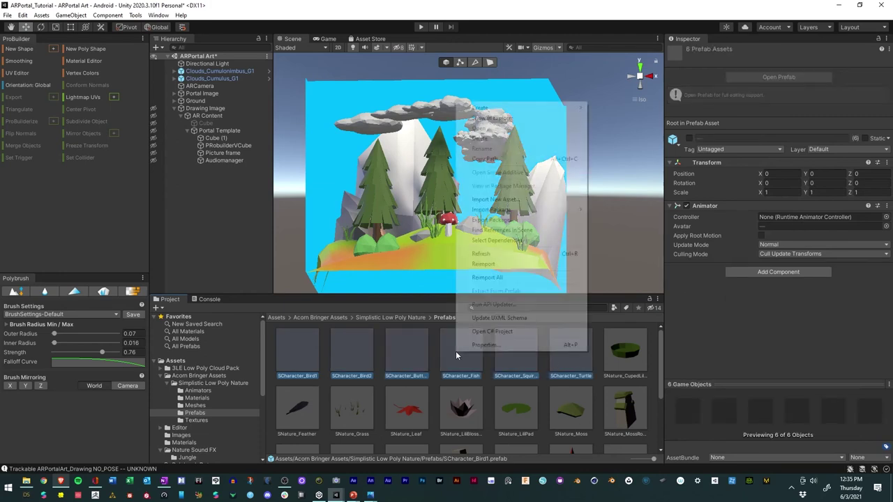
left_click(484, 265)
- Place SCharacter_Bird1 on the island, shrink it to about 0.05 scale, and add SCharacter_Butterfly
left_click(310, 351)
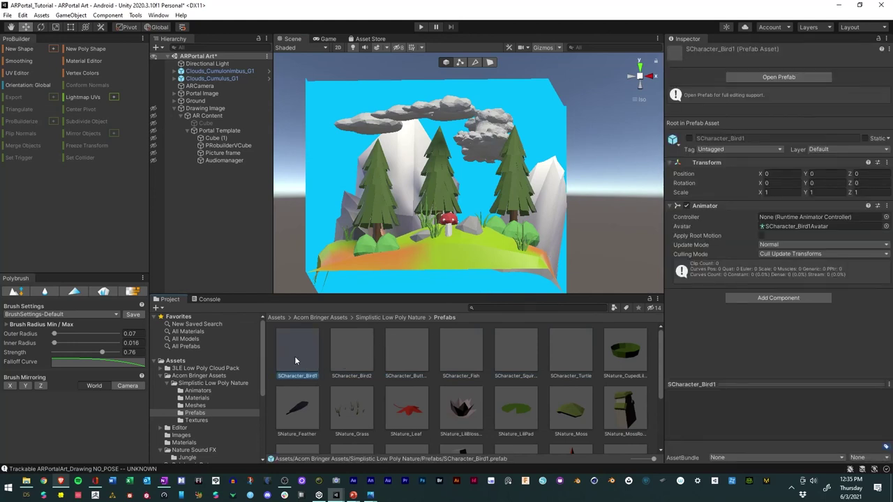
left_click_drag(418, 227, 421, 226)
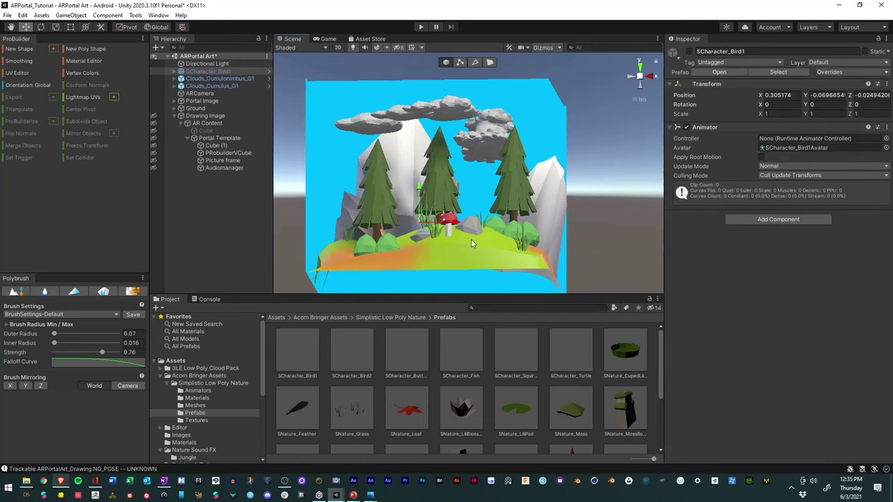
left_click_drag(471, 238, 260, 201, "alt")
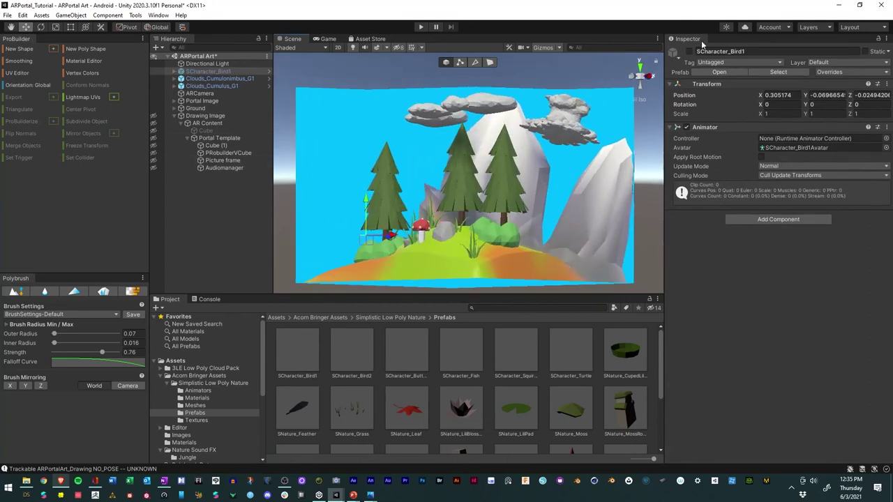
key("f")
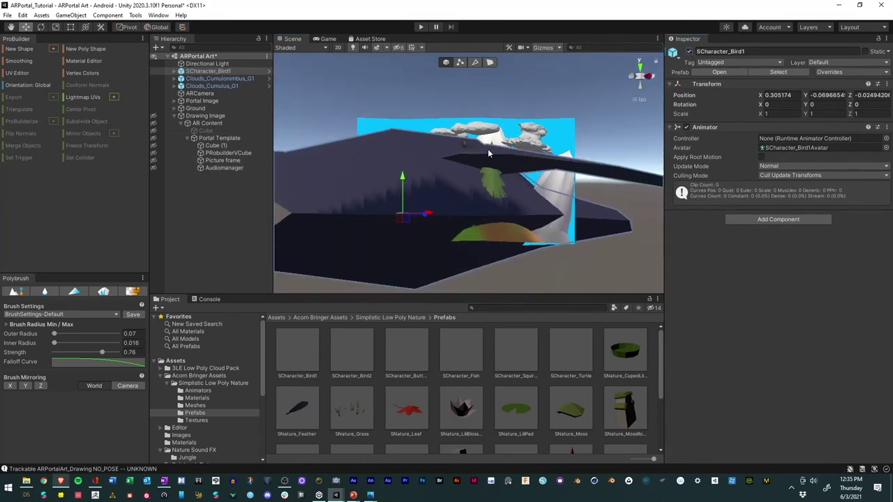
scroll(489, 152, "up", 2)
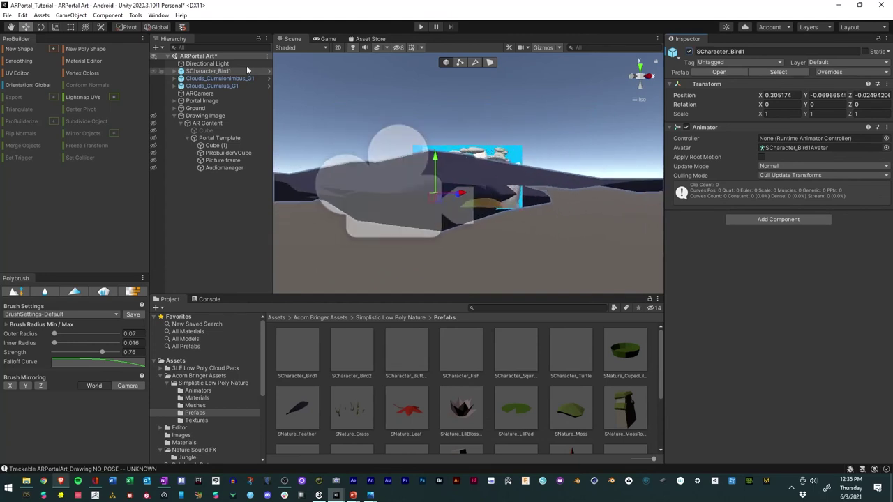
left_click(55, 27)
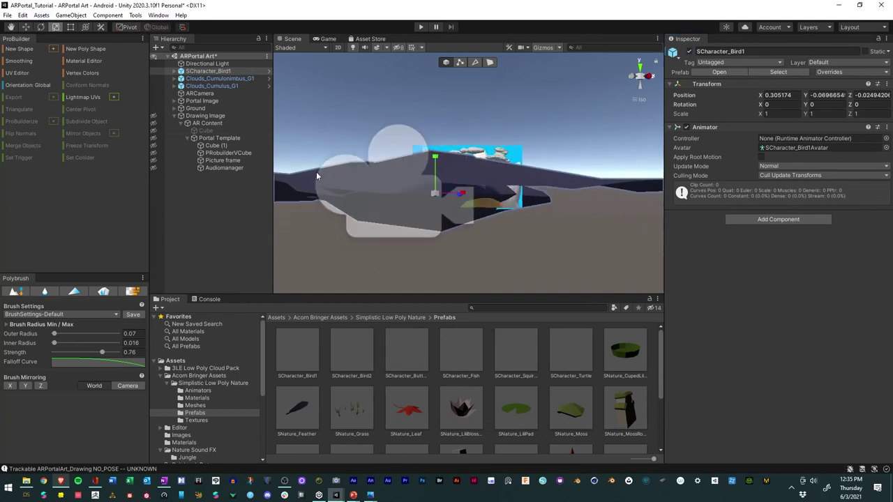
left_click_drag(438, 197, 419, 228)
right_click_drag(418, 228, 525, 252, "alt")
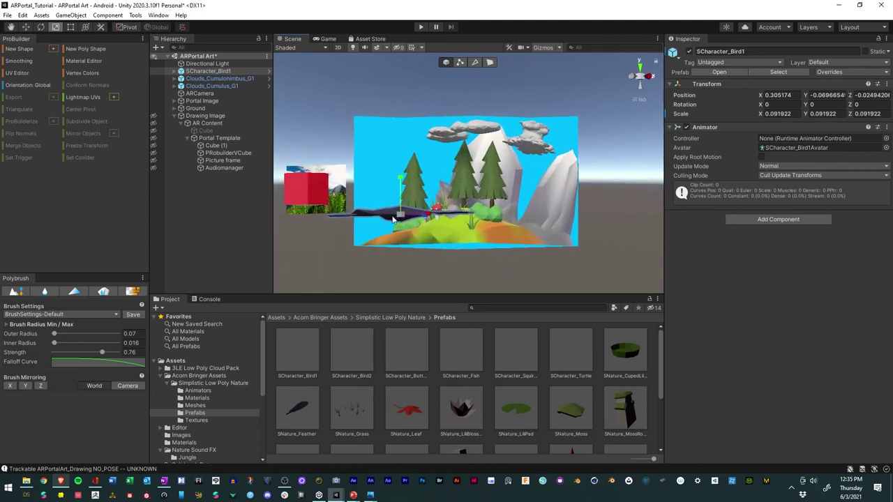
left_click_drag(399, 219, 390, 237)
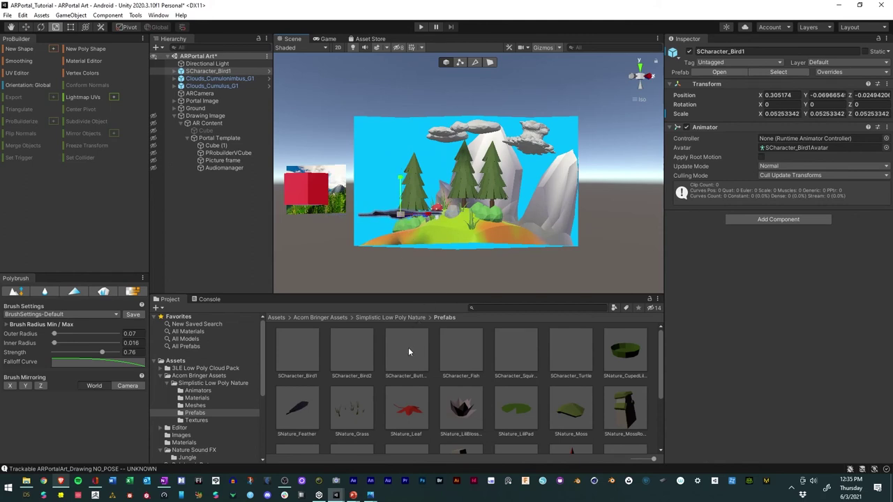
left_click_drag(392, 370, 493, 246)
- Add SCharacter_Squirrel and SCharacter_Turtle, activate turtle, squirrel and butterfly, and shrink them tiny
left_click_drag(526, 362, 486, 225)
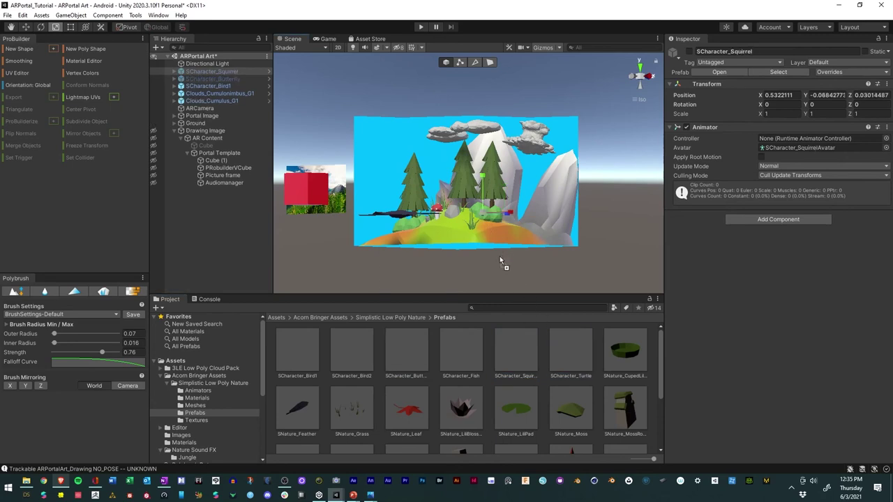
left_click_drag(500, 260, 497, 257)
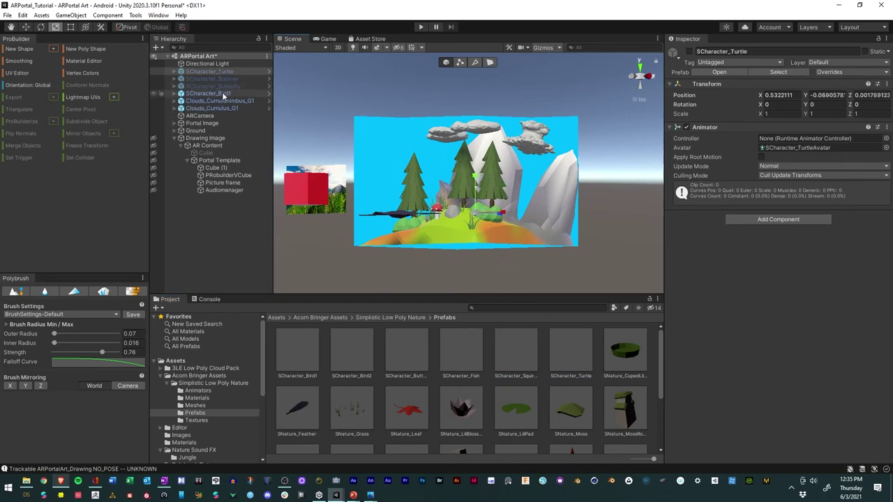
left_click(213, 86)
left_click(209, 71, "shift")
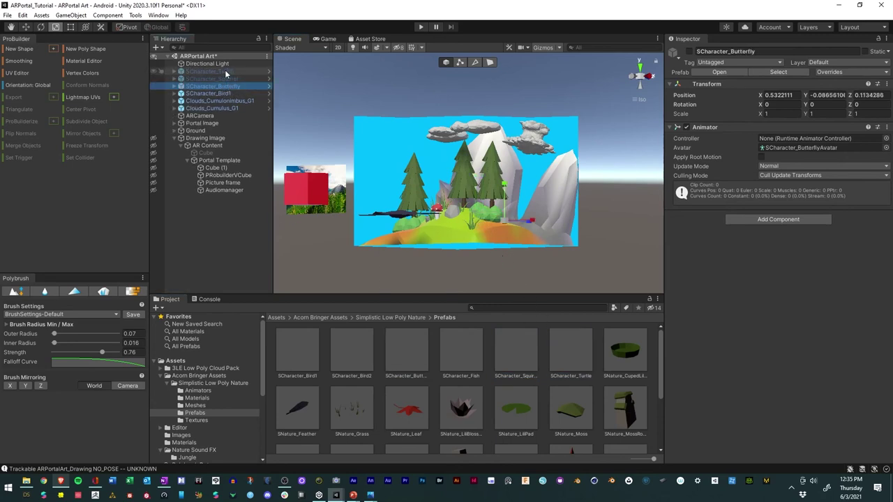
left_click(688, 53)
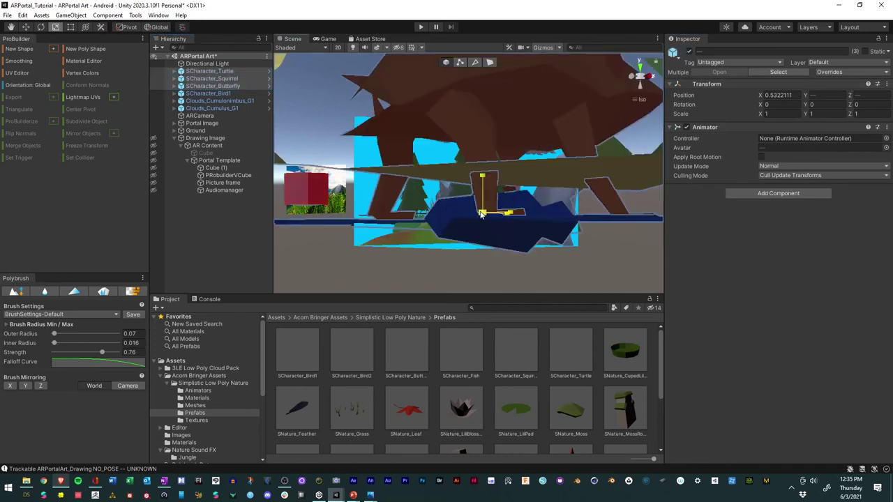
left_click_drag(481, 214, 480, 261)
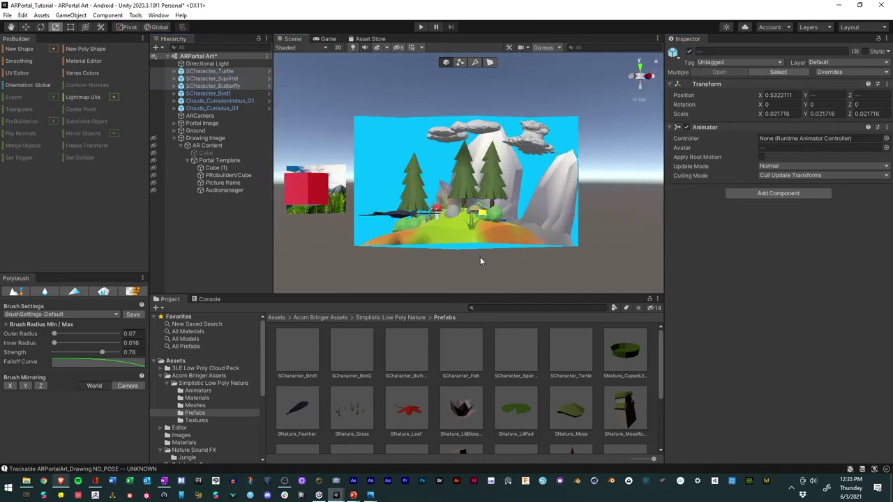
- View the portal box at an angle and select the turtle for scaling
left_click(483, 256)
key("super")
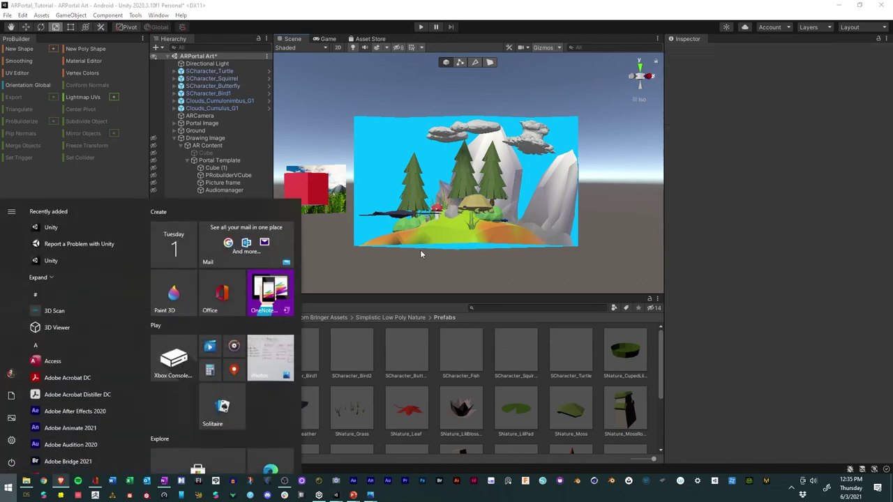
mouse_move(420, 250)
left_mouse_down("alt")
mouse_move(489, 251)
mouse_move(429, 245)
left_mouse_up("alt")
scroll(636, 229, "up", 3)
key("r")
left_click(427, 241)
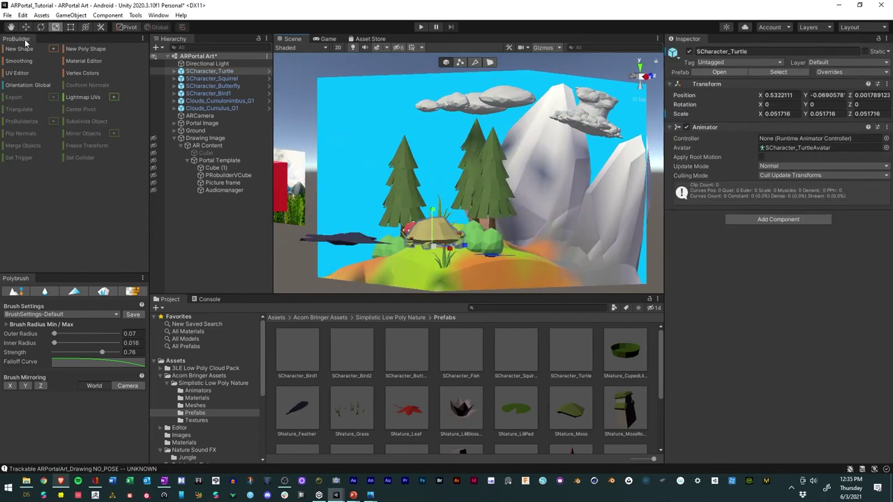
- Shrink the turtle to 0.0285 and turn it to about -156° on Y on the island
mouse_move(300, 230)
left_mouse_down("alt")
mouse_move(570, 251)
mouse_move(286, 237)
left_mouse_up("alt")
key("w")
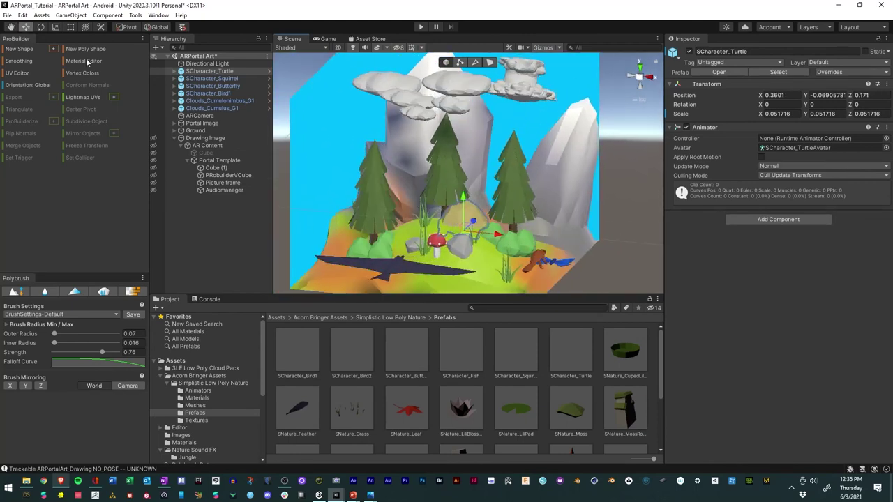
left_click(56, 28)
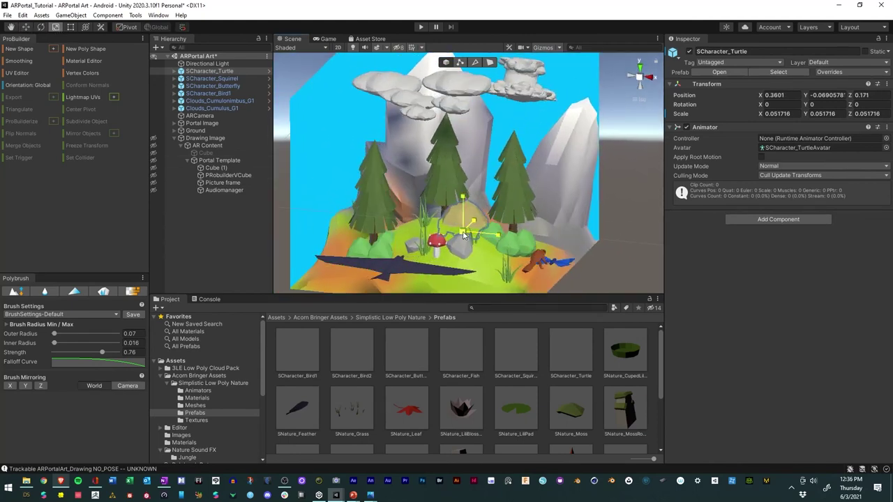
left_click_drag(464, 236, 450, 242)
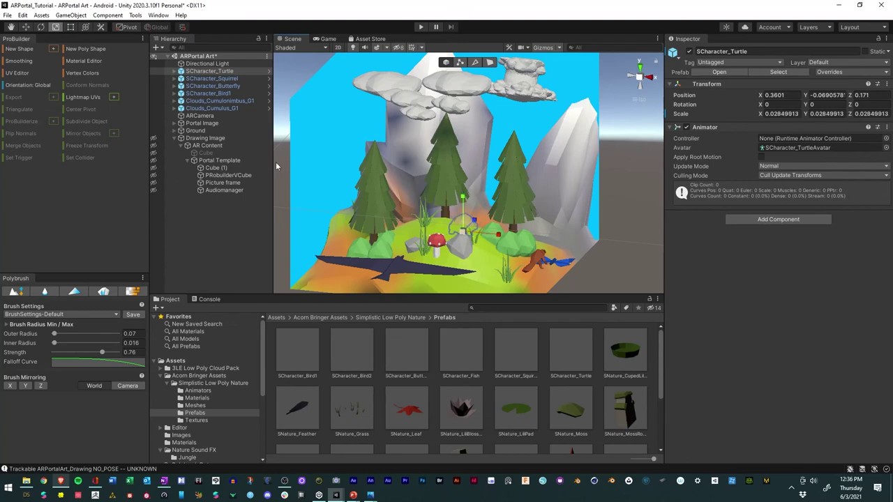
left_click(40, 28)
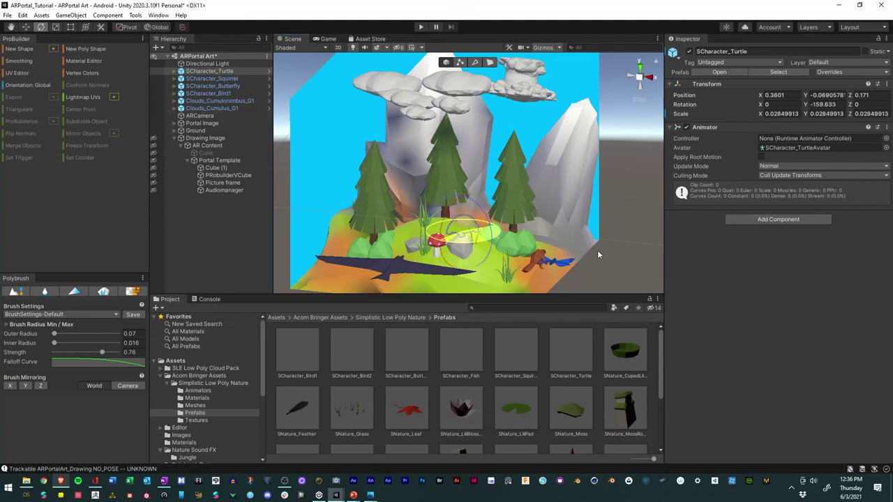
left_click_drag(597, 254, 583, 248)
left_click(25, 28)
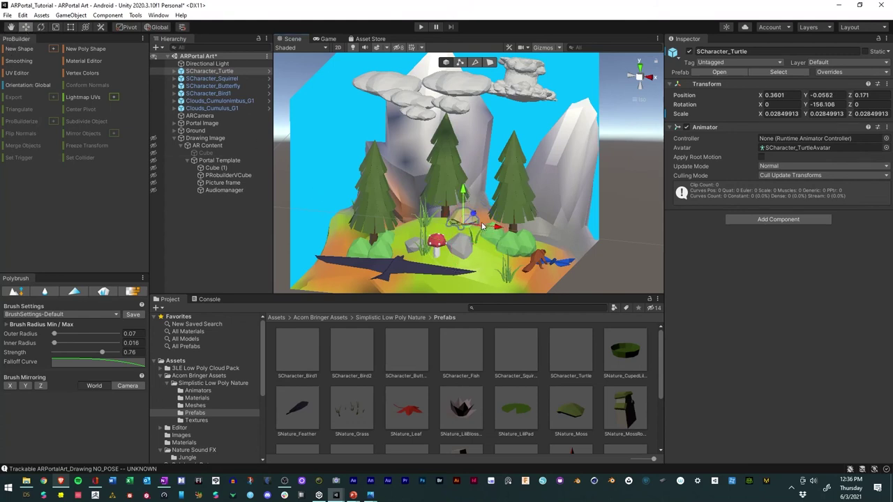
left_click_drag(473, 220, 560, 214, "alt")
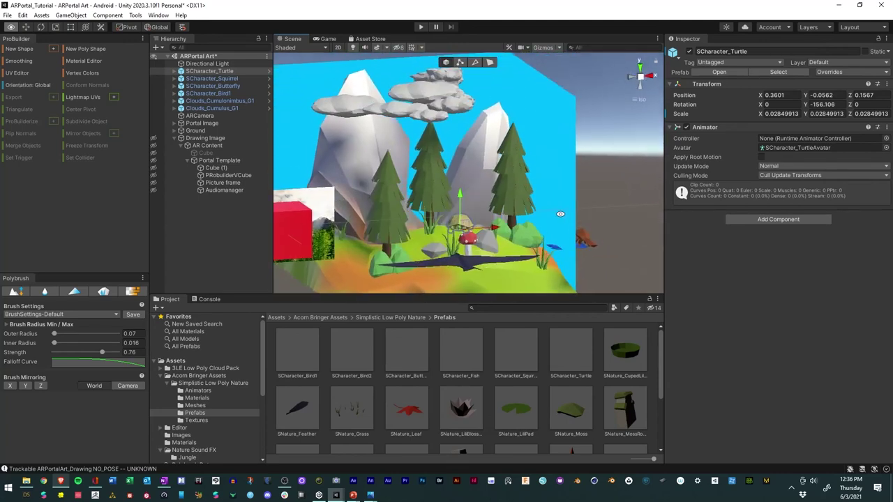
- Shrink SCharacter_Bird1 to about 0.022, turn it 80° on Y, and raise it among the clouds
left_click(466, 264)
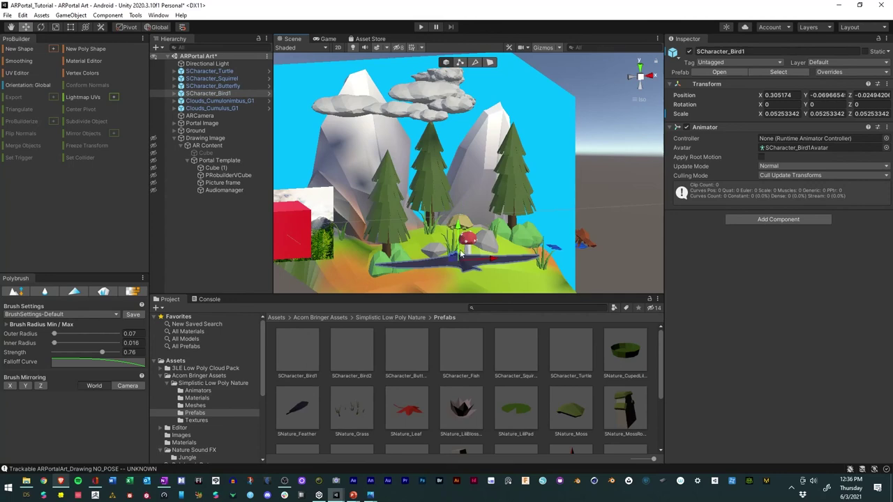
left_click_drag(461, 255, 427, 145, "alt")
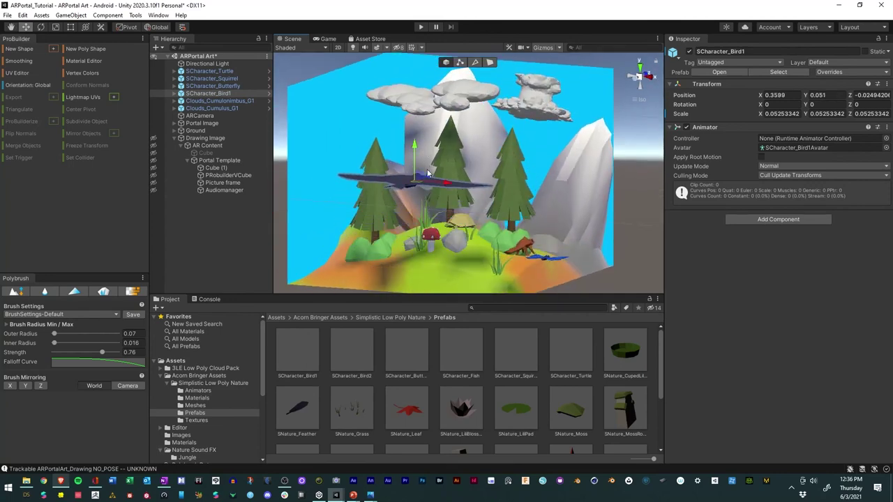
left_click_drag(428, 180, 541, 134)
left_click(56, 28)
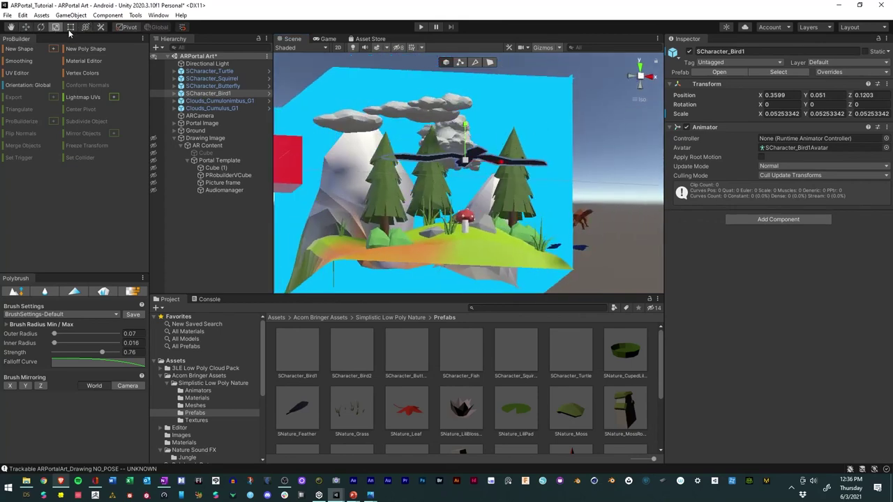
left_click_drag(467, 166, 447, 178)
left_click(39, 29)
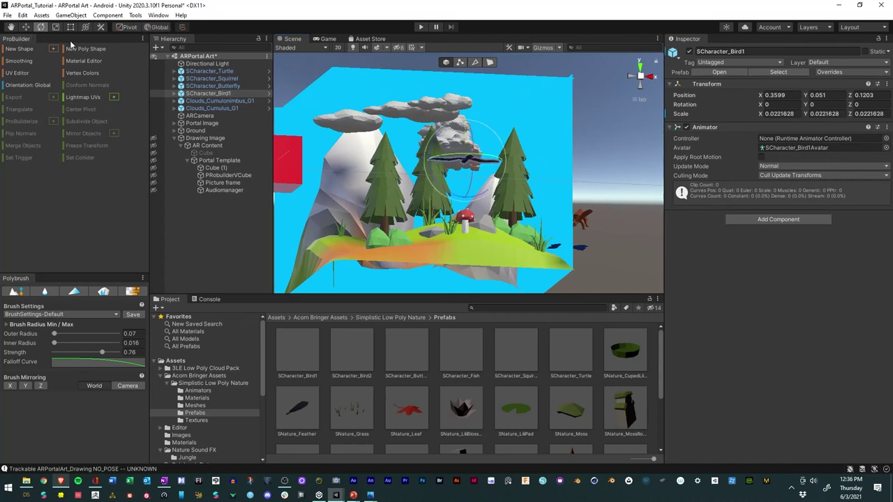
left_click_drag(481, 154, 382, 242)
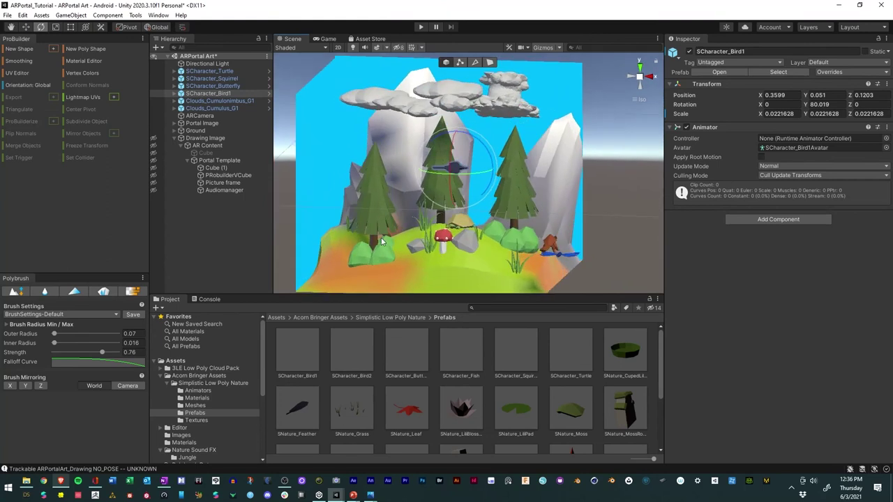
left_click(25, 28)
left_click_drag(497, 175, 441, 171)
left_click(402, 157)
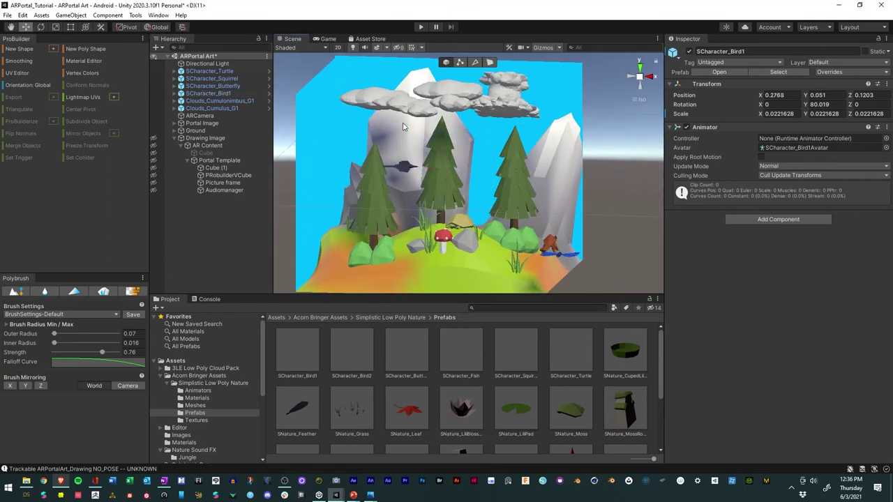
left_click(402, 167)
left_click_drag(405, 152, 492, 273)
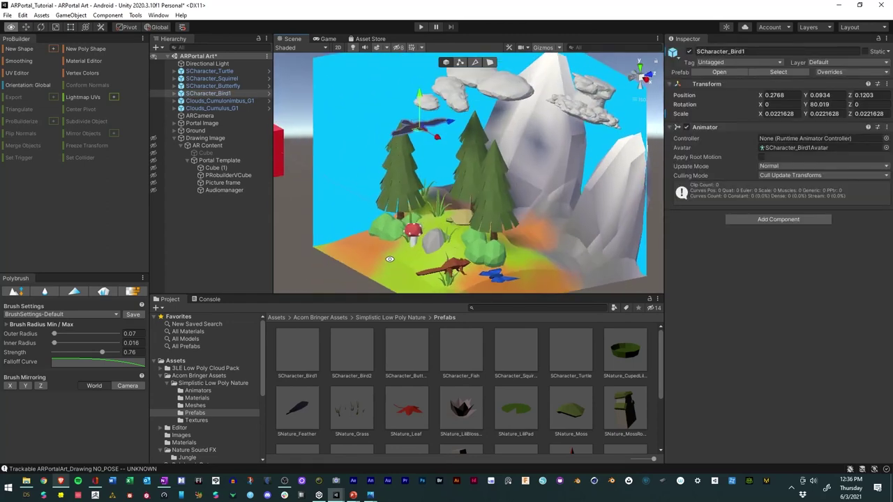
- Lift the butterfly above the island, turn it around its vertical axis and shrink it slightly
left_click(497, 279)
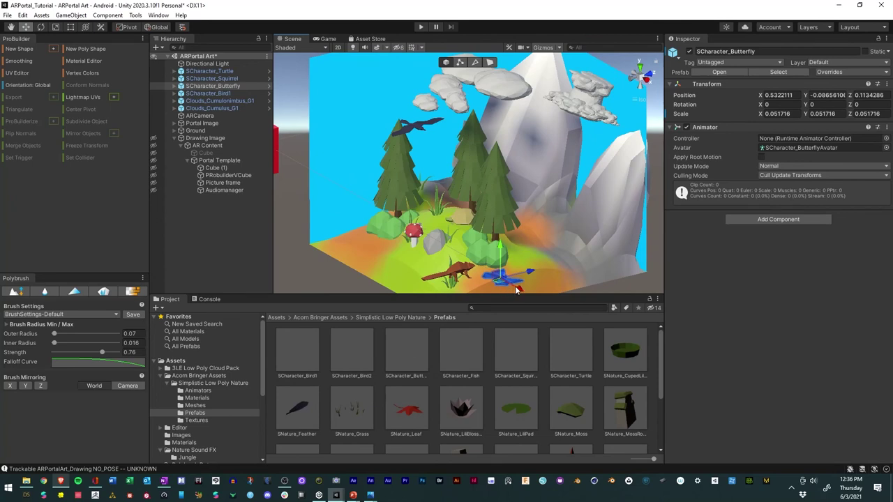
left_click_drag(517, 290, 462, 255)
left_click_drag(447, 213, 448, 154)
left_click(42, 27)
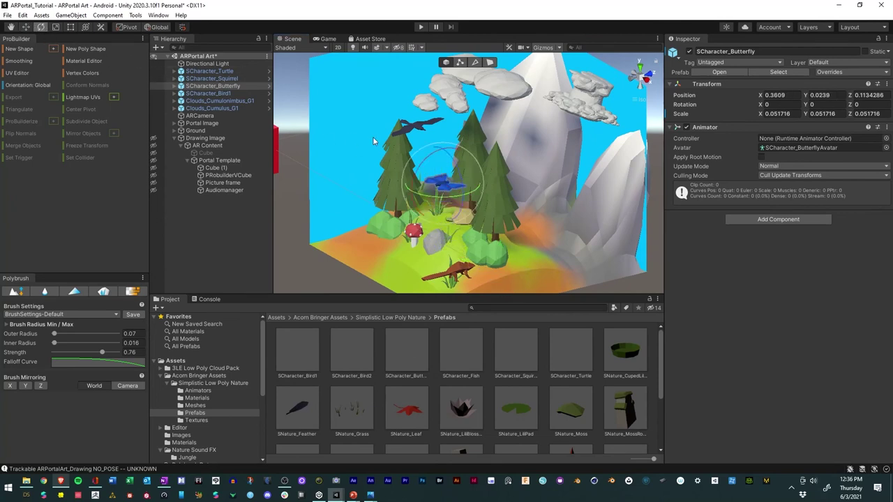
left_click_drag(436, 193, 519, 205)
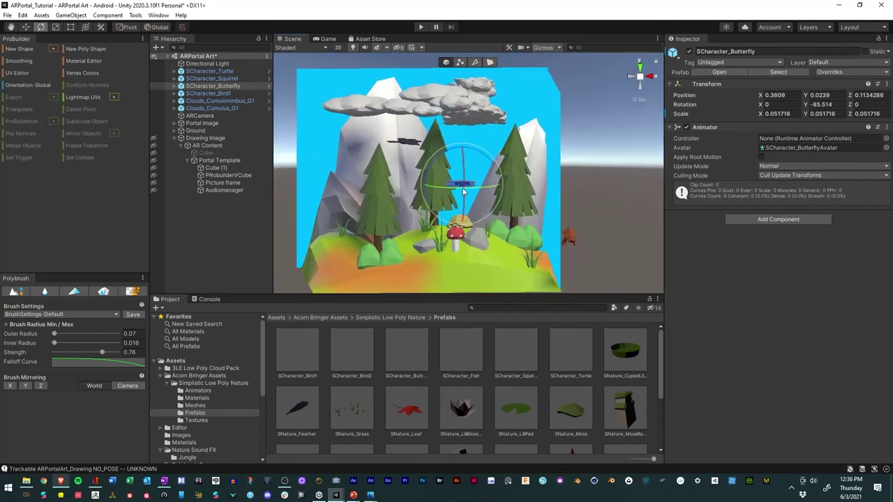
left_click(56, 27)
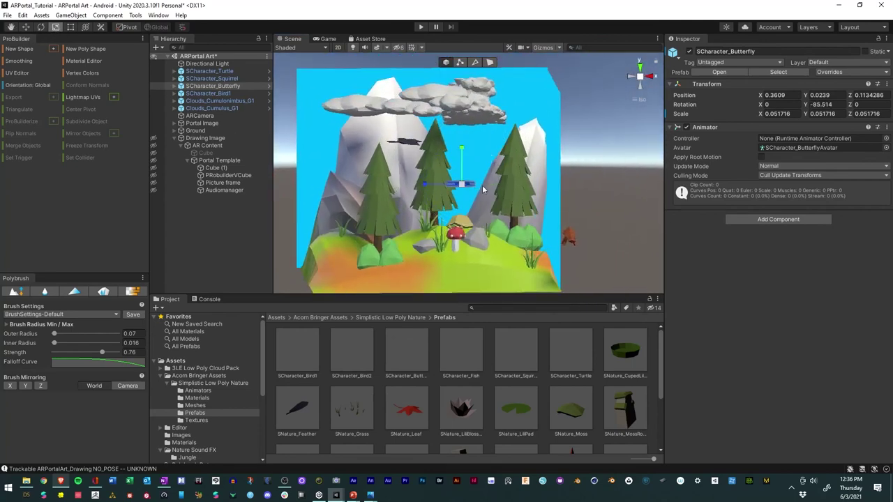
left_click_drag(463, 186, 460, 187)
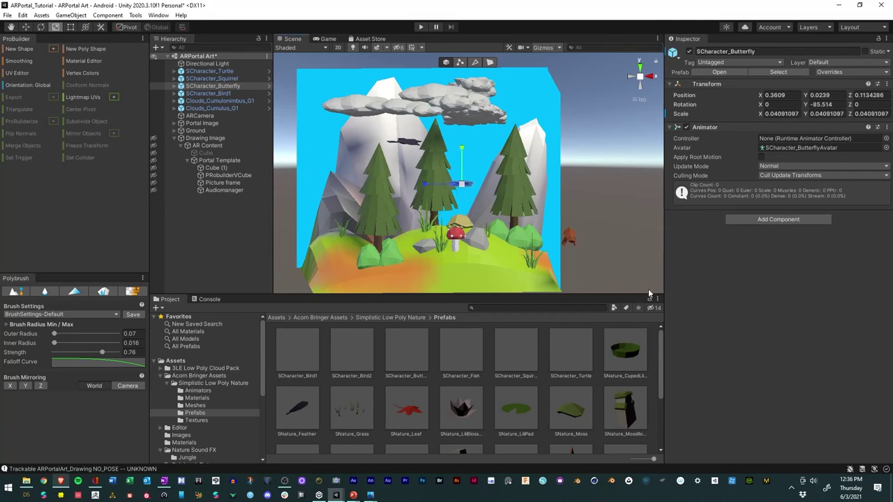
- Shrink the squirrel to 0.0359, set it on the island, and turn it to -116° with a slight tilt
left_click(569, 241)
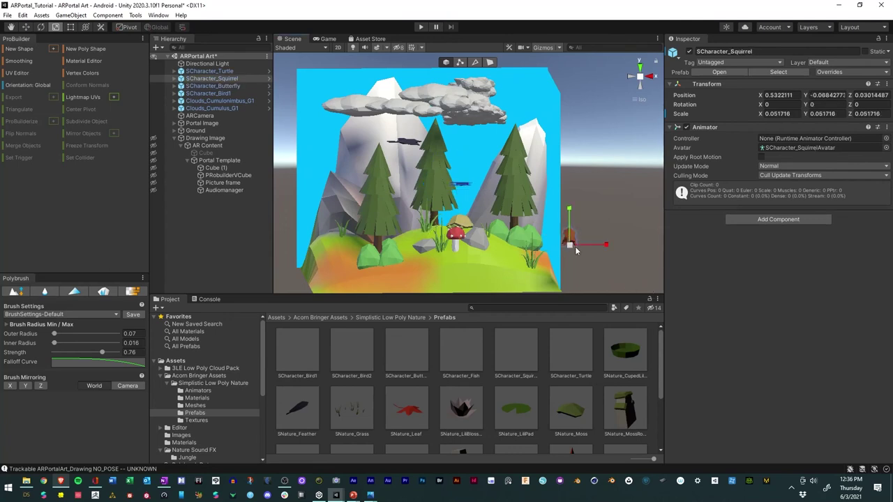
left_click_drag(572, 247, 558, 249)
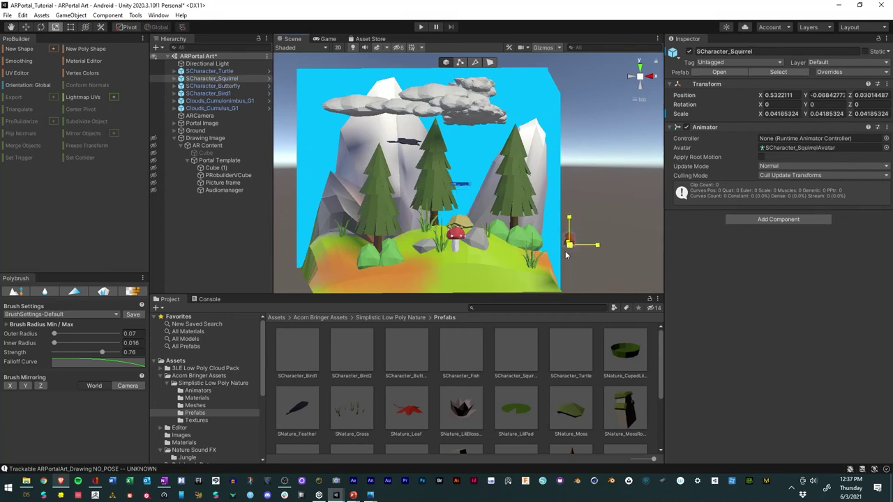
left_click(26, 27)
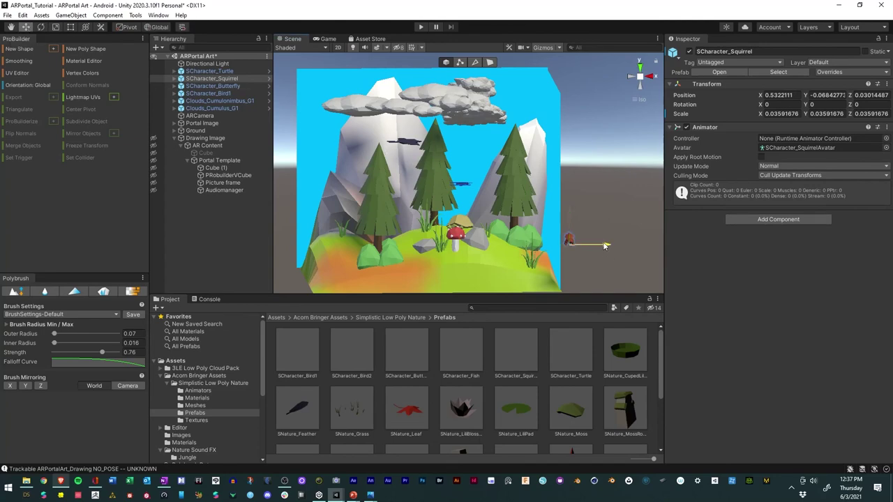
left_click_drag(605, 245, 325, 224)
left_click_drag(419, 241, 524, 251)
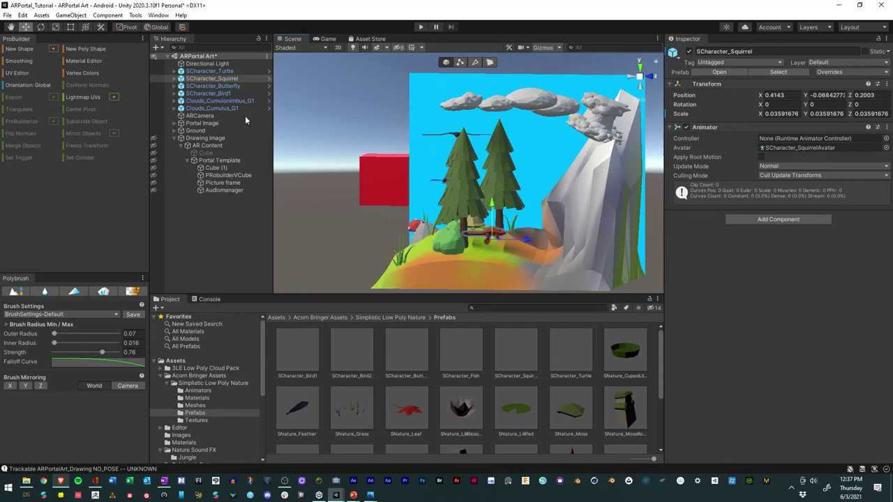
left_click(41, 26)
left_click_drag(457, 241, 582, 238)
key("alt")
left_click_drag(438, 258, 656, 283, "alt")
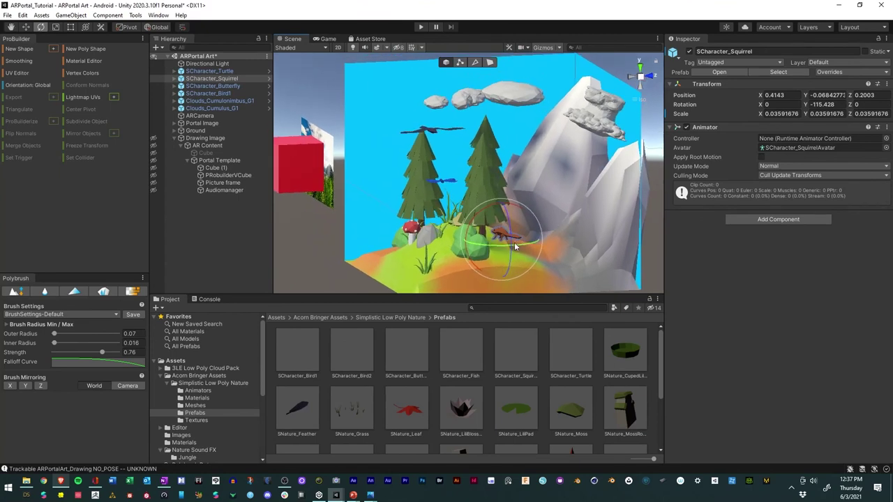
left_click_drag(513, 238, 512, 255)
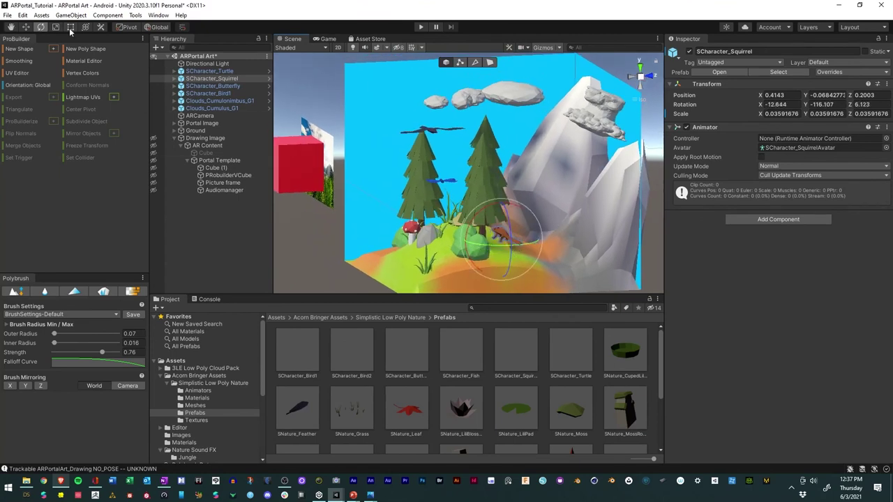
left_click(27, 27)
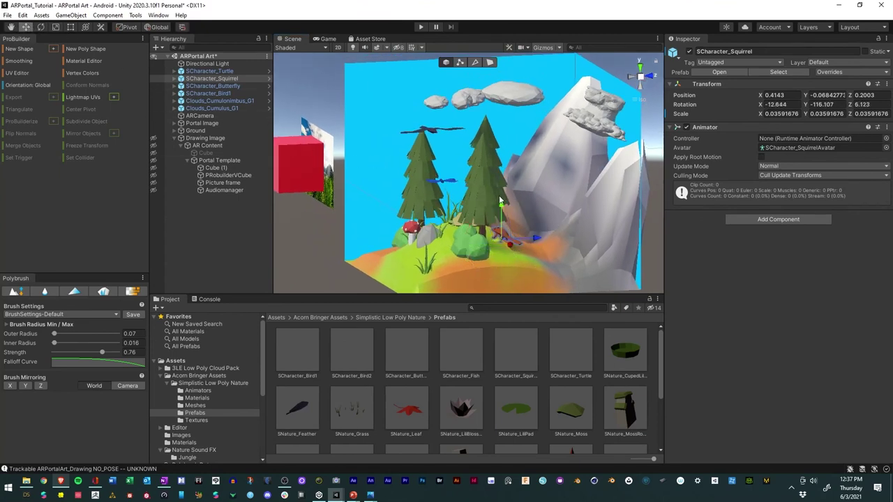
left_click_drag(501, 202, 505, 221)
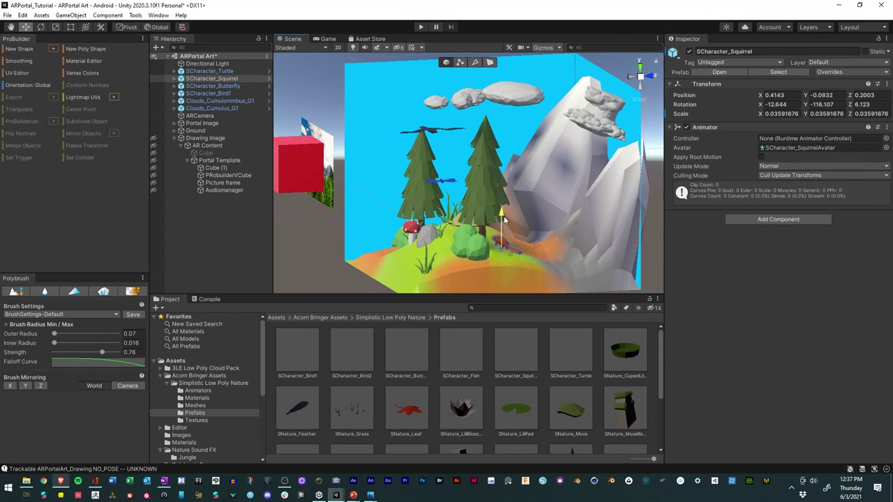
- Assign Animator_Squirrel, Animator_Butter, Animator_Turtle and Animator_Bird1 to their matching characters
left_click(198, 390)
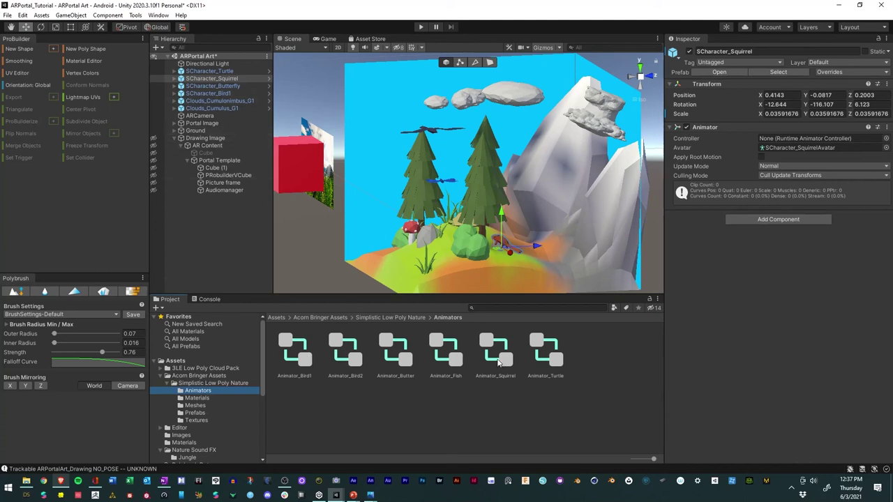
left_click_drag(498, 361, 792, 143)
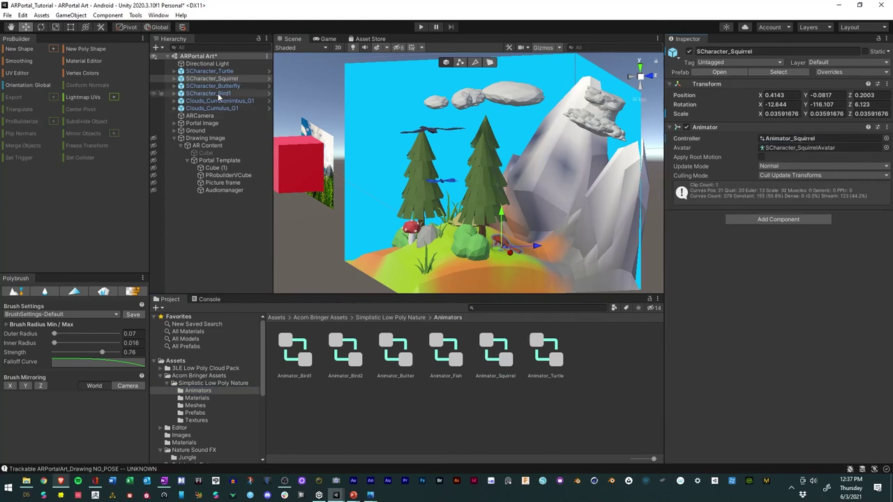
left_click(233, 86)
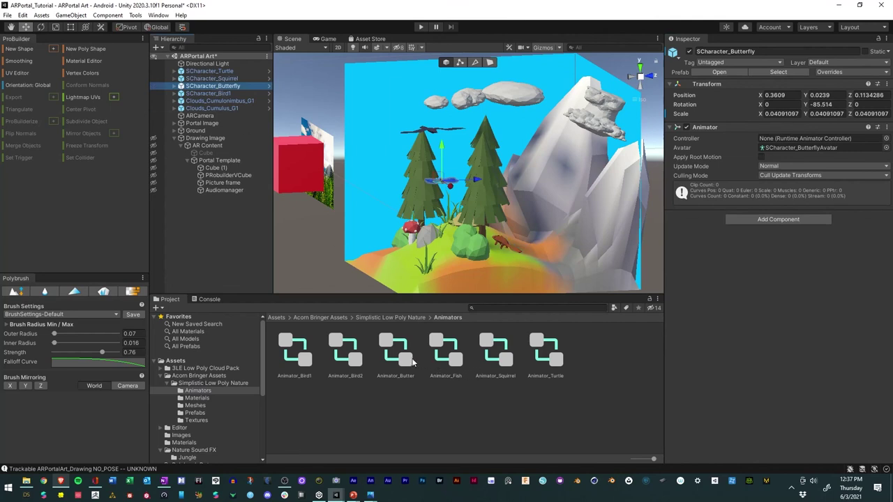
left_click_drag(413, 362, 776, 143)
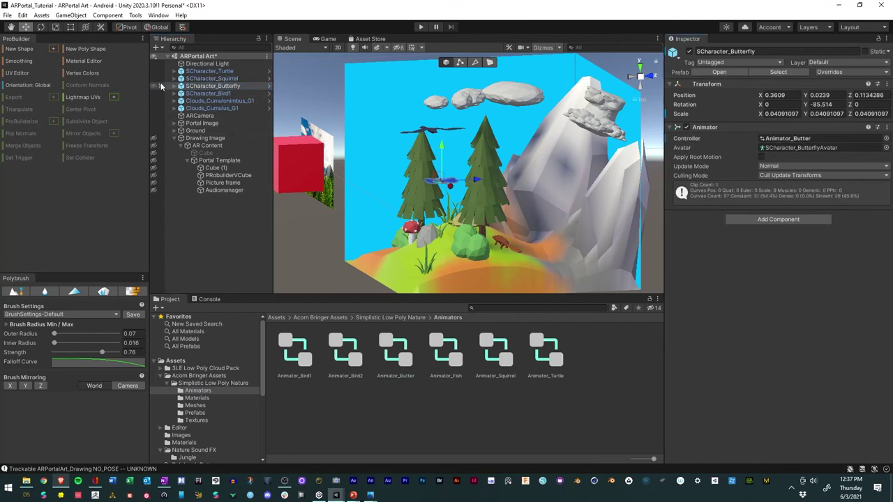
left_click(202, 79)
left_click(212, 71)
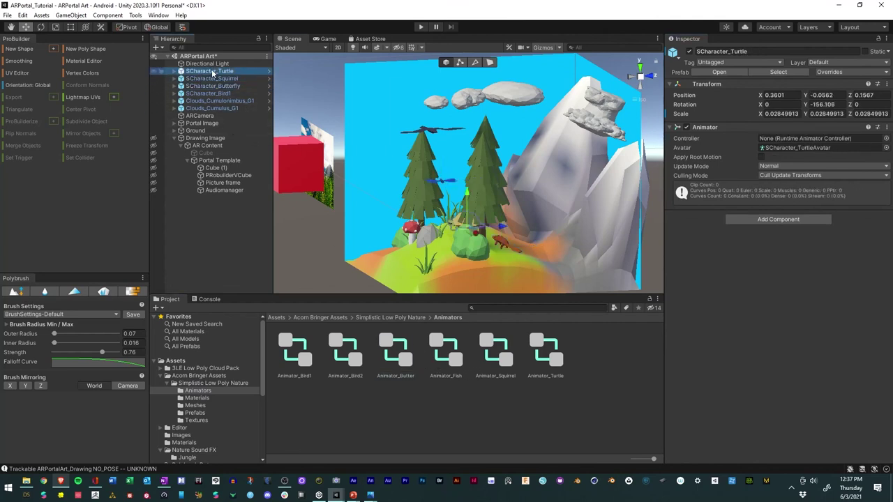
left_click_drag(546, 353, 778, 140)
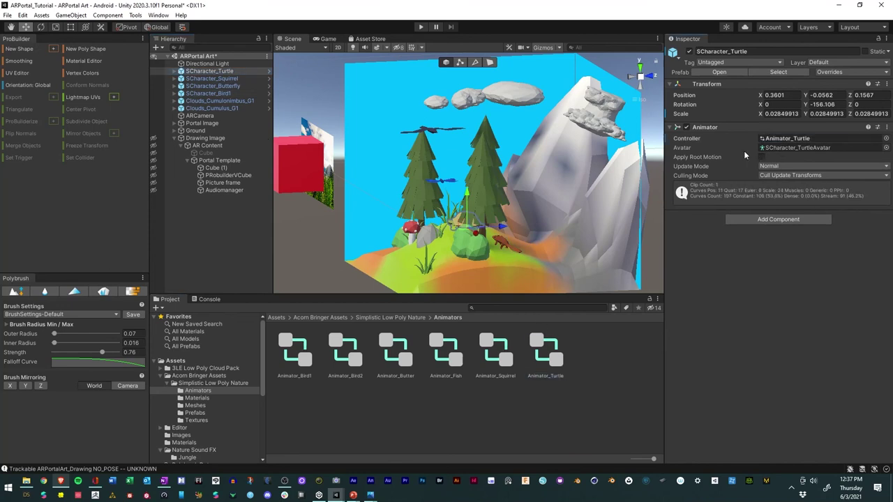
left_click(220, 94)
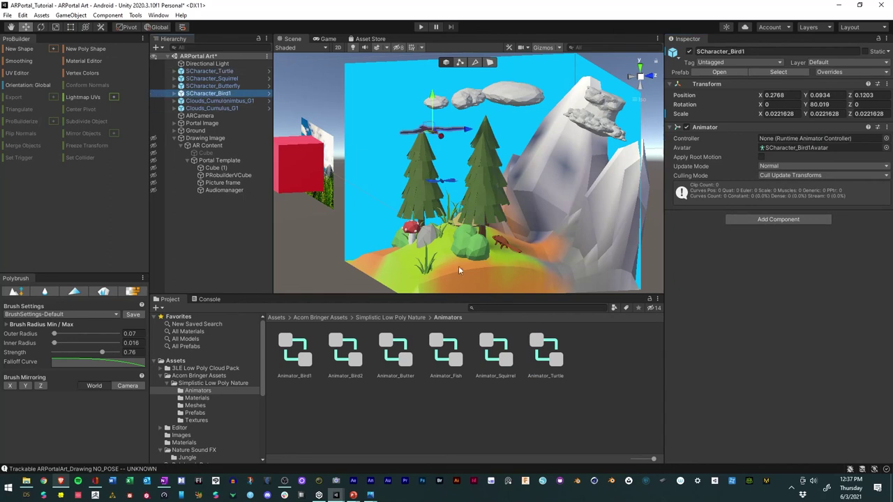
left_click_drag(300, 358, 800, 146)
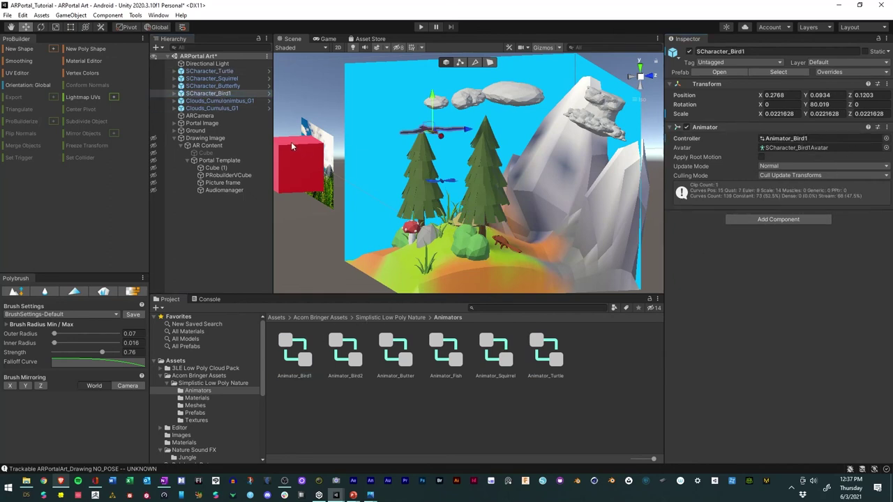
left_click_drag(401, 200, 520, 192, "alt")
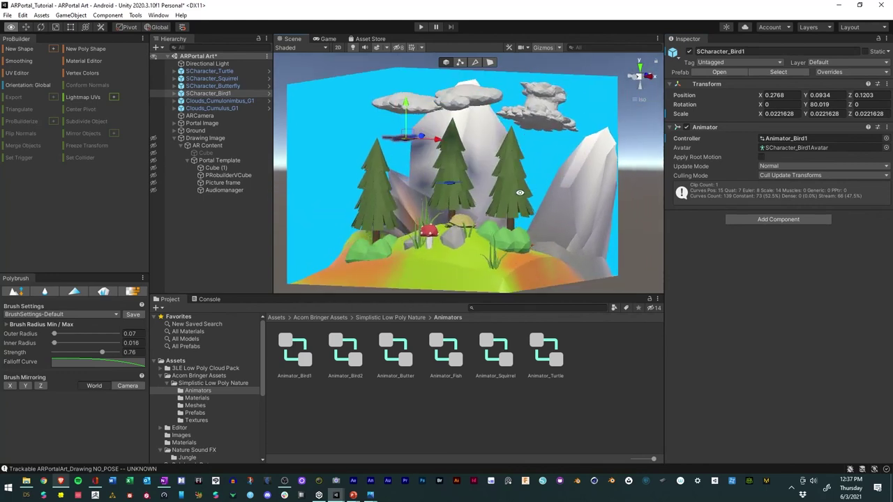
- Open the Animator window from Window > Animation
left_click(158, 15)
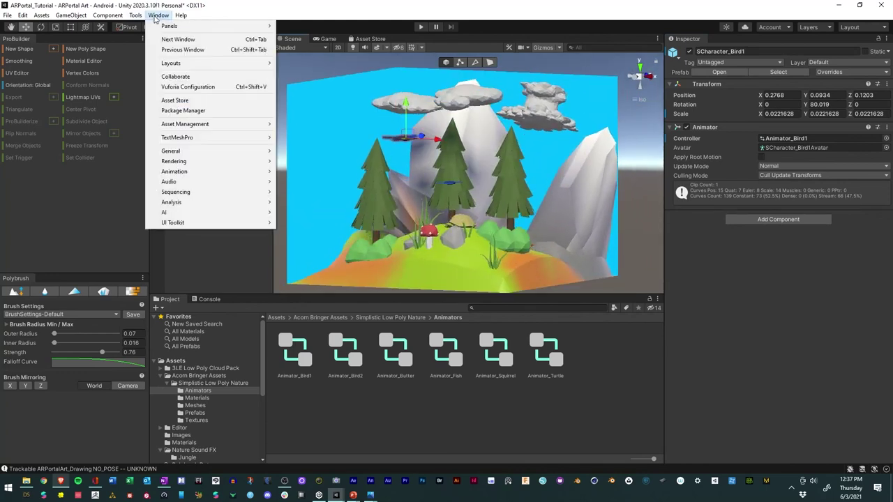
mouse_move(202, 171)
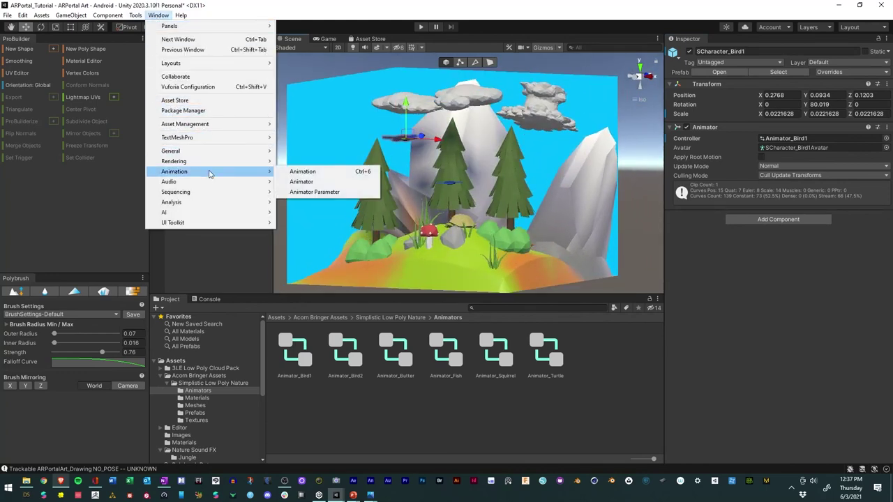
left_click(291, 183)
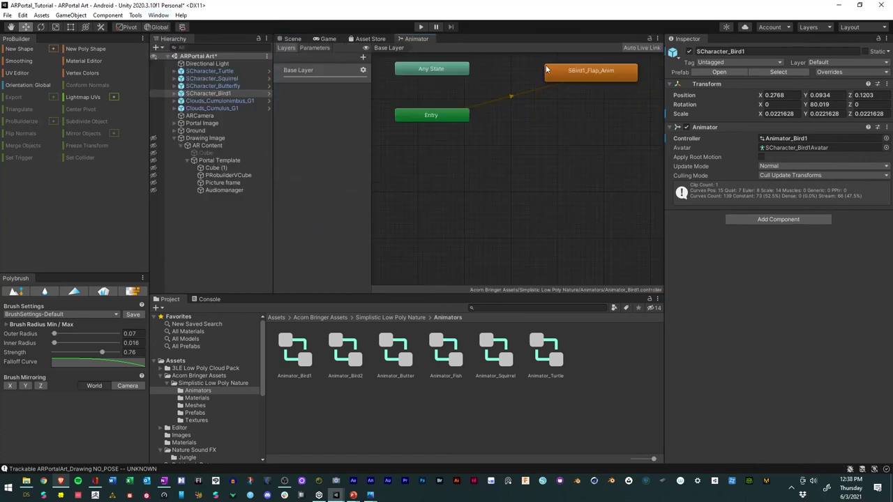
- Browse the Bird1, Bird2, Butter, Fish, Squirrel and Turtle controller graphs in the Animator
left_click(566, 72)
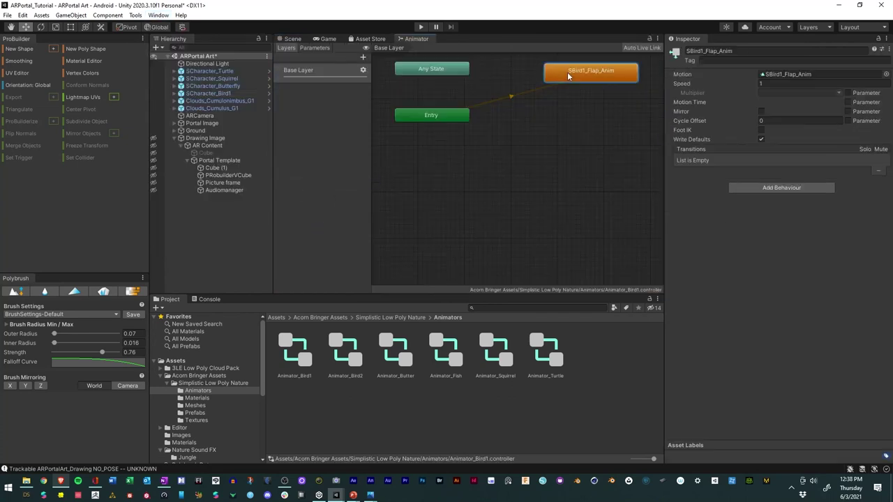
left_click(343, 346)
scroll(513, 161, "up", 3)
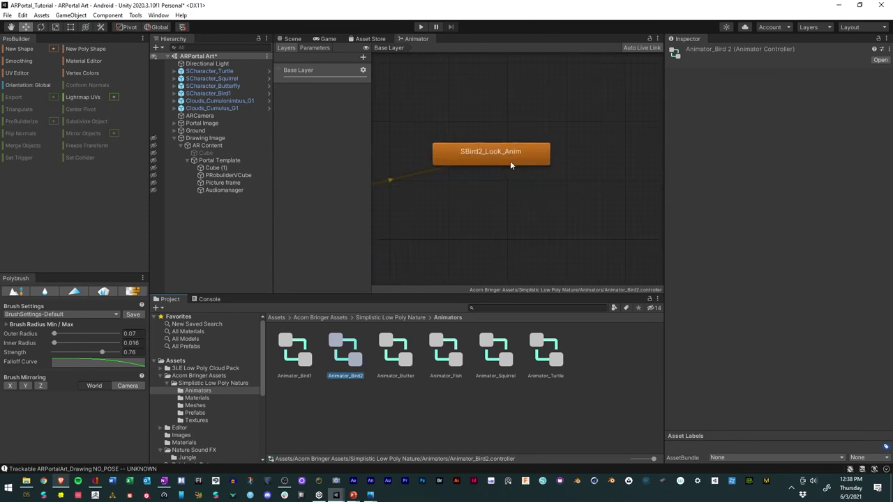
left_click(395, 352)
scroll(512, 180, "up", 2)
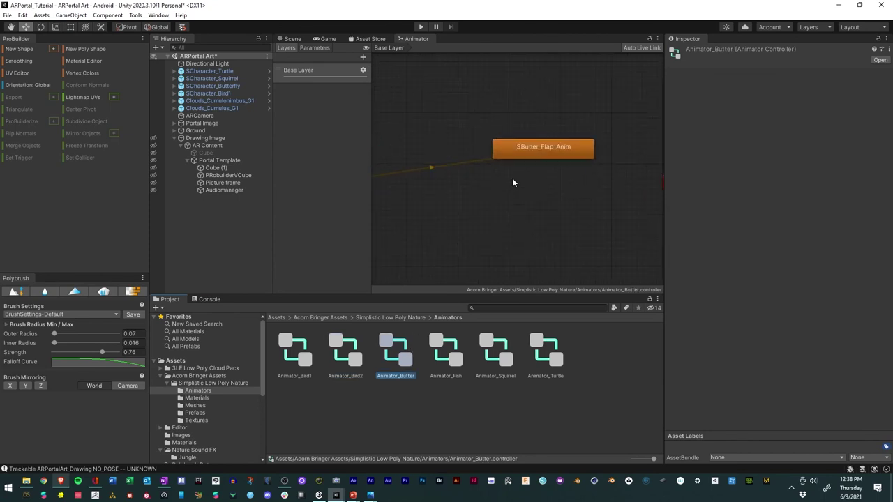
left_click(452, 343)
left_click(496, 349)
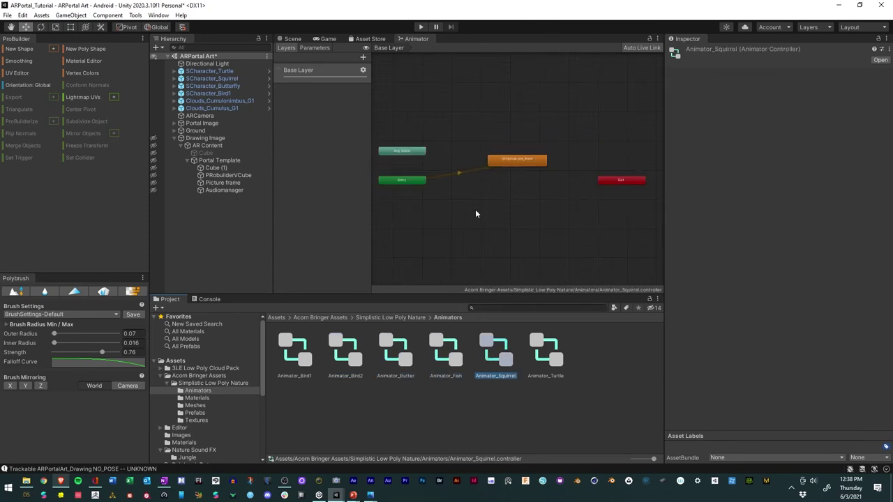
scroll(477, 209, "up", 2)
left_click(542, 342)
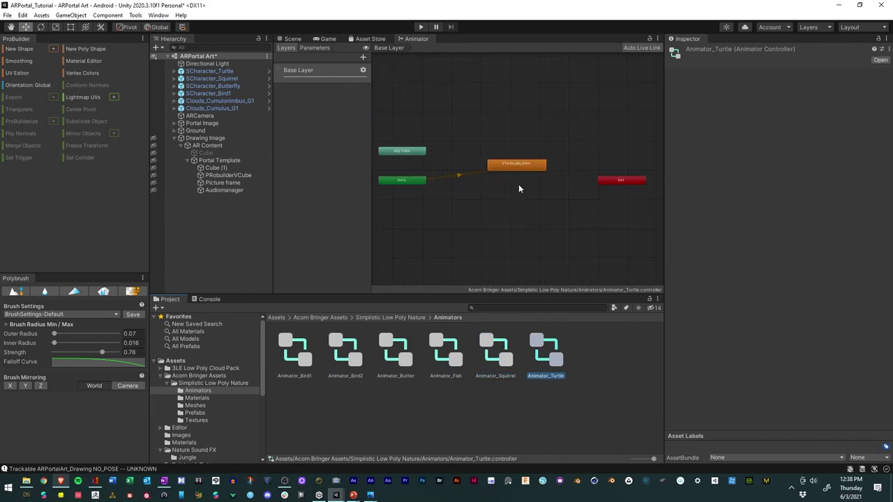
scroll(519, 189, "up", 2)
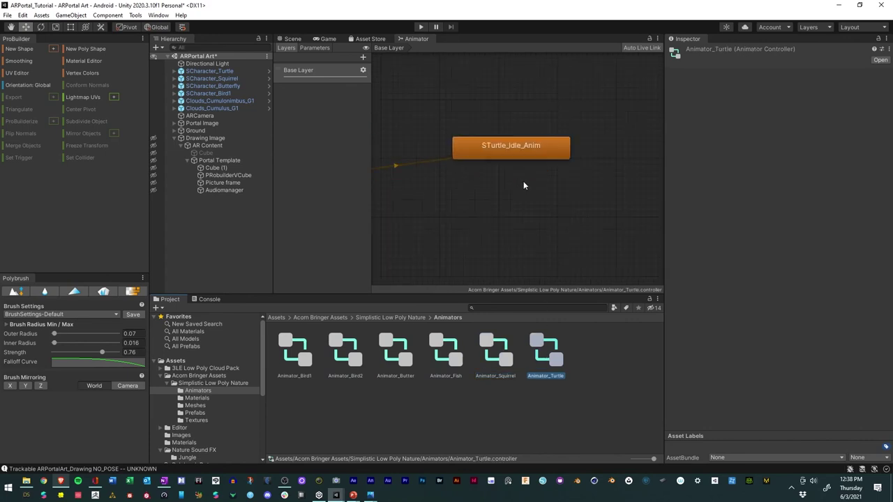
- Inspect the STurtle_Idle_Anim state of the Animator_Turtle controller
left_click(291, 39)
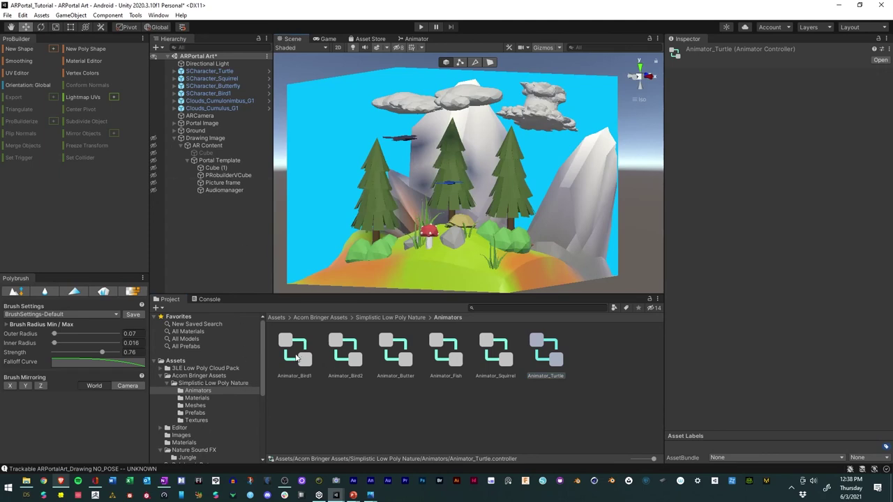
left_click(409, 356)
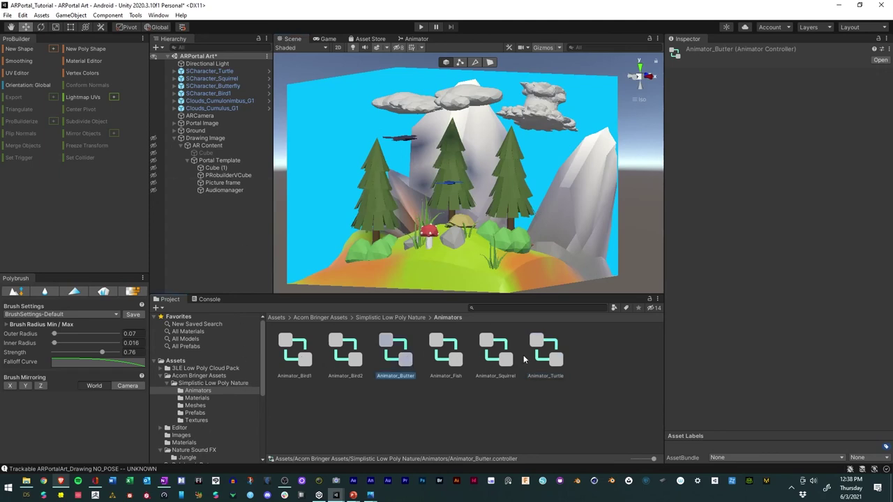
left_click(550, 356)
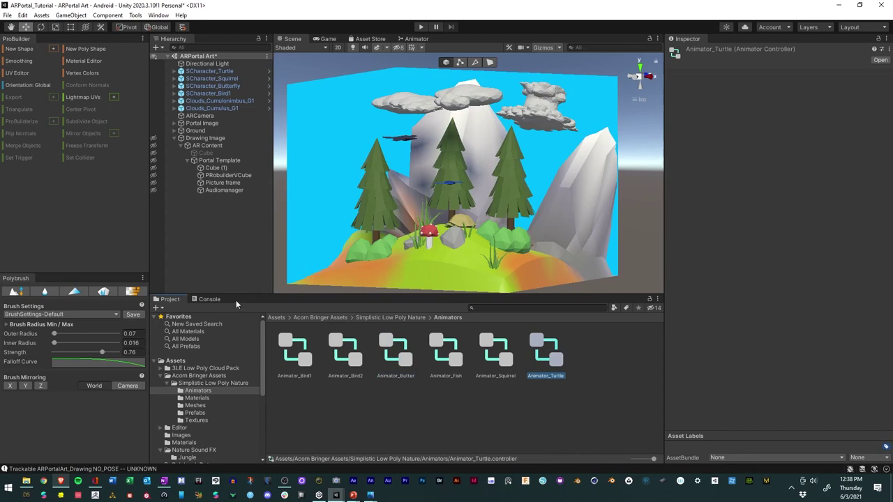
left_click(415, 39)
left_click(512, 148)
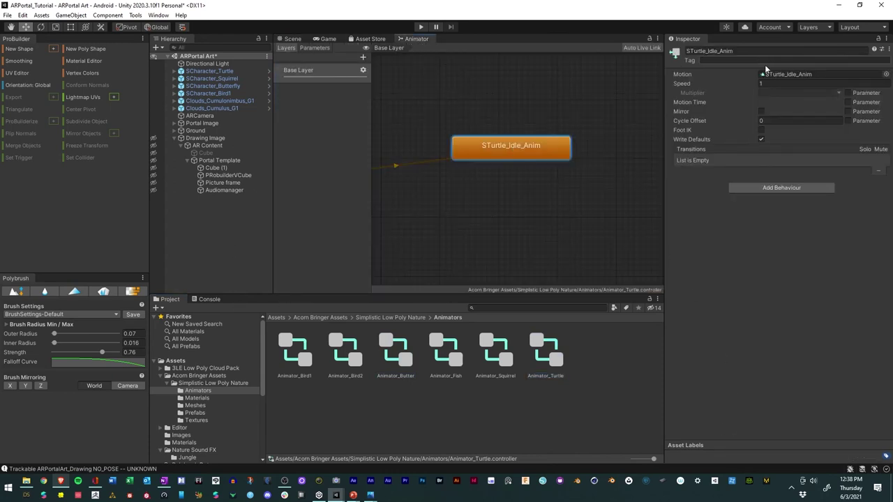
- Preview the turtle's Idle, retreat, Bind and Walk clips, orbiting the walk preview
left_click(789, 74)
left_click(462, 386)
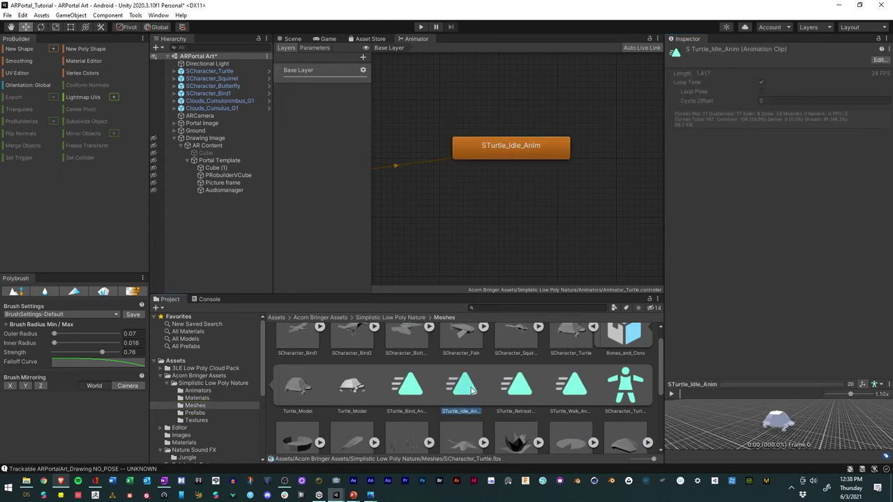
left_click(671, 393)
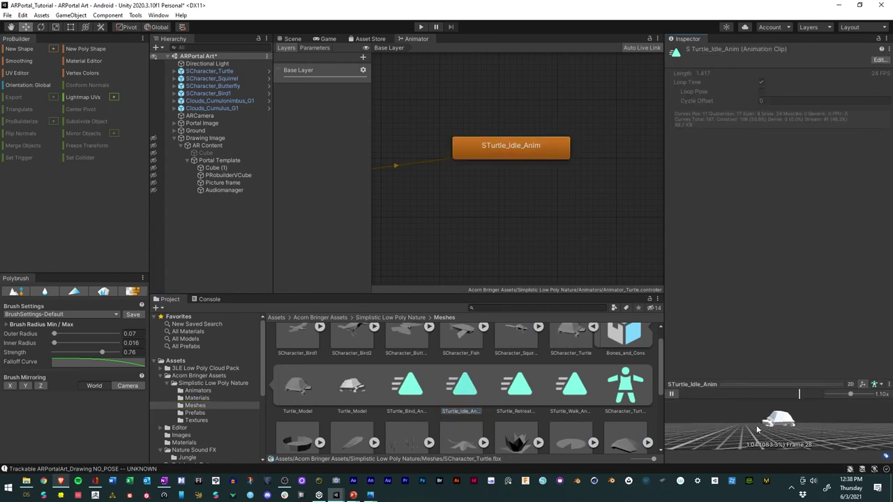
left_click(516, 386)
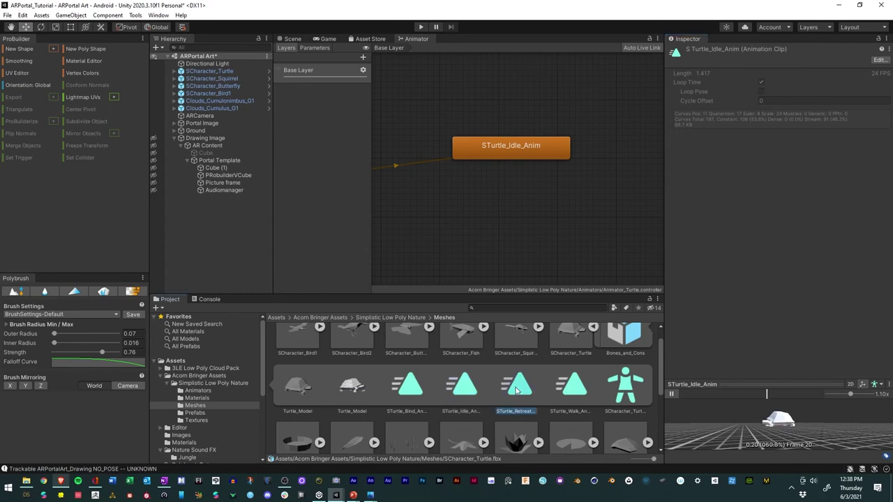
left_click(670, 394)
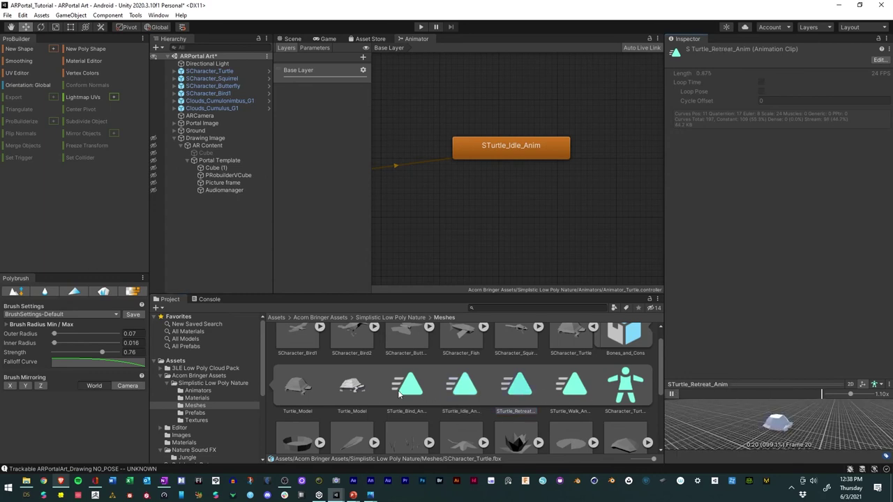
left_click(400, 393)
left_click(674, 394)
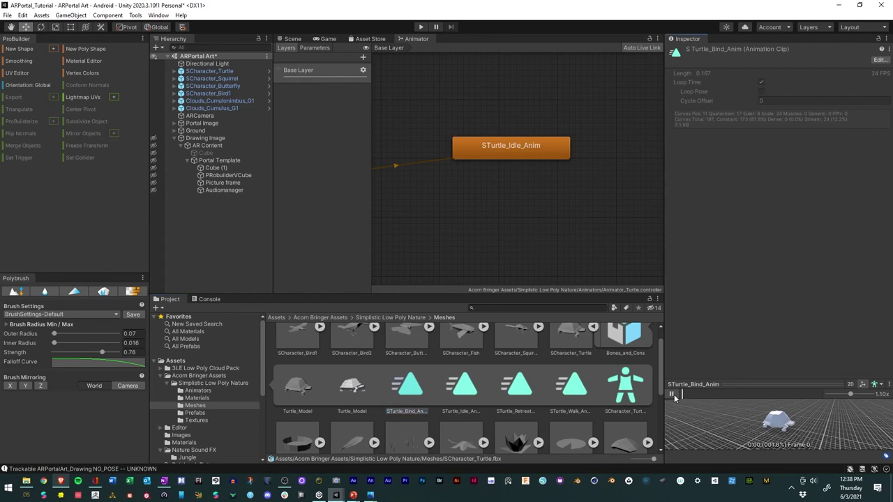
left_click(569, 391)
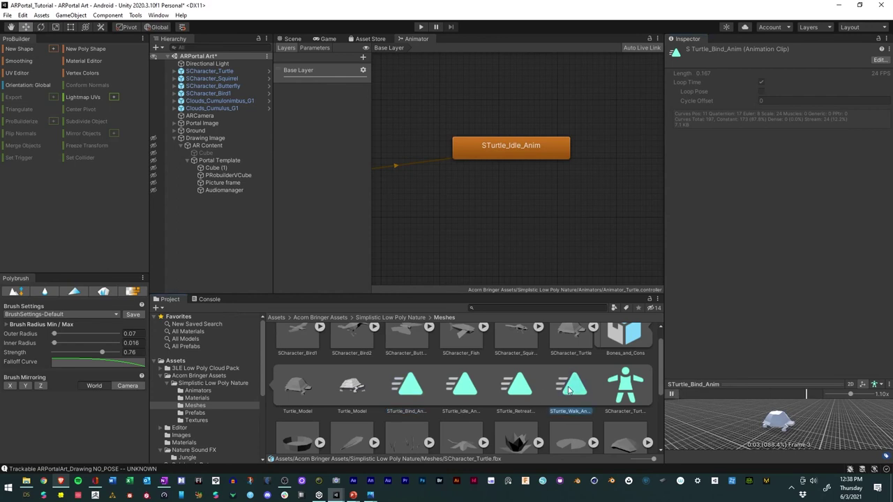
left_click(671, 395)
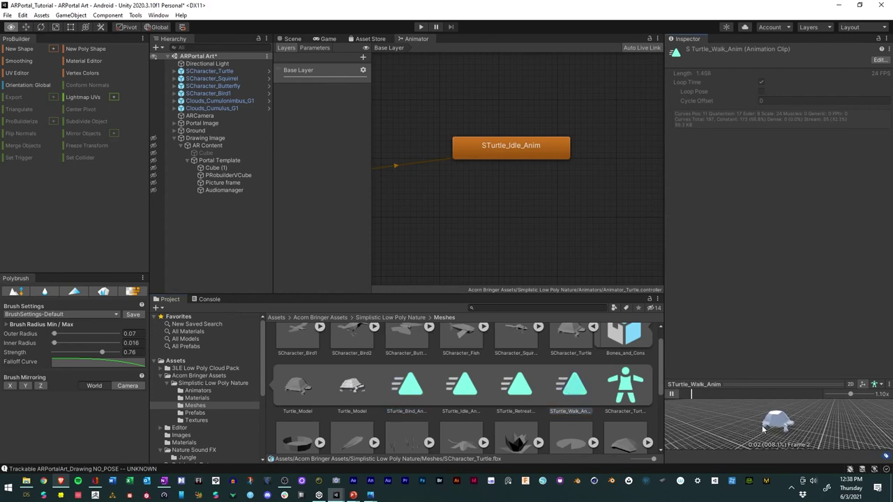
left_click_drag(691, 413, 734, 391, "alt")
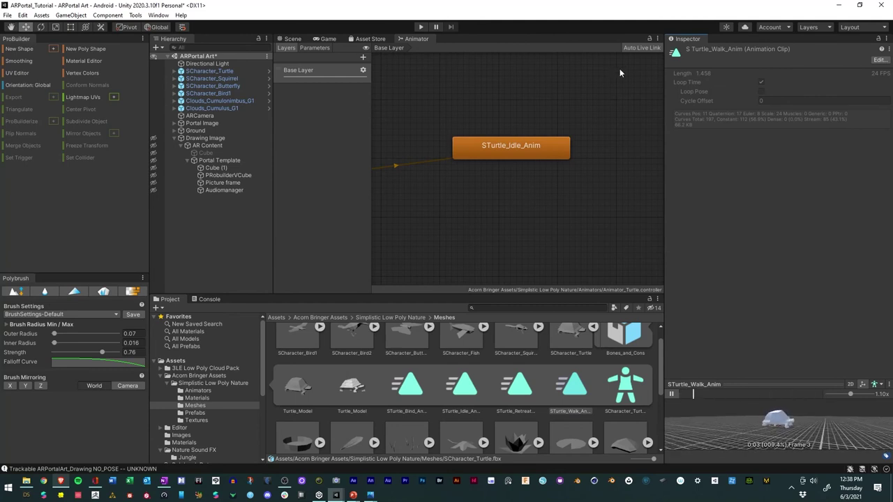
- Pause the STurtle_Walk_Anim preview and orbit the Scene view around the portal diorama
left_click(672, 395)
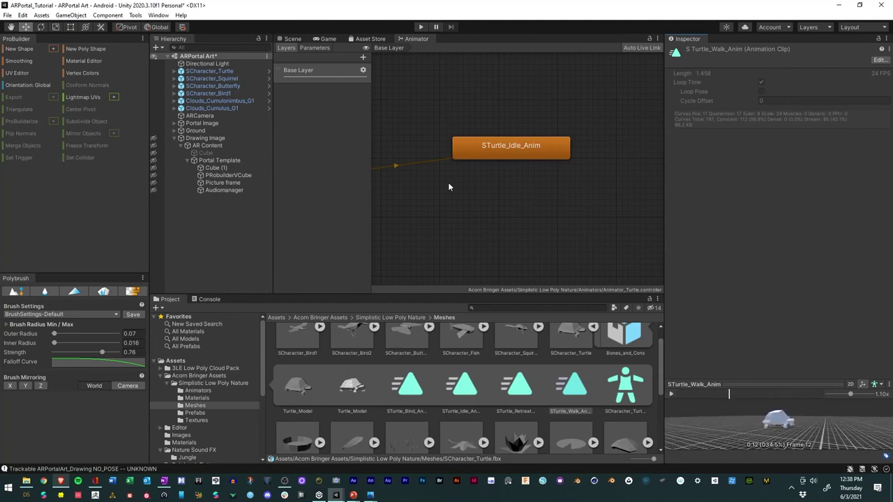
left_click(292, 39)
left_click_drag(435, 195, 368, 187, "alt")
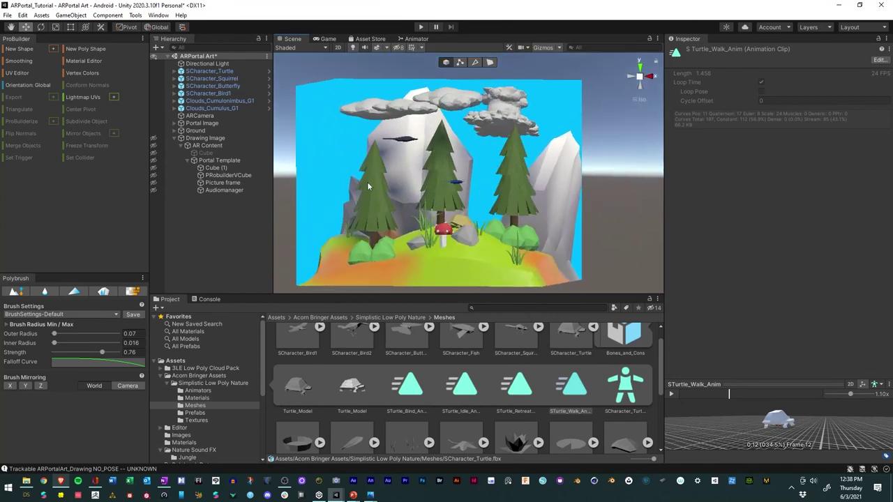
- Move SCharacter_Turtle through Clouds_Cumulus_G1, six objects, into 3DObjects under Ground
left_click(196, 72)
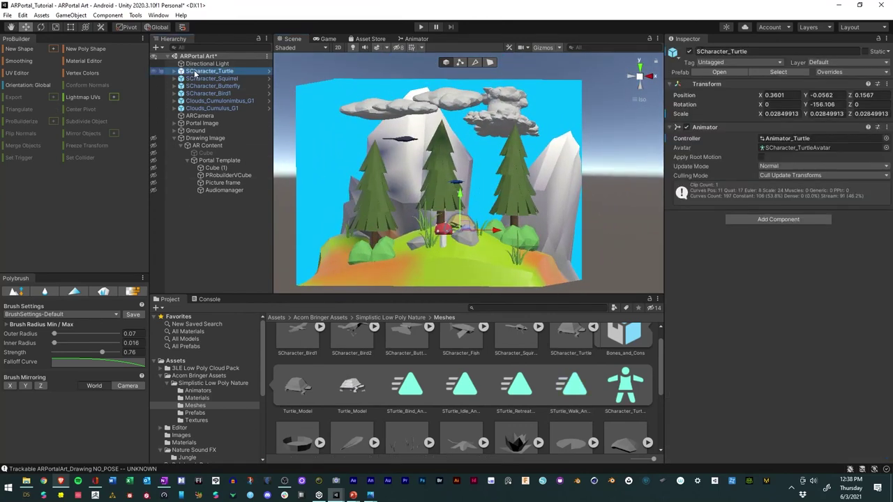
left_click(196, 108, "shift")
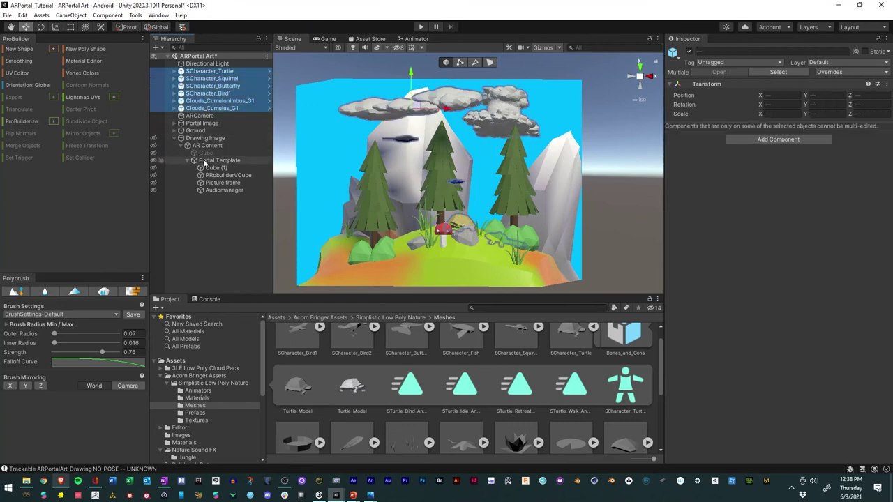
left_click(175, 130)
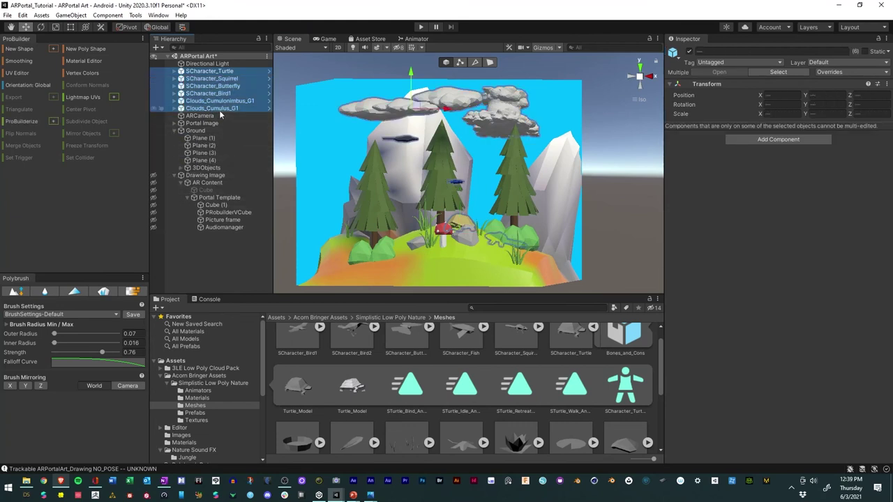
left_click_drag(201, 89, 207, 168)
left_click(187, 119)
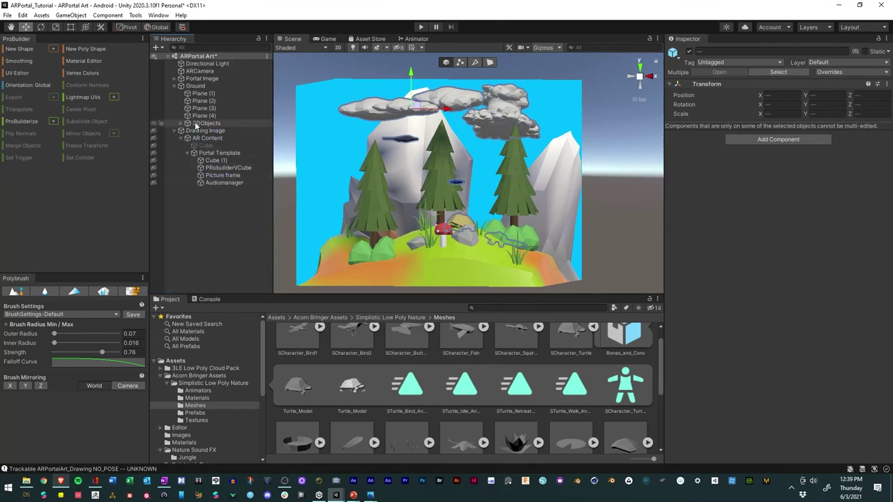
- Nest the Ground object under Portal Template in the Hierarchy
left_click(196, 124)
left_click(175, 85)
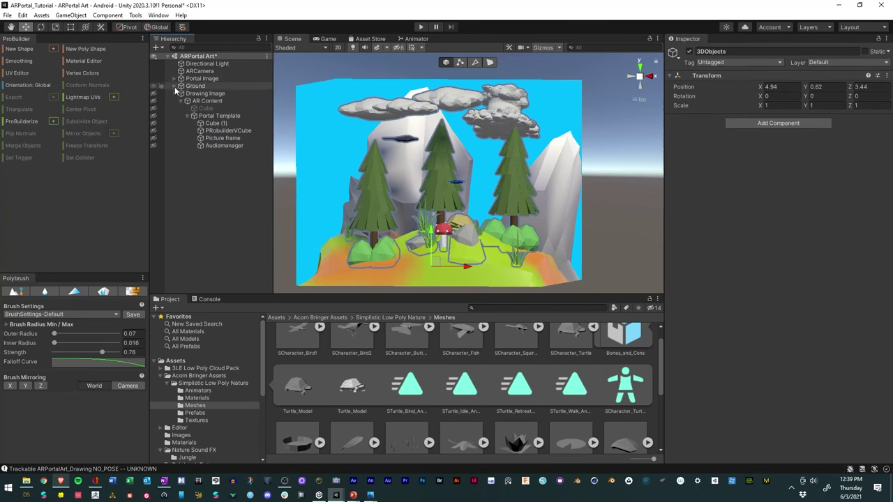
left_click(194, 88)
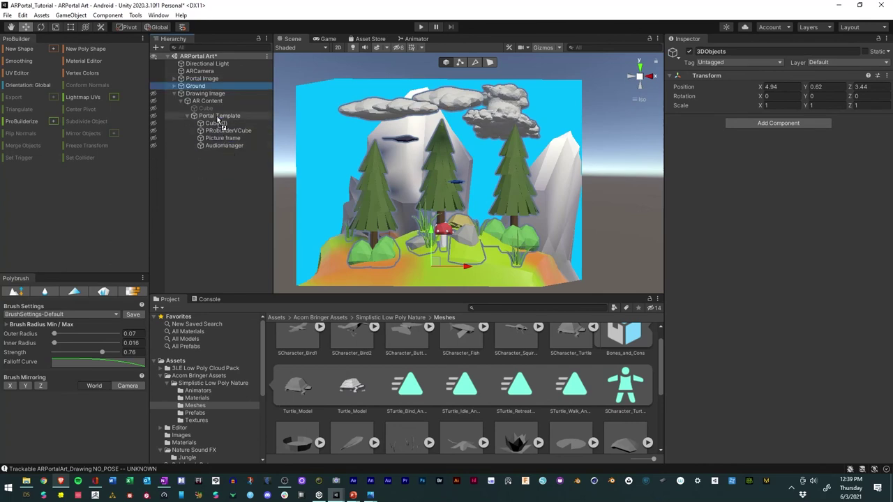
left_click_drag(222, 142, 225, 117)
left_click(218, 180)
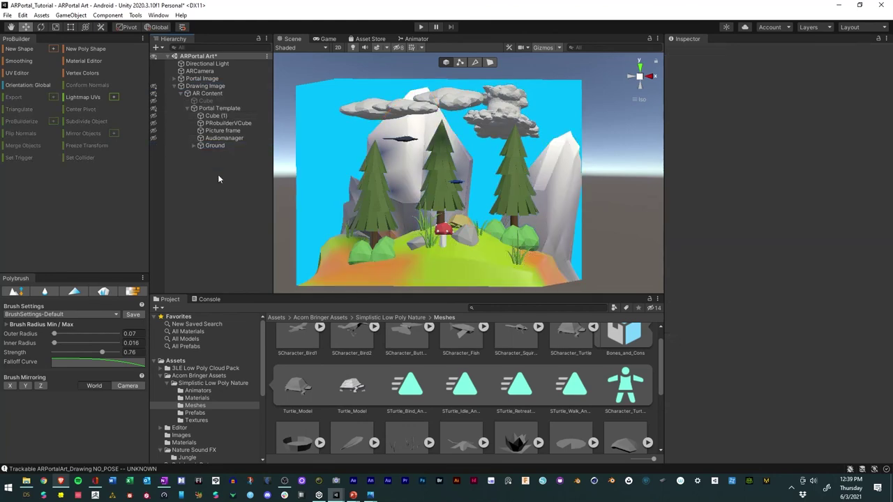
- Save the scene, then briefly hide AR Content and Drawing Image before showing them again
left_click(7, 15)
left_click(21, 61)
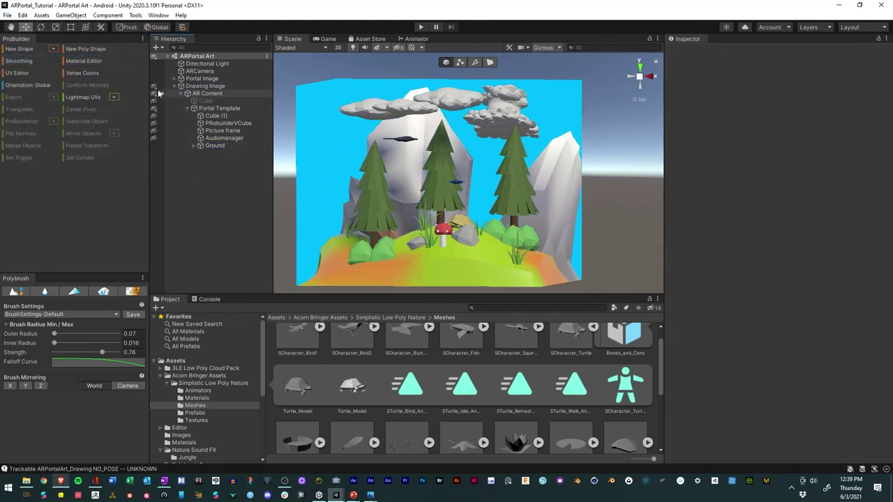
left_click(153, 94)
left_click(154, 87)
left_click(154, 86)
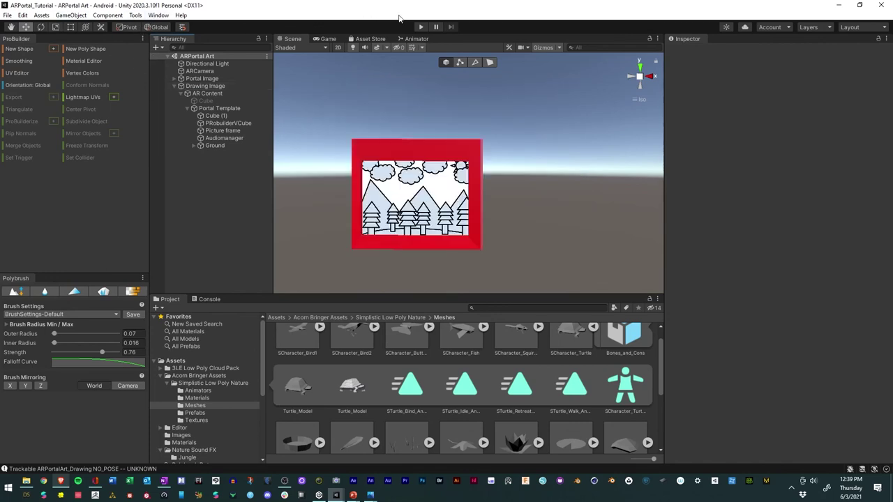
- Test the portal in Play mode, then deactivate Cube (1) under Portal Template
left_click(420, 27)
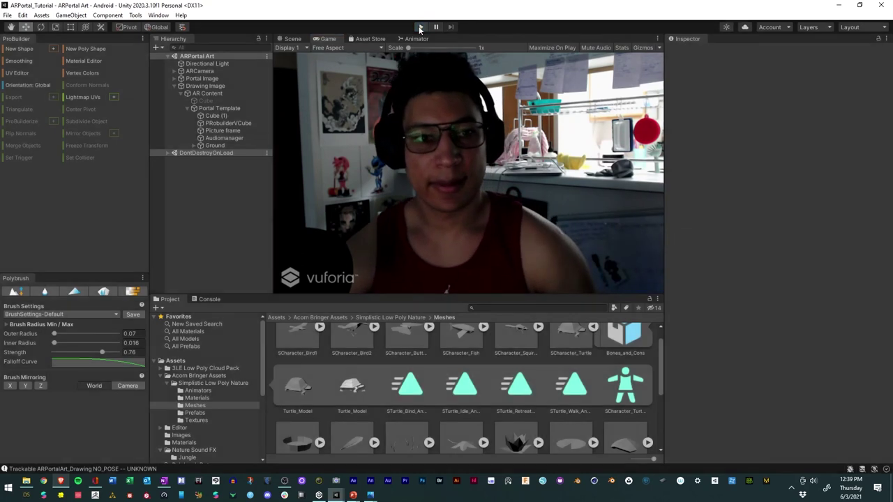
left_click(421, 27)
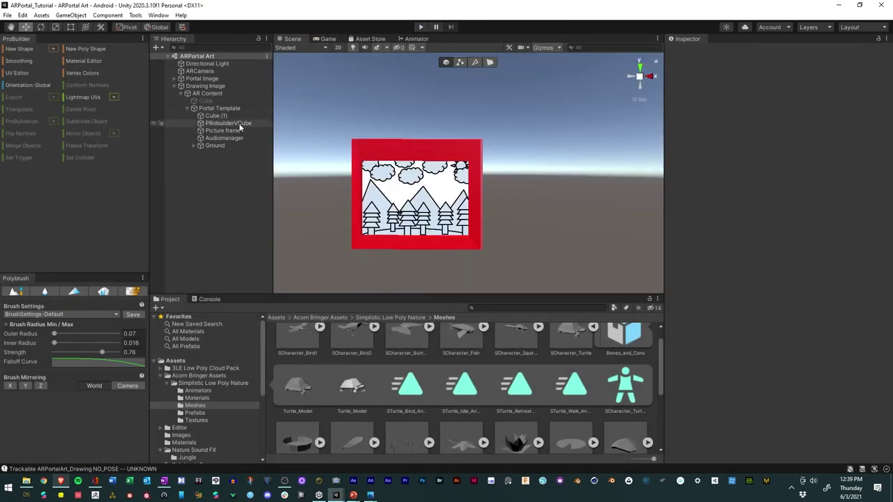
left_click(215, 115)
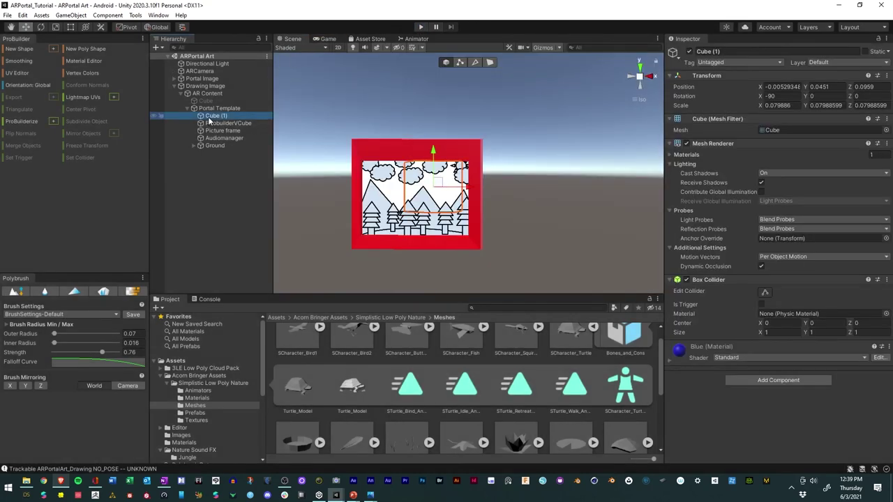
left_click(690, 52)
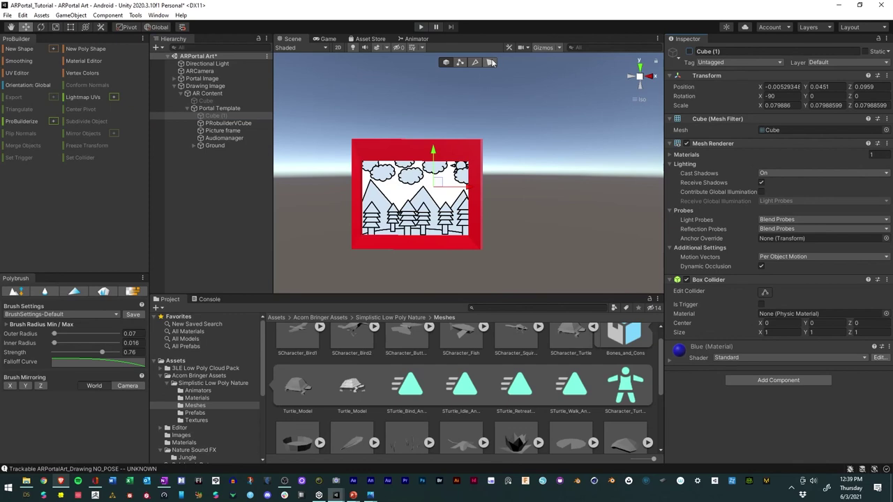
- Run a second Play-mode webcam test of the portal and stop it
left_click(421, 28)
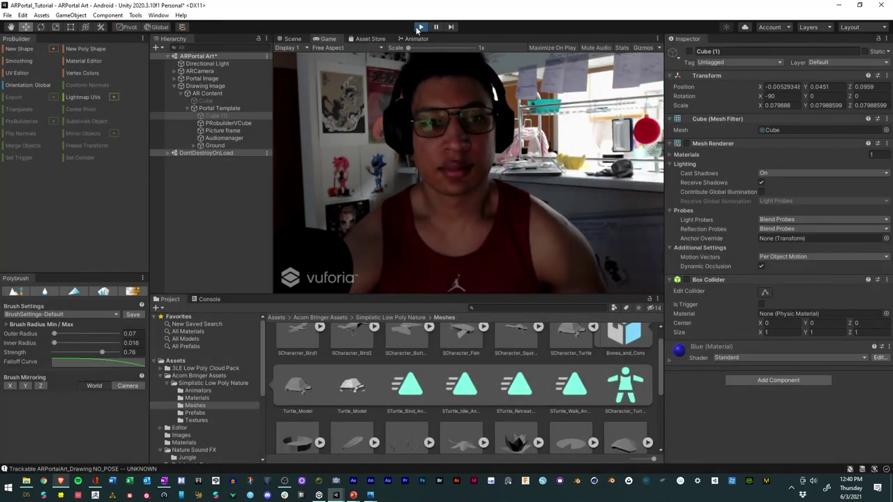
left_click(418, 28)
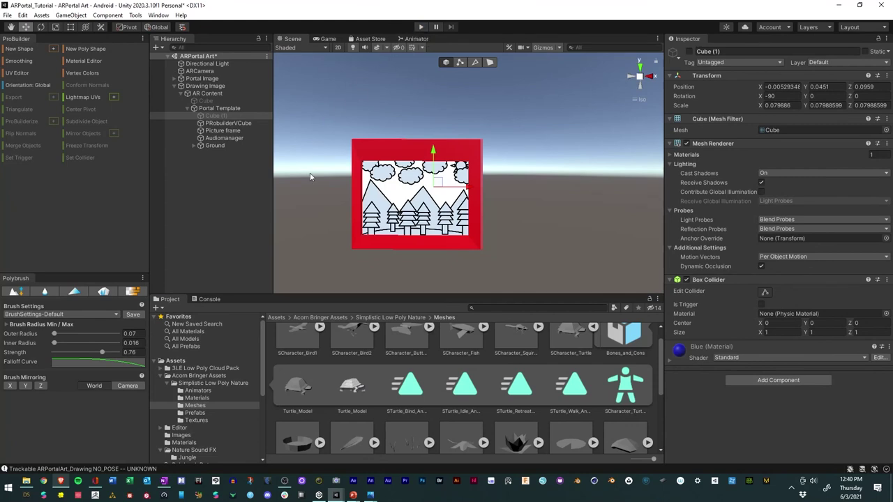
mouse_move(371, 495)
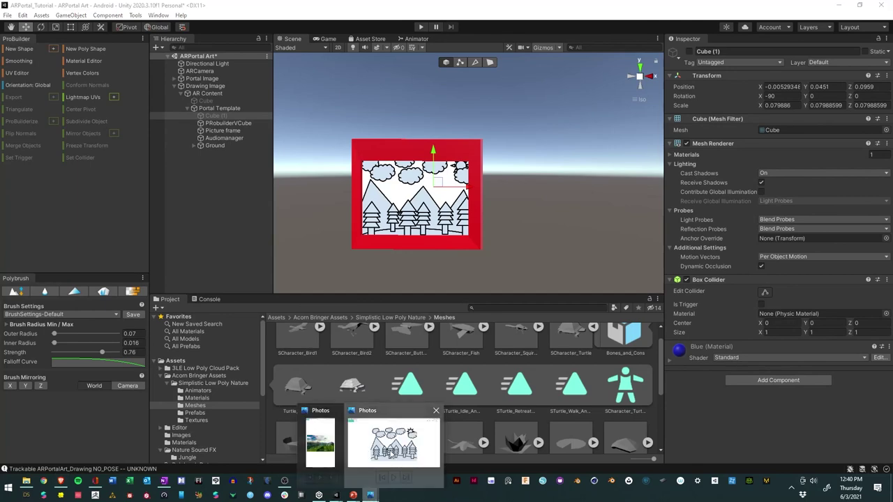
left_click(392, 445)
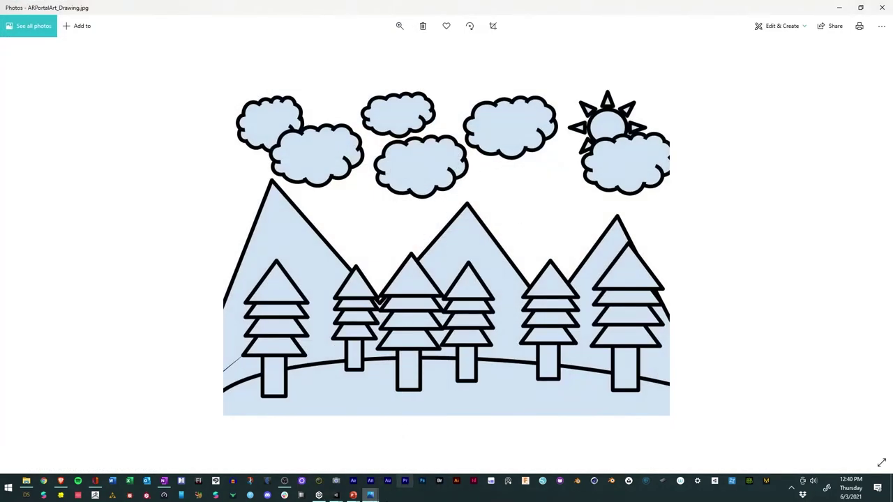
mouse_move(374, 494)
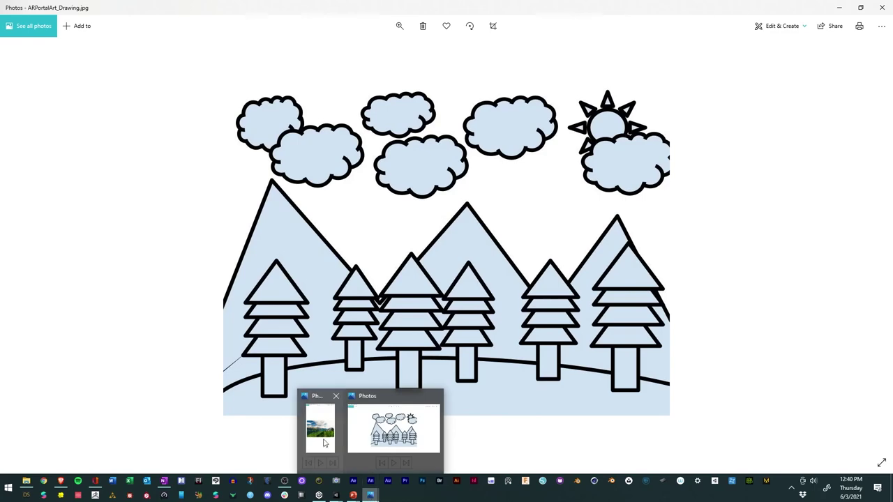
left_click(323, 443)
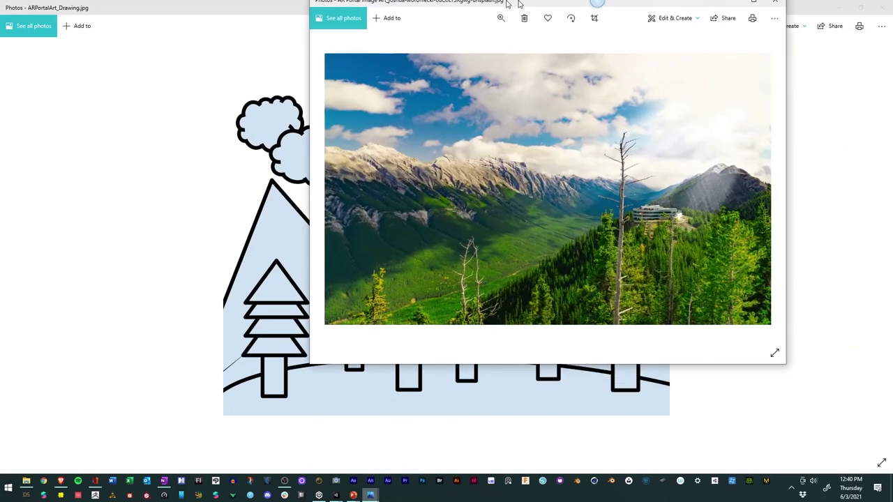
double_click(470, 3)
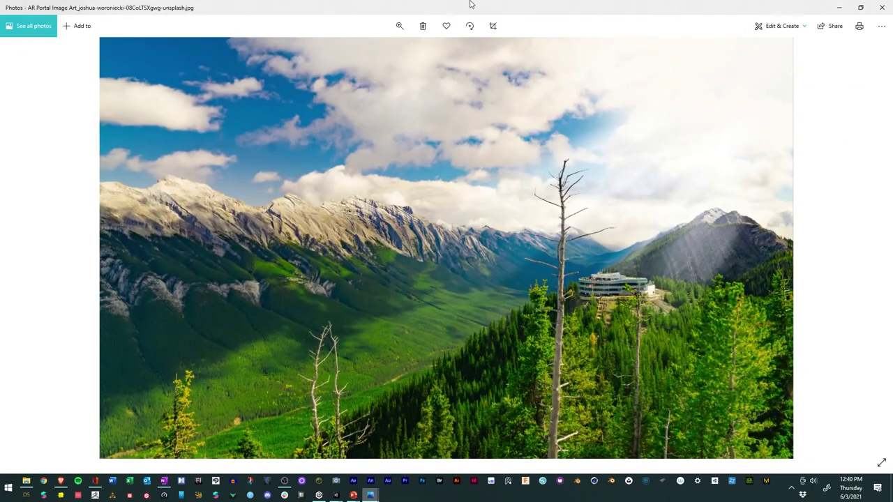
left_click(840, 8)
- Back in Unity, drag Ground out of Portal Template to the top of the Hierarchy
left_click(839, 7)
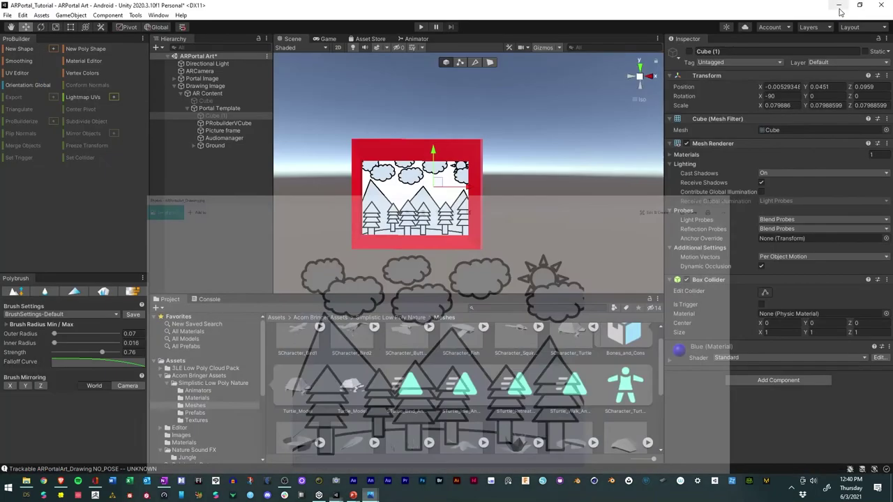
left_click_drag(509, 204, 461, 204, "alt")
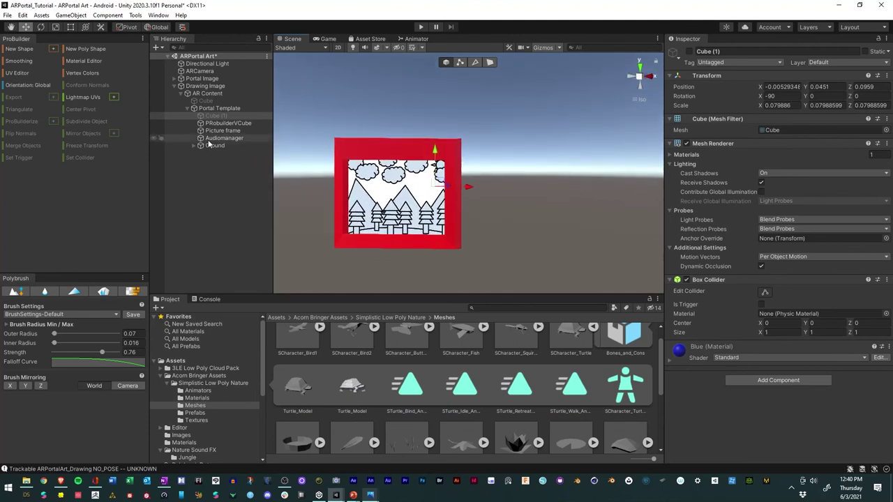
left_click_drag(210, 145, 202, 86)
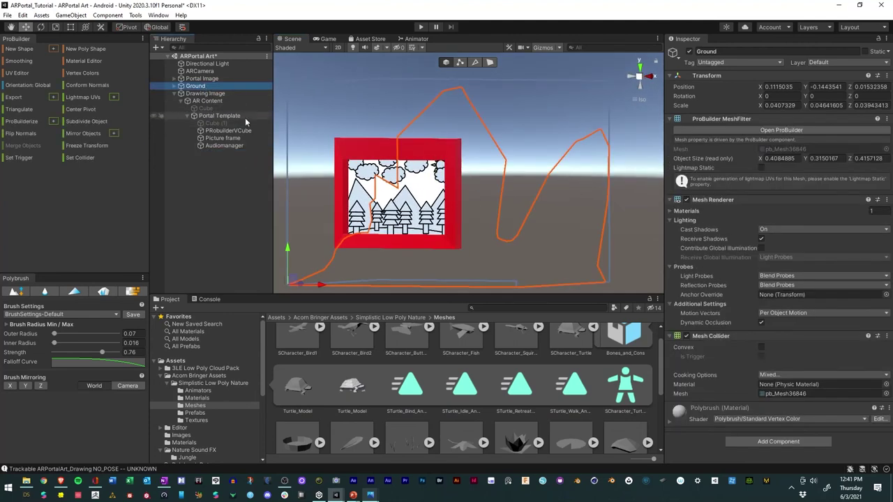
- Show the low-poly island, view it from the front, then hide it to reveal the red frame
left_click(153, 115)
left_click_drag(462, 155, 426, 158, "alt")
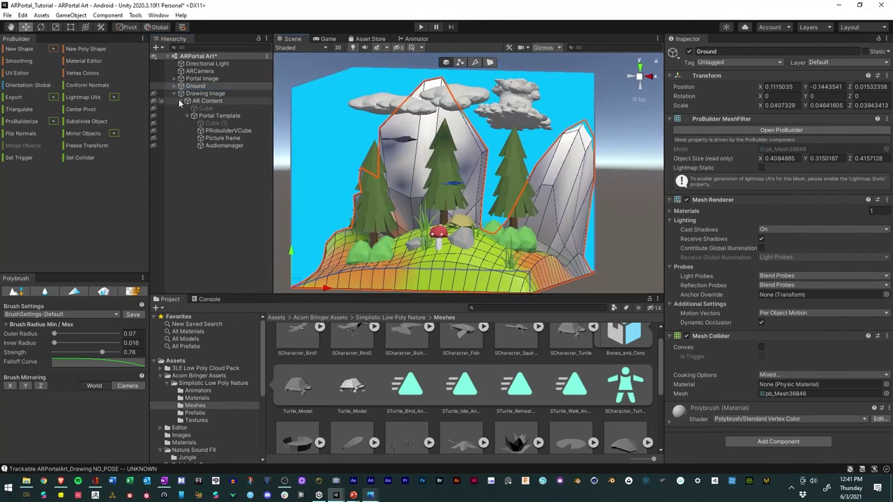
key("h")
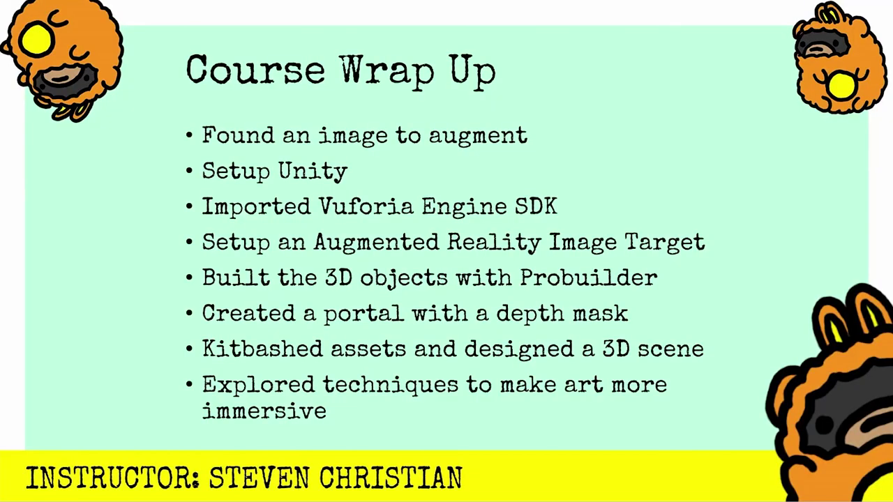